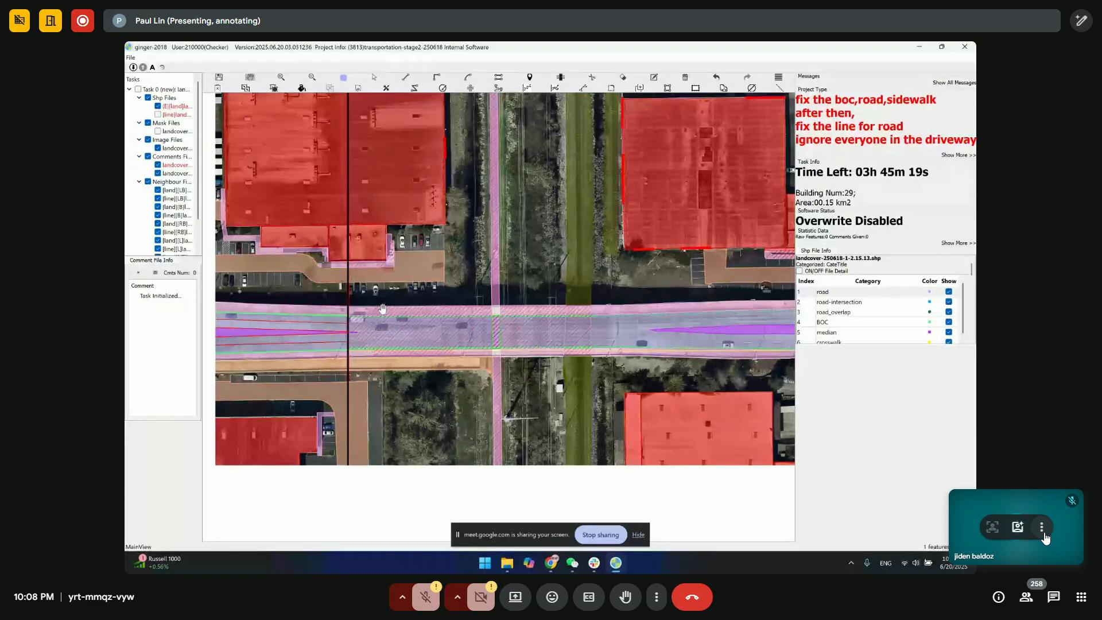
- Minimize the self-view tile in the video call
click(1046, 537)
click(947, 440)
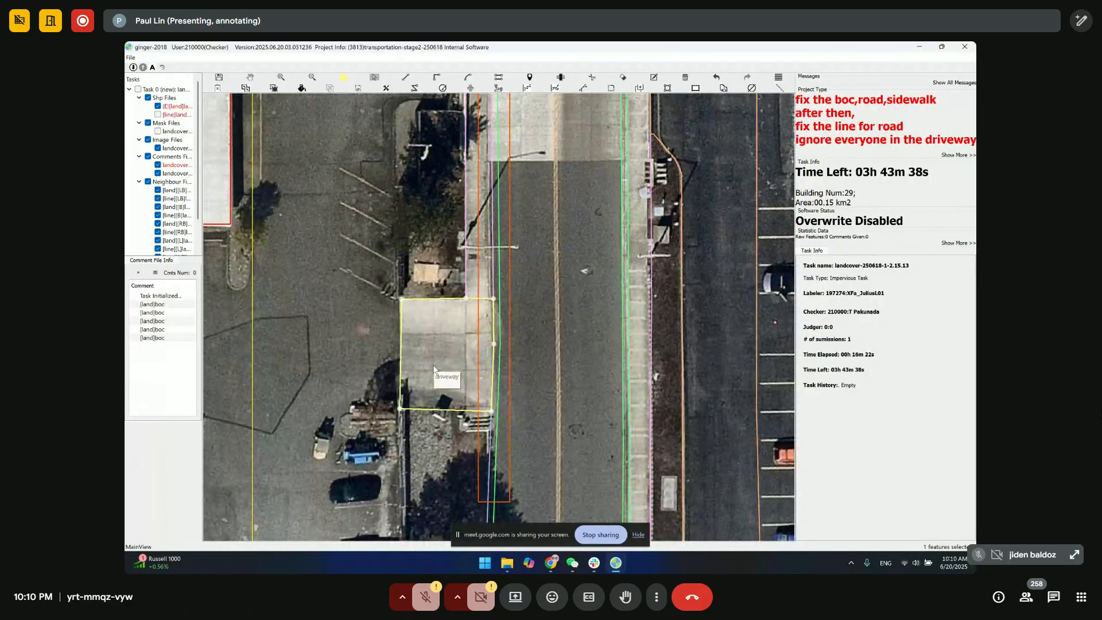
- Trim the road-side edge of the west sidewalk to the curb line, from the driveway corner up to the intersection
drag(469, 327, 466, 379)
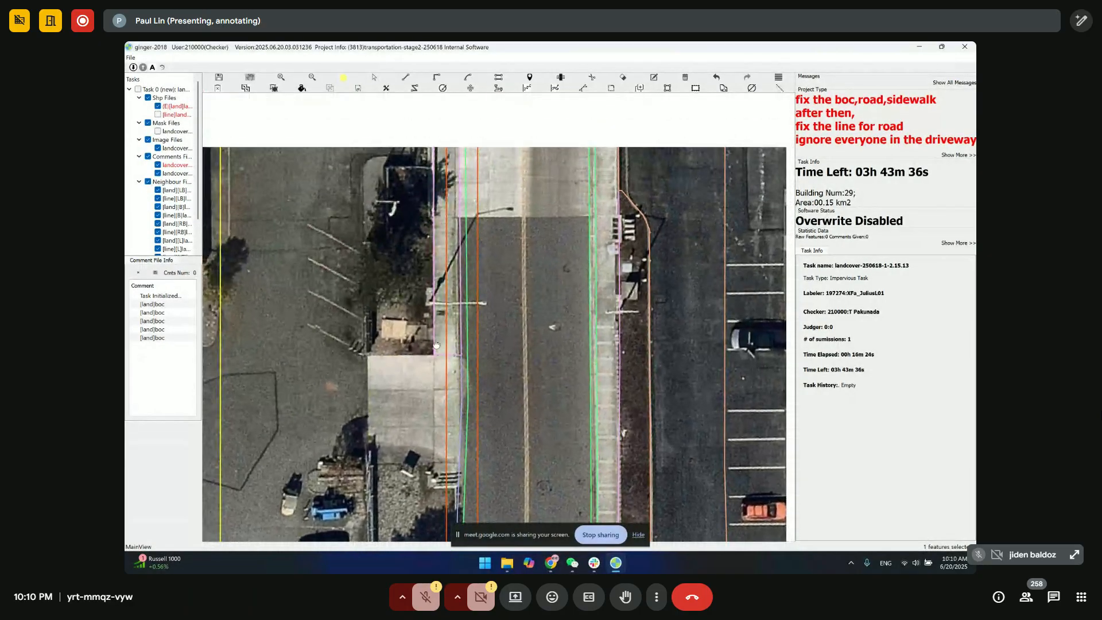
scroll(465, 381, up, 1)
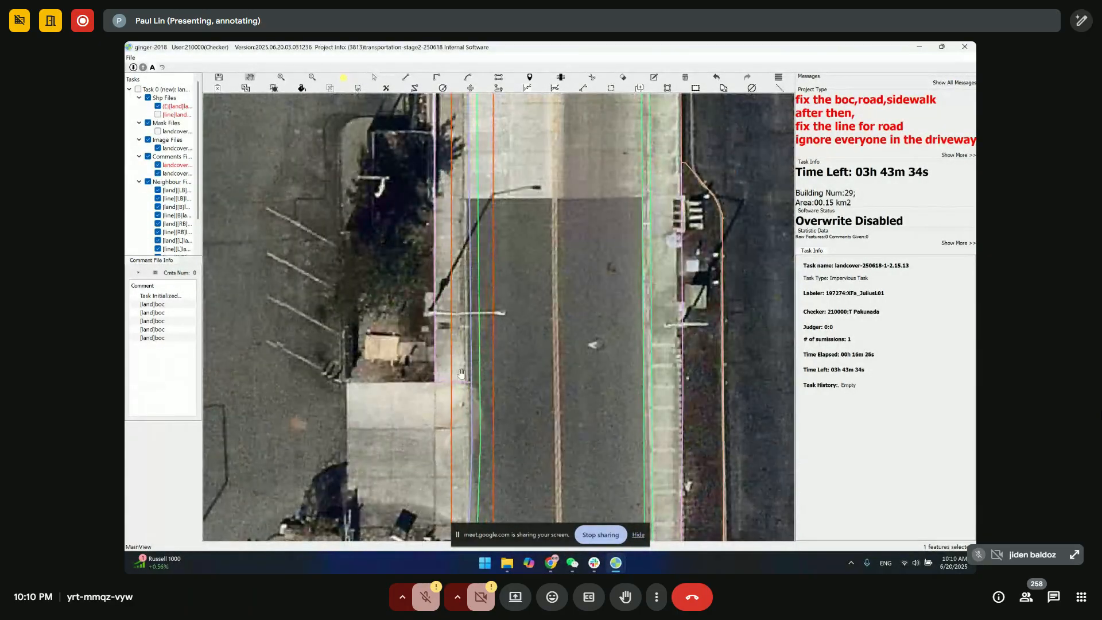
scroll(461, 373, up, 2)
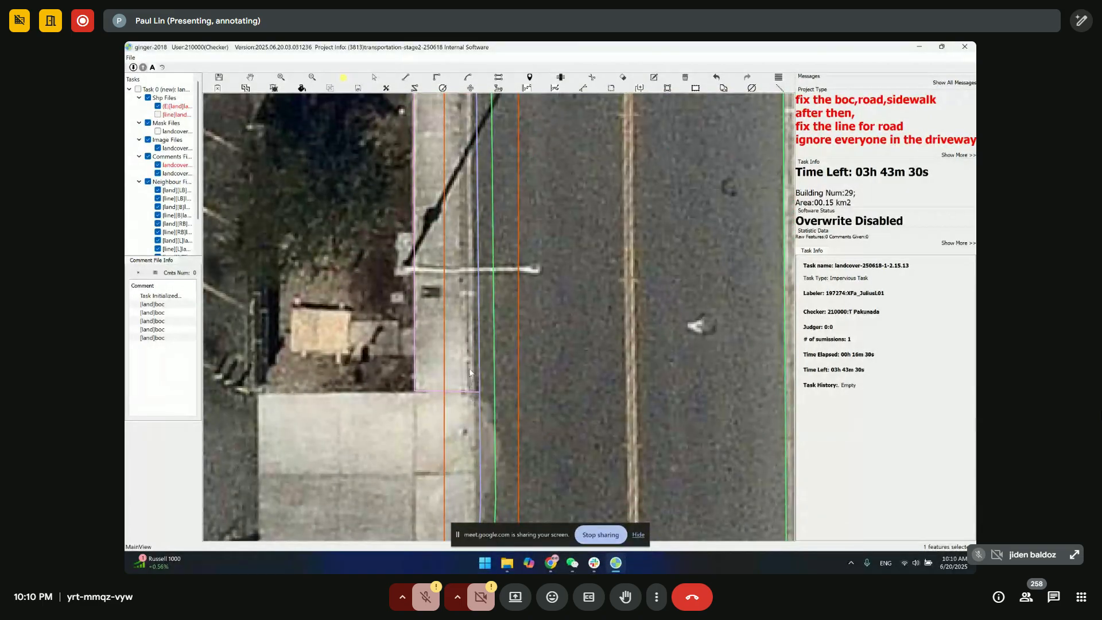
drag(469, 369, 469, 390)
click(472, 412)
drag(465, 270, 480, 491)
scroll(471, 271, down, 1)
drag(485, 273, 488, 432)
drag(478, 207, 484, 406)
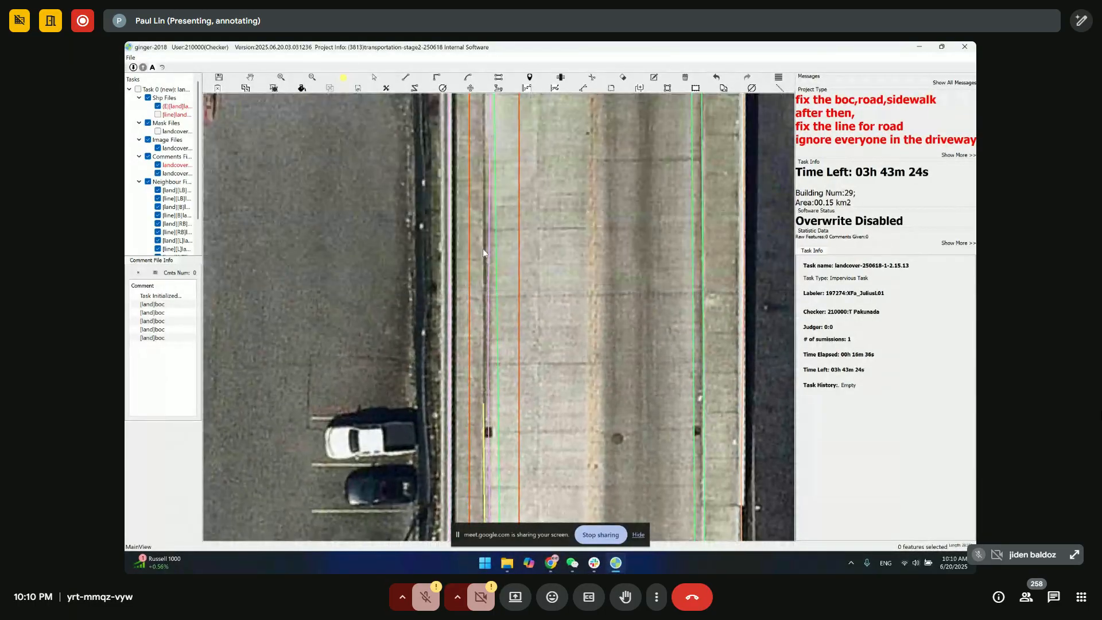
drag(482, 97, 495, 284)
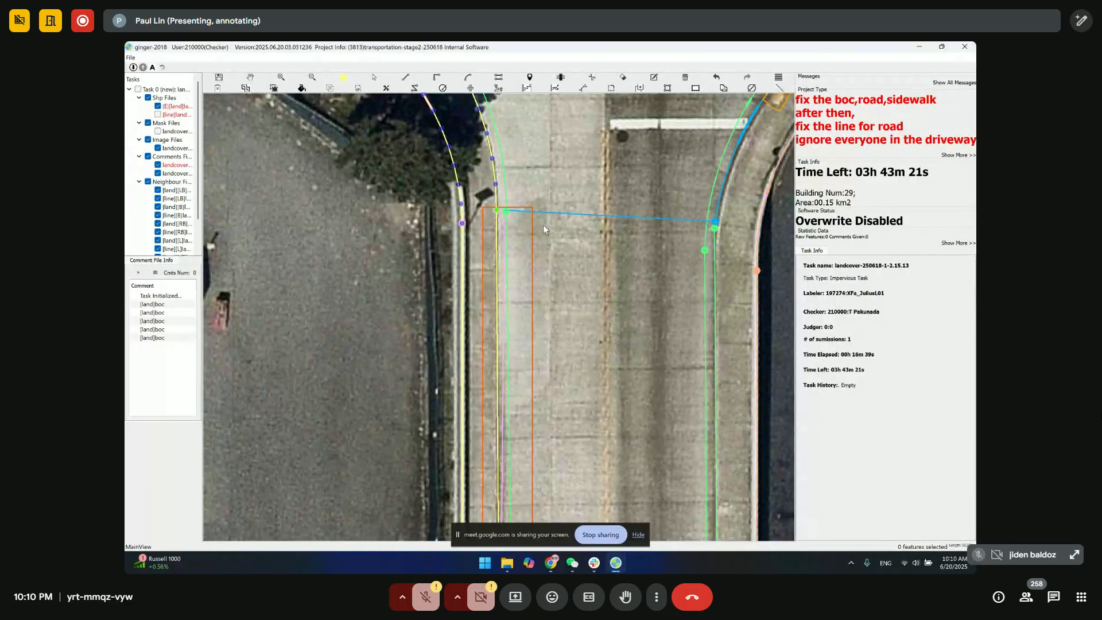
- Split the west BOC strip at its upper end, where the road meets the road-intersection area
drag(518, 265, 511, 175)
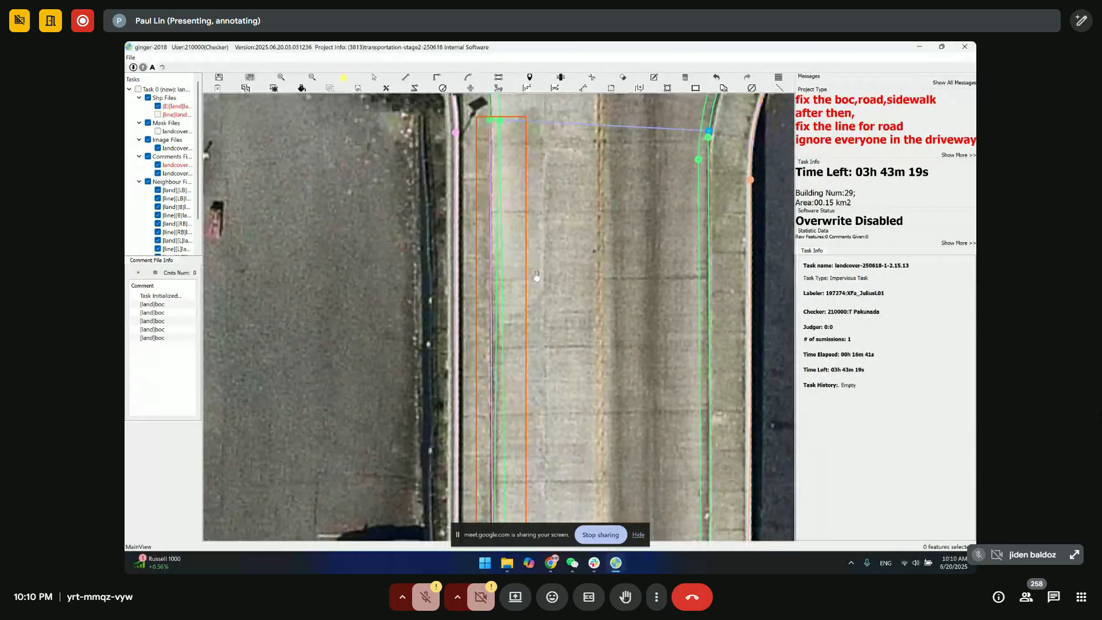
scroll(499, 287, up, 1)
drag(507, 96, 505, 217)
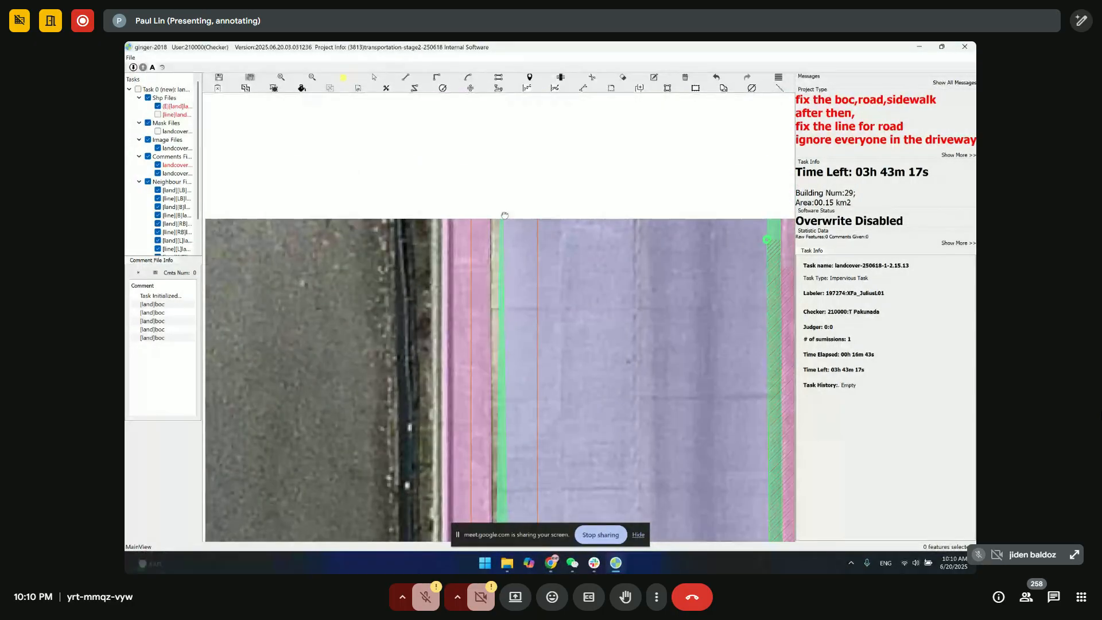
scroll(508, 187, up, 1)
key(space)
key(space)
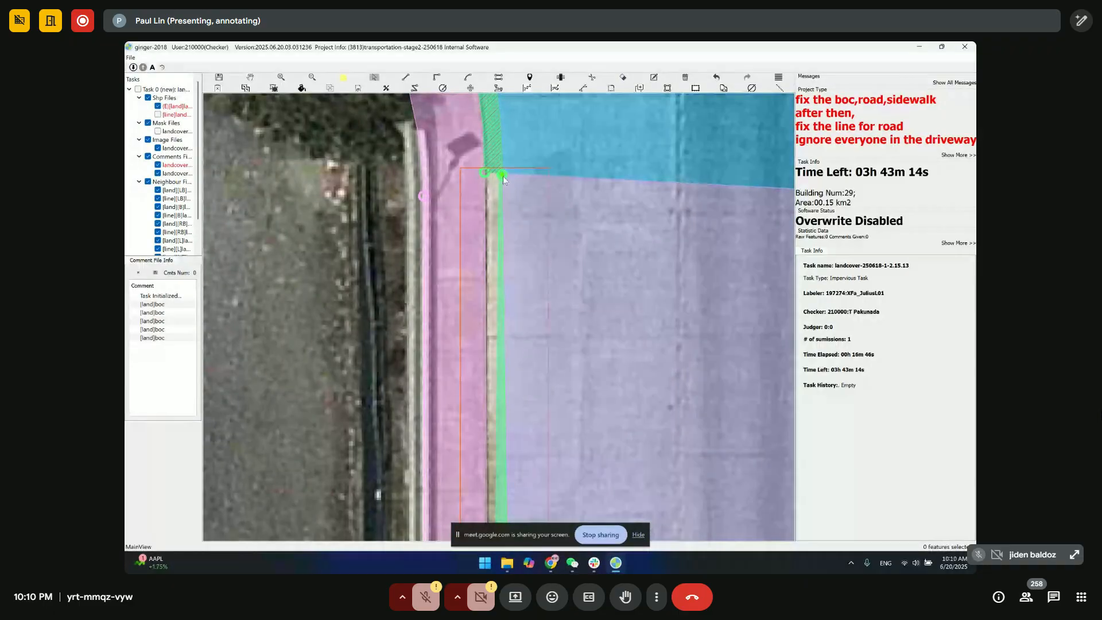
double_click(513, 174)
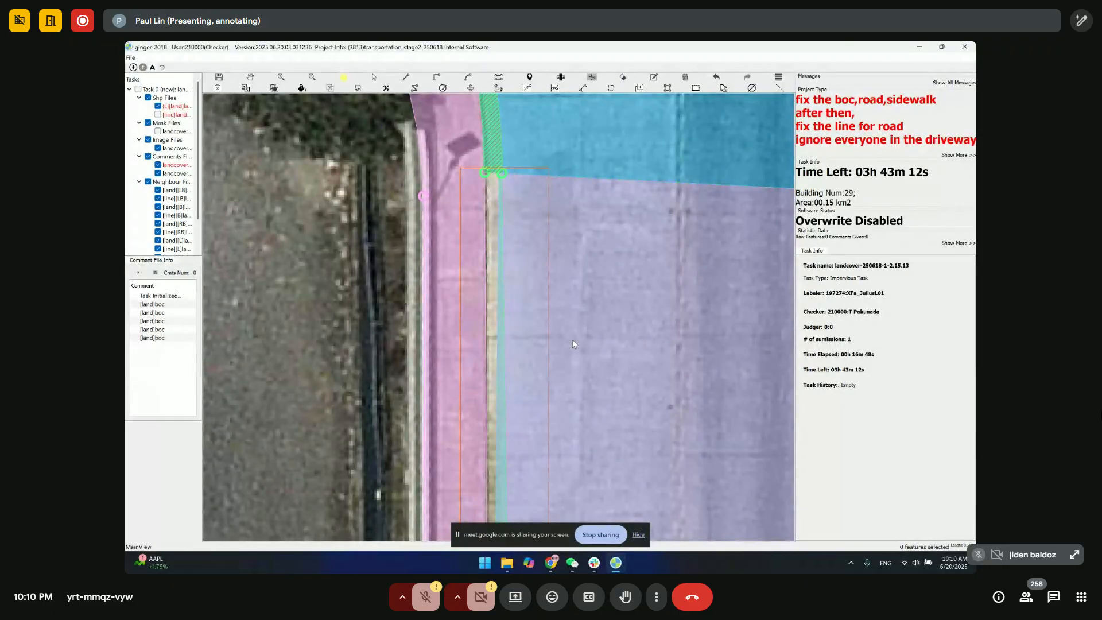
- Display the categories of the landcover shapefile and hide the road category to expose the BOC strip
drag(554, 452, 520, 196)
scroll(526, 327, down, 1)
drag(526, 327, 543, 226)
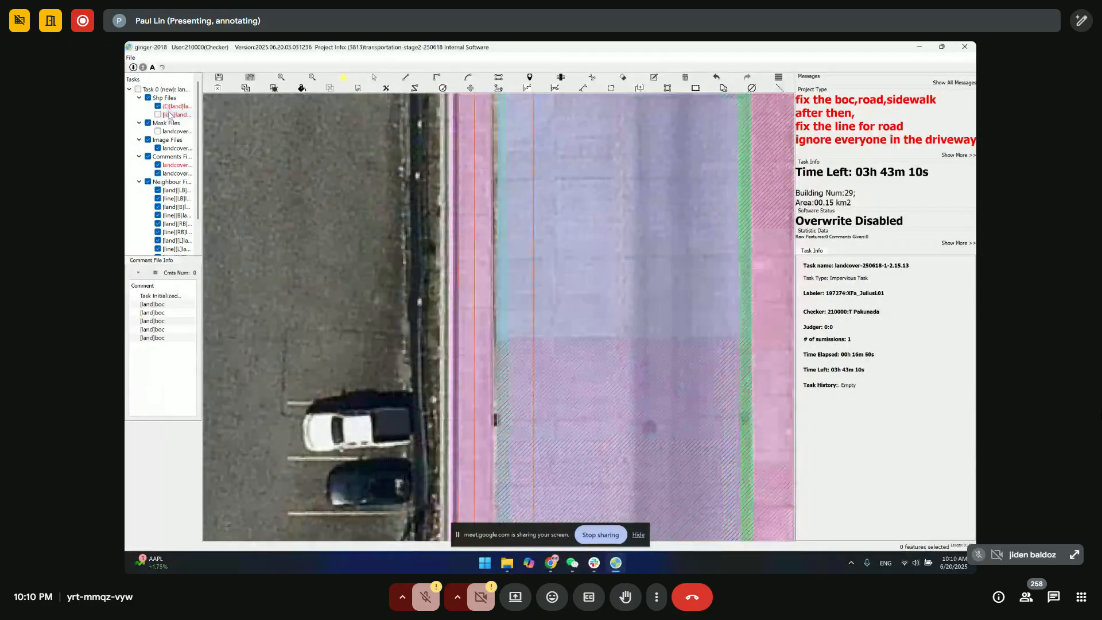
click(177, 106)
scroll(893, 345, up, 1)
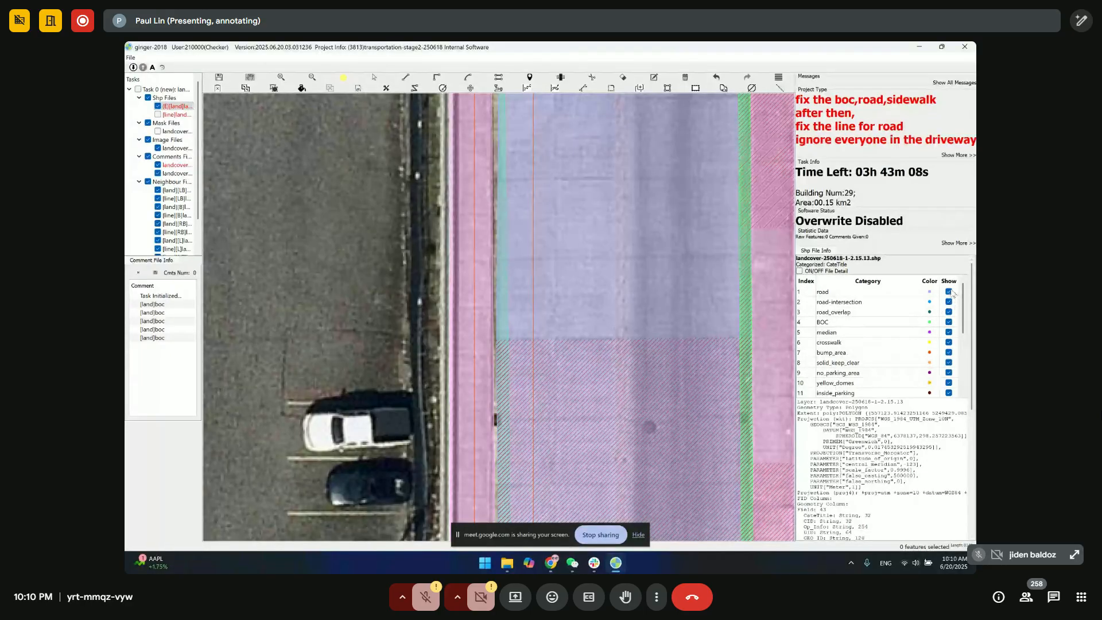
drag(503, 396, 505, 190)
drag(539, 335, 540, 71)
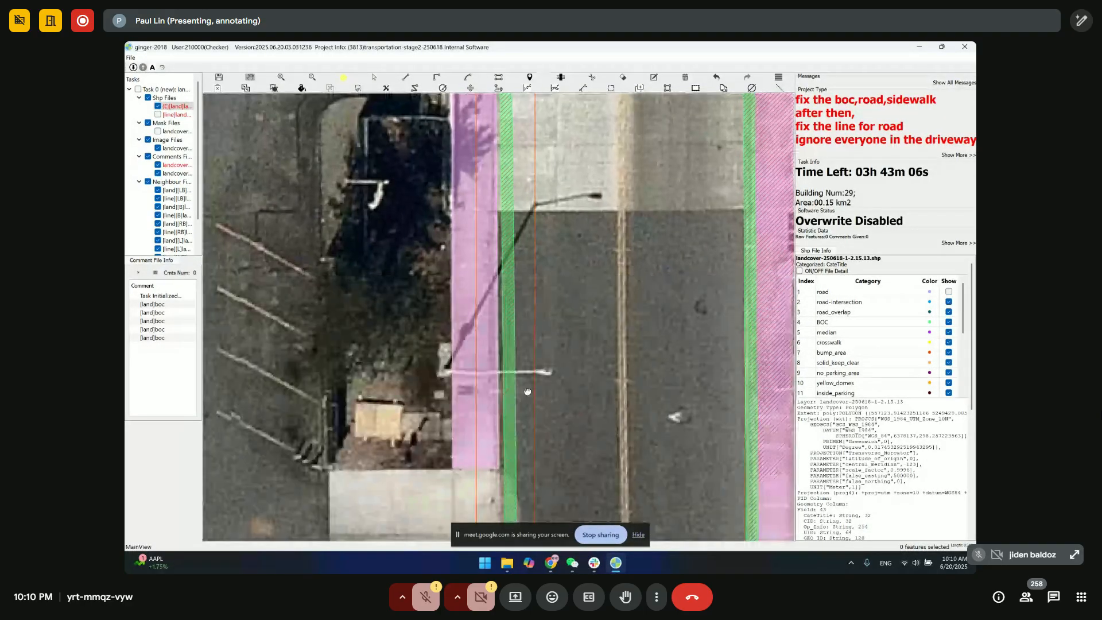
drag(531, 416, 514, 104)
drag(522, 308, 519, 284)
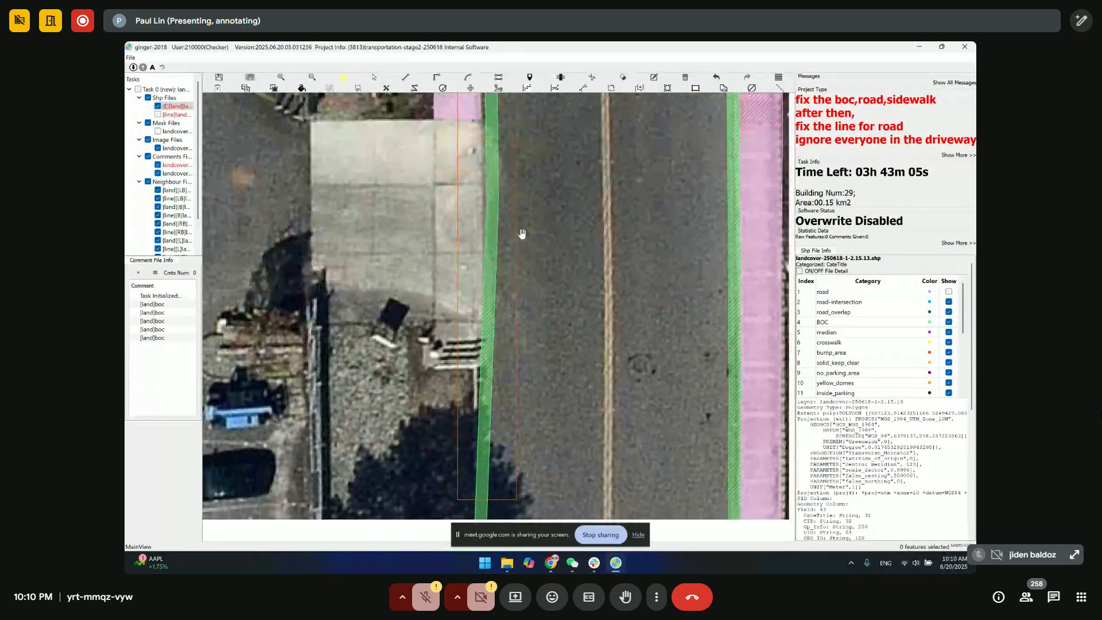
- Split the west BOC strip just below the orange comment rectangle and delete the section running up to the intersection
key(Tab)
drag(501, 340, 489, 359)
key(Tab)
key(Tab)
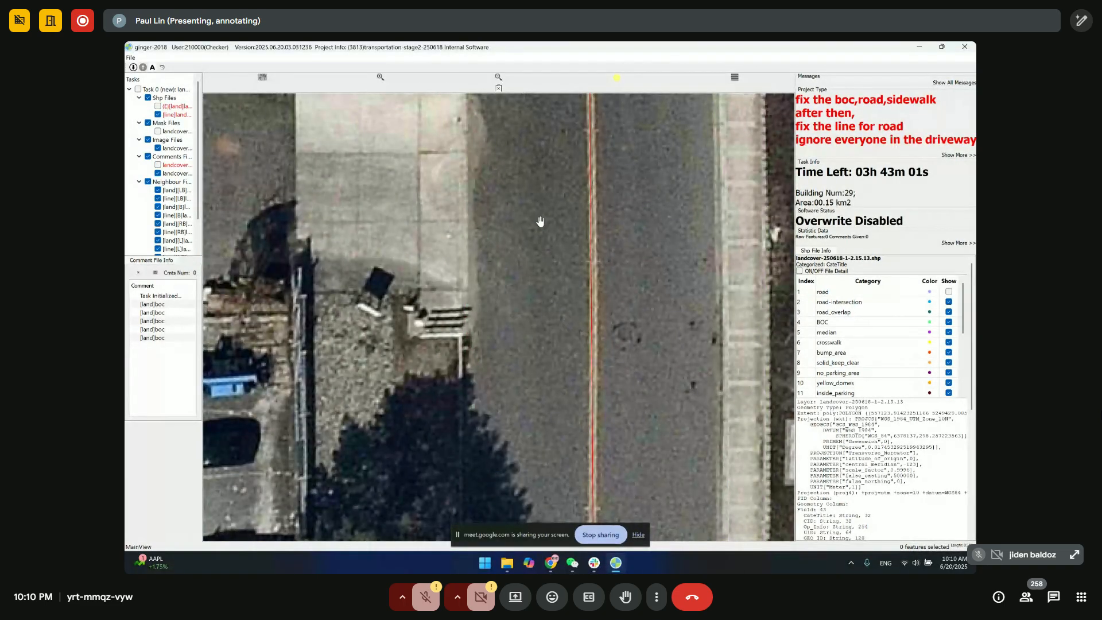
key(Tab)
drag(539, 221, 514, 327)
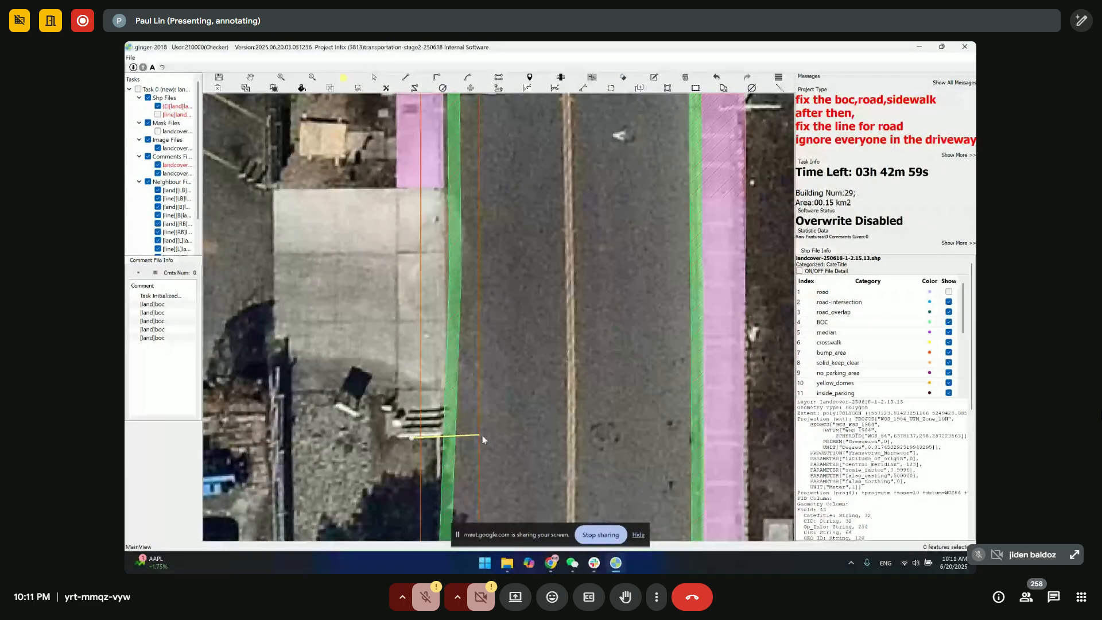
drag(482, 435, 525, 240)
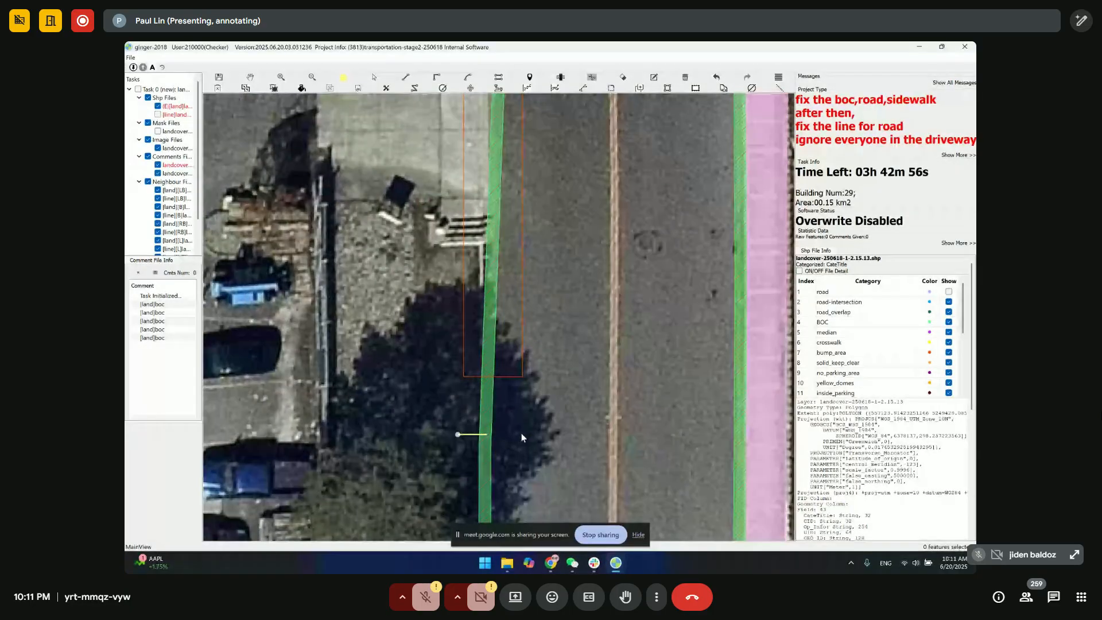
click(480, 446)
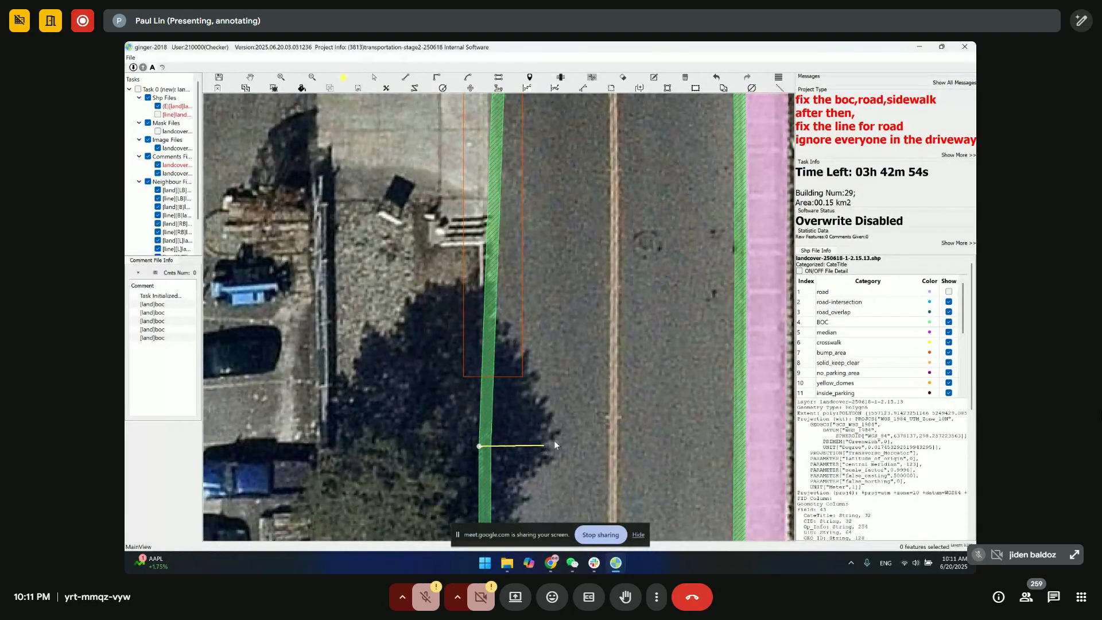
drag(420, 343, 556, 382)
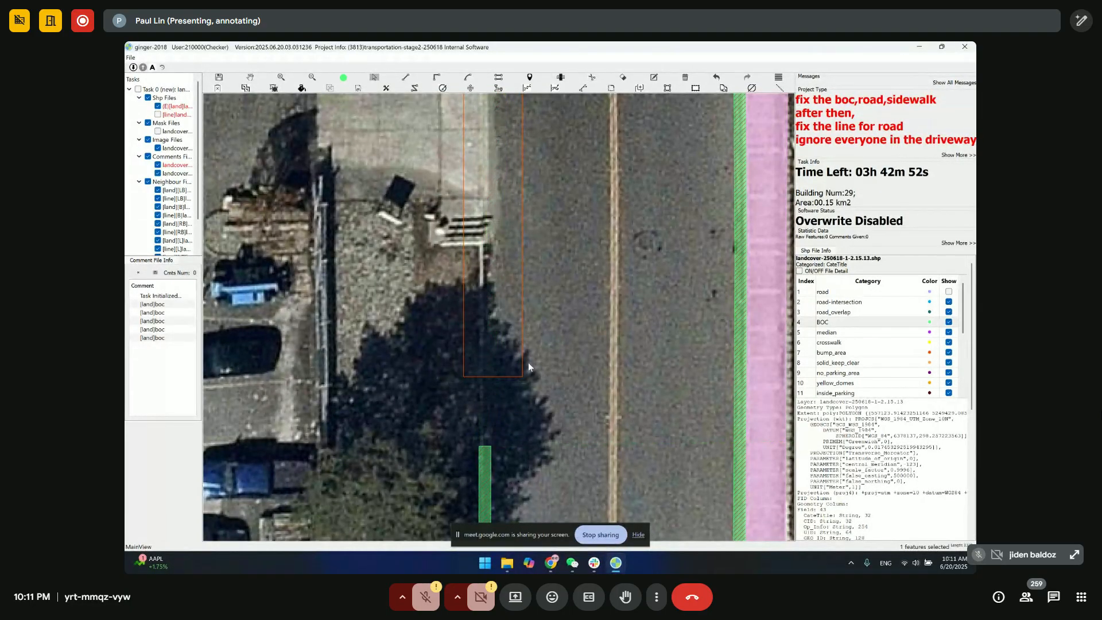
key(Delete)
- Show the road category again over the section where the BOC strip was deleted
scroll(528, 363, down, 2)
drag(560, 98, 537, 317)
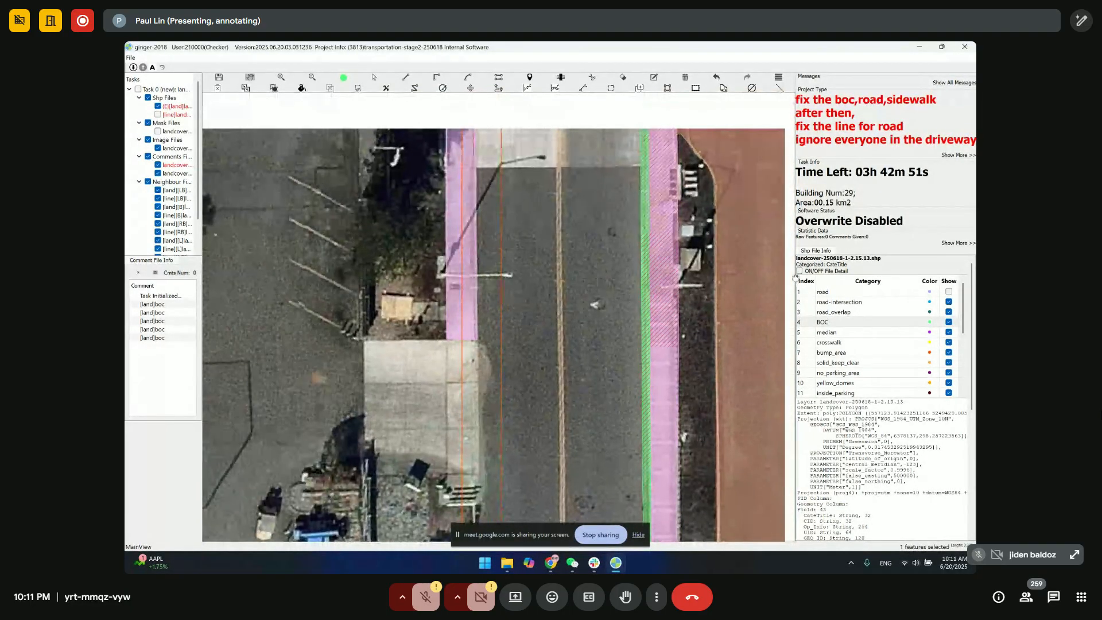
click(949, 292)
drag(495, 233, 513, 136)
drag(512, 368, 509, 288)
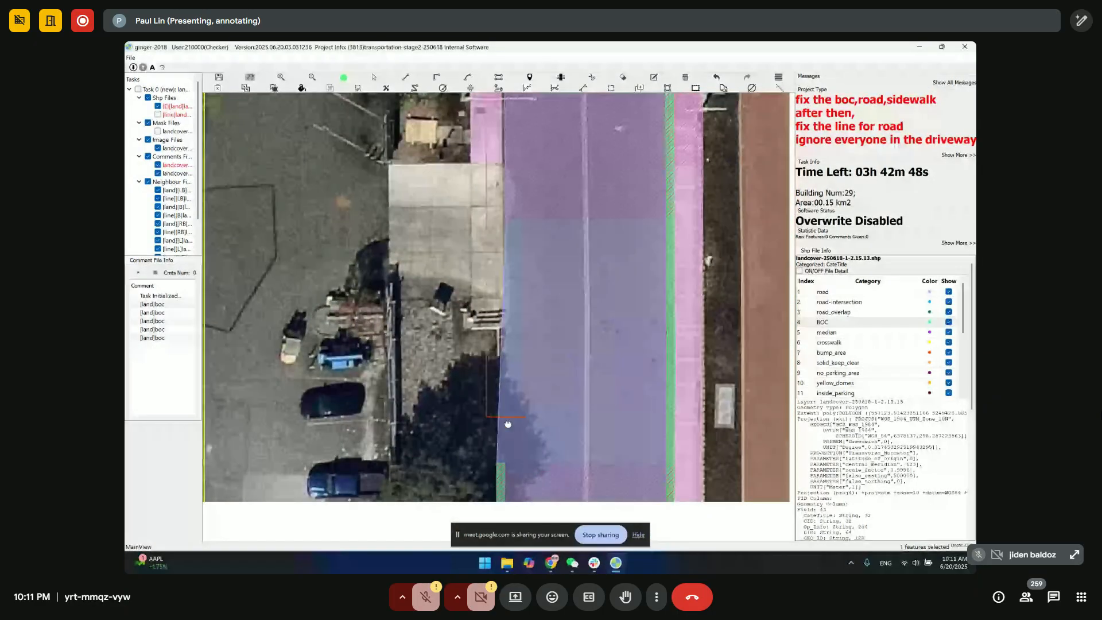
- Fill the gap between the road and the curb from the remaining BOC end to the sidewalk, and merge it into the road
key(f)
click(497, 464)
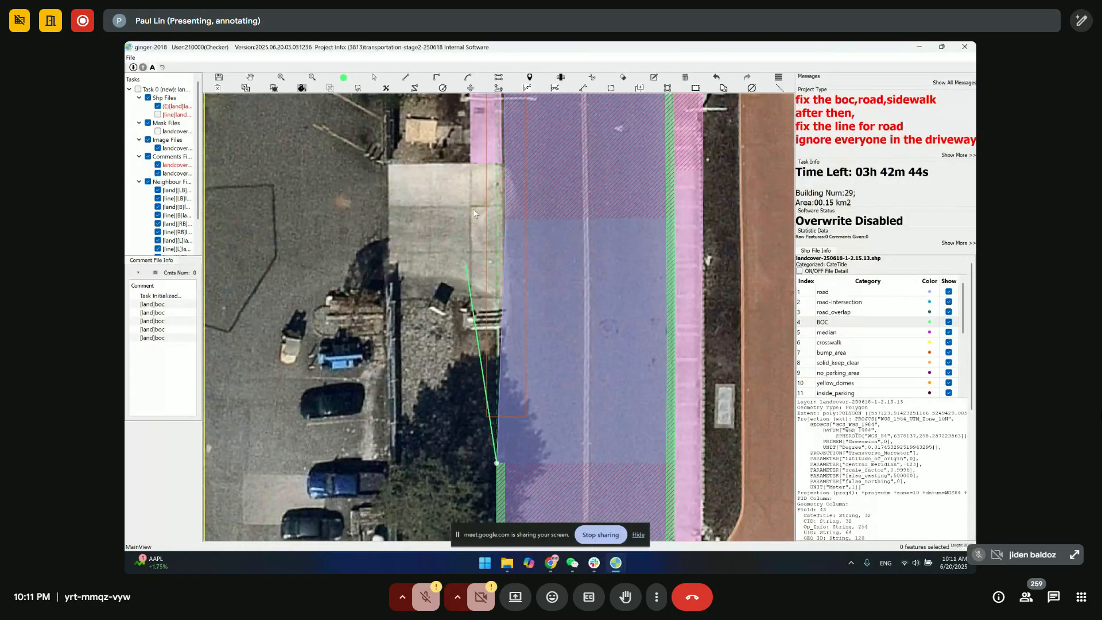
drag(501, 173, 480, 290)
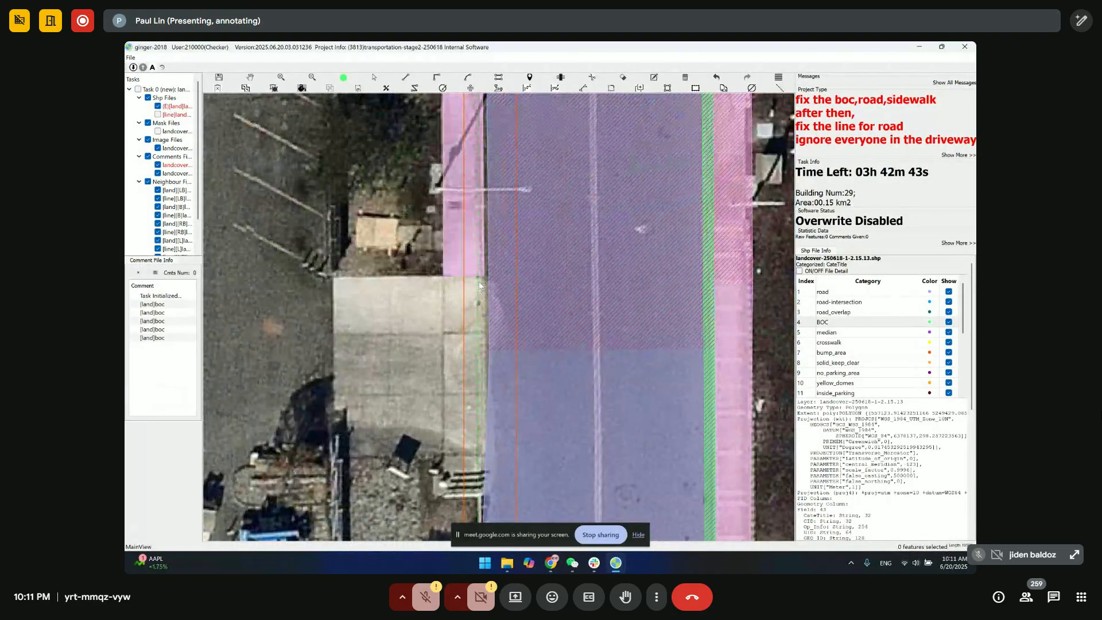
scroll(485, 276, up, 2)
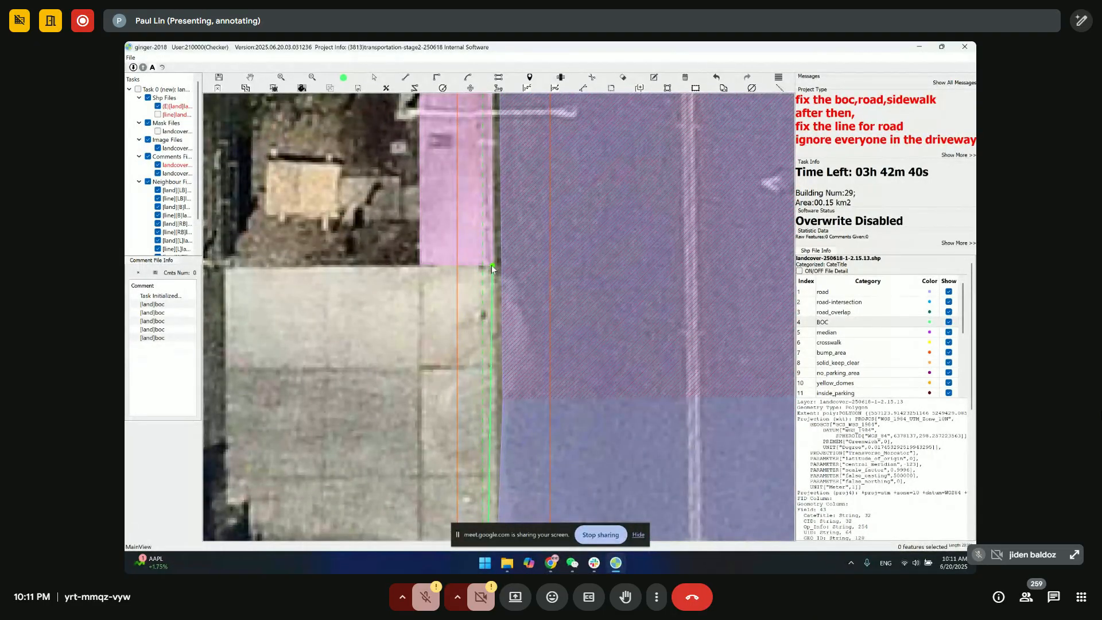
click(498, 278)
right_click(519, 290)
click(497, 311)
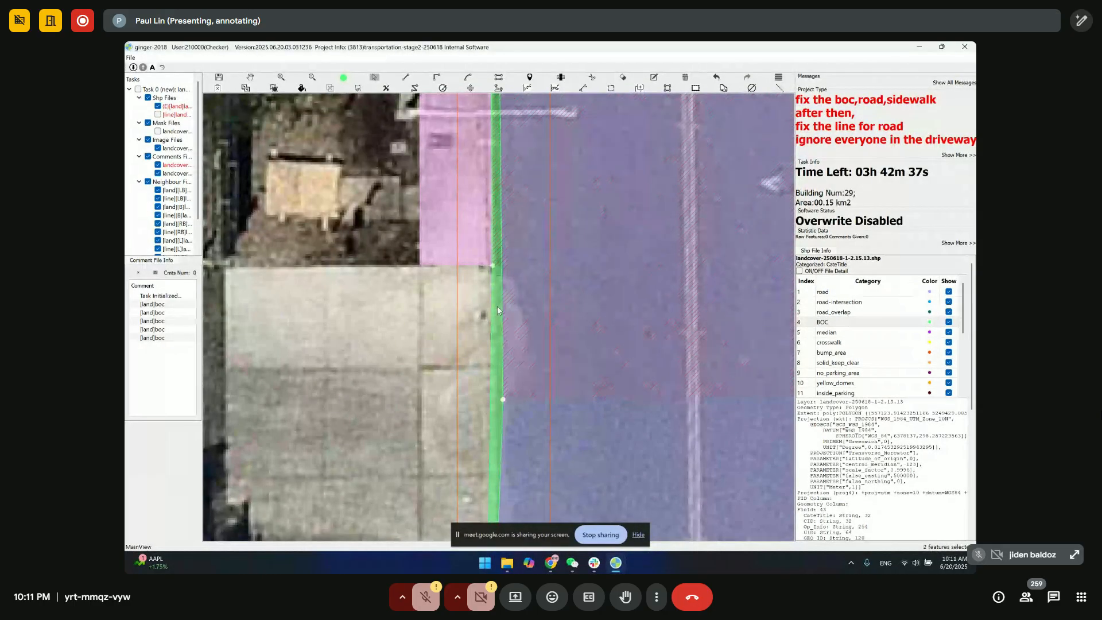
scroll(529, 314, down, 1)
drag(527, 312, 522, 315)
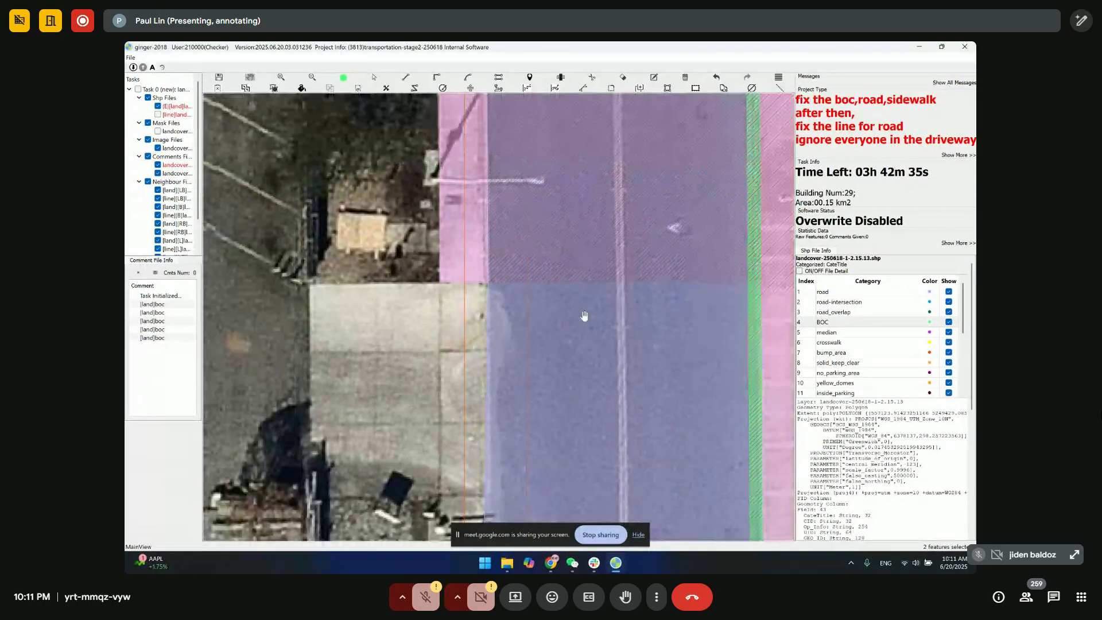
- Examine the road's west edge from the remaining BOC strip up to the intersection
scroll(583, 316, down, 1)
drag(582, 402, 530, 220)
drag(523, 294, 529, 207)
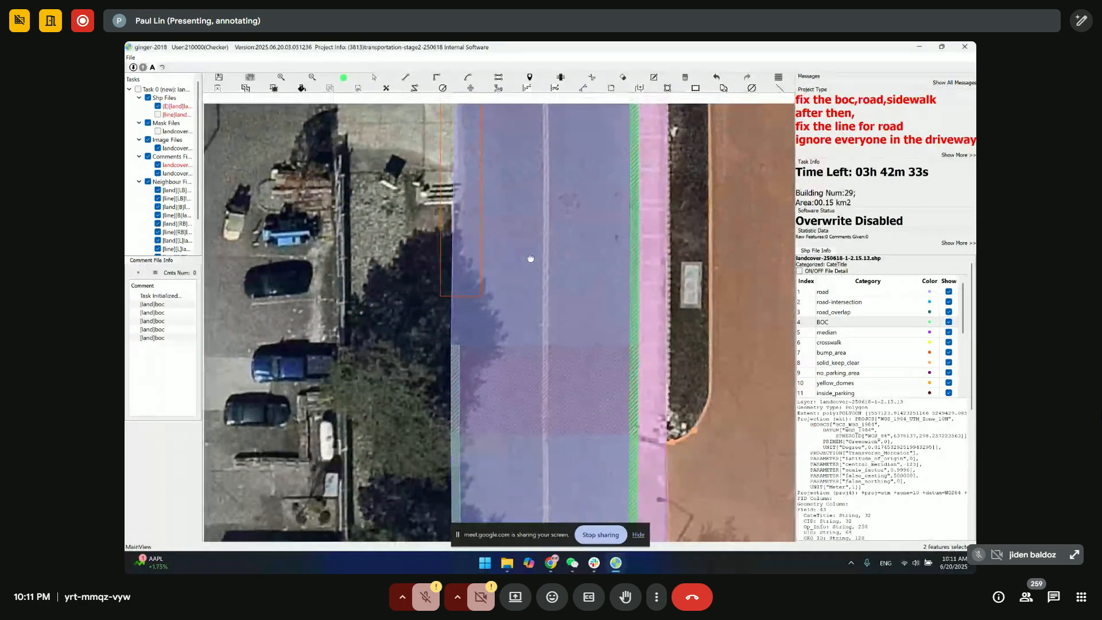
drag(523, 134, 536, 382)
scroll(519, 301, down, 1)
drag(522, 215, 522, 374)
drag(534, 232, 552, 288)
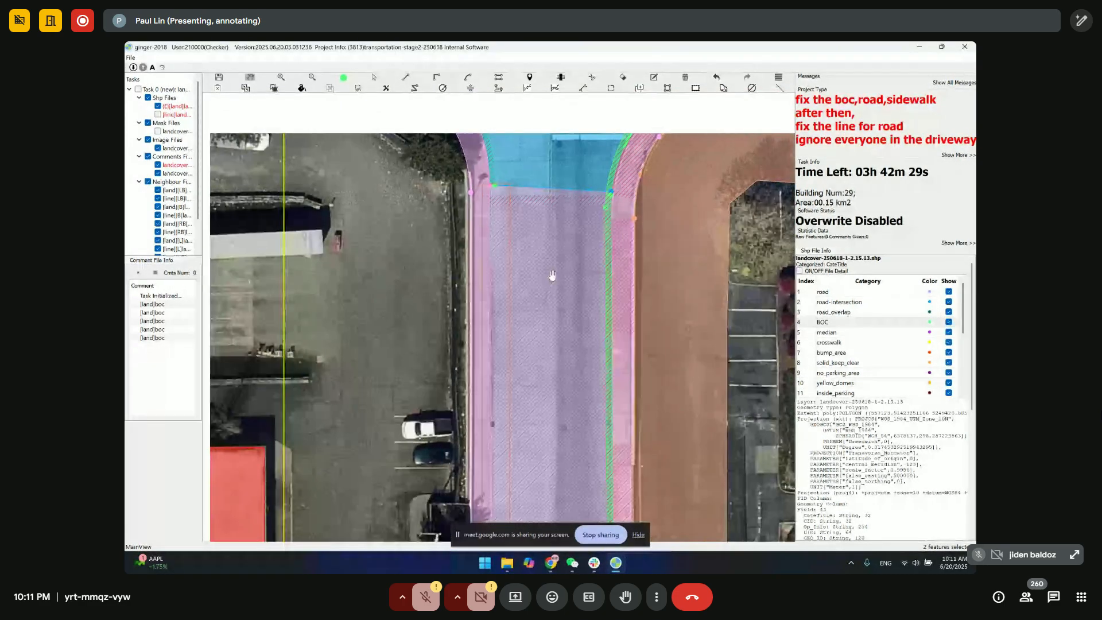
drag(524, 219, 519, 195)
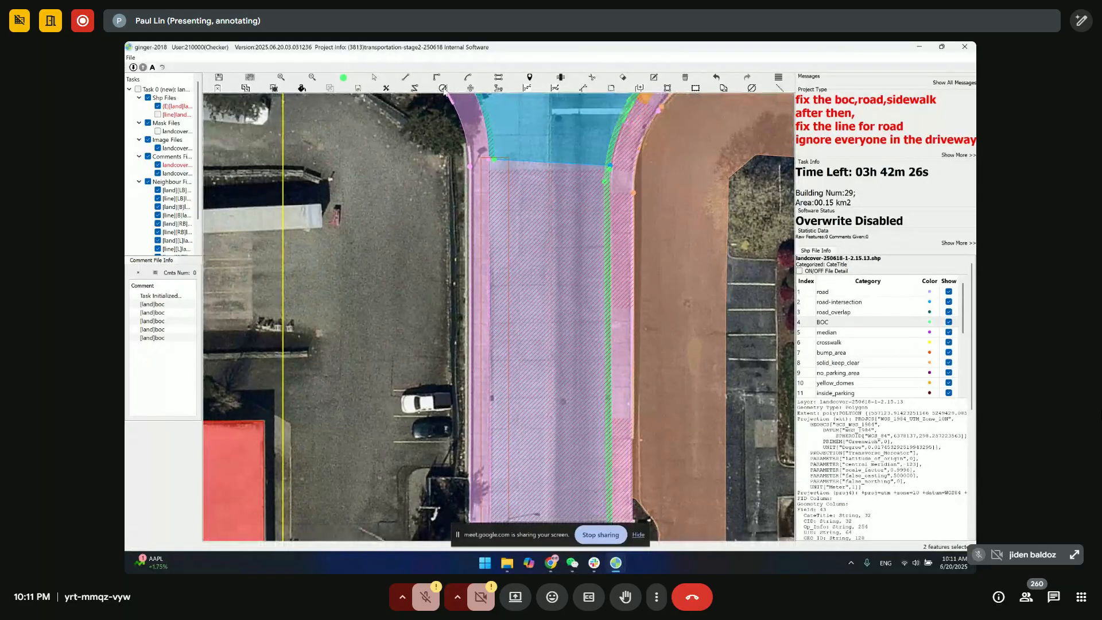
- Create a BOC strip along the road's west edge, from the intersection corner down to the end of the remaining BOC
click(856, 323)
click(443, 88)
scroll(491, 160, up, 3)
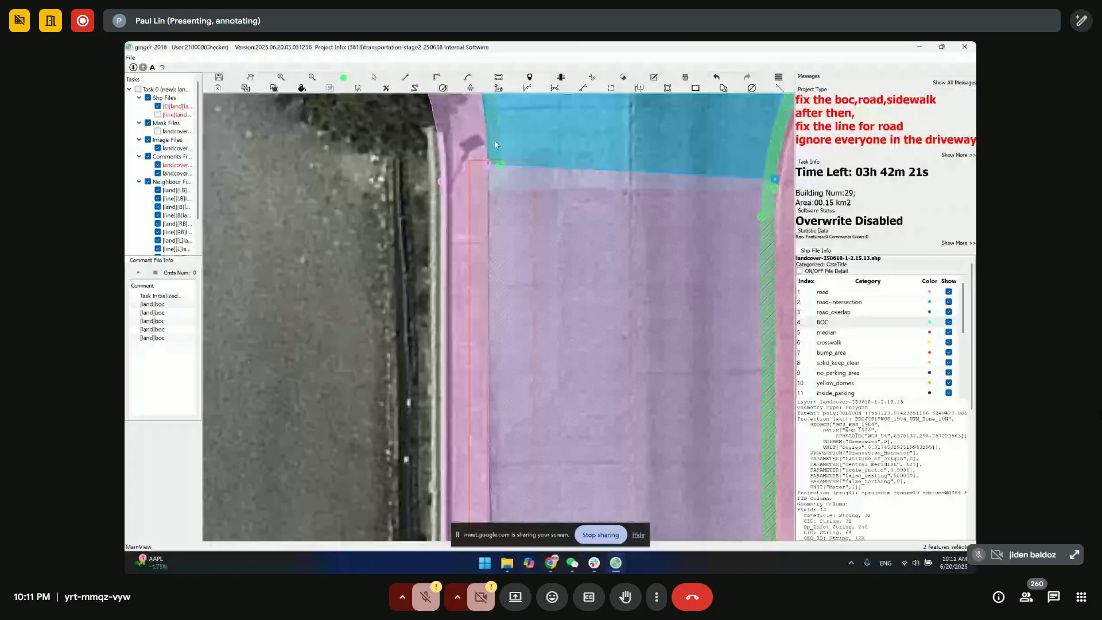
click(488, 165)
drag(513, 477, 511, 150)
scroll(509, 275, down, 2)
drag(520, 276, 514, 118)
drag(499, 402, 528, 247)
scroll(493, 310, up, 3)
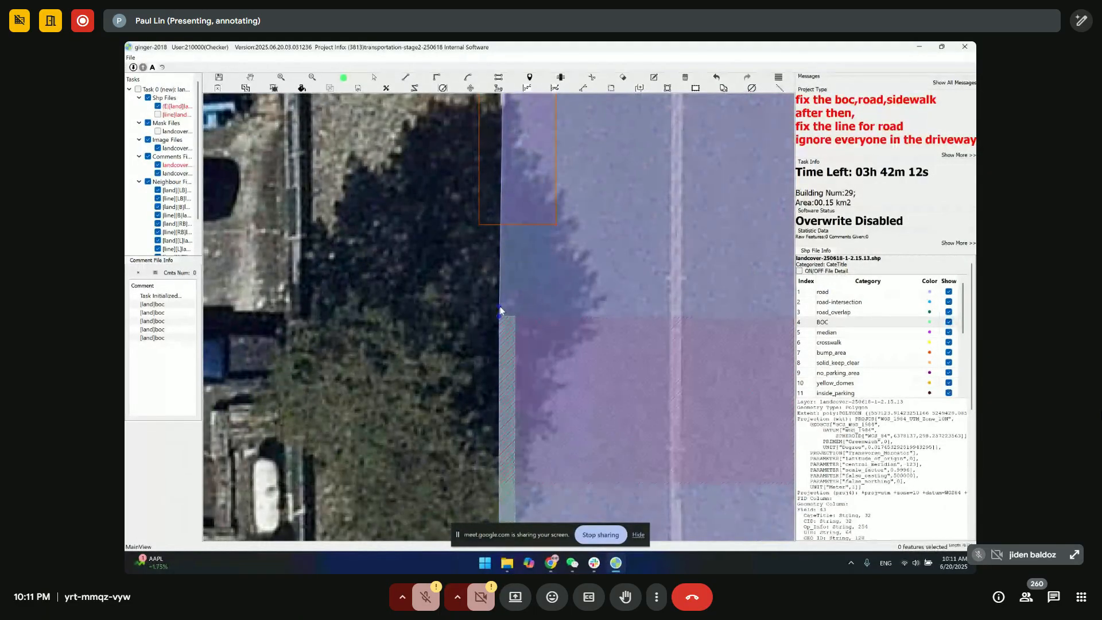
click(500, 313)
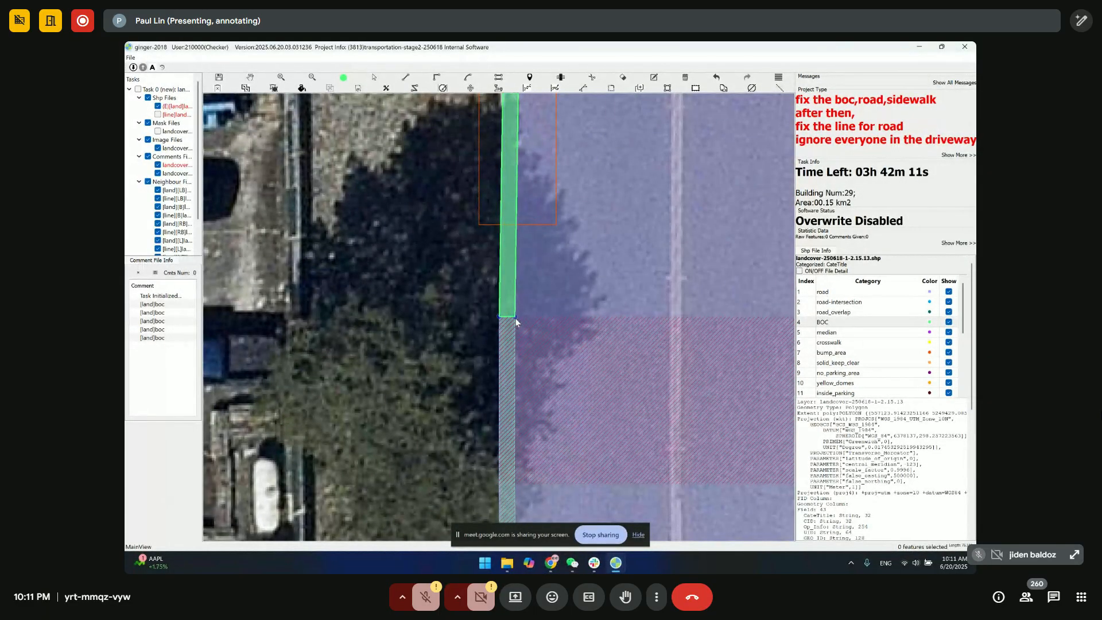
- Hide the road category and merge the new west BOC strip with the remaining BOC below it
key(h)
drag(574, 234, 576, 412)
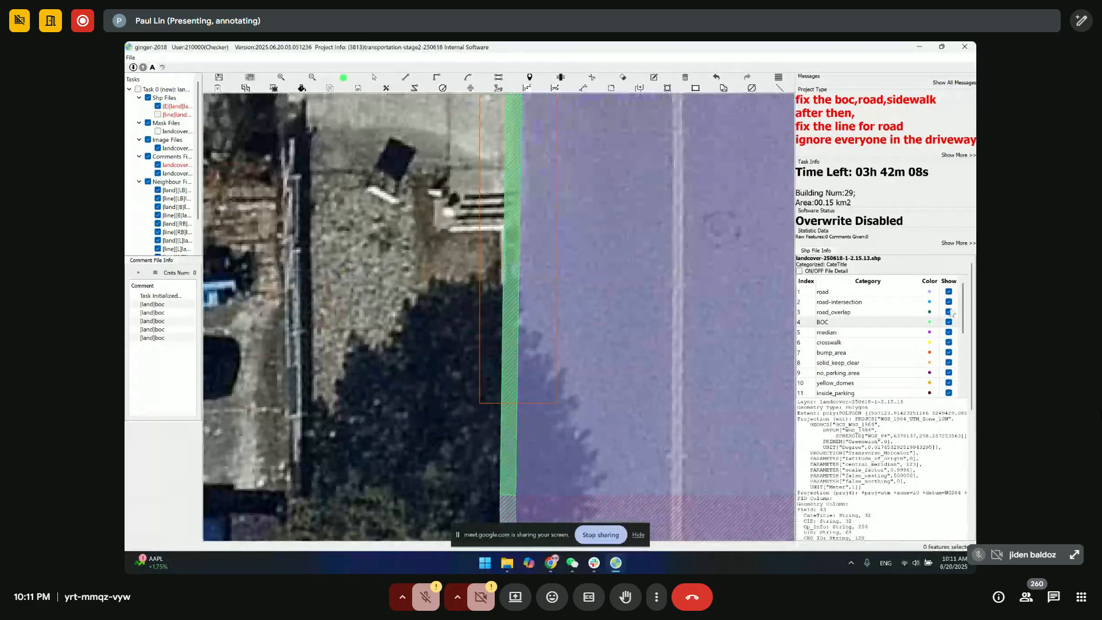
key(1)
drag(566, 475, 515, 366)
key(s)
key(m)
key(h)
drag(622, 205, 617, 545)
scroll(599, 309, down, 2)
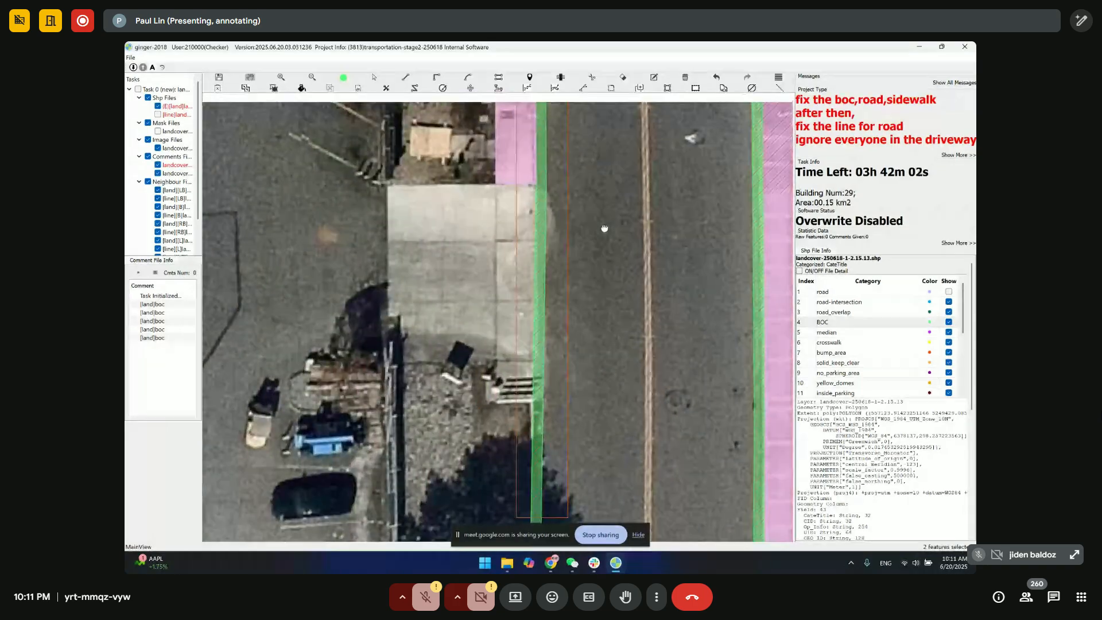
drag(606, 216, 617, 545)
scroll(585, 226, up, 3)
drag(585, 230, 583, 468)
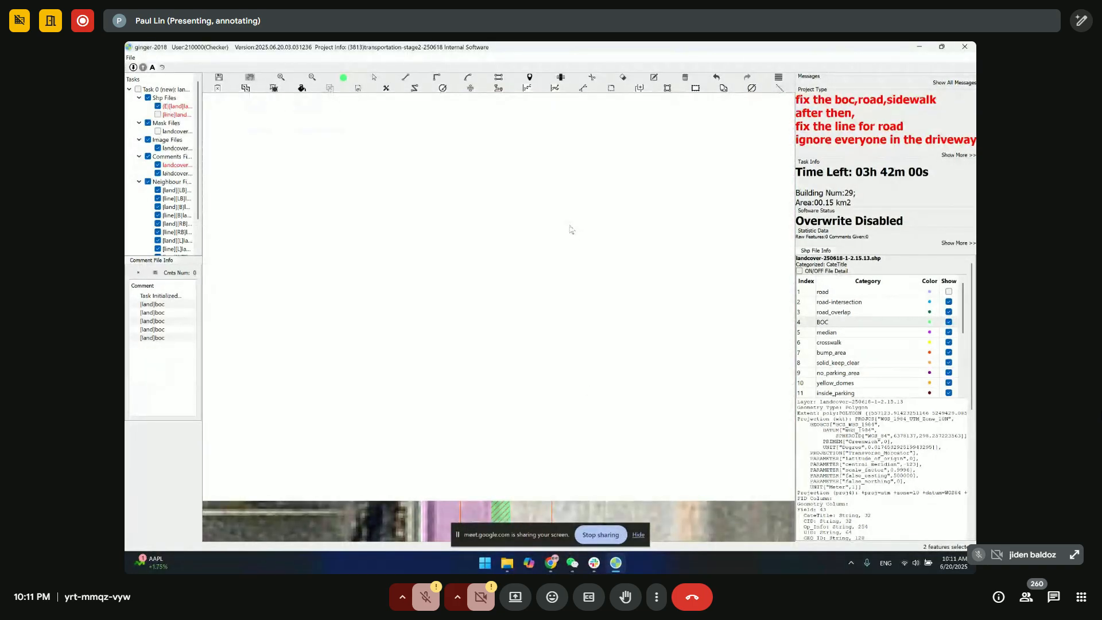
- Merge the BOC pieces that meet at the intersection corner with road-intersection hidden, and show the road and road-intersection categories again
scroll(551, 231, down, 2)
drag(539, 234, 535, 493)
drag(539, 234, 515, 516)
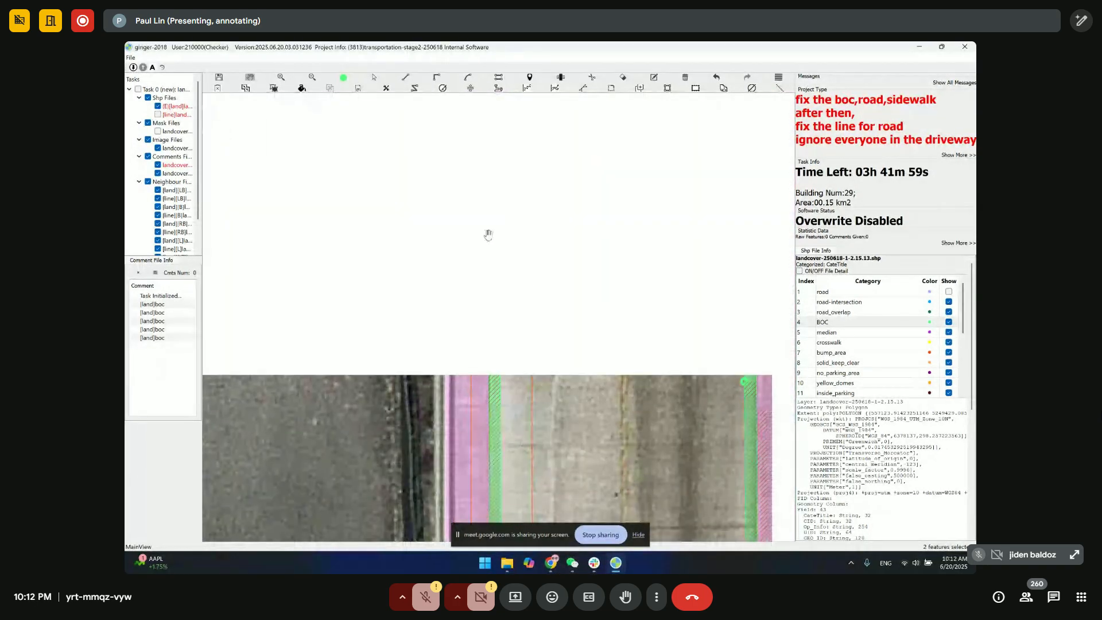
scroll(492, 343, up, 3)
click(949, 302)
click(504, 307)
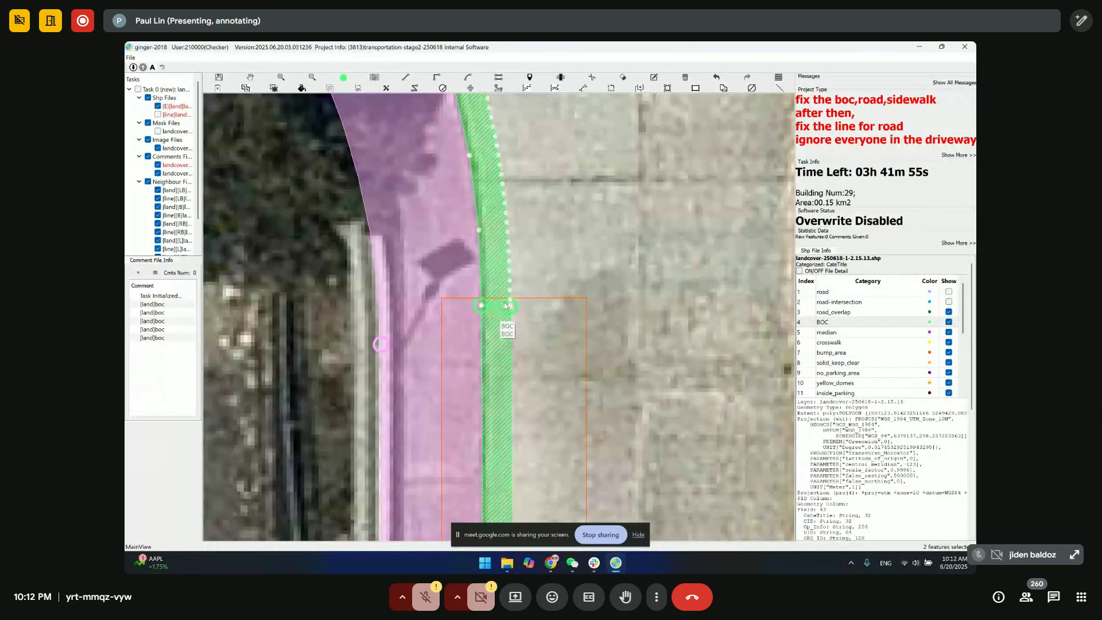
scroll(507, 307, down, 2)
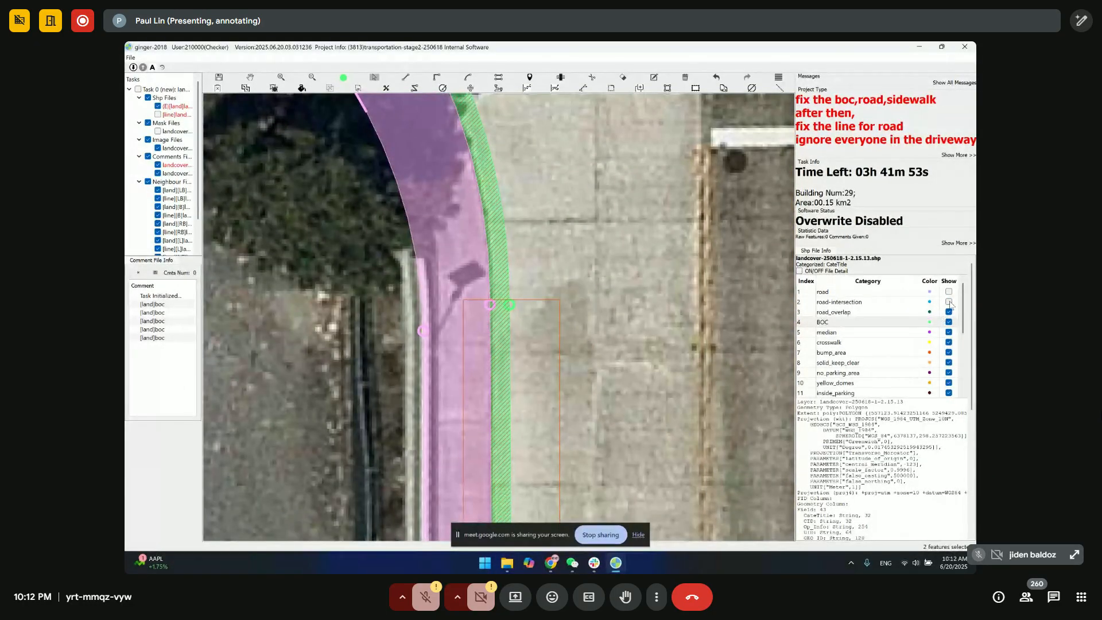
click(949, 291)
click(949, 302)
- Examine the BOC strips and road lines on both sides of the street against the aerial image, down to the task boundary
key(space)
scroll(613, 364, down, 2)
drag(613, 364, 578, 80)
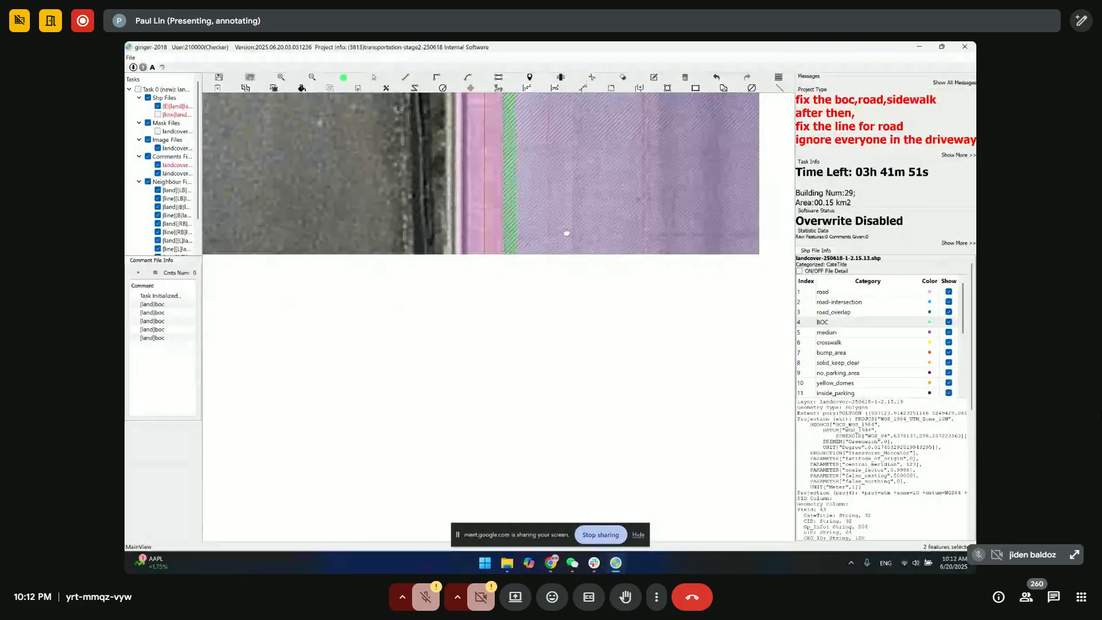
drag(550, 392, 534, 120)
drag(536, 368, 525, 247)
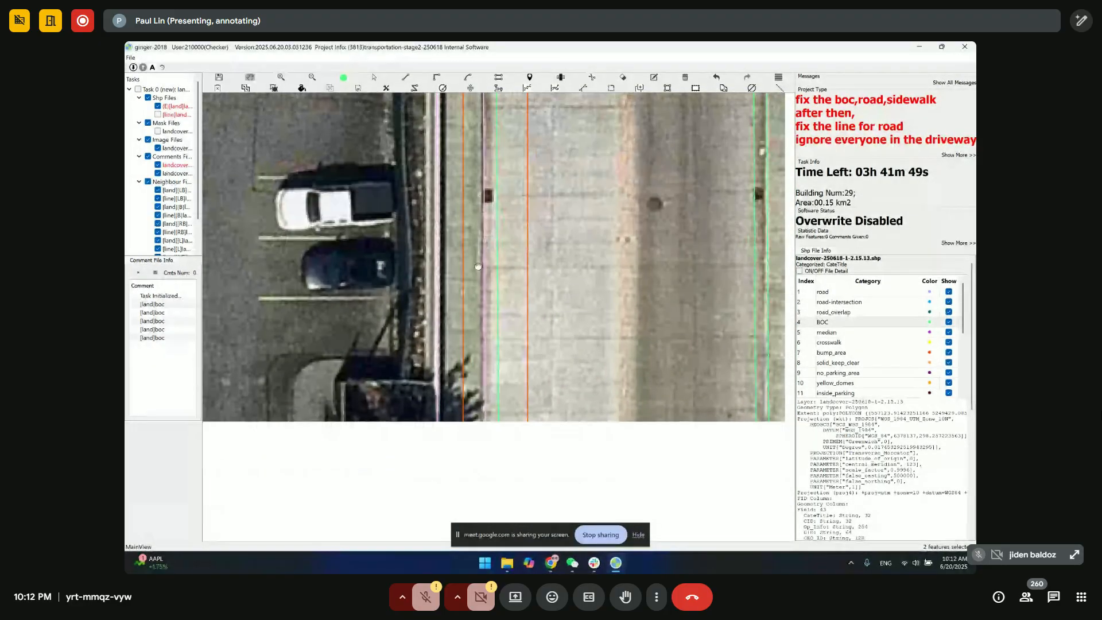
drag(486, 508, 491, 246)
scroll(503, 394, down, 3)
drag(513, 467, 503, 165)
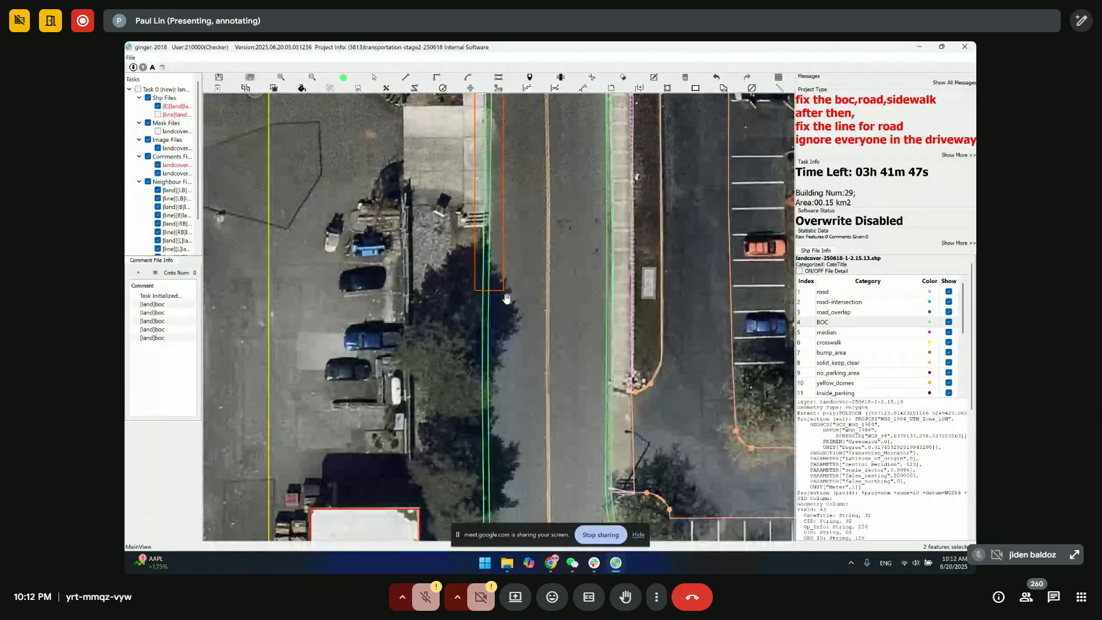
key(Tab)
key(Tab)
drag(517, 358, 517, 460)
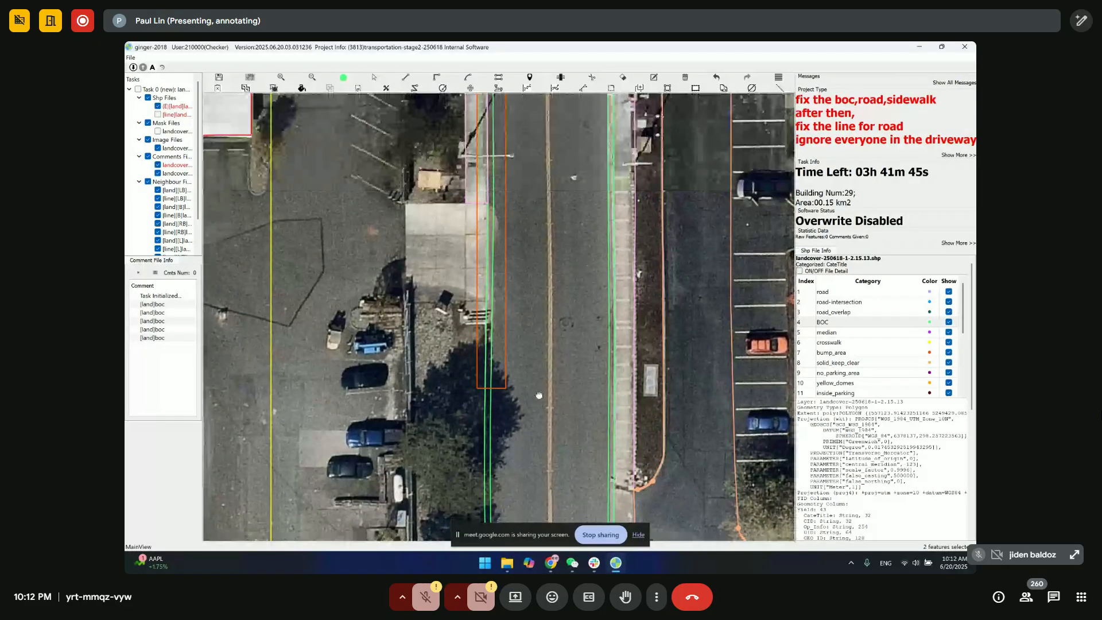
drag(548, 512, 515, 247)
drag(495, 397, 554, 267)
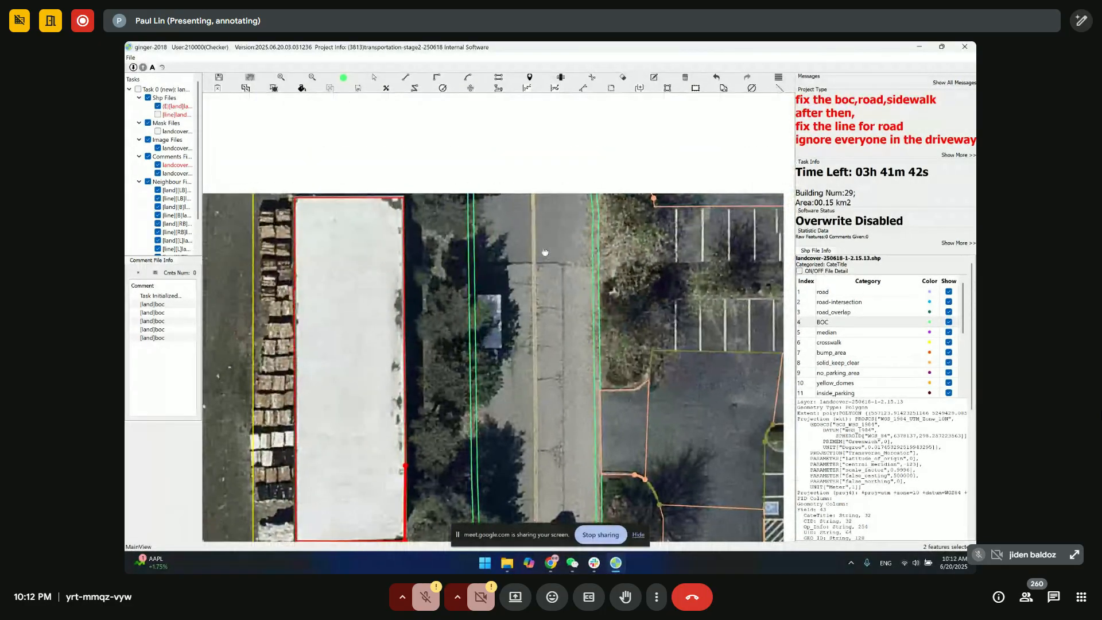
key(Tab)
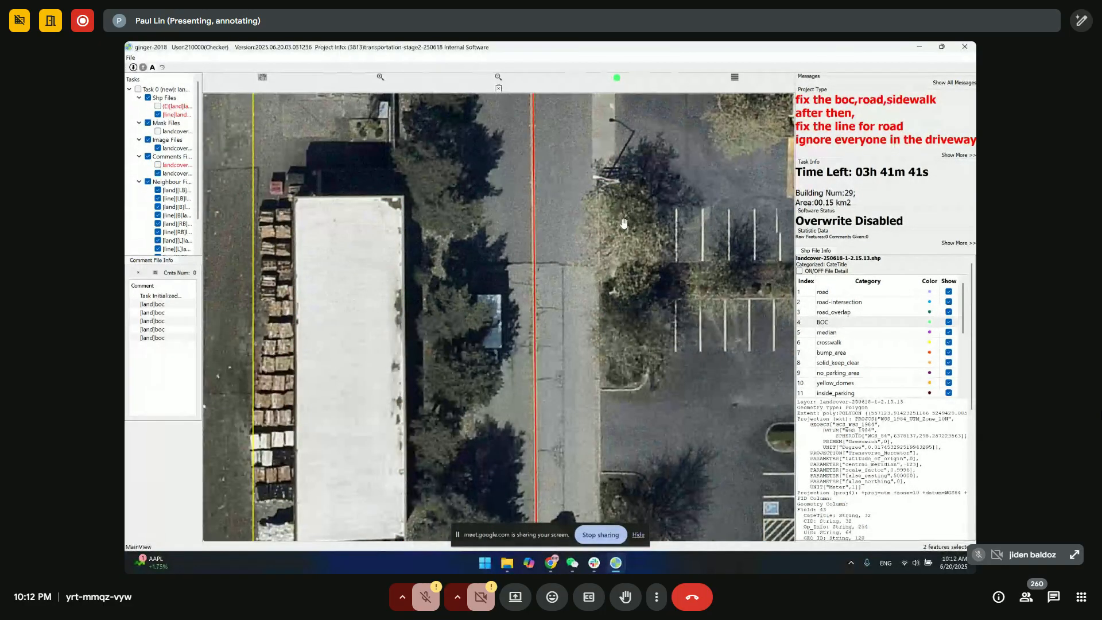
key(Tab)
drag(624, 222, 609, 241)
drag(496, 327, 495, 225)
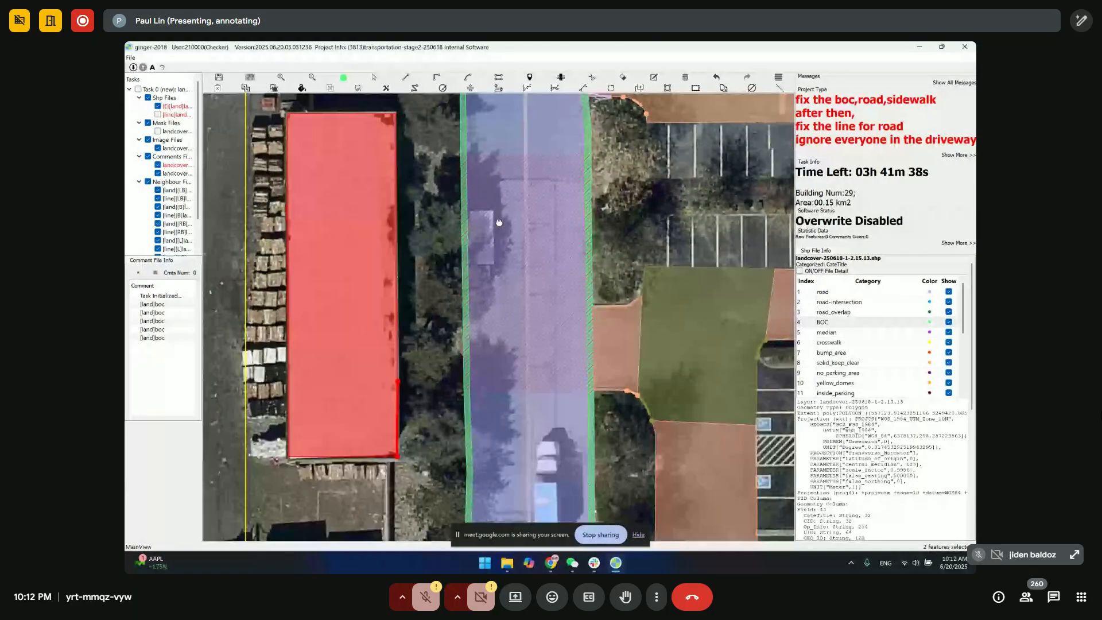
drag(506, 492, 498, 266)
key(Tab)
drag(476, 335, 460, 137)
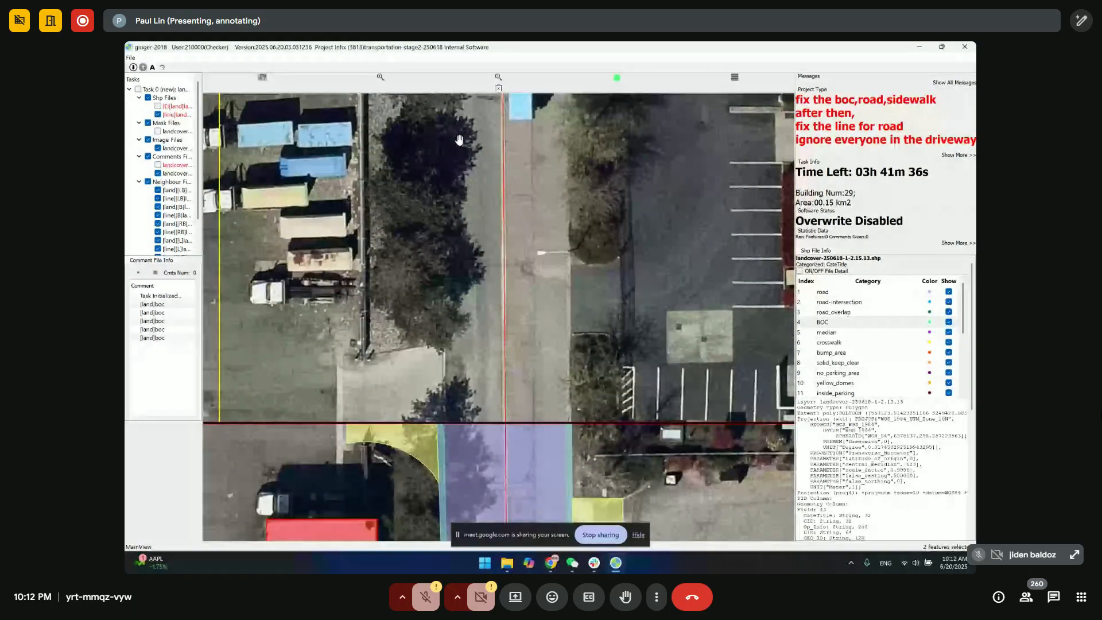
key(Tab)
key(Tab)
key(Tab)
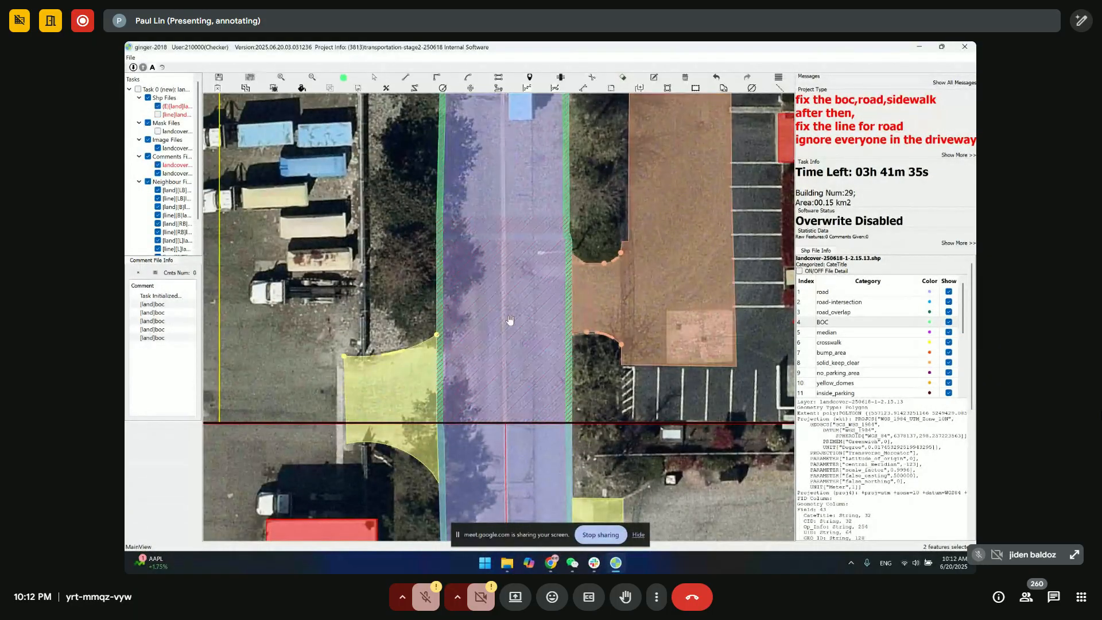
- Examine the street back up to the main road, and the BOC and sidewalk along the main road's north edge
drag(487, 243, 499, 398)
scroll(547, 274, down, 1)
drag(554, 282, 521, 492)
drag(525, 244, 526, 497)
drag(520, 291, 525, 501)
drag(527, 244, 528, 500)
drag(549, 197, 562, 396)
key(space)
scroll(415, 330, up, 2)
drag(546, 314, 357, 245)
drag(585, 278, 462, 262)
key(Tab)
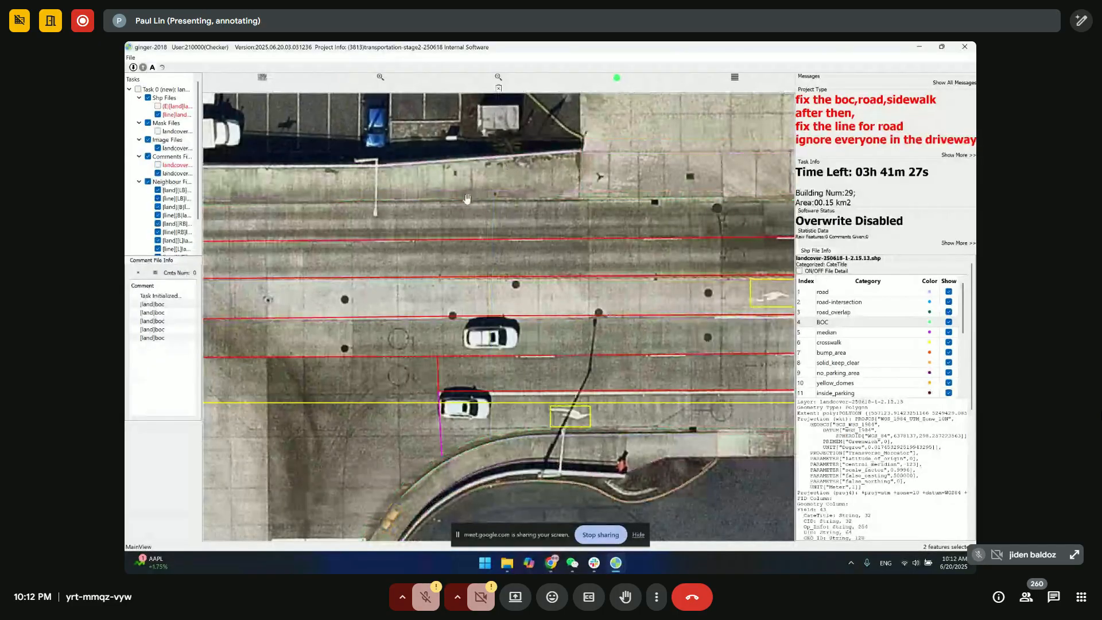
key(Tab)
key(space)
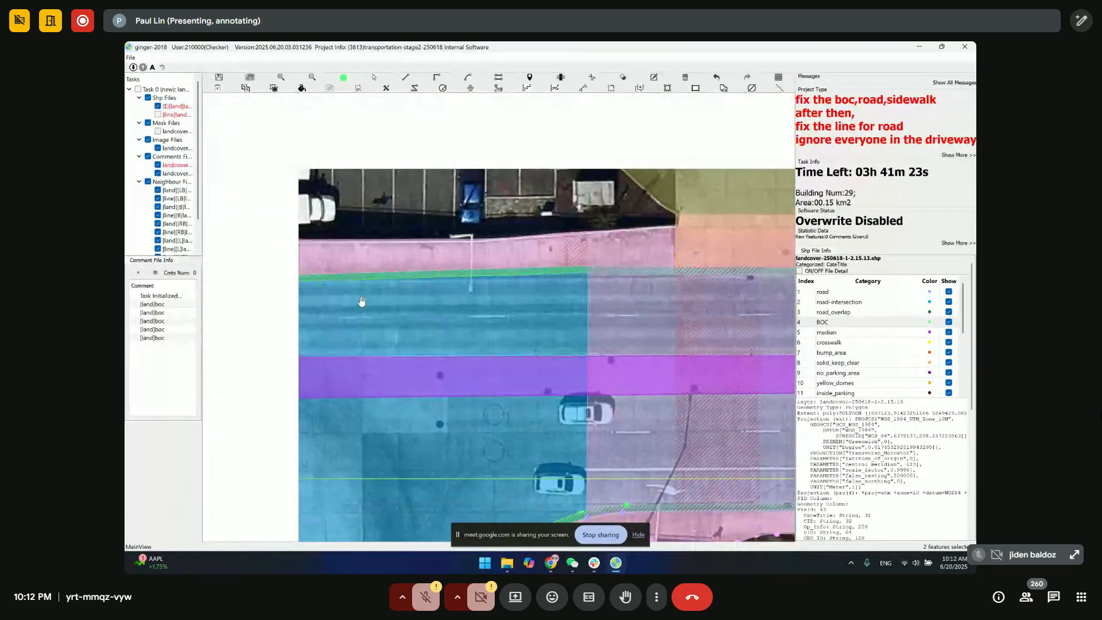
key(Tab)
scroll(371, 301, up, 1)
key(Tab)
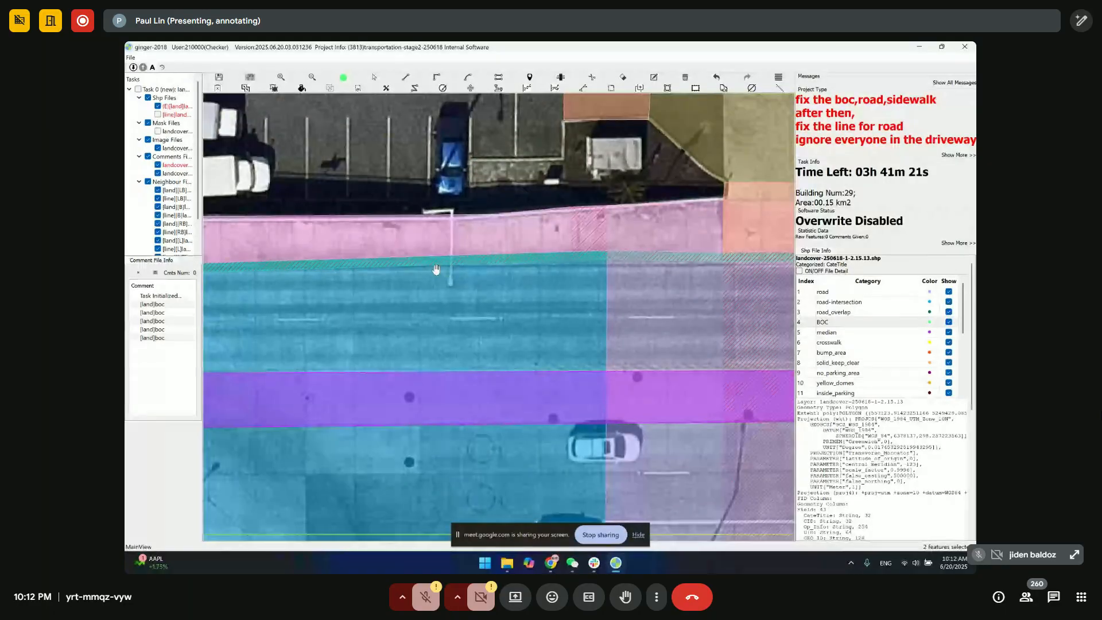
scroll(436, 271, down, 1)
key(Tab)
key(Tab)
scroll(360, 293, up, 2)
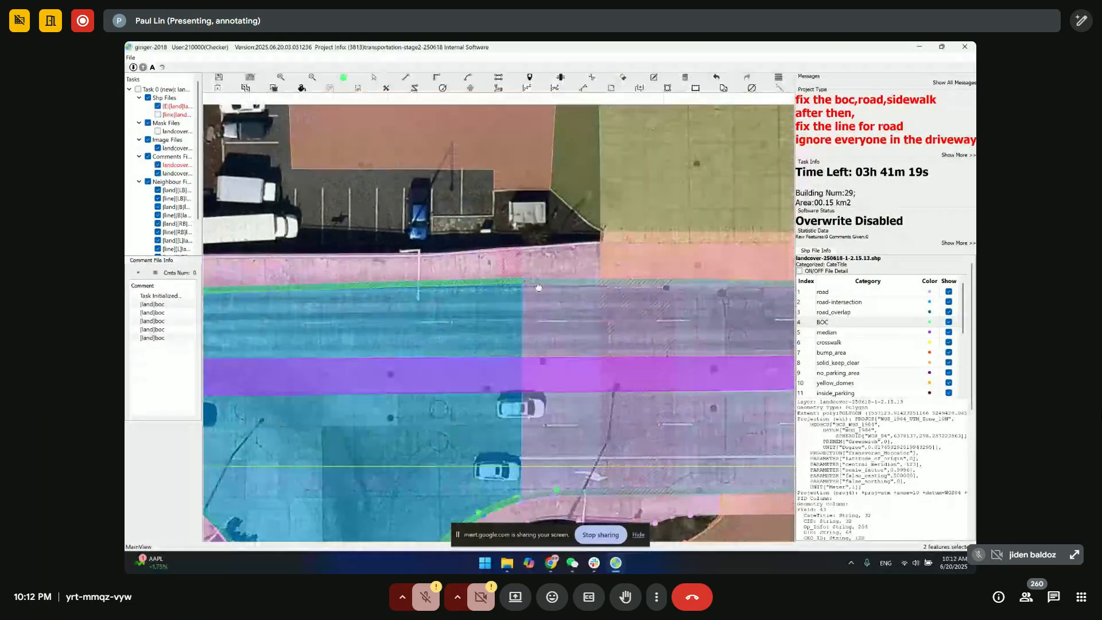
click(295, 292)
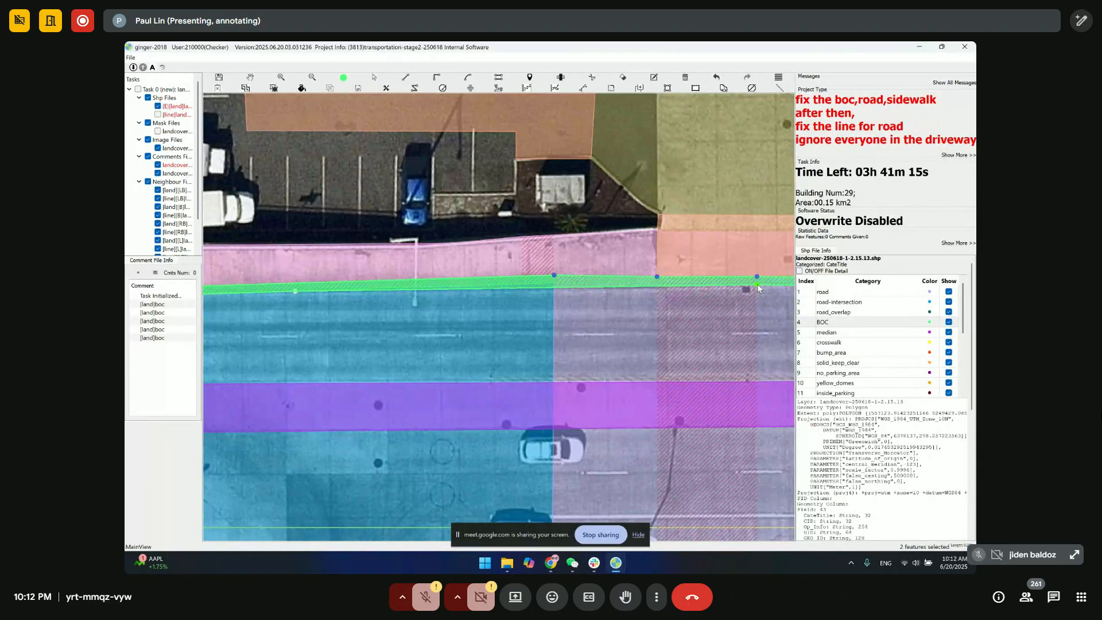
key(Escape)
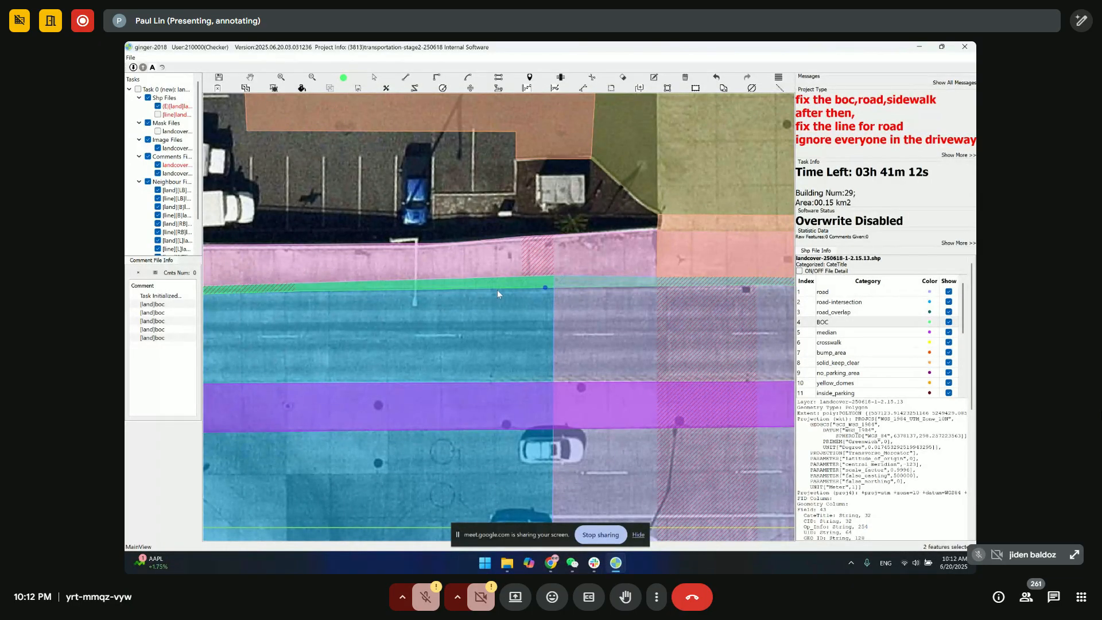
drag(508, 292, 510, 304)
click(541, 310)
scroll(559, 308, up, 2)
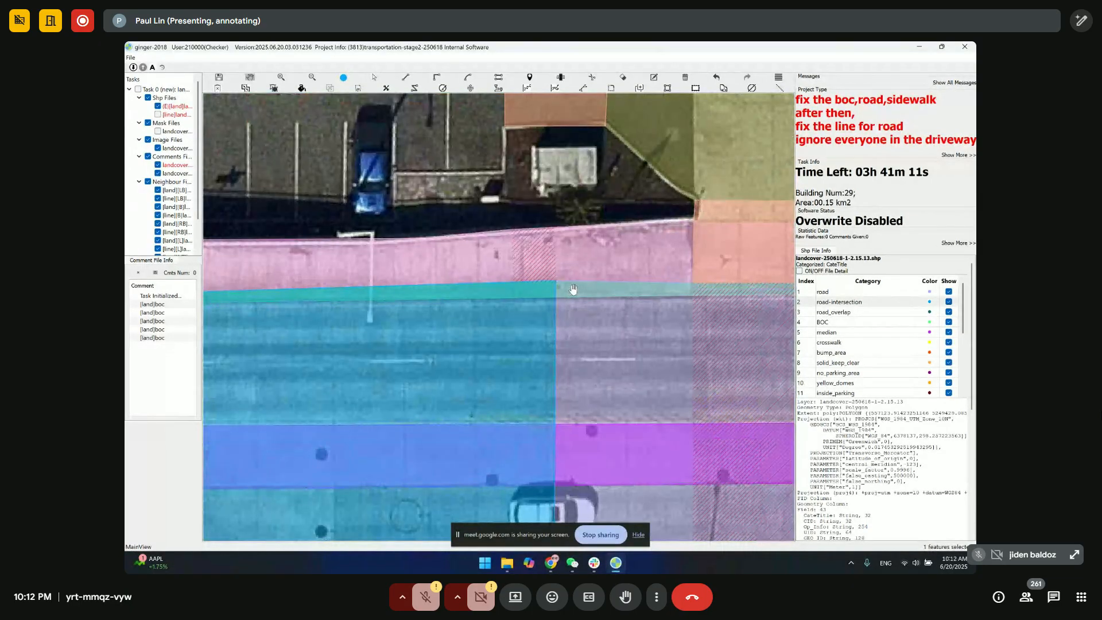
scroll(574, 289, up, 1)
drag(575, 289, 589, 316)
scroll(545, 299, down, 1)
click(302, 319)
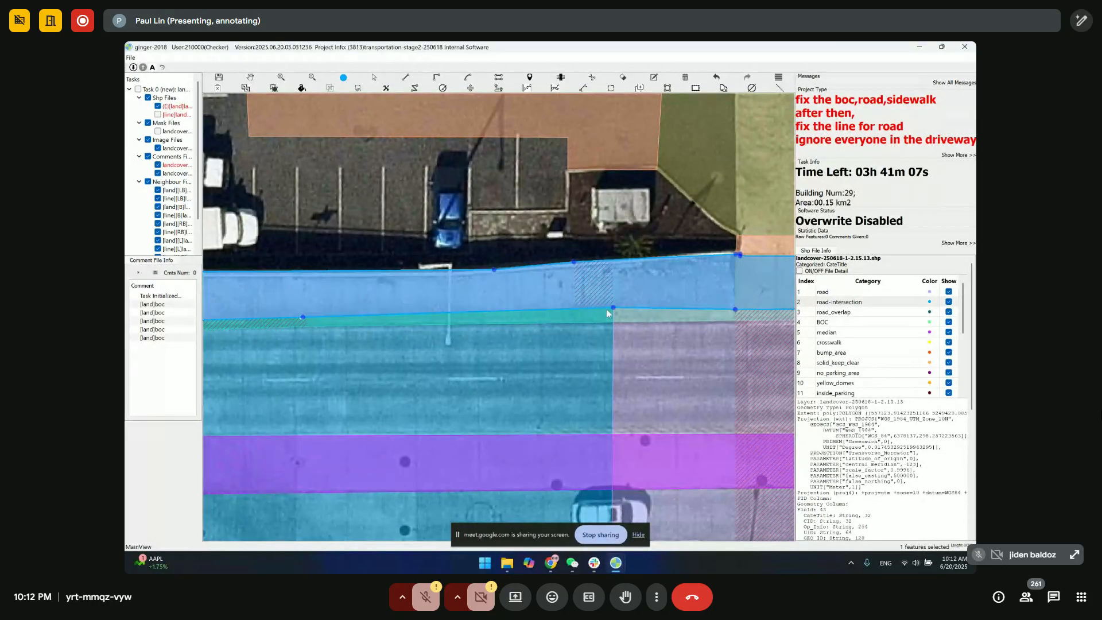
scroll(610, 310, up, 1)
scroll(614, 313, up, 1)
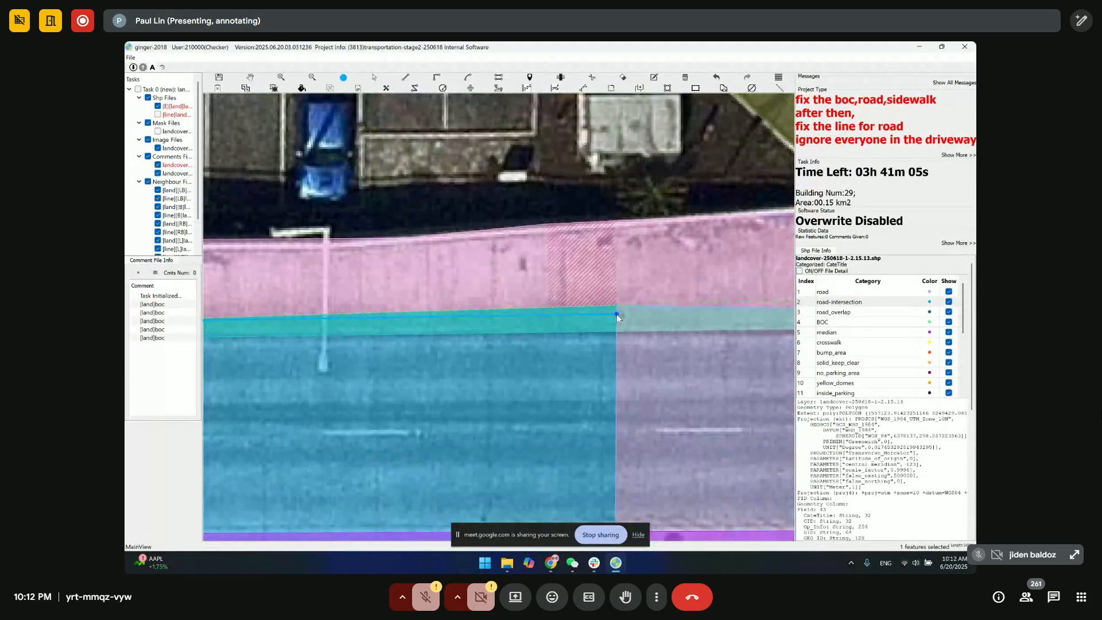
click(616, 315)
drag(479, 319, 532, 315)
scroll(622, 322, down, 1)
drag(636, 328, 570, 319)
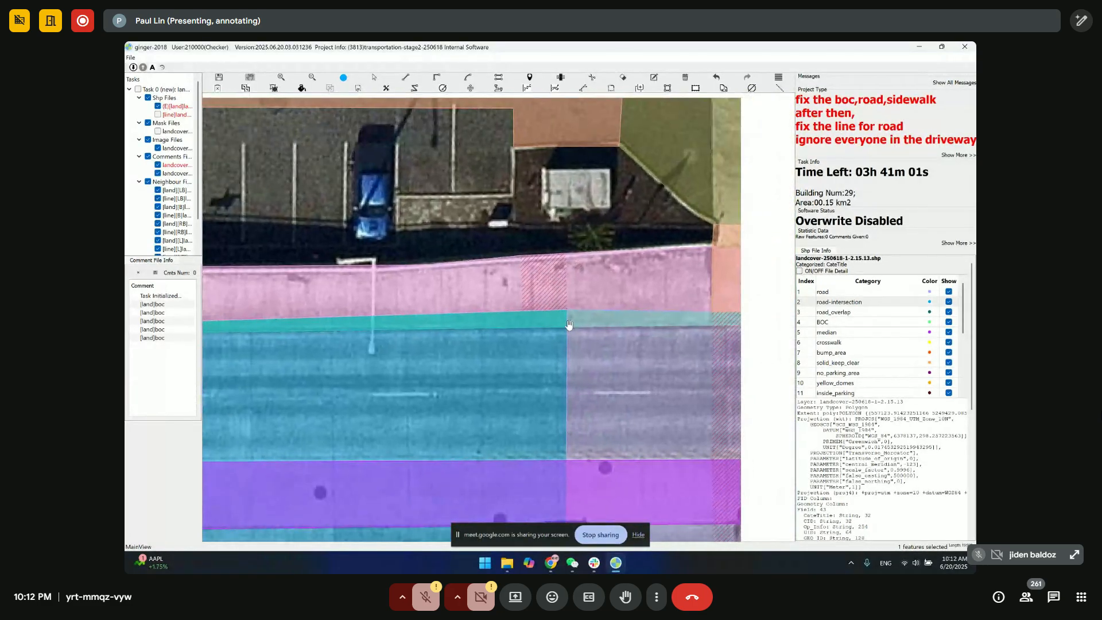
scroll(605, 328, down, 1)
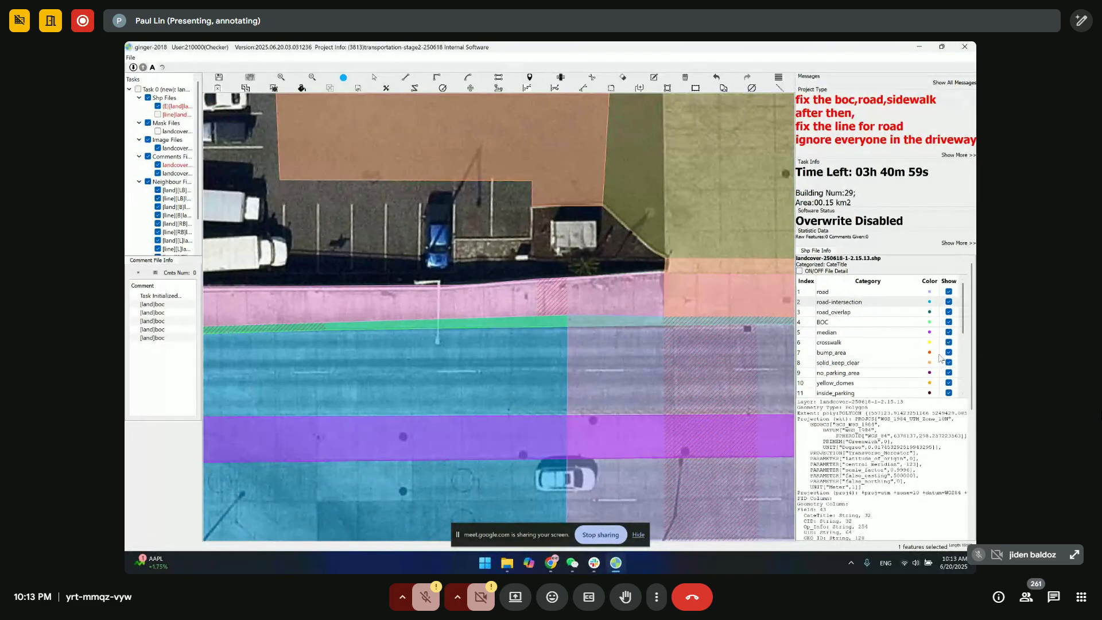
scroll(304, 320, up, 1)
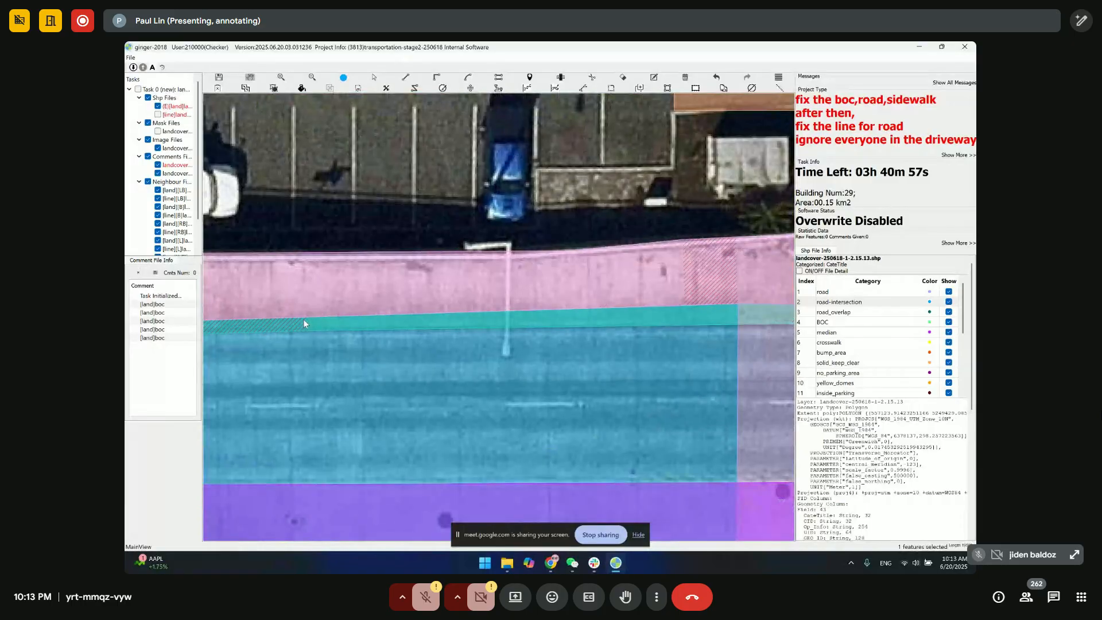
click(305, 319)
drag(720, 337, 414, 329)
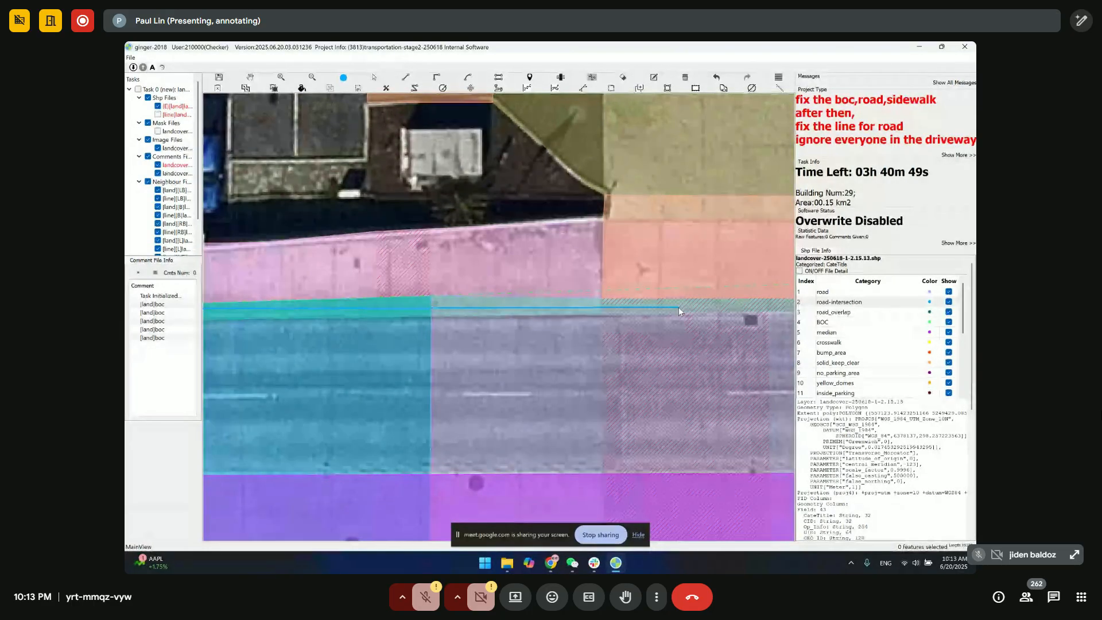
key(space)
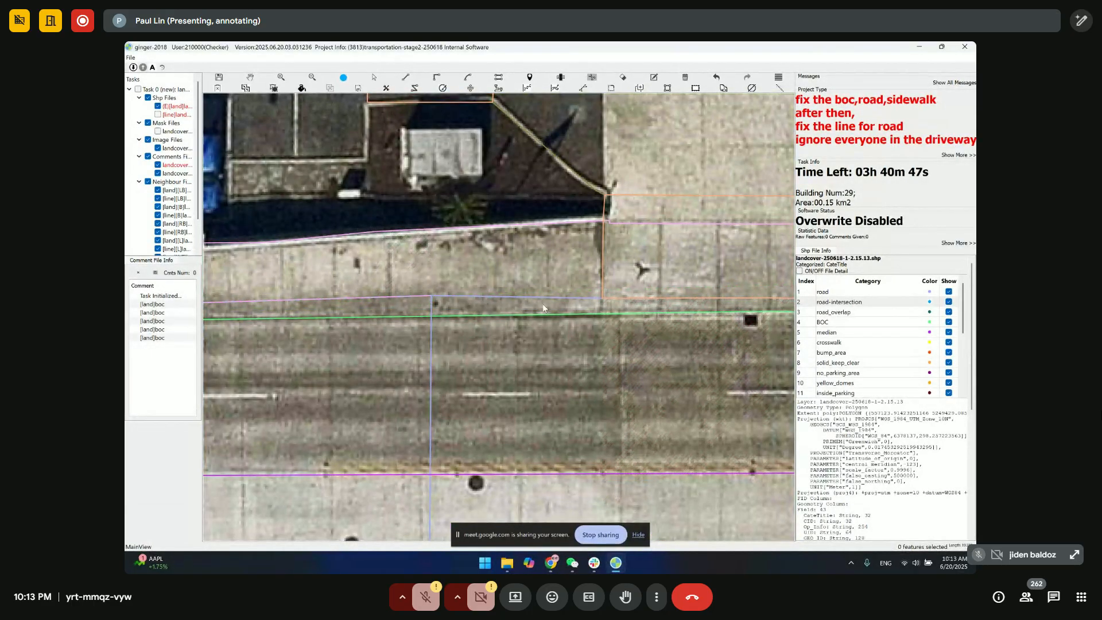
drag(554, 305, 694, 317)
scroll(696, 316, down, 1)
drag(323, 343, 510, 343)
key(space)
click(274, 329)
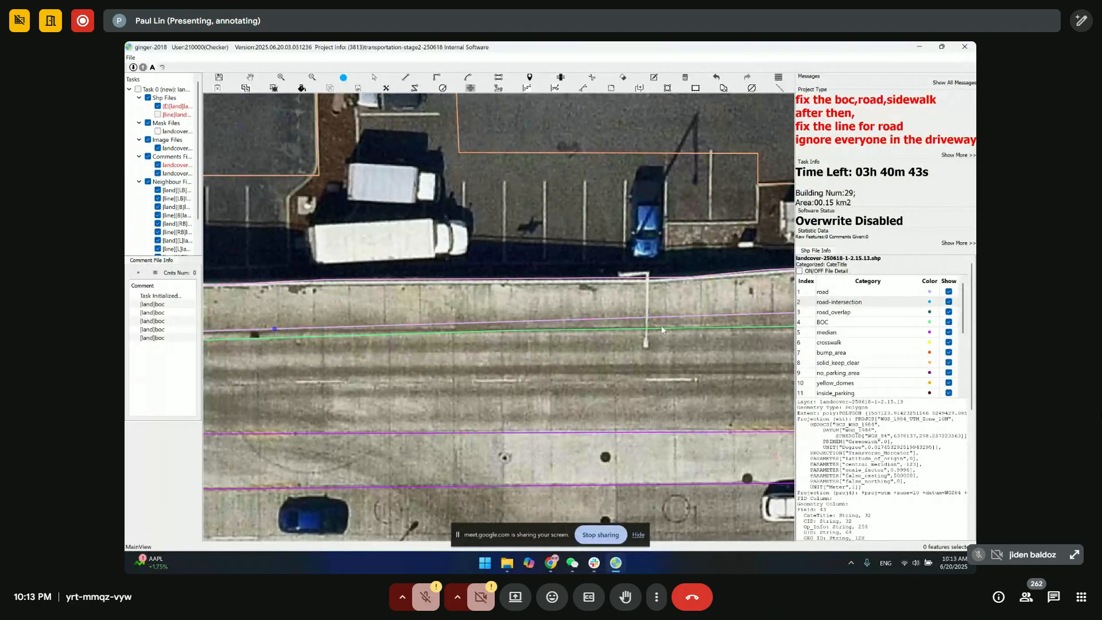
drag(662, 331, 433, 336)
drag(546, 343, 774, 354)
- Cut the BOC along the main road's north edge with a straight sidewalk-category line ending at the driveway corner
key(c)
click(347, 344)
drag(701, 341, 464, 348)
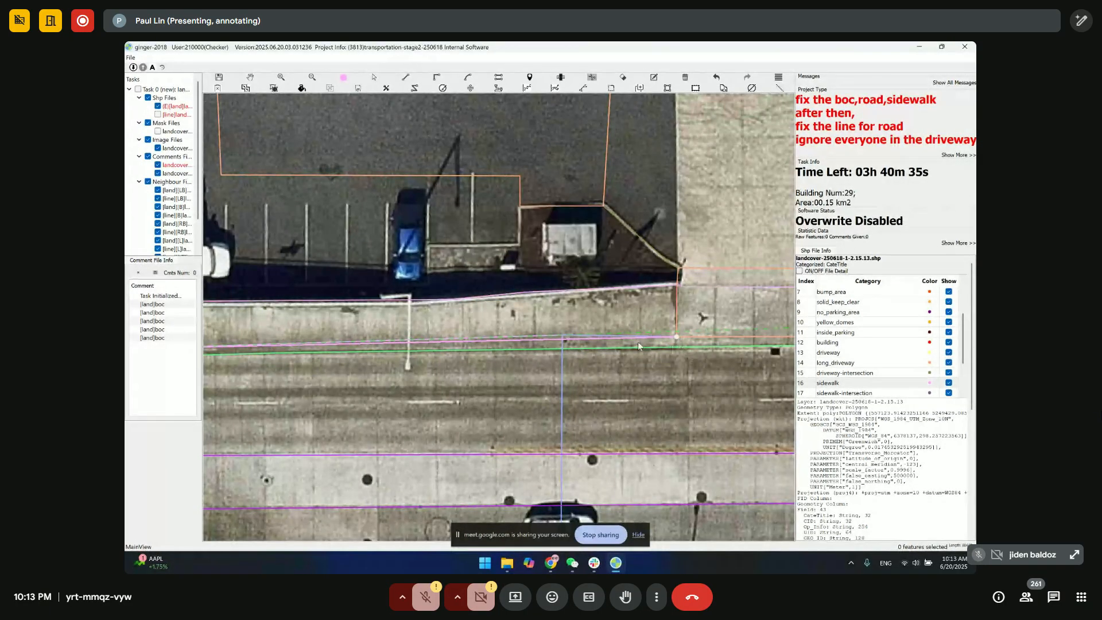
scroll(580, 339, up, 2)
key(f)
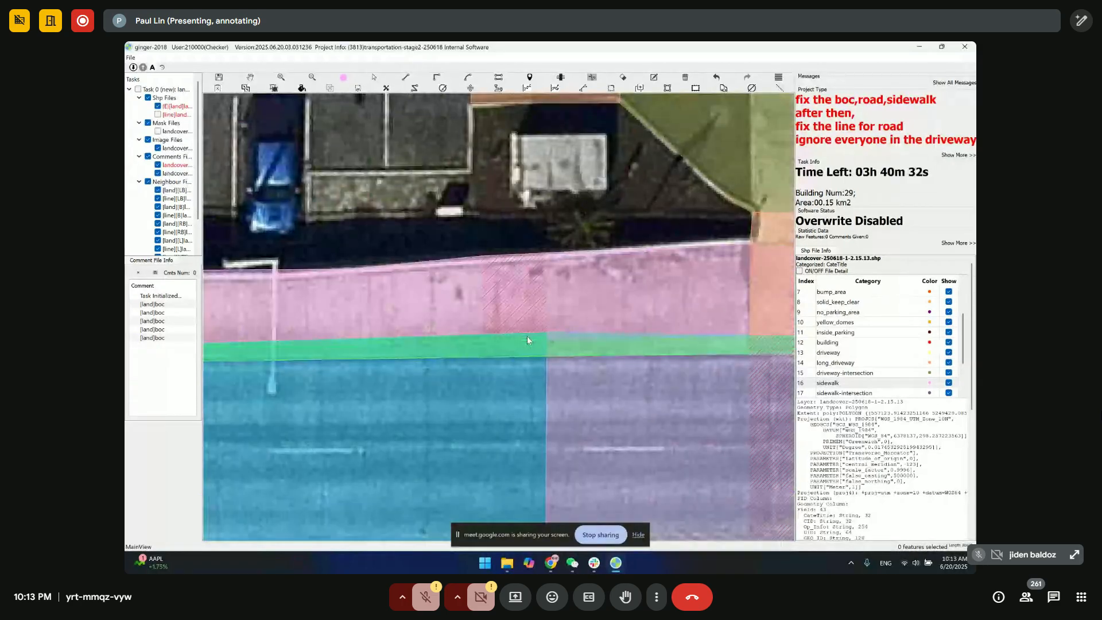
scroll(527, 337, up, 2)
scroll(532, 339, up, 1)
- Merge the thin road-intersection strip between the sidewalk and the BOC into the sidewalk
key(Escape)
click(532, 339)
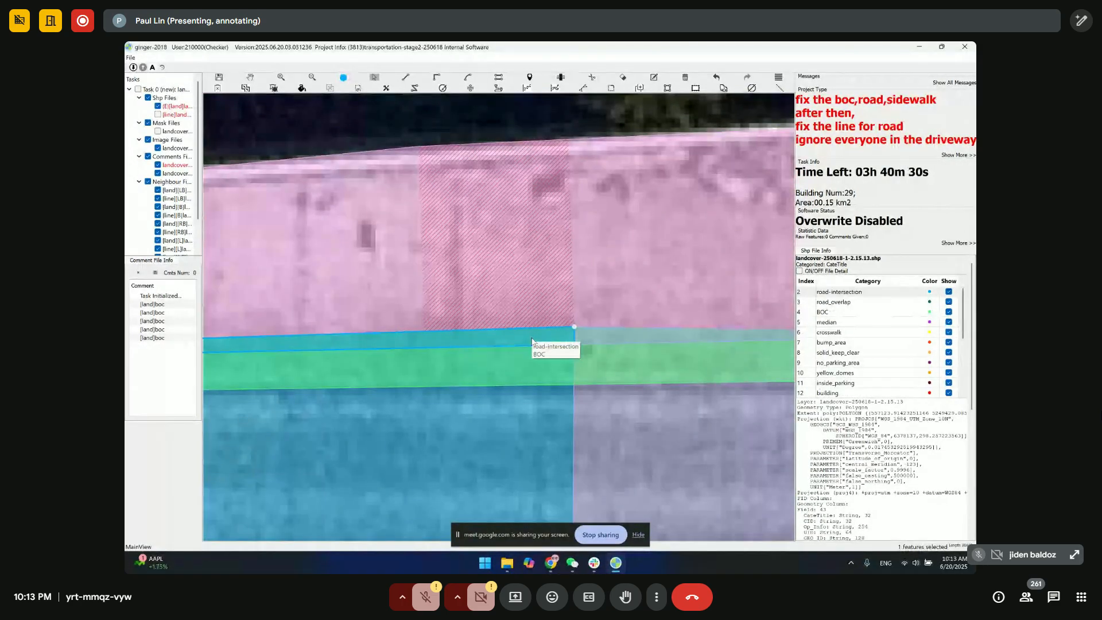
click(532, 338)
drag(489, 341, 490, 341)
key(m)
- Merge the remaining thin road strip, between the road-intersection and the driveway, into the sidewalk
drag(640, 307, 598, 307)
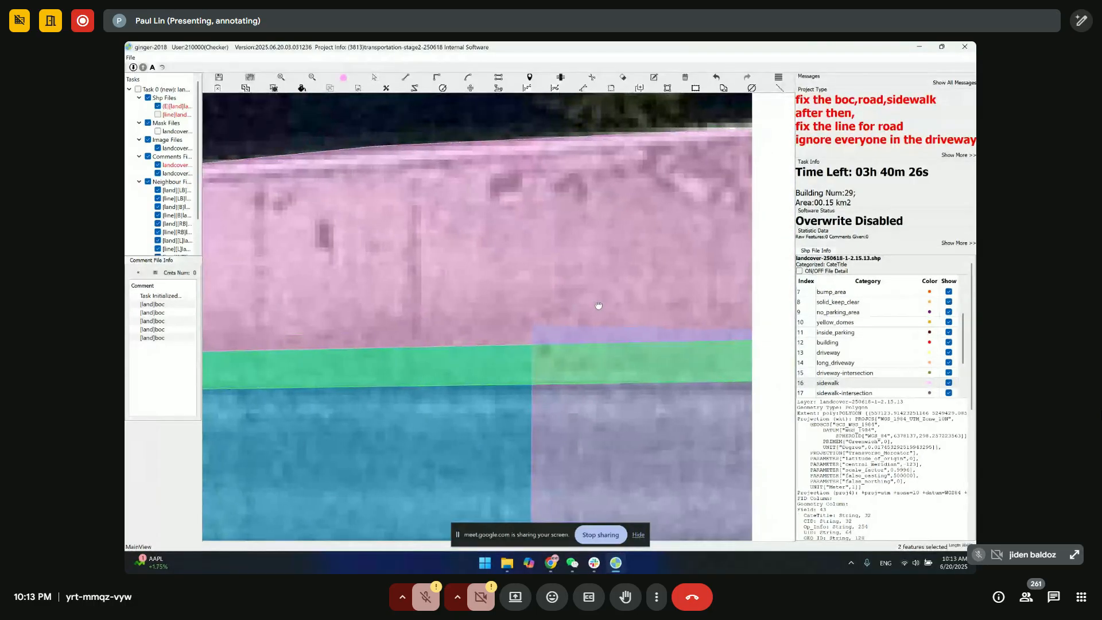
click(544, 329)
key(space)
drag(561, 335, 562, 335)
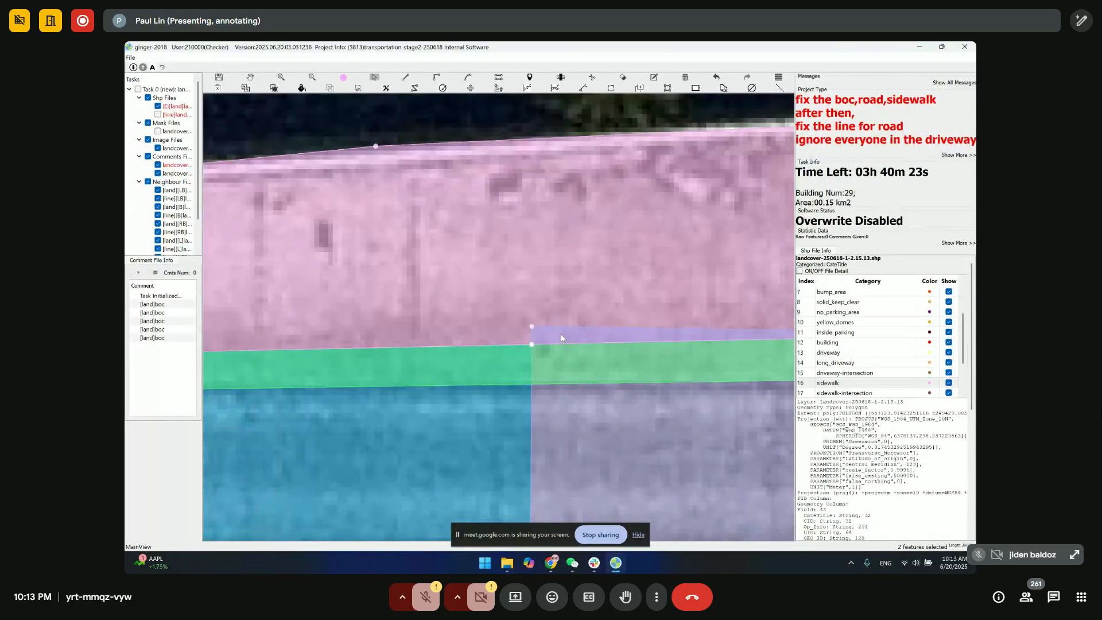
key(m)
key(space)
- Examine the corrected sidewalk and BOC edge along the main road's north side and on past the driveway
scroll(638, 333, down, 1)
drag(628, 329, 391, 296)
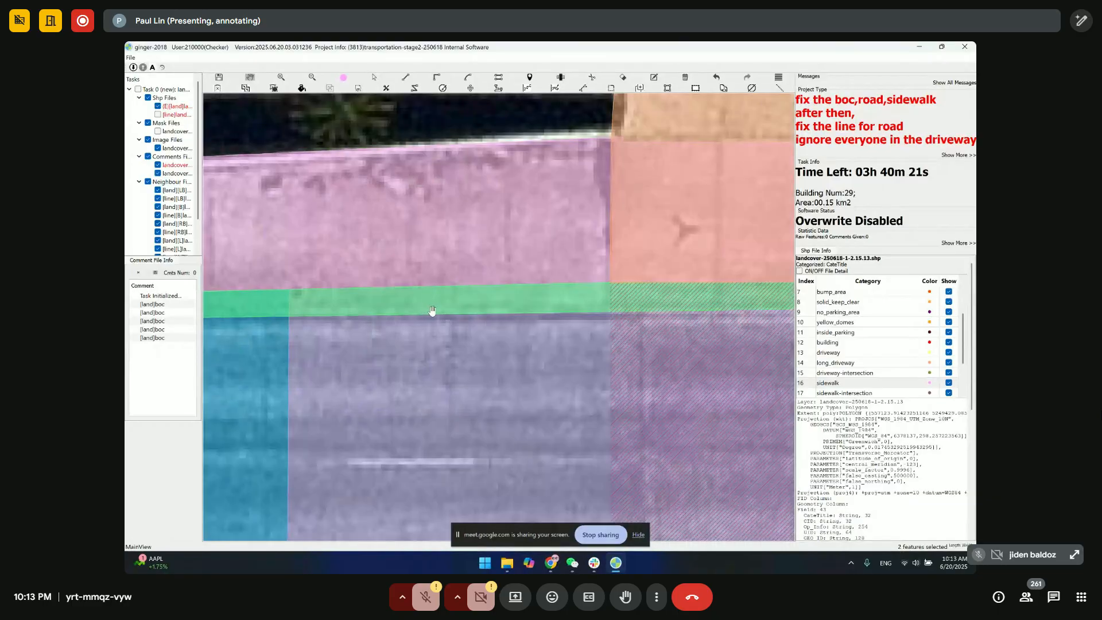
scroll(433, 312, down, 2)
drag(507, 324, 581, 340)
scroll(480, 338, down, 1)
drag(480, 339, 615, 342)
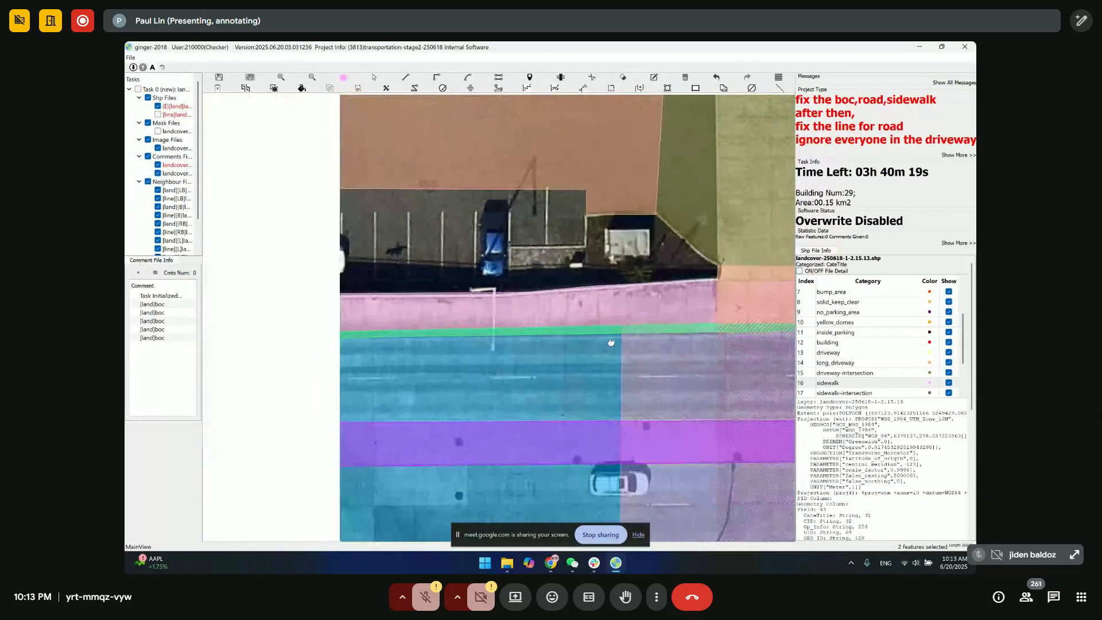
drag(758, 355, 632, 359)
drag(499, 351, 479, 351)
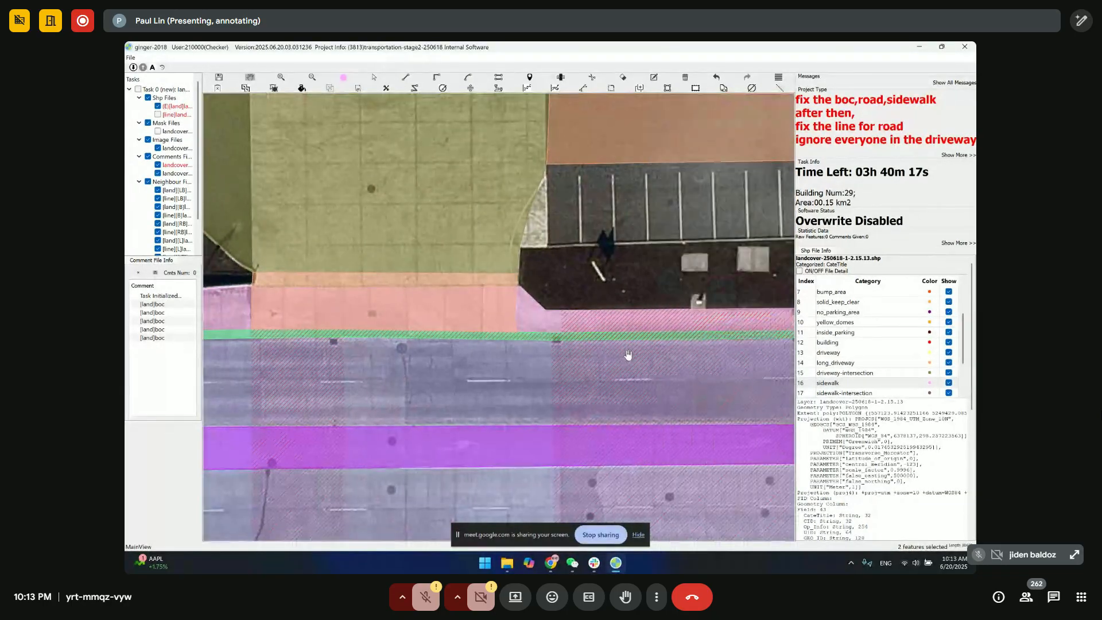
- Examine the intersection's corners, crosswalks and sidewalk edges on all four sides
key(Tab)
key(Tab)
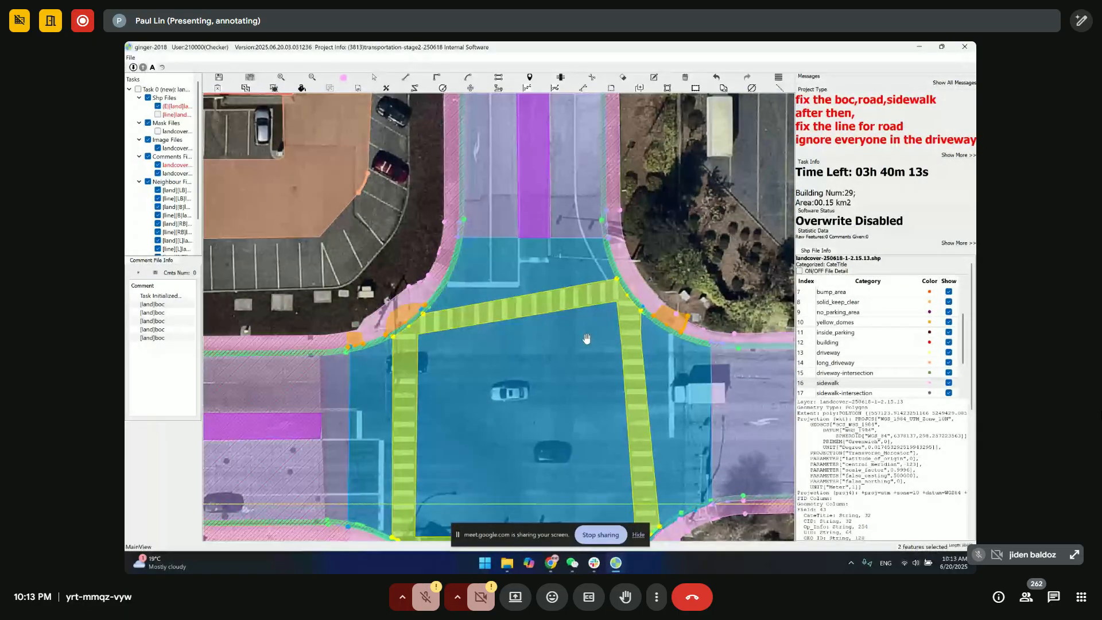
key(Tab)
key(Tab)
drag(503, 351, 520, 356)
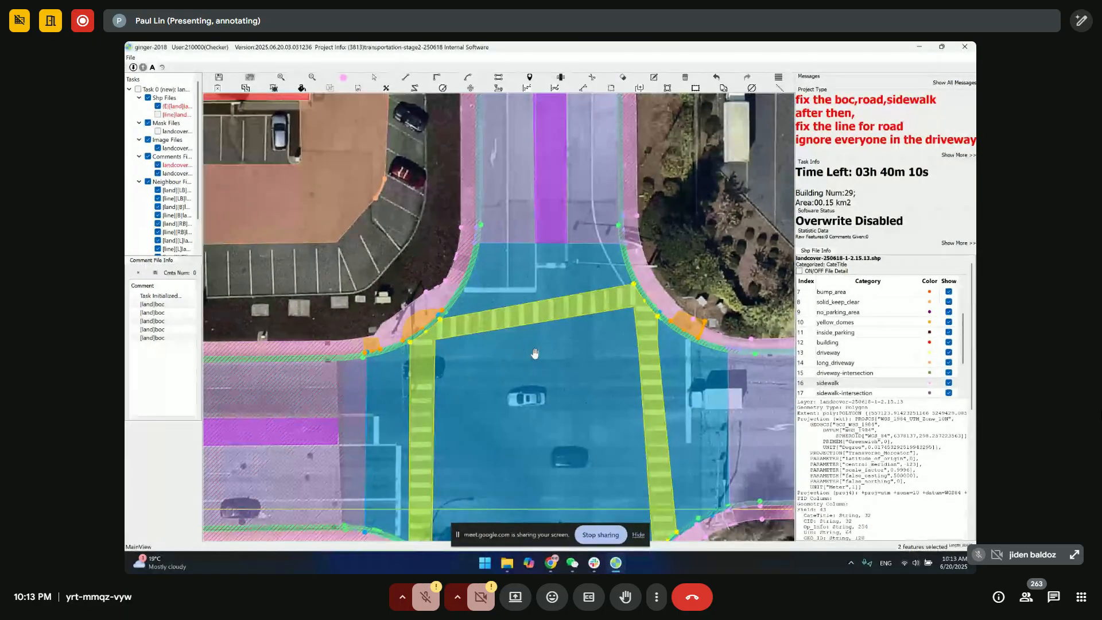
scroll(534, 353, down, 2)
click(508, 339)
drag(605, 253, 588, 188)
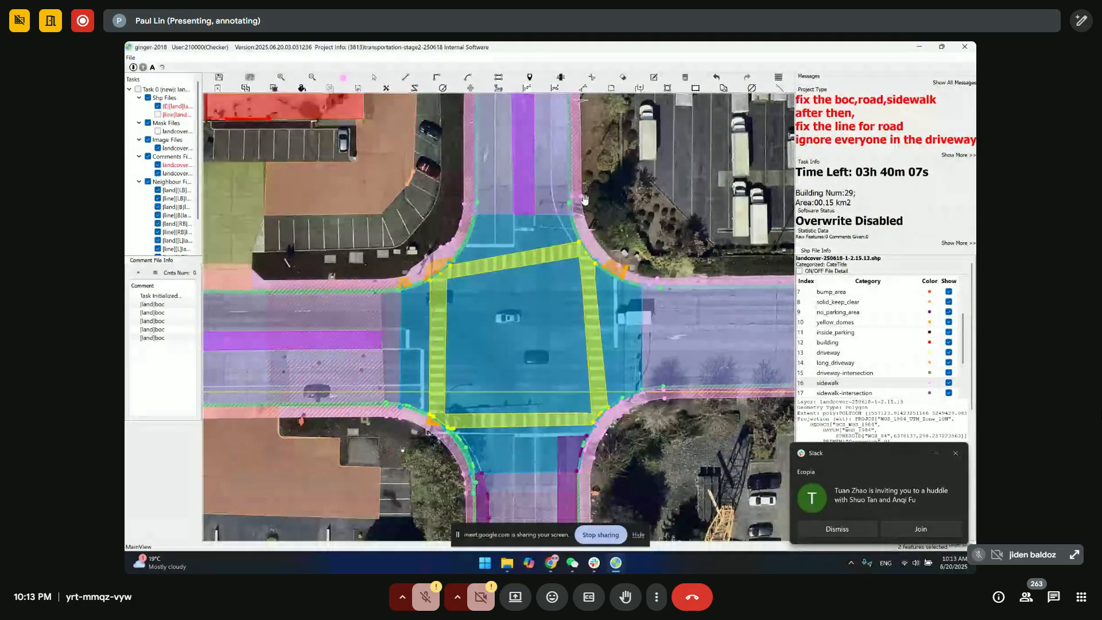
key(Tab)
drag(580, 410, 555, 279)
key(Tab)
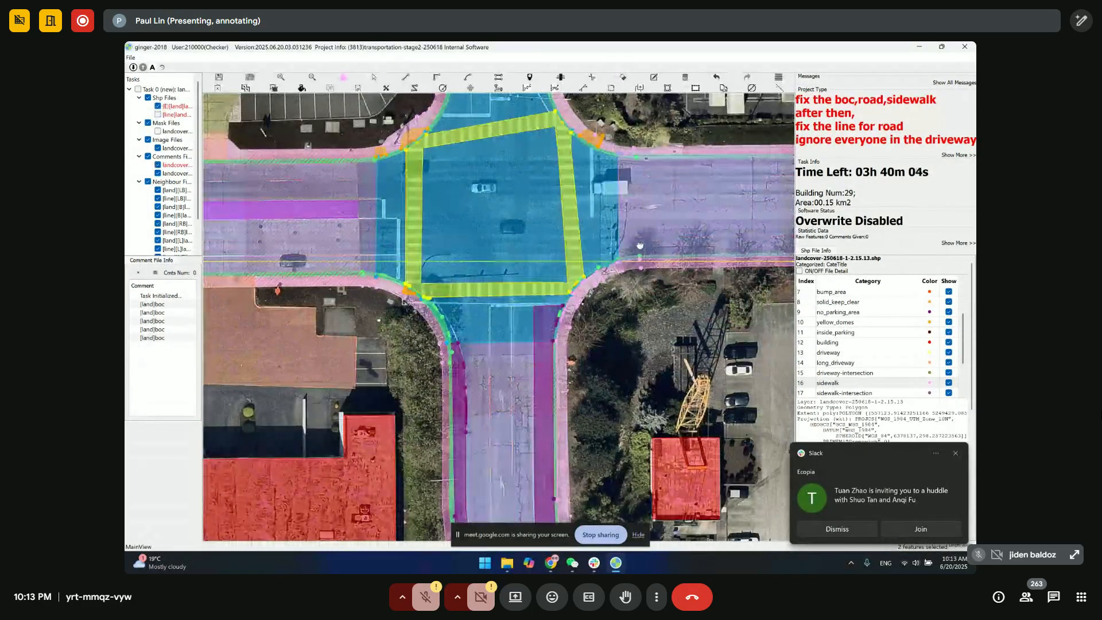
drag(639, 252, 632, 280)
drag(576, 340, 593, 488)
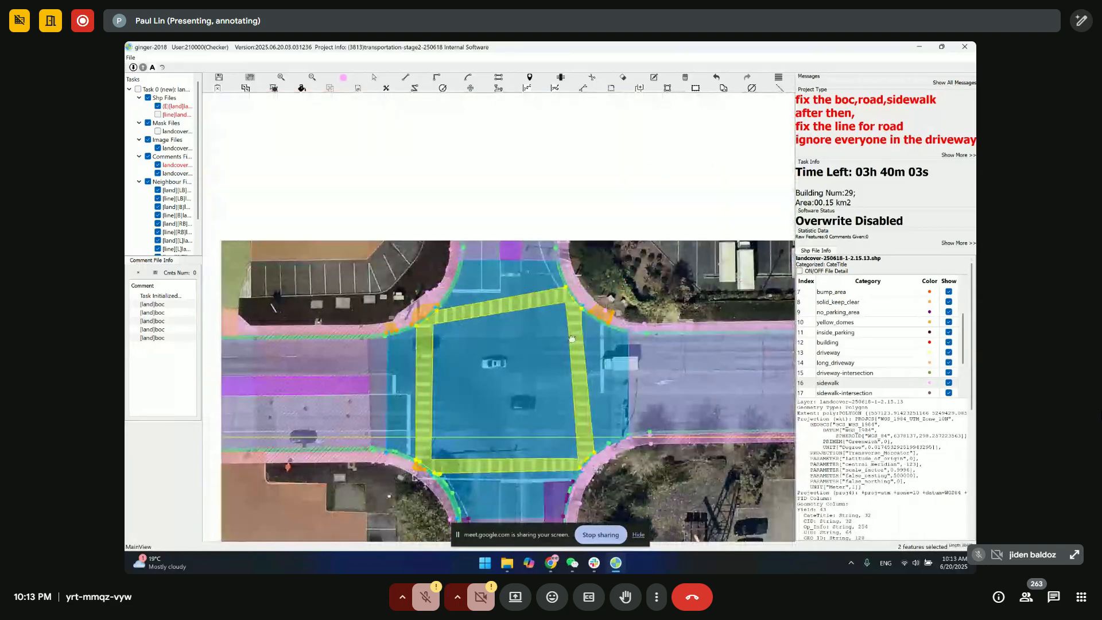
- Examine the street north of the intersection, comparing the BOC, sidewalk and median outlines with the aerial image
drag(561, 211, 536, 354)
drag(542, 241, 536, 383)
drag(530, 210, 543, 324)
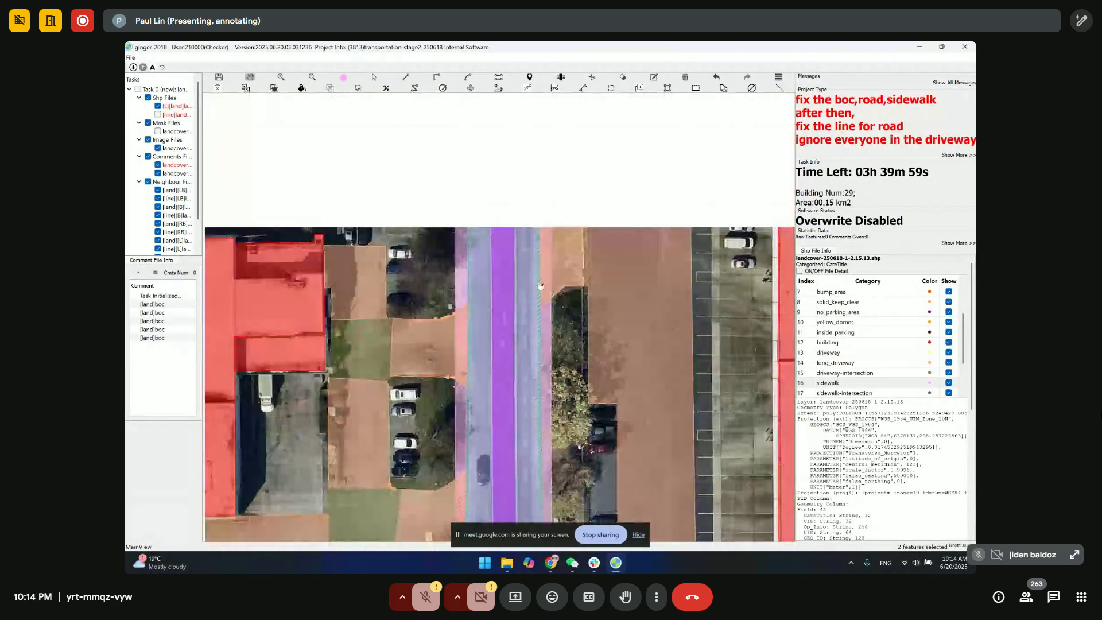
drag(536, 262, 540, 166)
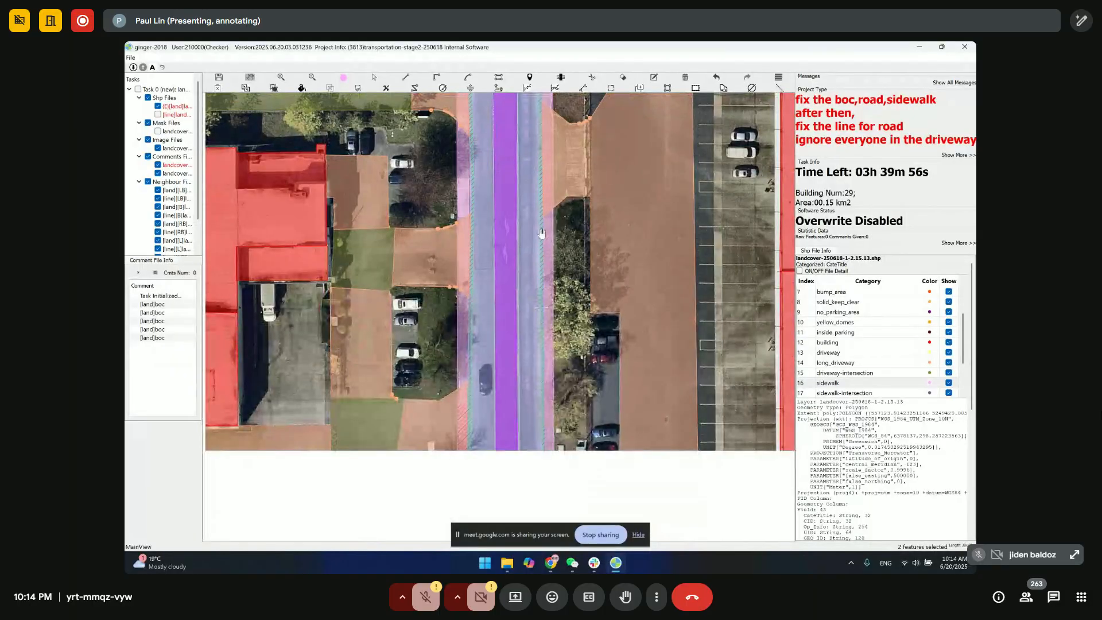
drag(561, 303, 581, 342)
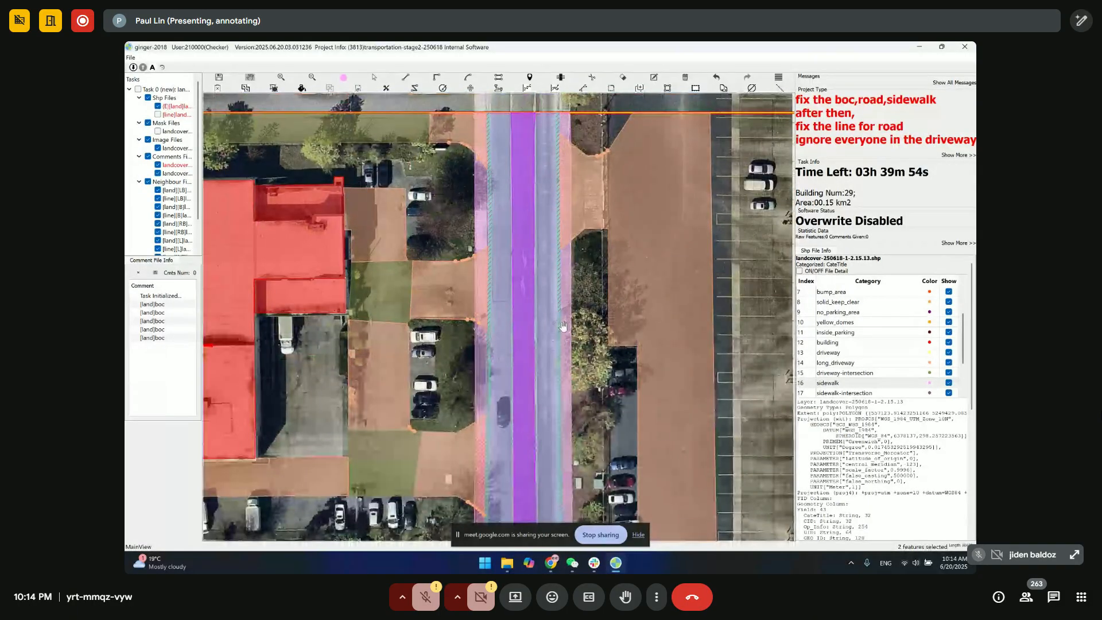
scroll(564, 328, up, 1)
scroll(567, 359, up, 2)
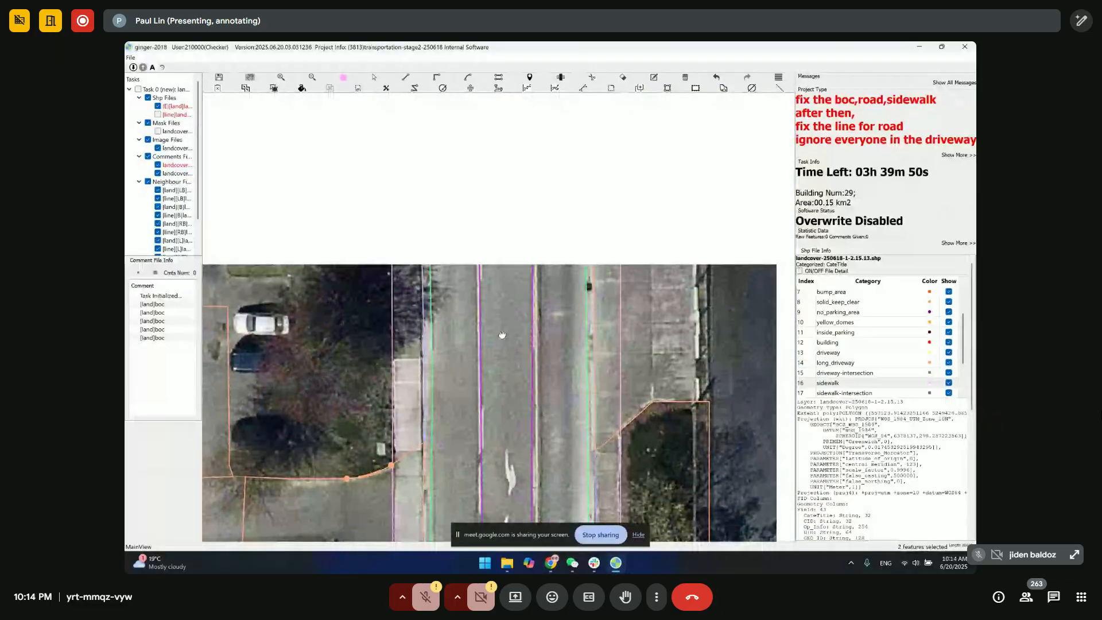
drag(519, 303, 527, 135)
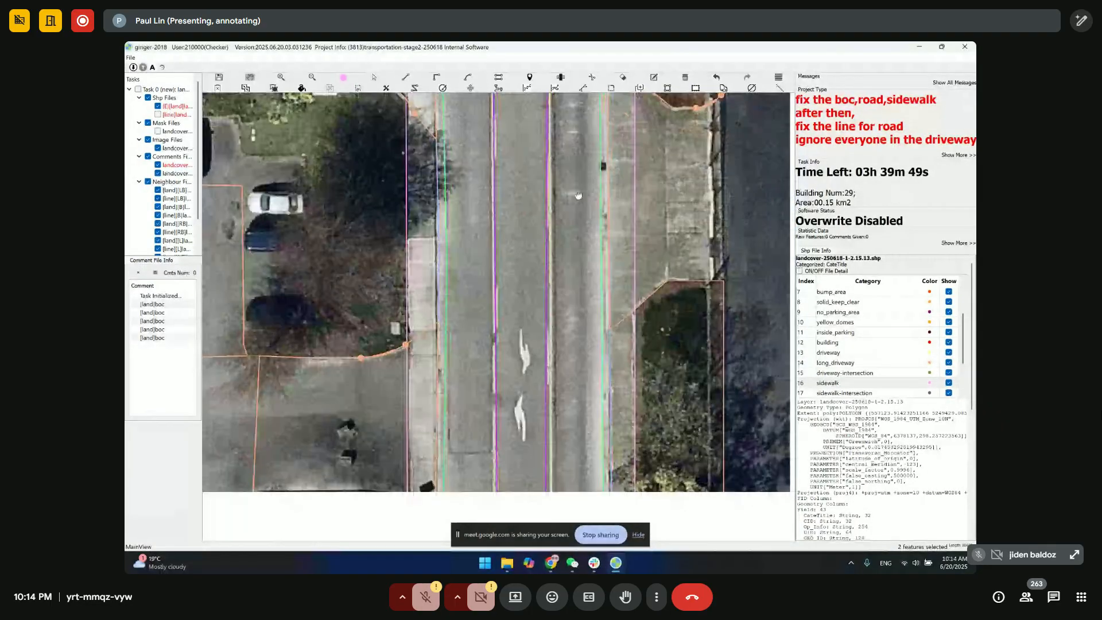
drag(457, 354, 466, 154)
drag(534, 473, 516, 197)
drag(492, 388, 495, 198)
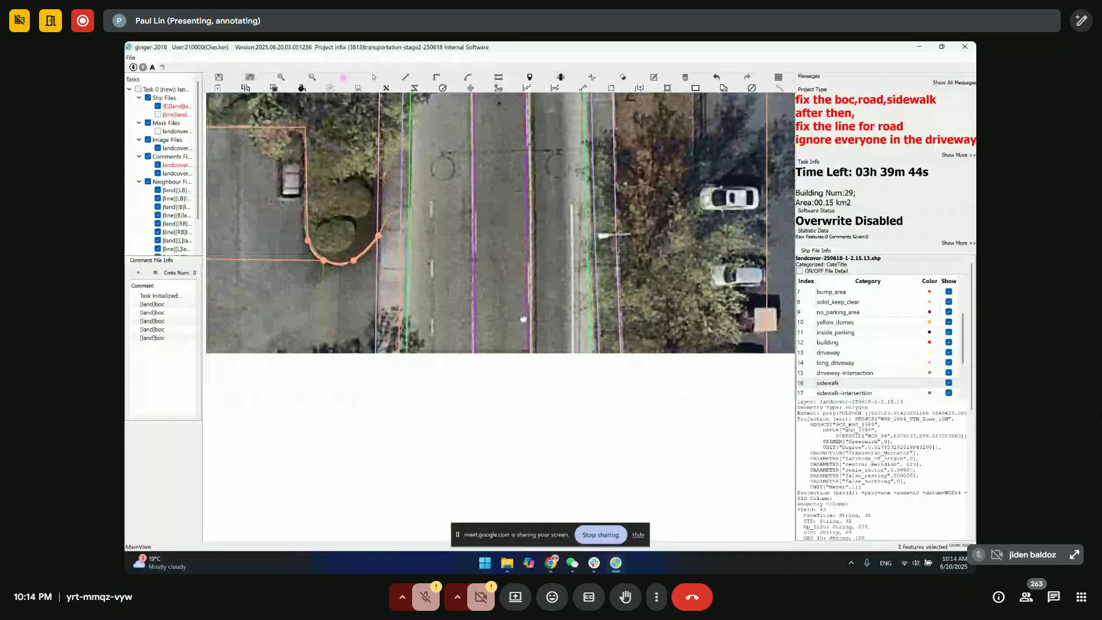
drag(522, 320, 520, 142)
scroll(512, 316, down, 1)
drag(512, 316, 502, 232)
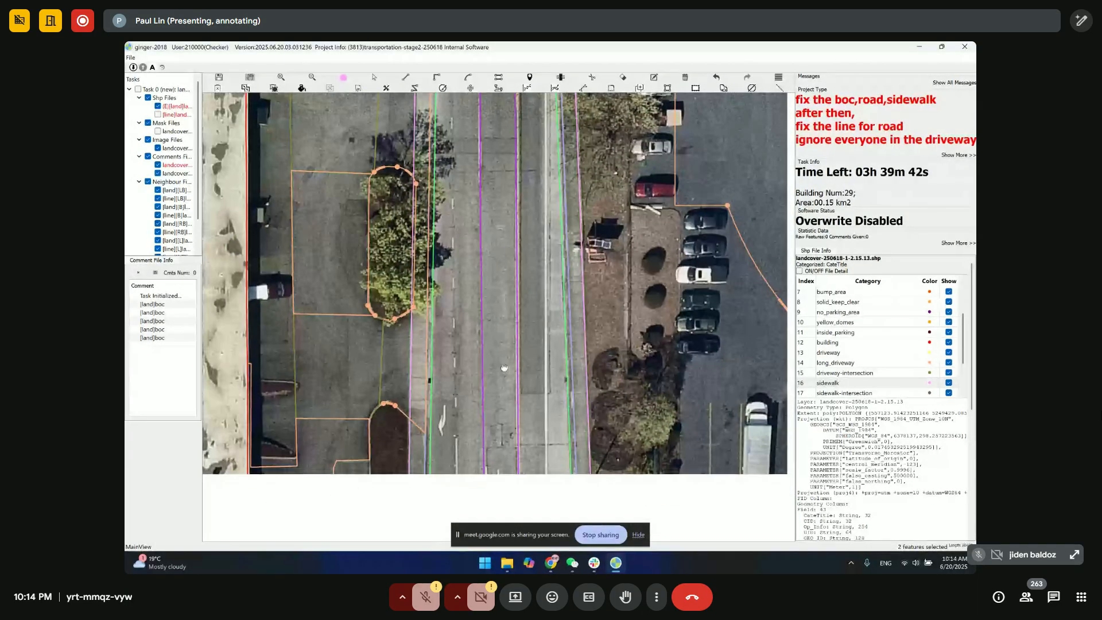
- Compare the northern street's median with the lane markings on the bare aerial image down to the intersection
key(f)
drag(515, 412, 517, 163)
drag(522, 304, 530, 331)
drag(528, 172, 499, 306)
key(f)
scroll(498, 339, down, 2)
key(Tab)
scroll(499, 306, up, 1)
key(Tab)
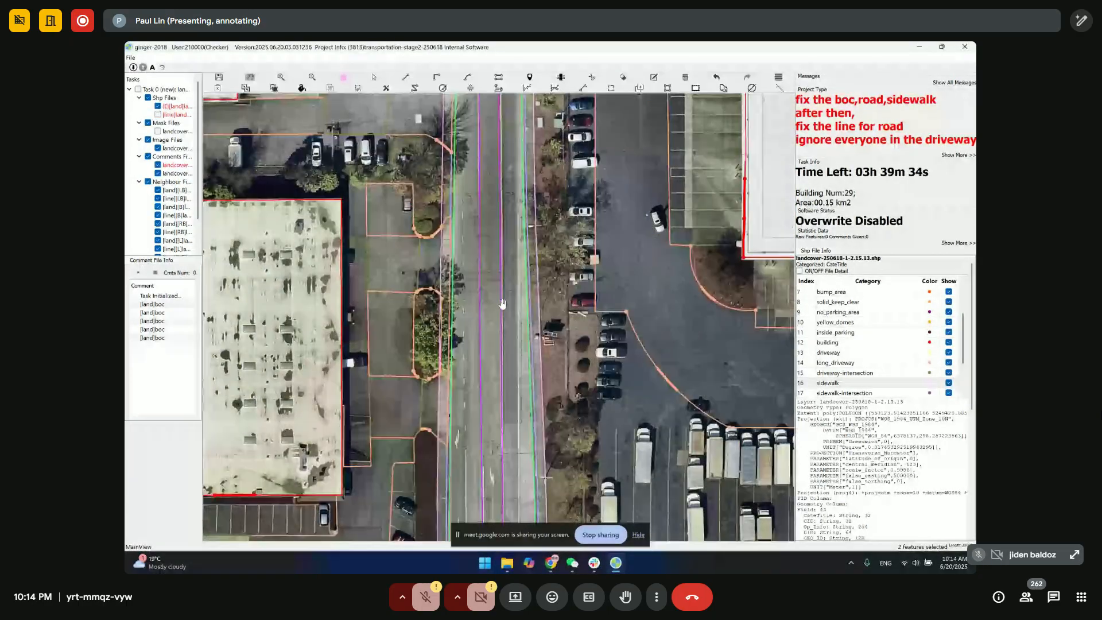
key(f)
click(217, 141)
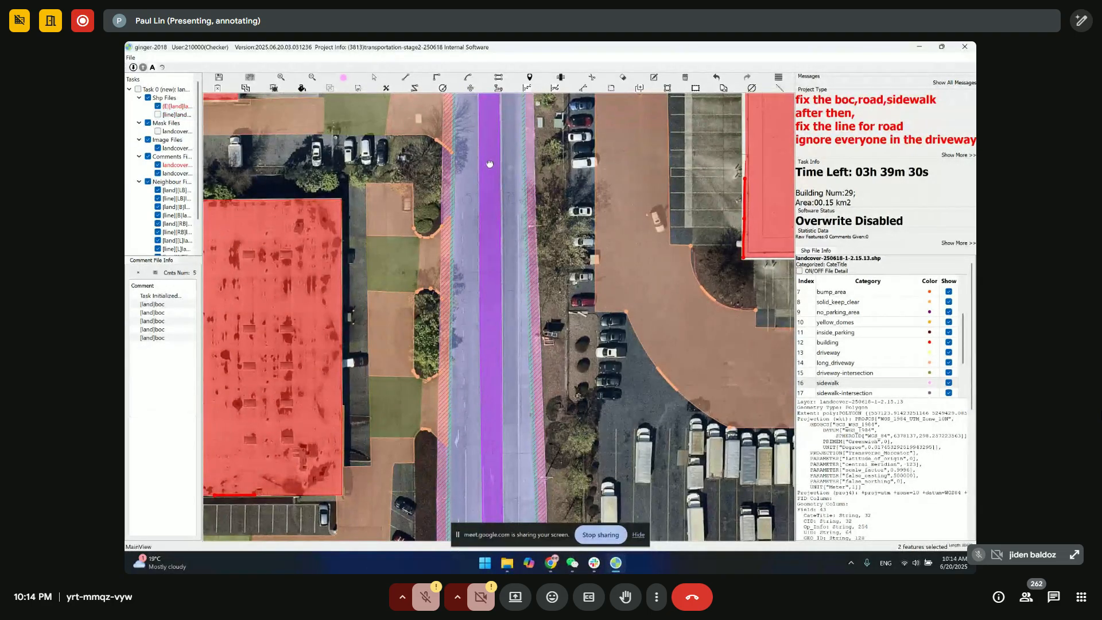
drag(491, 163, 492, 245)
key(space)
drag(497, 163, 490, 197)
scroll(489, 270, down, 1)
drag(492, 338, 485, 242)
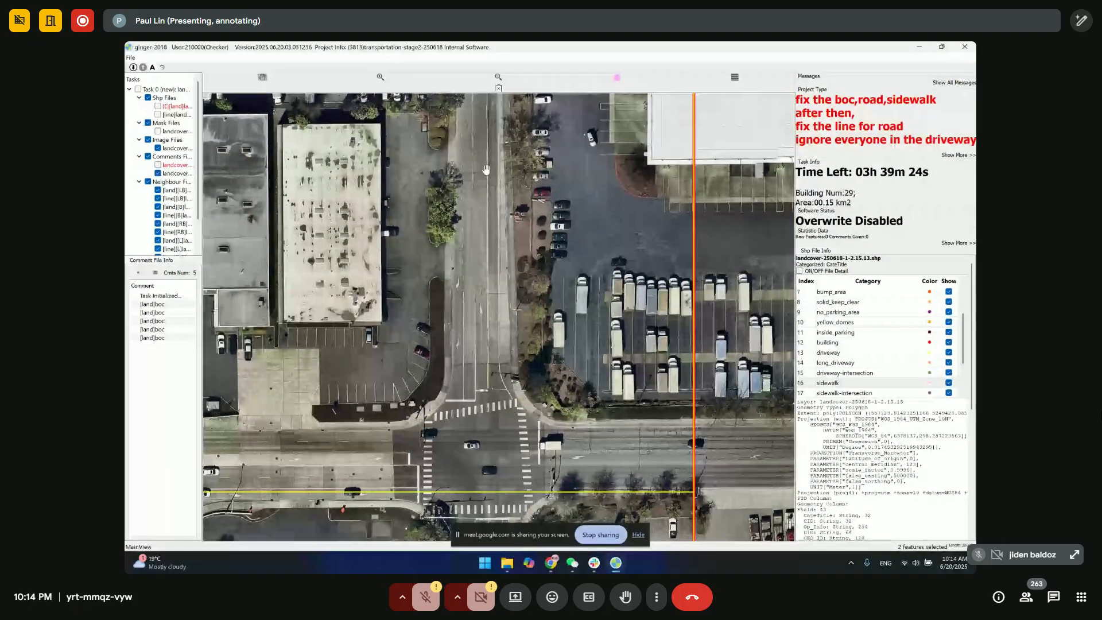
- Split the northern street's median with a straight line across it beside the planted island and delete the part reaching the intersection
scroll(469, 176, up, 1)
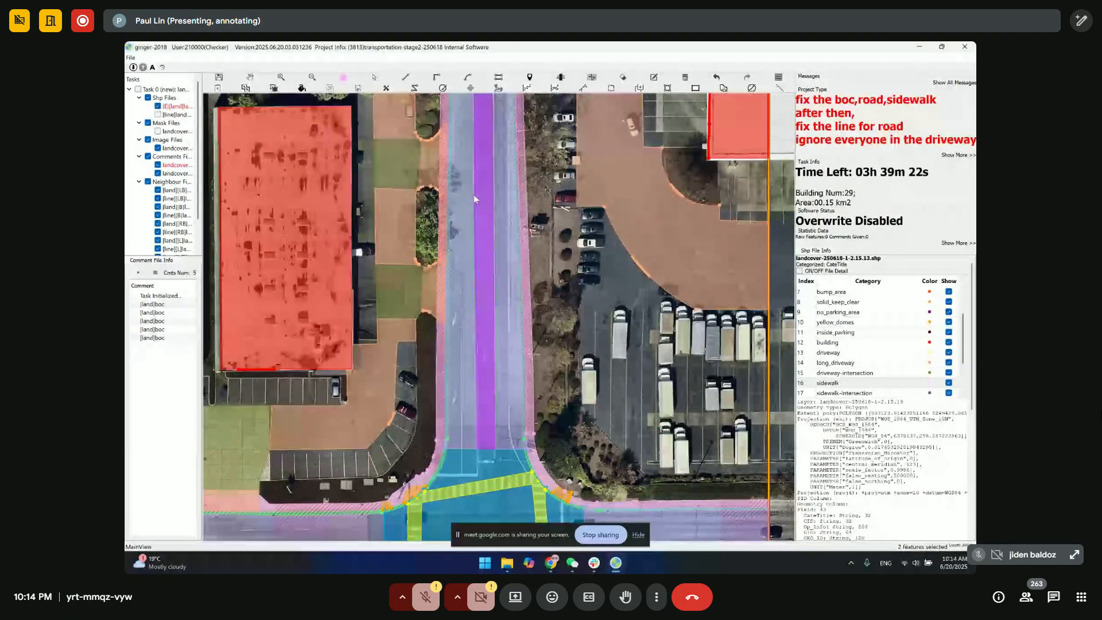
double_click(494, 202)
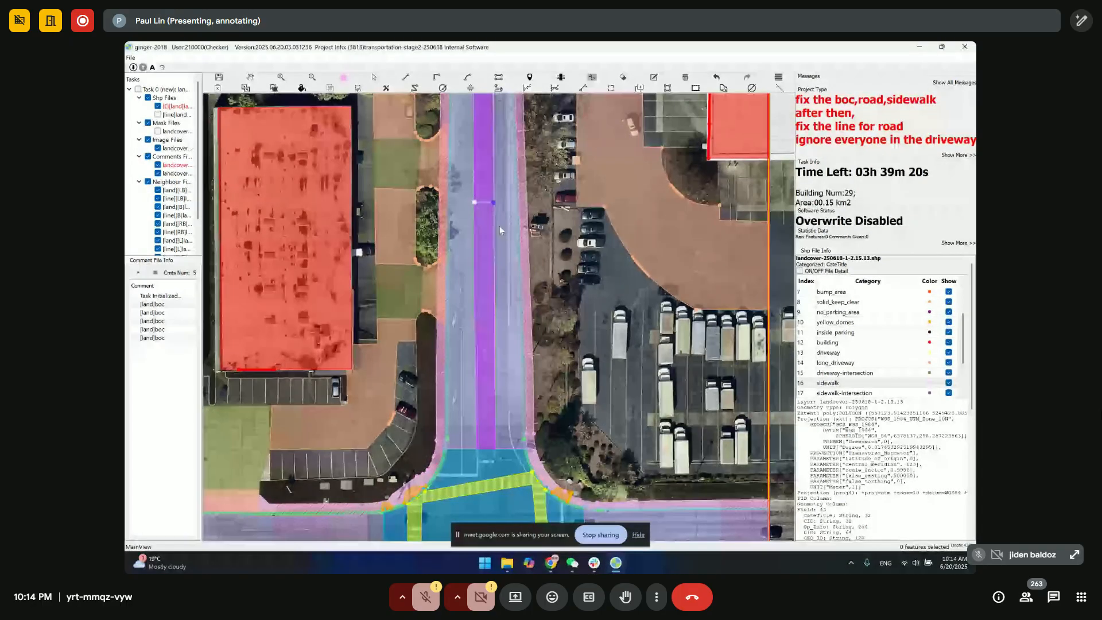
click(493, 236)
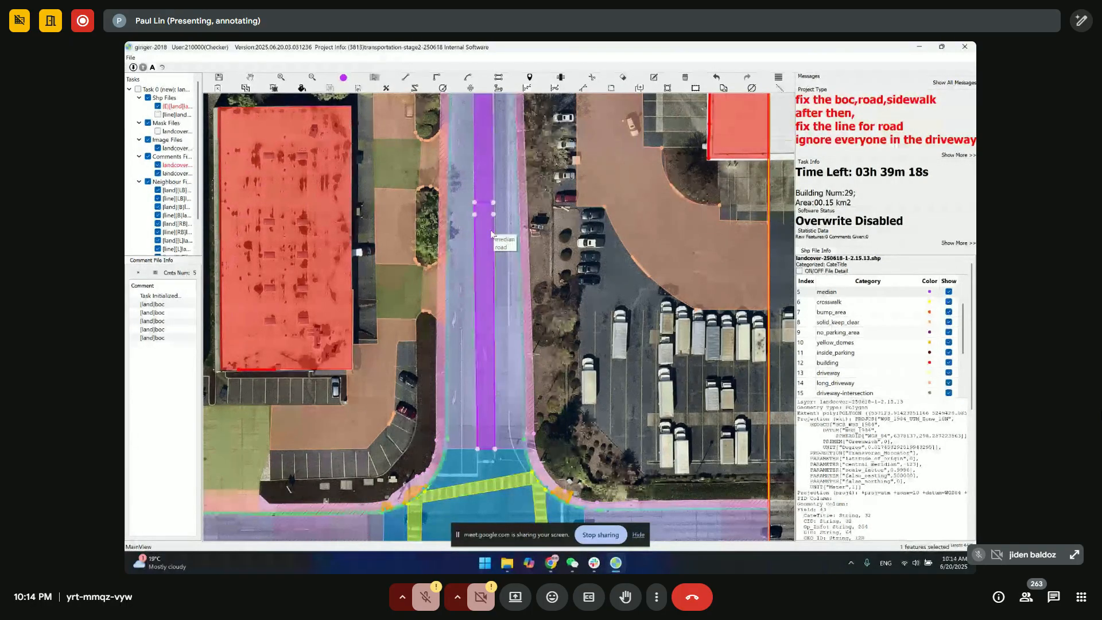
key(Delete)
drag(477, 216, 478, 164)
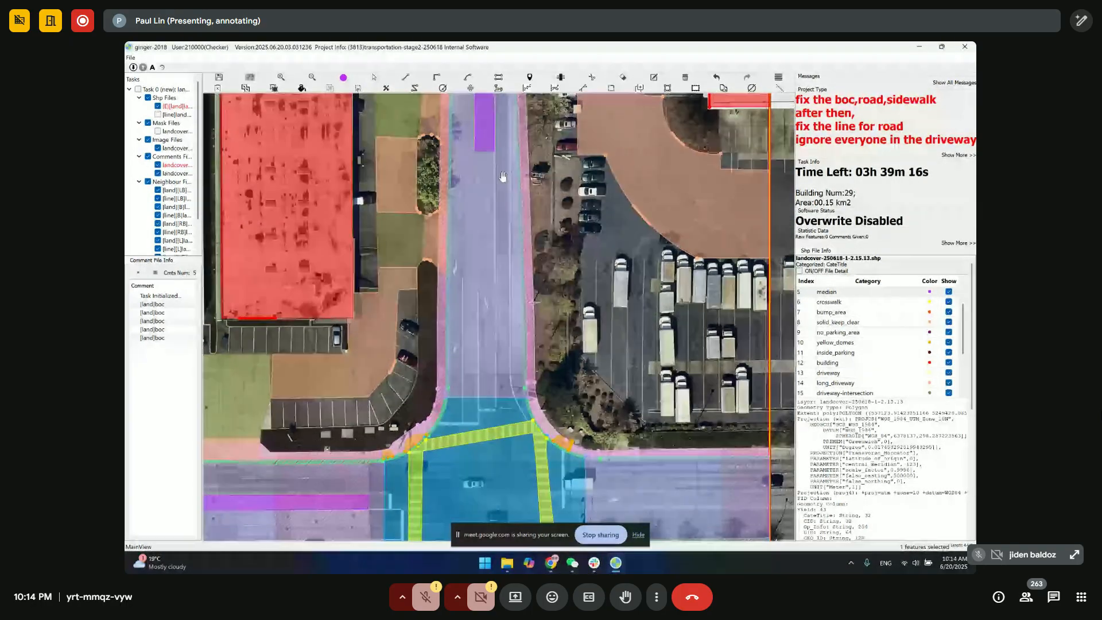
- Examine the northern street without its median and the main road east of the intersection against the bare aerial image
scroll(527, 190, up, 3)
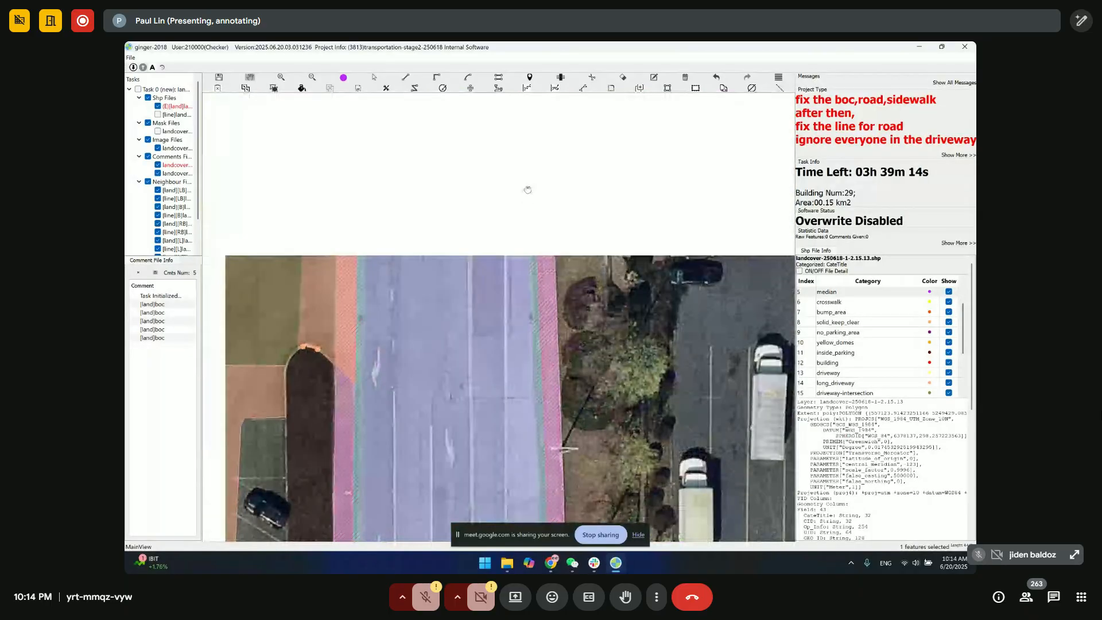
scroll(466, 267, down, 3)
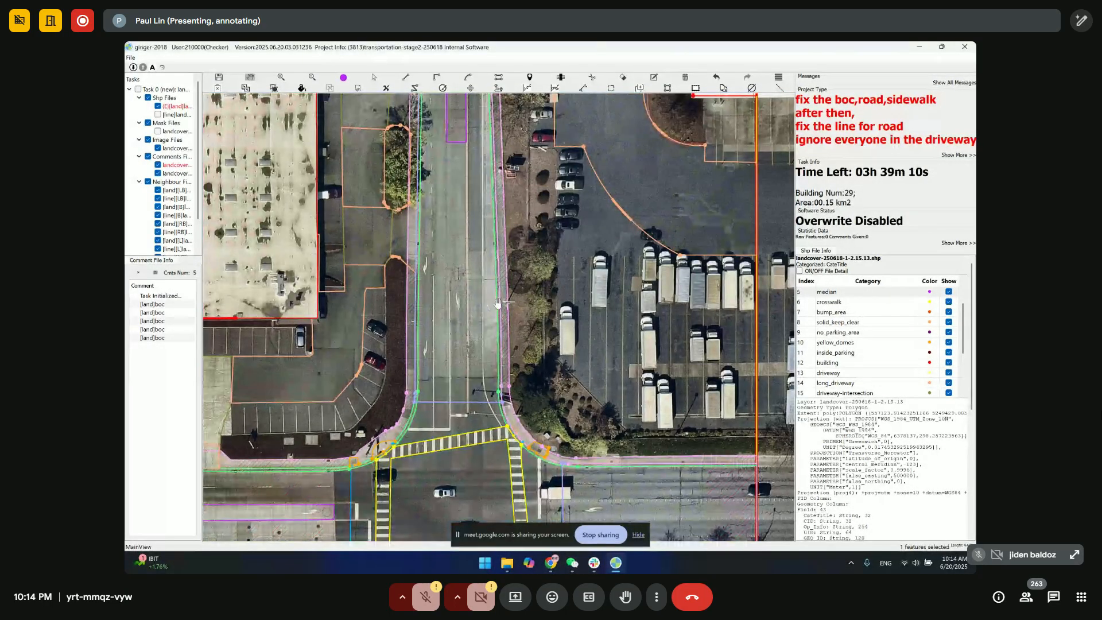
scroll(515, 390, up, 2)
drag(517, 390, 451, 197)
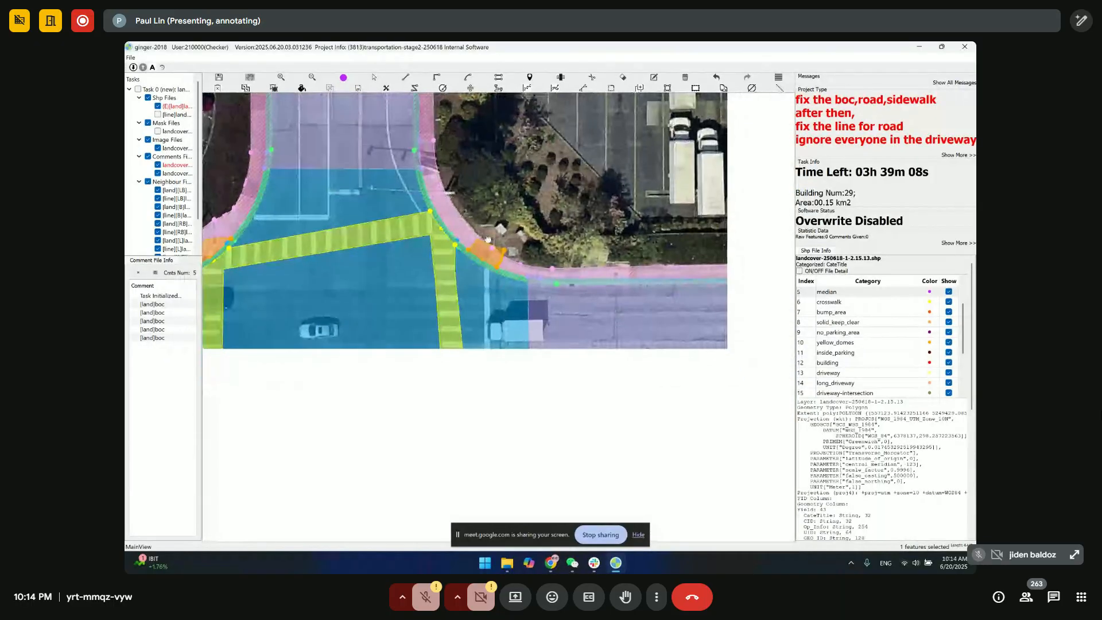
drag(674, 283, 468, 270)
key(space)
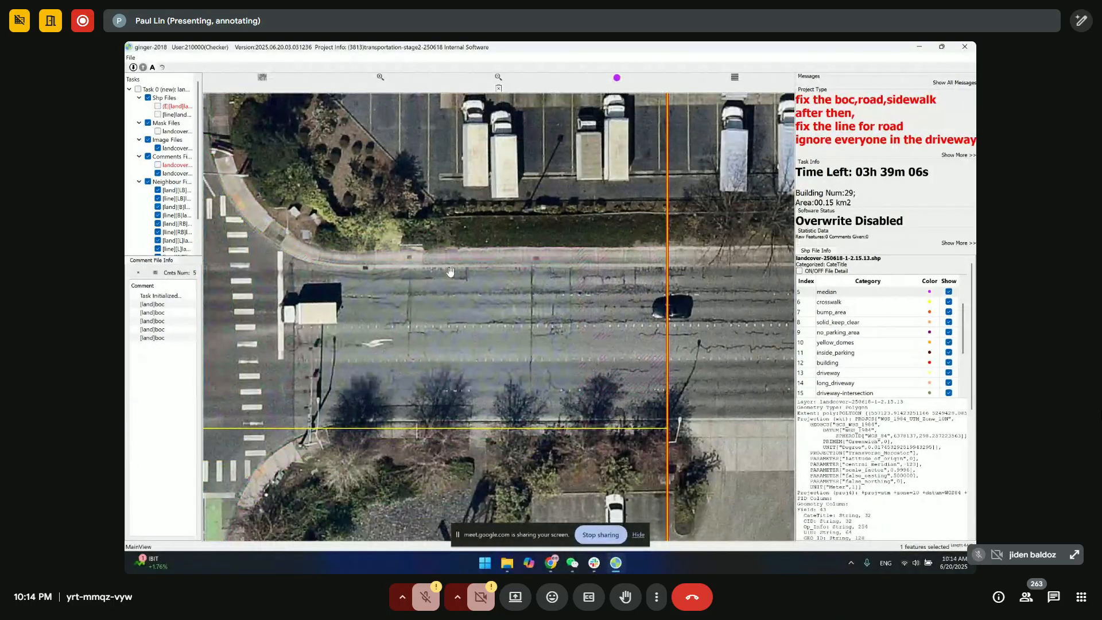
key(space)
drag(445, 305, 459, 187)
key(space)
key(space)
scroll(596, 294, up, 1)
key(space)
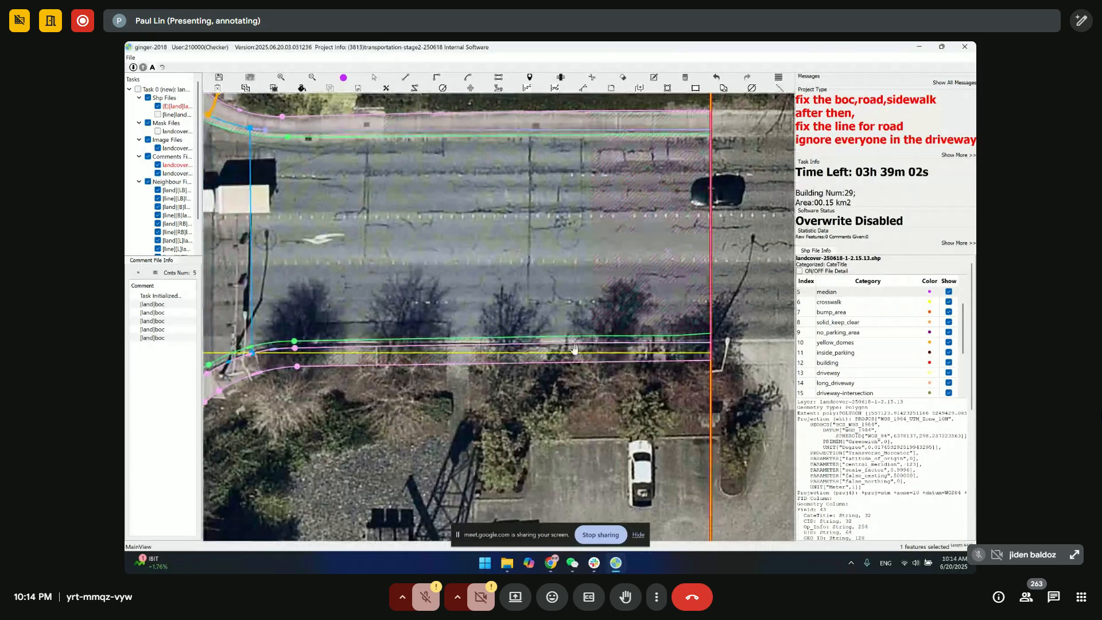
- Examine the curved street south of the intersection, comparing its no-parking areas and median with the aerial image
drag(397, 357, 712, 335)
drag(513, 403, 616, 245)
drag(590, 361, 649, 133)
scroll(495, 252, down, 1)
drag(499, 402, 510, 303)
key(space)
drag(509, 356, 483, 202)
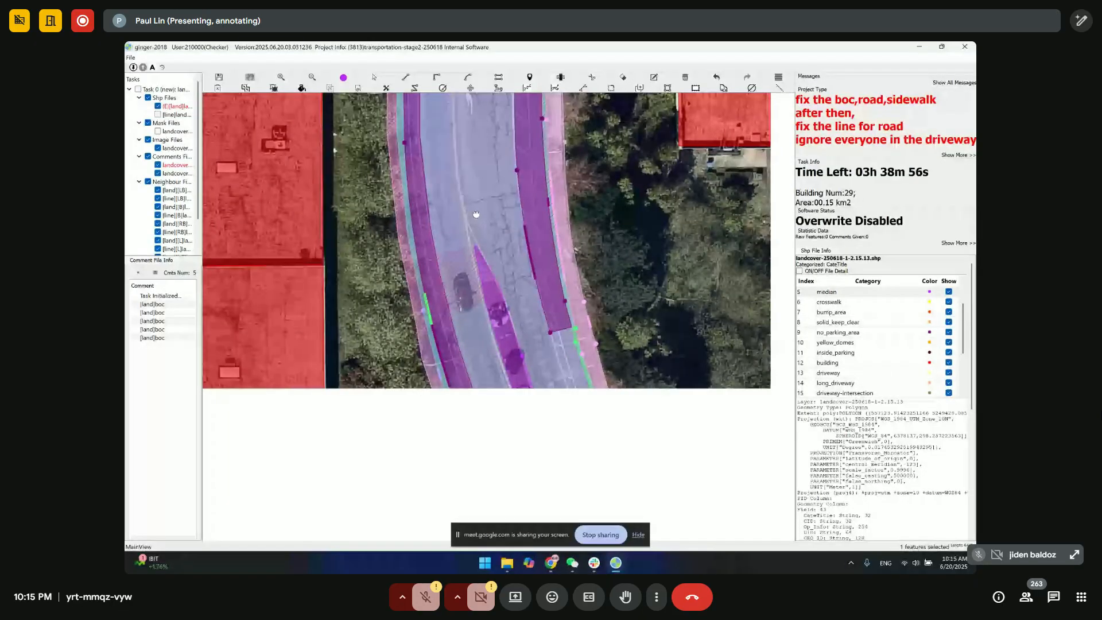
drag(474, 319, 472, 357)
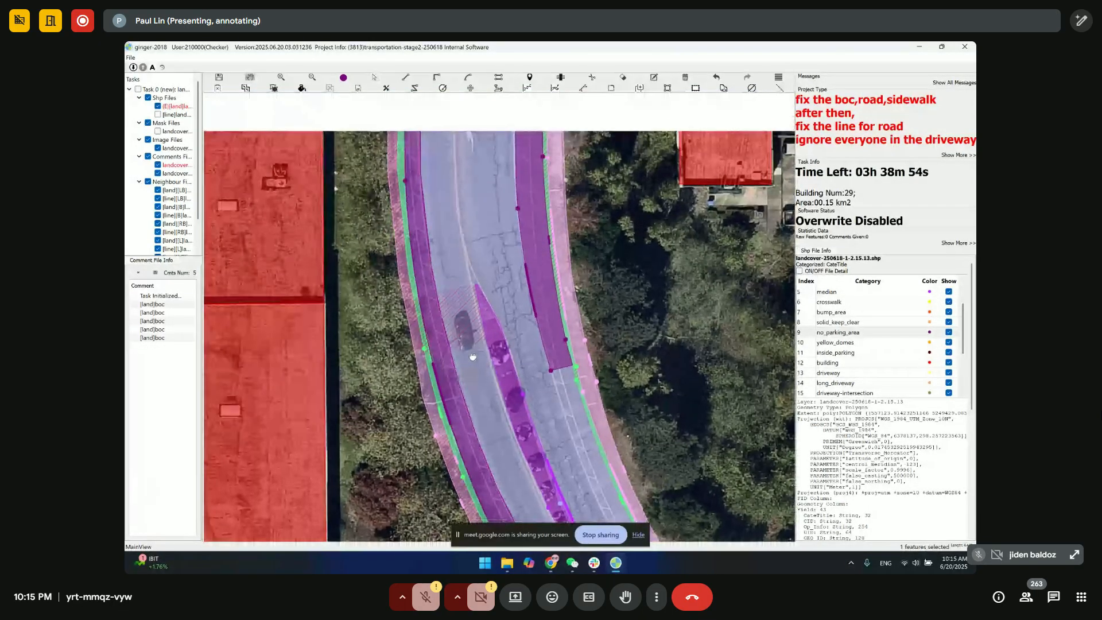
key(space)
drag(513, 392, 465, 286)
key(space)
drag(522, 353, 467, 192)
drag(467, 192, 521, 306)
drag(504, 243, 521, 308)
key(space)
- Delete the no_parking_area polygons along both sides of the curved street south of the intersection
key(space)
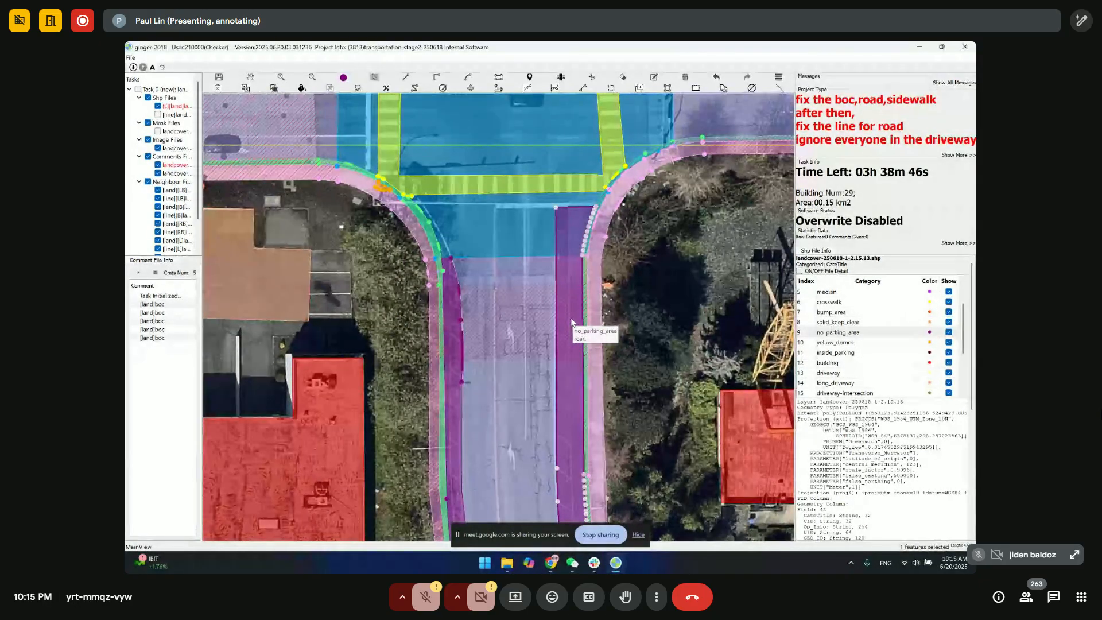
key(Delete)
click(455, 346)
key(Delete)
- Examine the curved southern street's planted median and hatched edge markings, checking the road back up to the intersection
drag(563, 310, 534, 133)
key(space)
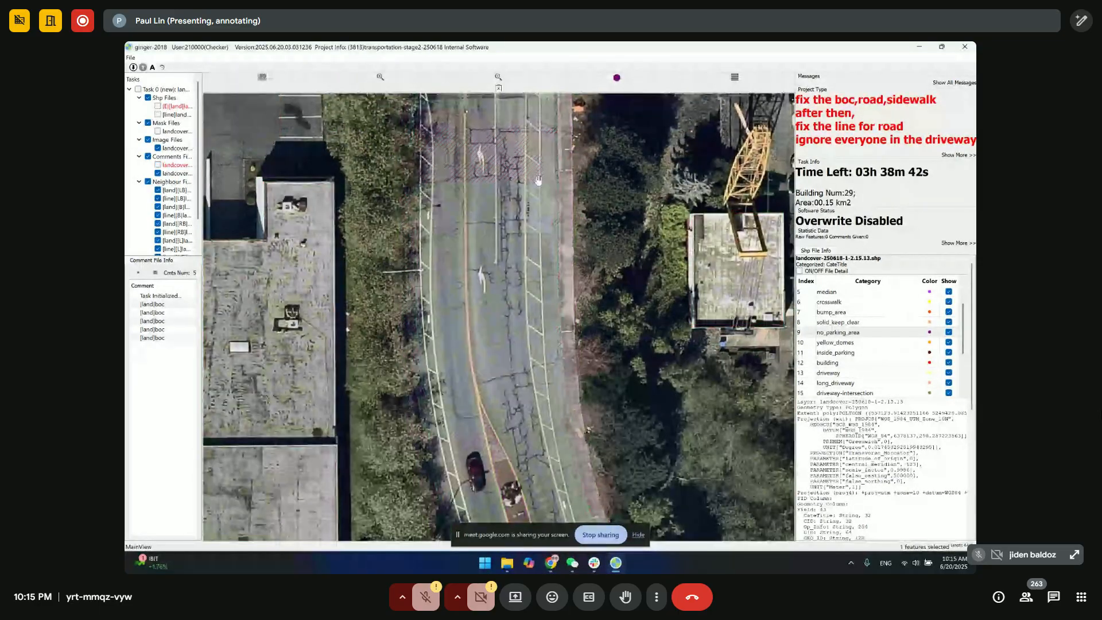
drag(535, 326, 483, 138)
drag(548, 359, 482, 141)
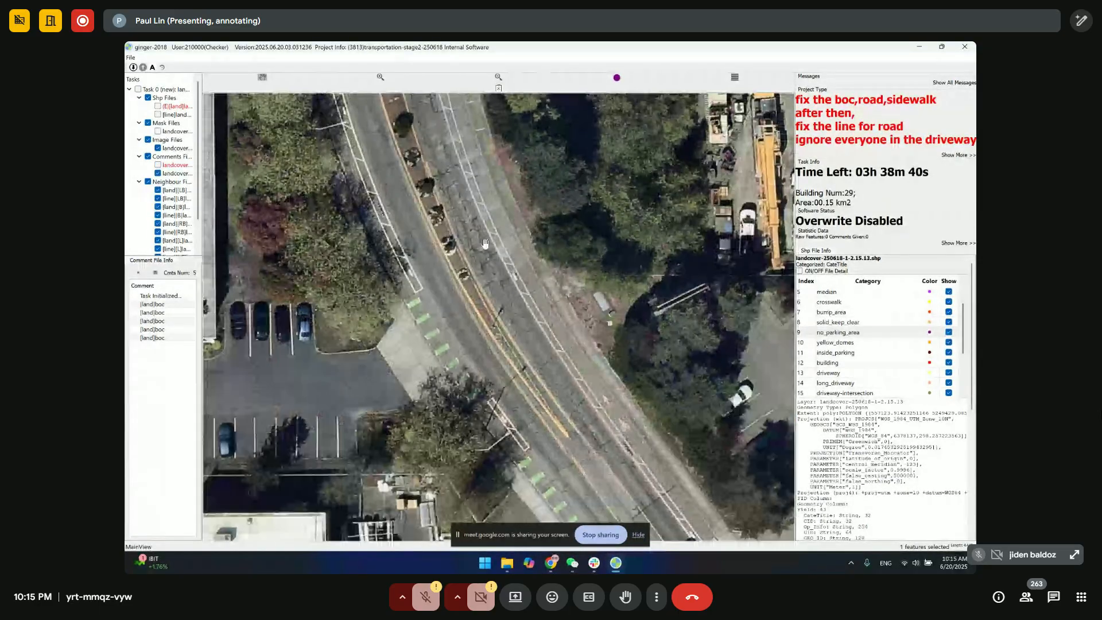
drag(505, 279, 483, 138)
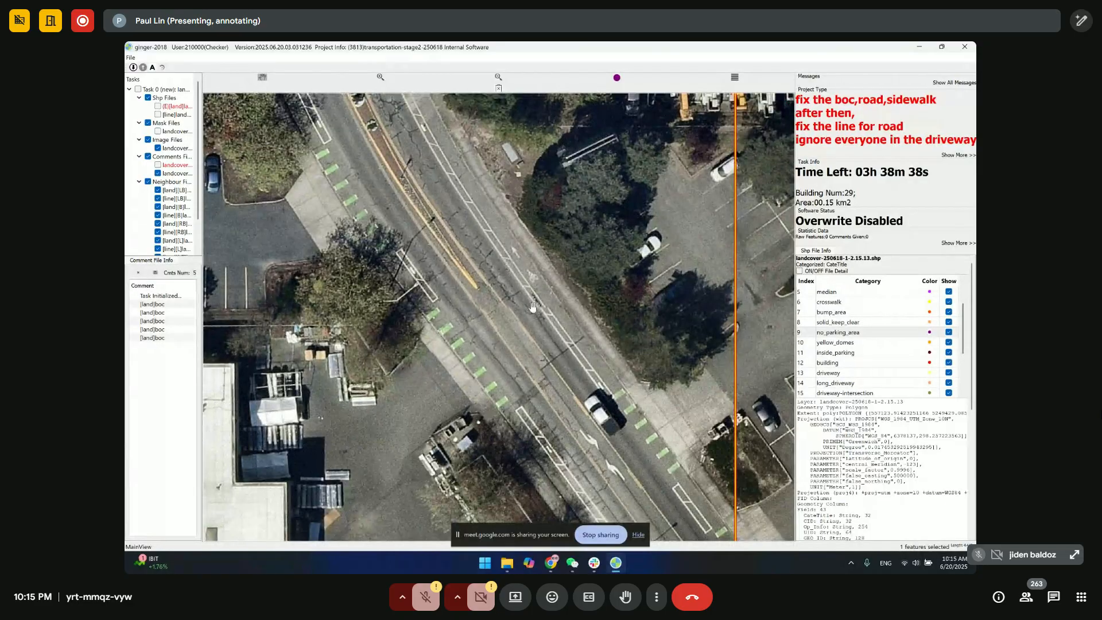
drag(522, 243, 585, 286)
drag(364, 104, 423, 306)
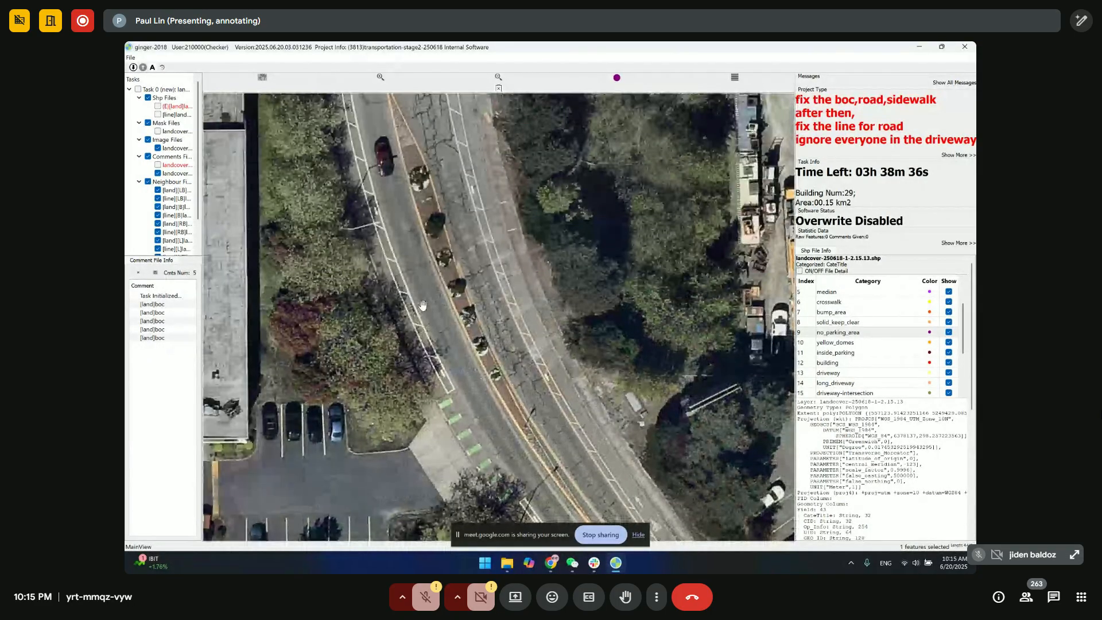
drag(454, 161, 471, 319)
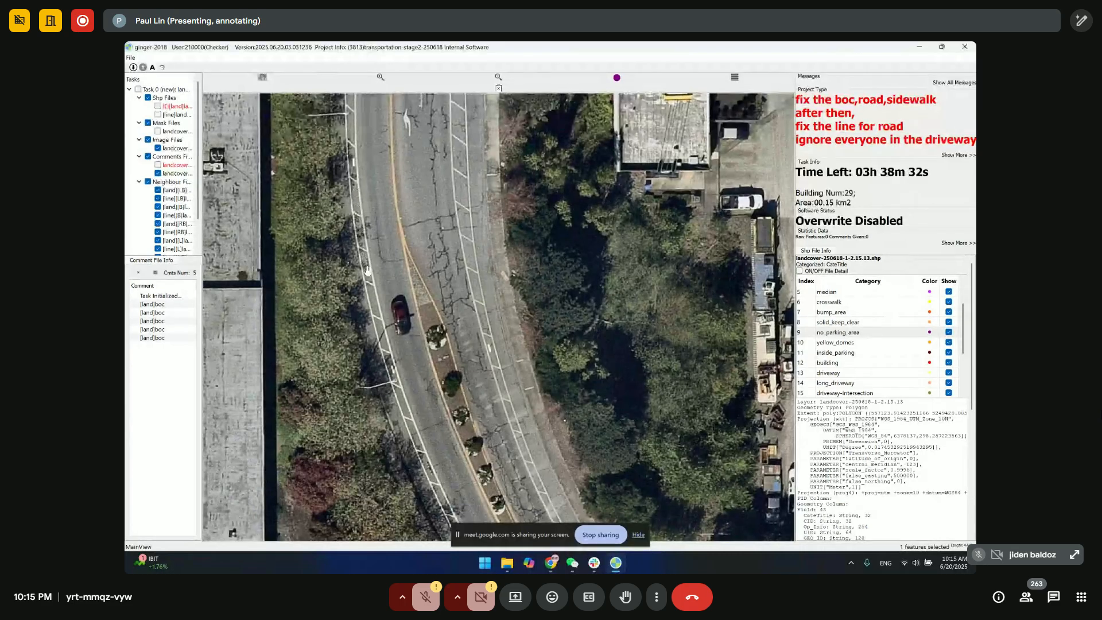
drag(451, 185, 484, 222)
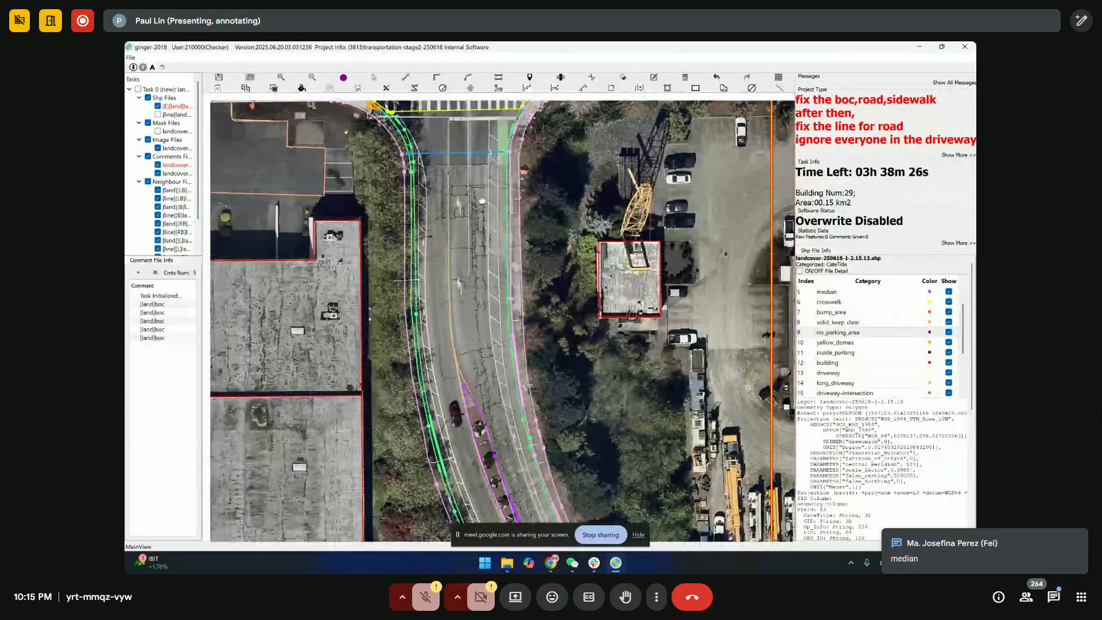
key(Escape)
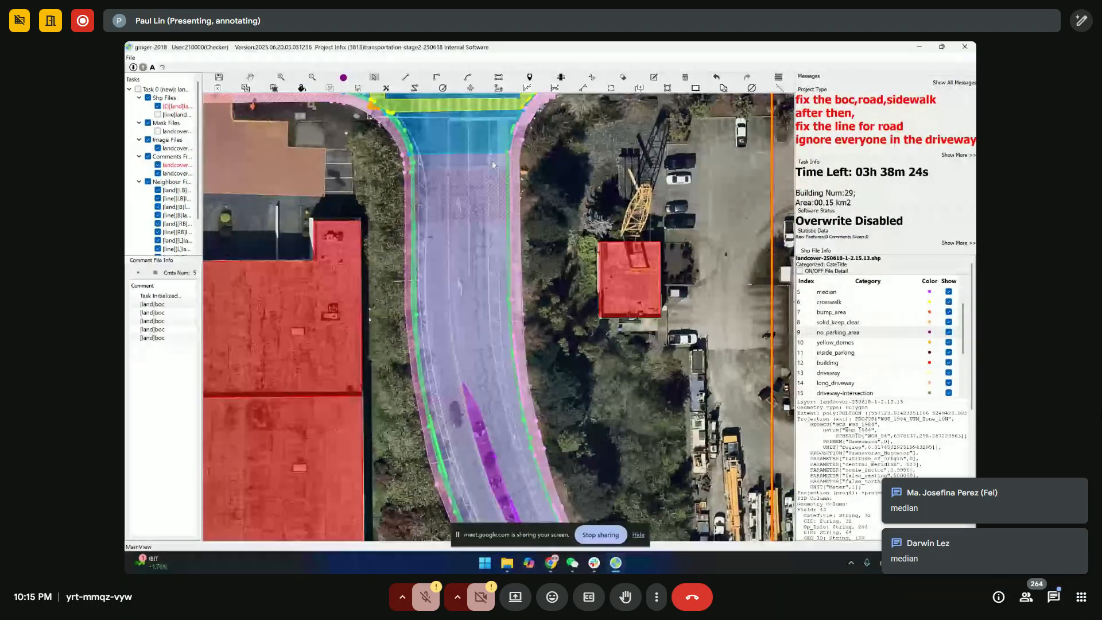
drag(491, 127, 501, 354)
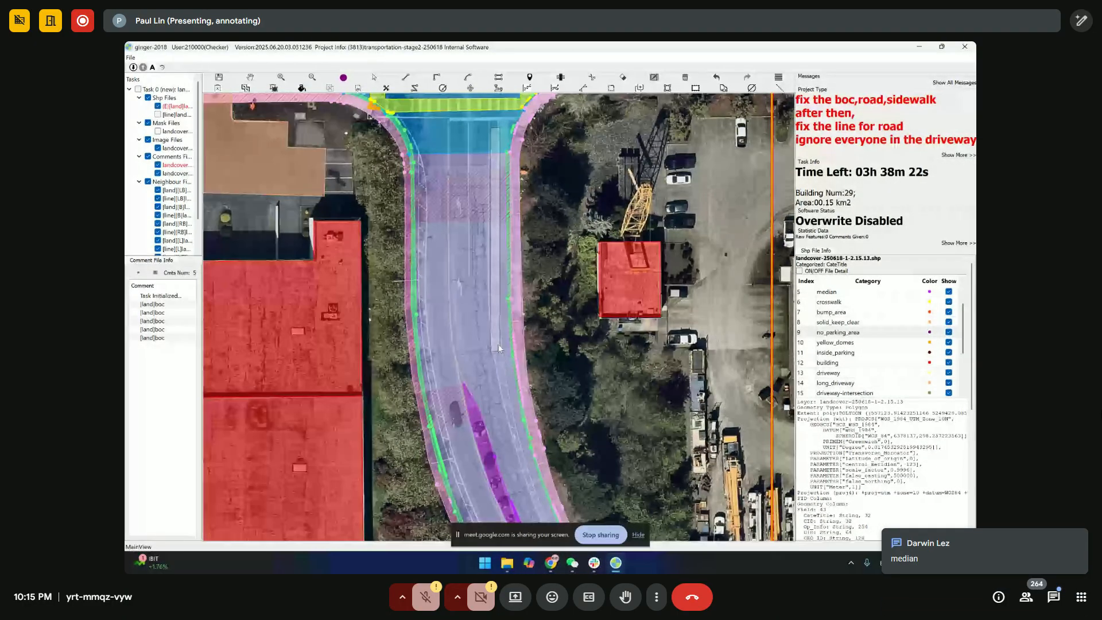
- Add two [land]median comments on the road between the intersection and the planted median of the curved southern street
double_click(536, 297)
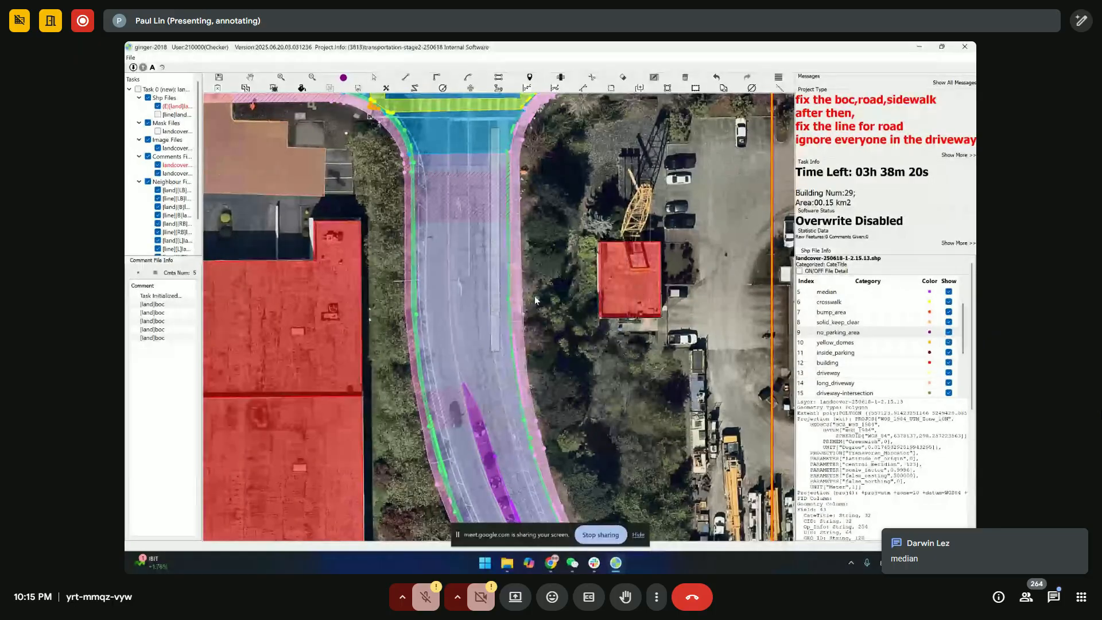
drag(417, 170, 436, 343)
double_click(506, 297)
scroll(477, 296, down, 5)
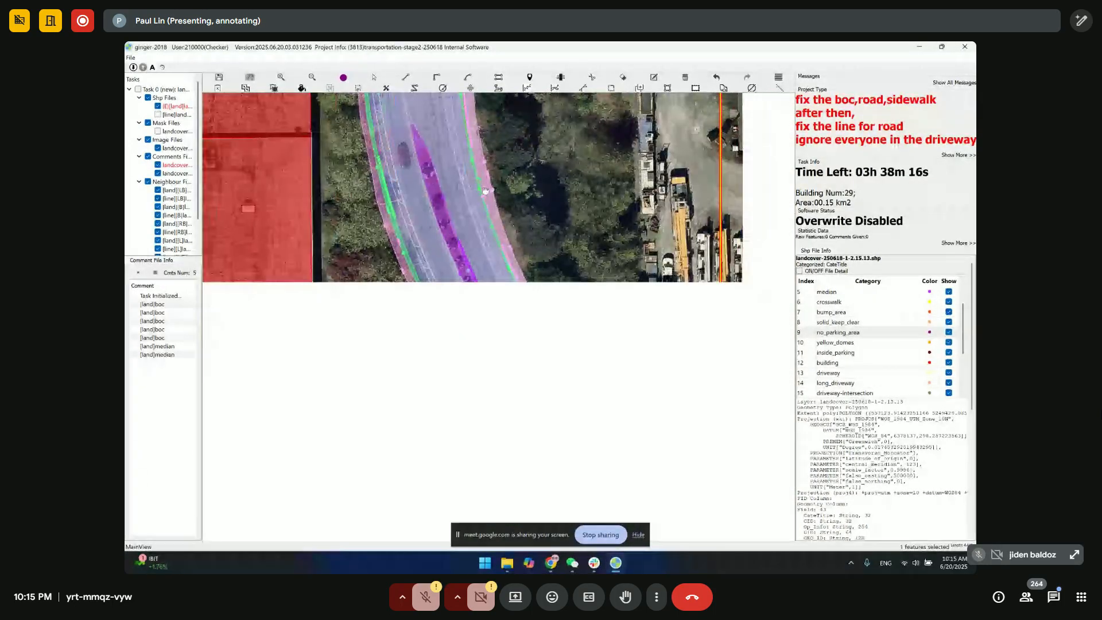
- Examine the curved southern street's median and road edges down past the driveways, comparing the polygons with the bare aerial image
scroll(477, 296, down, 3)
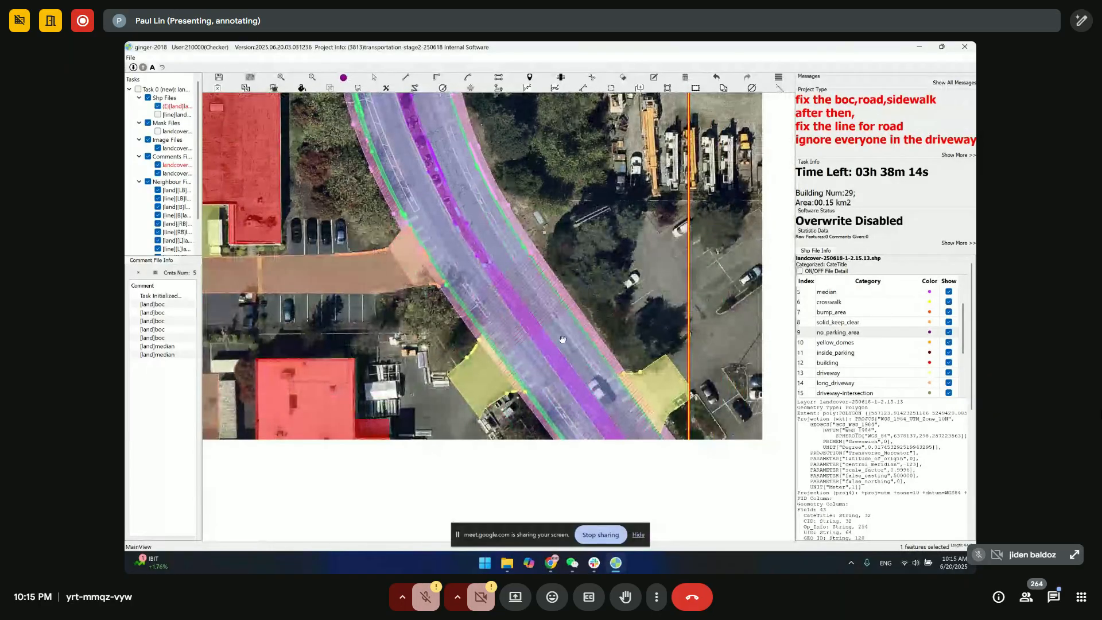
key(space)
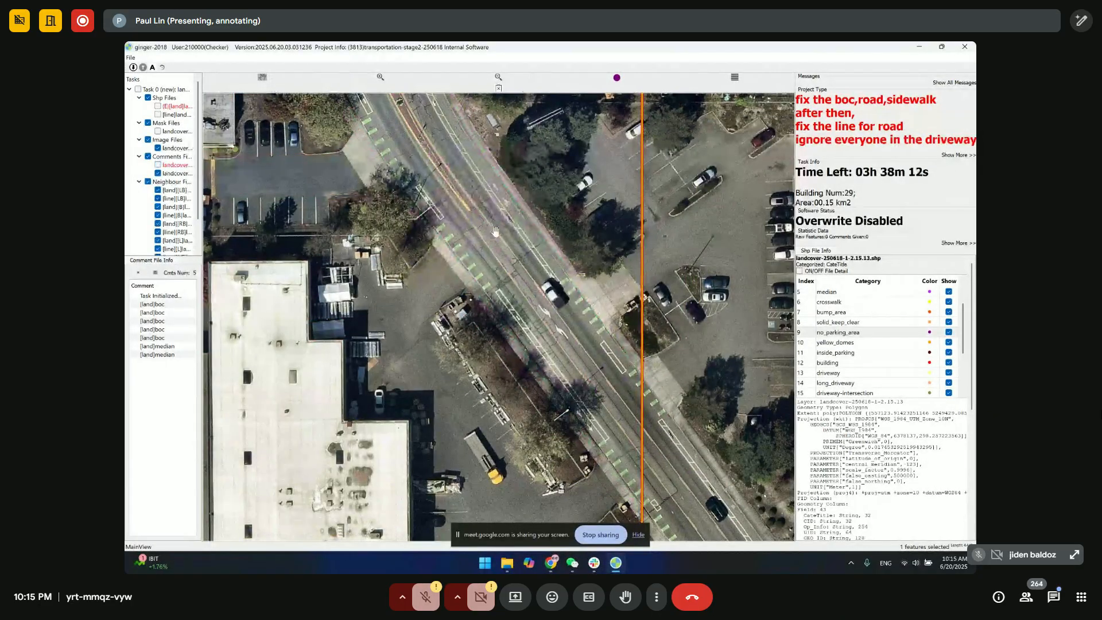
key(space)
scroll(603, 395, down, 2)
key(space)
key(space)
drag(583, 308, 607, 382)
drag(511, 310, 603, 465)
drag(492, 235, 534, 317)
key(space)
key(space)
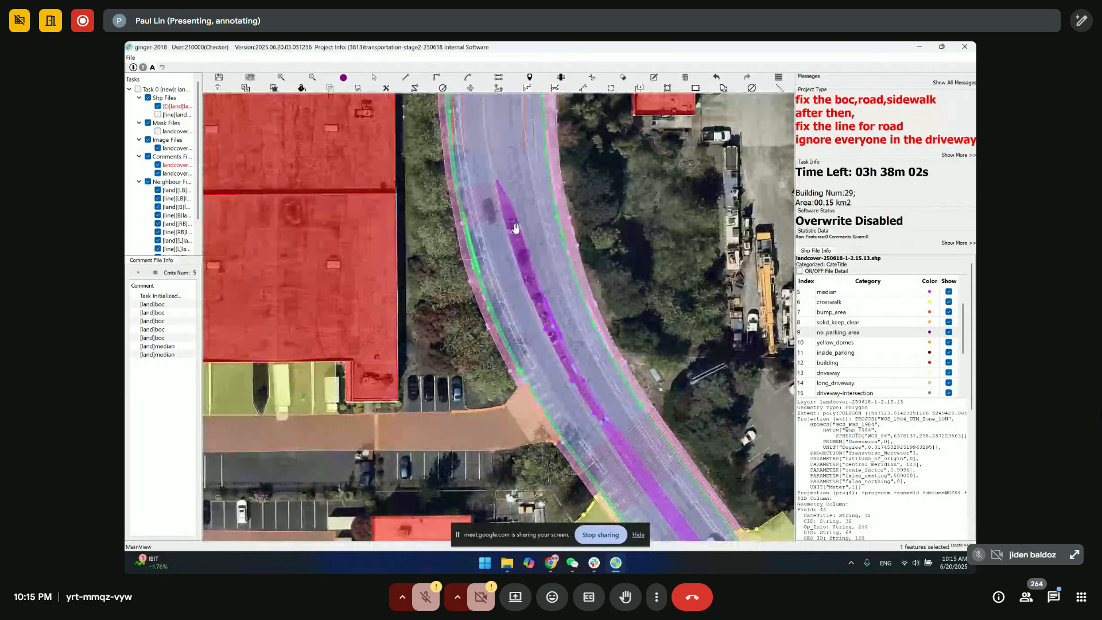
- Show the line shapefile and switch editing to it, saving the edited land file
scroll(517, 233, down, 2)
drag(440, 114, 558, 299)
drag(438, 148, 639, 334)
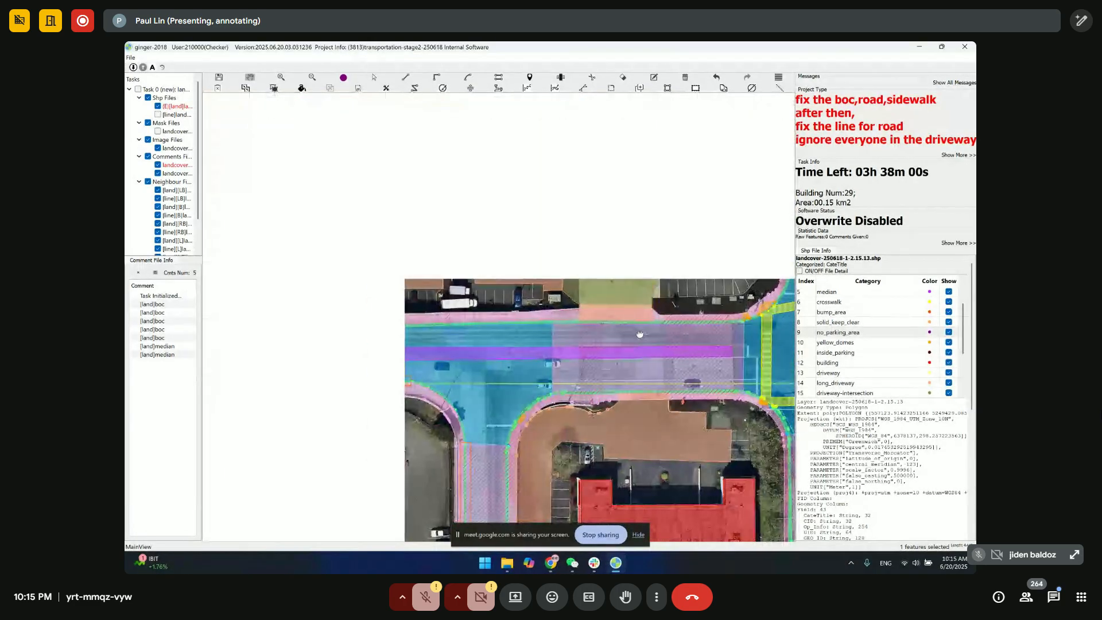
scroll(640, 334, down, 1)
drag(505, 485, 595, 263)
scroll(464, 249, down, 1)
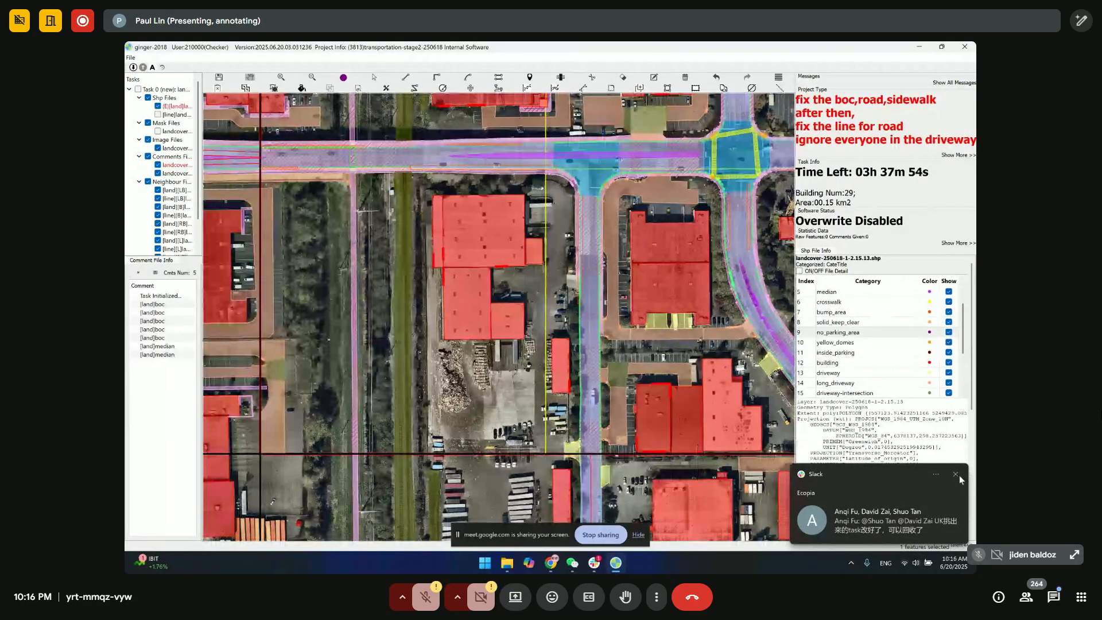
click(956, 475)
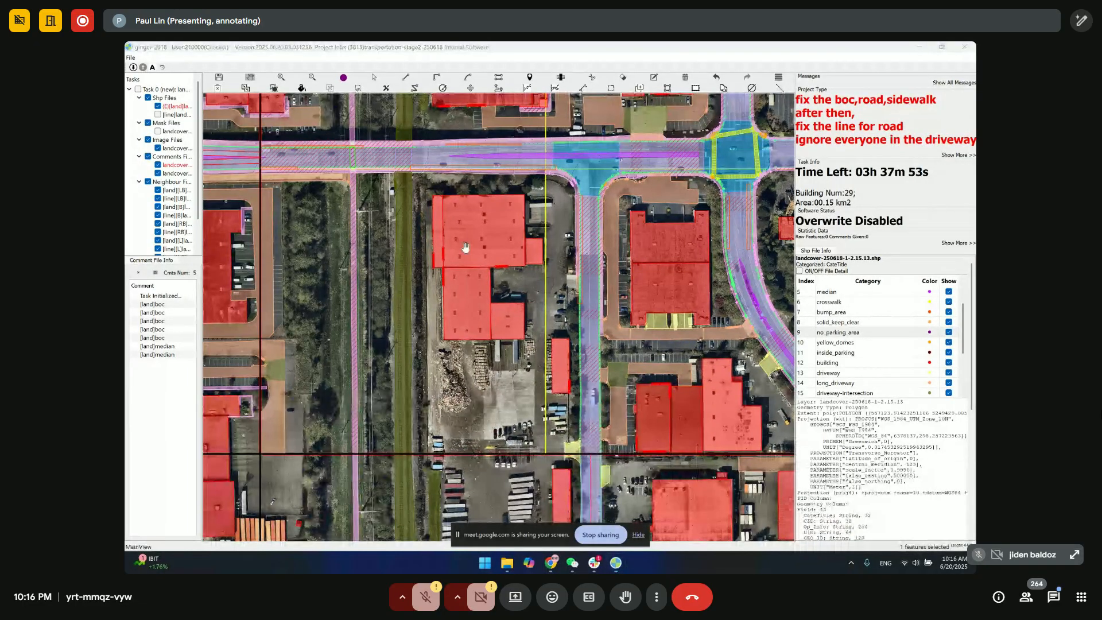
right_click(175, 116)
click(192, 143)
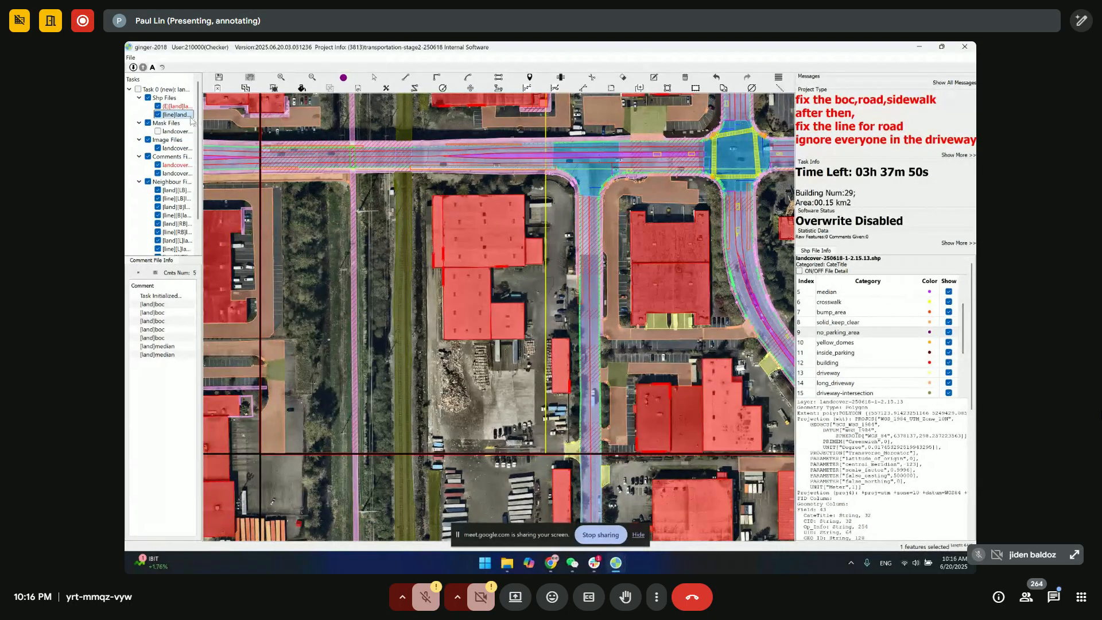
right_click(172, 109)
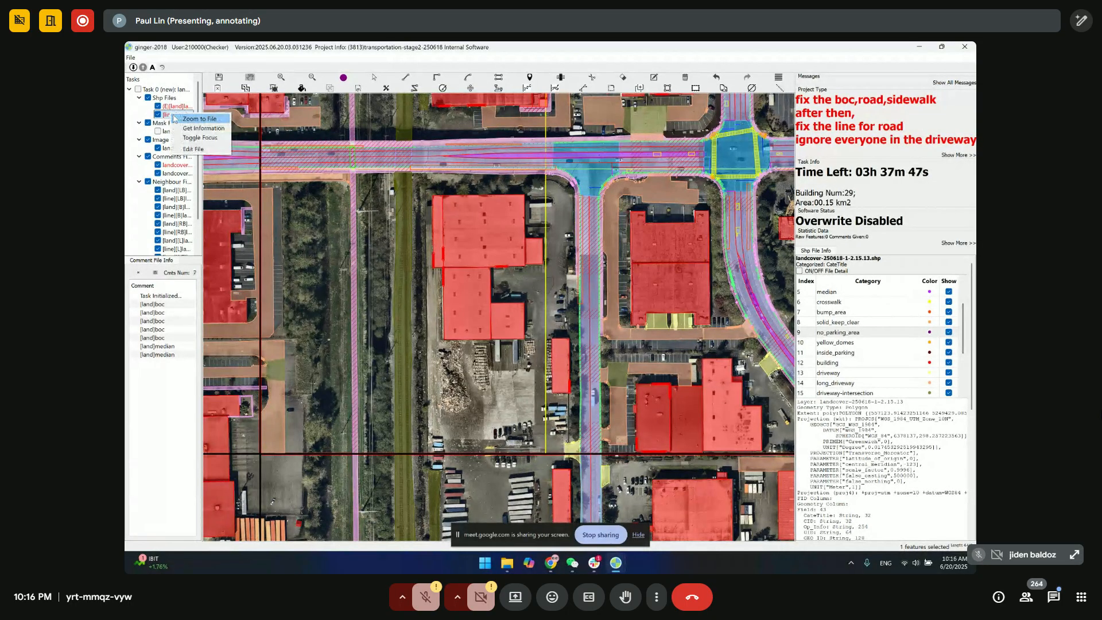
click(194, 150)
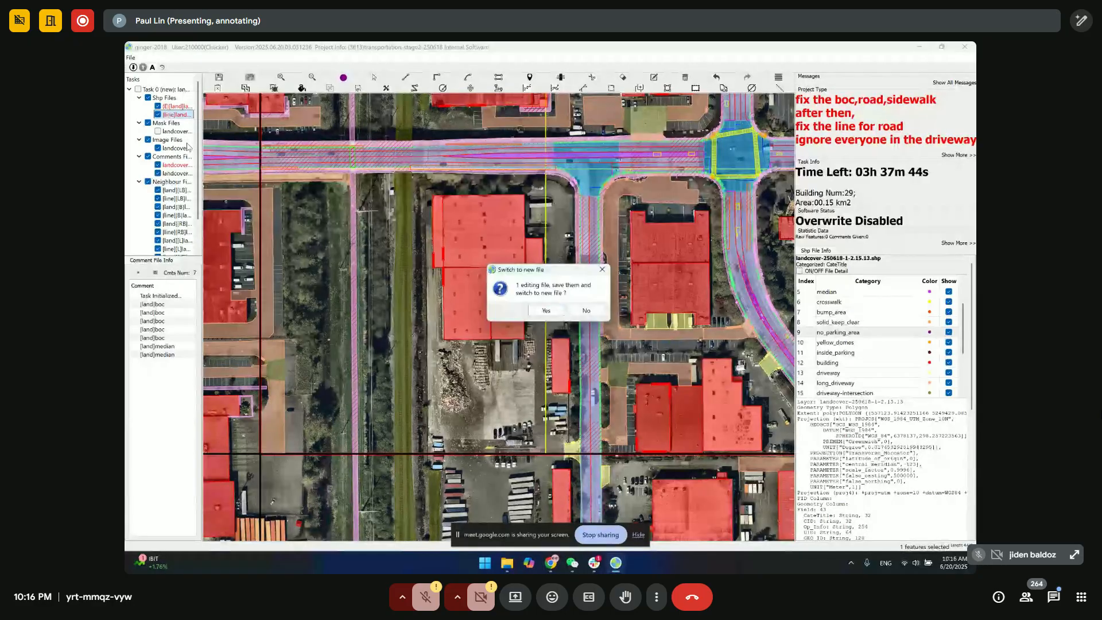
click(545, 310)
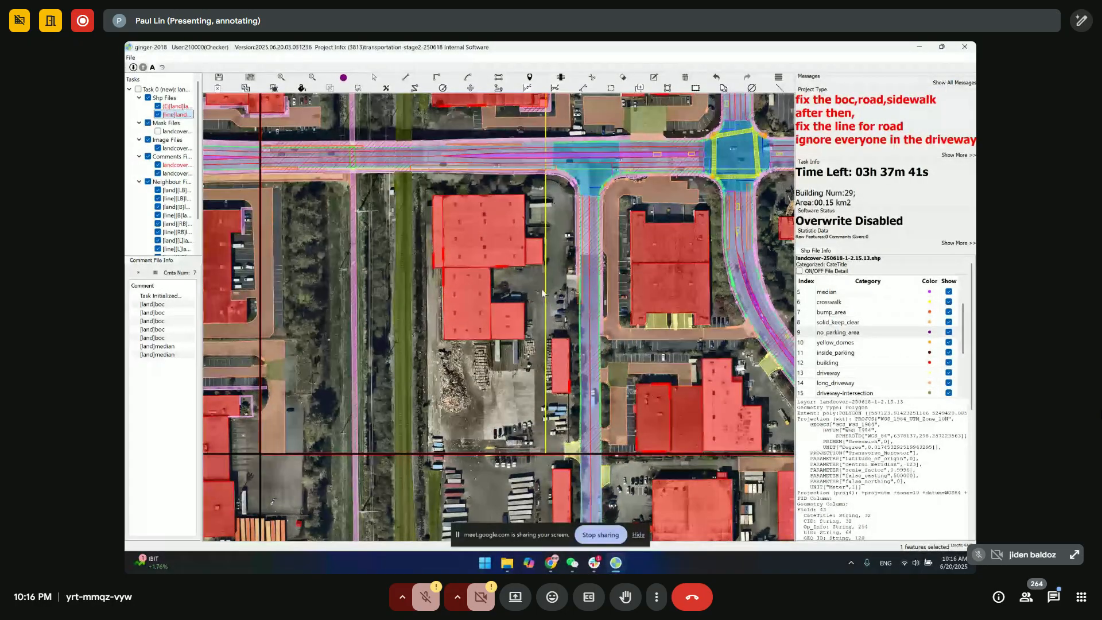
- Examine the lane lines on the main road's bridge over the railway, from the western tile boundary eastward
drag(390, 180, 512, 326)
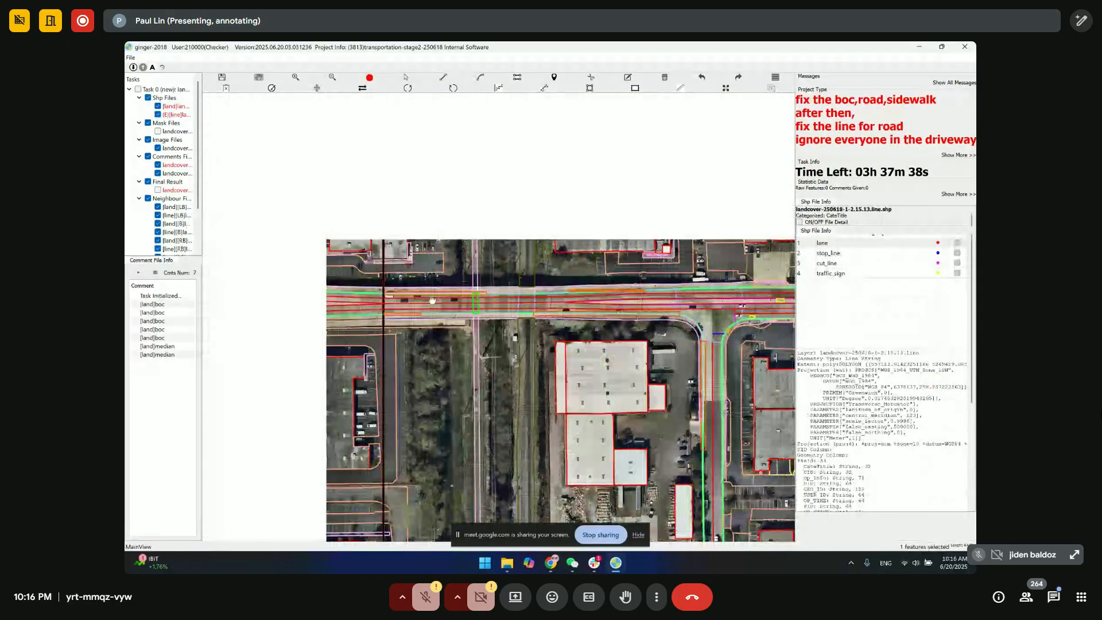
scroll(441, 294, up, 3)
scroll(429, 310, up, 2)
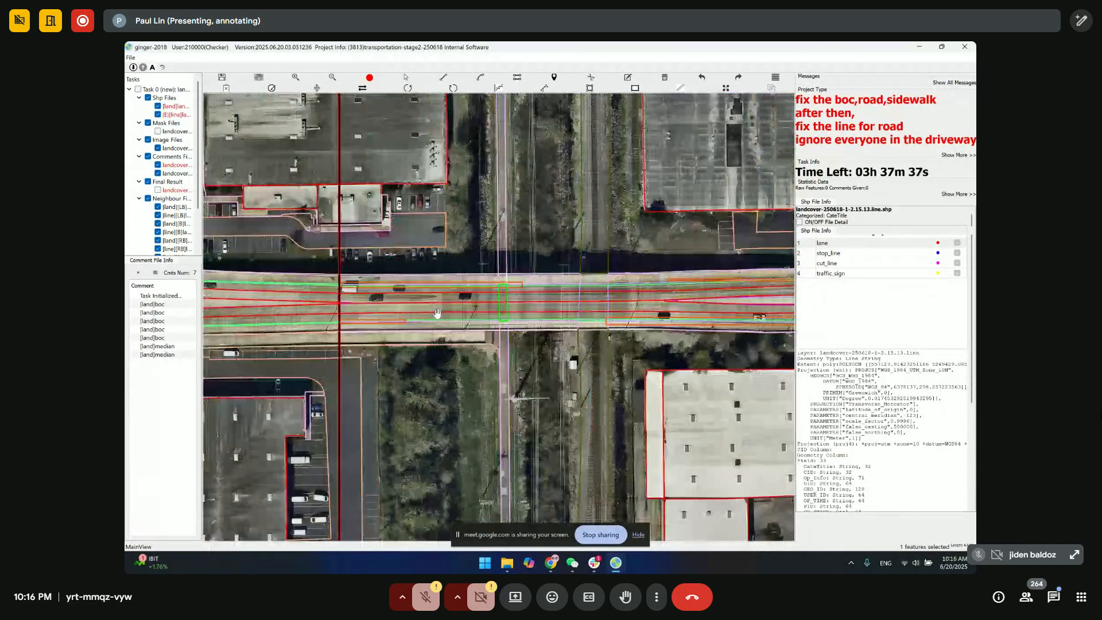
scroll(459, 299, up, 2)
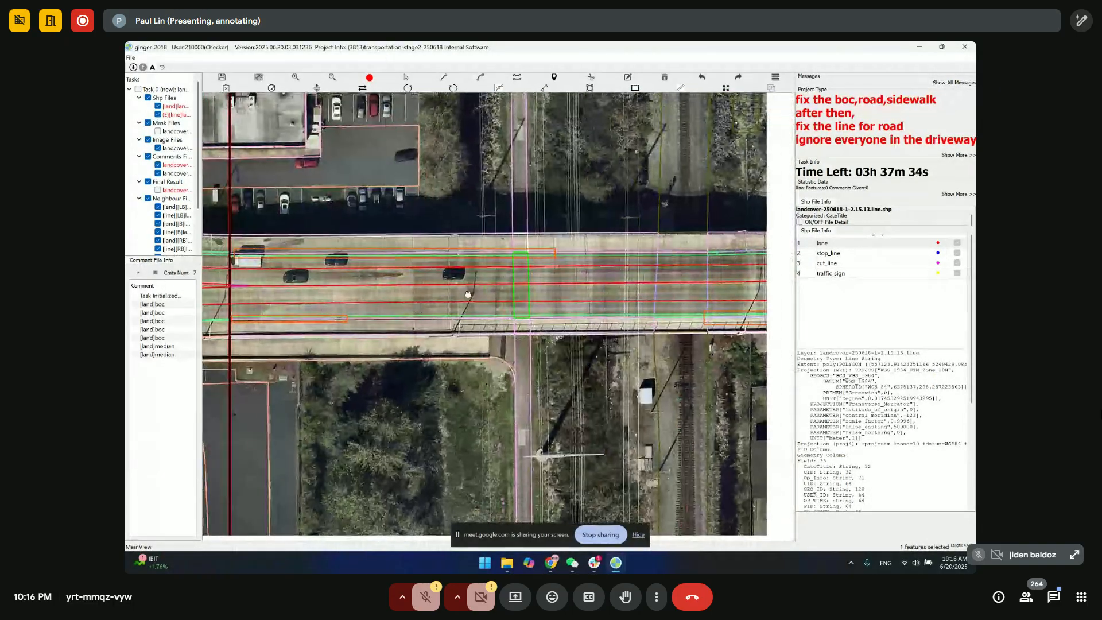
scroll(468, 295, up, 2)
drag(415, 288, 618, 288)
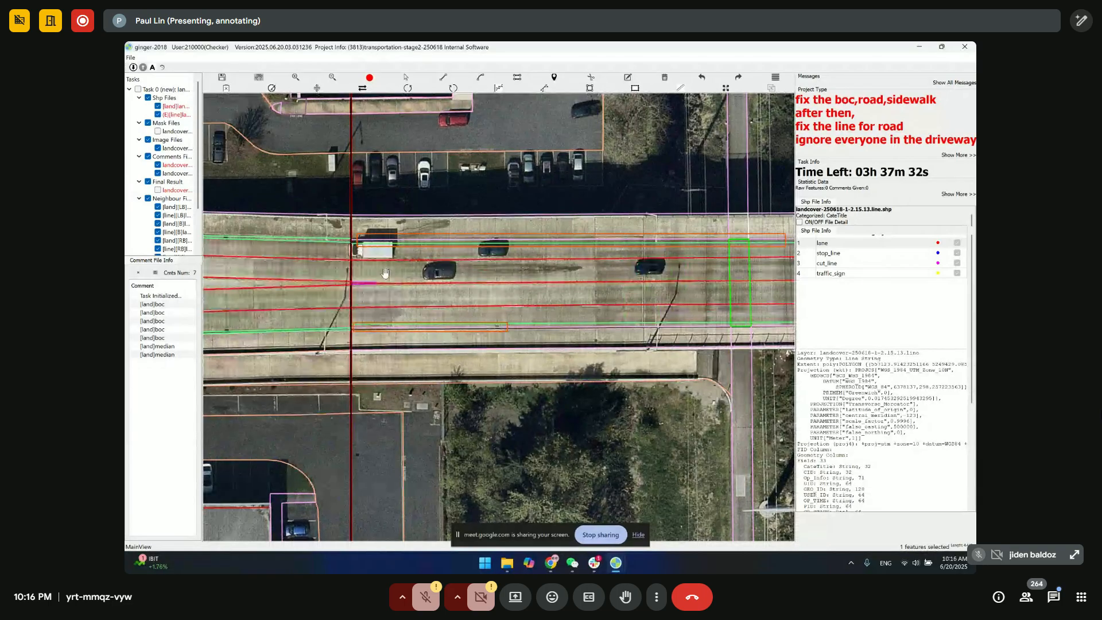
scroll(347, 288, up, 4)
drag(652, 283, 385, 260)
scroll(385, 260, down, 3)
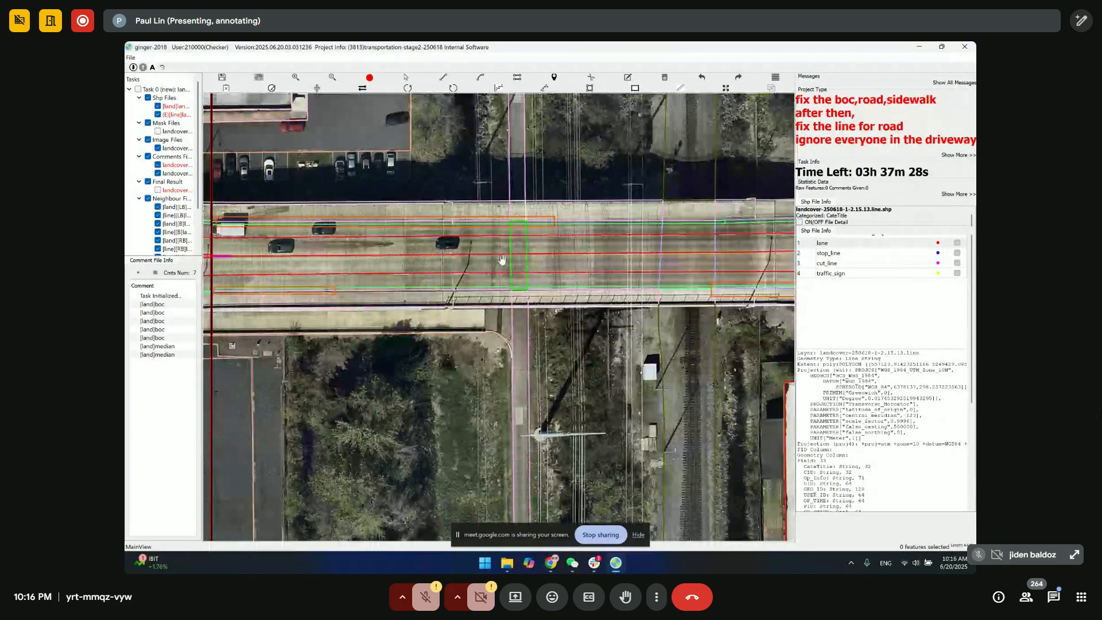
drag(501, 259, 464, 259)
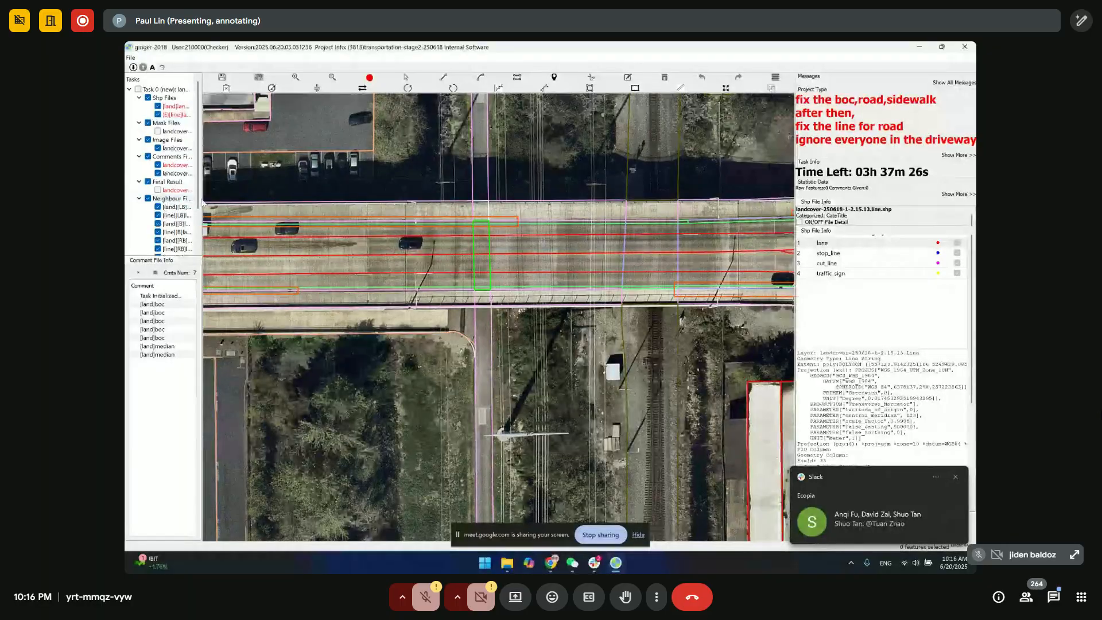
right_click(179, 192)
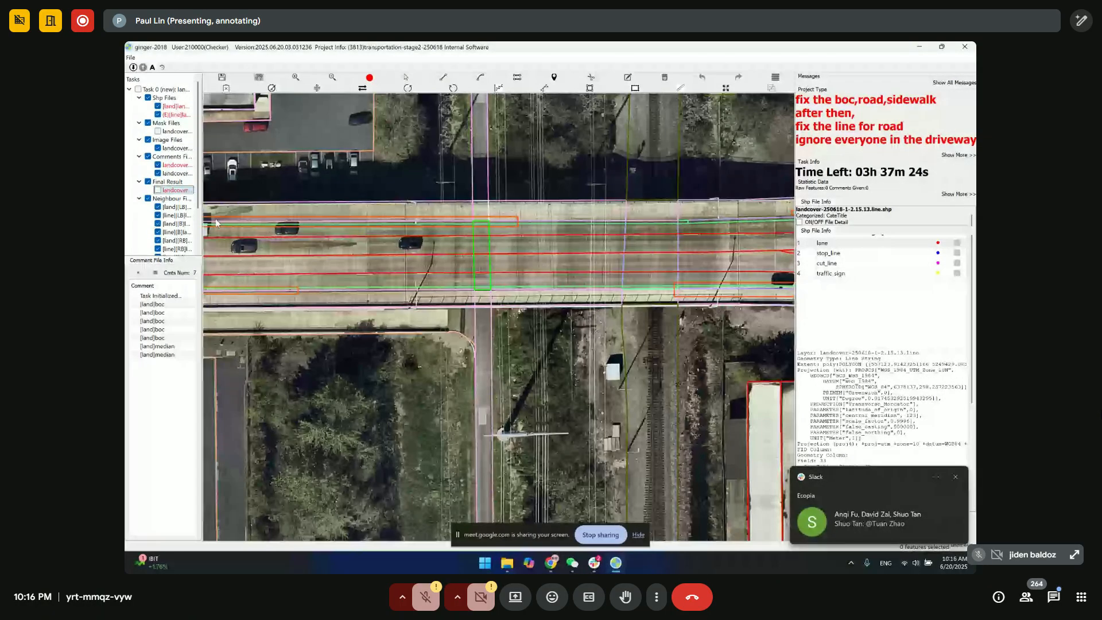
click(954, 477)
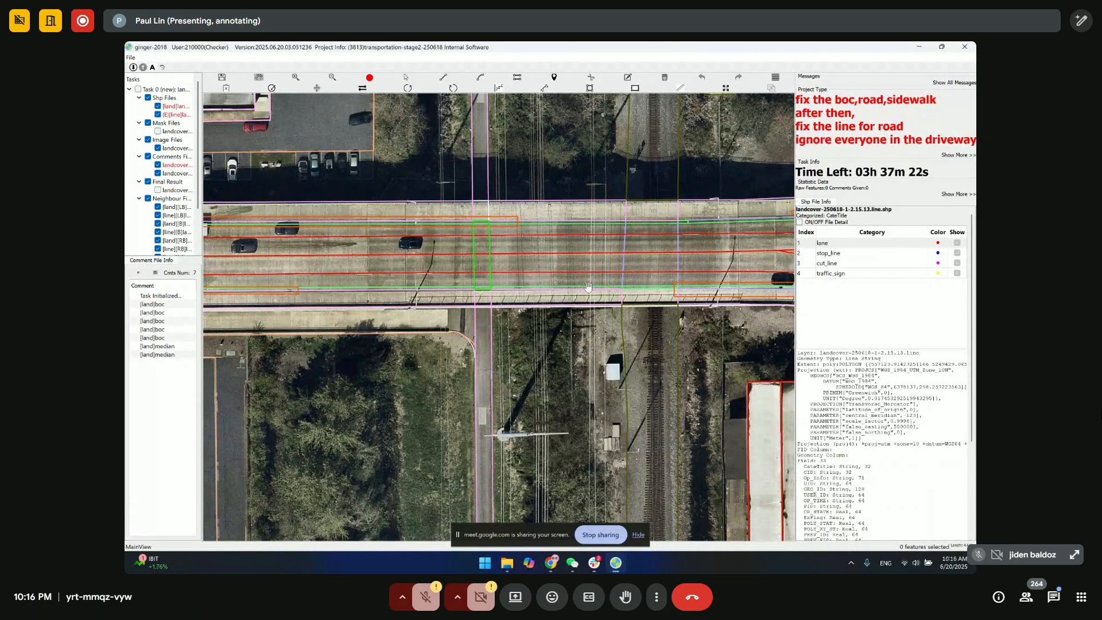
- Follow the main road's lane lines east from the bridge to the side-street junction, comparing them with the bare aerial image
drag(562, 273, 475, 289)
scroll(462, 274, up, 1)
drag(535, 246, 480, 245)
drag(583, 250, 377, 255)
drag(571, 246, 272, 231)
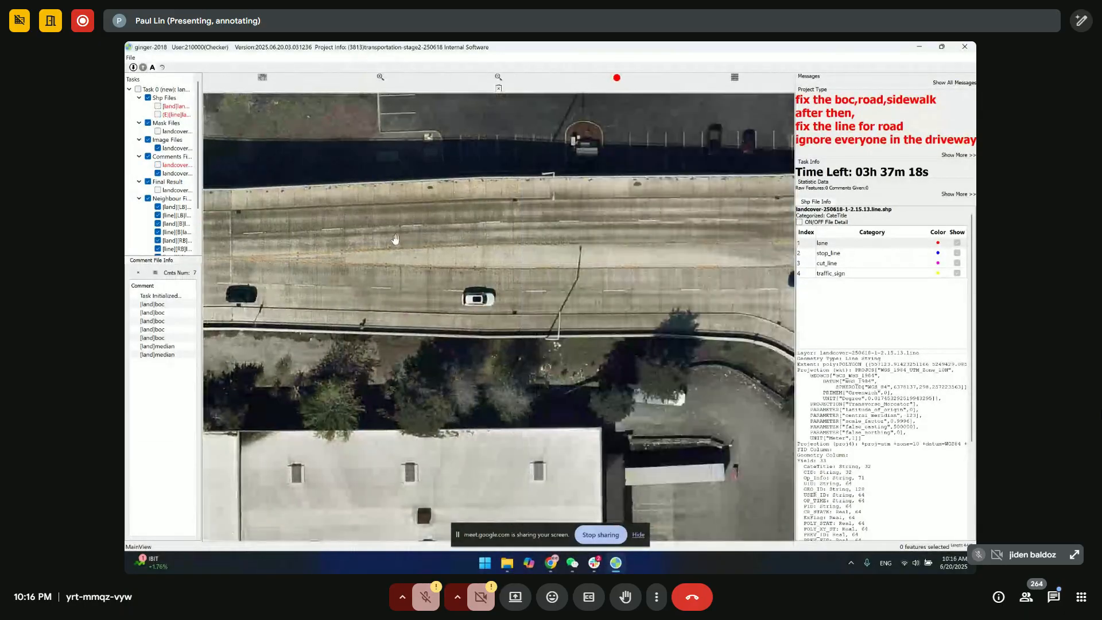
drag(596, 255, 463, 250)
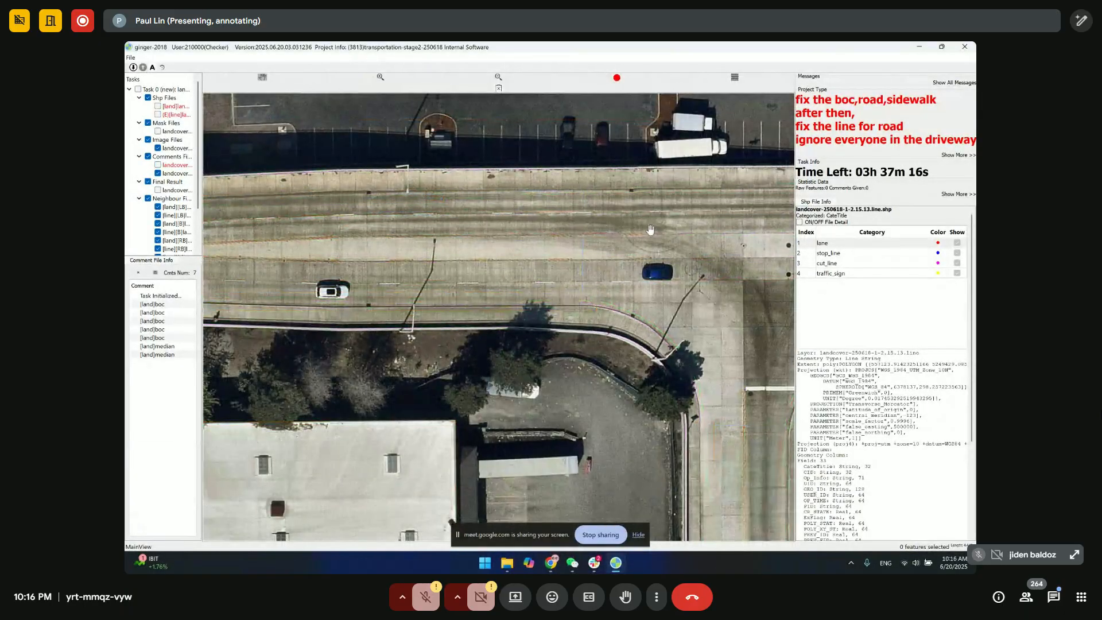
drag(654, 231, 453, 204)
scroll(504, 228, down, 5)
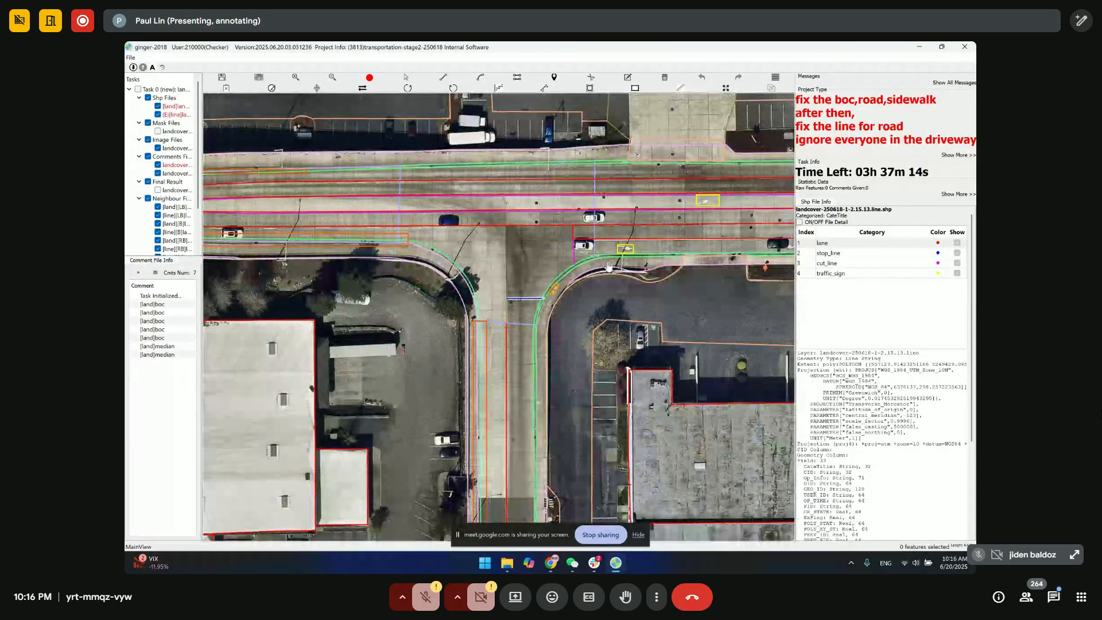
- Examine the lane, stop and cut lines around the side-street junction with and without the overlays
key(space)
scroll(576, 238, up, 6)
key(space)
drag(573, 262, 604, 265)
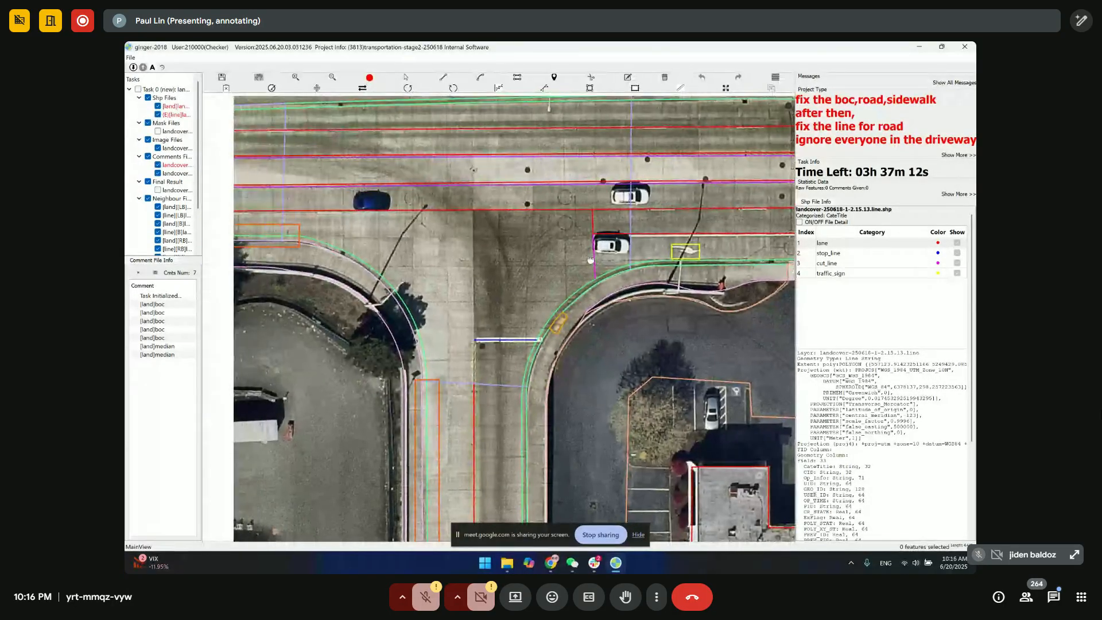
drag(497, 255, 520, 265)
scroll(550, 258, down, 2)
key(space)
key(space)
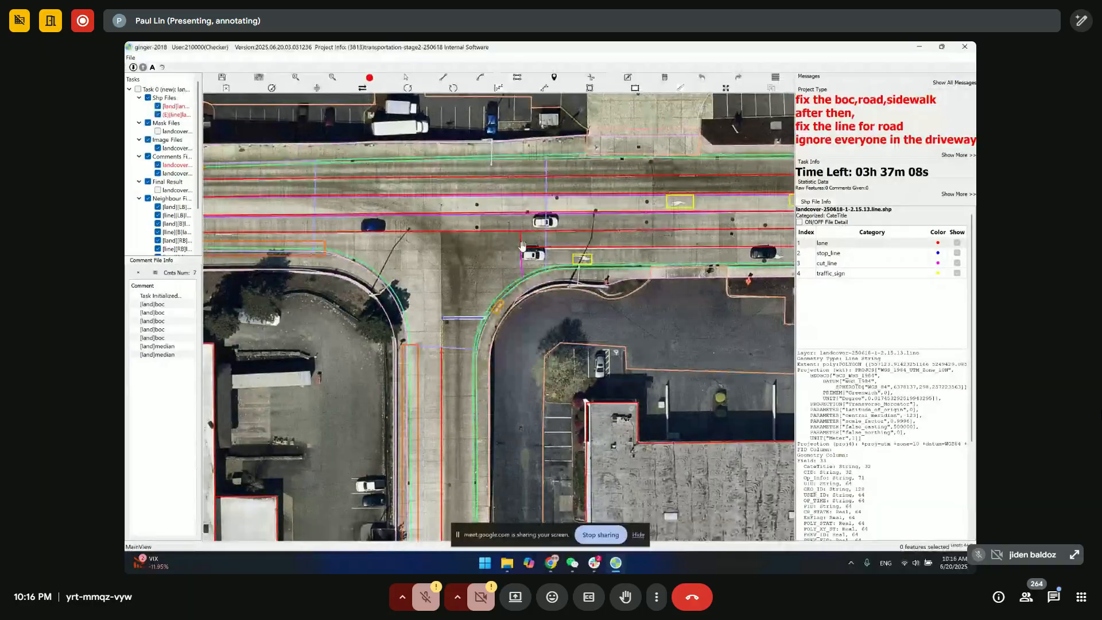
- Change the short crosswise lane segment at the eastern side of the side-street junction to cut_line
scroll(539, 249, up, 3)
click(507, 236)
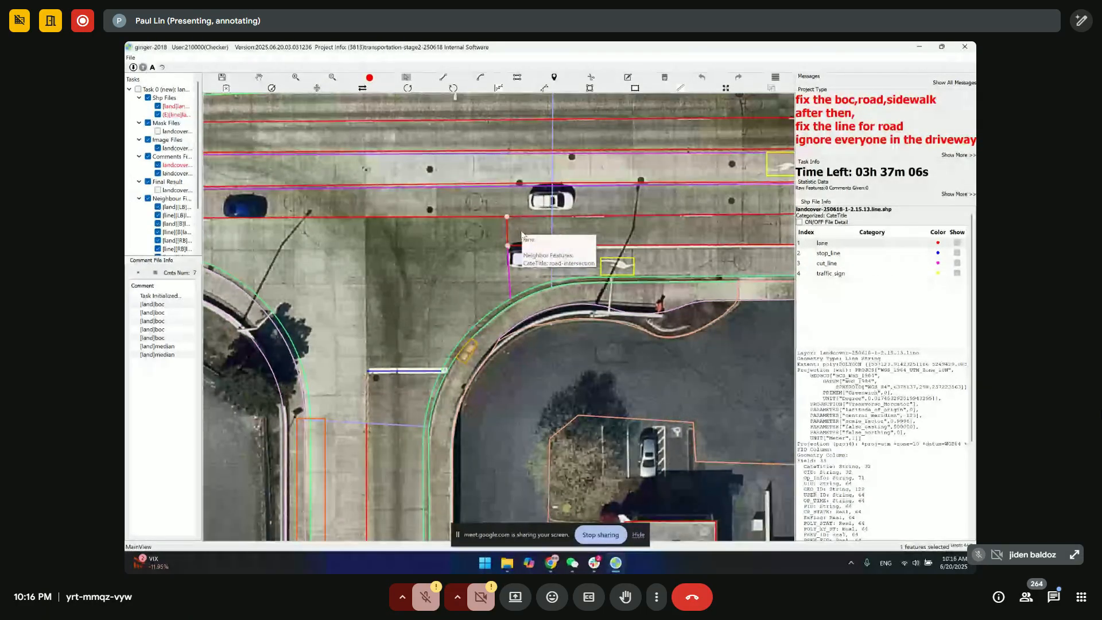
drag(504, 230, 501, 228)
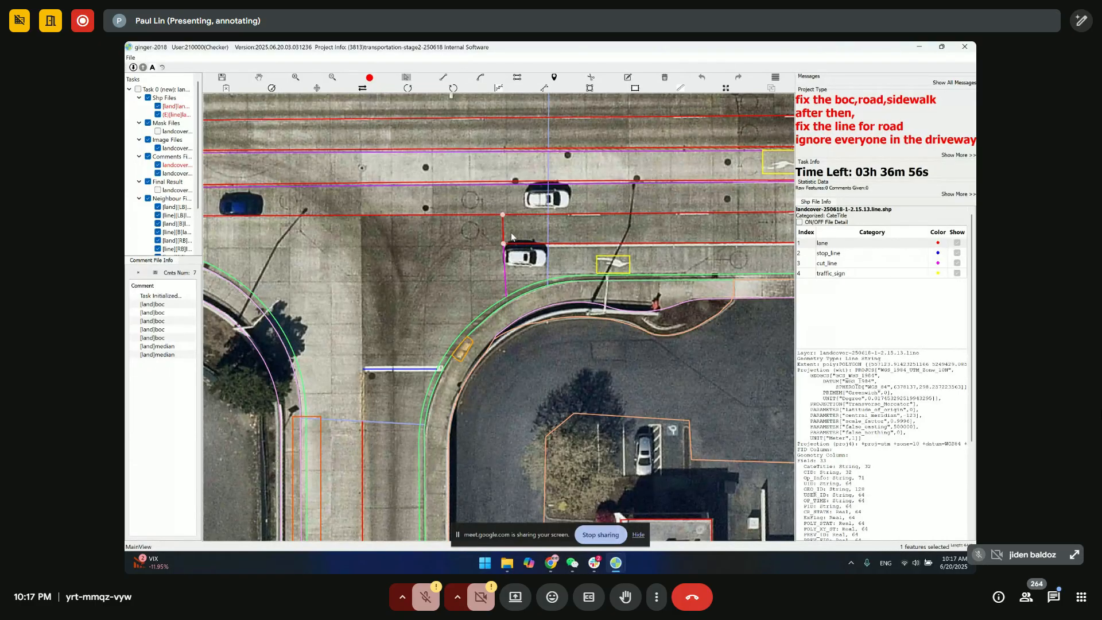
mouse_move(484, 232)
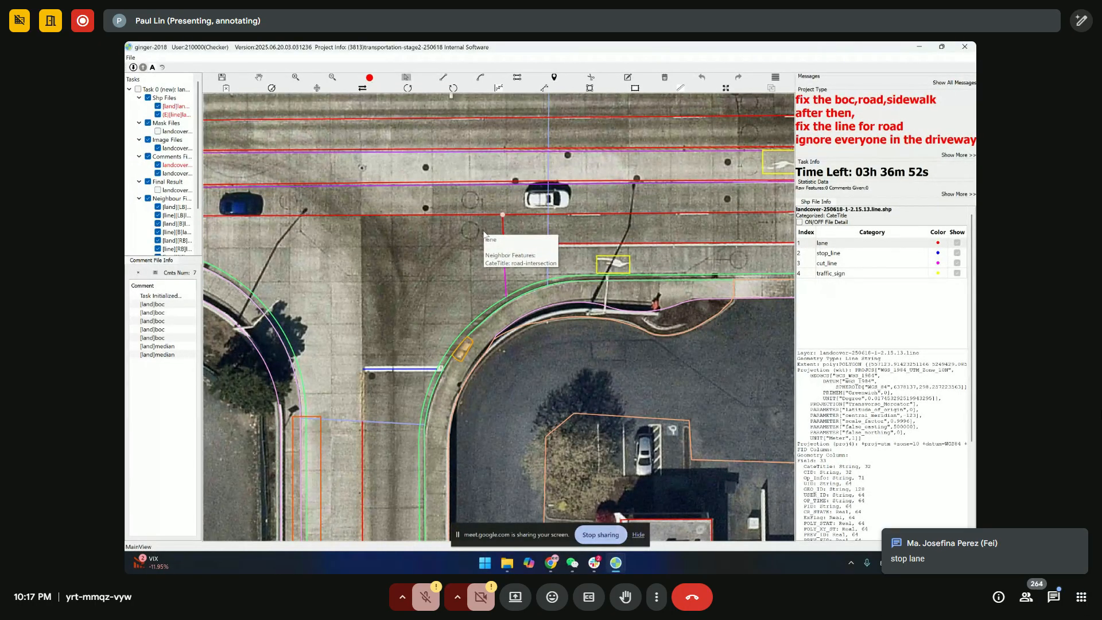
click(854, 265)
- Inspect the lane endings and cut_line segments where the main road meets the signalised intersection's western crosswalk
key(space)
drag(748, 270, 568, 338)
scroll(649, 306, down, 1)
drag(650, 307, 362, 297)
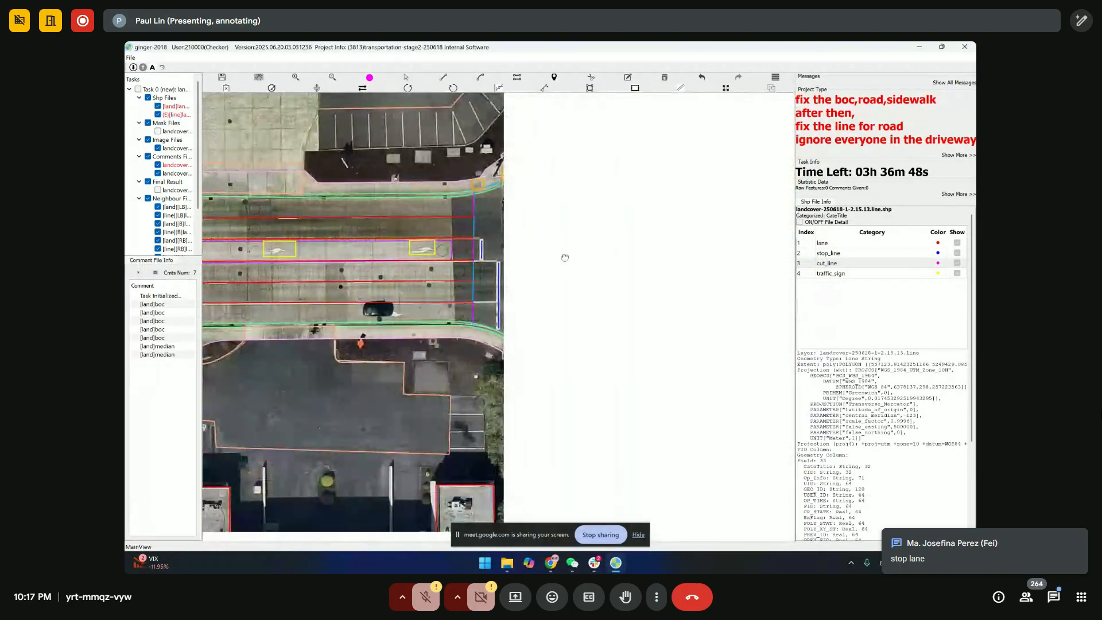
key(h)
scroll(495, 229, up, 3)
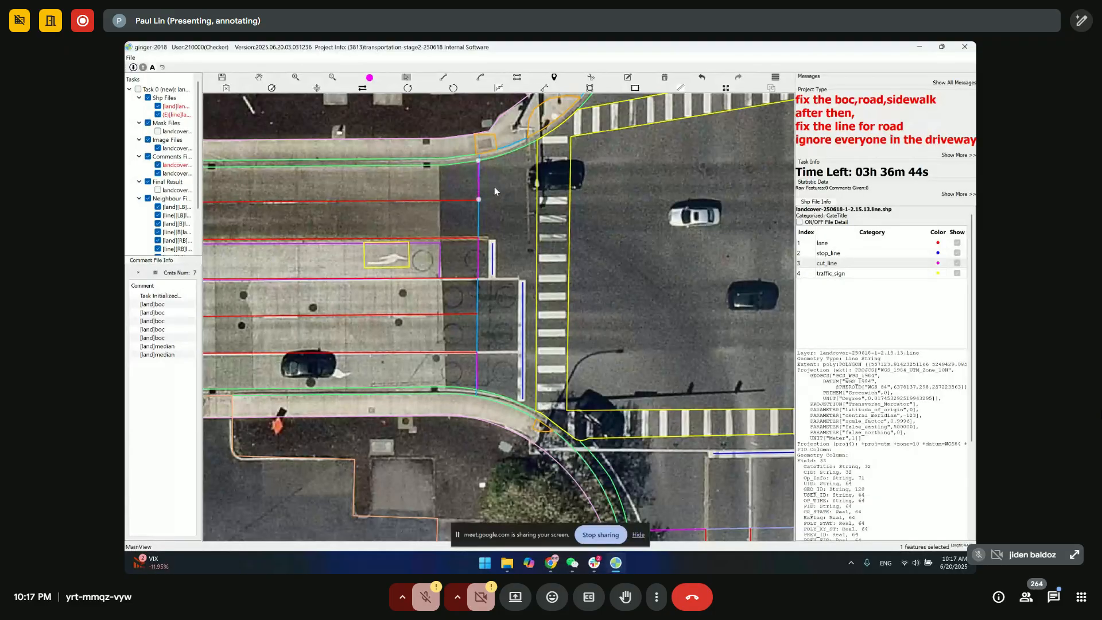
scroll(497, 189, up, 3)
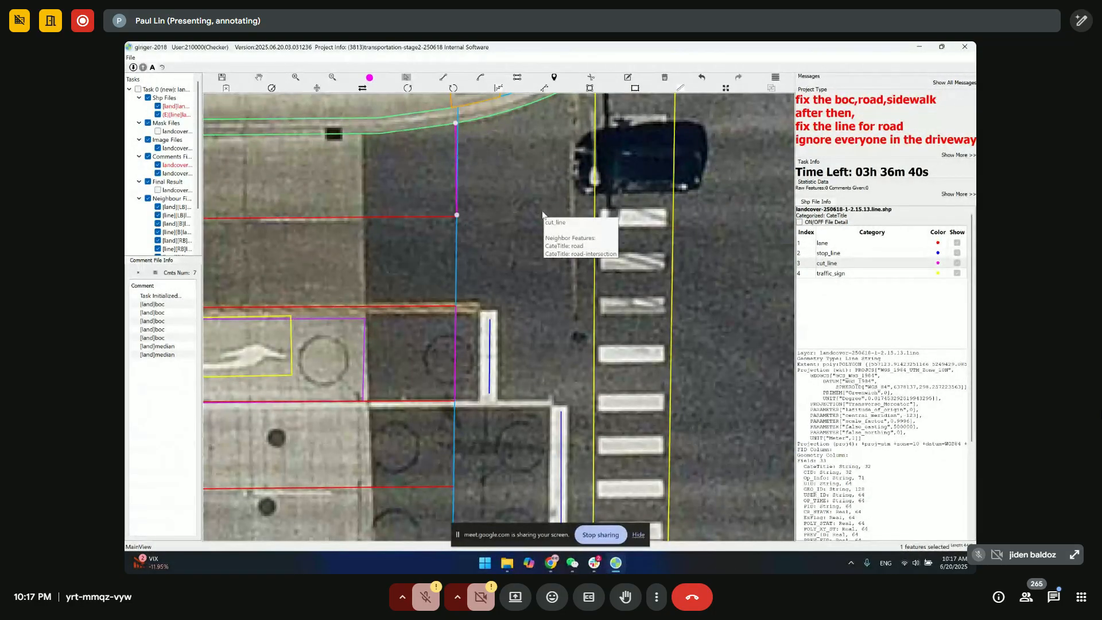
click(504, 211)
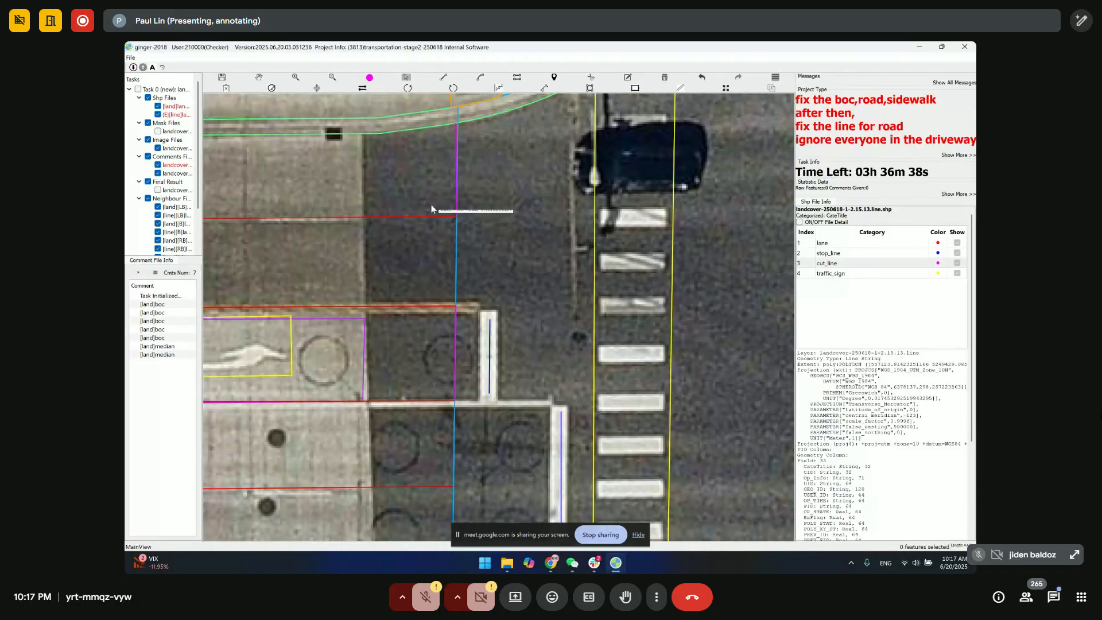
click(455, 217)
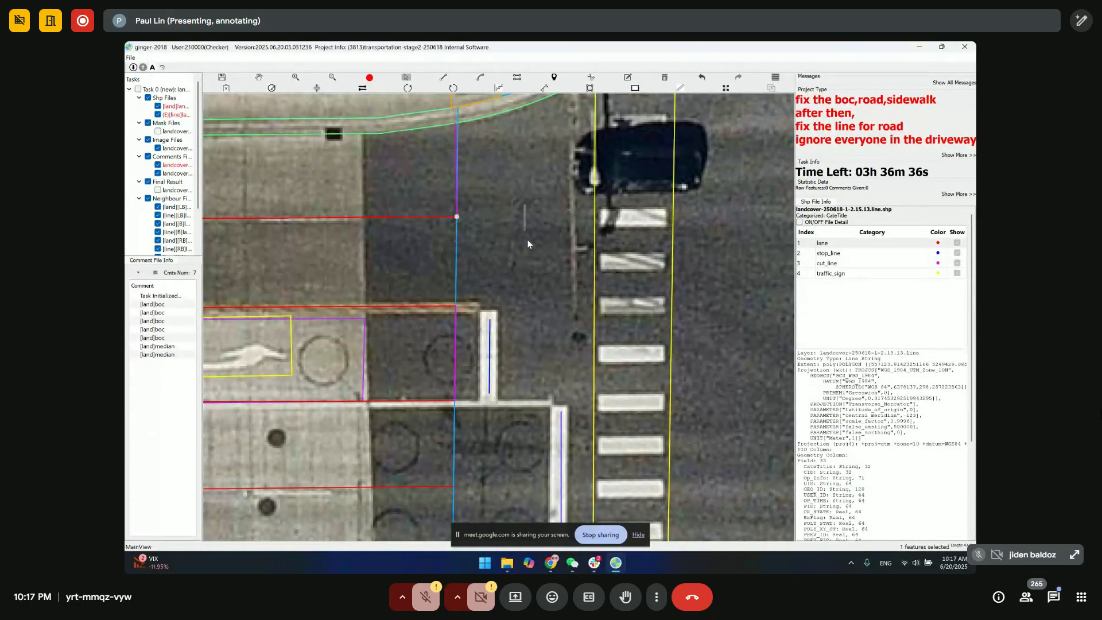
click(540, 264)
- Delete the two cut_line segments lying on the road-intersection boundary just west of the crosswalk
click(457, 169)
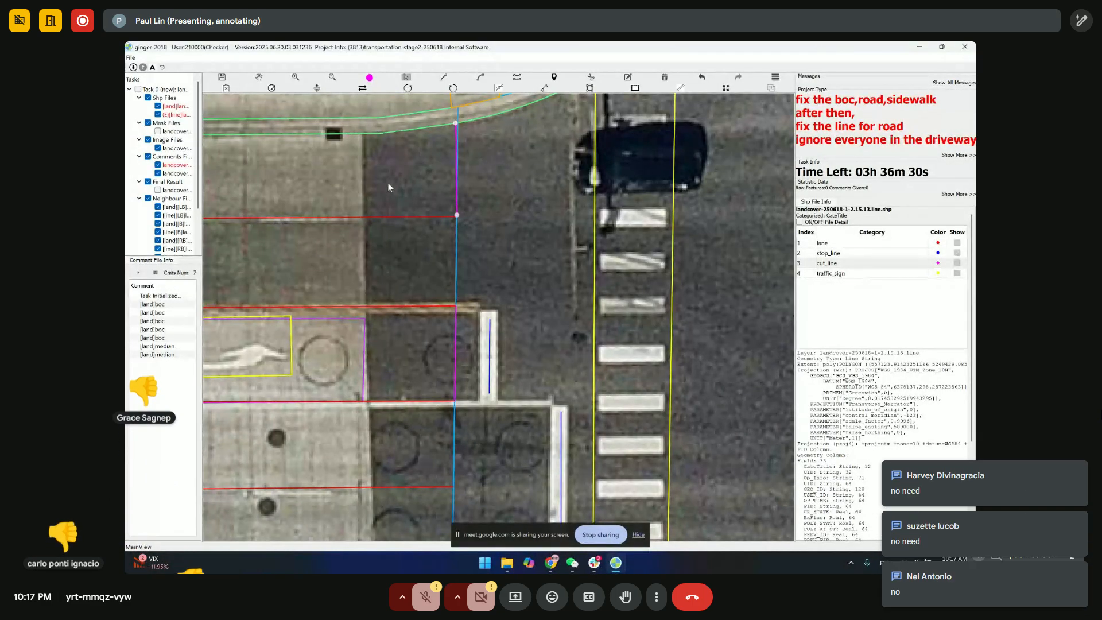
drag(385, 180, 493, 187)
key(Delete)
drag(437, 353, 467, 358)
scroll(536, 275, down, 2)
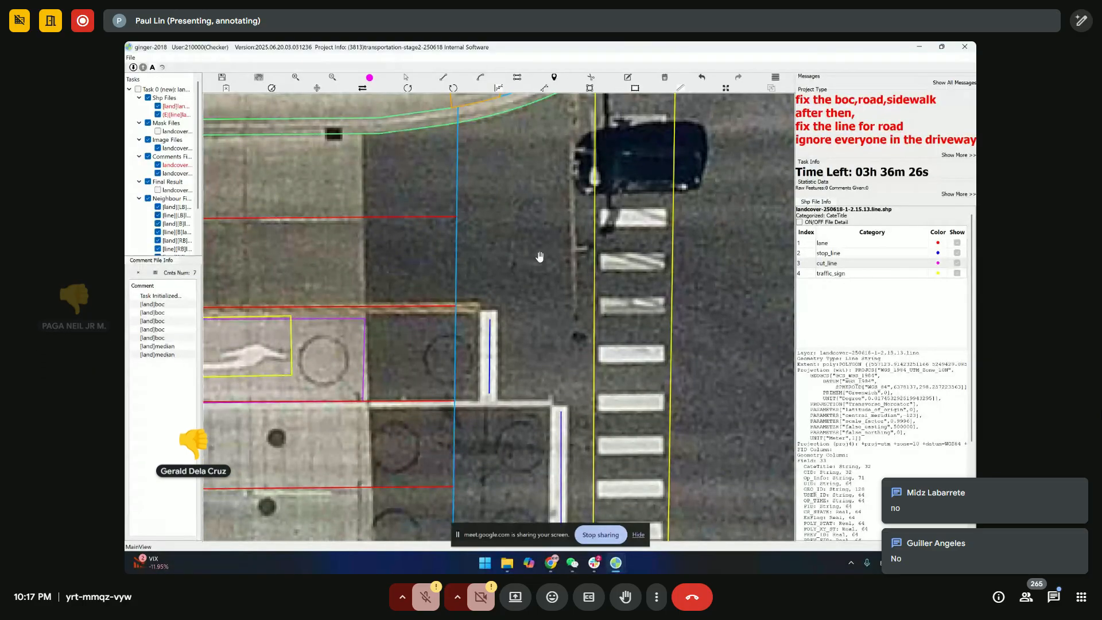
- Delete the remaining cut_line segment on the road-intersection boundary west of the crosswalk
drag(536, 275, 570, 171)
drag(500, 397, 547, 400)
key(Delete)
drag(501, 155, 470, 231)
scroll(470, 232, down, 2)
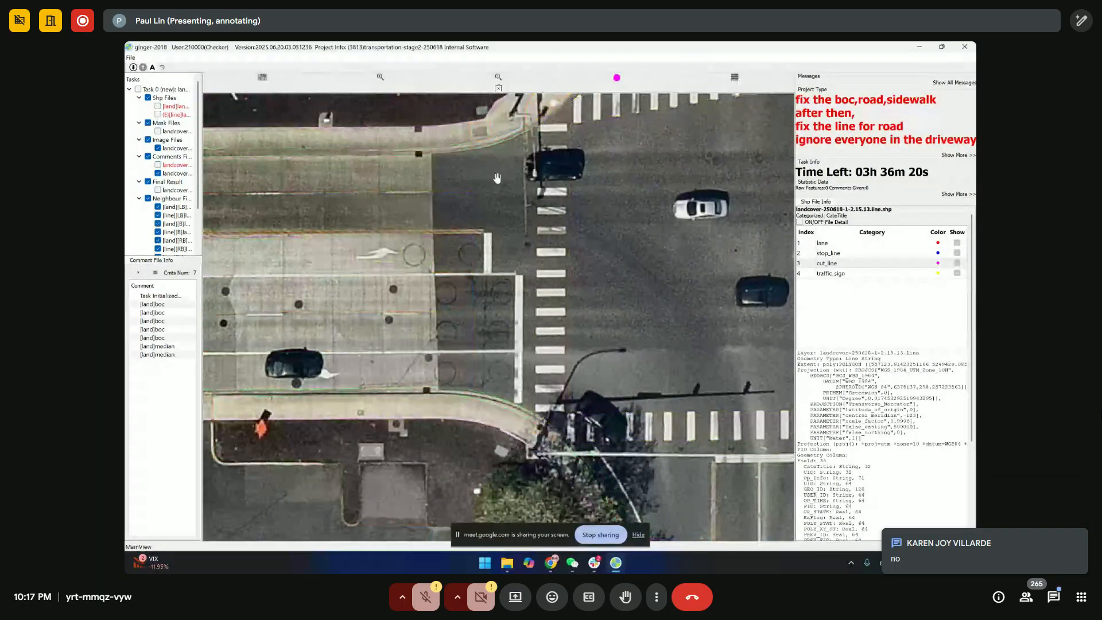
scroll(481, 224, up, 2)
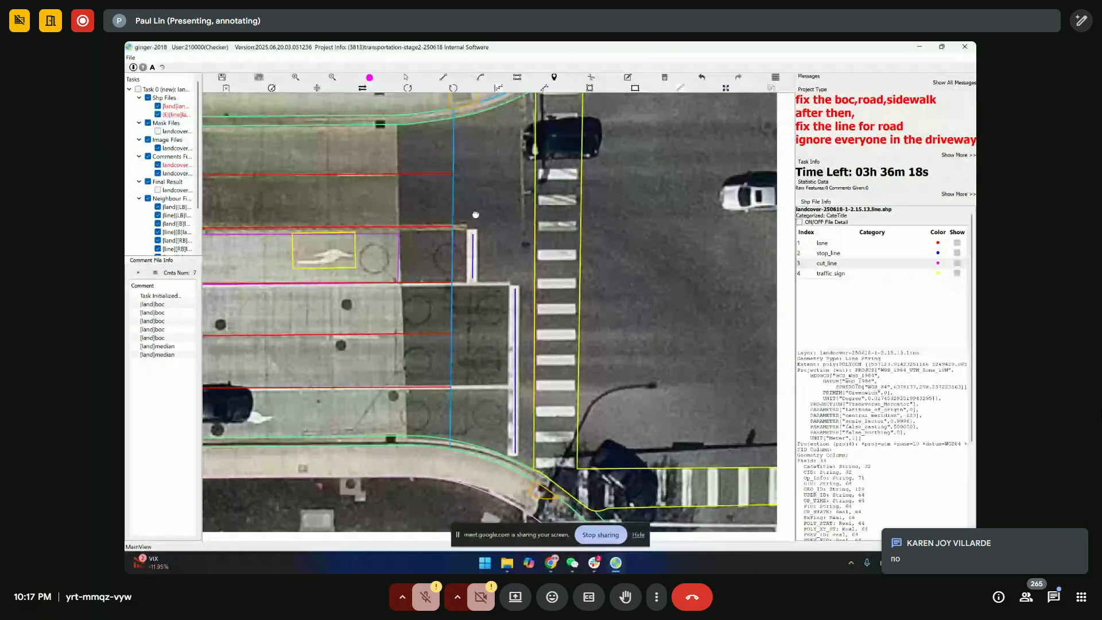
- Extend the southernmost lane line of the western approach to the stop line as lane category
drag(486, 259, 462, 203)
key(l)
click(426, 332)
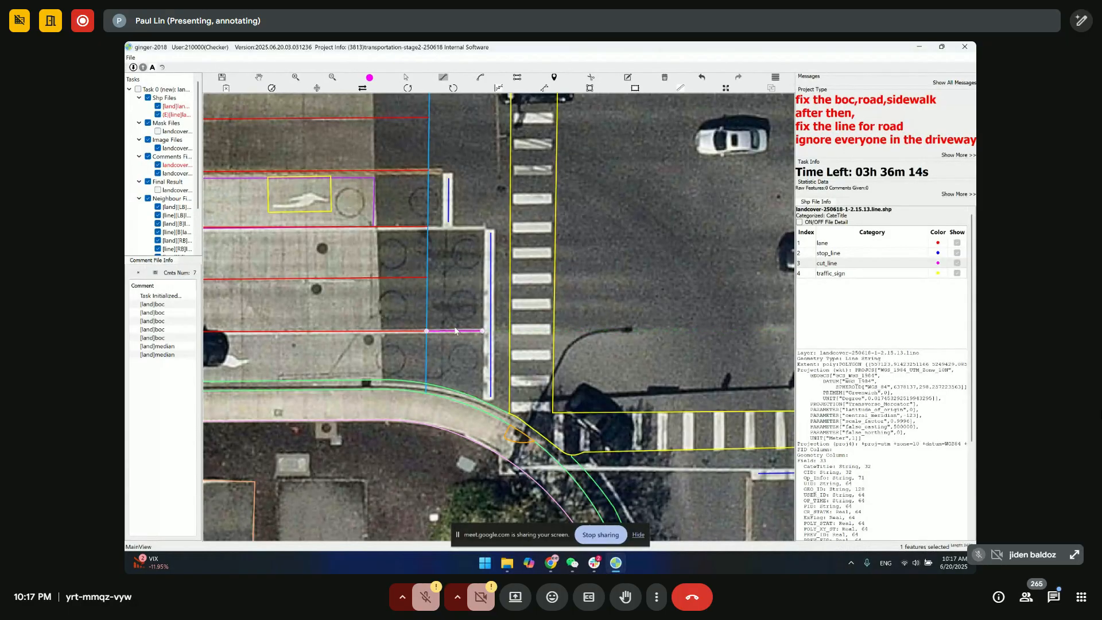
right_click(817, 247)
click(827, 254)
drag(436, 282, 447, 287)
key(space)
key(space)
key(space)
key(space)
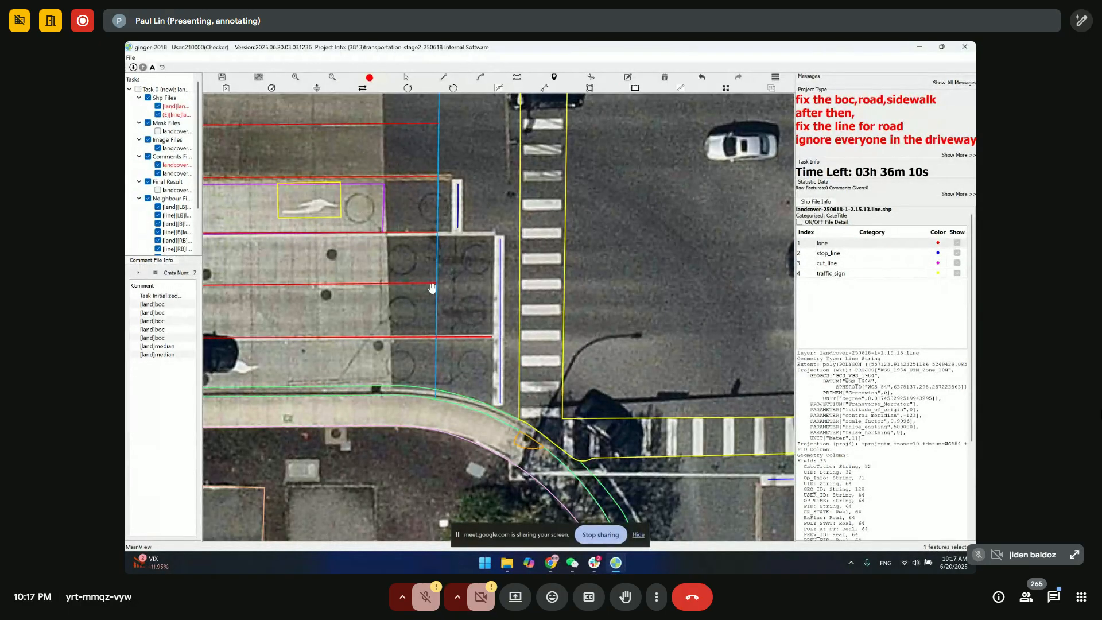
- Extend the other two eastbound lane lines of the western approach from the intersection boundary to the stop line
key(space)
key(space)
key(l)
click(437, 233)
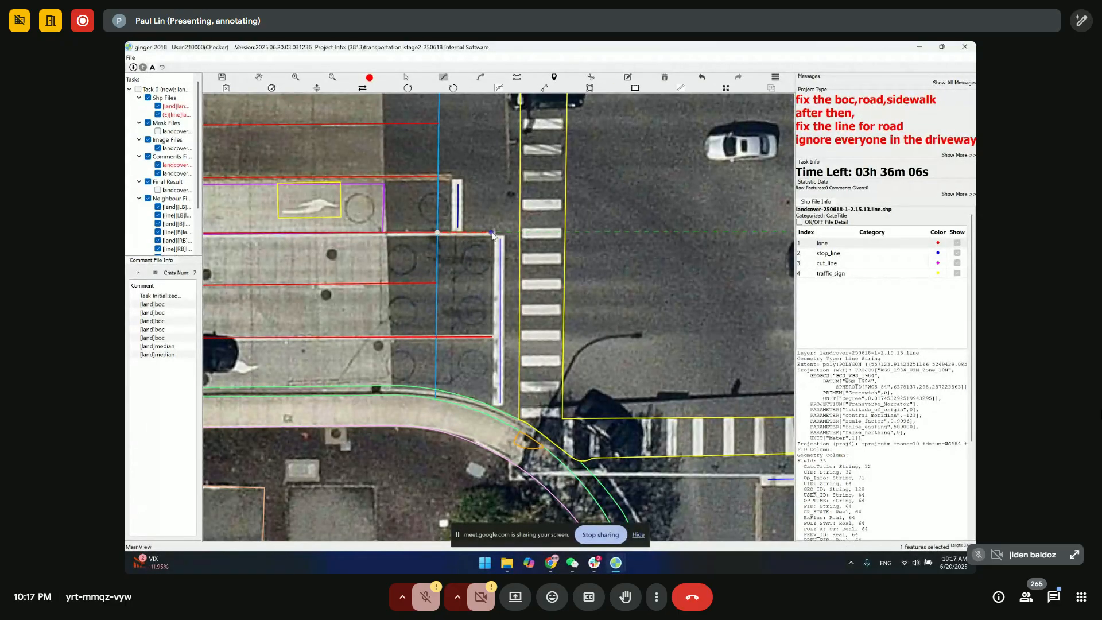
right_click(492, 269)
mouse_move(482, 307)
mouse_down()
mouse_move(485, 291)
mouse_move(494, 304)
mouse_up()
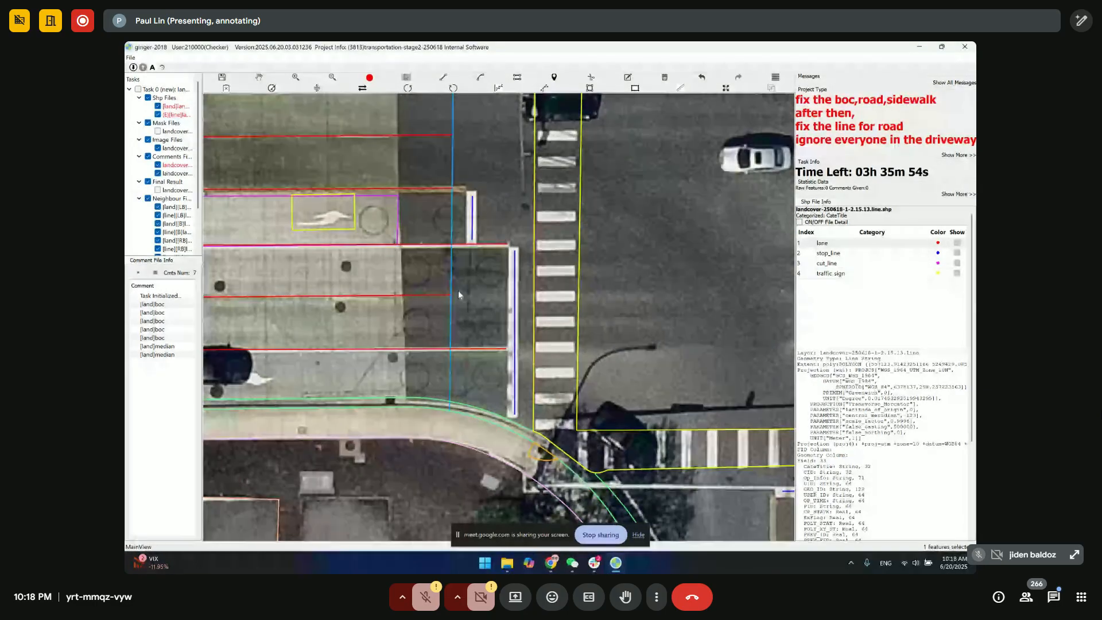
drag(452, 296, 506, 297)
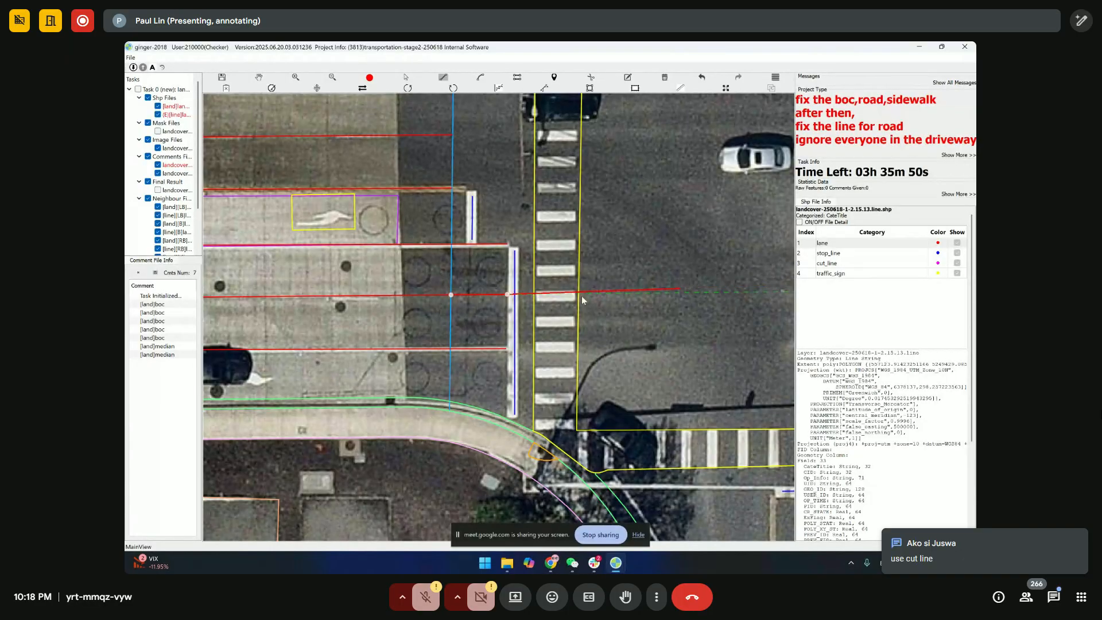
- Draw cut_line segments beside the western approach's stop line, joining the ends of the extended lane lines
click(834, 264)
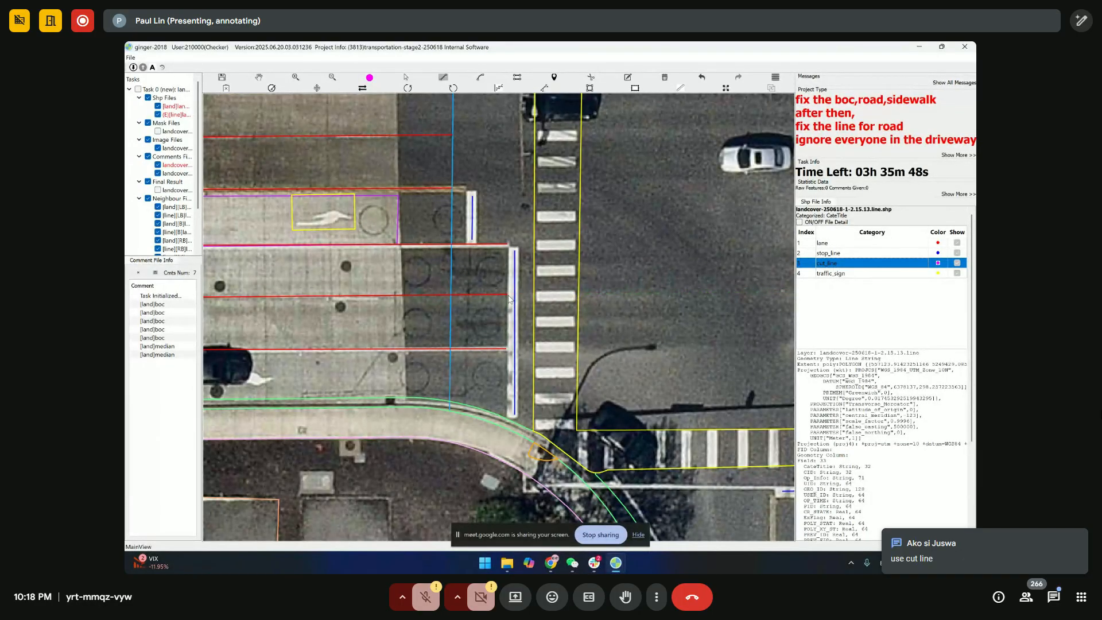
click(508, 296)
click(508, 351)
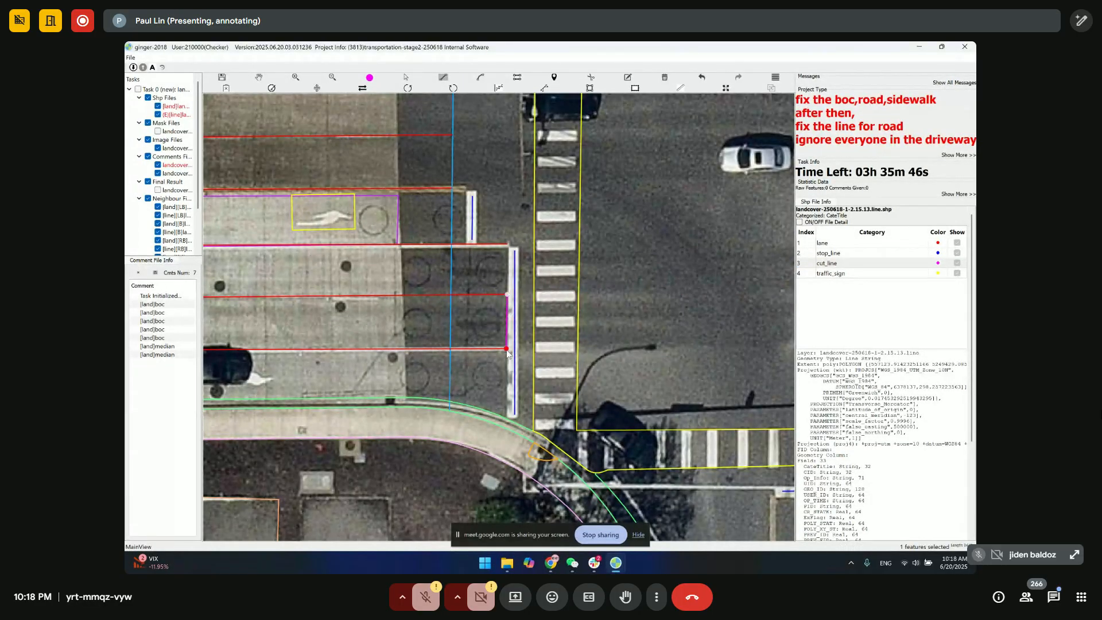
click(507, 295)
scroll(509, 250, down, 3)
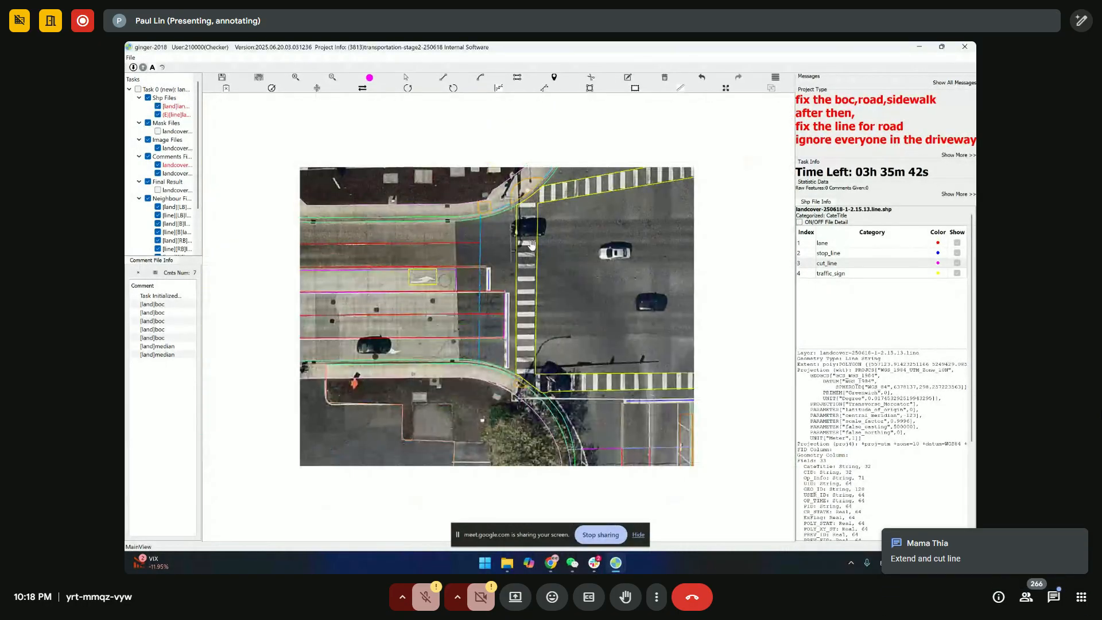
- Extend the northern approach's three straight lane lines from the intersection boundary to where the painted lines end at the stop lines
key(space)
key(space)
drag(575, 258, 537, 247)
drag(598, 293, 586, 289)
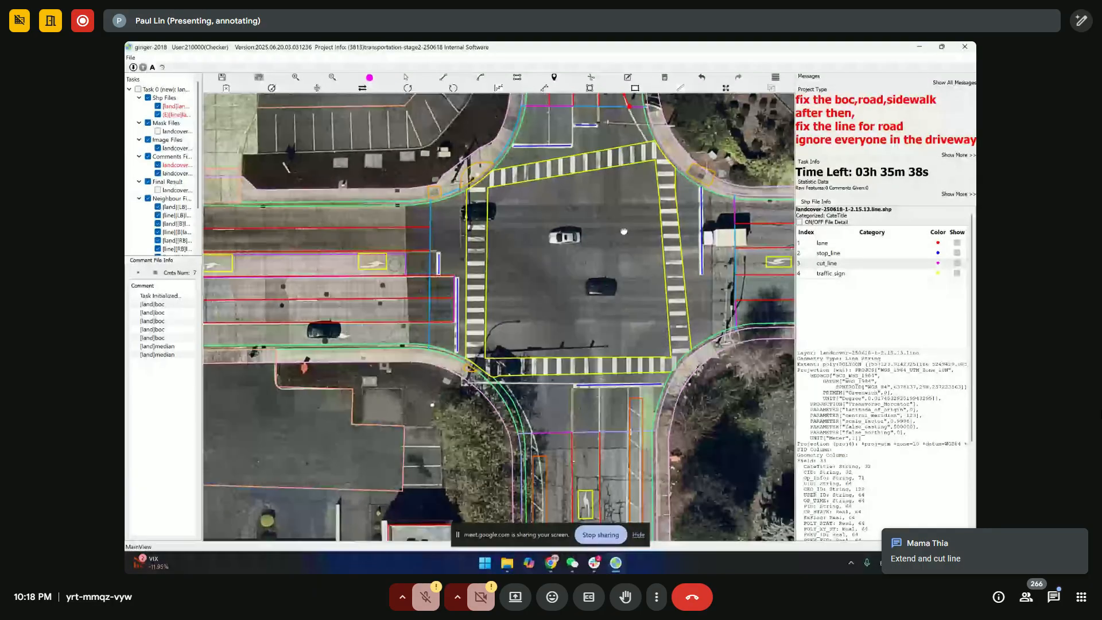
drag(597, 142, 491, 179)
scroll(491, 180, up, 5)
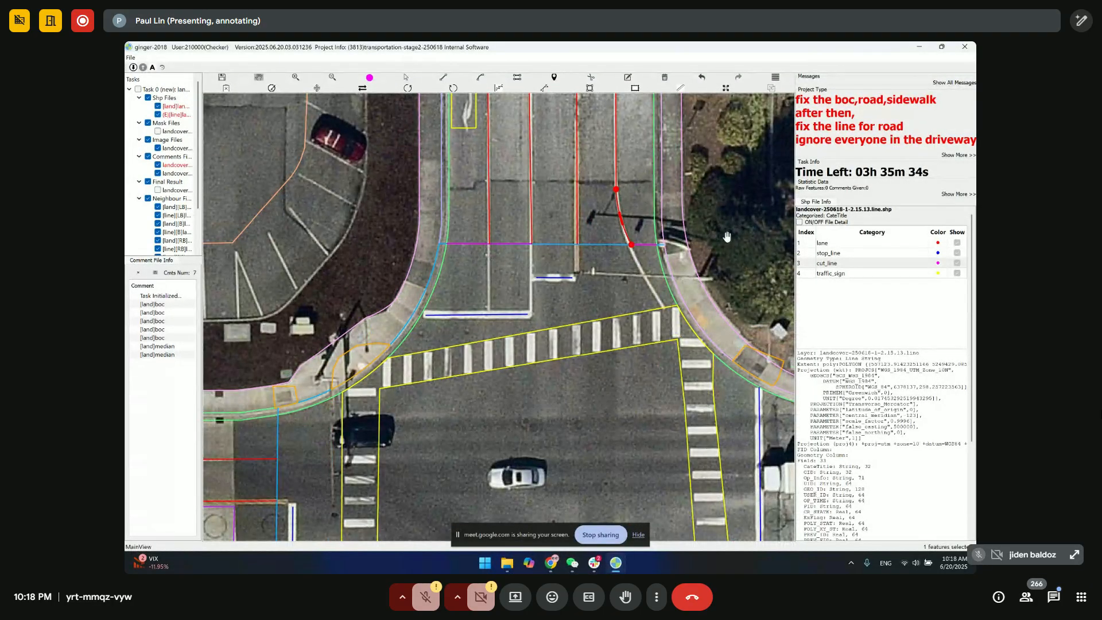
key(space)
key(space)
click(489, 245)
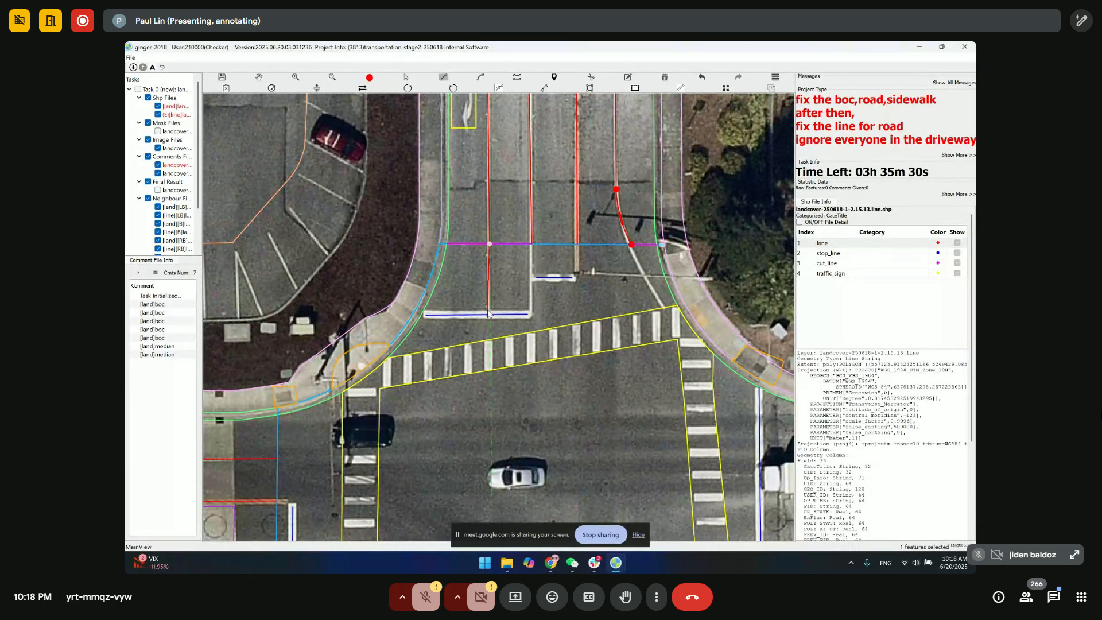
click(532, 245)
click(578, 245)
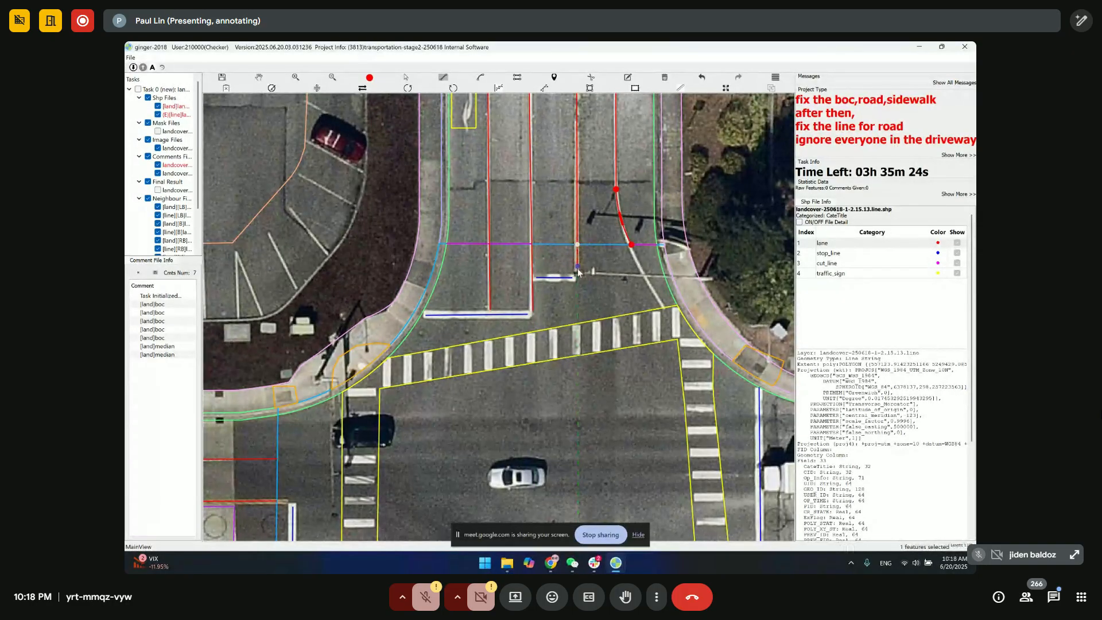
key(Escape)
- Extend the curved lane line on the northern approach's east side along its painted marking to the crosswalk
click(661, 303)
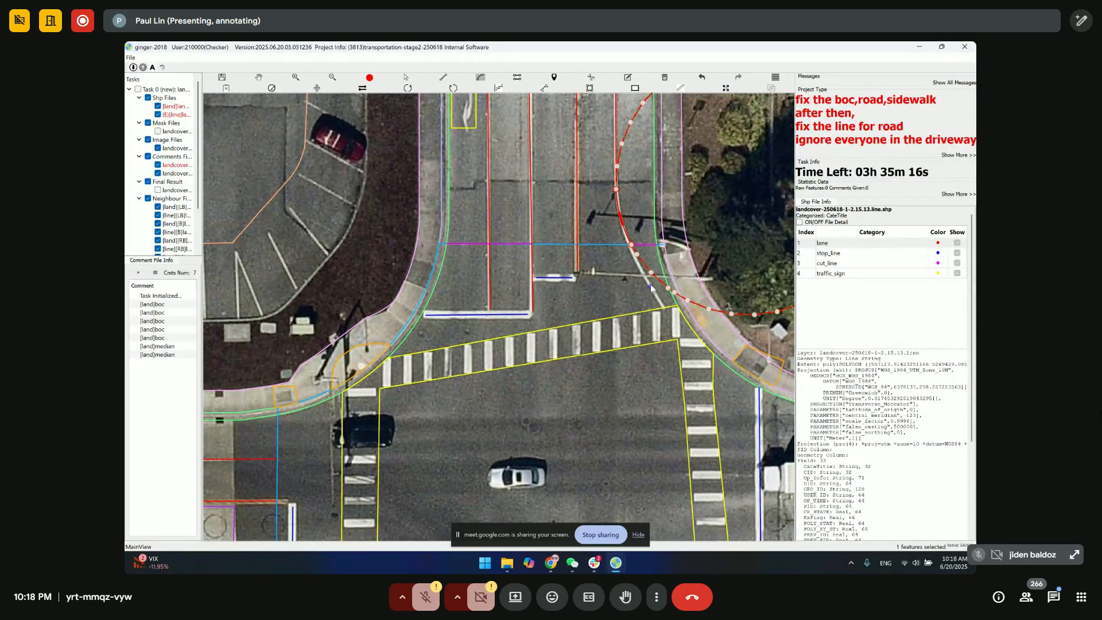
key(l)
drag(633, 252, 608, 256)
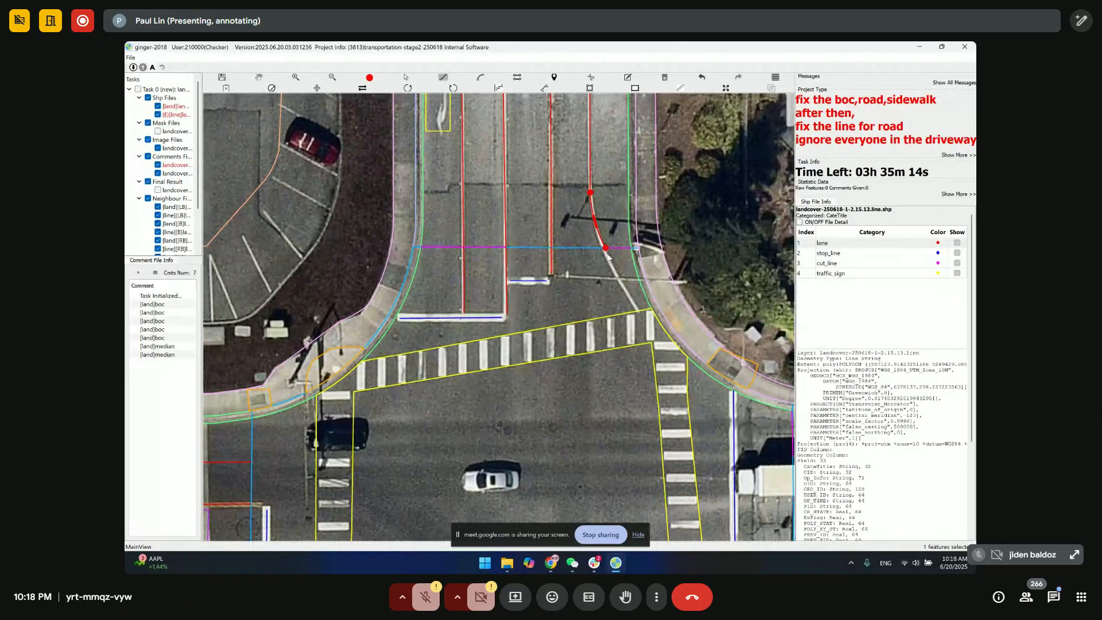
click(606, 249)
click(623, 283)
double_click(638, 309)
- Draw a cut_line beside the northern approach's longer stop line, joining the ends of its two western lane lines
drag(529, 238, 505, 173)
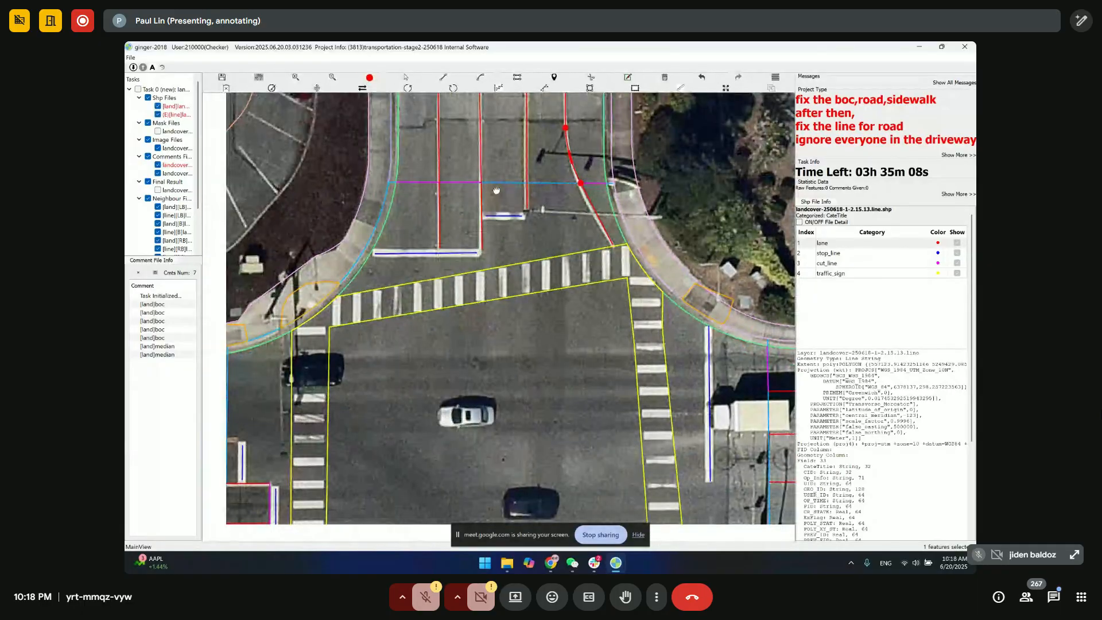
drag(510, 241, 529, 269)
key(space)
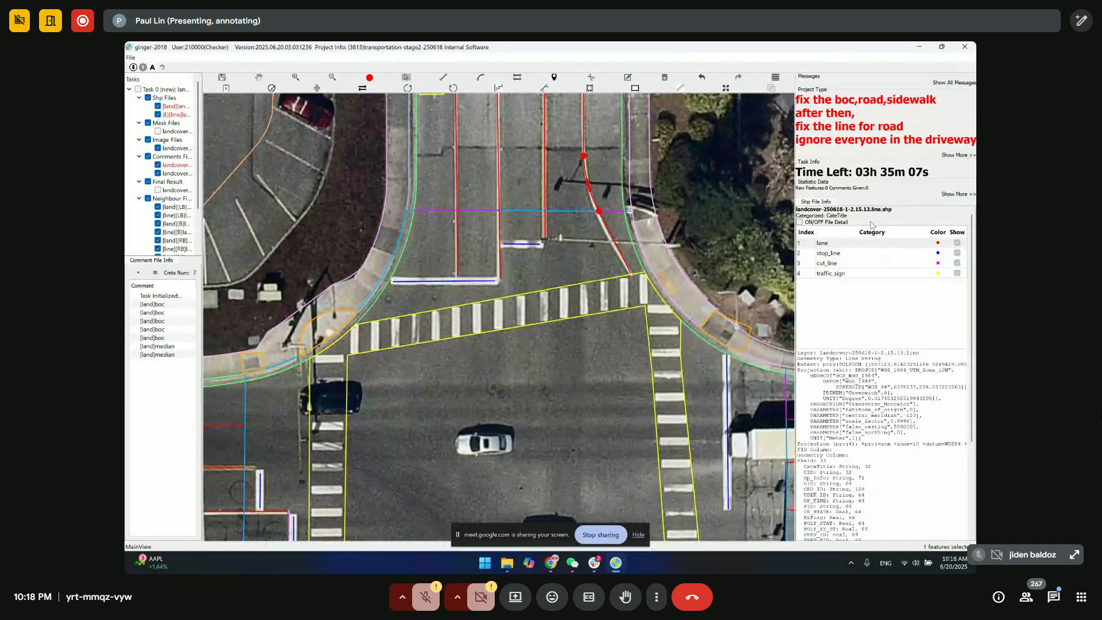
click(875, 264)
click(457, 277)
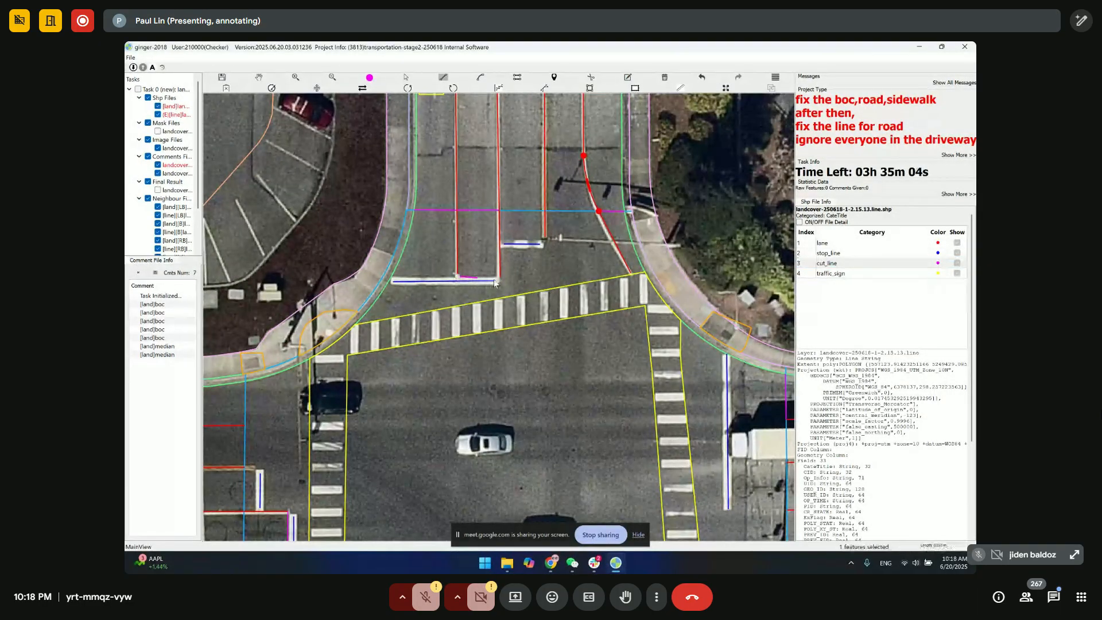
double_click(500, 278)
- Extend the northern approach's third lane line past the short stop line, level with the curved lane line's end
drag(561, 261, 541, 273)
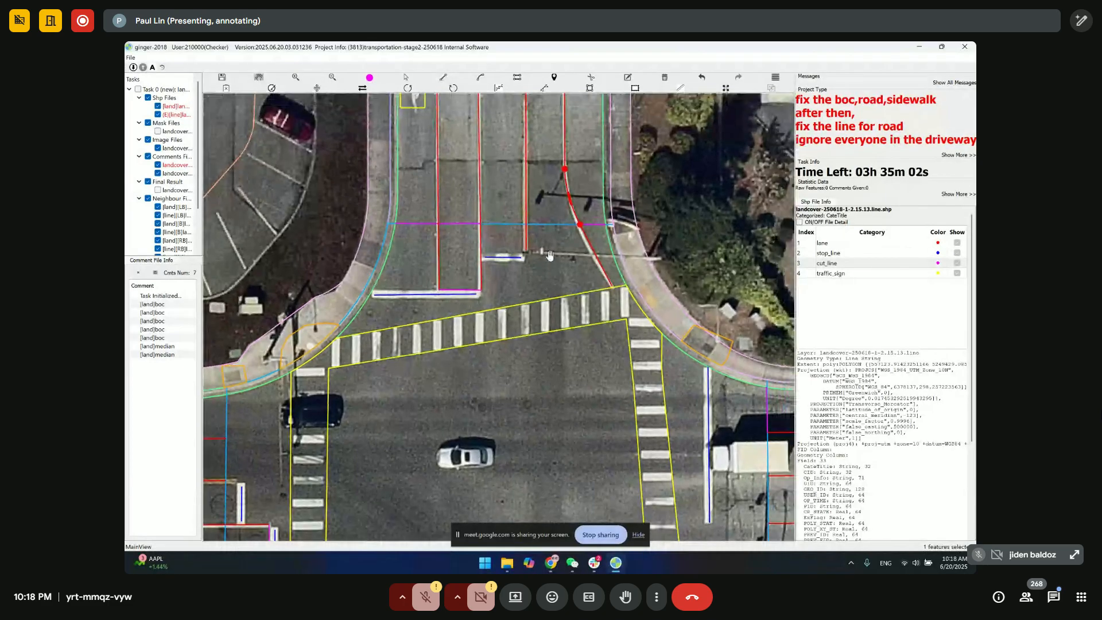
key(h)
key(h)
drag(555, 236, 525, 236)
key(v)
key(l)
click(857, 245)
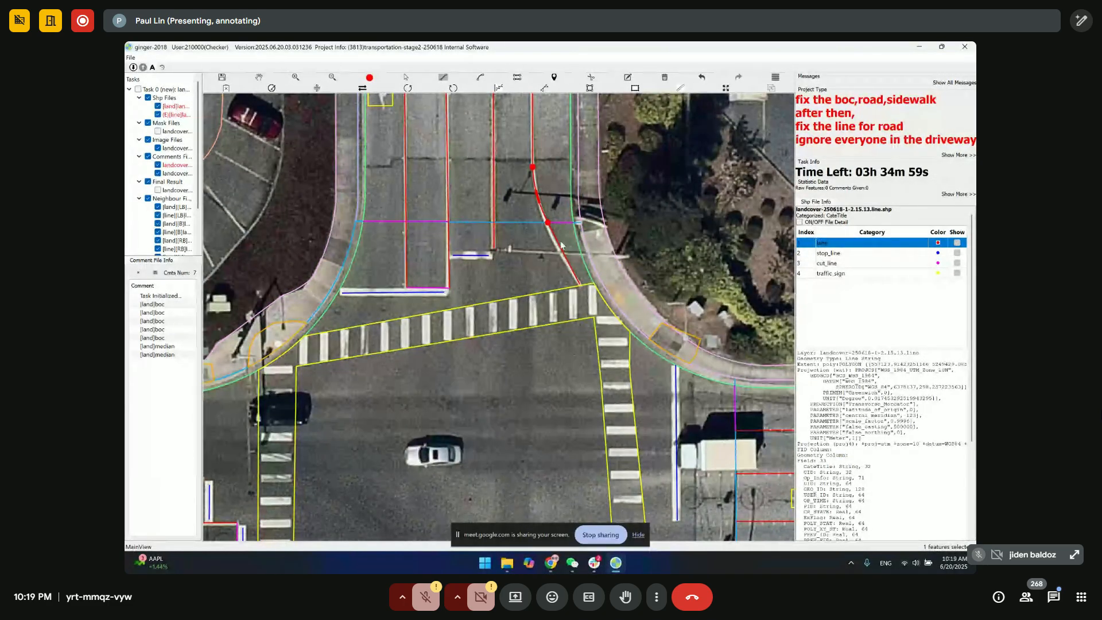
click(493, 248)
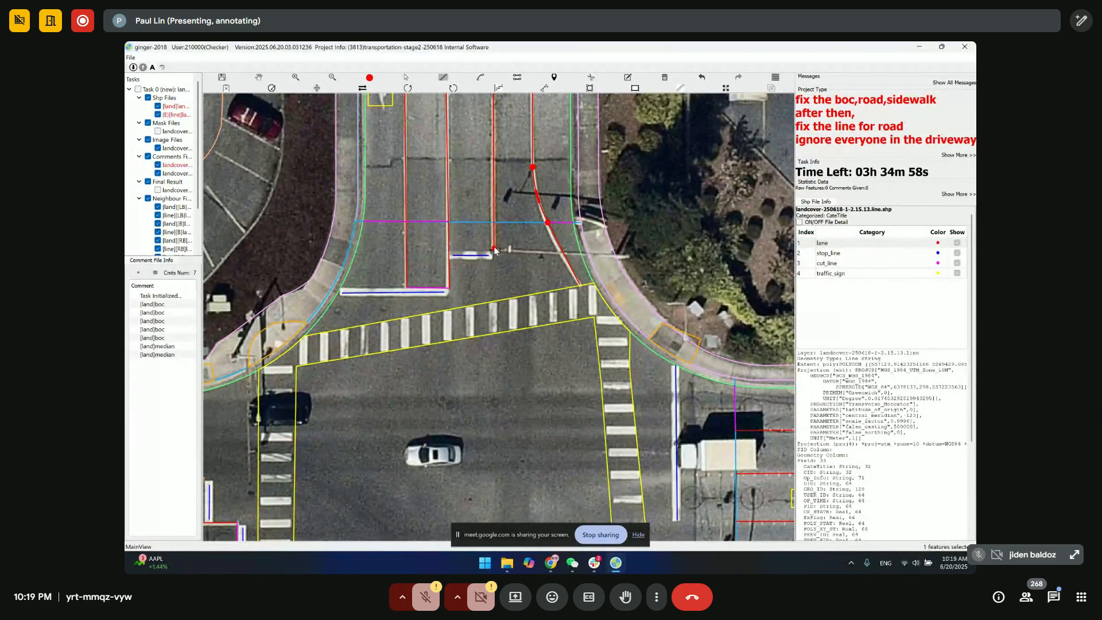
click(495, 286)
- Draw a cut_line from the third lane line's new end to the curved lane line's end near the northern crosswalk
click(843, 258)
click(840, 264)
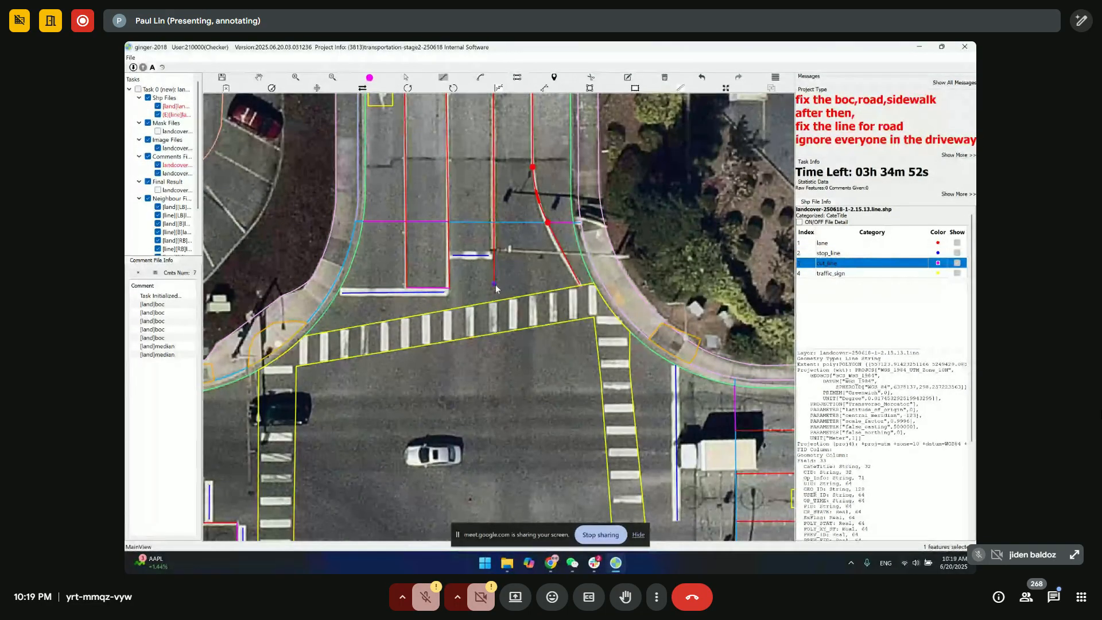
click(494, 285)
click(580, 286)
- Reshape the northern end of the north road's easternmost lane line to follow the painted marking instead of slanting to the curb
drag(565, 258, 575, 327)
scroll(562, 301, down, 2)
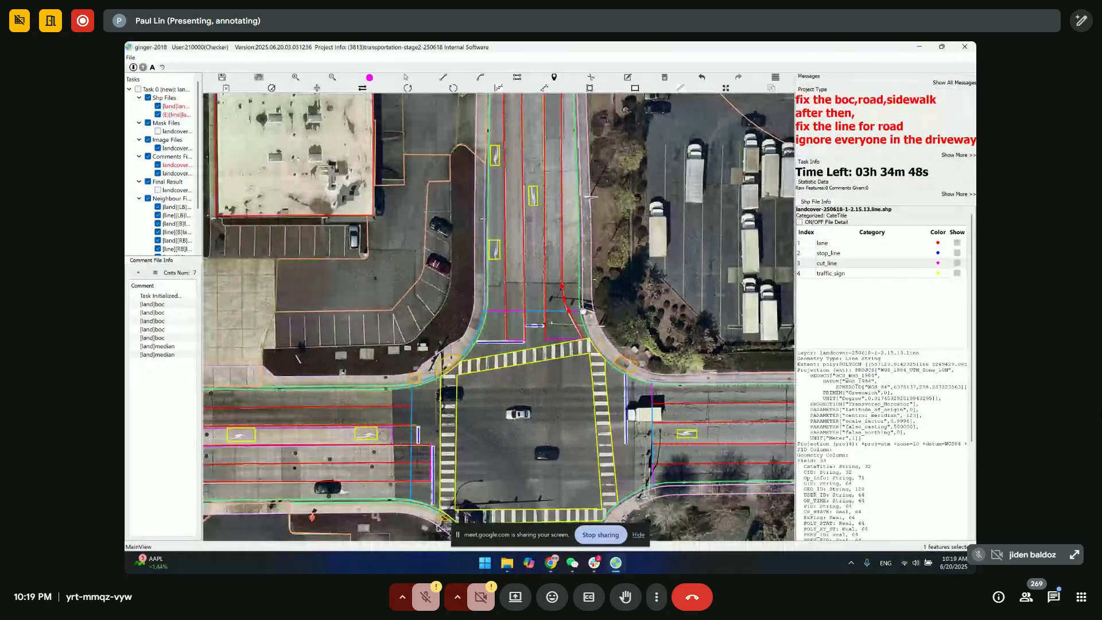
drag(592, 259, 580, 307)
mouse_move(586, 235)
mouse_down()
mouse_move(582, 359)
mouse_move(595, 175)
mouse_move(578, 396)
mouse_up()
drag(573, 122, 582, 299)
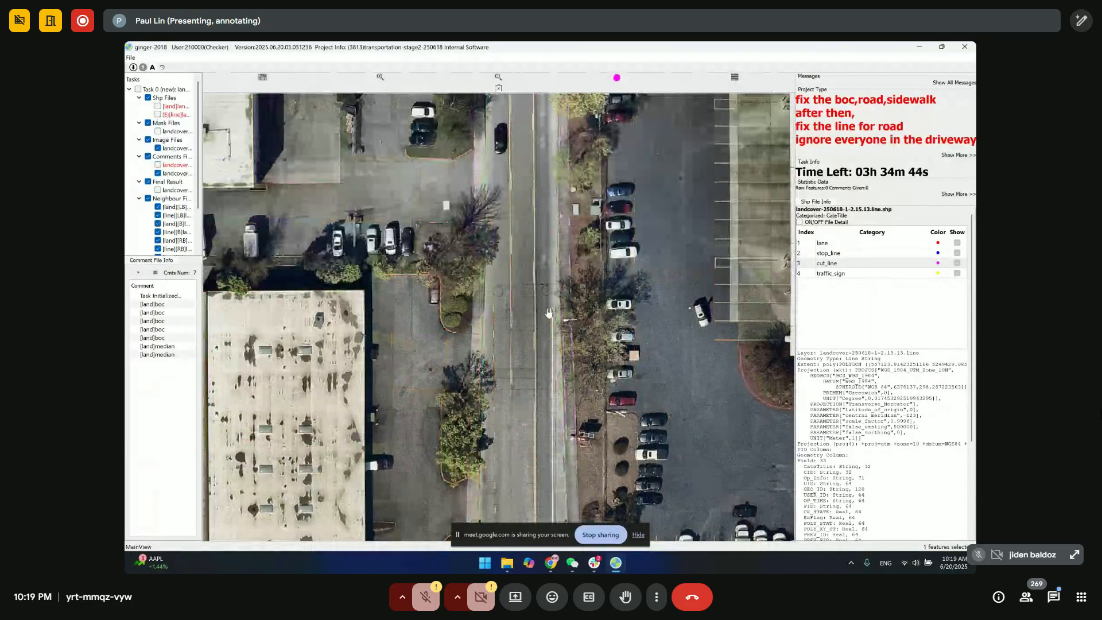
scroll(553, 307, up, 2)
click(566, 344)
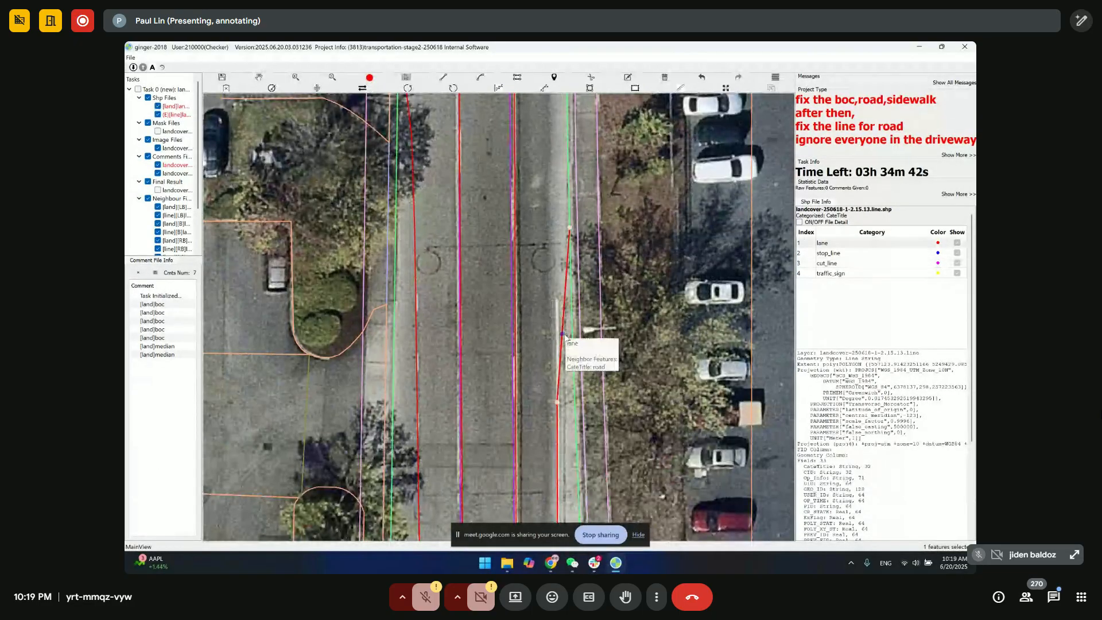
click(557, 402)
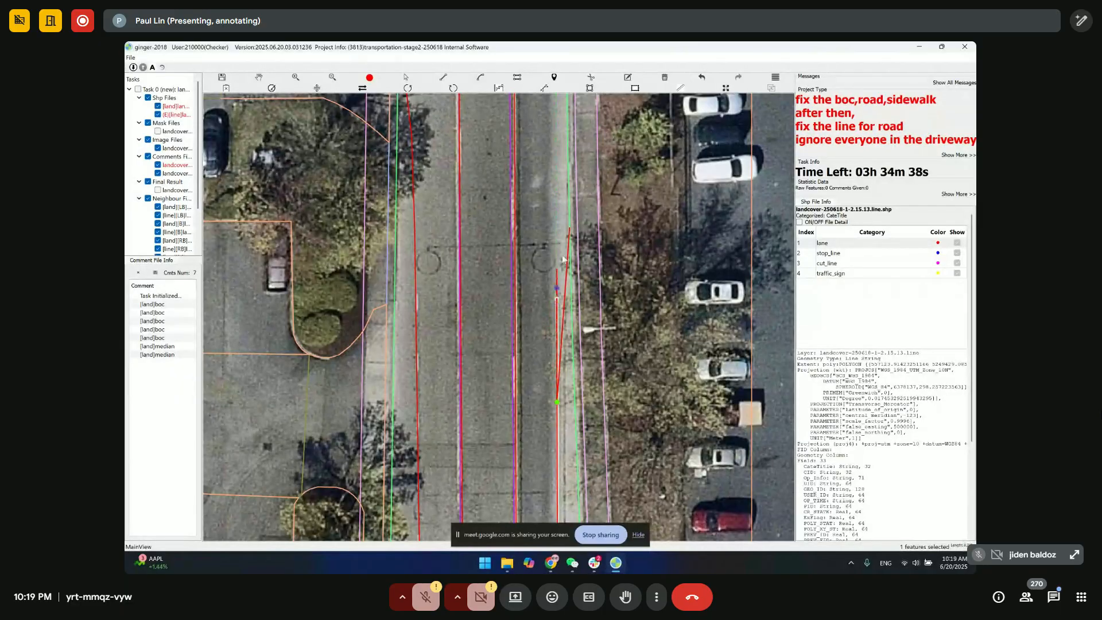
scroll(551, 253, down, 3)
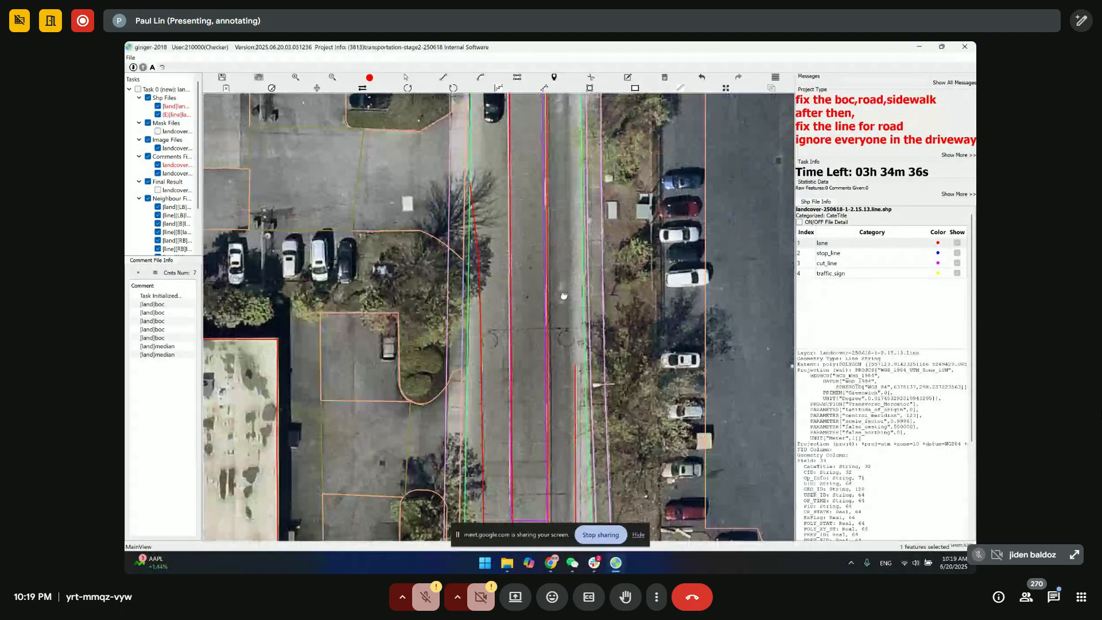
- Split the north road's westernmost lane line just south of the circular road markings and select its slanting northern part
scroll(557, 274, up, 5)
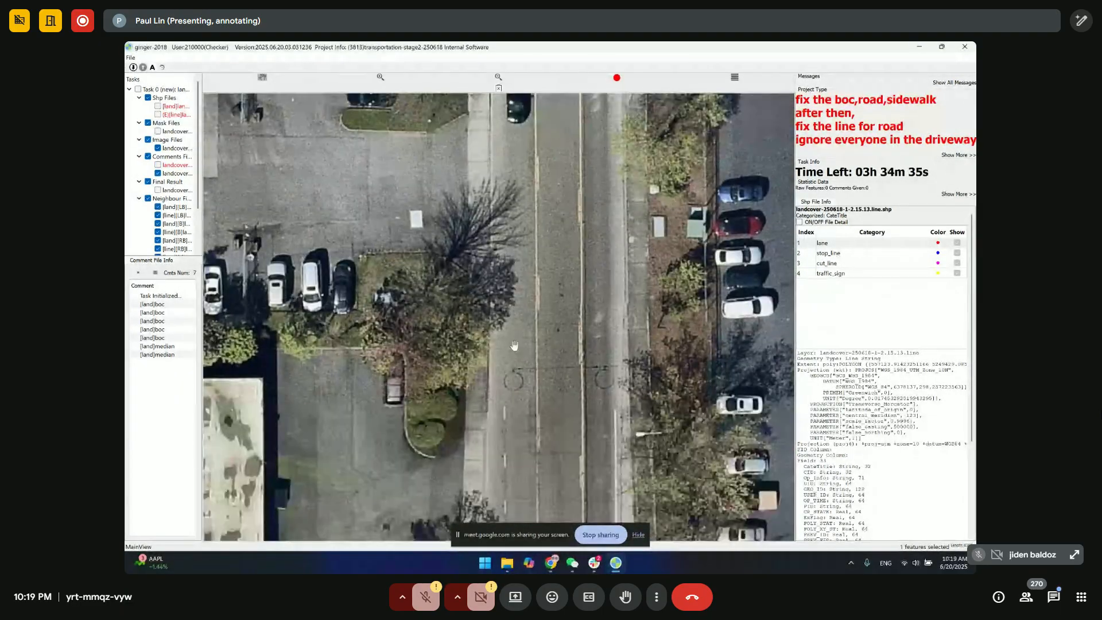
key(c)
click(496, 405)
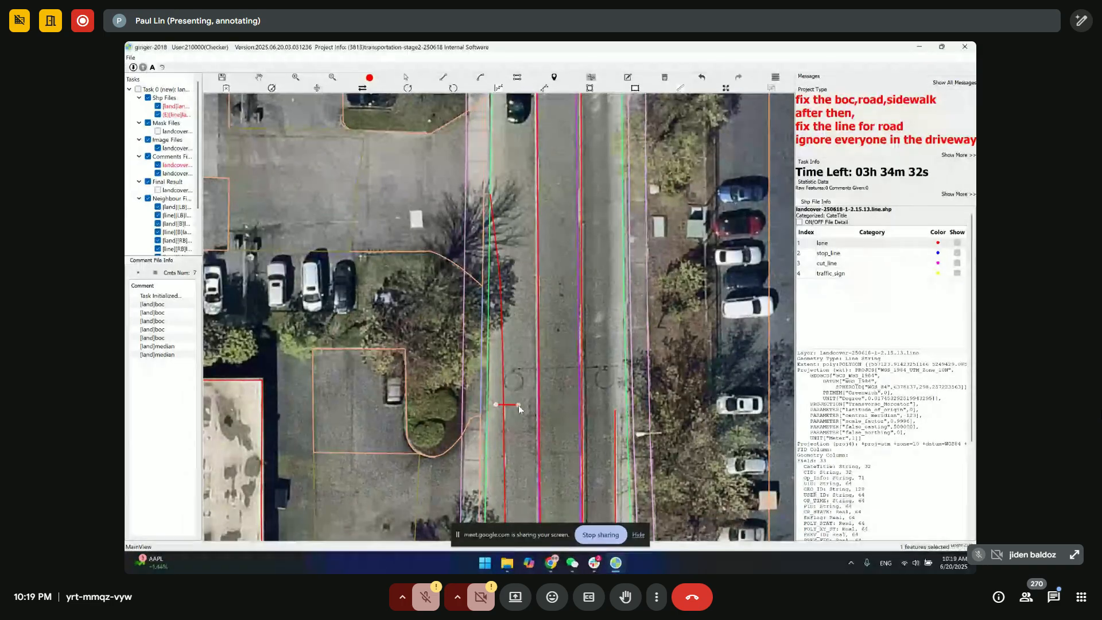
click(493, 411)
click(519, 408)
key(Escape)
click(503, 354)
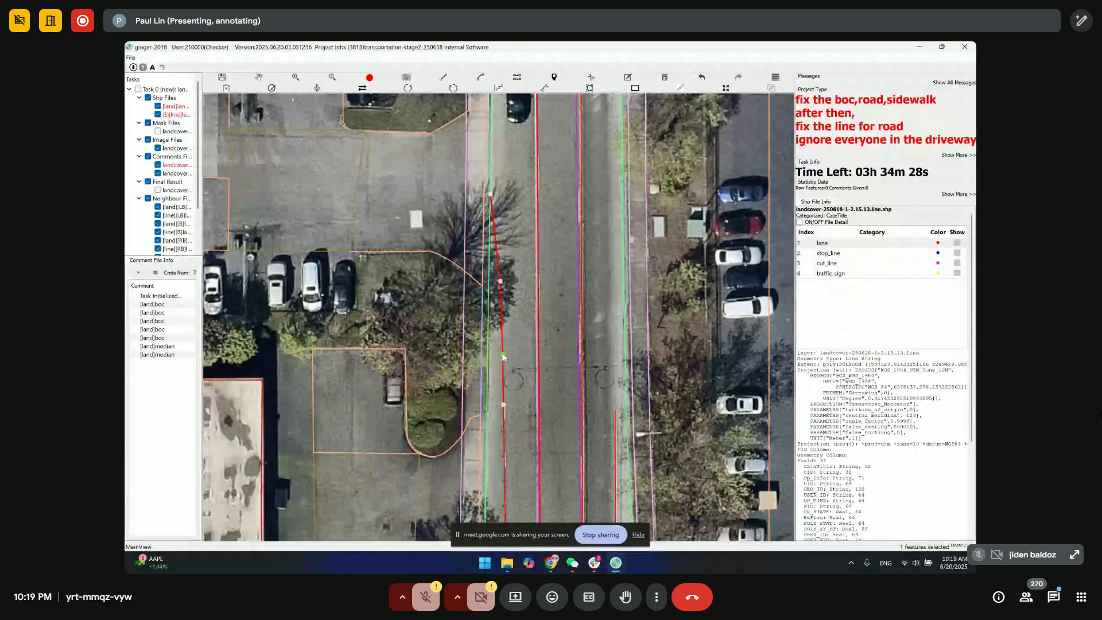
- Delete the cut_line segment across the northern lanes of the intersection's eastern approach
scroll(530, 322, down, 5)
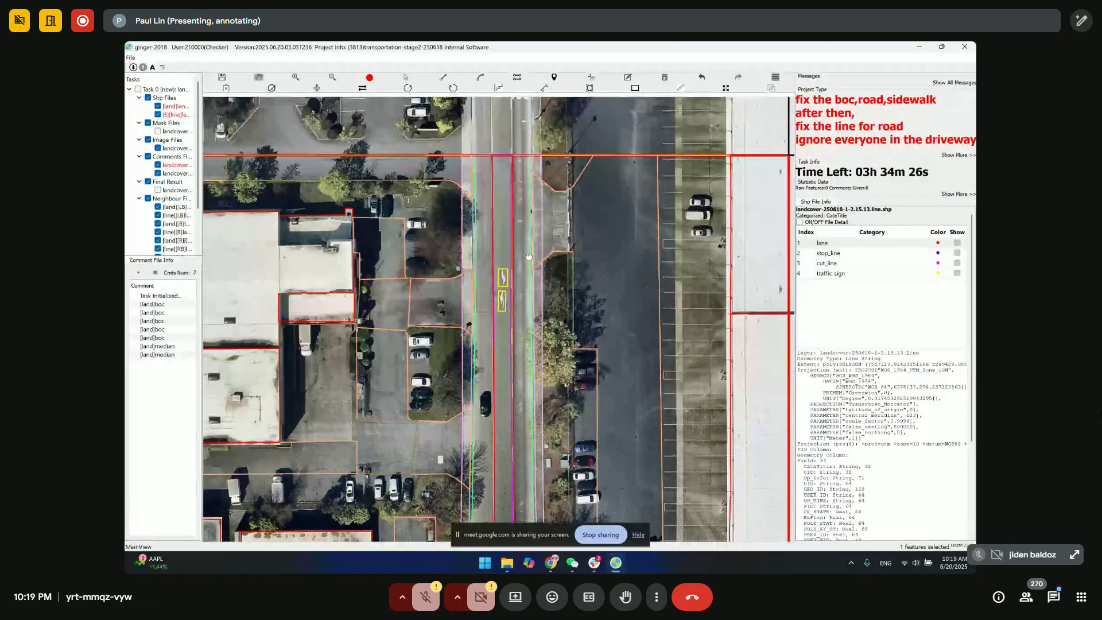
drag(529, 257, 526, 235)
drag(535, 503, 560, 185)
drag(576, 519, 498, 181)
scroll(576, 396, up, 1)
scroll(499, 221, up, 1)
drag(587, 292, 563, 241)
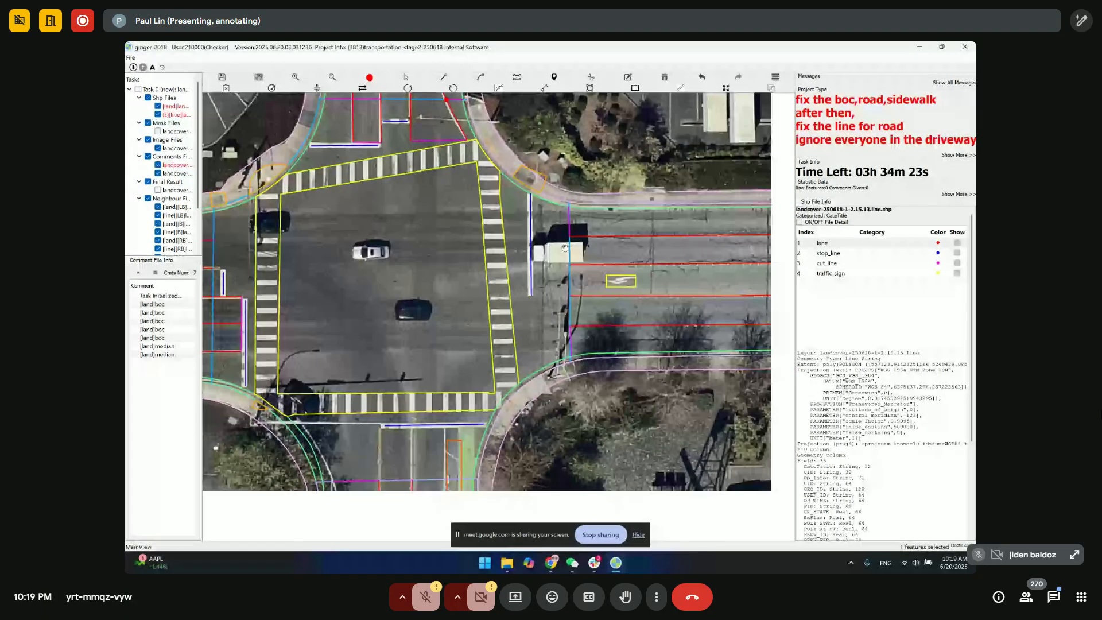
key(space)
key(space)
scroll(567, 267, up, 1)
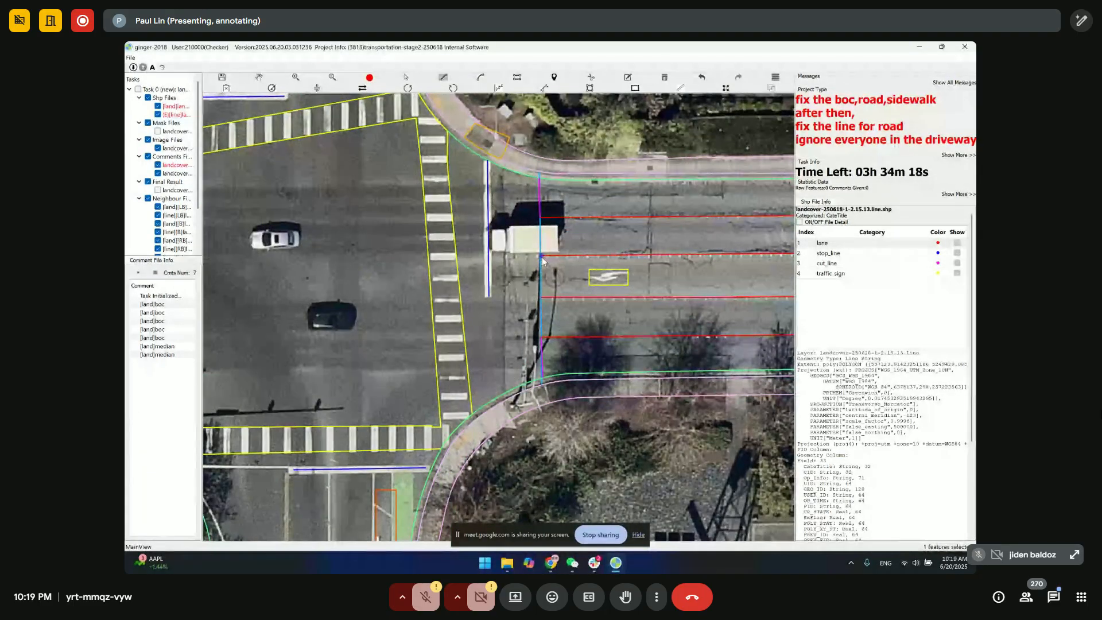
drag(533, 192, 559, 202)
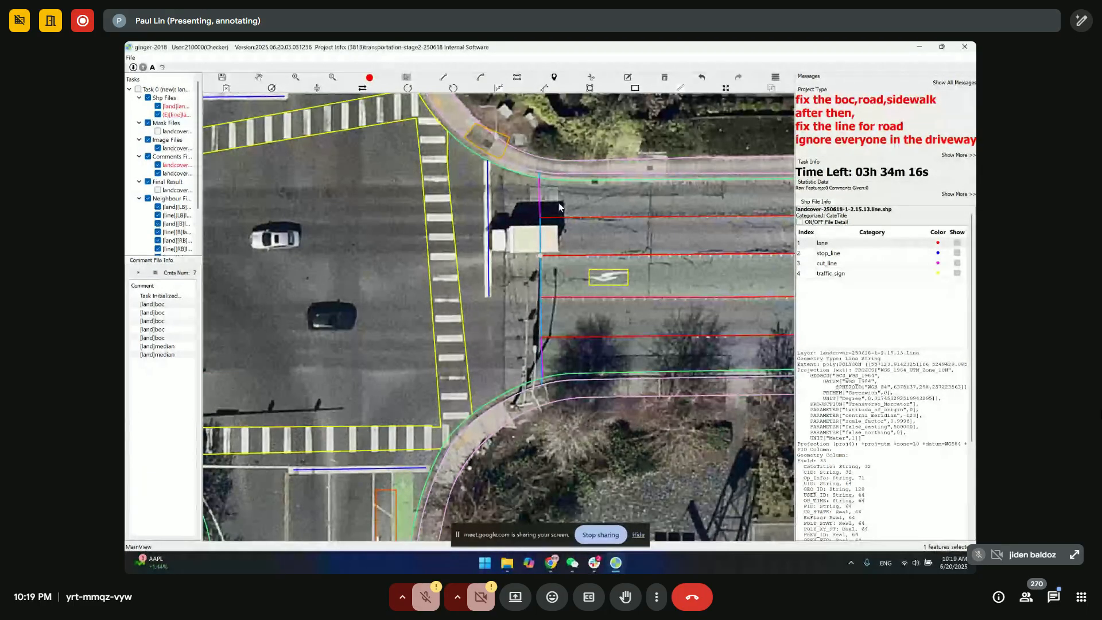
key(Delete)
scroll(566, 230, up, 1)
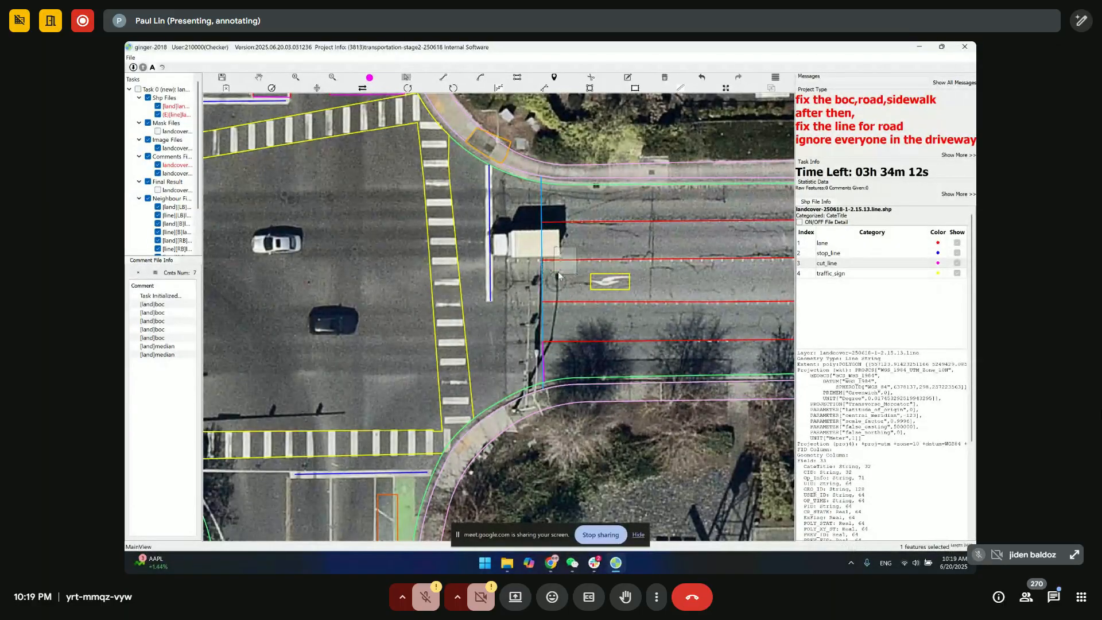
- Extend the eastern approach's second and third lane lines from the north westward, to just short of the stop line
click(542, 261)
drag(542, 260, 506, 261)
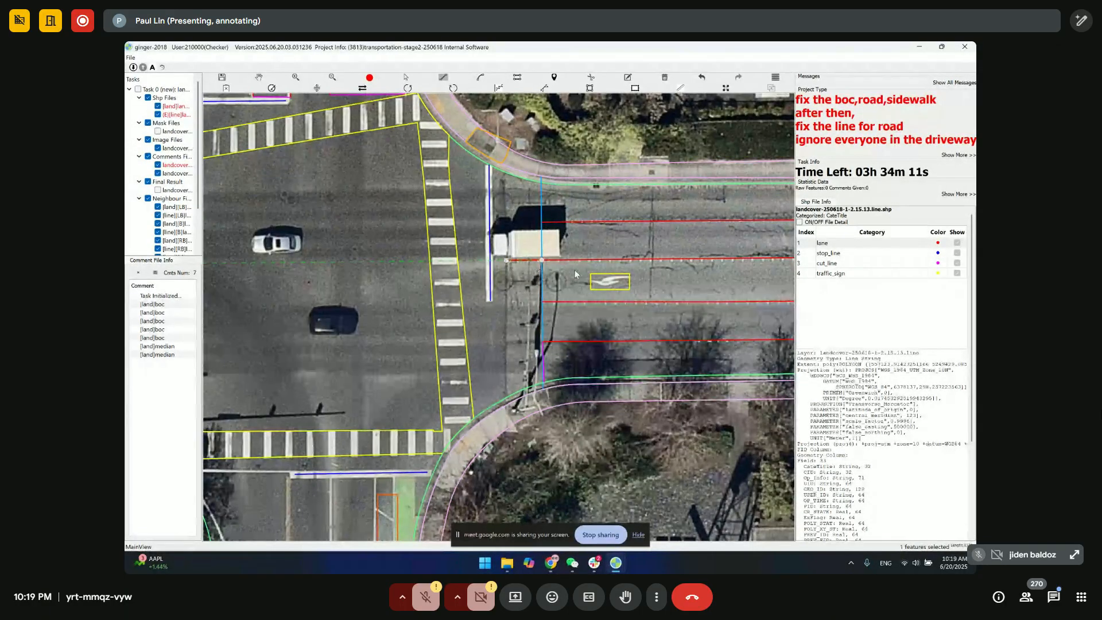
click(543, 302)
drag(543, 302, 508, 302)
- Draw a cut_line joining the extended western ends of the eastern approach's second and third lane lines
click(828, 262)
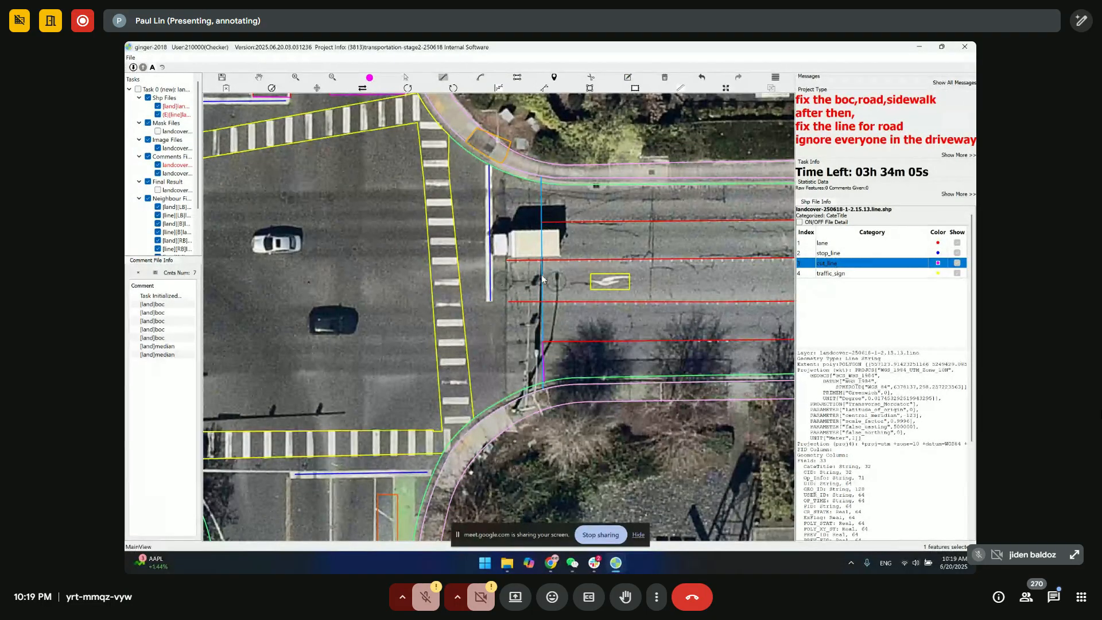
click(506, 261)
double_click(508, 302)
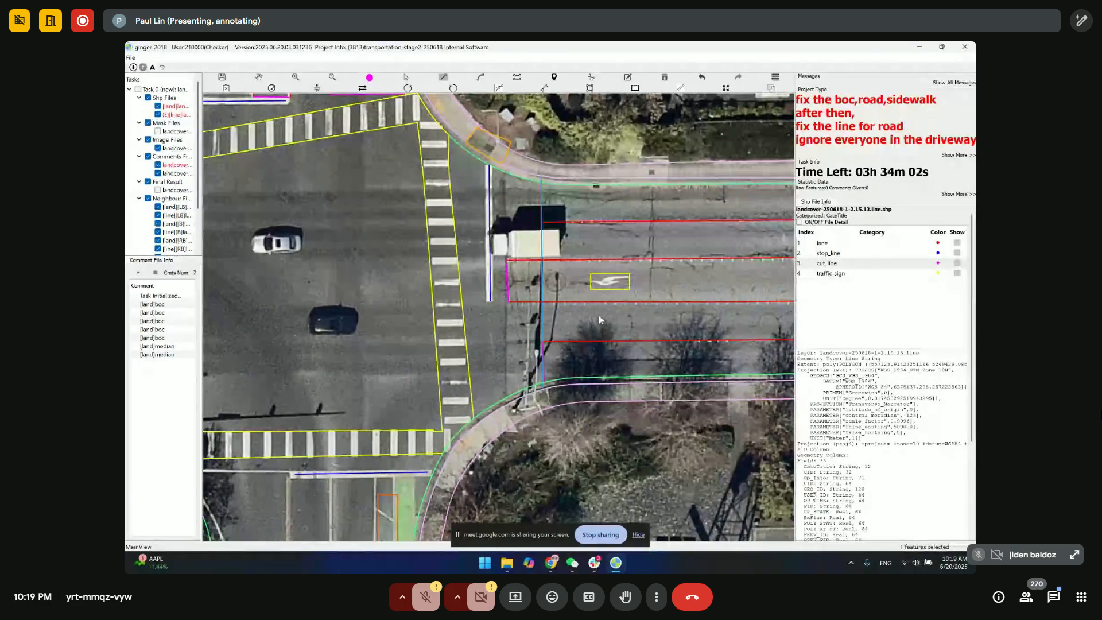
- Extend both lane lines beside the turn arrows on the southern approach northward to the stop line
drag(618, 317, 584, 305)
scroll(618, 297, down, 1)
drag(603, 239, 522, 225)
drag(603, 263, 791, 87)
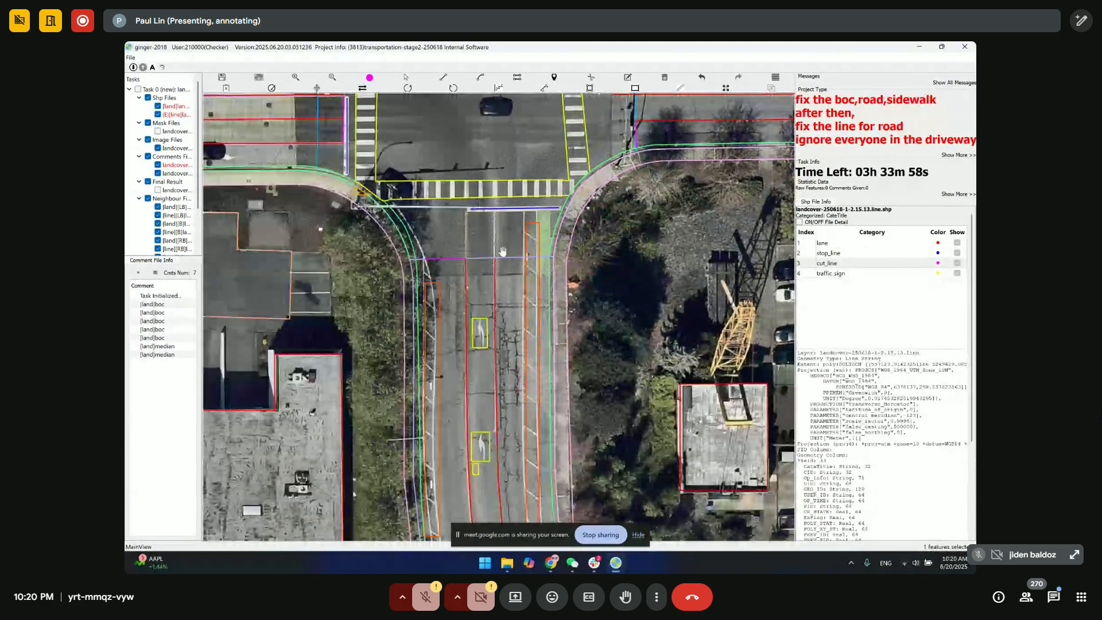
key(space)
scroll(507, 248, up, 1)
key(space)
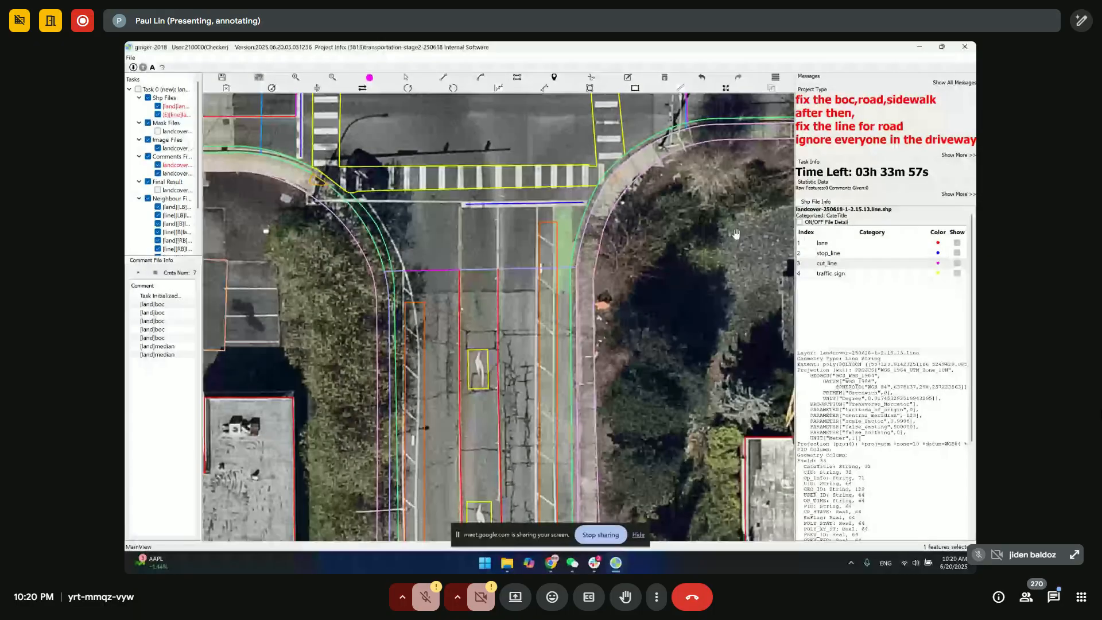
click(835, 246)
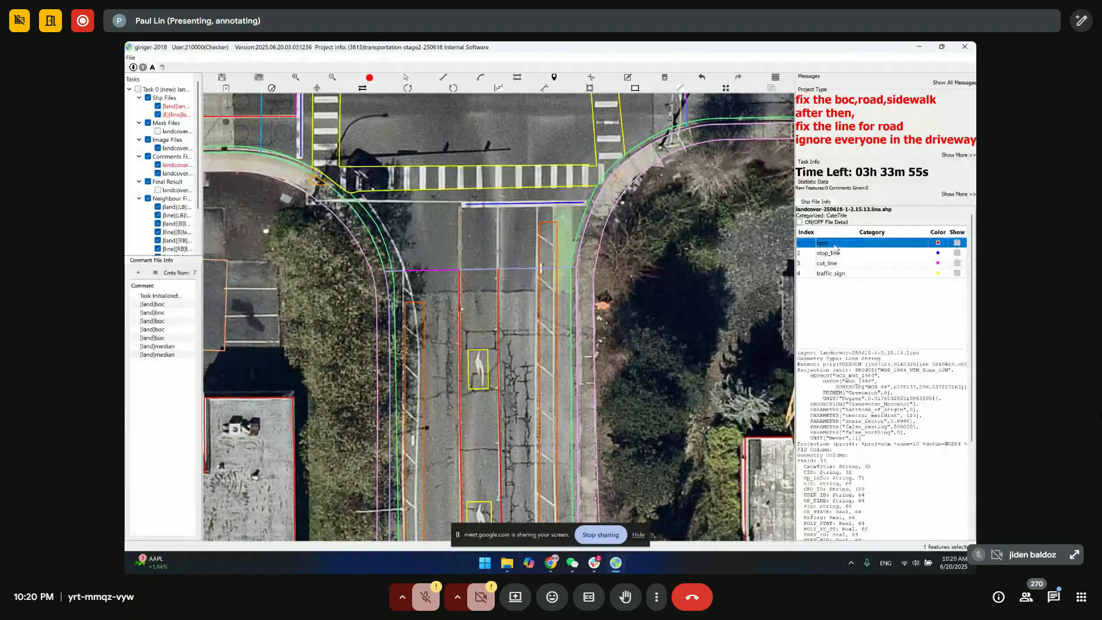
click(498, 270)
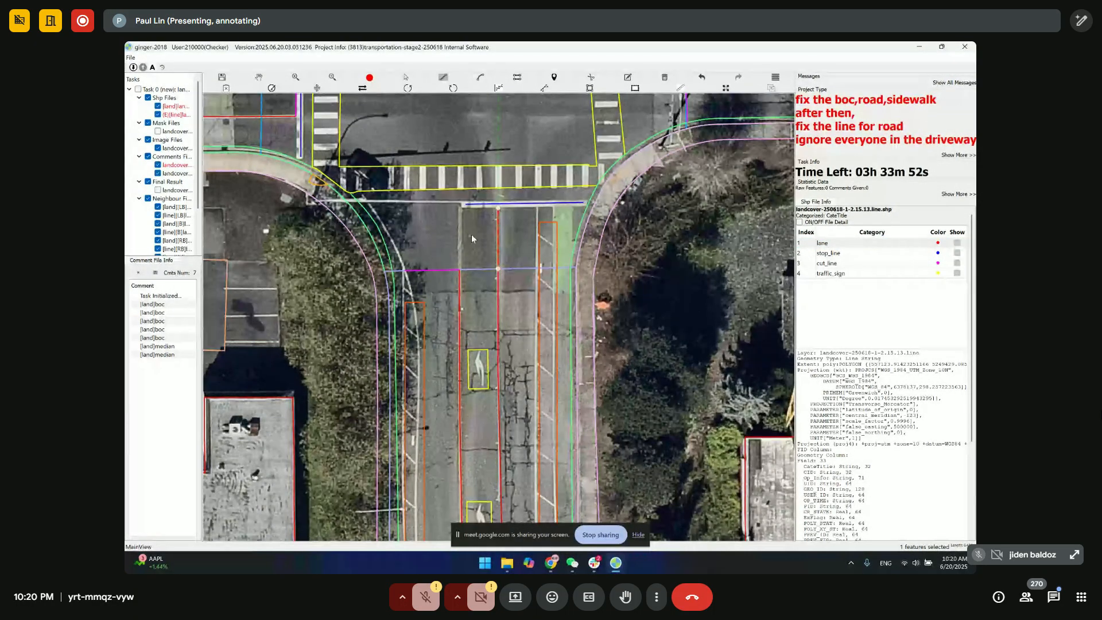
click(459, 269)
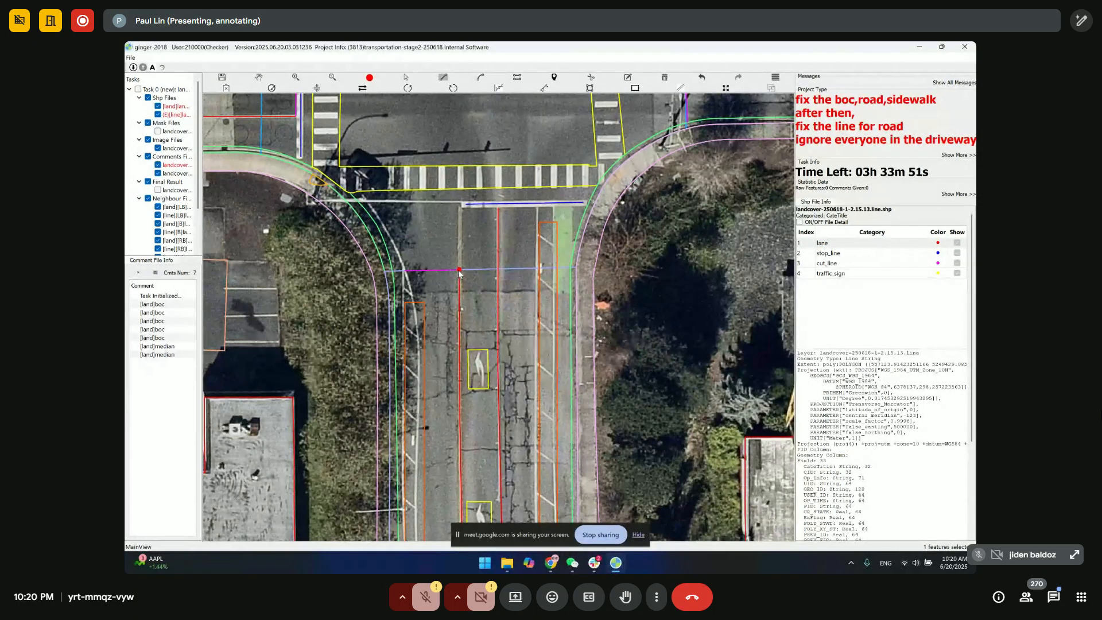
double_click(458, 210)
- Examine the lane lines along the curved southern road down to the edge of the task area
drag(488, 247, 543, 201)
key(space)
key(space)
scroll(542, 241, down, 2)
key(space)
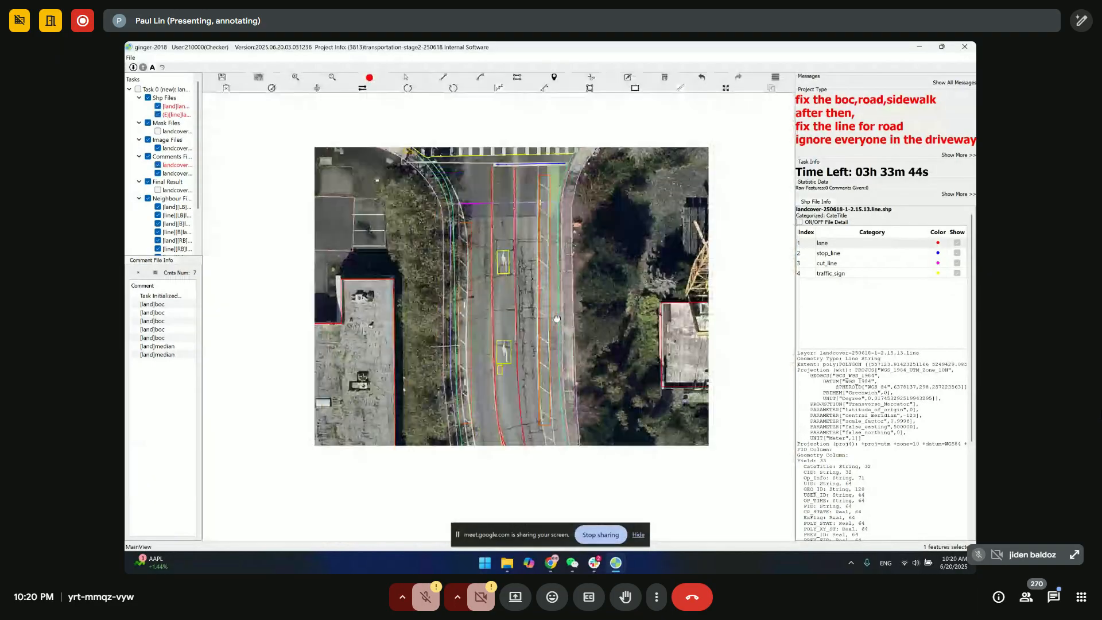
drag(540, 256, 542, 221)
drag(555, 360, 515, 256)
drag(544, 413, 513, 221)
drag(541, 352, 479, 233)
drag(616, 383, 599, 326)
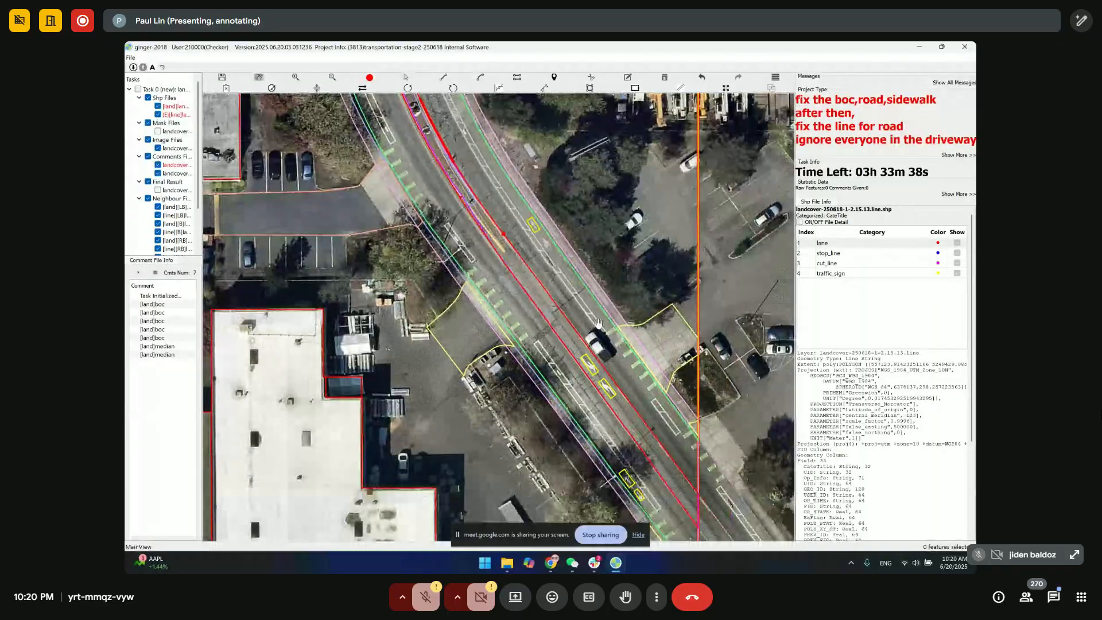
- Draw a cut_line between the northern ends of the southern approach's two extended lane lines, just below the stop line
drag(543, 123, 543, 287)
drag(539, 96, 539, 263)
scroll(522, 212, up, 1)
scroll(522, 212, up, 1)
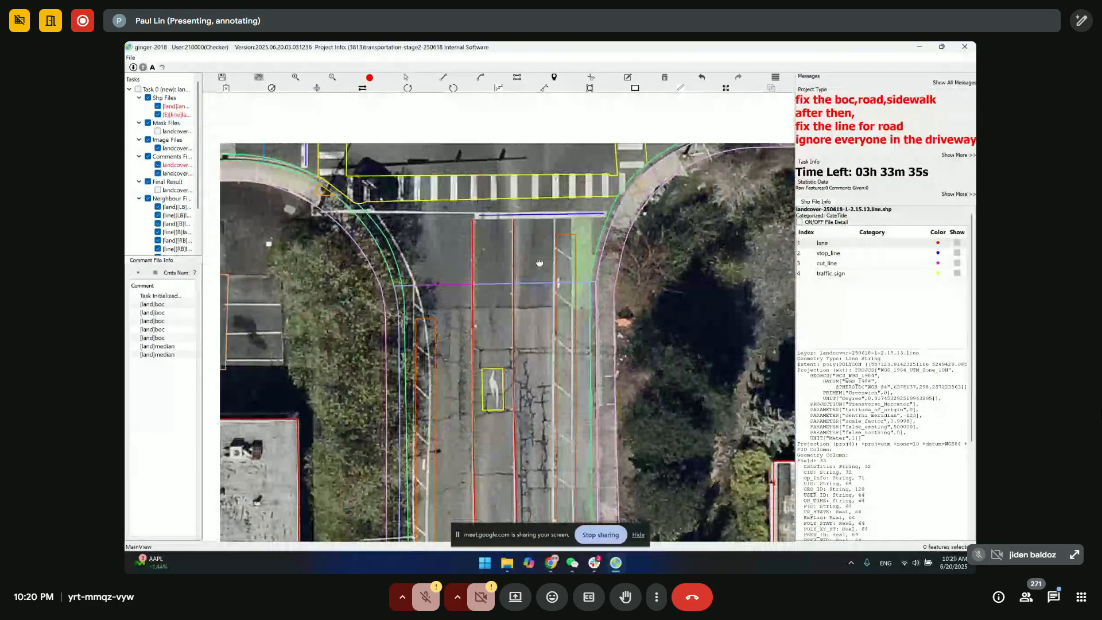
click(819, 263)
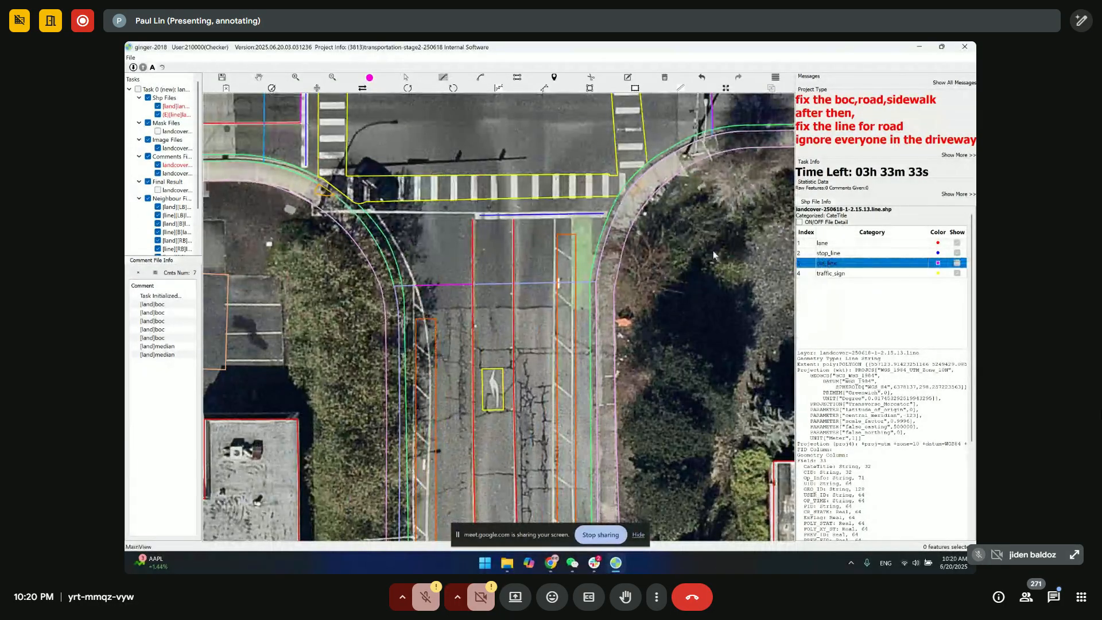
click(472, 221)
- Mark the hatched strip along the southern road's eastern side with a "lane line" comment
drag(563, 268, 526, 488)
scroll(511, 151, down, 1)
key(e)
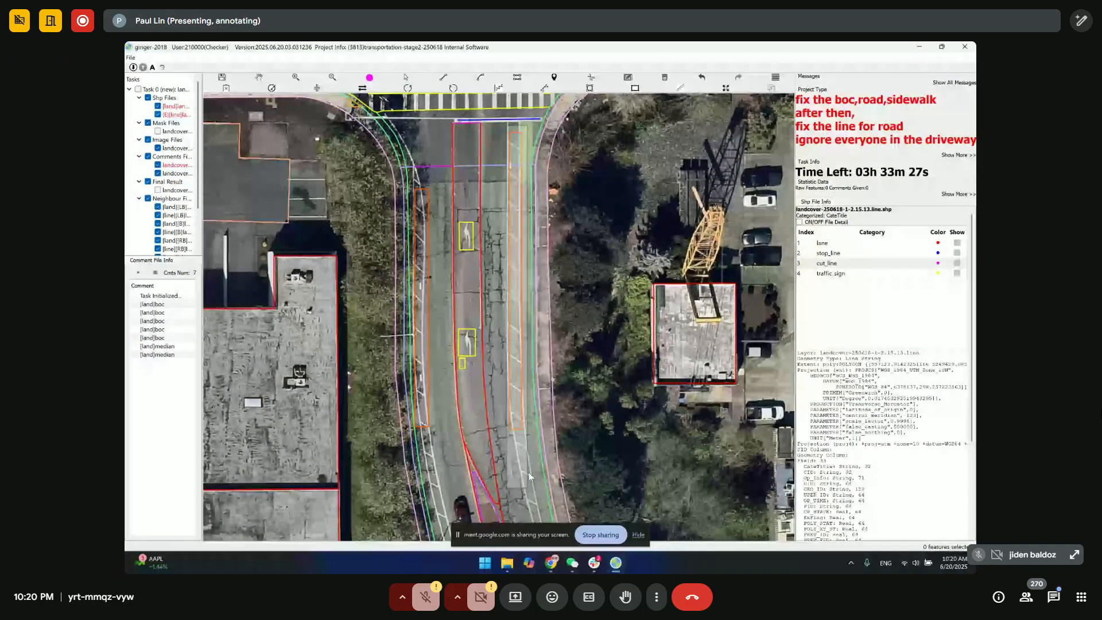
click(560, 347)
click(603, 389)
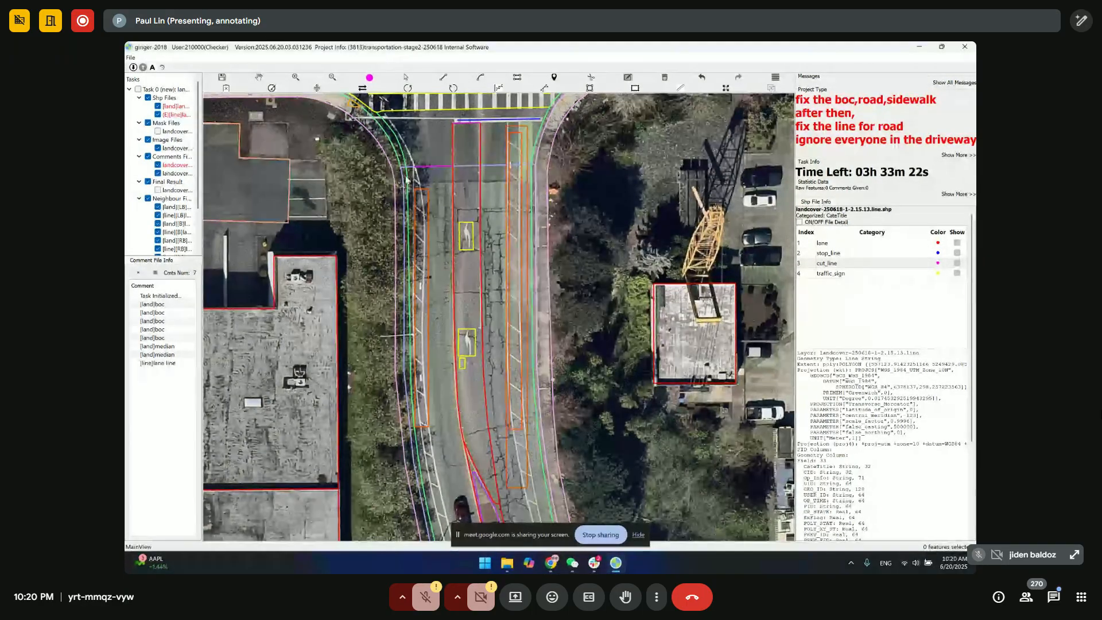
- Add another "lane line" comment over the hatched strip along the southern road's western side
drag(426, 469, 428, 473)
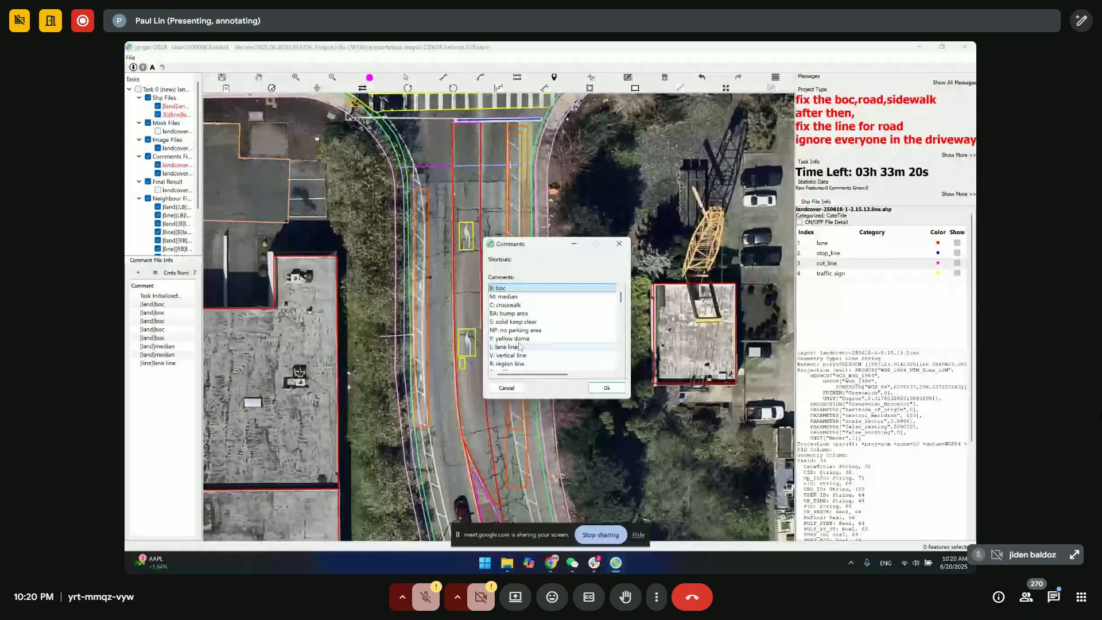
click(563, 347)
click(606, 388)
- Switch editing from the line shapefile to the land shapefile, landcover-250618-1-2.15.13.shp
scroll(520, 329, down, 3)
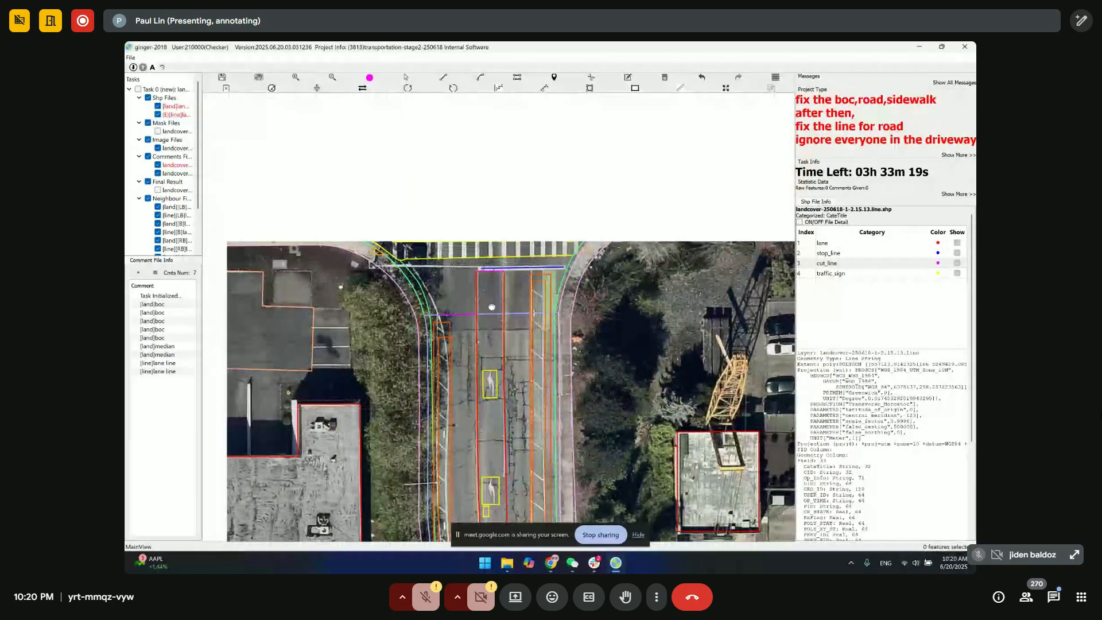
scroll(520, 329, up, 3)
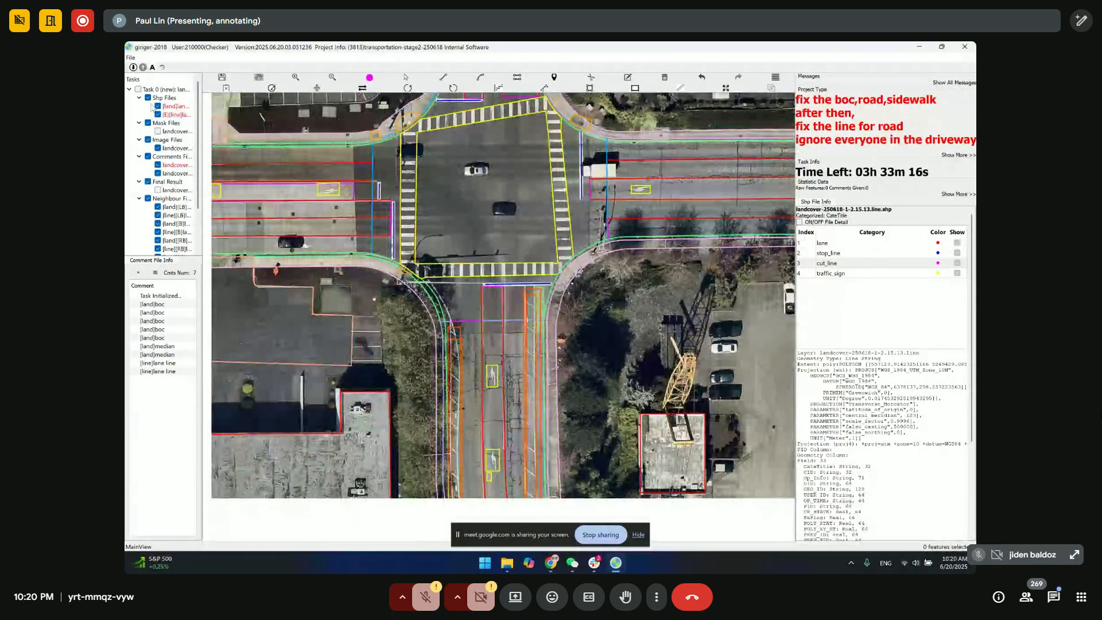
right_click(166, 107)
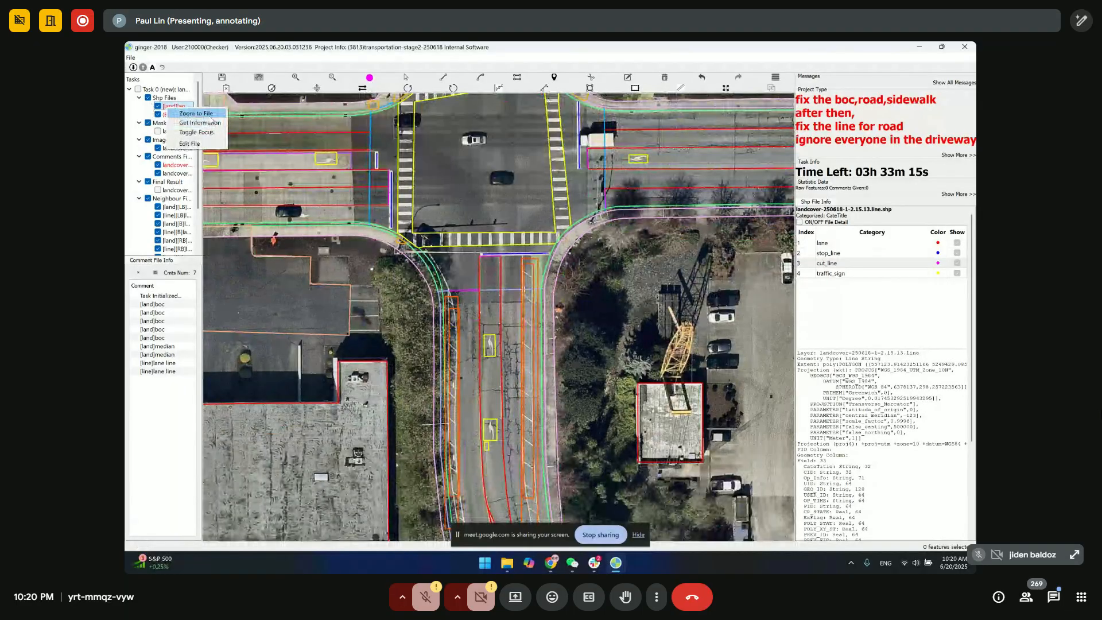
click(189, 144)
key(Return)
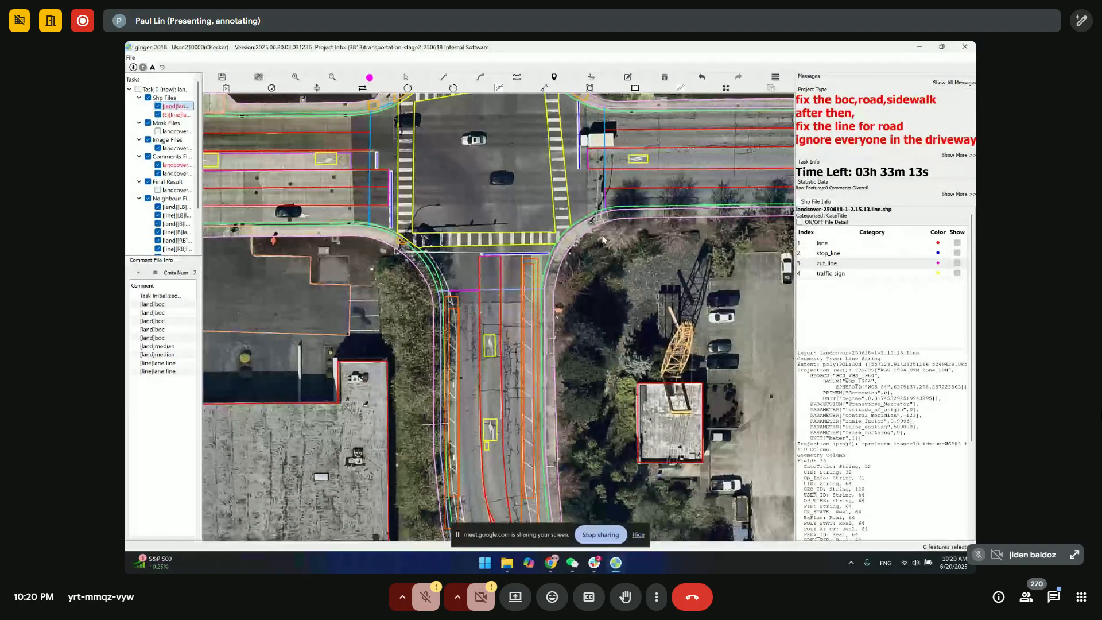
drag(523, 287, 501, 187)
scroll(513, 203, up, 2)
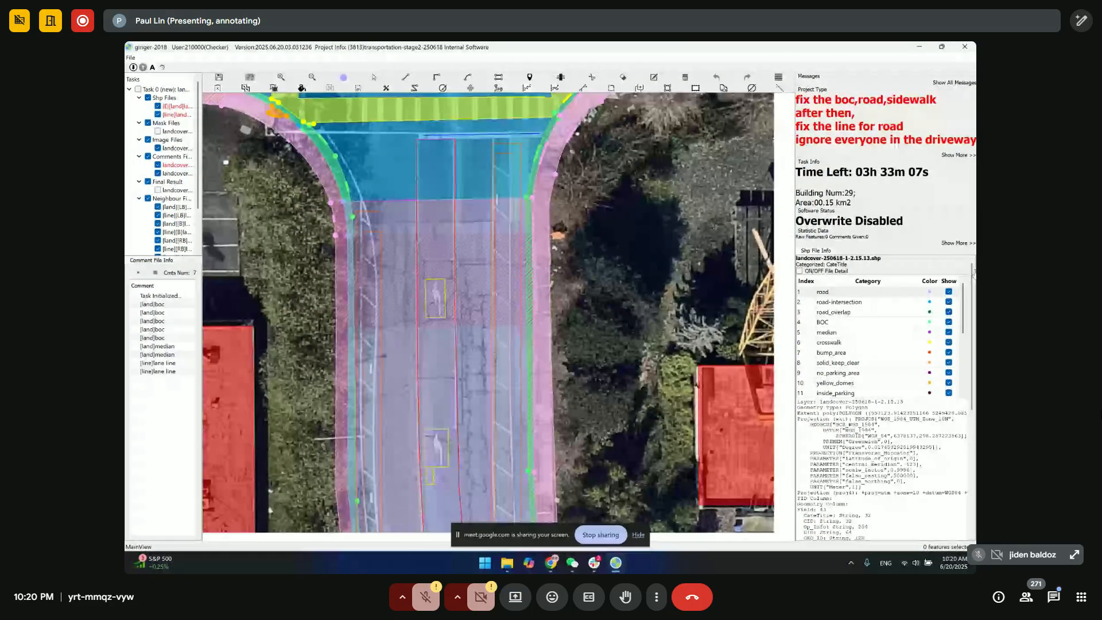
- Hide the road and road-intersection categories as well as the comment files to expose the southern road's markings
click(949, 302)
drag(507, 253, 519, 196)
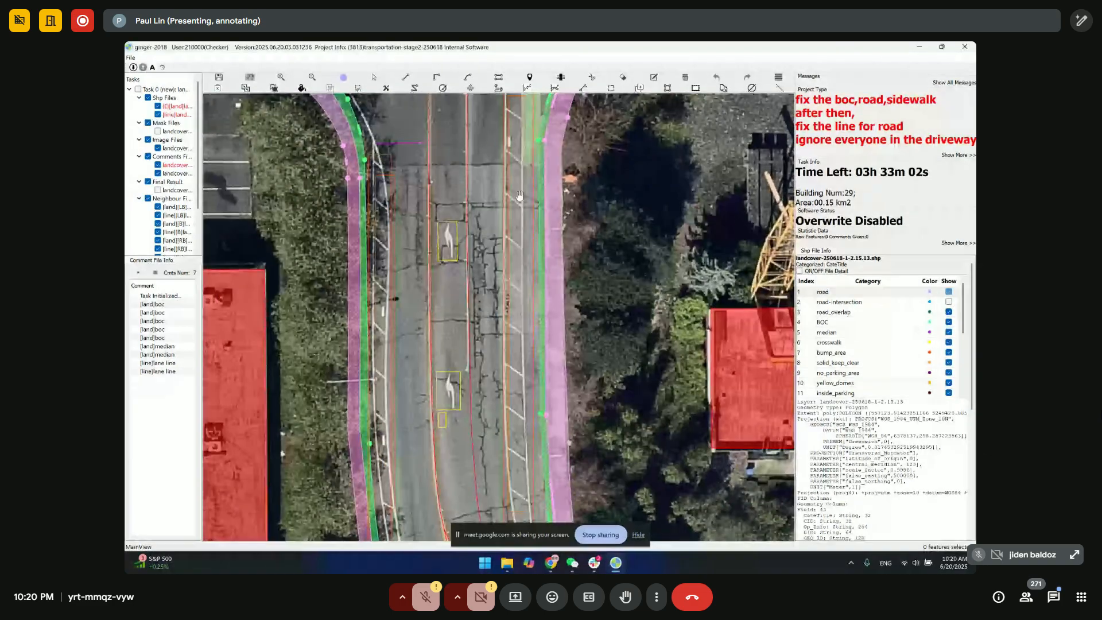
scroll(495, 239, down, 1)
click(148, 157)
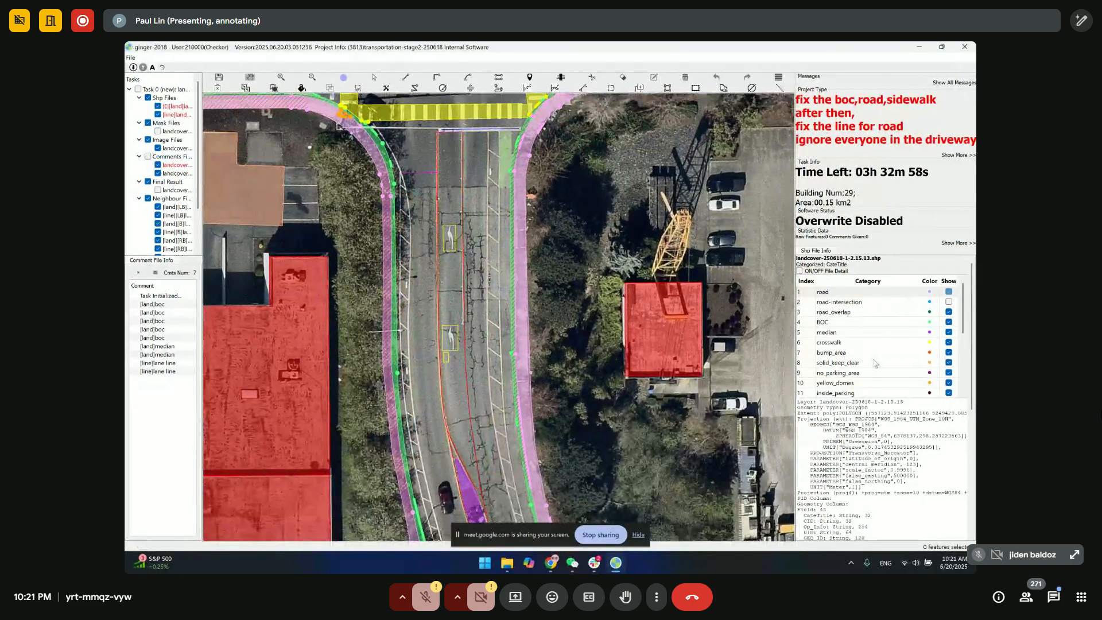
- Start a median polygon at the southern stop line and trace the inner edge of the eastern hatched strip southward
click(832, 333)
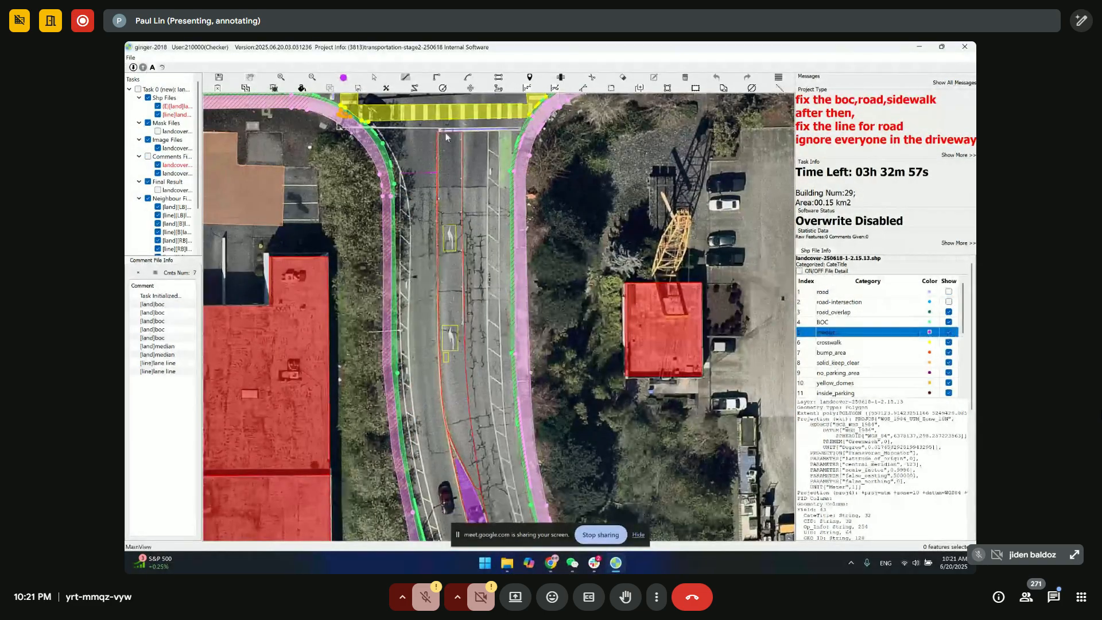
click(494, 130)
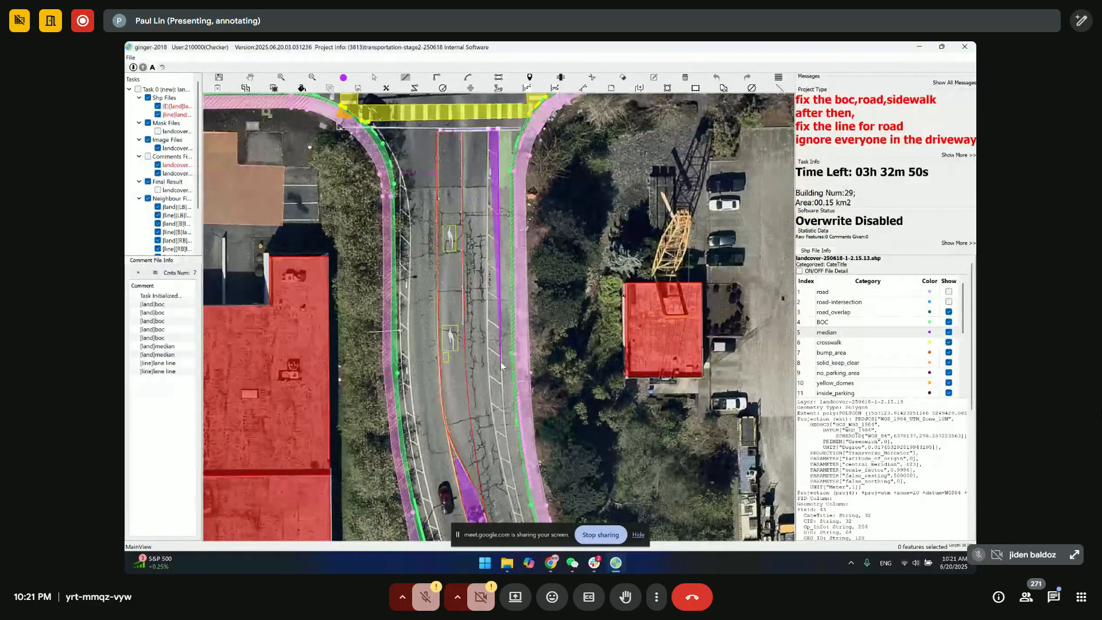
scroll(505, 378, down, 5)
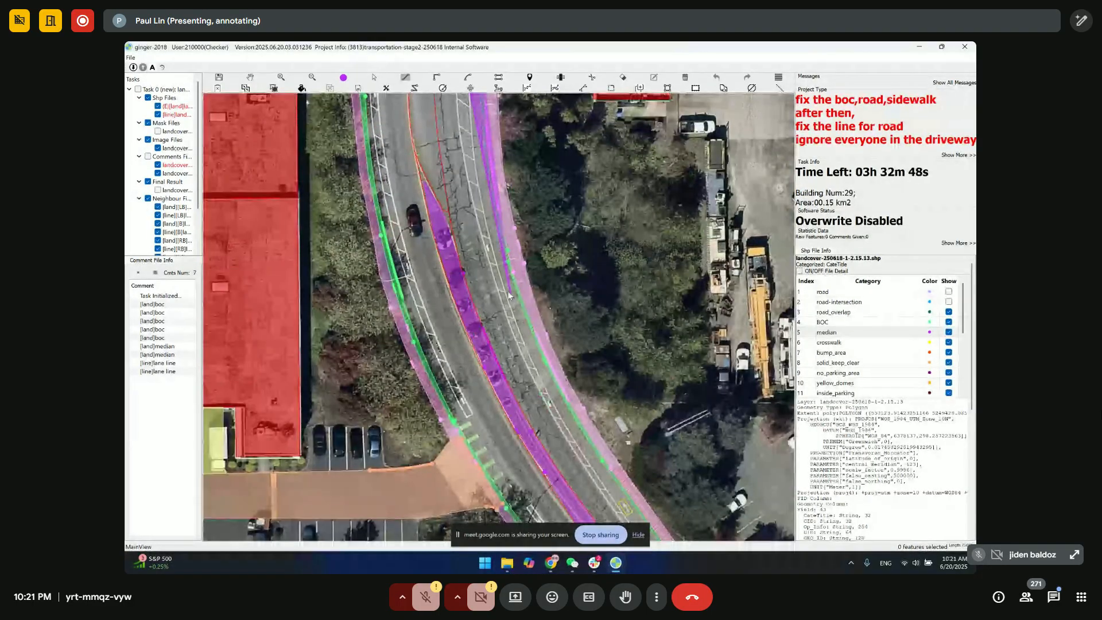
drag(568, 411, 460, 315)
- Continue the median outline along the southern road's eastern hatched strip down to the strip's southern tip beside the driveway
key(a)
click(454, 309)
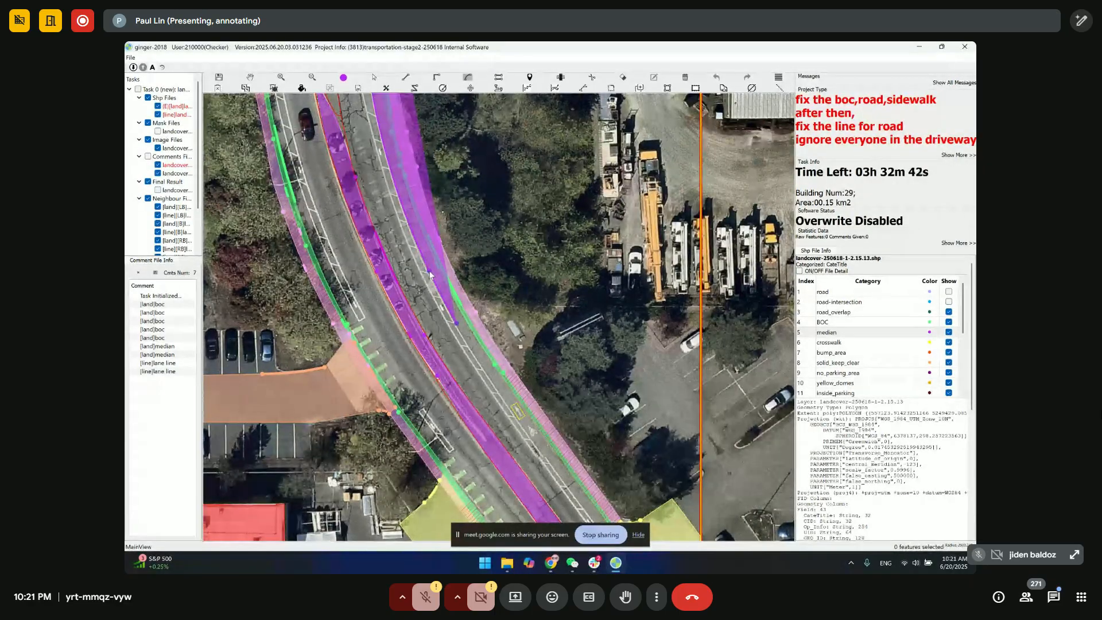
click(430, 273)
key(l)
drag(576, 445, 468, 228)
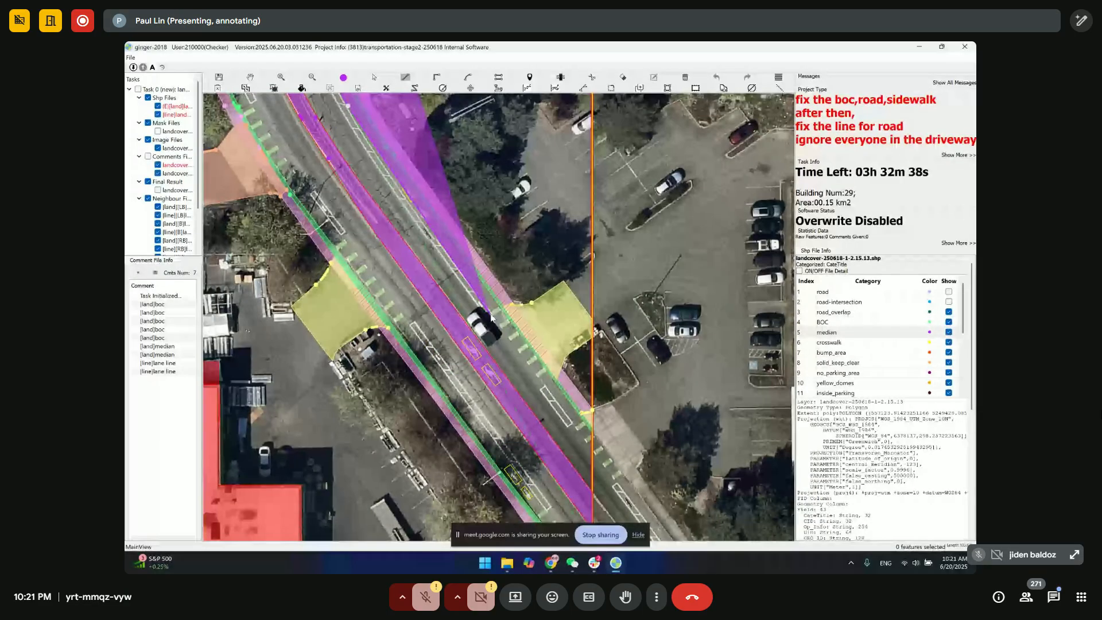
drag(485, 318, 524, 370)
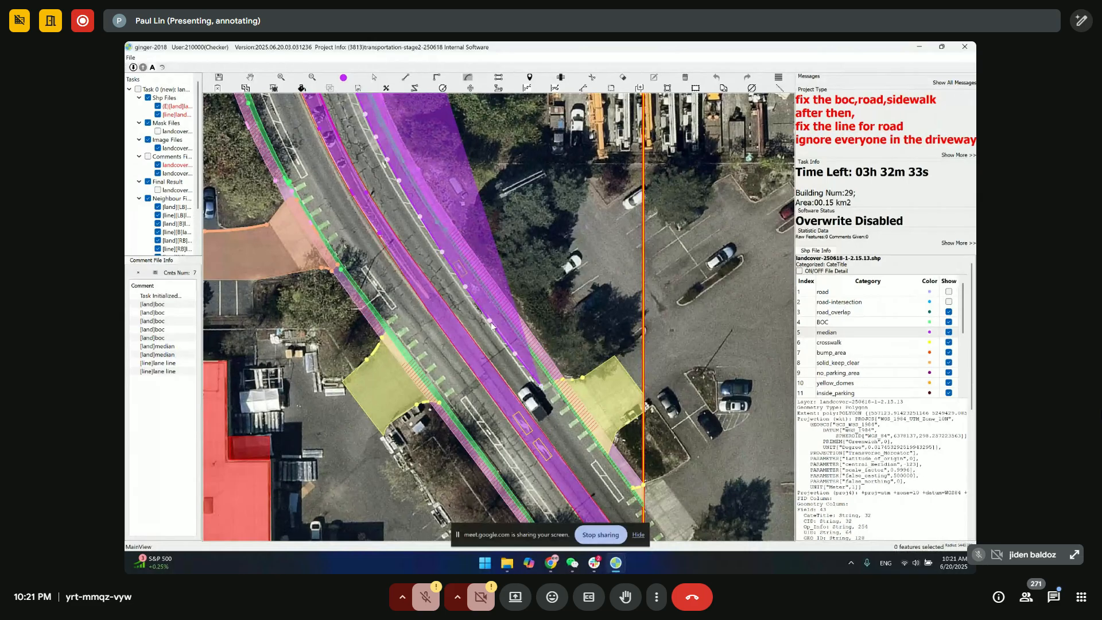
scroll(535, 395, up, 2)
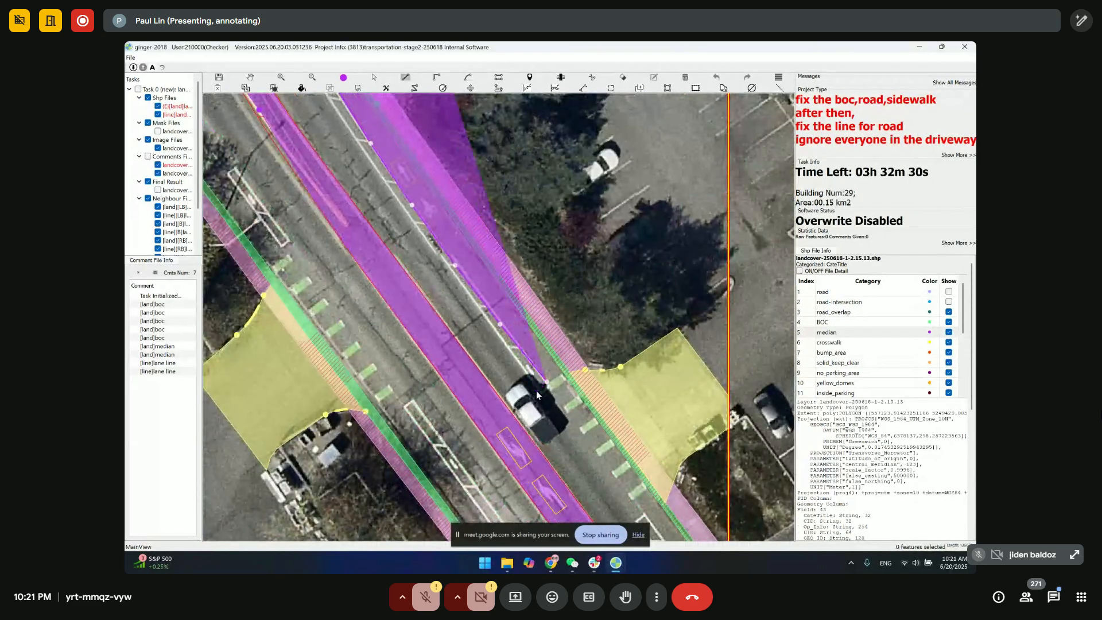
- Trace the opposite edge of the eastern hatched strip back northward with straight and curved segments
drag(385, 188, 581, 428)
scroll(521, 352, down, 1)
scroll(543, 353, down, 1)
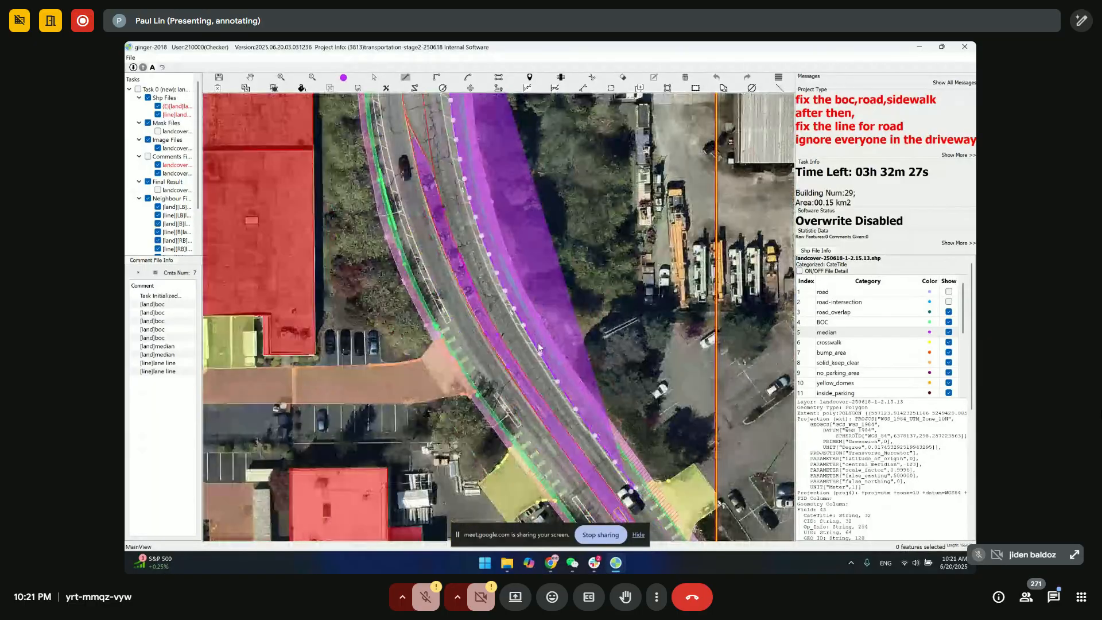
drag(539, 348, 572, 445)
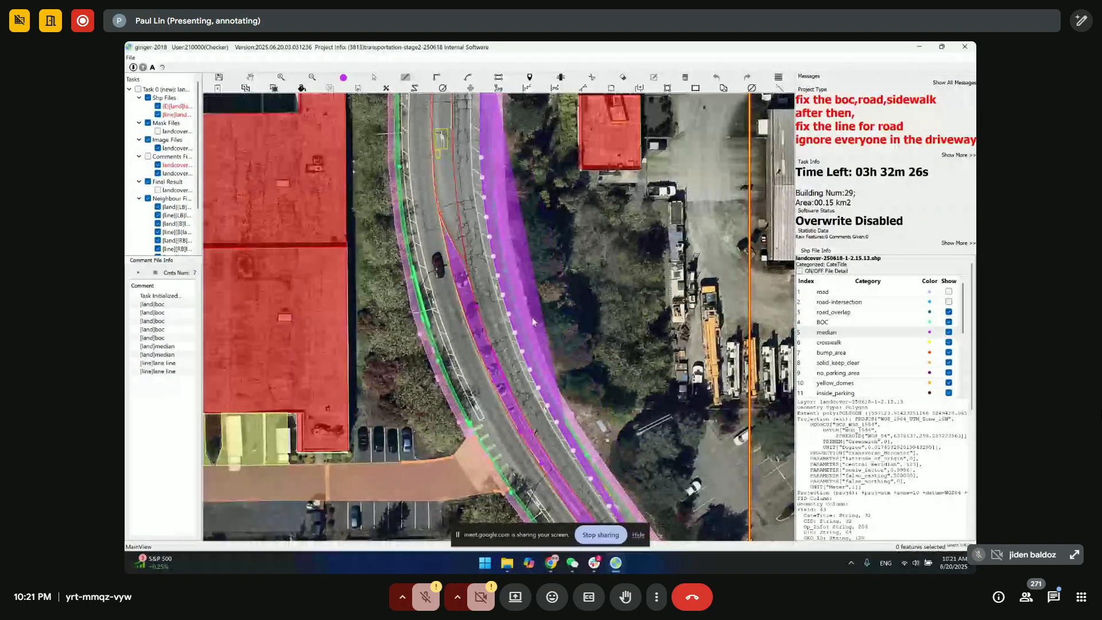
click(470, 137)
click(472, 187)
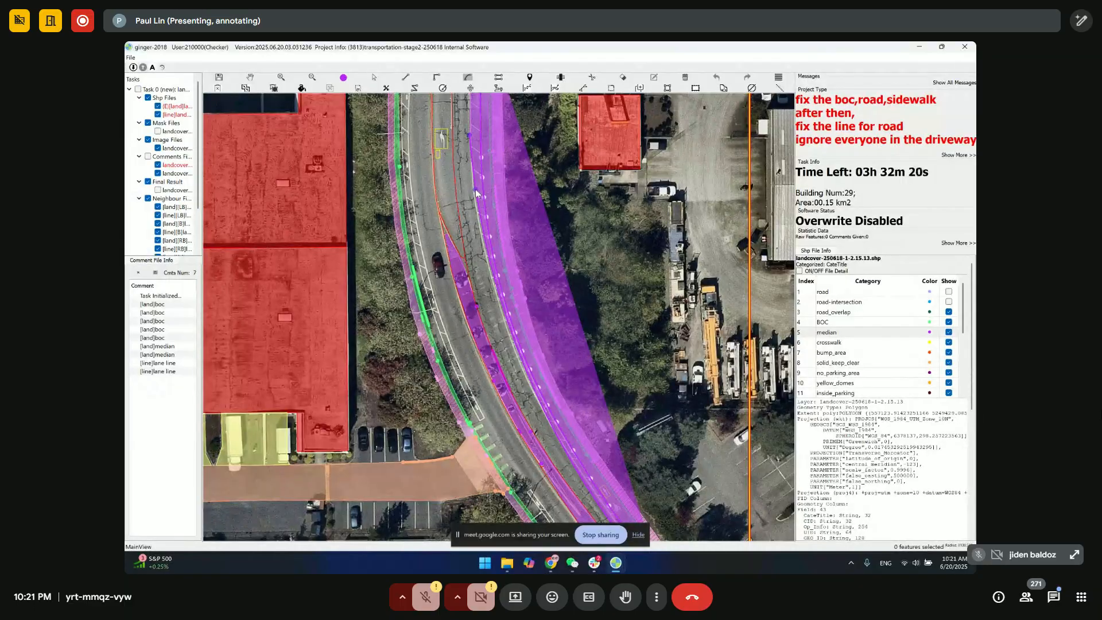
drag(597, 504, 535, 294)
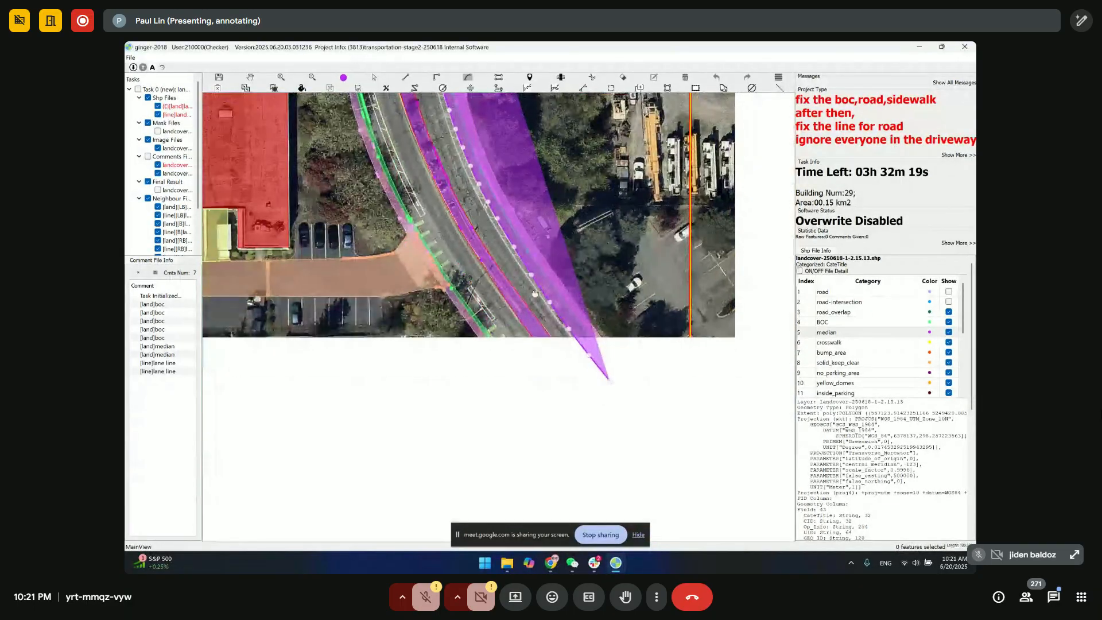
scroll(609, 398, up, 2)
key(l)
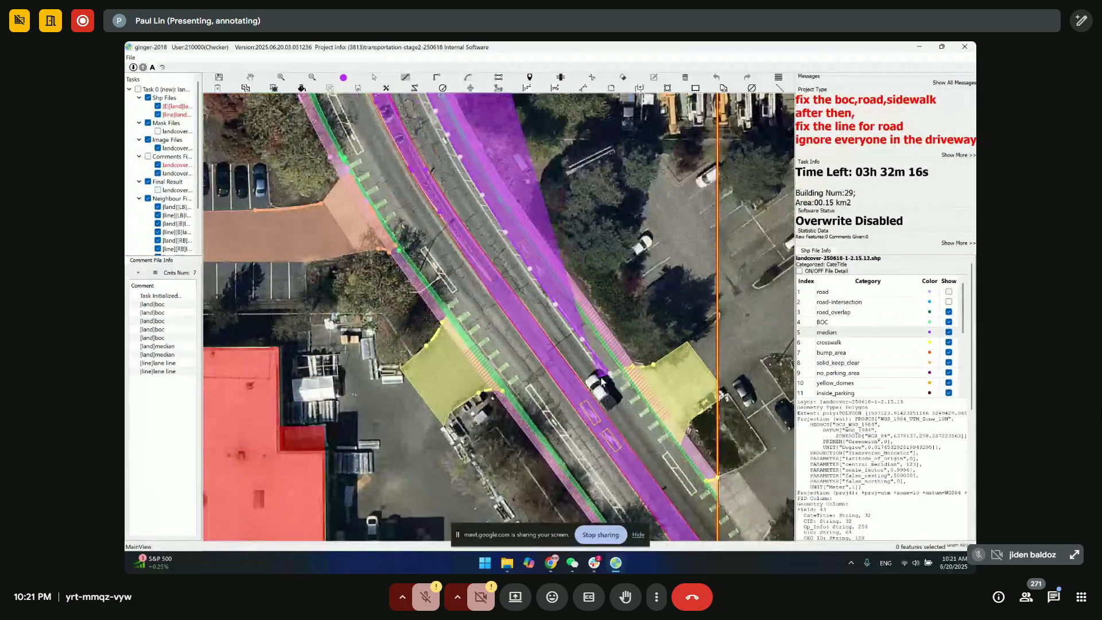
drag(600, 381, 653, 488)
key(a)
click(492, 211)
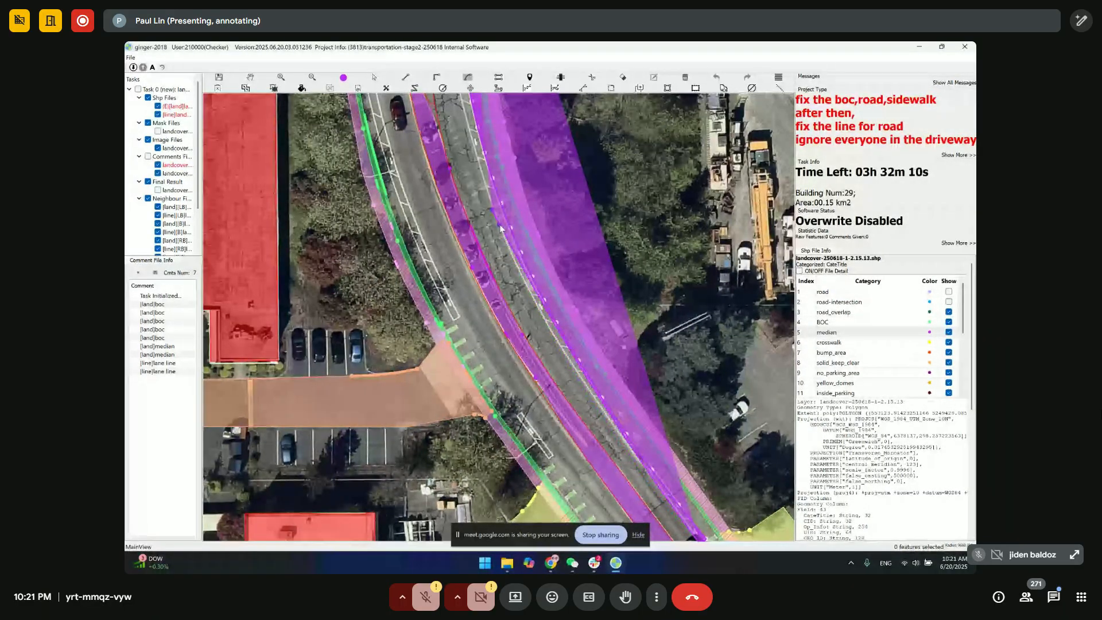
- Extend the traced edge north to the southern stop line and finish the median polygon there
drag(472, 108, 566, 382)
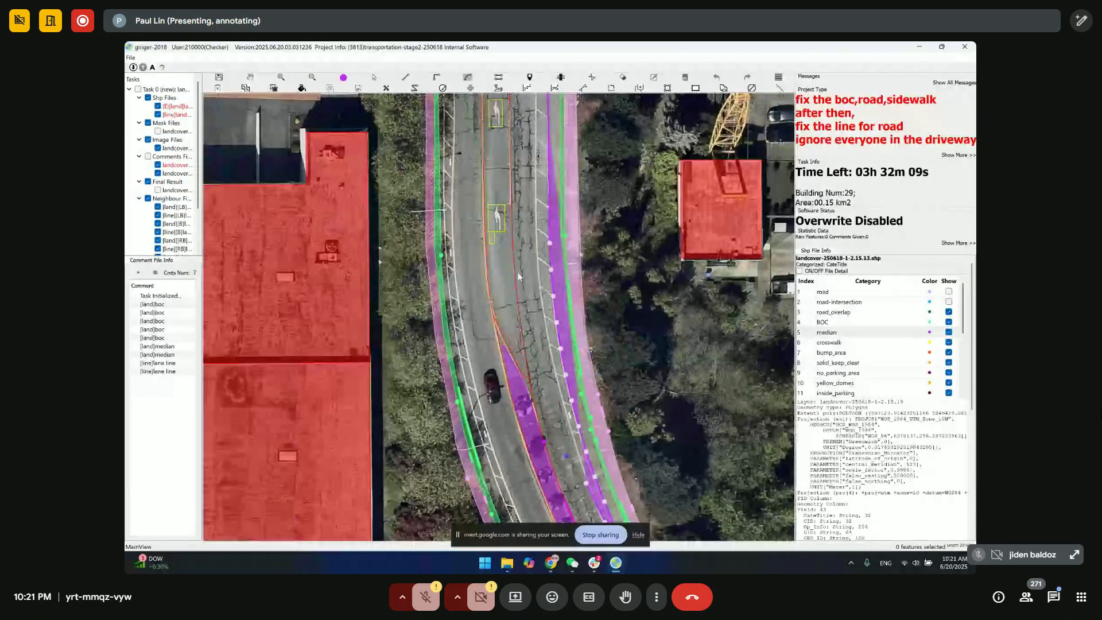
drag(535, 97, 535, 262)
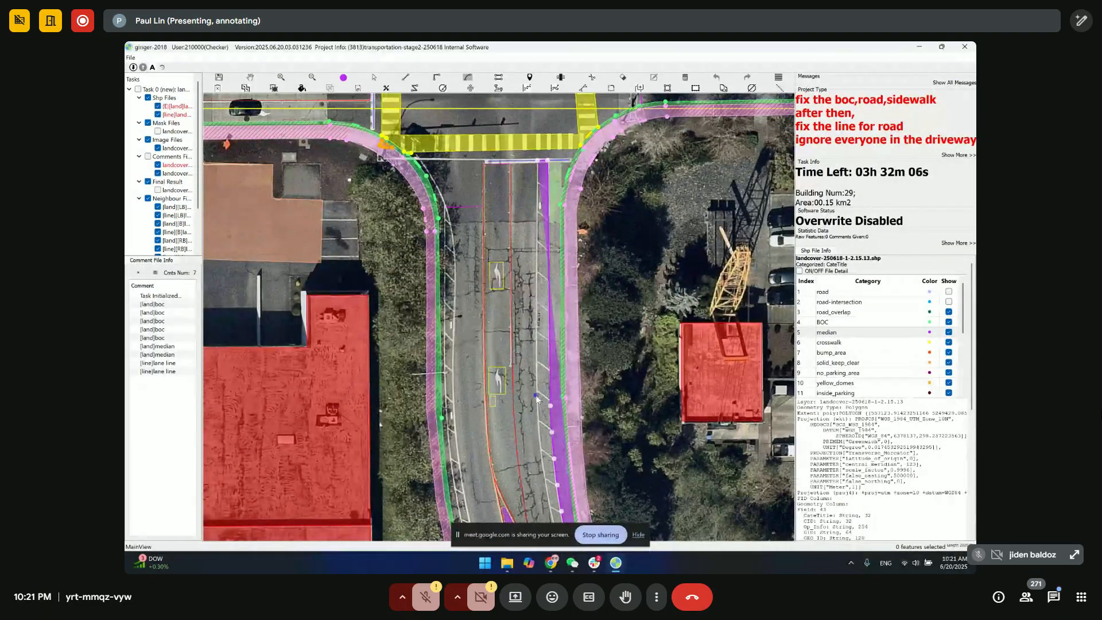
click(538, 423)
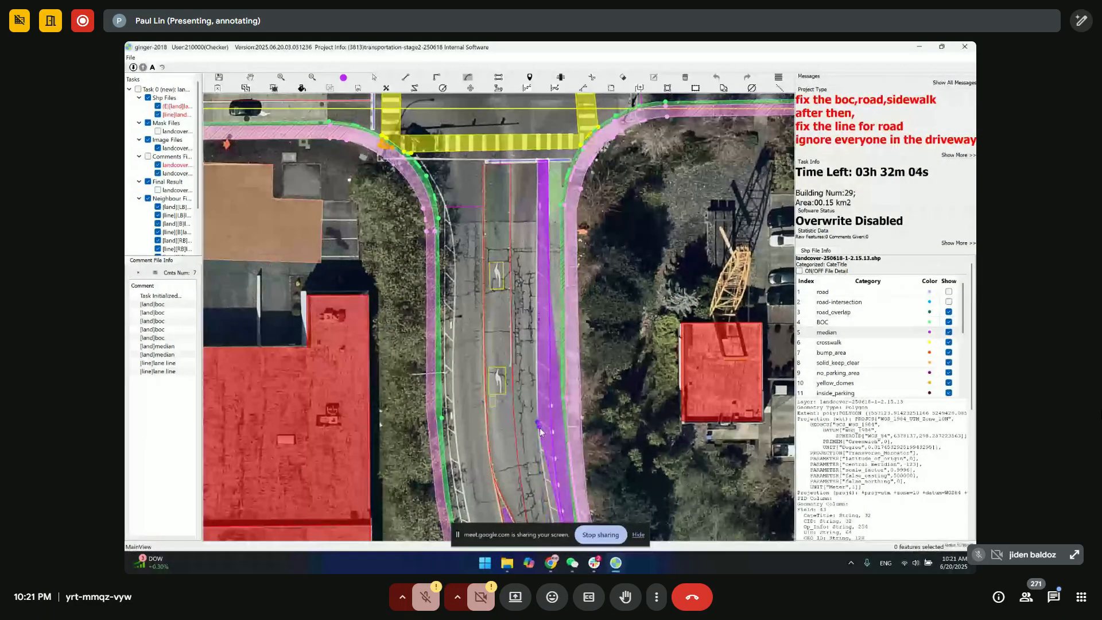
key(l)
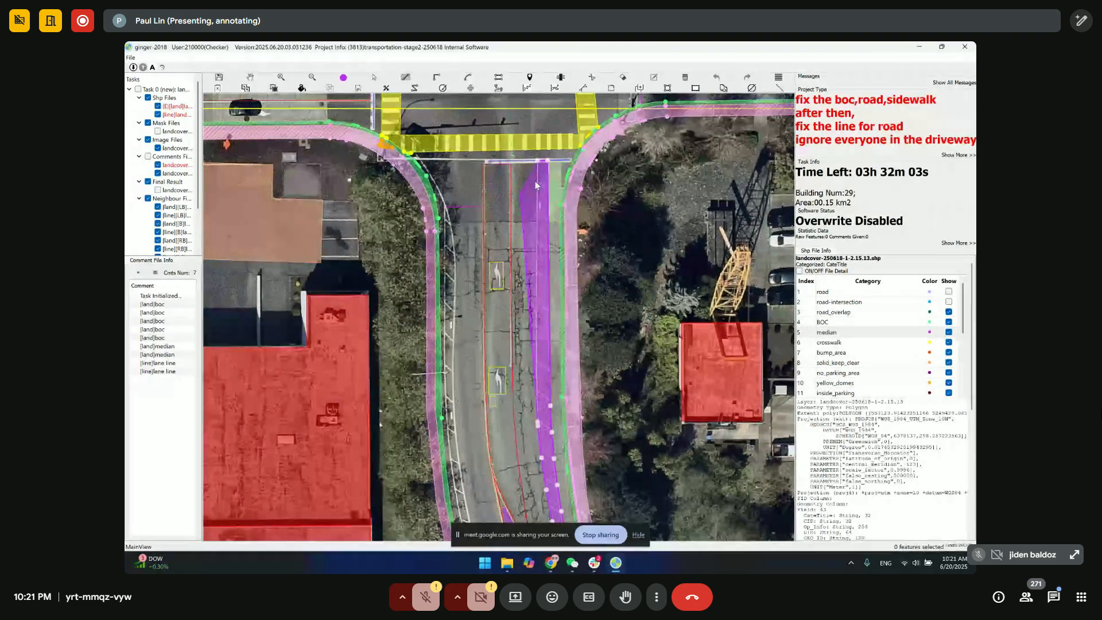
double_click(537, 181)
key(space)
- Examine the new median polygon along the eastern hatched strip, comparing it with the bare imagery
drag(547, 413, 547, 330)
drag(554, 397, 496, 206)
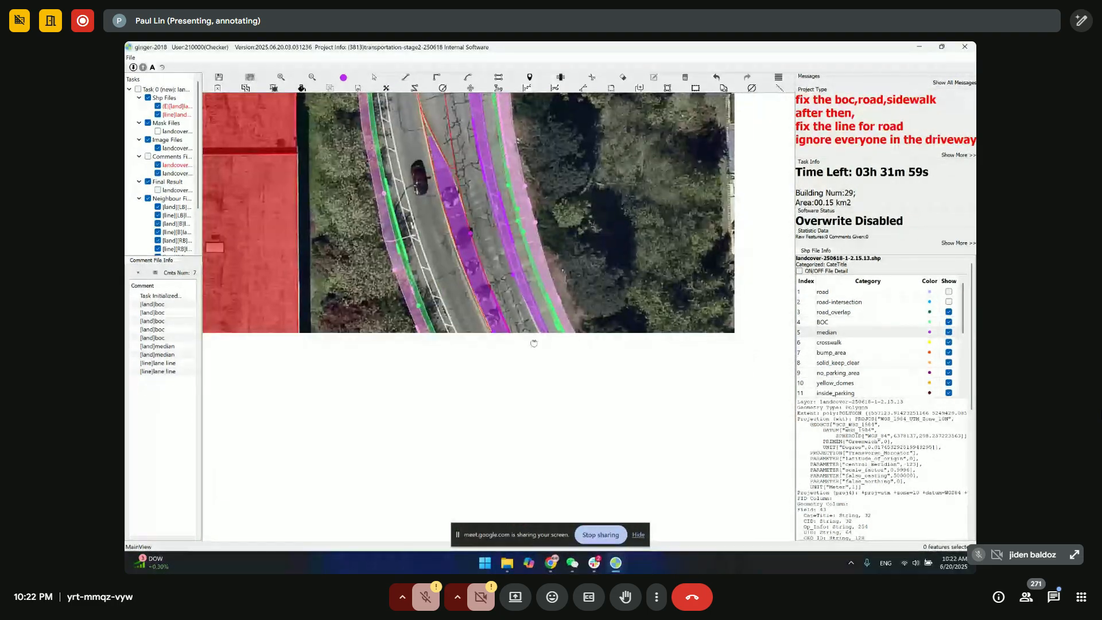
drag(519, 418, 463, 275)
drag(392, 192, 444, 227)
drag(416, 118, 477, 234)
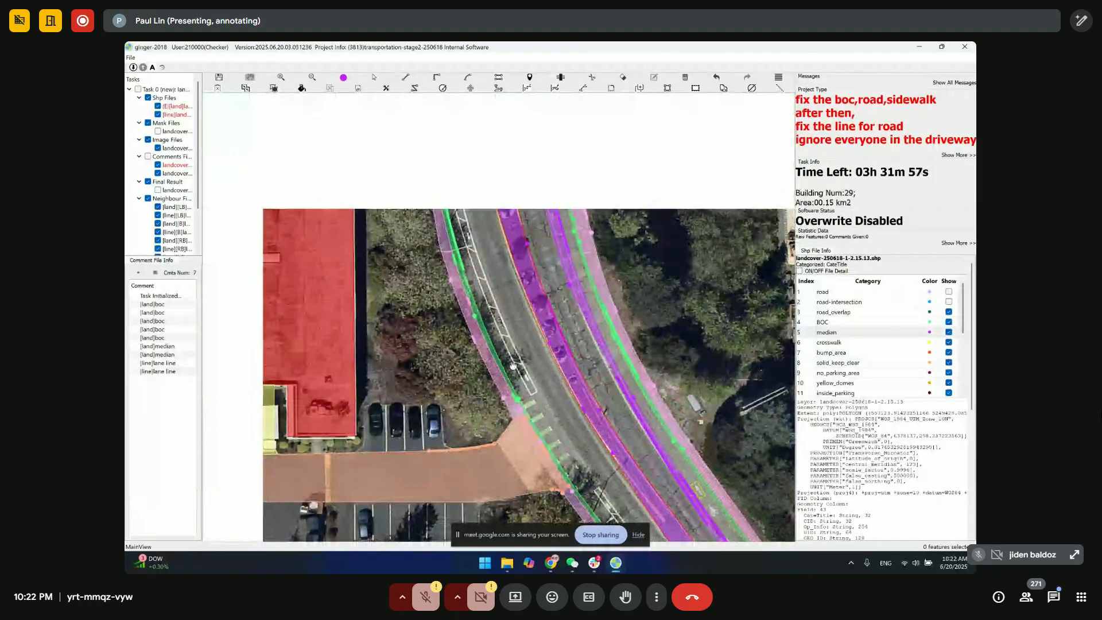
drag(447, 105, 480, 236)
drag(452, 101, 524, 300)
drag(516, 197, 508, 234)
key(space)
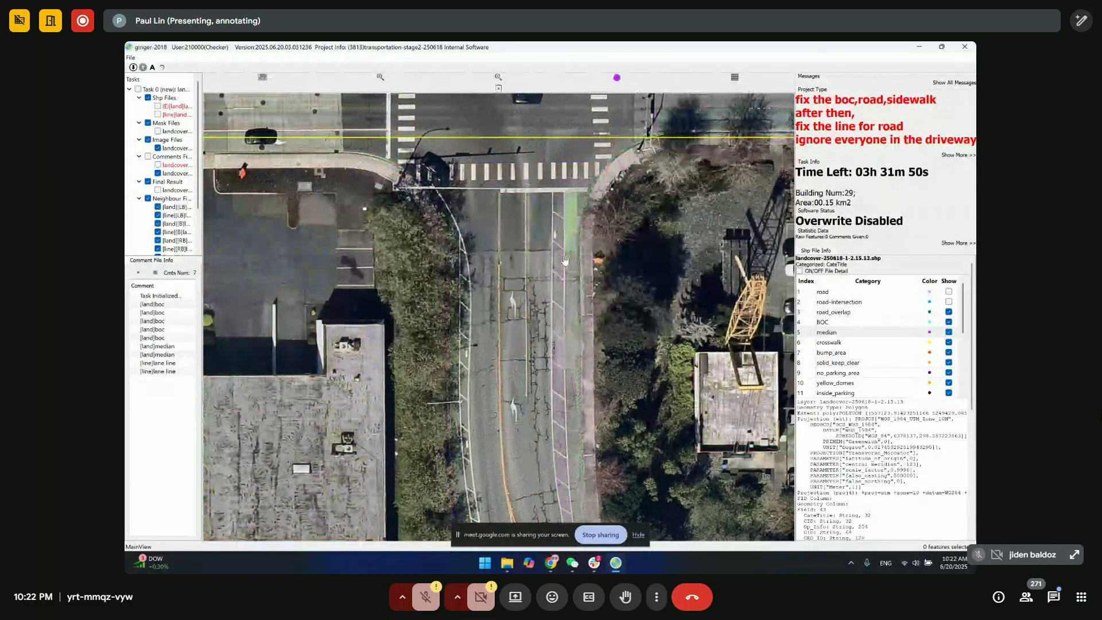
key(space)
- Switch editing from the land shapefile to the line shapefile, landcover-250618-1-2.15.13.line.shp
drag(556, 199, 534, 139)
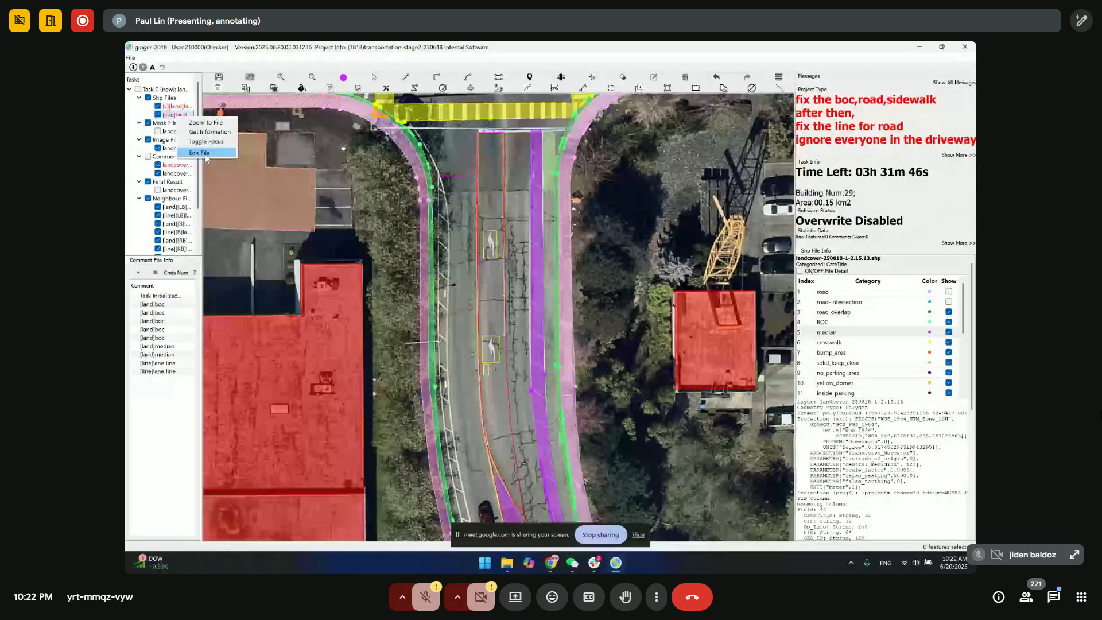
click(204, 152)
click(546, 310)
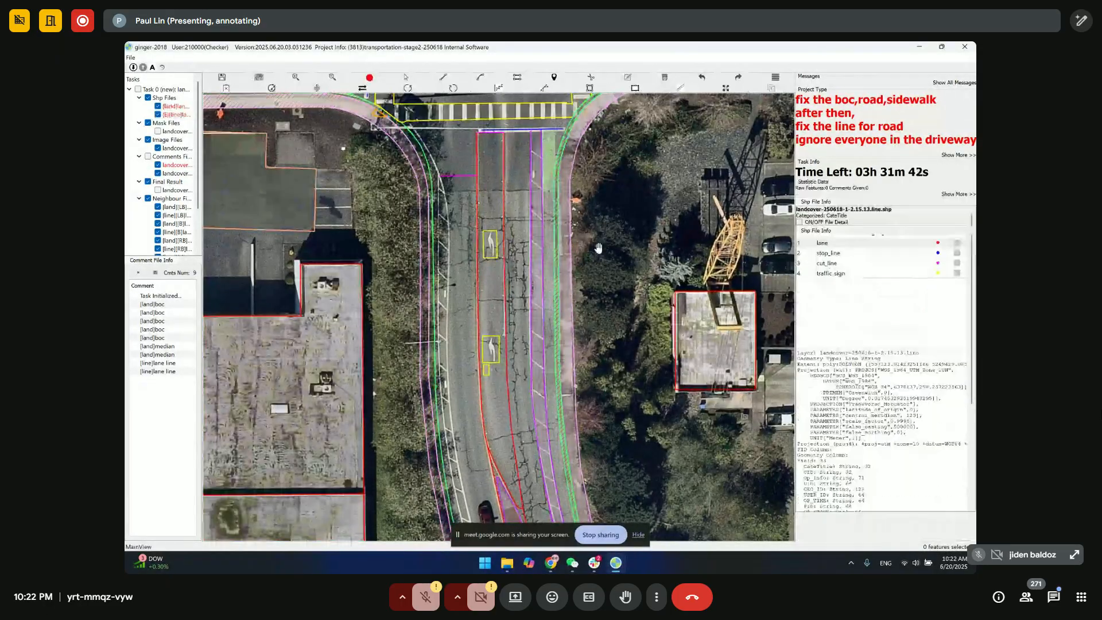
- Inspect the eastern hatched strip from the stop line to the southern driveway, comparing the line work with the bare imagery
drag(531, 160, 539, 247)
scroll(527, 162, up, 2)
drag(545, 379, 526, 306)
key(space)
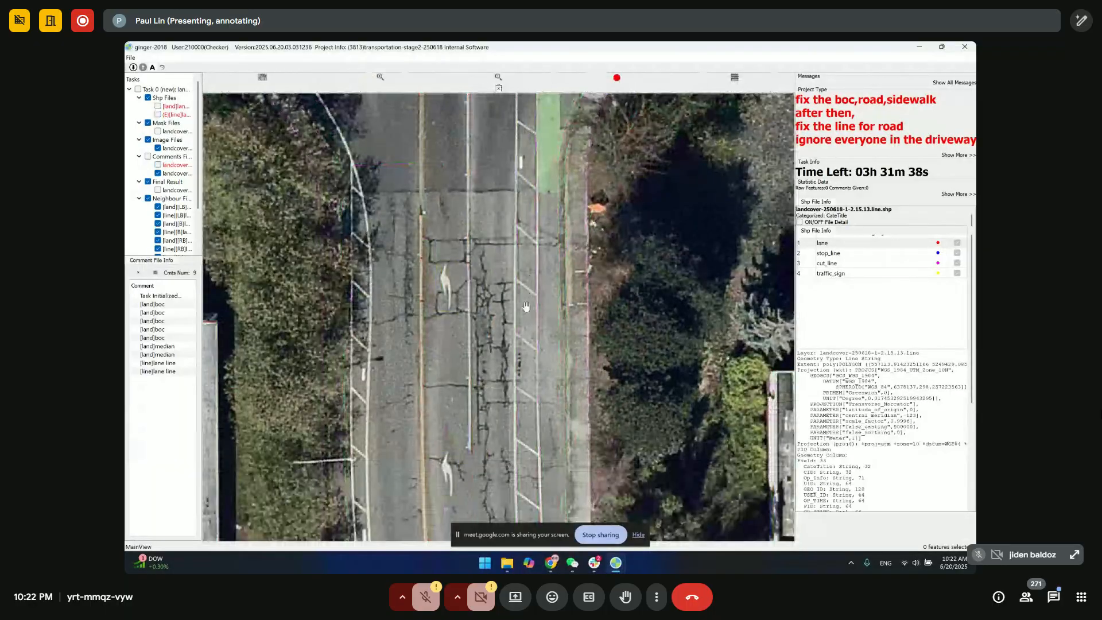
key(space)
drag(523, 454, 510, 123)
drag(500, 262, 492, 124)
drag(516, 263, 538, 245)
key(space)
key(space)
scroll(462, 177, up, 3)
drag(594, 359, 522, 212)
scroll(522, 213, down, 1)
drag(634, 453, 502, 169)
scroll(502, 170, down, 1)
drag(637, 488, 535, 253)
drag(604, 279, 528, 247)
scroll(579, 287, up, 1)
key(space)
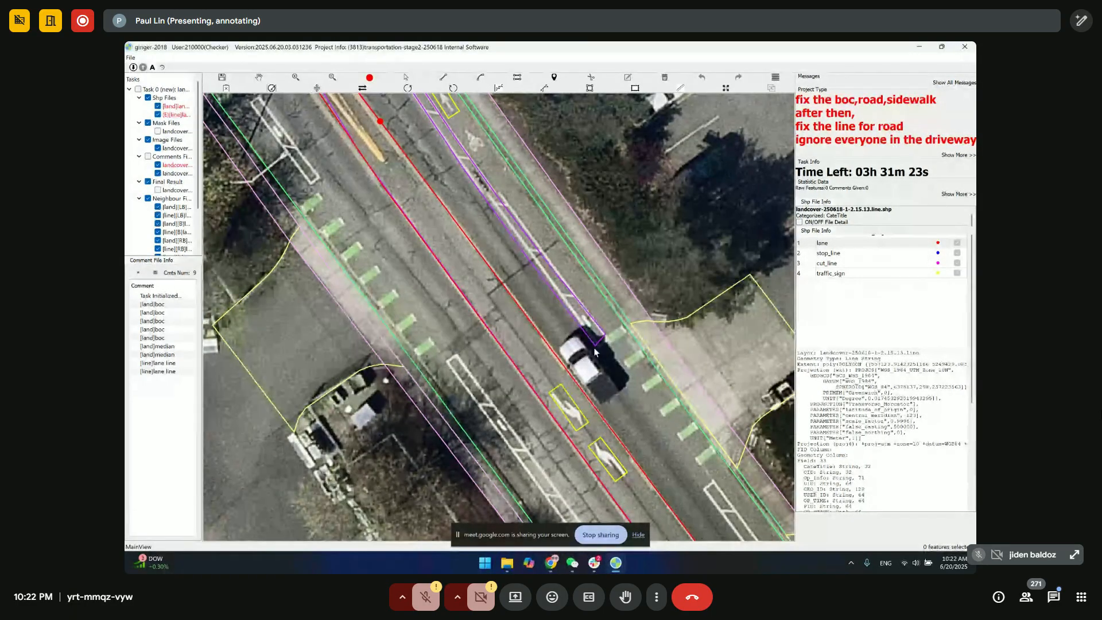
- Add lane lines along the new median's edges, ending at the hatched strip's southern tip beside the white vehicle
scroll(595, 349, down, 3)
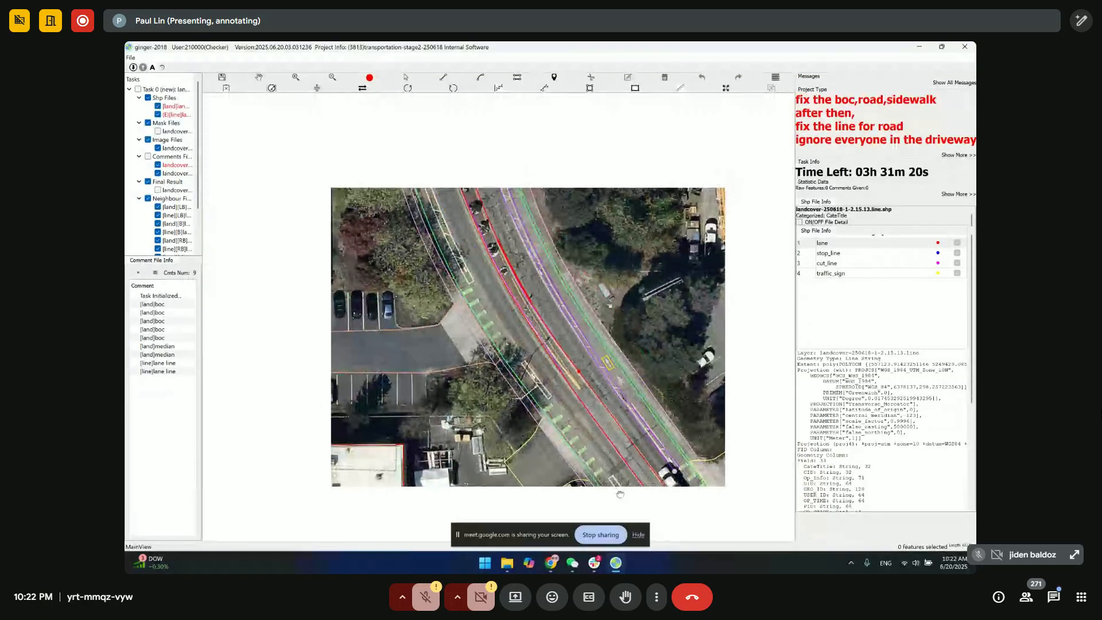
drag(620, 494, 623, 499)
drag(526, 391, 404, 135)
drag(583, 357, 526, 217)
scroll(577, 325, up, 2)
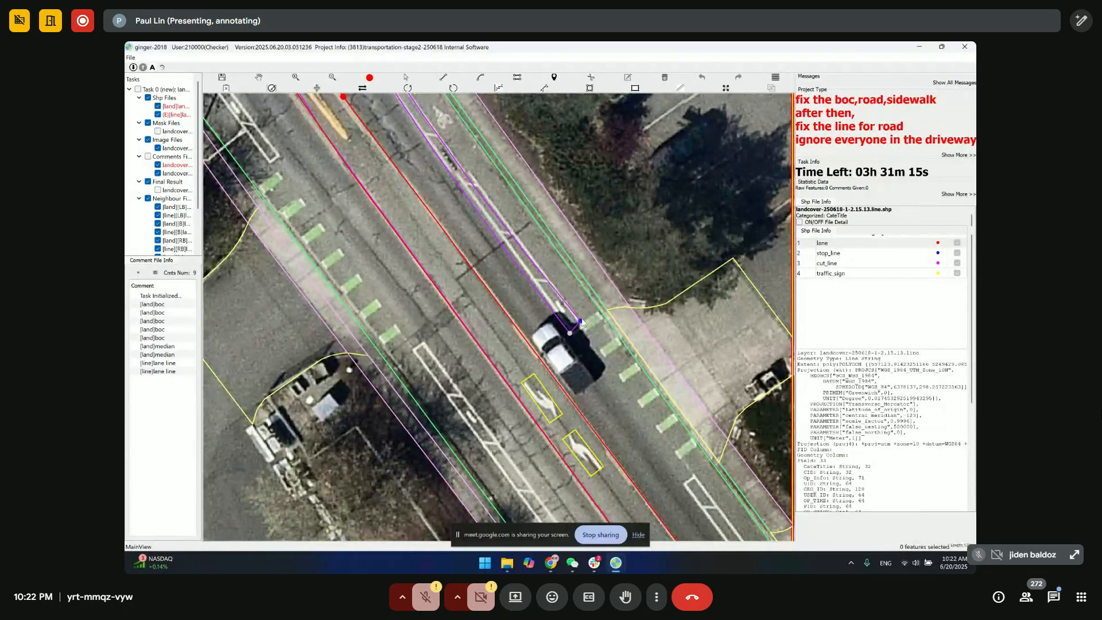
click(565, 302)
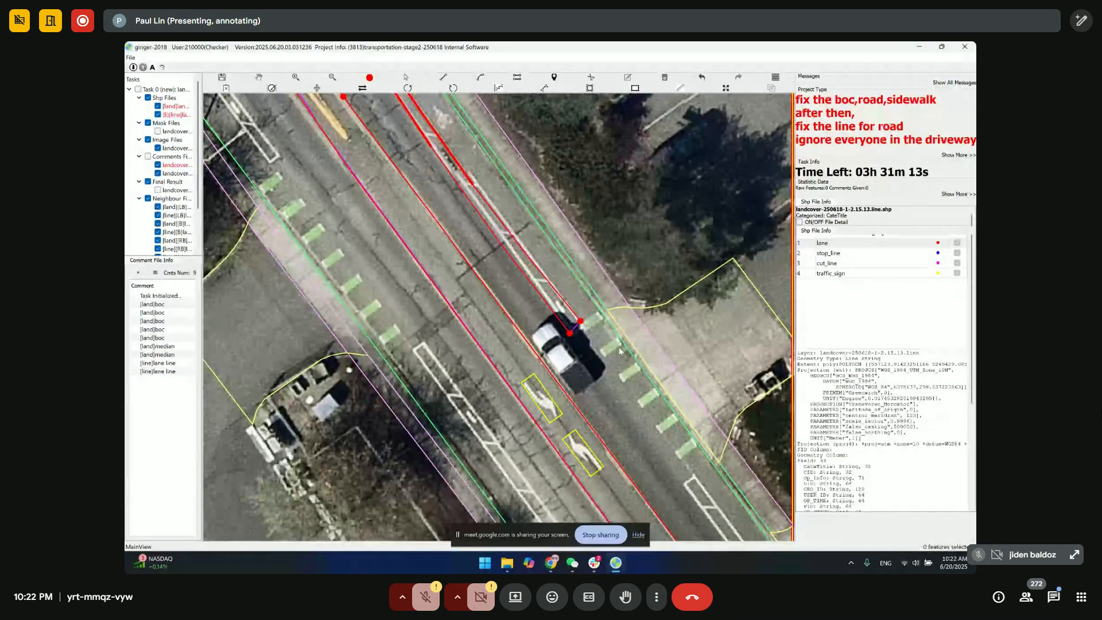
- Follow the new lane line northward along the hatched strip and select it for checking
drag(543, 273, 620, 409)
drag(496, 245, 630, 436)
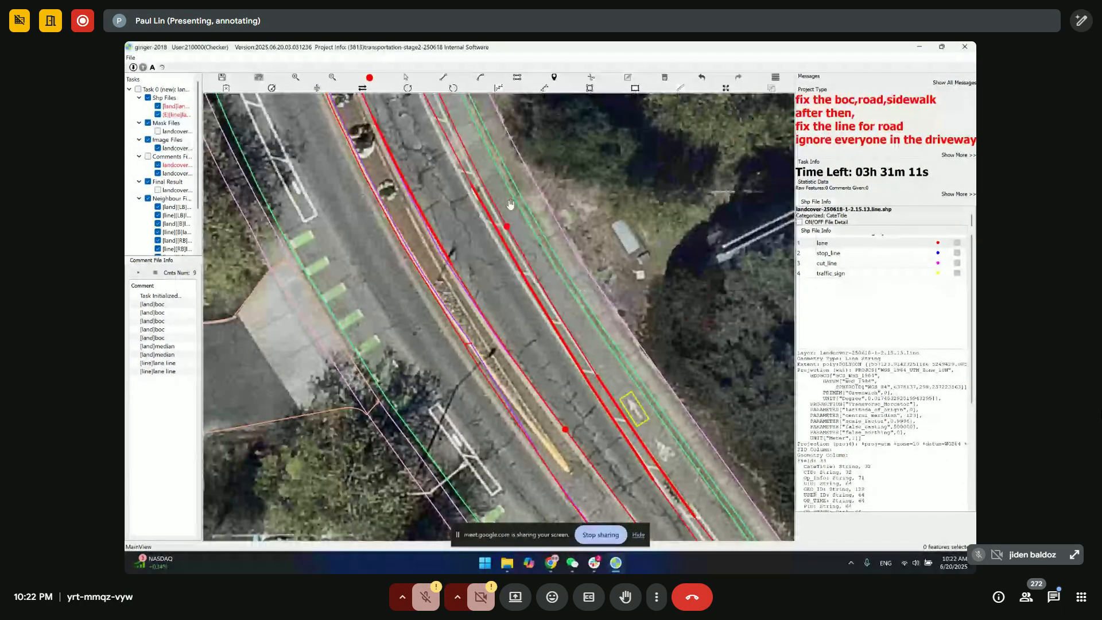
drag(505, 214, 580, 395)
drag(505, 236, 589, 444)
scroll(619, 334, down, 2)
drag(619, 334, 620, 450)
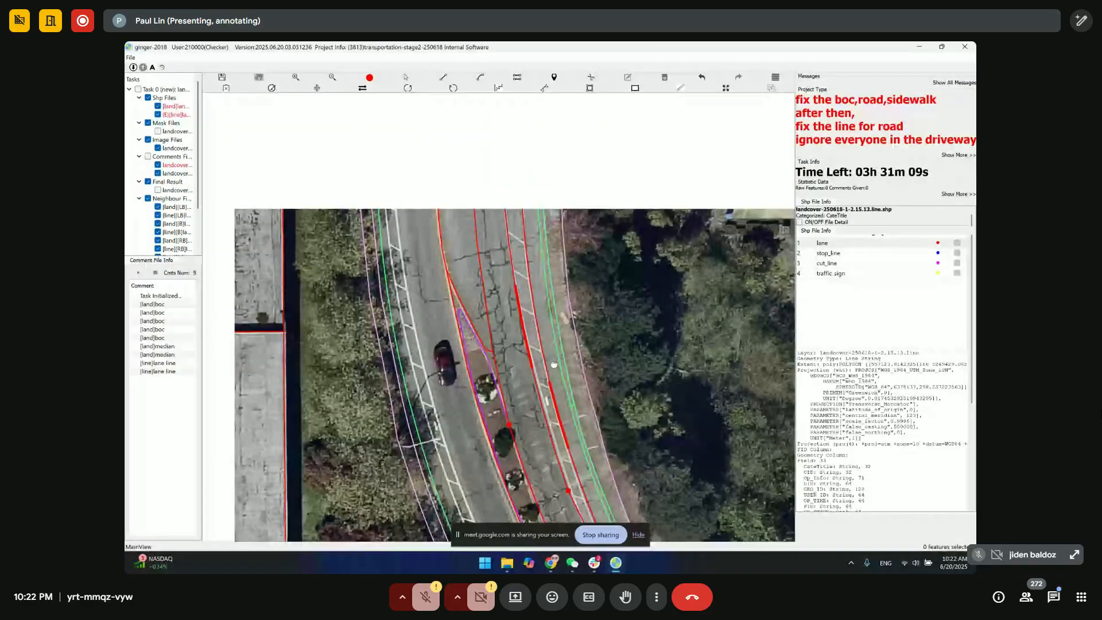
drag(527, 194, 546, 330)
drag(519, 158, 524, 270)
click(544, 294)
key(space)
- Examine the selected lane line along the hatched strip and its end points at the southern tip near the driveway
drag(587, 432, 563, 175)
drag(612, 507, 578, 274)
drag(726, 502, 583, 232)
scroll(582, 232, down, 1)
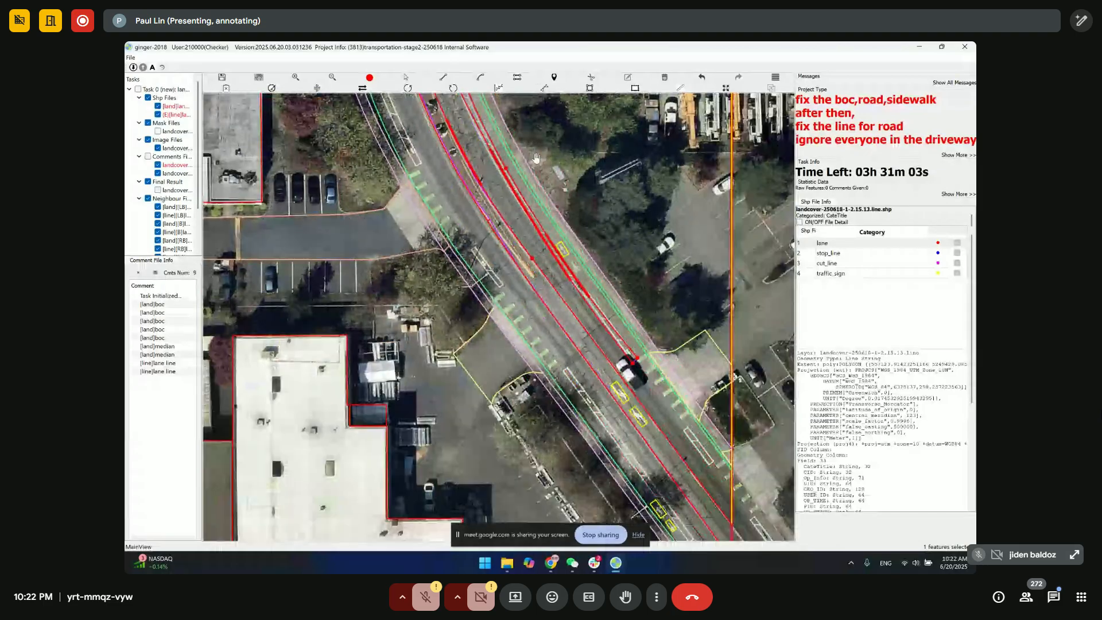
drag(651, 362, 613, 287)
scroll(613, 287, up, 1)
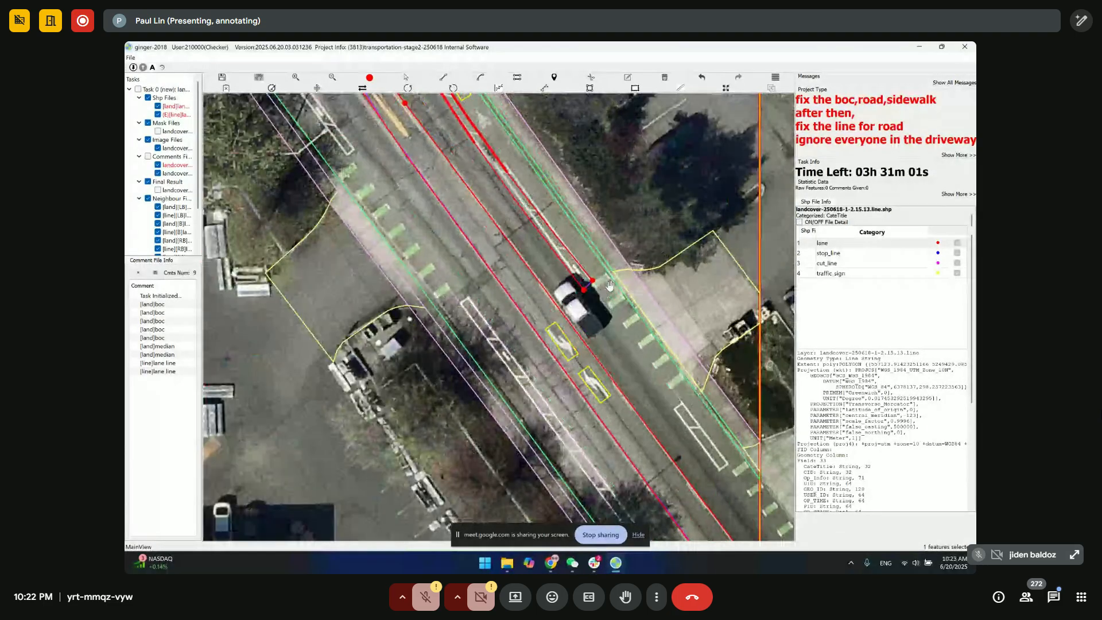
scroll(612, 287, up, 3)
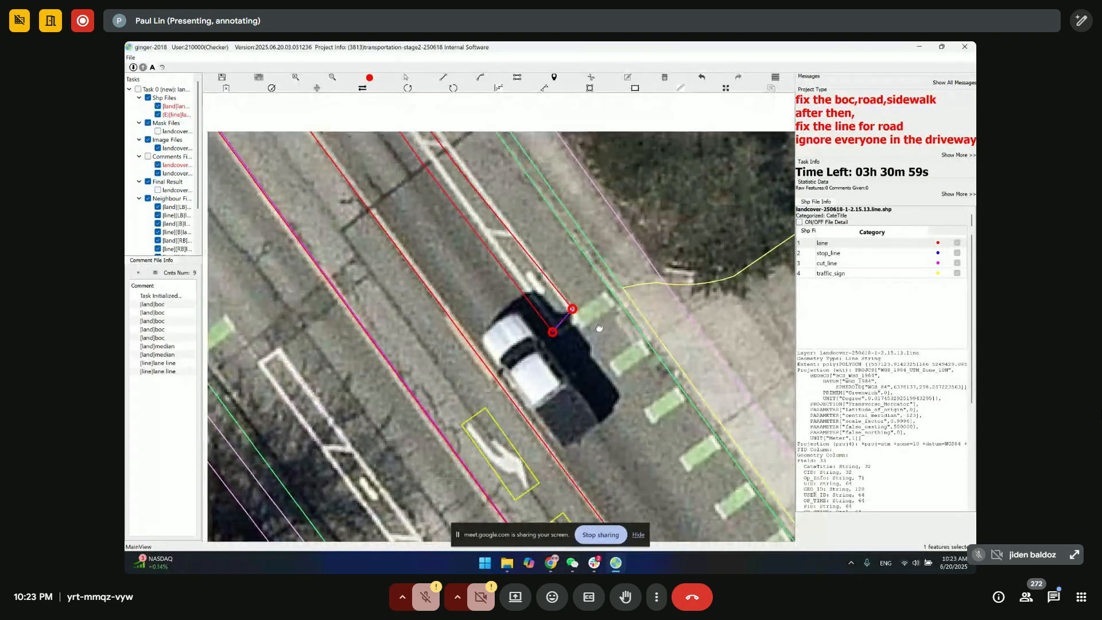
drag(597, 328, 580, 268)
drag(278, 261, 556, 291)
scroll(557, 291, down, 1)
scroll(632, 283, down, 1)
drag(595, 241, 644, 379)
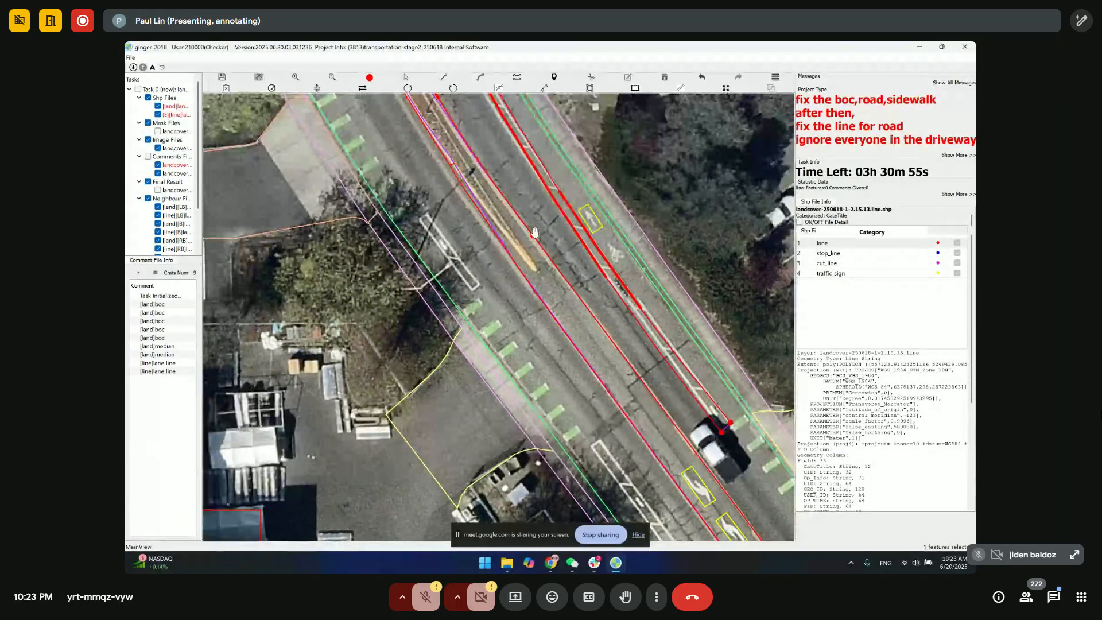
drag(590, 293, 609, 397)
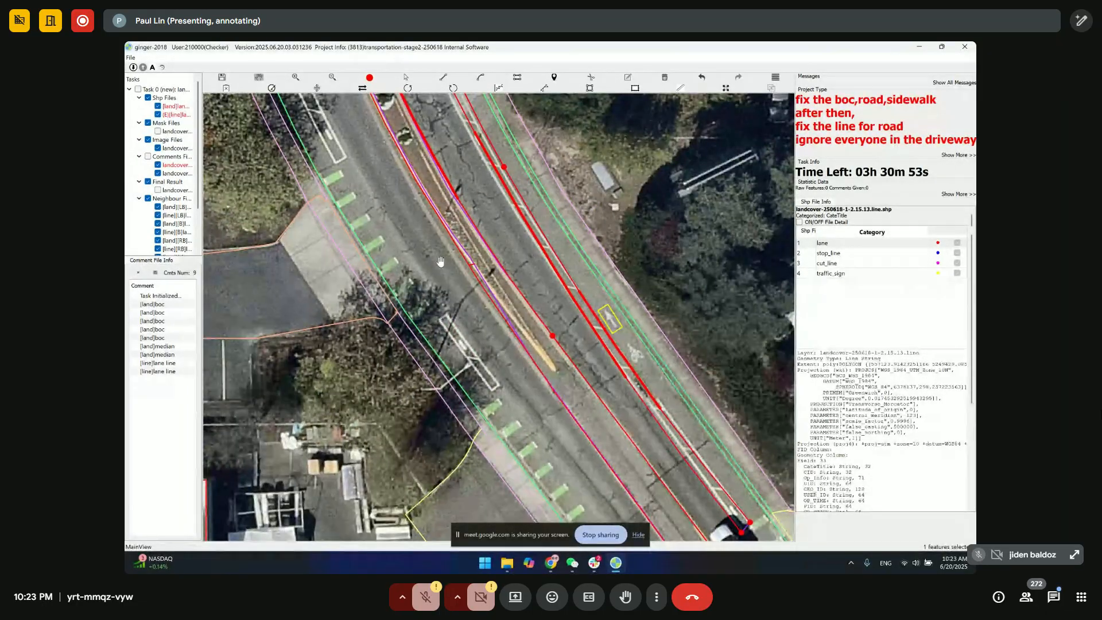
scroll(447, 269, up, 1)
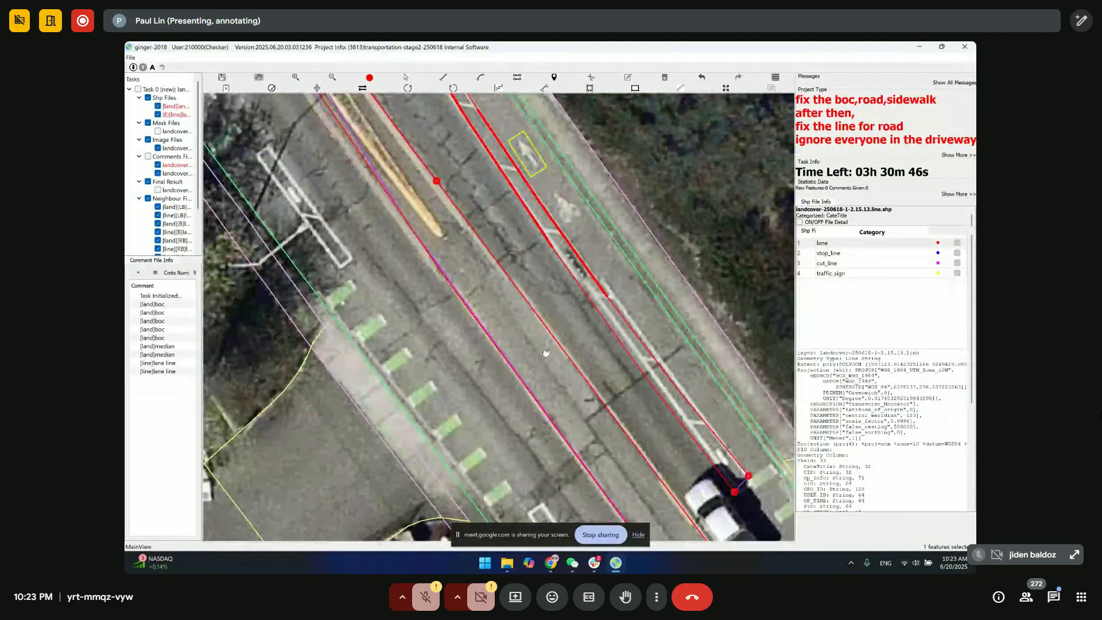
drag(546, 353, 472, 206)
scroll(597, 341, down, 1)
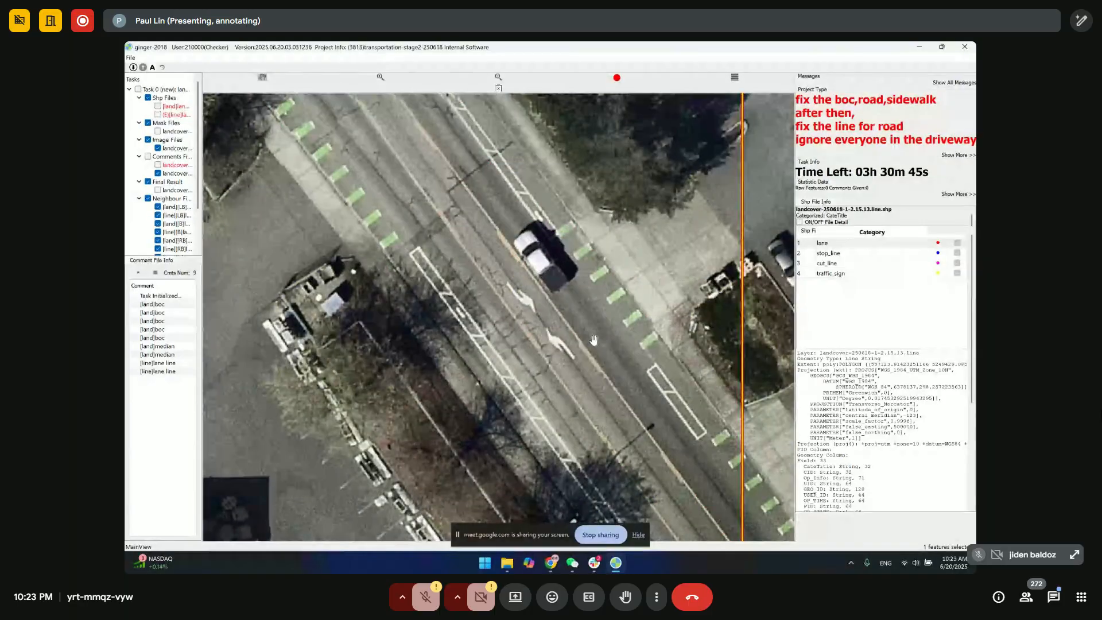
- Compare the lane lines with the bare imagery northward from the turn arrows to the planted median's northern tip
key(space)
drag(594, 339, 521, 256)
drag(492, 208, 643, 491)
drag(506, 281, 728, 486)
drag(538, 217, 543, 268)
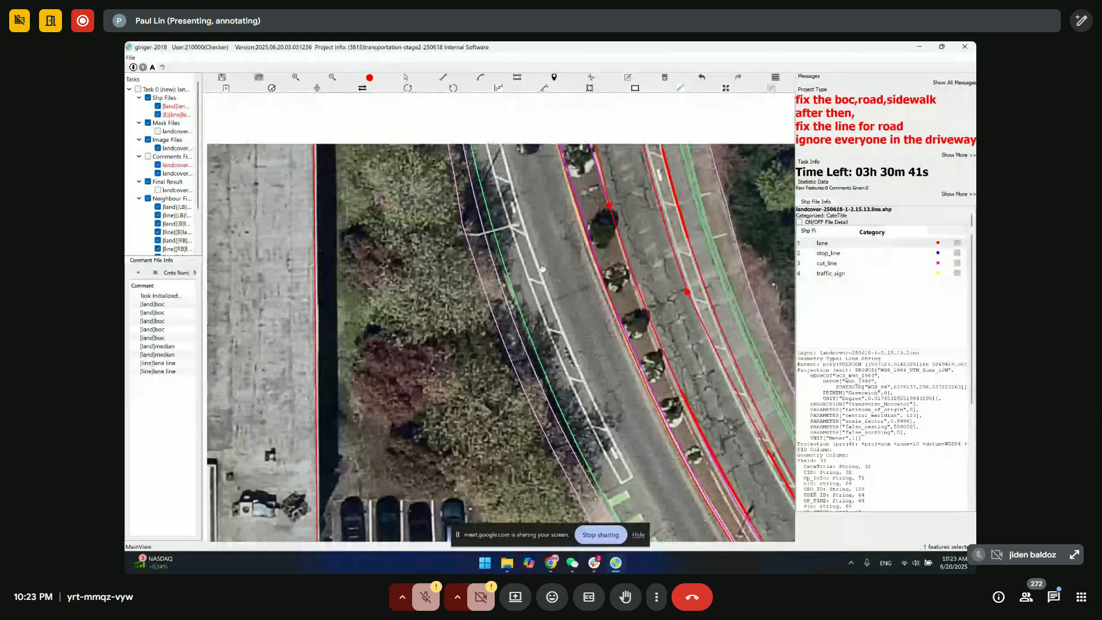
drag(534, 207, 532, 288)
drag(613, 207, 577, 290)
drag(515, 234, 455, 168)
key(space)
key(space)
drag(489, 264, 492, 304)
scroll(449, 171, up, 2)
key(space)
drag(472, 234, 476, 251)
key(space)
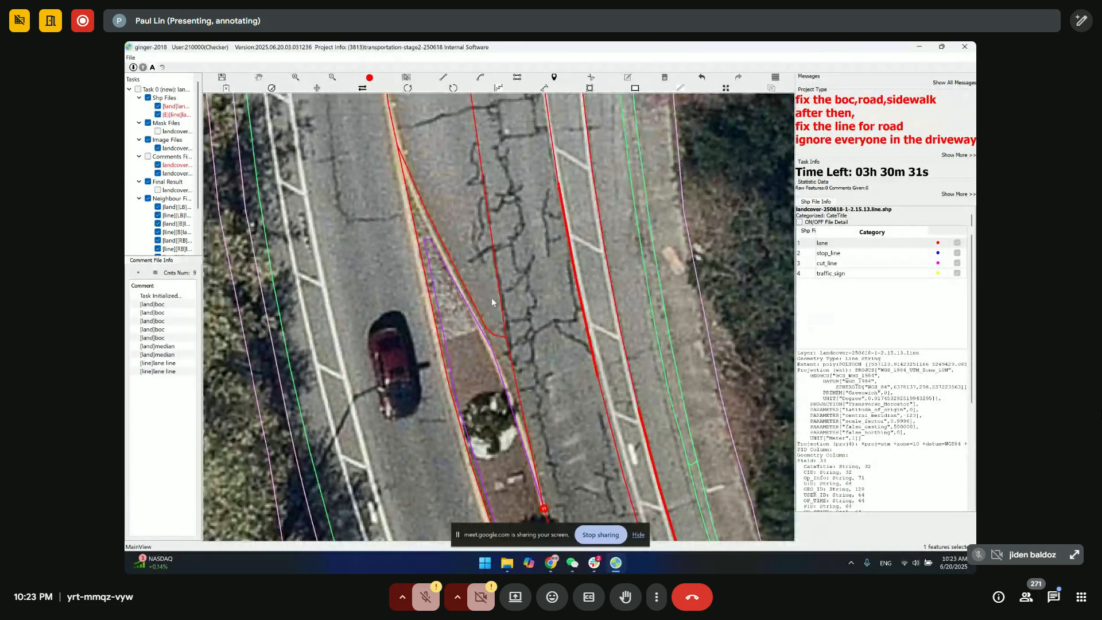
- Delete the stray curved lane line beside the planted median's northern tip and redraw the lane line towards the median's edge
drag(495, 334, 496, 340)
key(Delete)
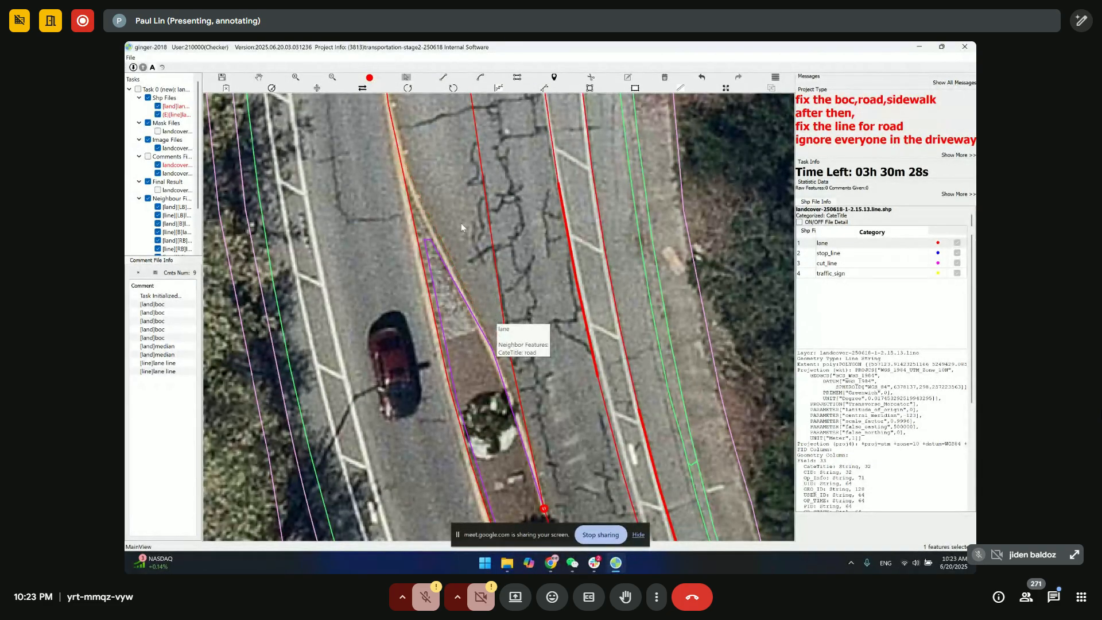
key(l)
click(398, 149)
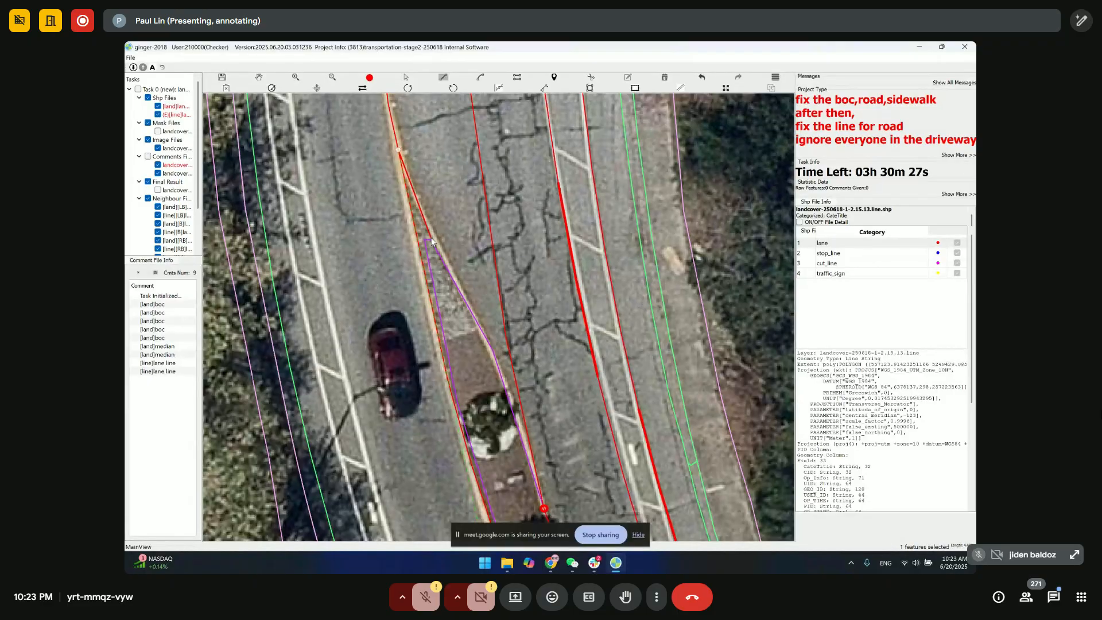
drag(451, 257, 412, 156)
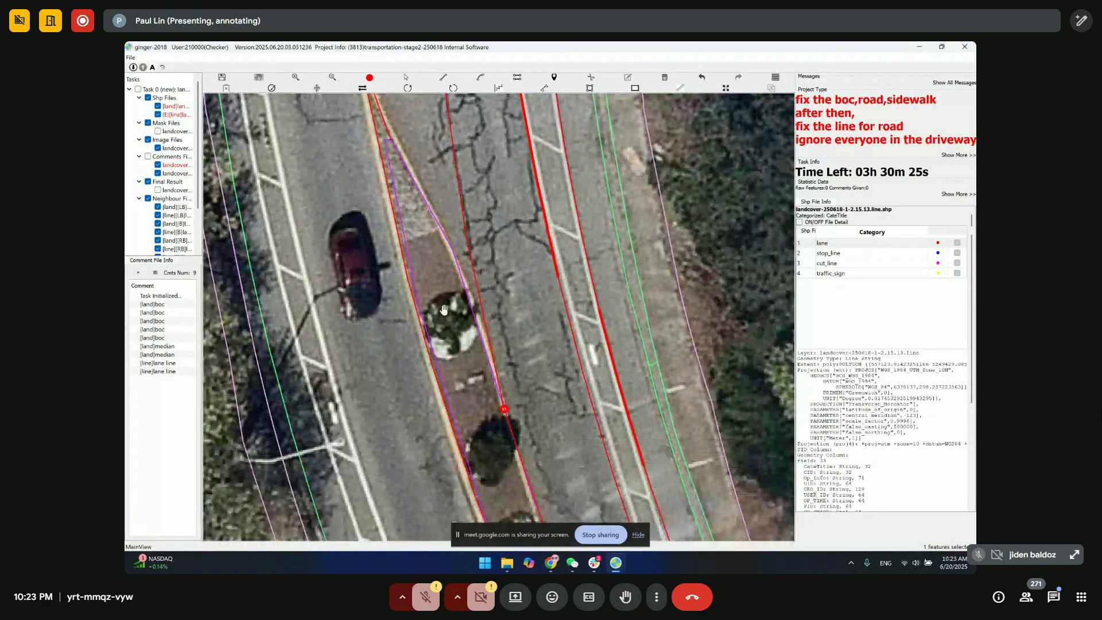
- Compare the lane lines with the imagery along the planted median and north to the turn arrow
key(space)
drag(472, 422, 419, 217)
key(space)
scroll(418, 217, down, 2)
drag(412, 107, 445, 226)
key(space)
key(space)
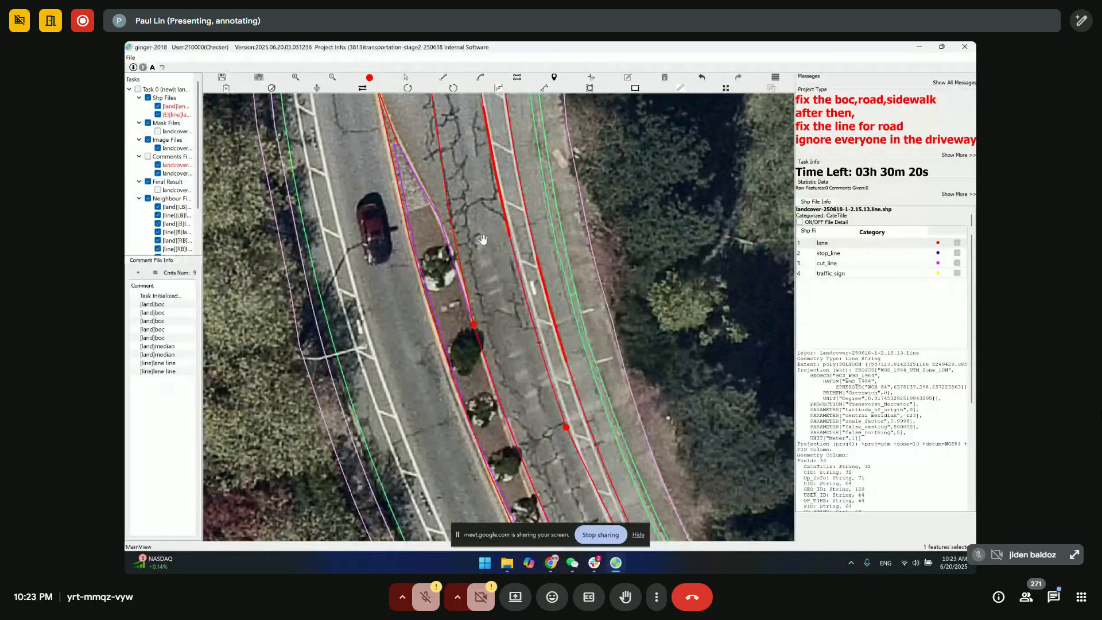
drag(495, 279, 528, 404)
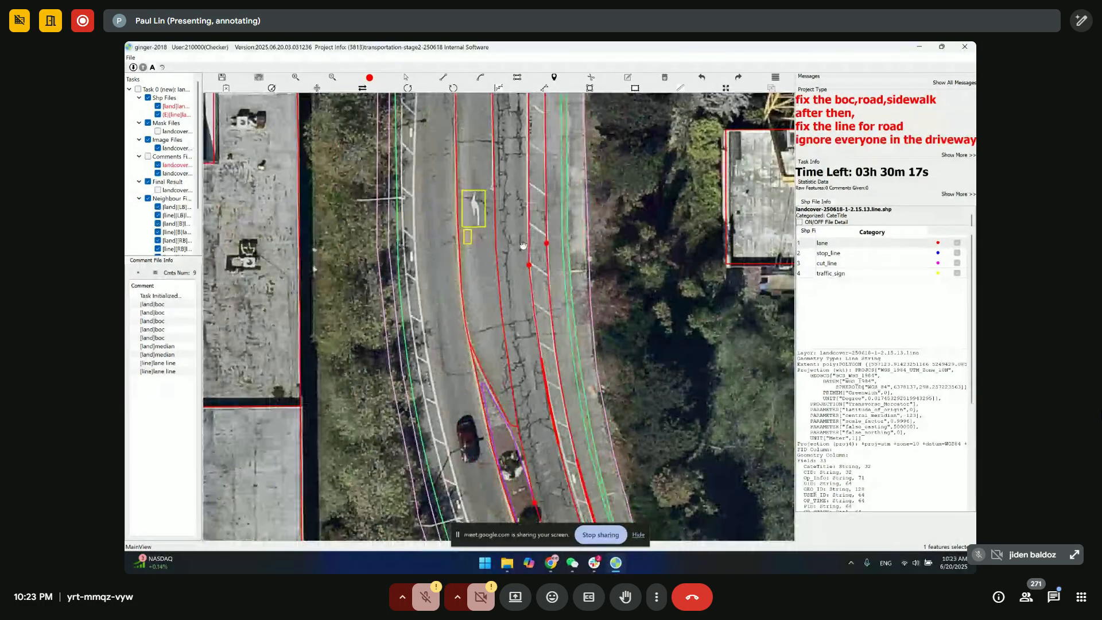
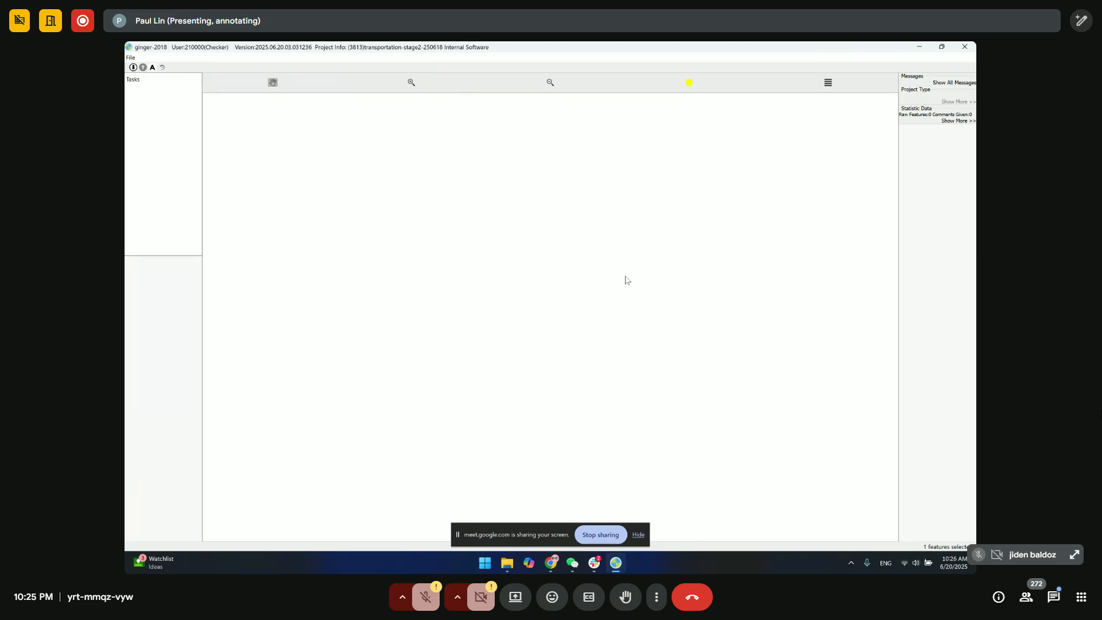
- Switch to the other ginger-2018 window, close its topology check notice and examine the median around the two turn arrows
mouse_move(619, 564)
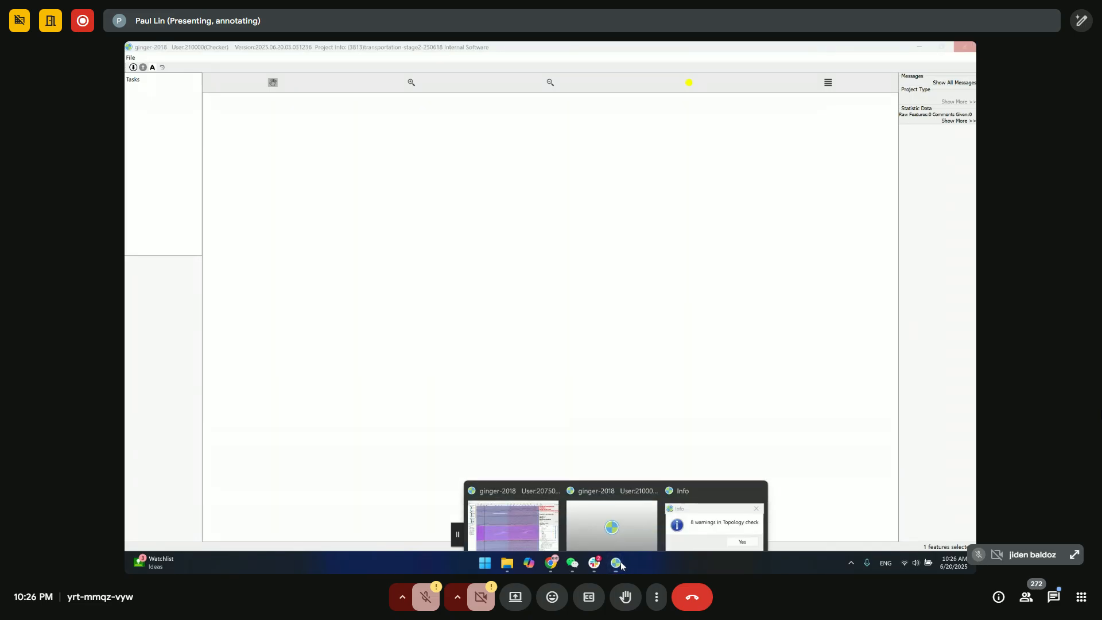
click(514, 505)
click(581, 309)
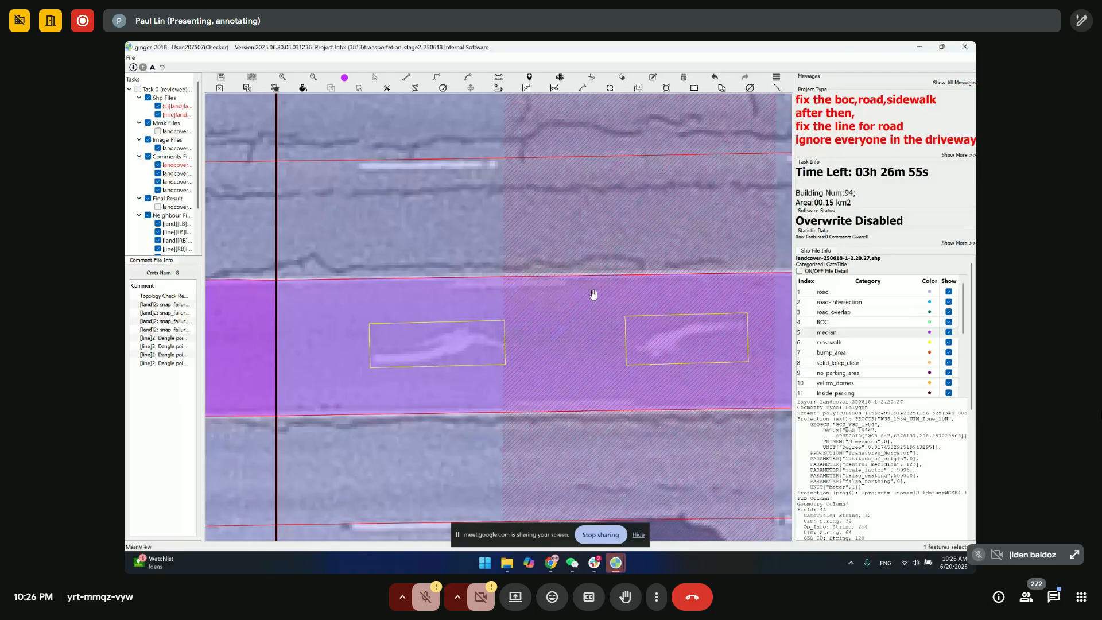
drag(602, 291, 561, 298)
scroll(561, 295, down, 1)
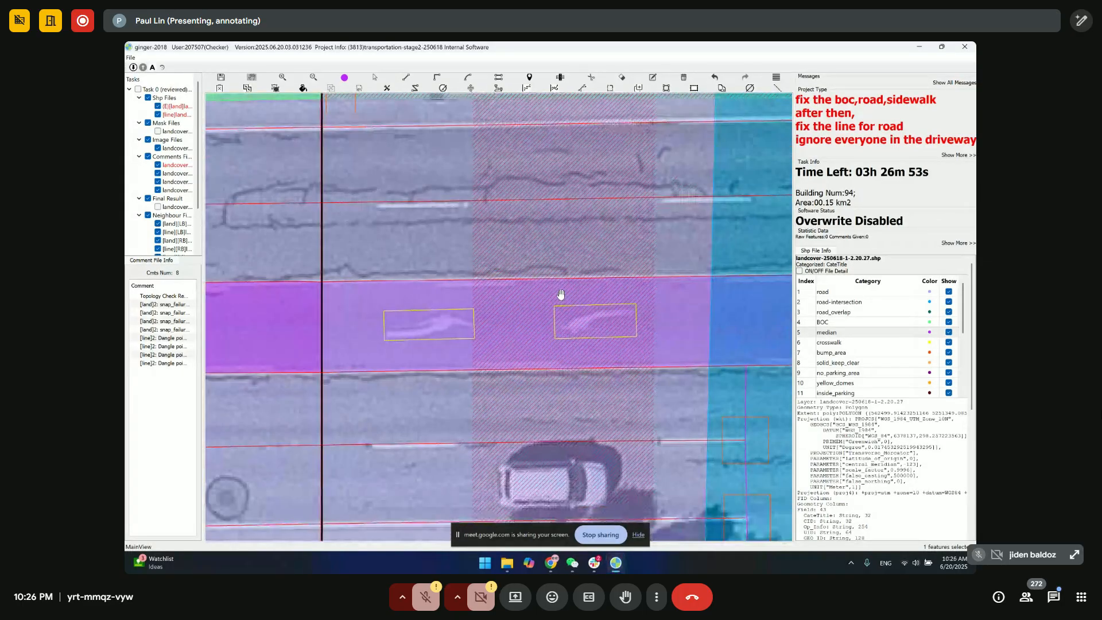
- Return to the ginger-2018 window with task landcover-250618-1-2.4.29 and make its land shapefile the active layer
mouse_move(623, 570)
click(657, 508)
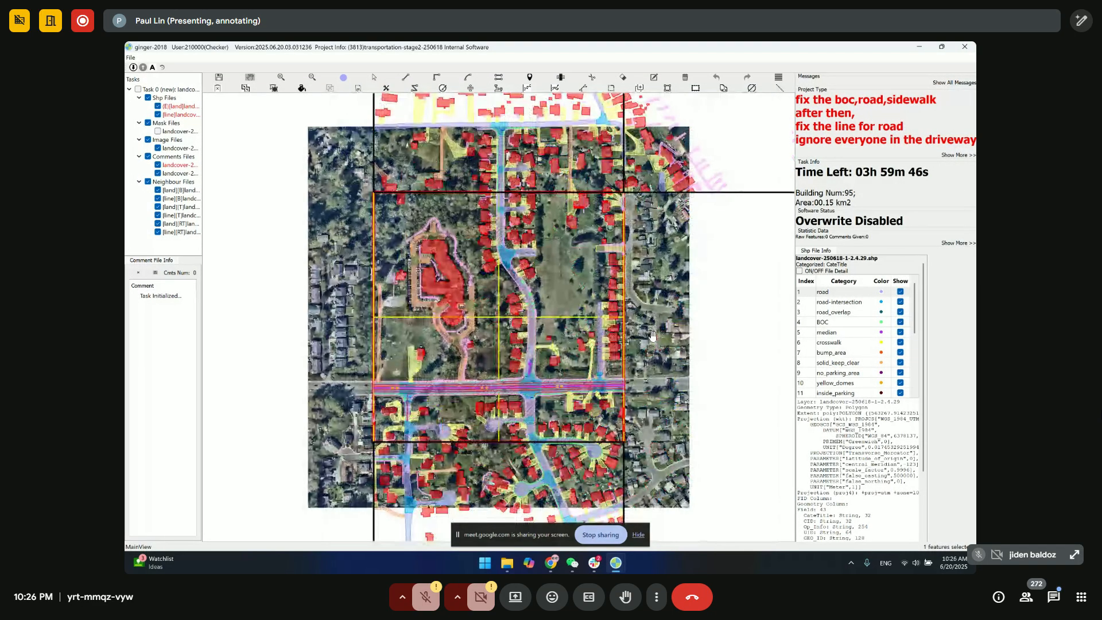
click(178, 90)
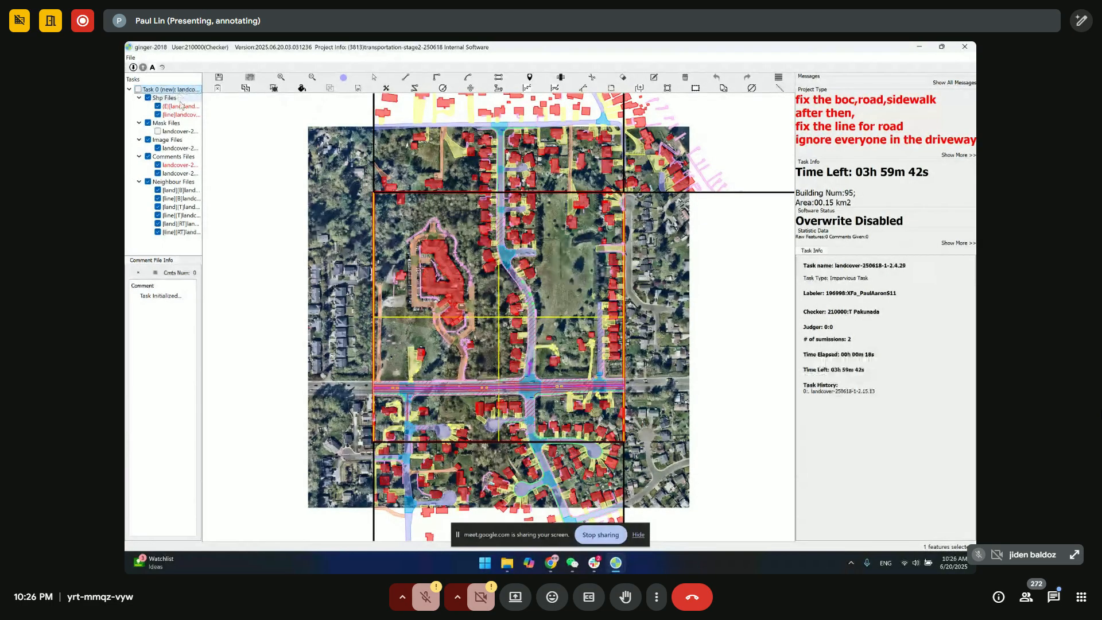
click(182, 107)
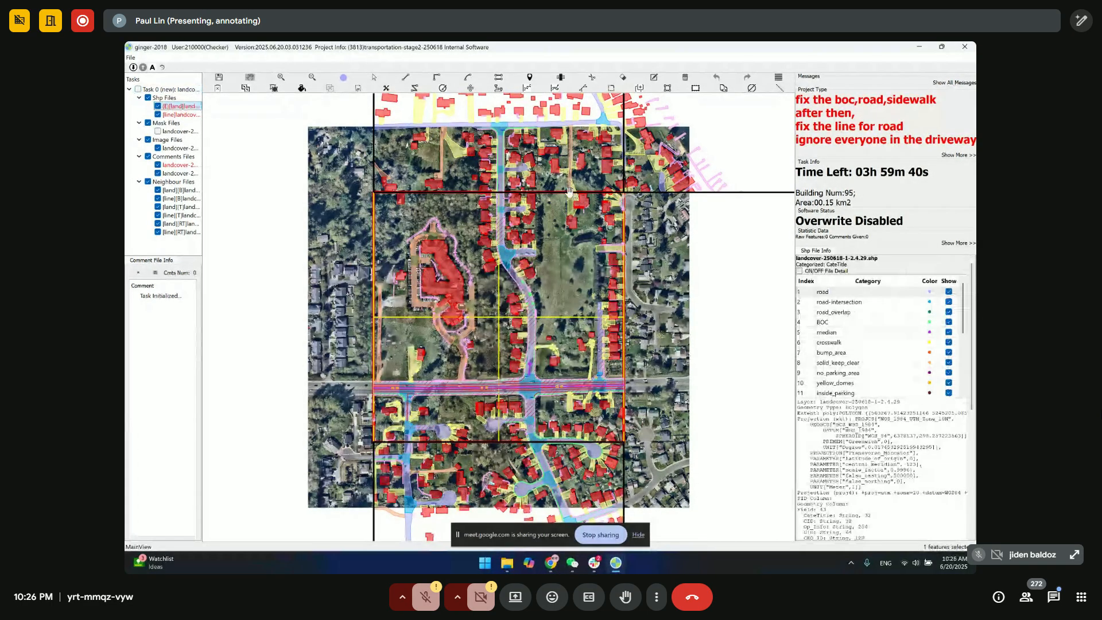
- Hide the task's line shapefile for checking the residential road at the tile's northern boundary
scroll(516, 197, up, 1)
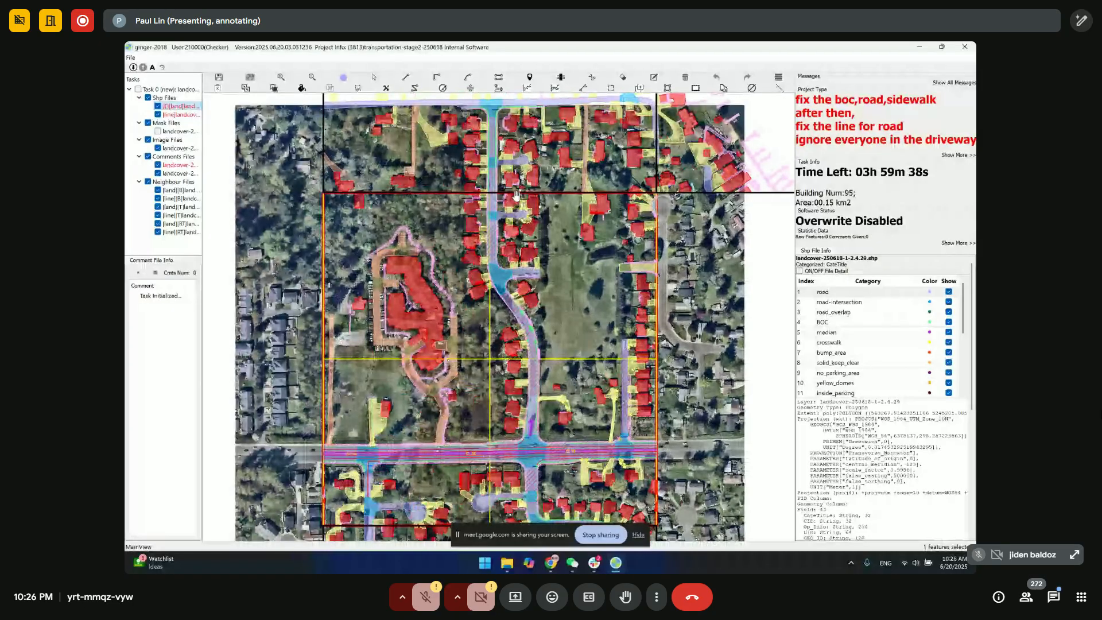
scroll(516, 195, up, 1)
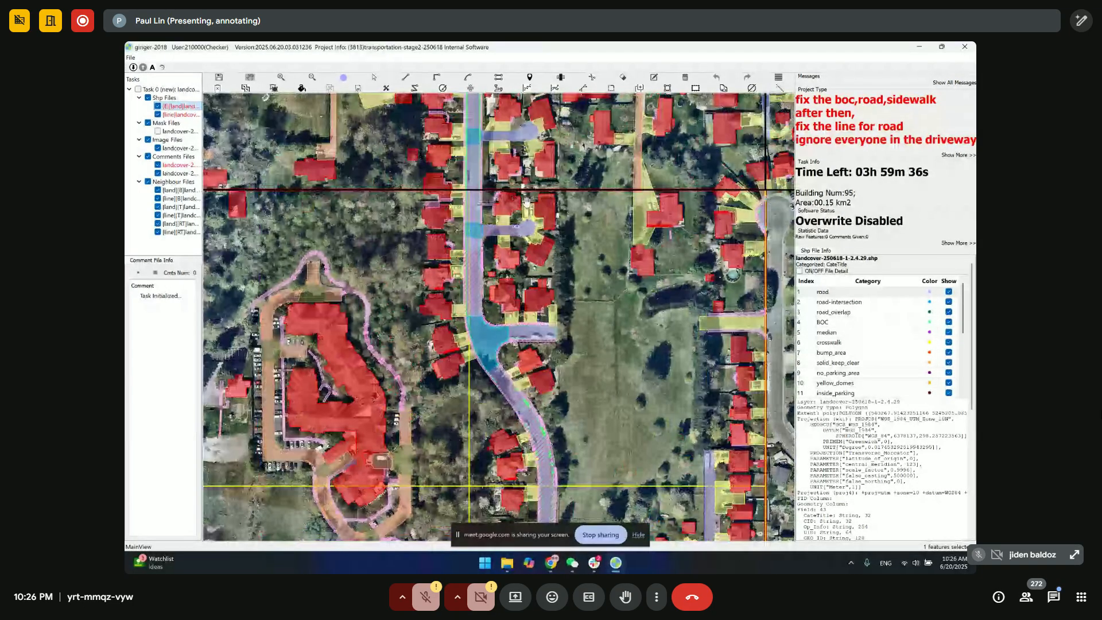
scroll(468, 216, up, 1)
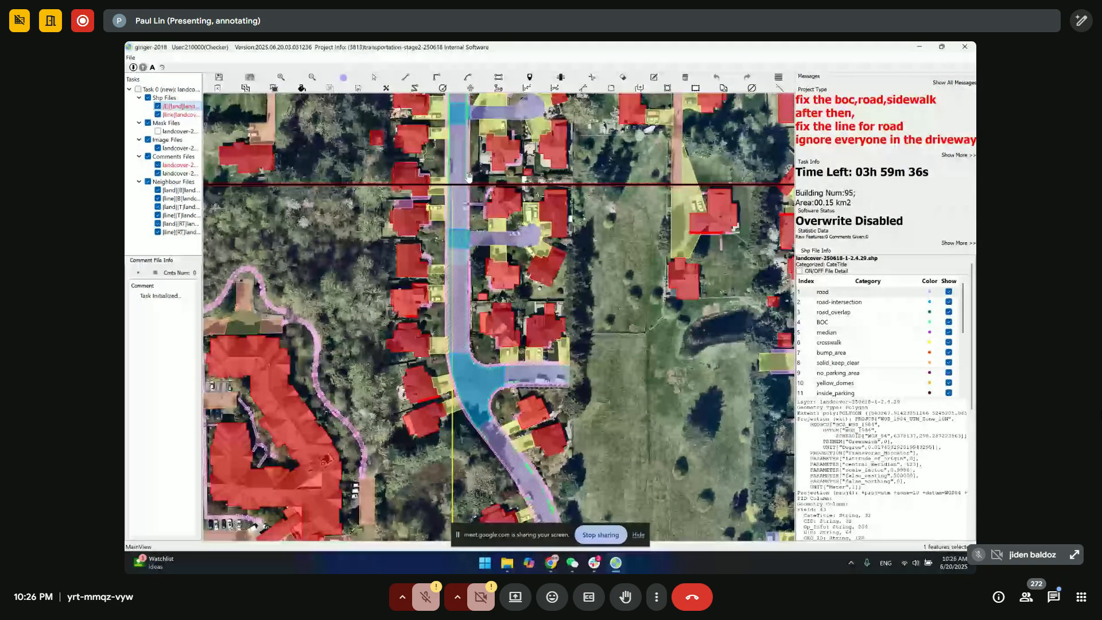
scroll(461, 217, up, 4)
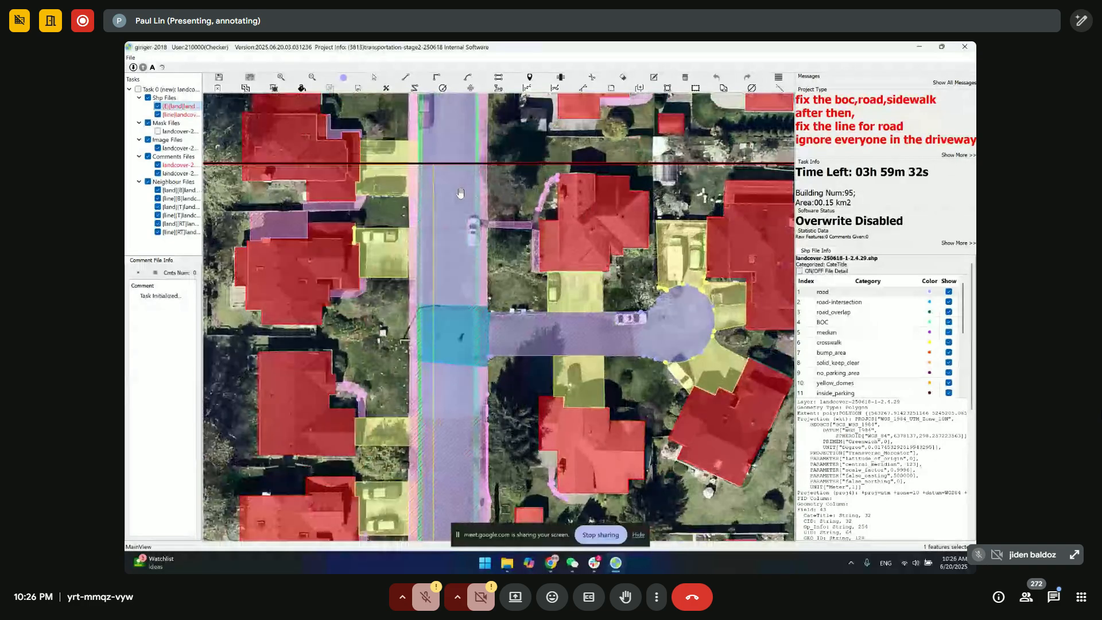
scroll(461, 193, up, 1)
drag(462, 193, 548, 247)
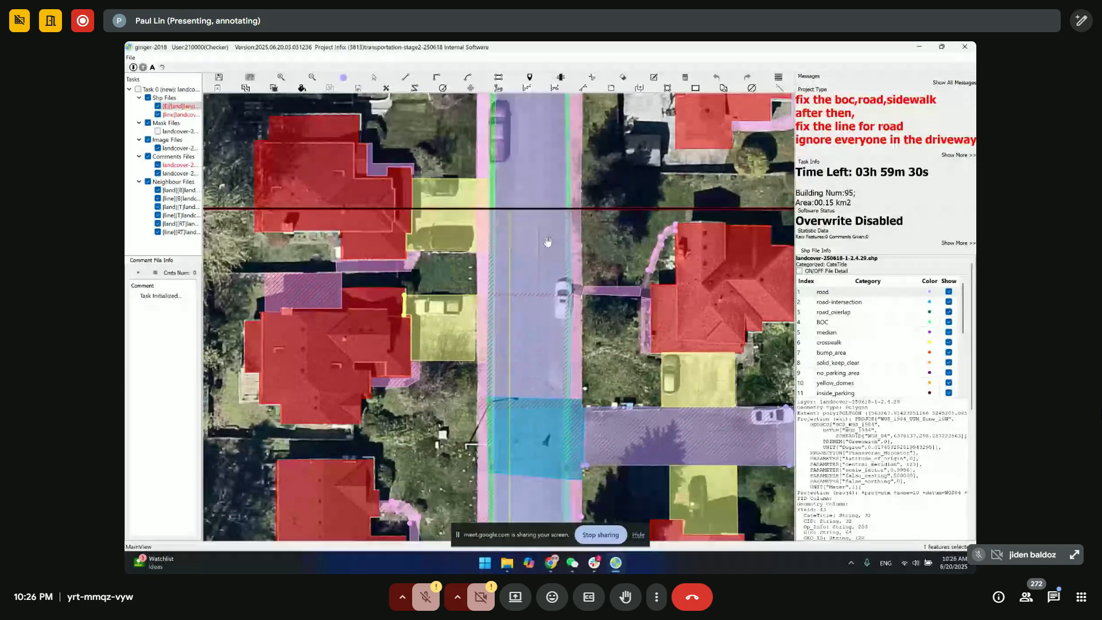
click(158, 114)
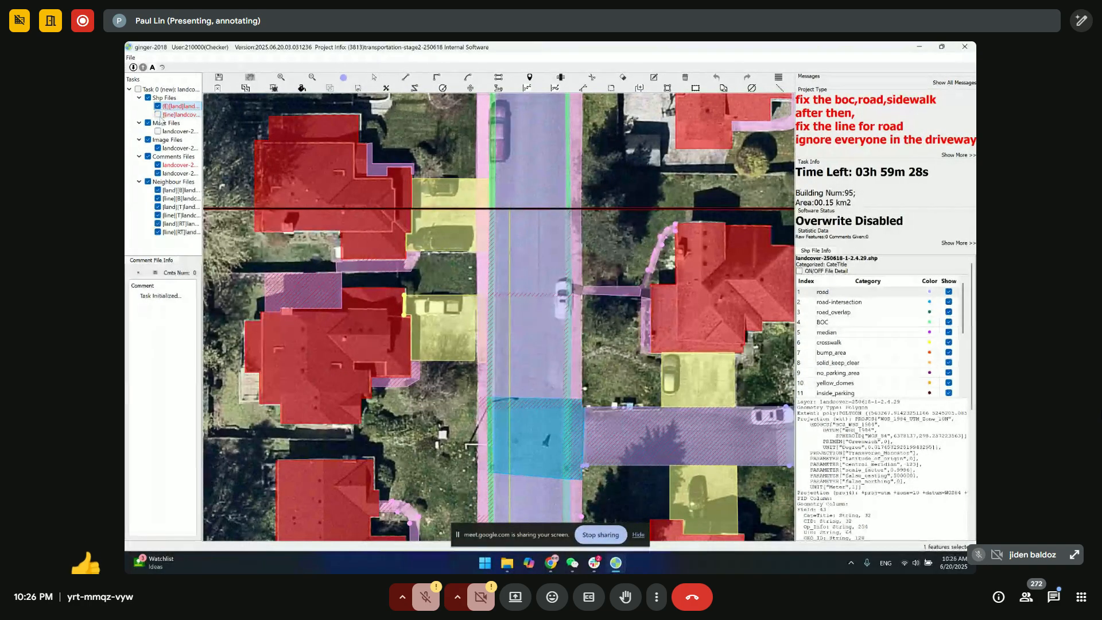
- Examine the road, BOC and sidewalk outlines southward from the tile's northern boundary to the curved side-street junction
scroll(544, 248, up, 4)
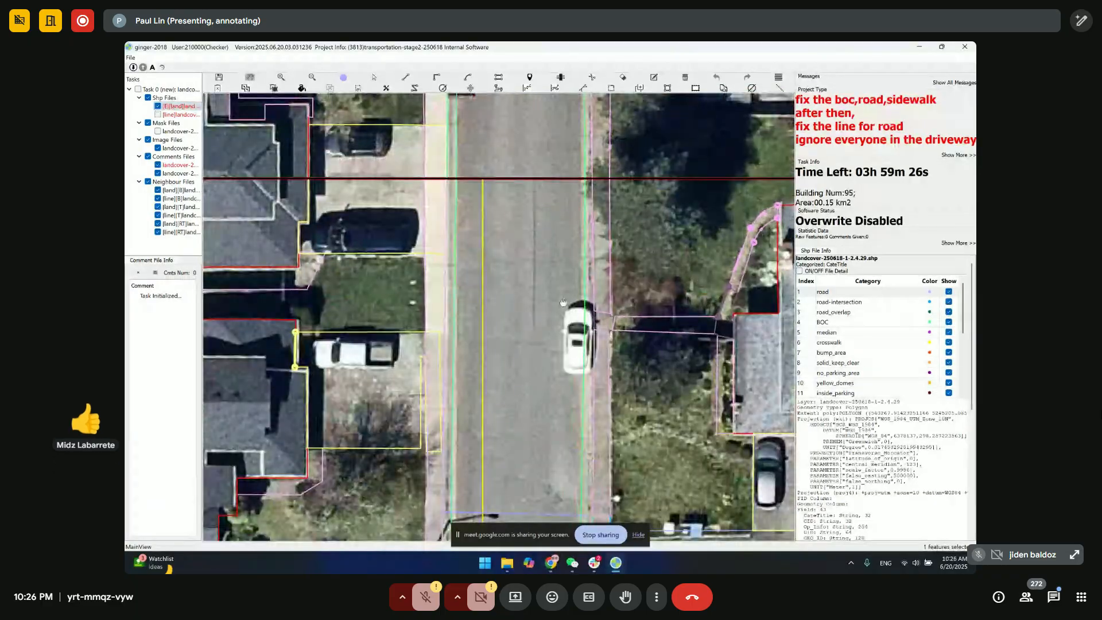
drag(540, 228, 530, 135)
drag(539, 319, 540, 236)
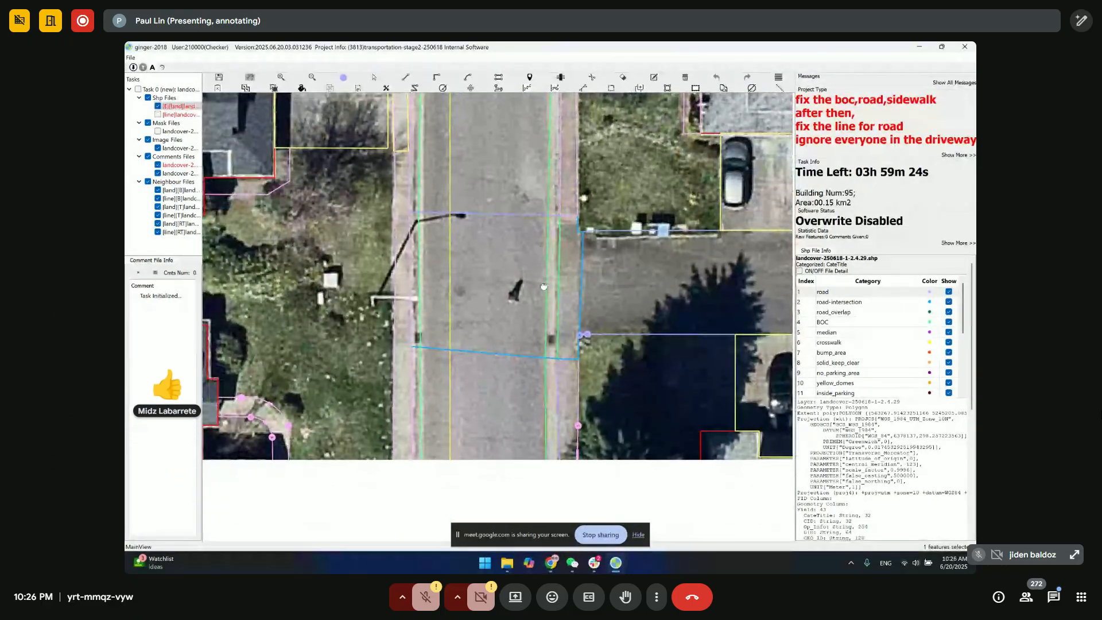
scroll(537, 283, down, 2)
drag(550, 353, 541, 225)
drag(474, 374, 470, 204)
drag(491, 190, 492, 109)
drag(600, 411, 609, 327)
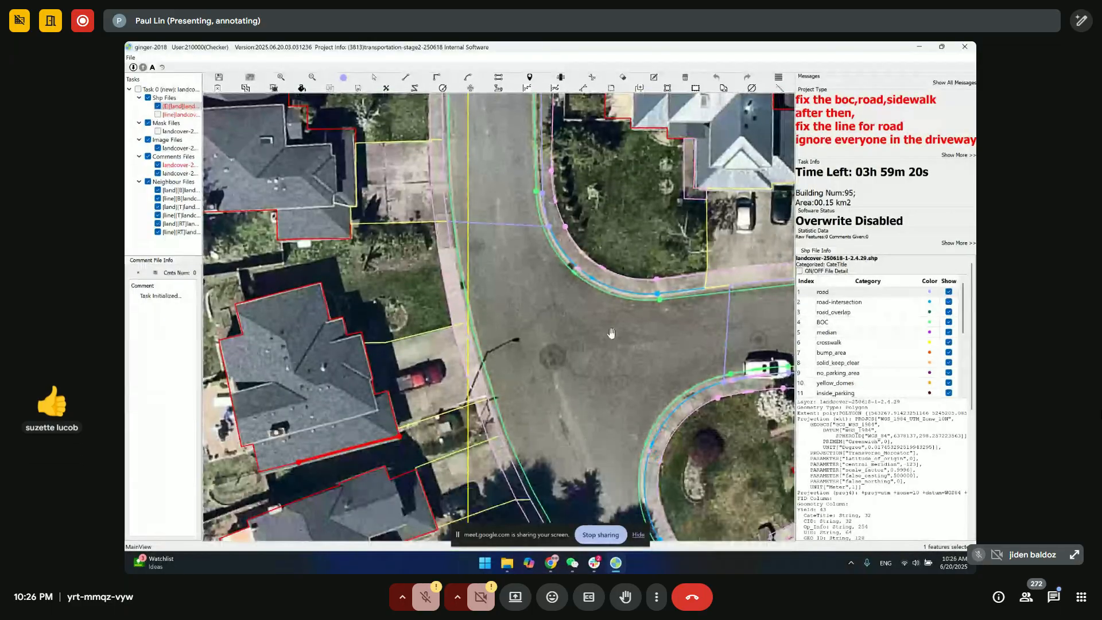
- Examine the outlines around the short eastern side street and along the curved road south of the junction
drag(561, 290, 500, 256)
drag(651, 338, 379, 269)
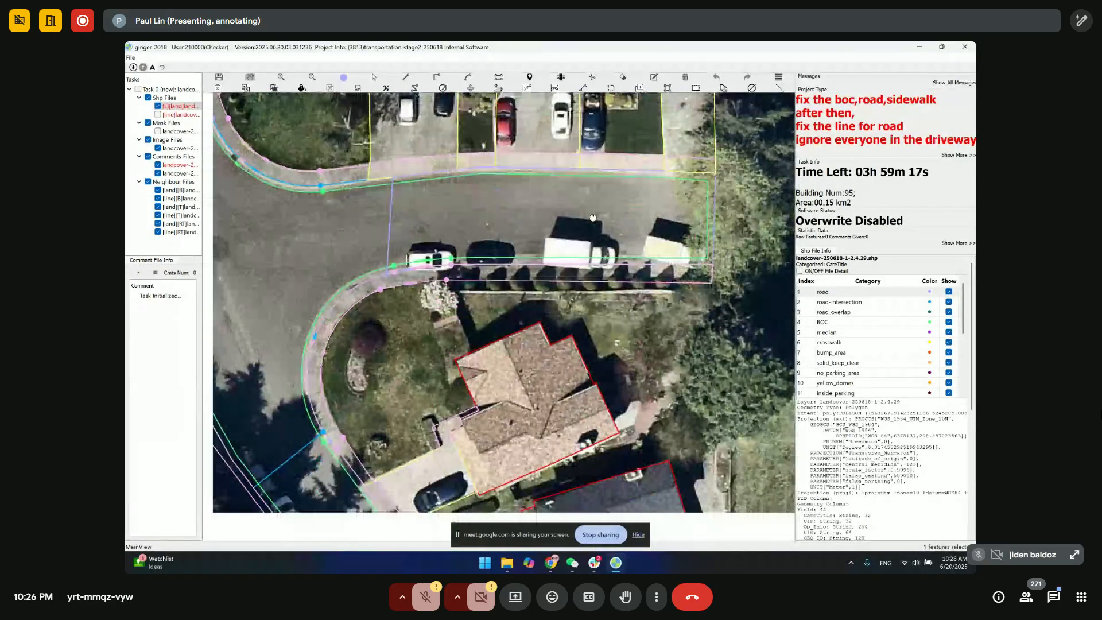
drag(593, 218, 539, 175)
drag(385, 448, 514, 212)
drag(603, 402, 558, 222)
mouse_move(610, 362)
mouse_down()
mouse_move(559, 212)
mouse_move(677, 481)
mouse_up()
drag(618, 435, 690, 538)
drag(512, 327, 450, 247)
key(space)
key(space)
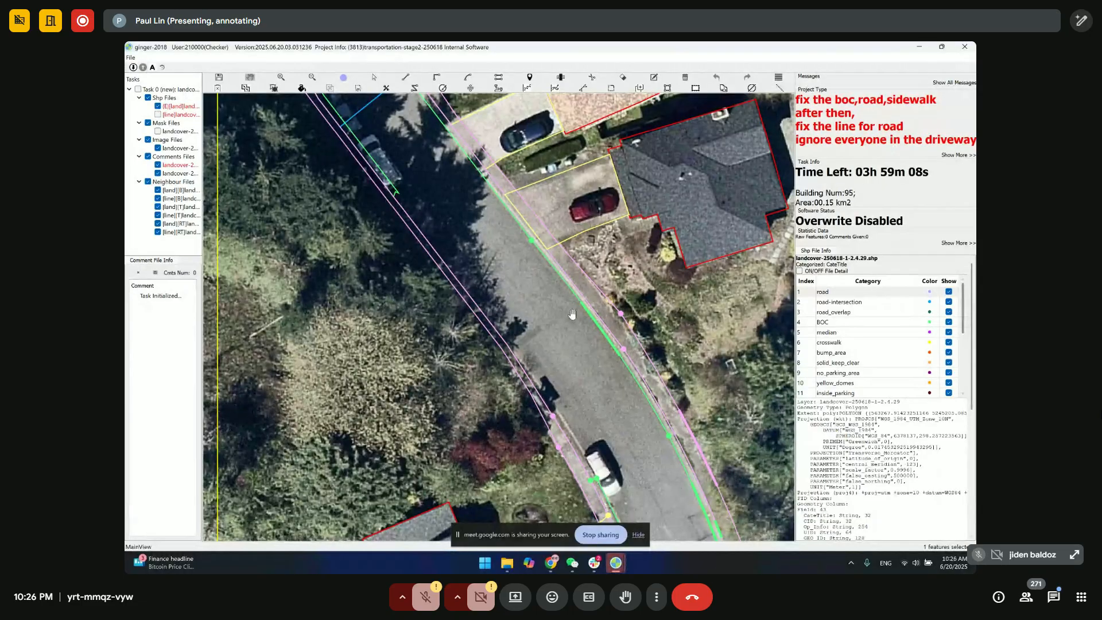
- Show the polygons filled and check the BOC strips along the curved road with the road category temporarily hidden
key(f)
drag(539, 340, 524, 299)
click(948, 291)
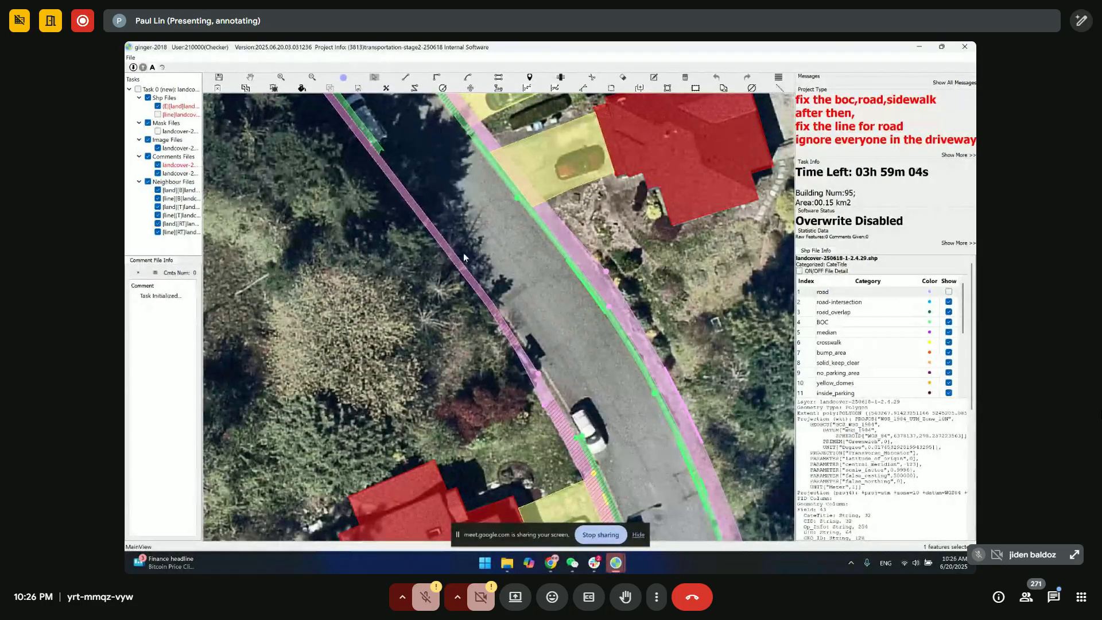
click(948, 292)
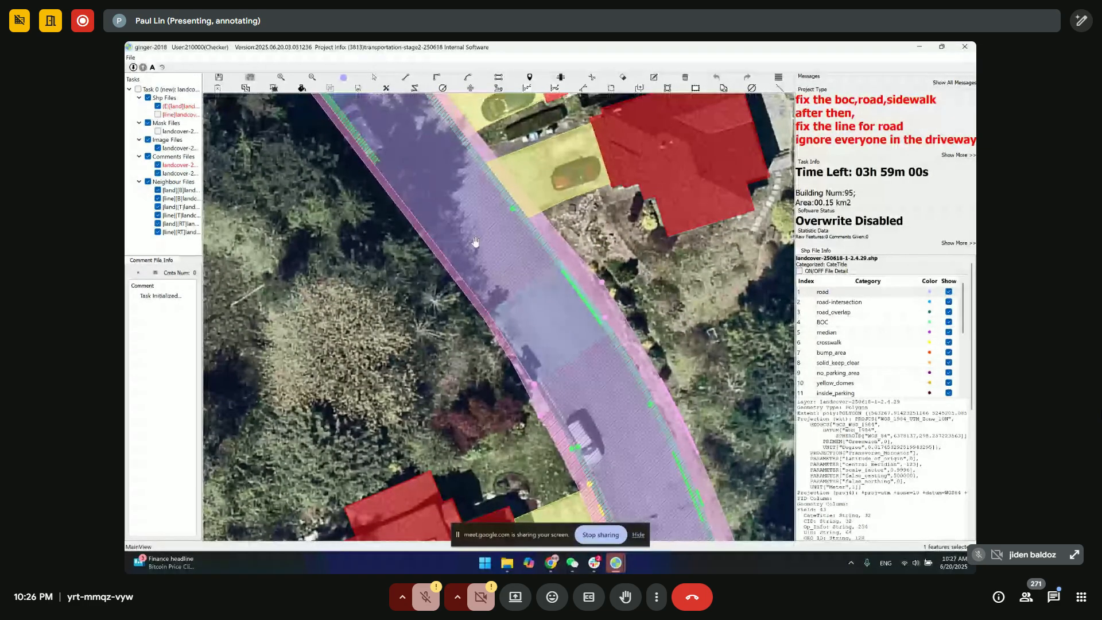
- Try to generate a strip polygon along the curved road's western edge across the BOC gap
scroll(502, 264, up, 2)
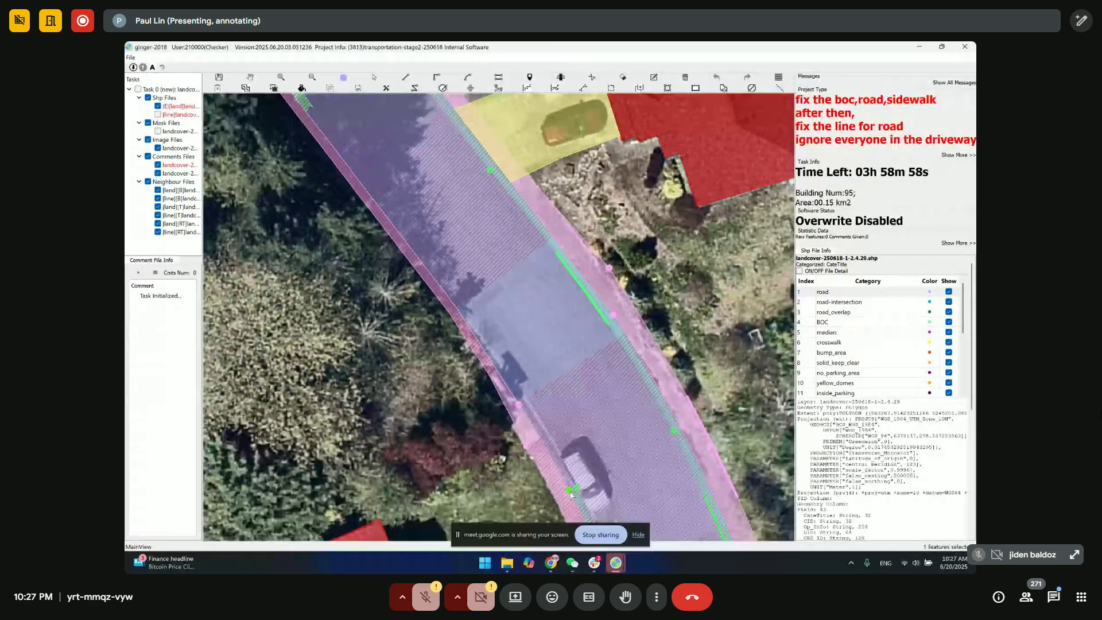
click(335, 168)
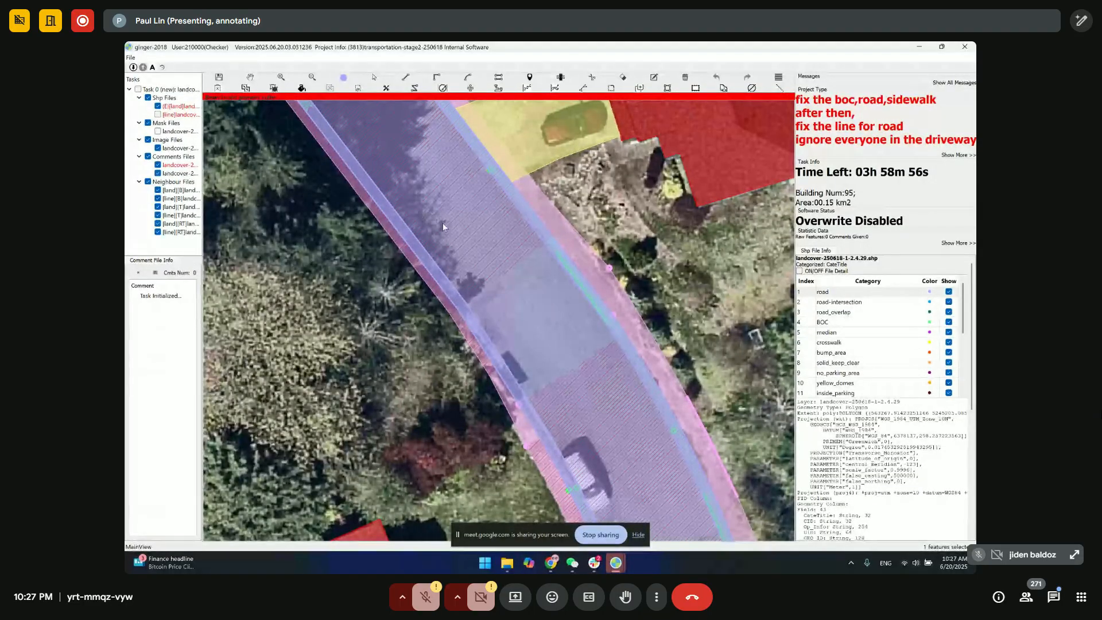
drag(333, 300, 374, 361)
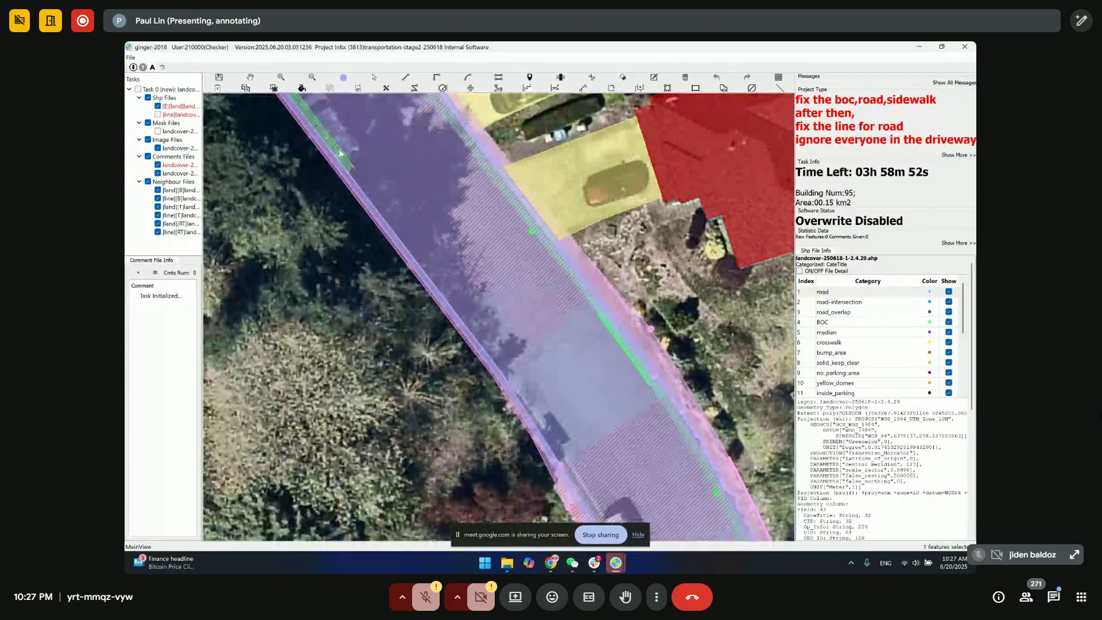
drag(406, 234, 374, 118)
drag(538, 298, 455, 249)
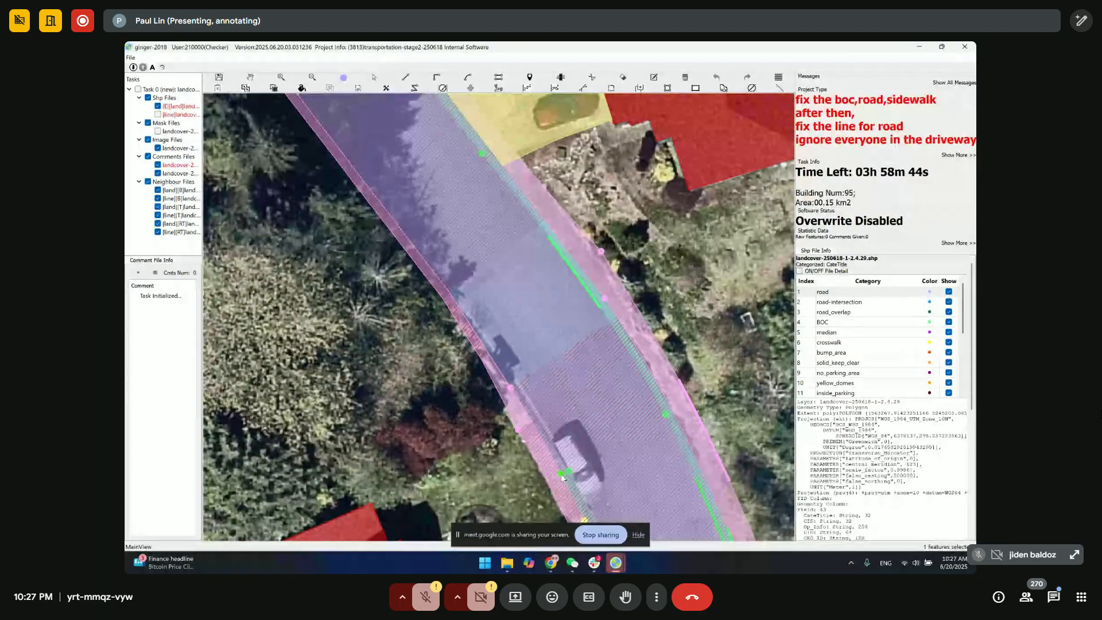
- Fill the BOC gap along the curved road's western edge with a strip polygon and assign it the BOC category
drag(286, 109, 367, 253)
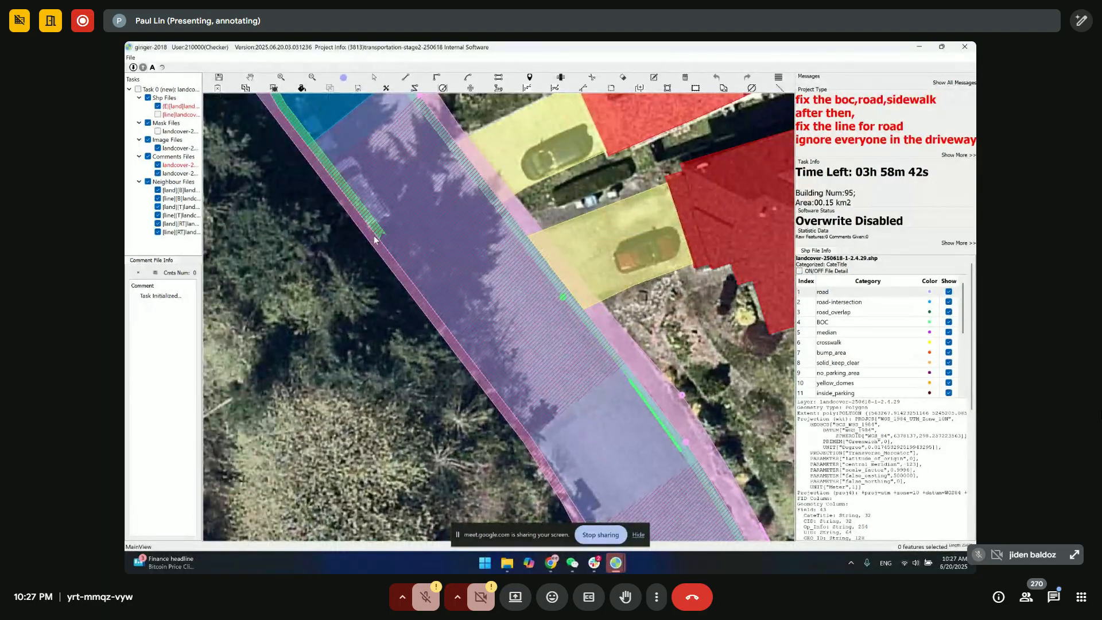
right_click(385, 237)
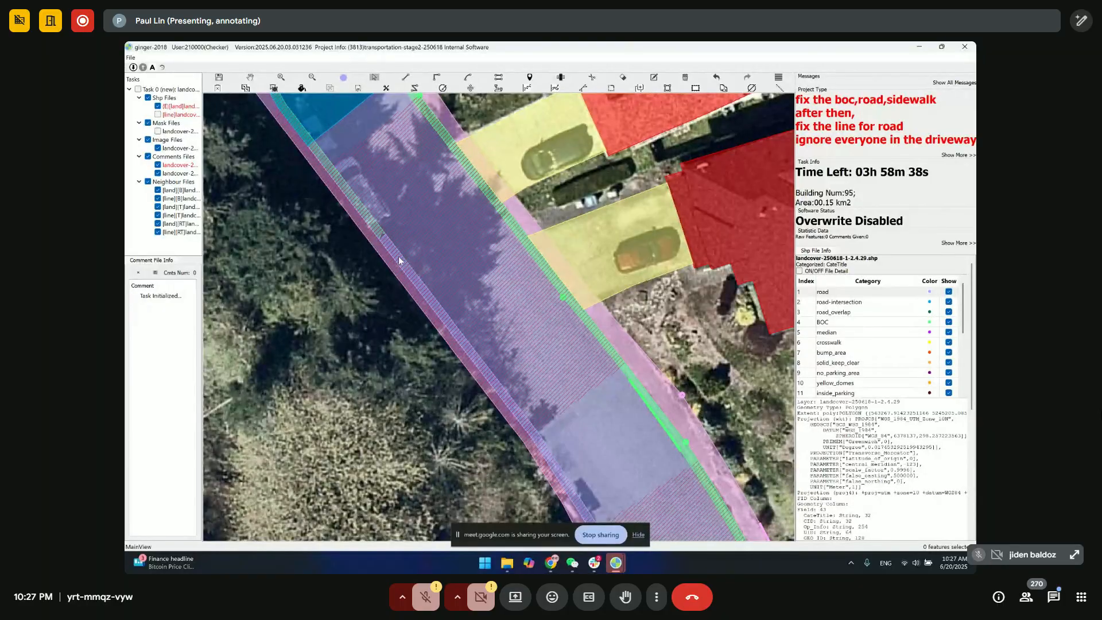
click(398, 256)
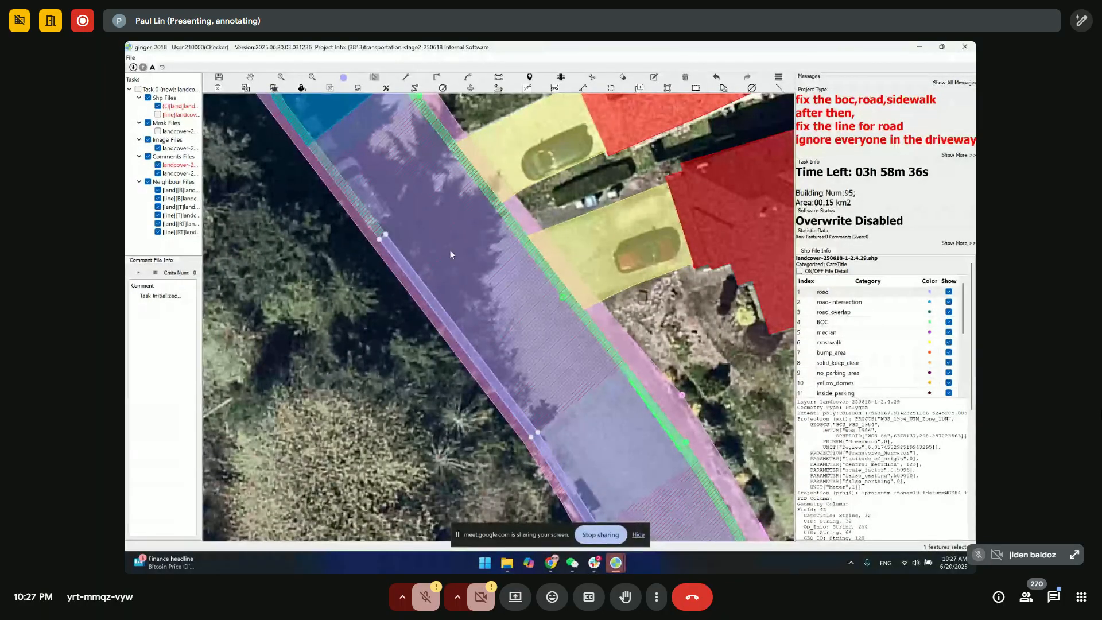
click(930, 322)
- Hide the road category and delete the extra vertex at the northern BOC strip's end to close the gap to the new strip
scroll(381, 234, up, 2)
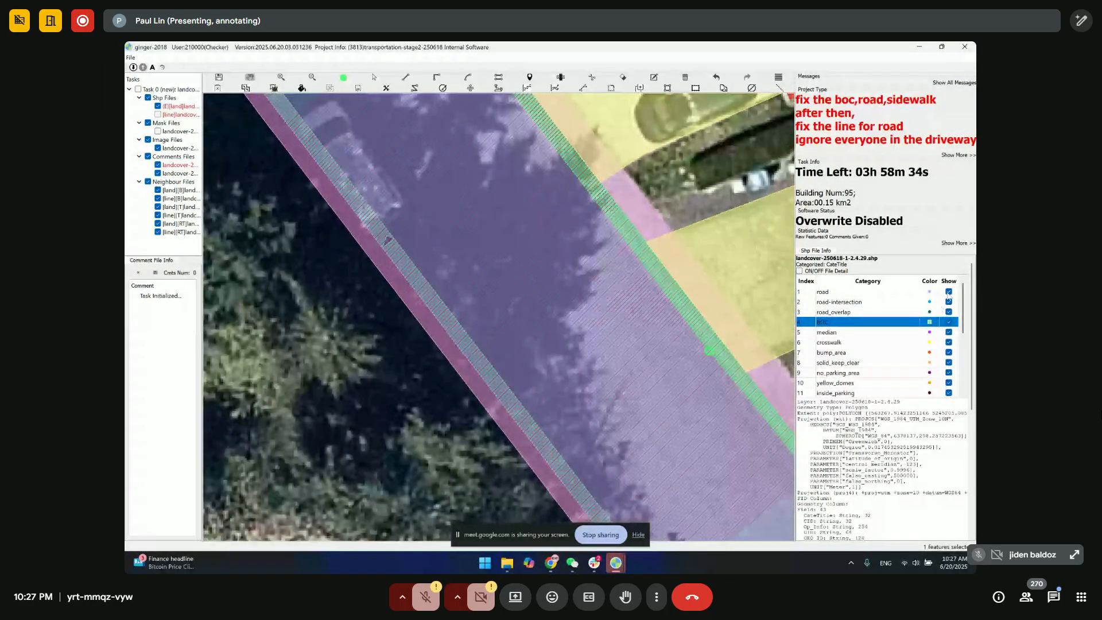
click(949, 291)
scroll(381, 247, up, 3)
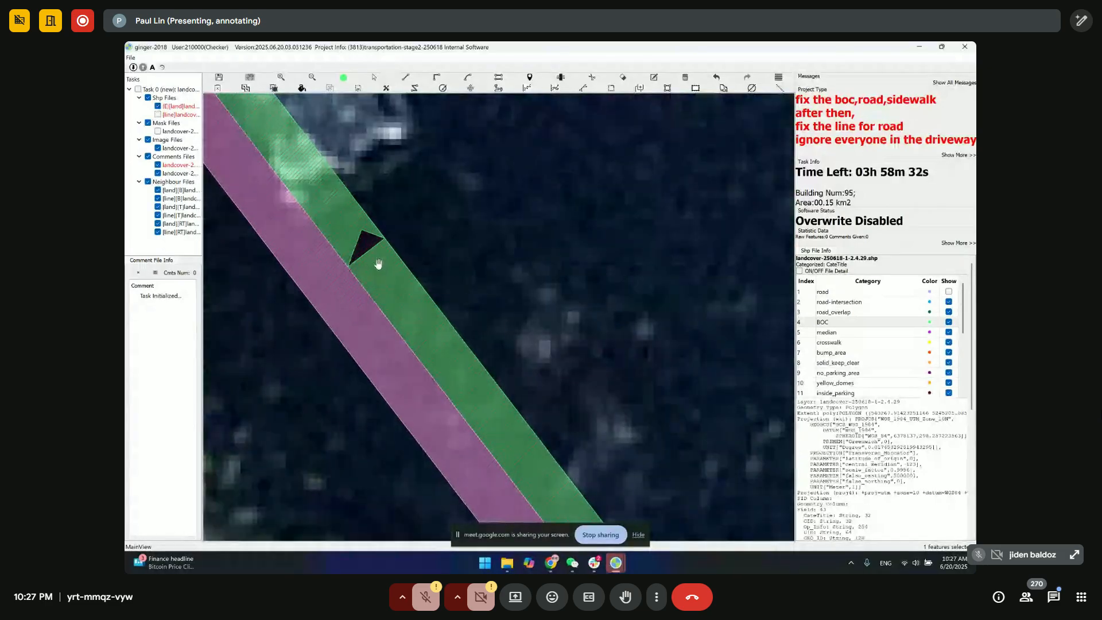
scroll(369, 247, up, 2)
drag(377, 251, 412, 287)
key(s)
click(372, 236)
key(Delete)
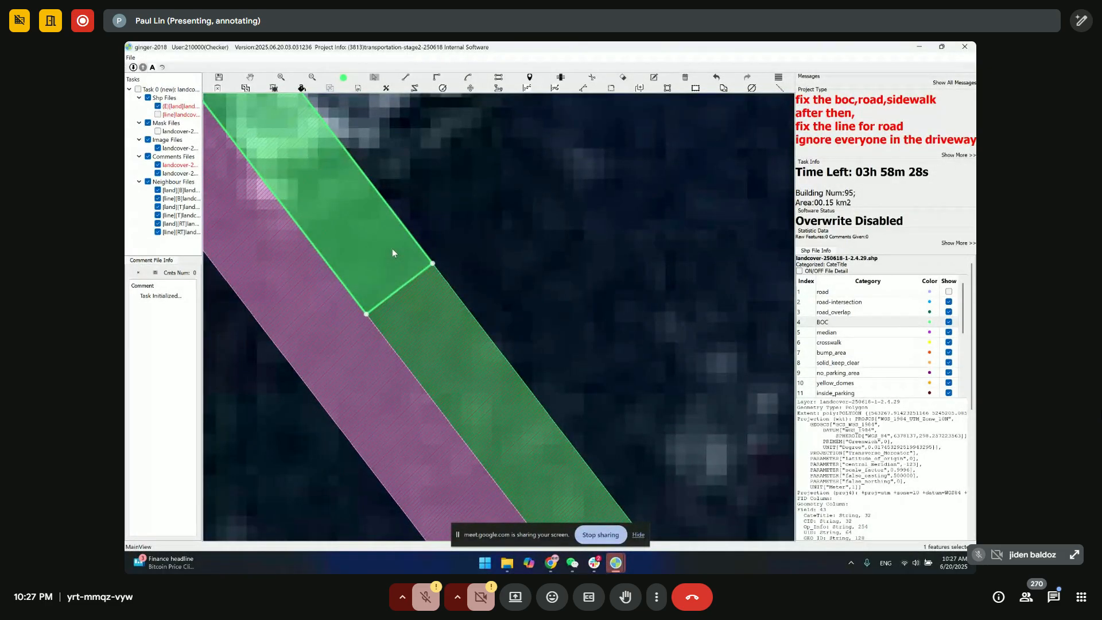
- Follow the BOC strips south along the curved road's western edge to the joint beside the parked white vehicle
key(Escape)
click(426, 290)
key(Escape)
scroll(560, 334, down, 2)
drag(536, 302, 476, 184)
drag(522, 320, 457, 152)
drag(530, 247, 442, 106)
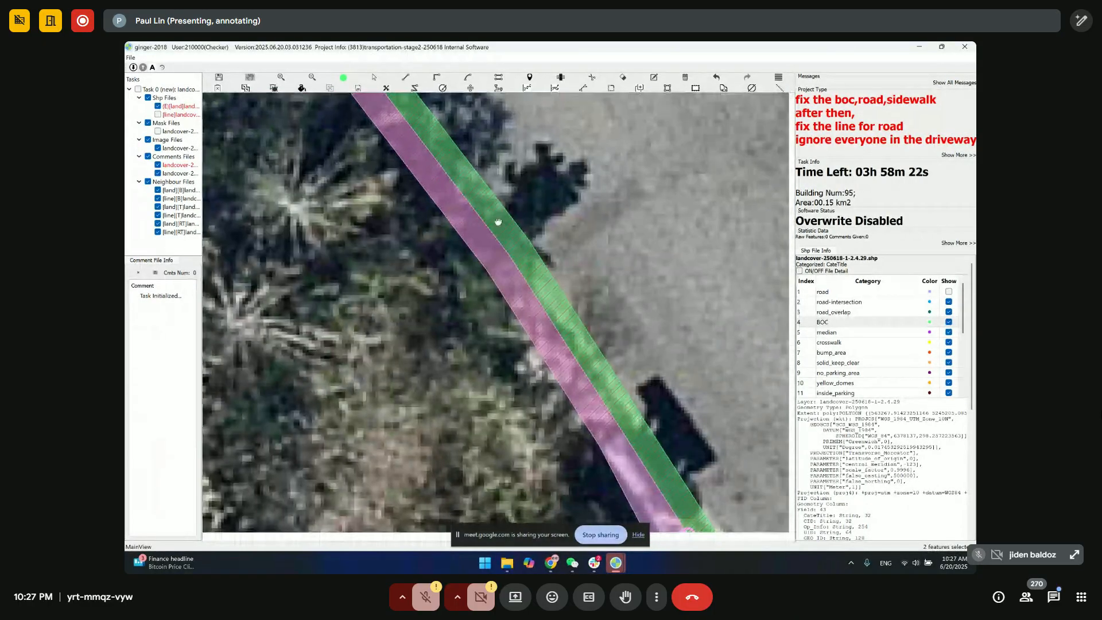
drag(534, 298, 422, 123)
drag(549, 334, 432, 163)
drag(571, 367, 450, 154)
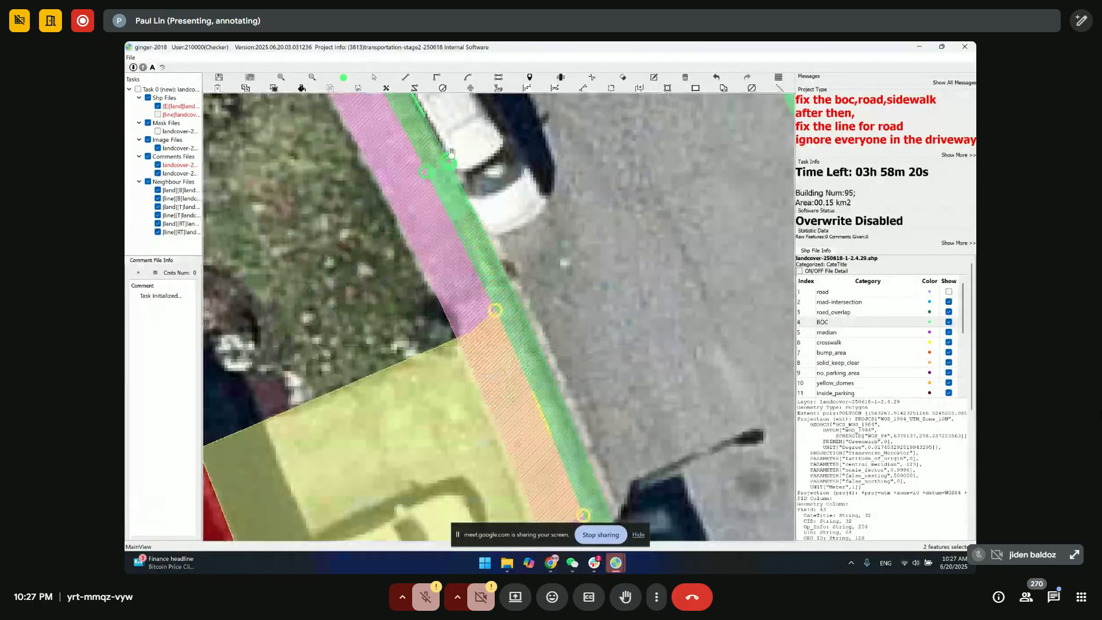
- Select the adjoining BOC strips at the joint beside the parked white vehicle and merge them
scroll(449, 153, up, 3)
click(445, 167)
click(448, 177)
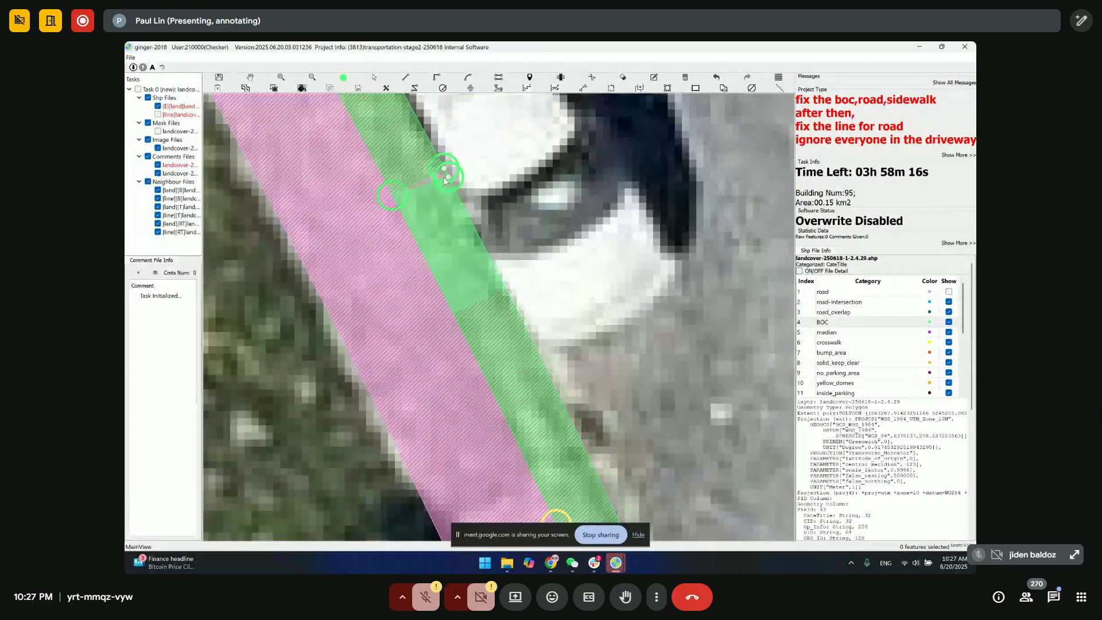
click(438, 179)
click(441, 172)
key(Escape)
drag(430, 163, 457, 193)
key(m)
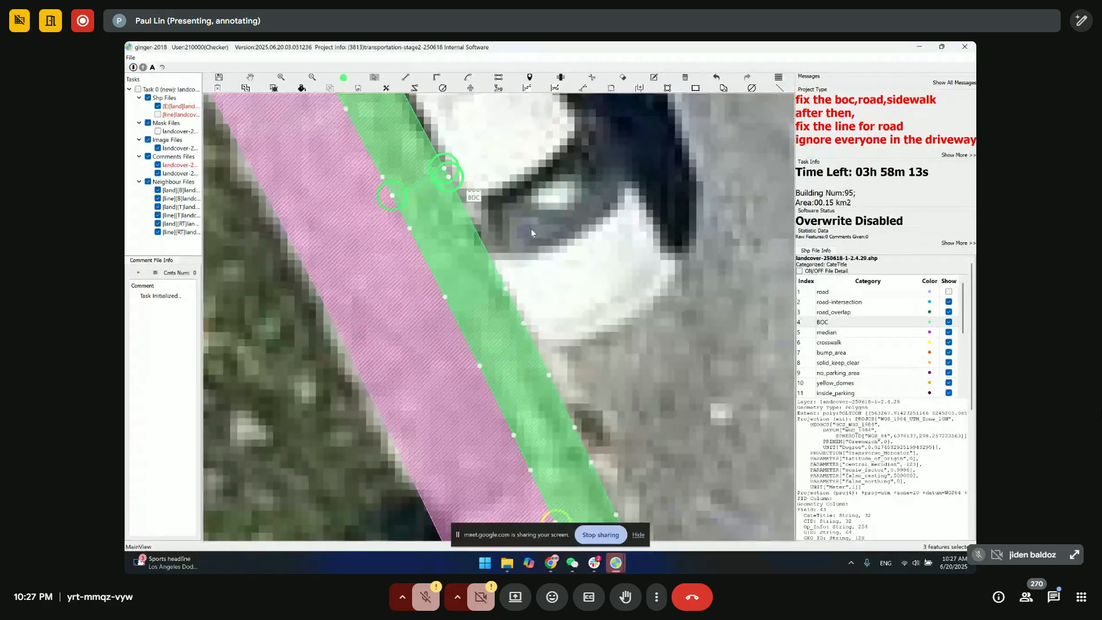
- Show the road category again, check both edges of the curved road, and display the polygons as outlines
key(space)
scroll(529, 223, down, 1)
drag(530, 223, 446, 296)
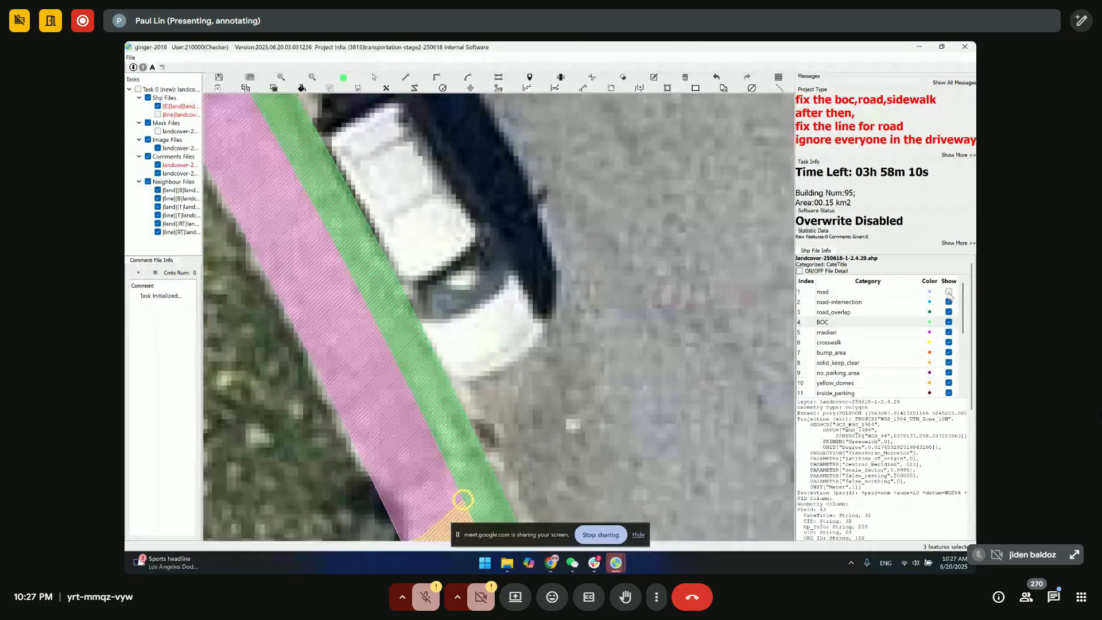
scroll(429, 256, down, 4)
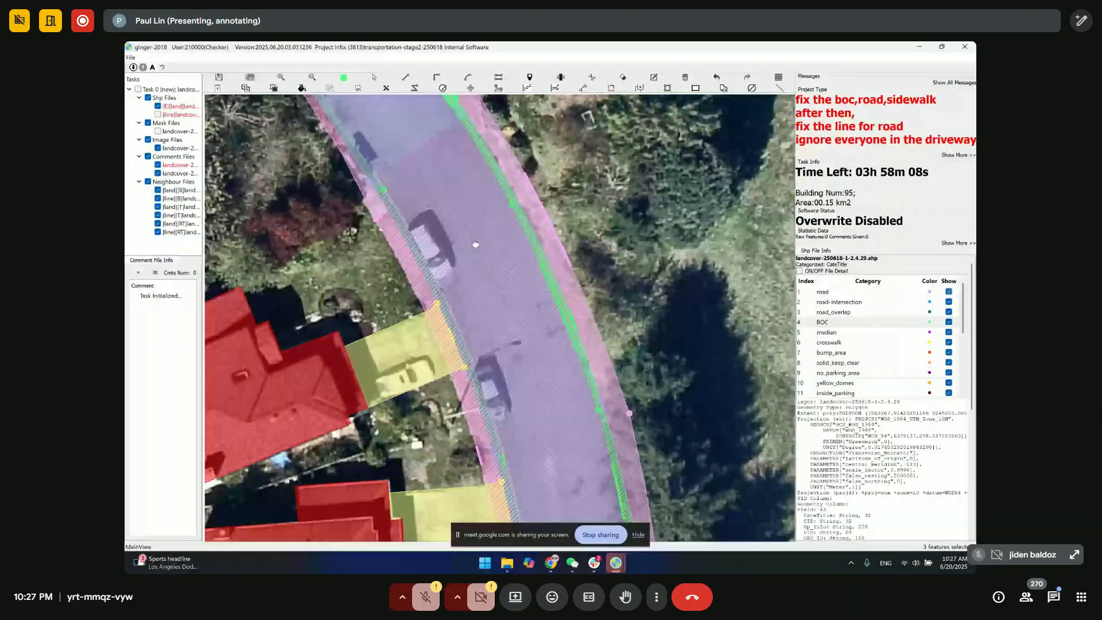
drag(475, 244, 537, 388)
scroll(509, 332, down, 2)
drag(509, 332, 545, 407)
drag(536, 350, 453, 119)
key(f)
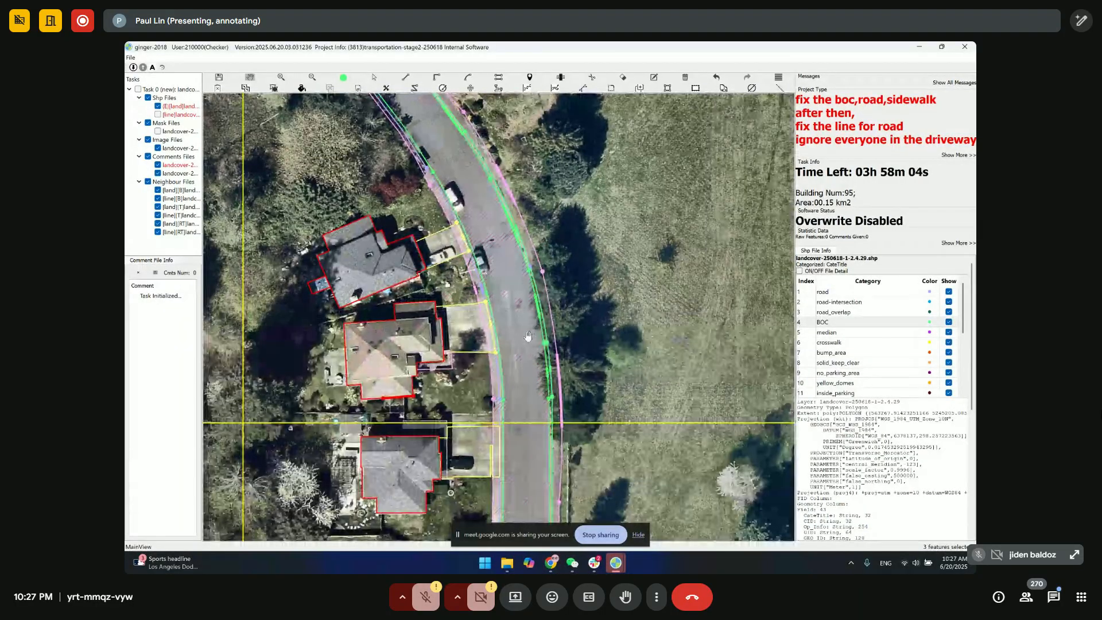
- Inspect the BOC and median outlines southward along the residential road, toggling the overlays to compare them with the imagery
scroll(533, 391, up, 2)
drag(543, 466, 539, 376)
drag(514, 495, 532, 288)
drag(533, 302, 532, 166)
scroll(531, 247, down, 2)
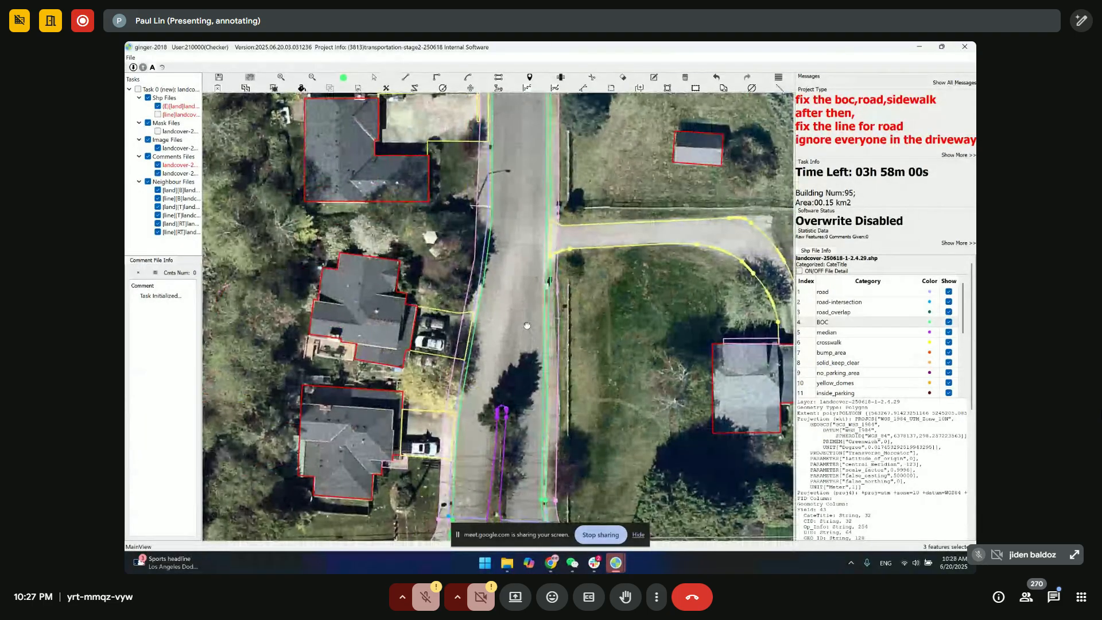
drag(528, 326, 530, 215)
scroll(531, 216, up, 3)
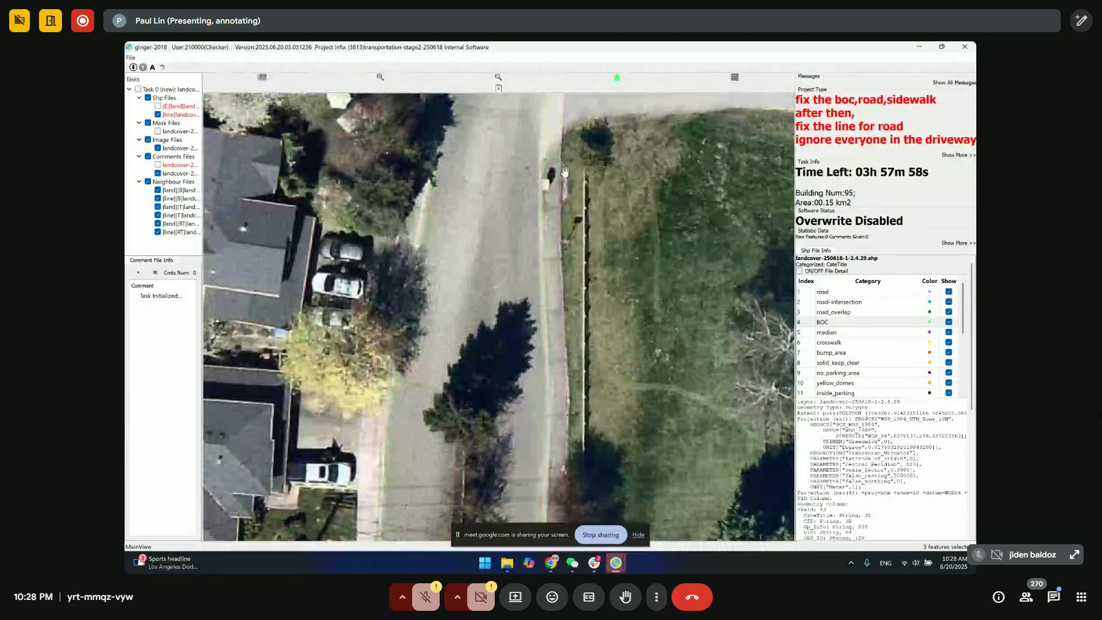
key(space)
drag(567, 182, 549, 228)
key(space)
key(space)
drag(508, 373, 515, 233)
drag(467, 386, 488, 260)
drag(566, 393, 586, 235)
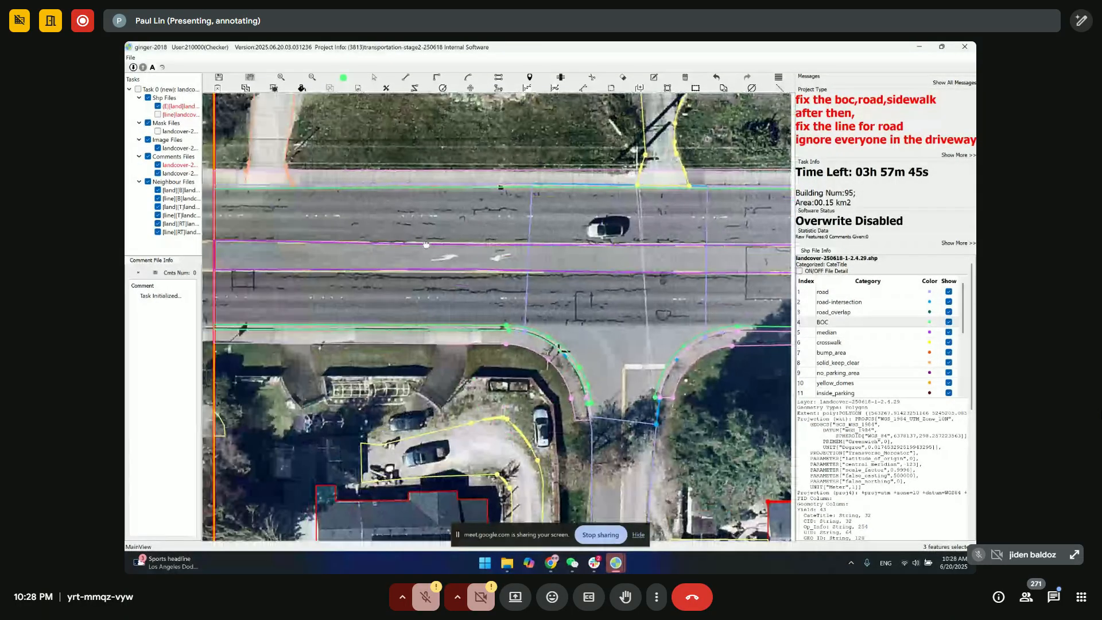
- Examine the road and BOC outlines along the multi-lane road, its side-street junction and the cul-de-sac, toggling the polygon fill
drag(426, 244, 644, 262)
drag(642, 304, 546, 228)
drag(675, 290, 523, 263)
key(f)
drag(517, 445, 542, 359)
key(f)
drag(504, 410, 304, 191)
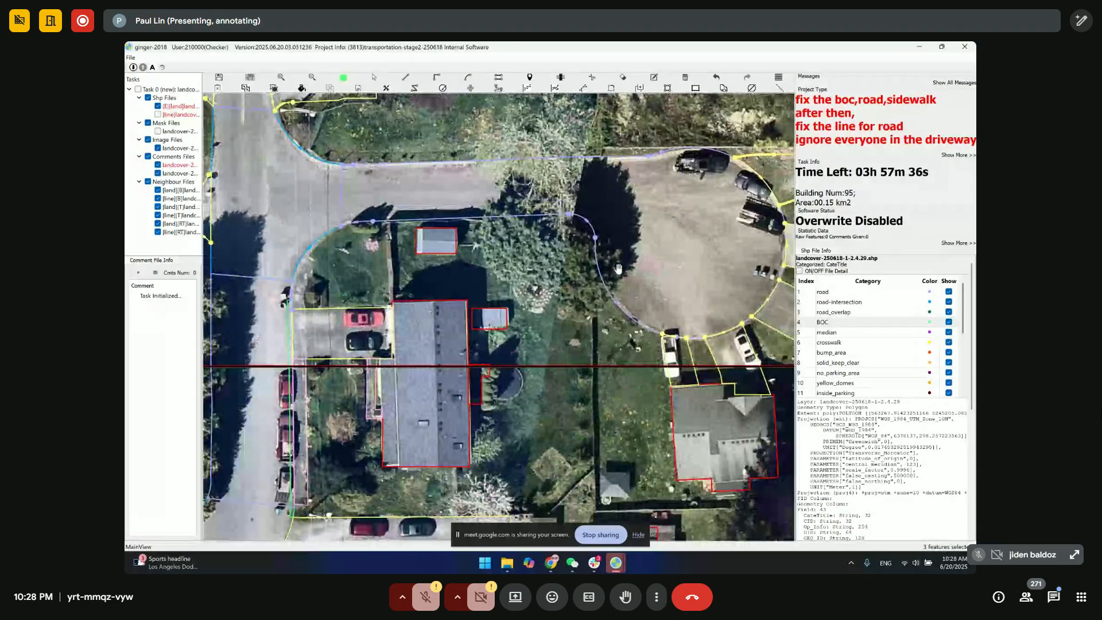
- Try to trace a driveway-category strip around the cul-de-sac edge and discard it
drag(741, 273, 621, 271)
scroll(622, 271, up, 3)
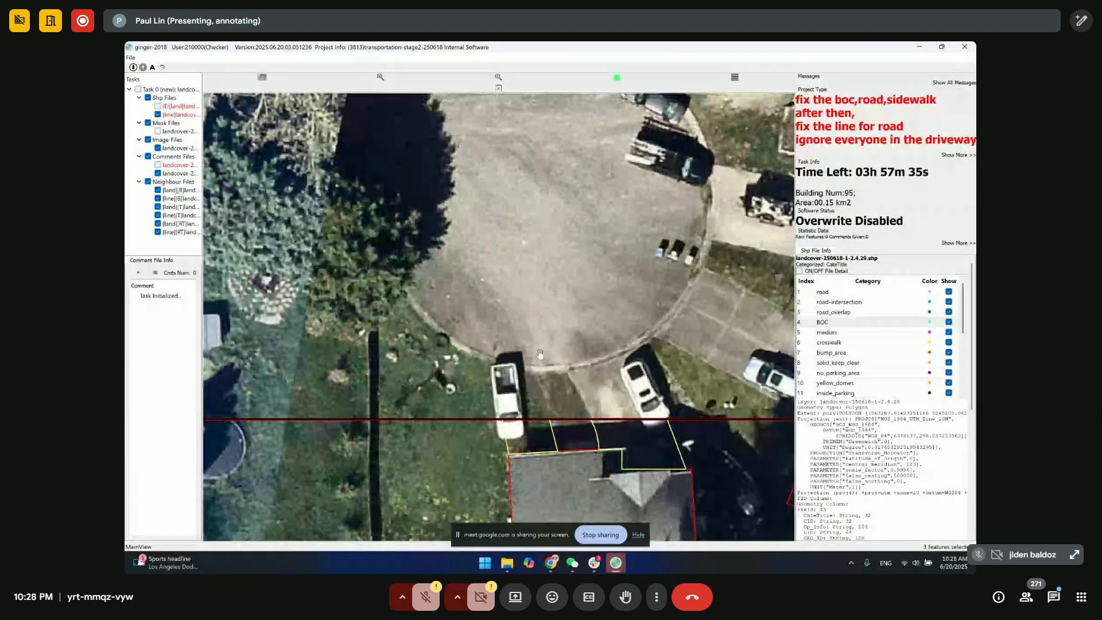
drag(633, 371, 565, 405)
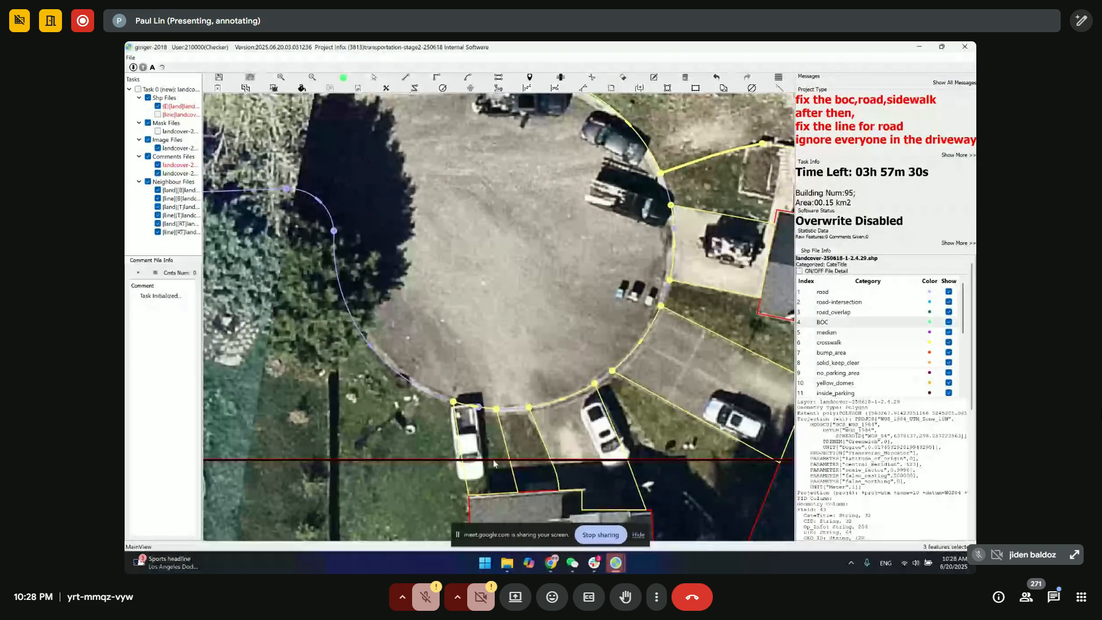
click(487, 444)
drag(487, 444, 482, 452)
key(space)
key(space)
drag(467, 201, 462, 277)
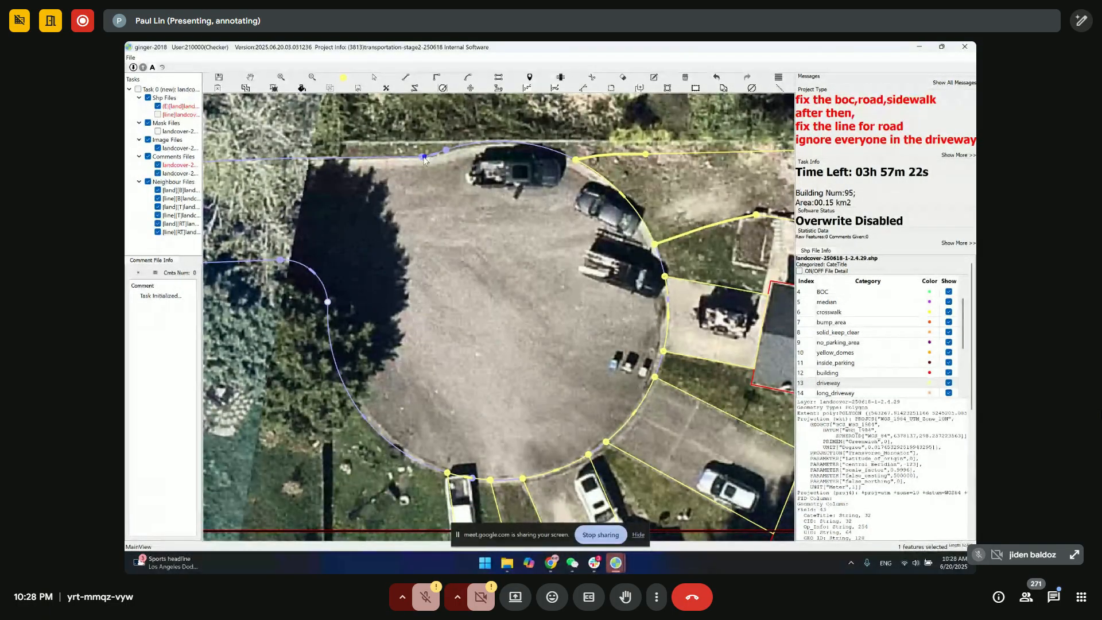
click(534, 147)
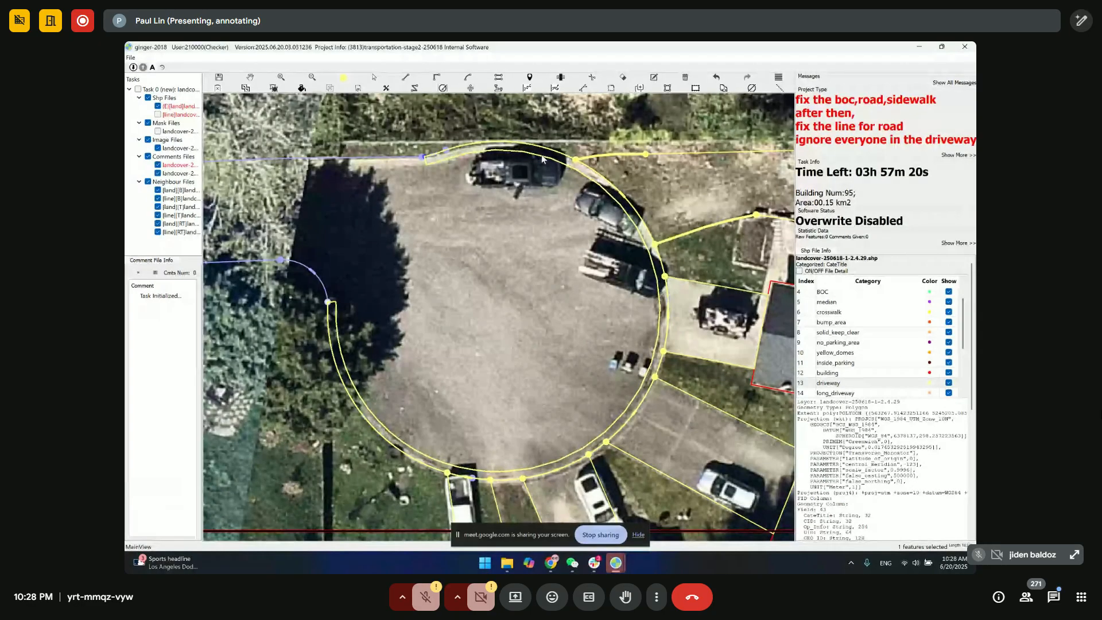
key(ctrl+z)
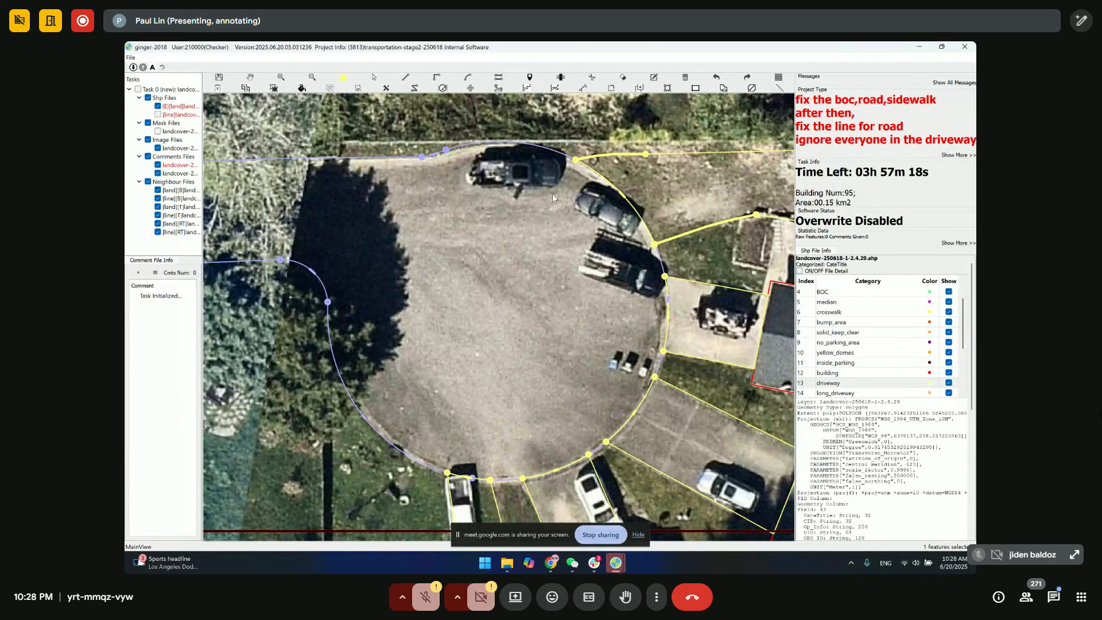
click(491, 483)
key(Escape)
drag(499, 442, 484, 386)
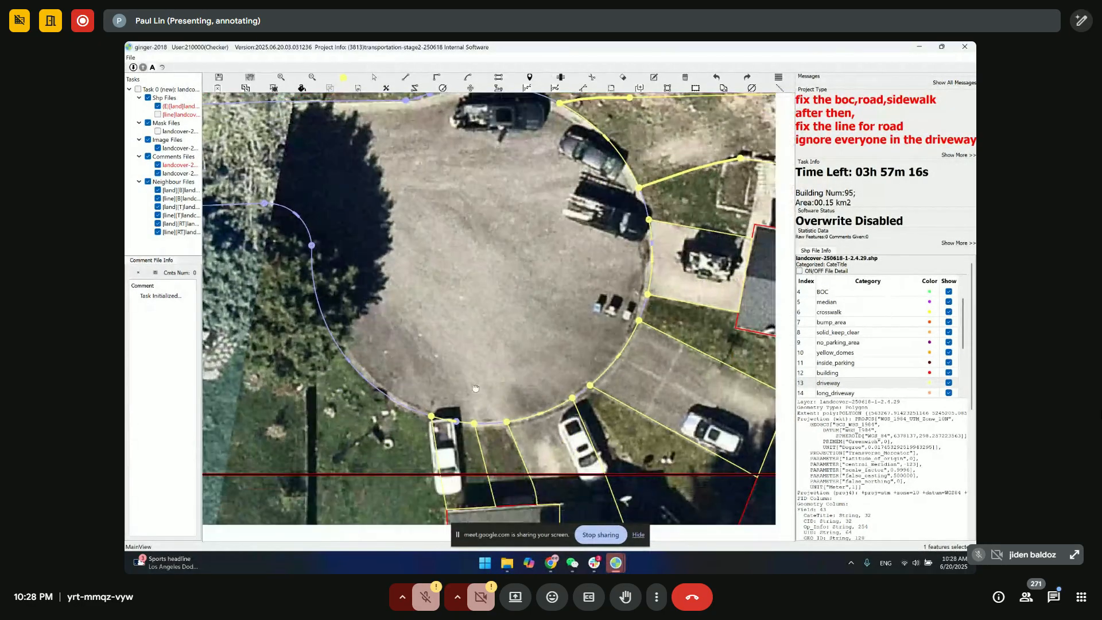
key(Escape)
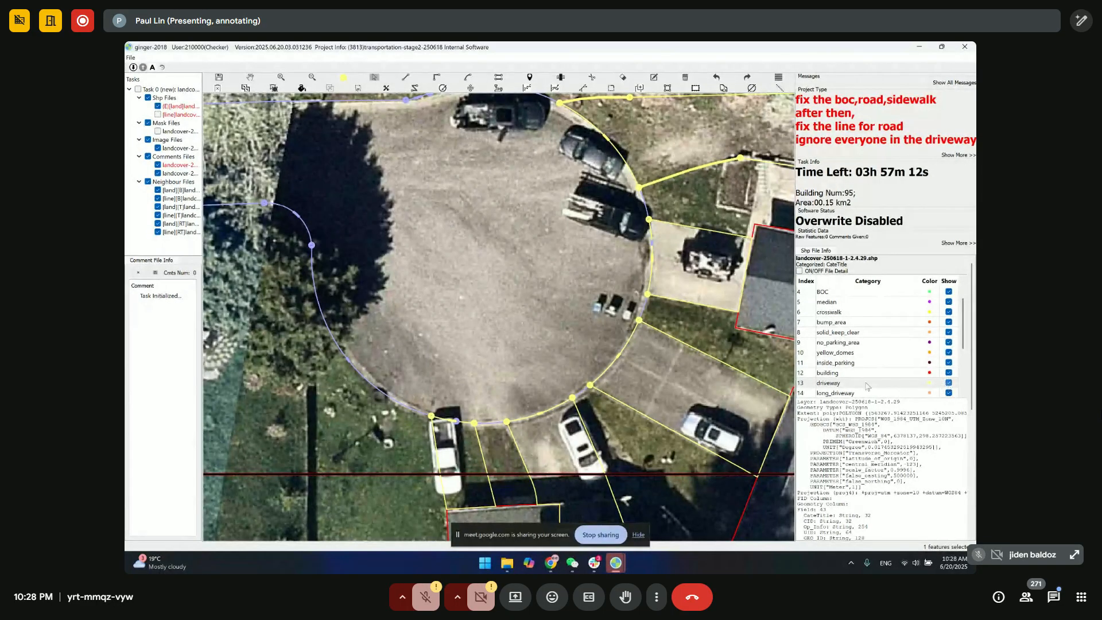
- Hide the driveway category and redraw the southern edge of the cul-de-sac road as one smooth arc along the curb
click(949, 382)
drag(650, 327, 651, 322)
click(584, 89)
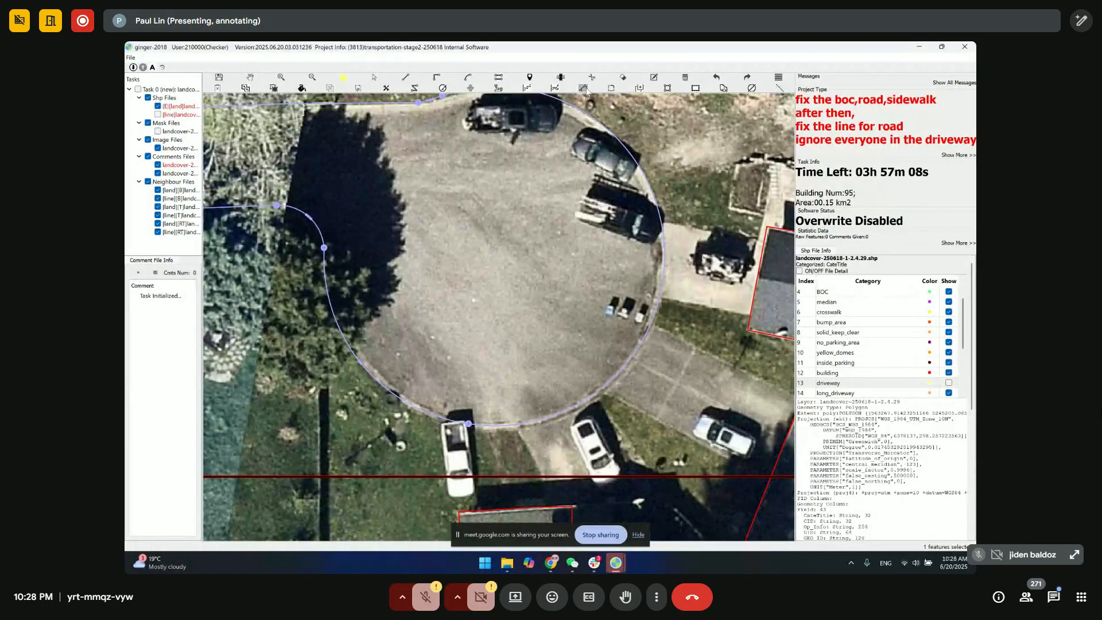
click(325, 248)
click(664, 265)
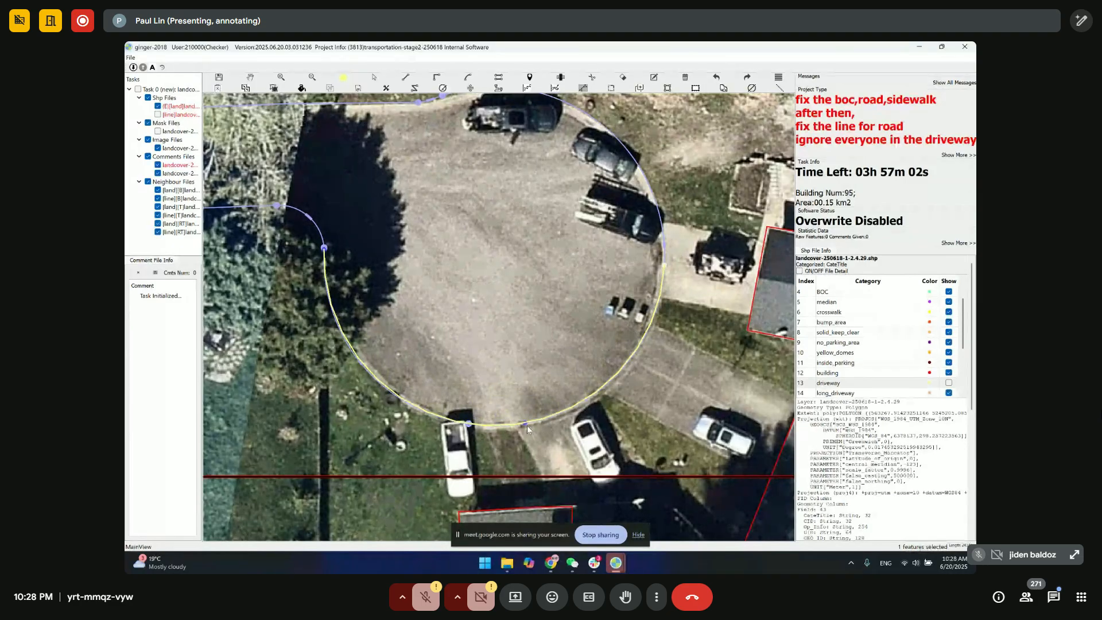
scroll(528, 428, up, 2)
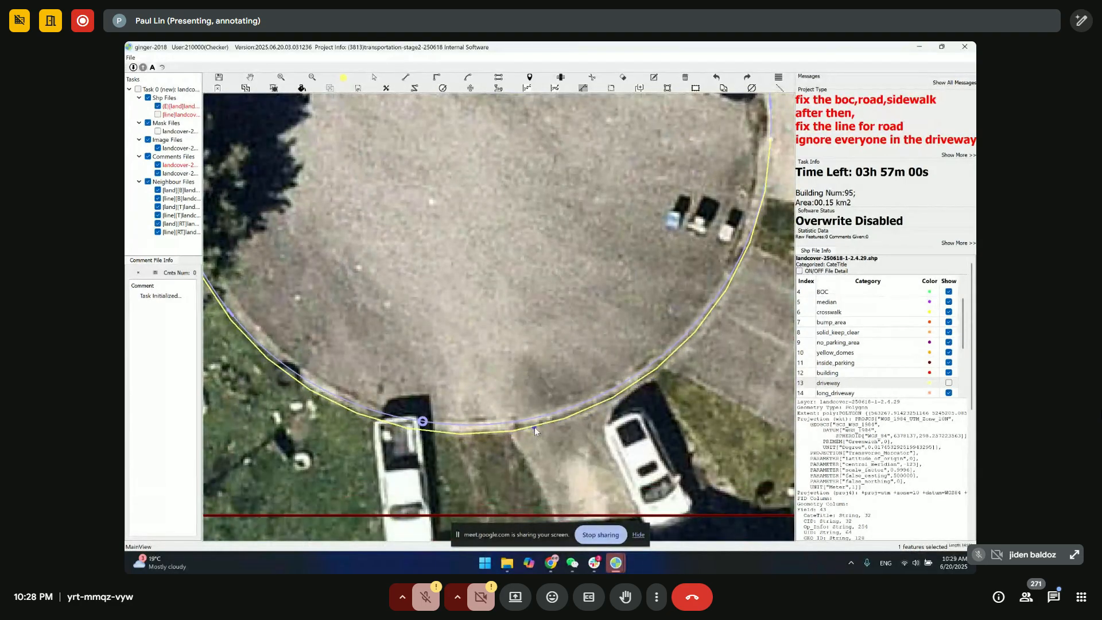
click(534, 428)
scroll(532, 426, down, 2)
drag(461, 372, 465, 395)
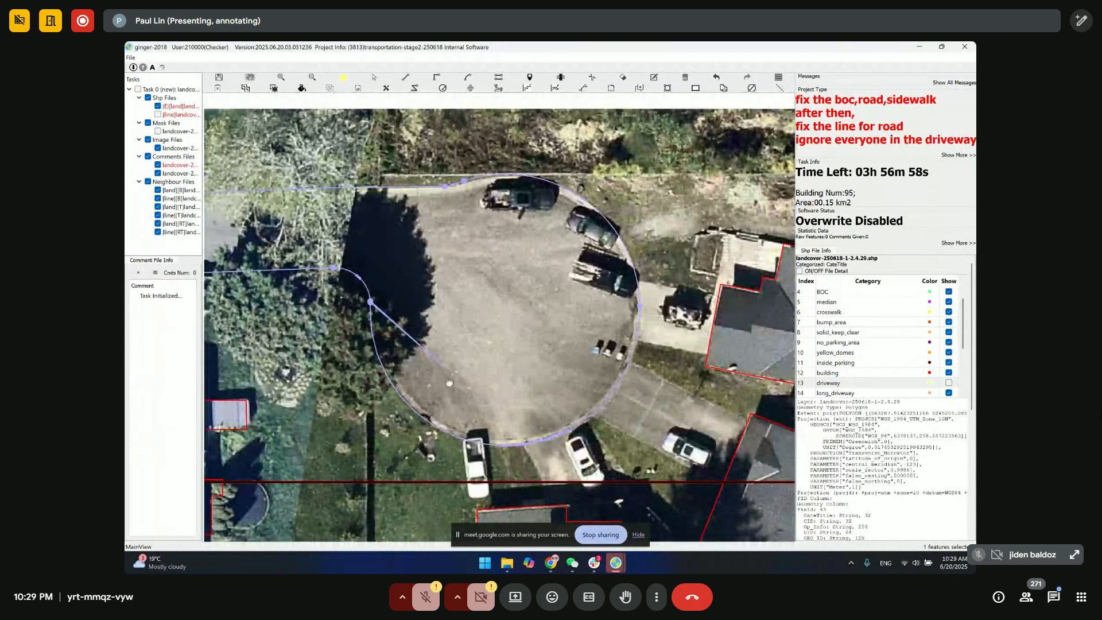
scroll(440, 367, up, 2)
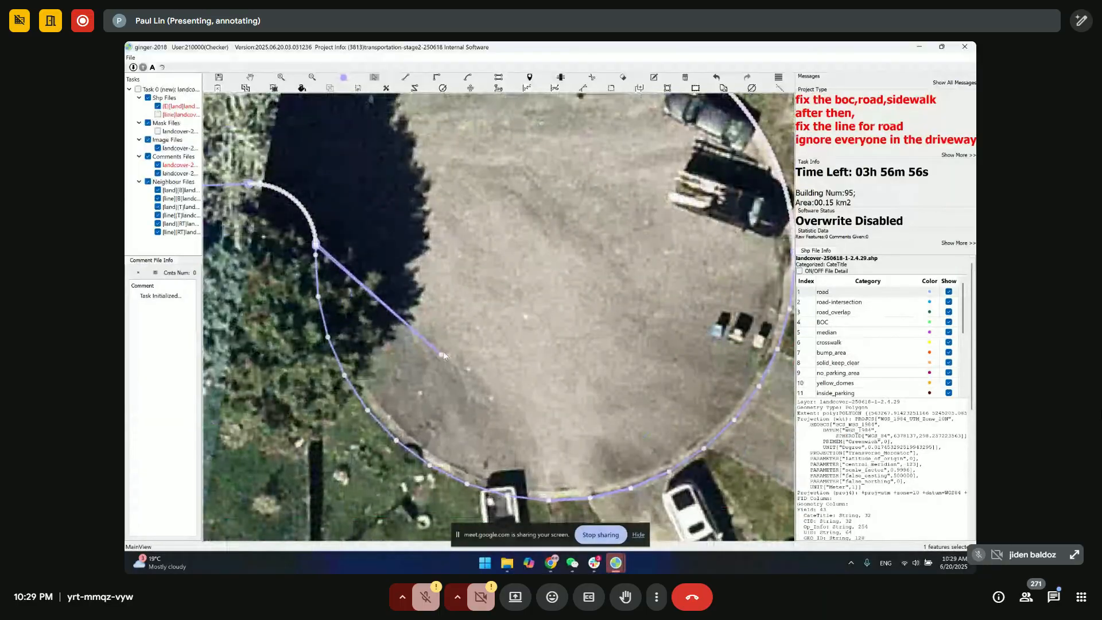
key(Escape)
- Show the driveway category again and turn on the Overwrite Existing Feature option
drag(516, 357, 547, 313)
scroll(470, 361, down, 1)
scroll(931, 360, down, 2)
click(948, 352)
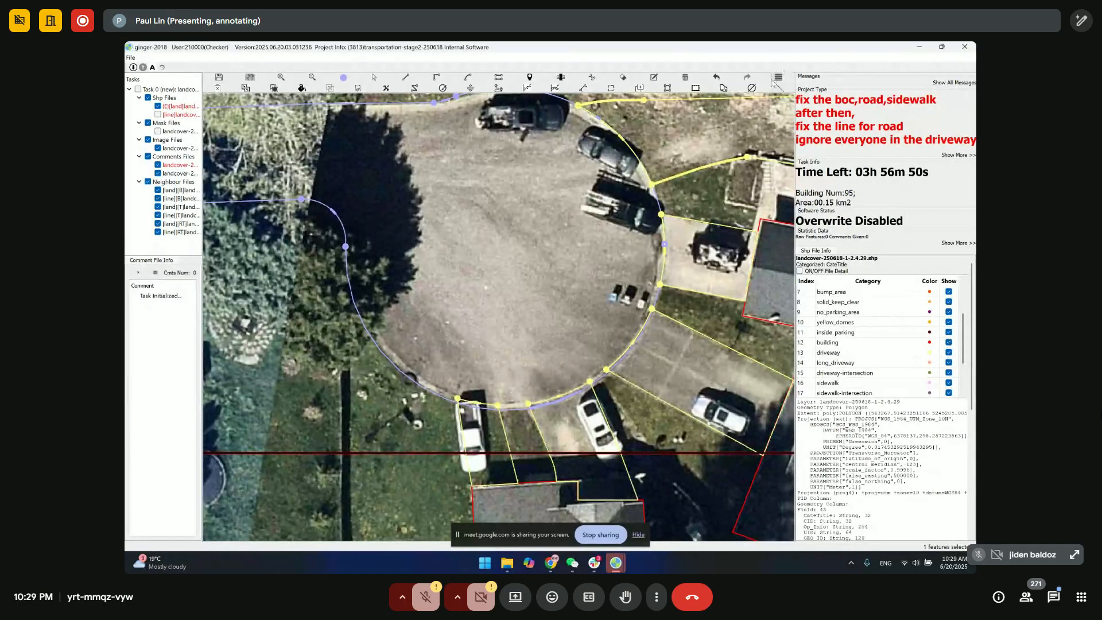
click(778, 78)
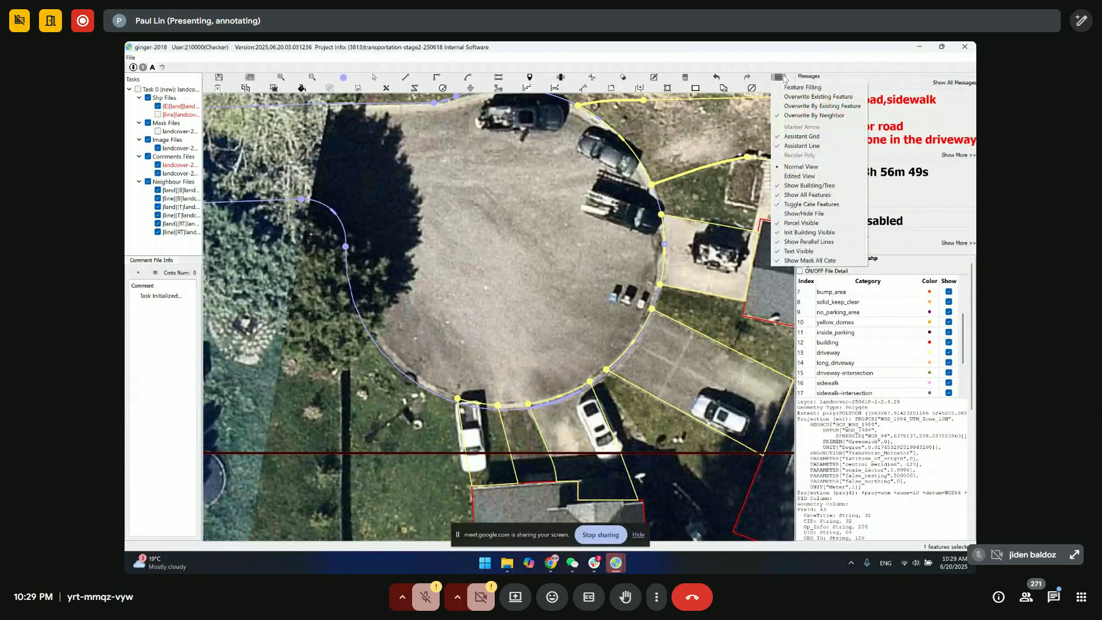
click(809, 97)
- Select the cul-de-sac road polygon and overwrite the driveway ends that overlap its edge, dismissing the chat notification
key(s)
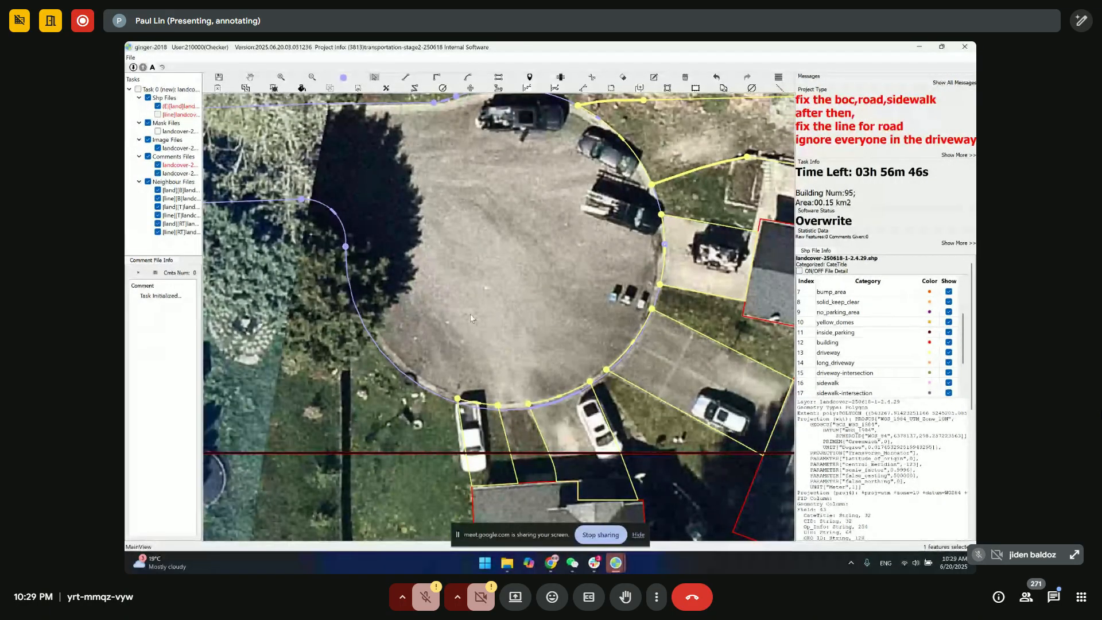
click(471, 318)
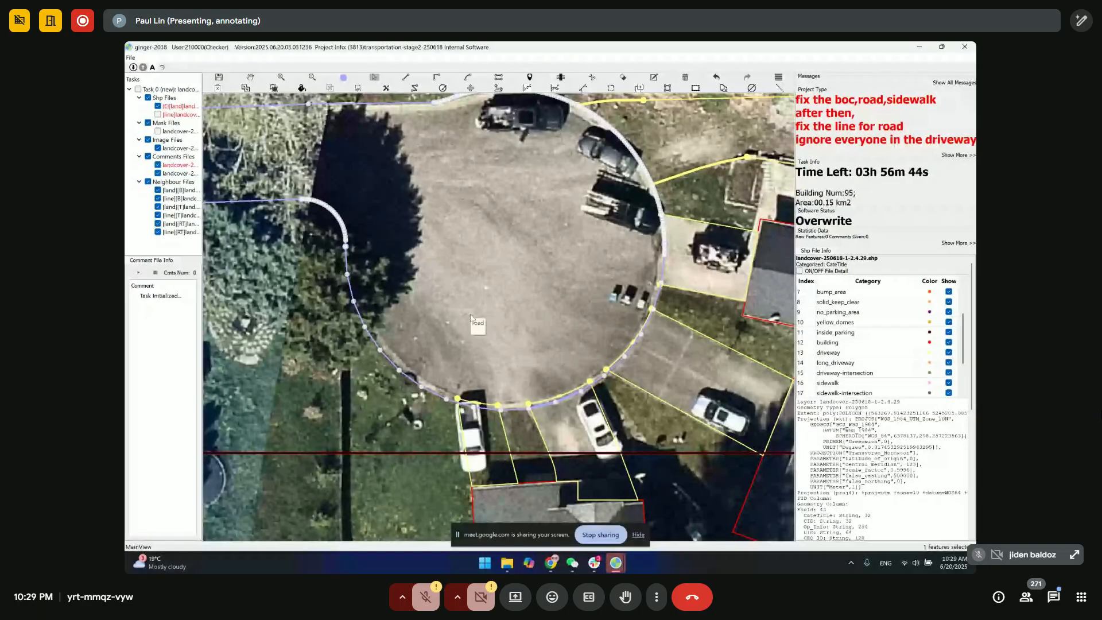
scroll(482, 416, up, 2)
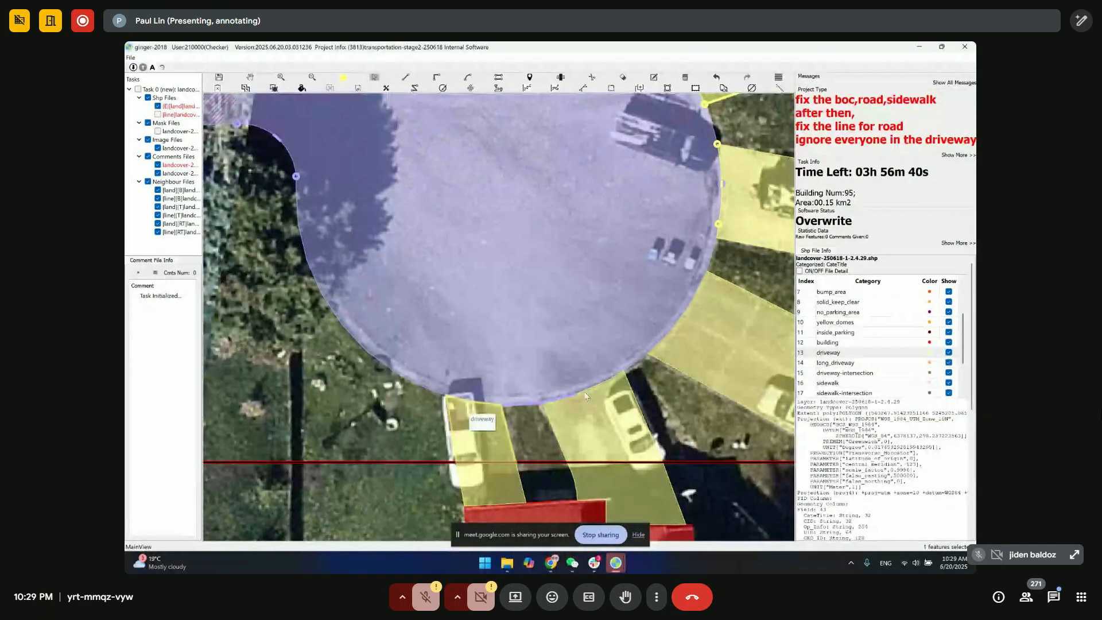
scroll(585, 381, down, 2)
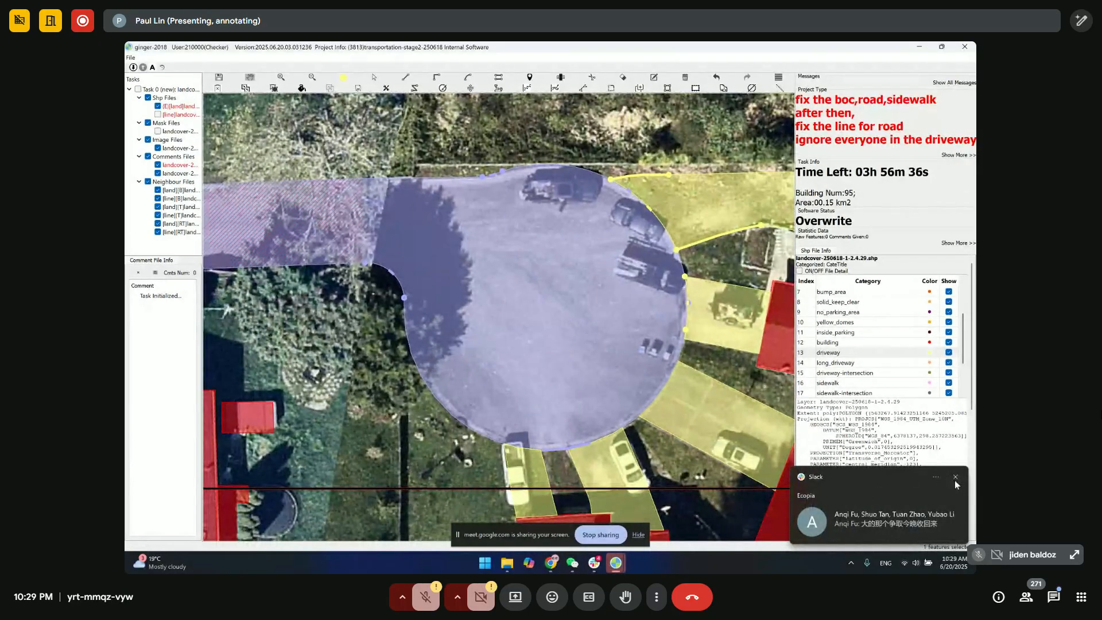
click(956, 478)
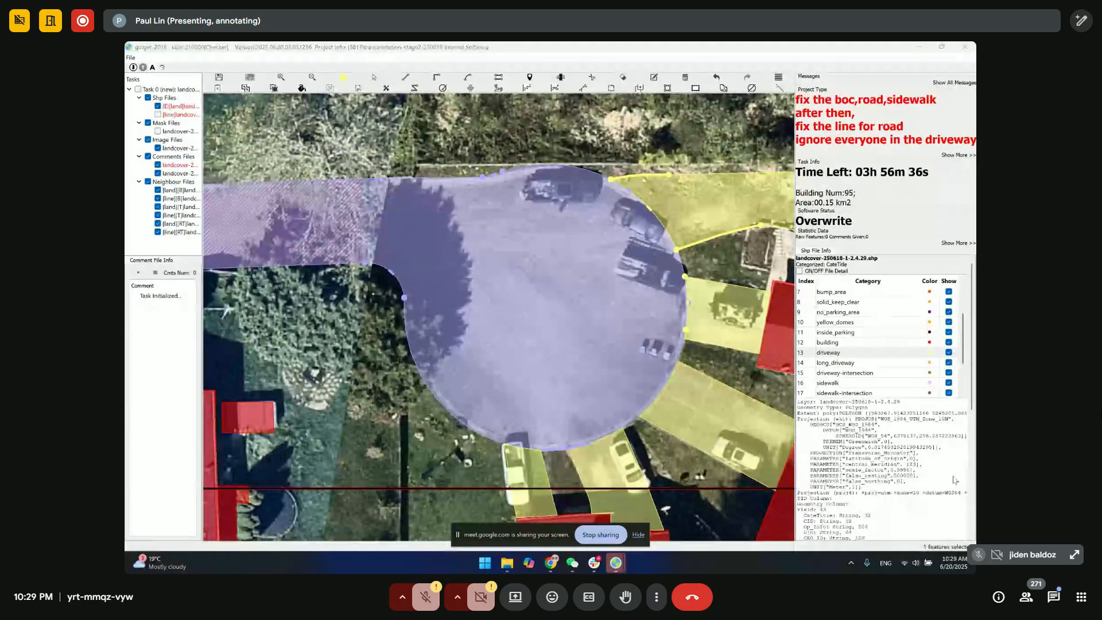
- Trace a BOC strip around the cul-de-sac, from the upper road edge to the road node on the bulb's west side
scroll(844, 332, up, 2)
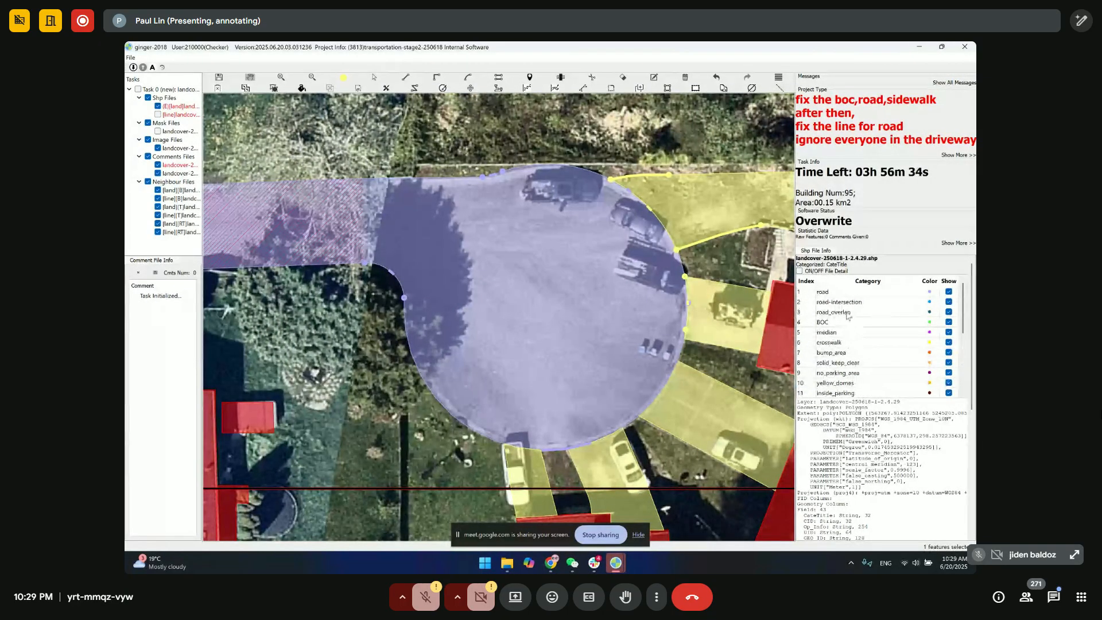
click(837, 322)
click(484, 178)
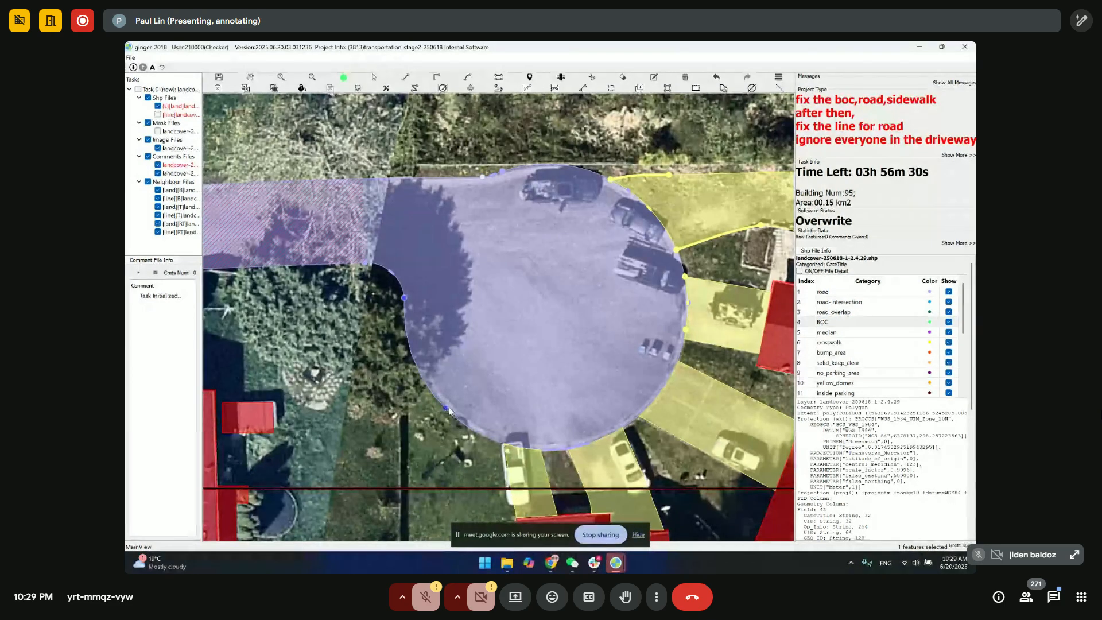
click(405, 297)
key(space)
drag(613, 280, 622, 288)
- Compare the mapped features with the bare imagery around the cul-de-sac, the connecting road and the intersection
key(f)
key(f)
scroll(460, 297, down, 1)
drag(458, 297, 696, 262)
drag(683, 227, 510, 261)
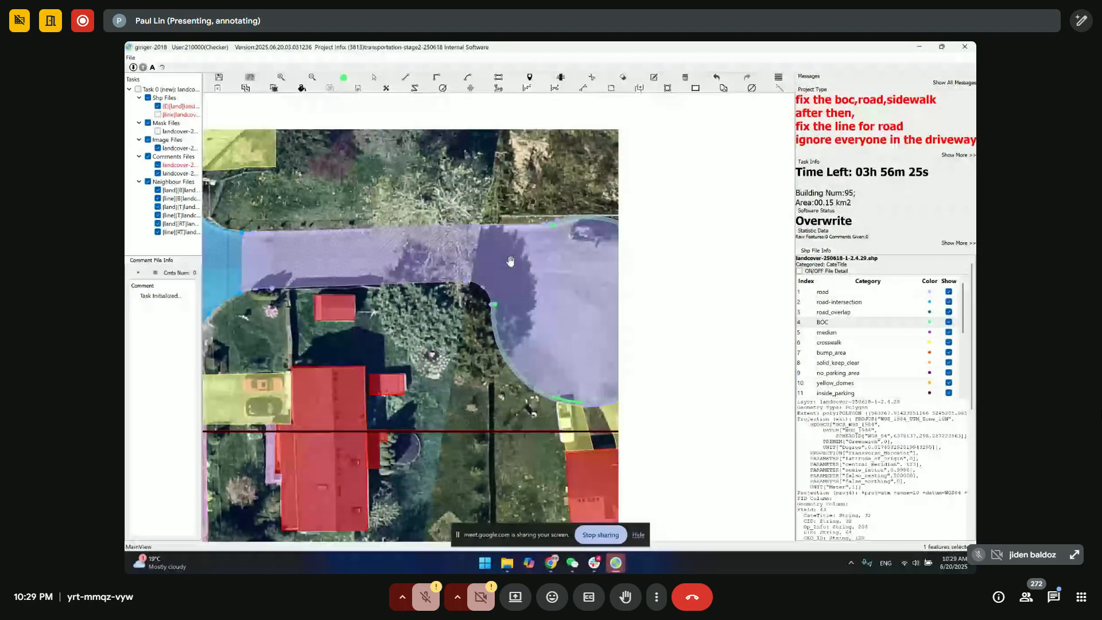
drag(533, 306, 579, 298)
click(956, 476)
drag(600, 218, 541, 234)
key(space)
key(space)
key(space)
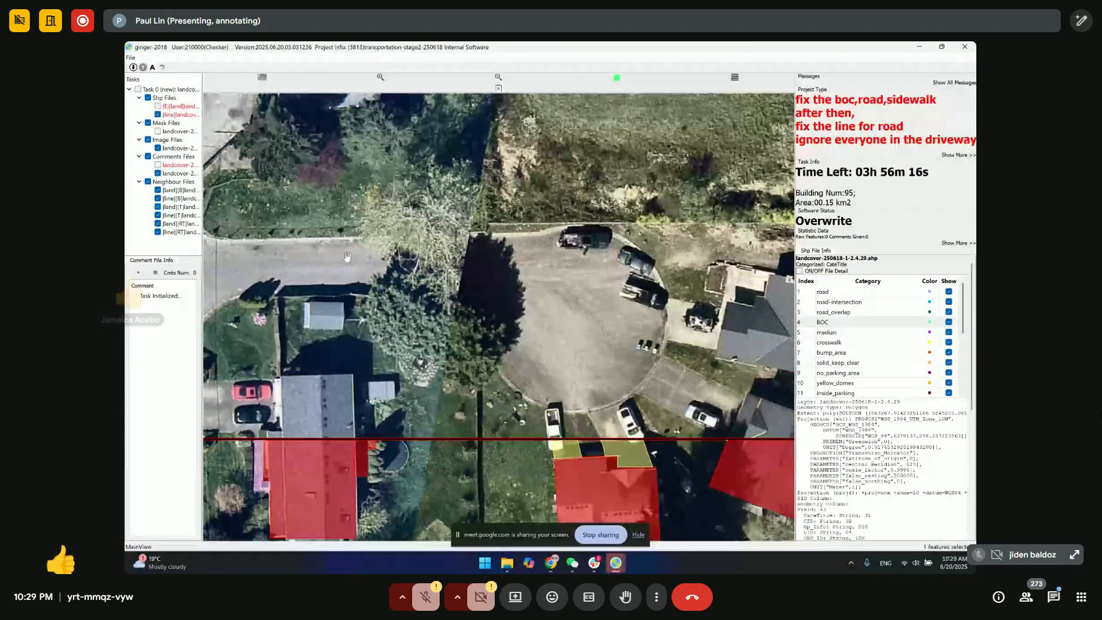
drag(304, 254, 488, 257)
key(space)
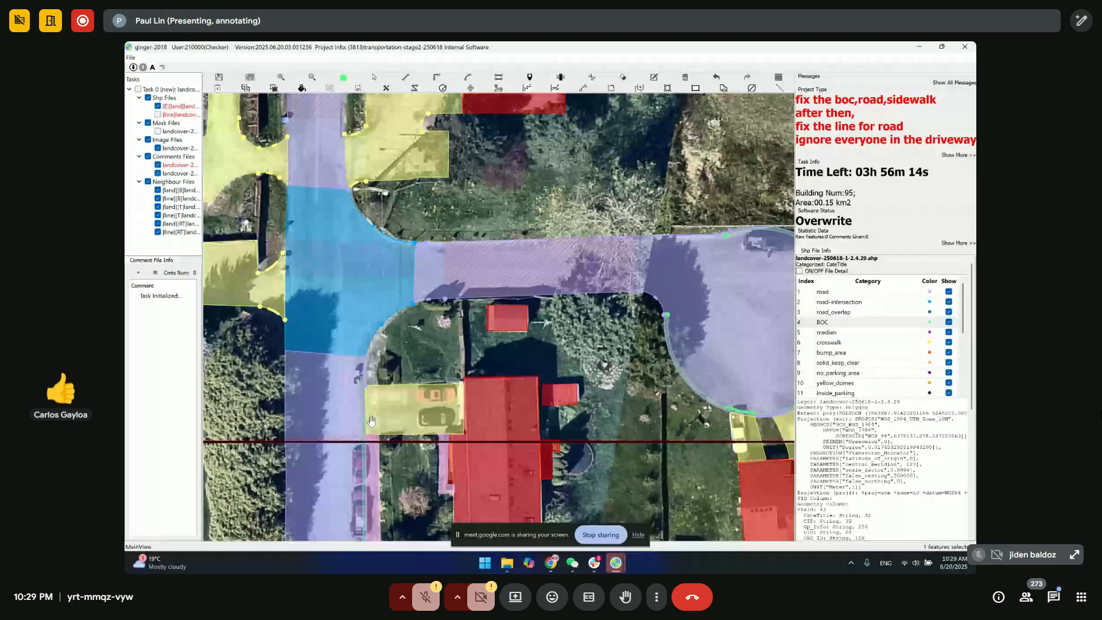
key(space)
key(space)
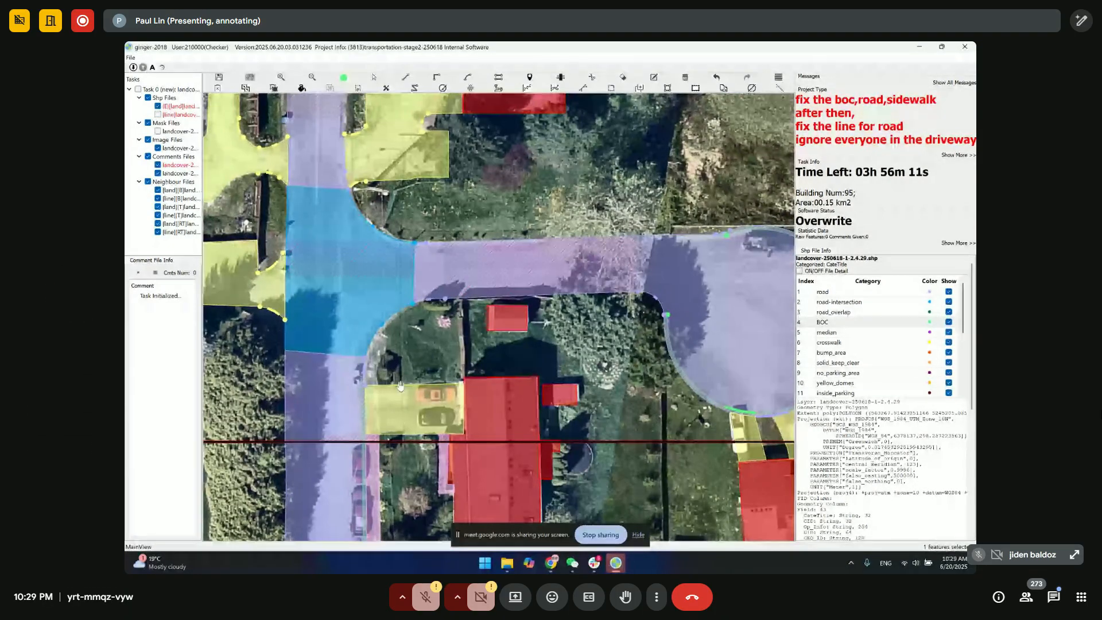
- Trace a BOC strip from the existing BOC end above the two-car driveway along the southern road edge to the cul-de-sac strip
scroll(368, 418, up, 1)
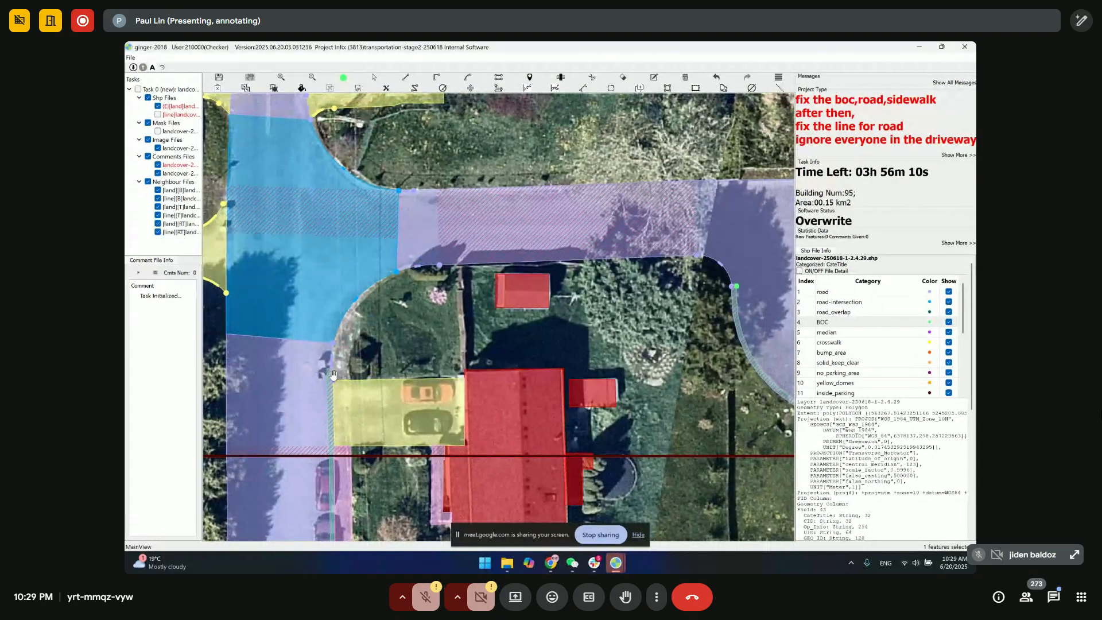
scroll(332, 376, up, 1)
key(space)
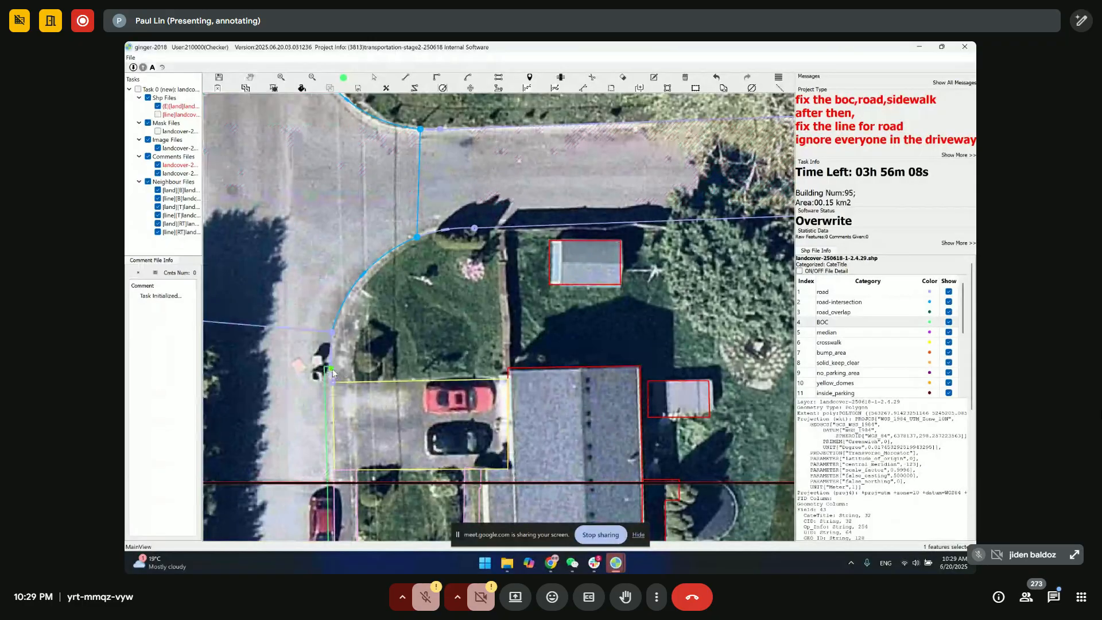
click(332, 373)
drag(667, 330, 399, 312)
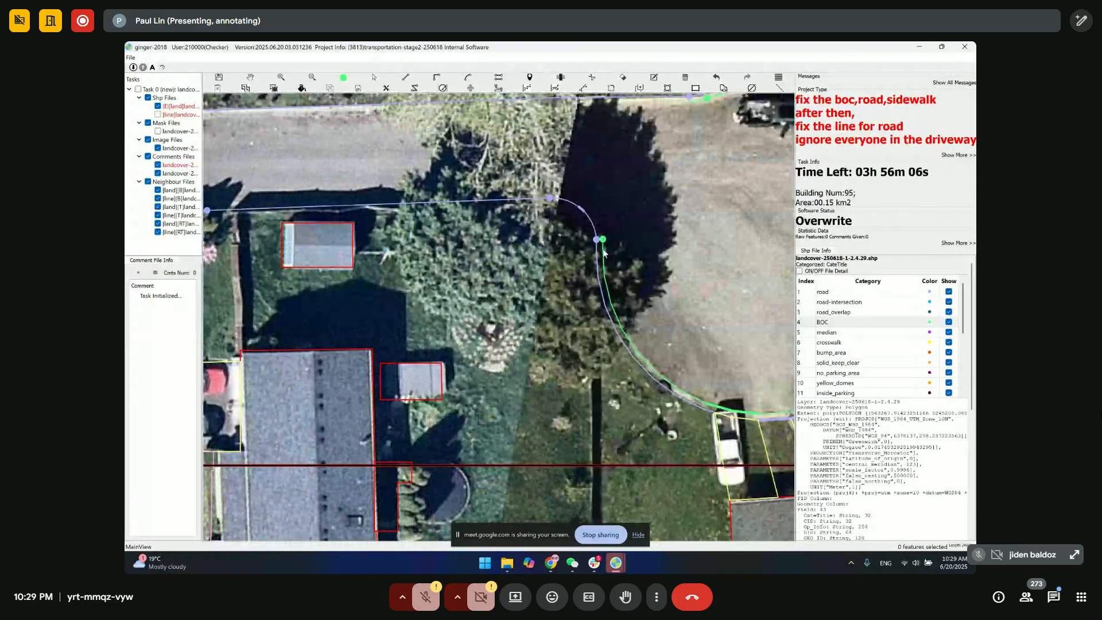
click(601, 238)
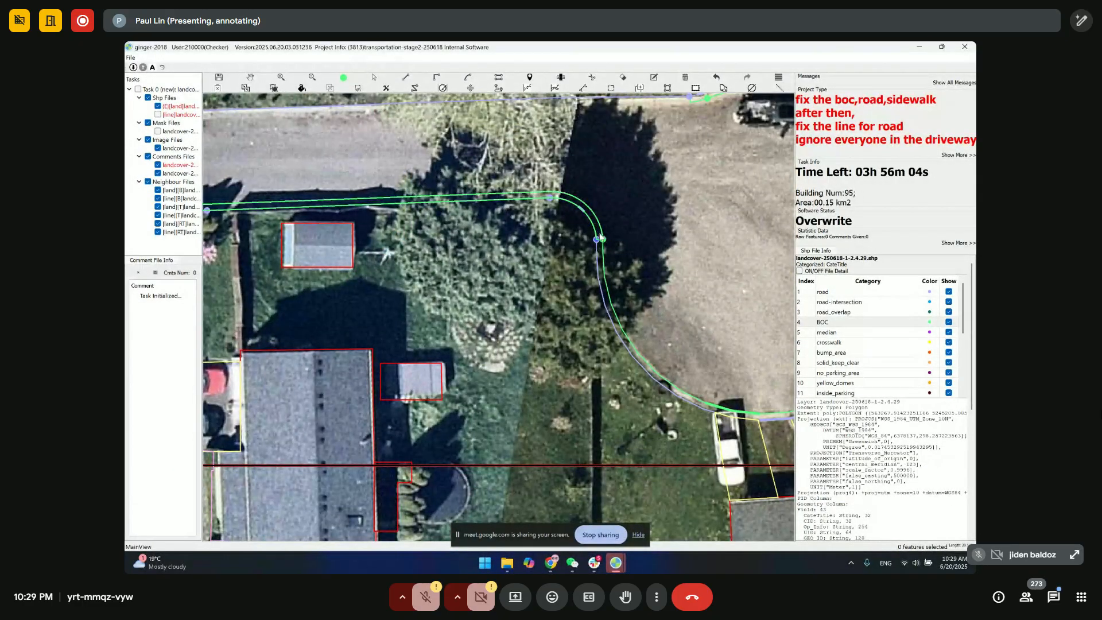
- Hide the road category and join the two BOC strips that meet just above the two-car driveway
drag(253, 356, 704, 213)
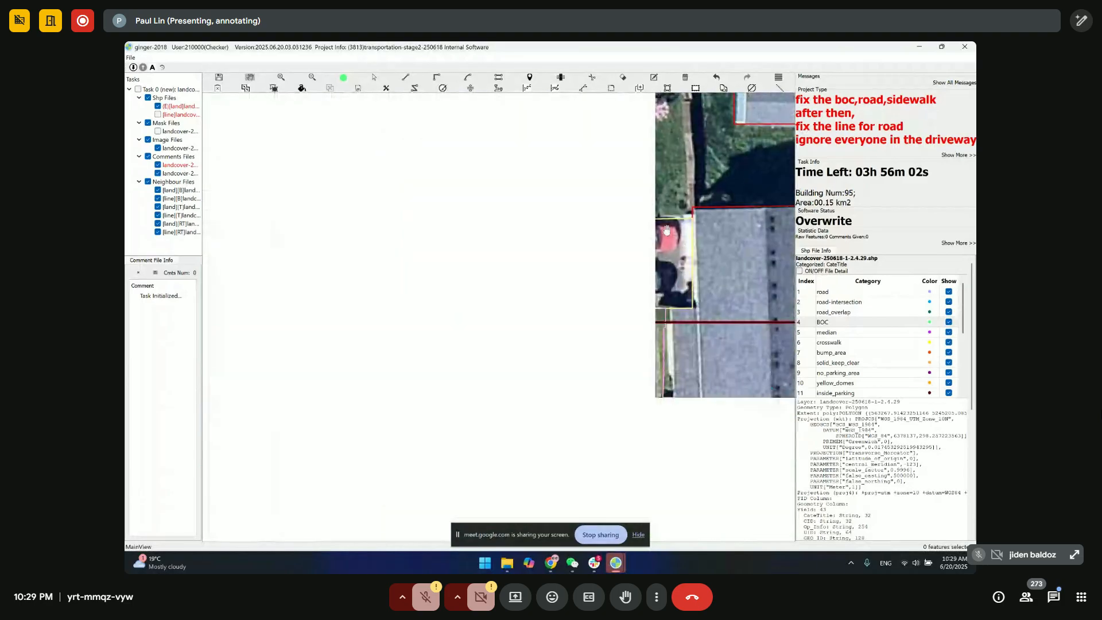
scroll(577, 269, up, 1)
key(space)
scroll(526, 138, up, 3)
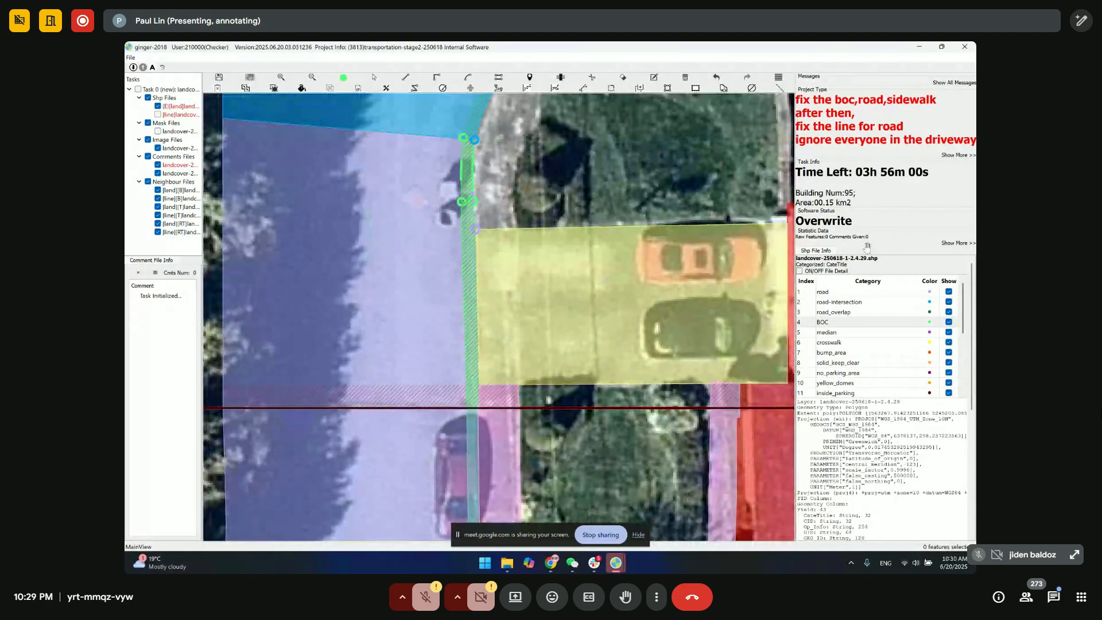
key(1)
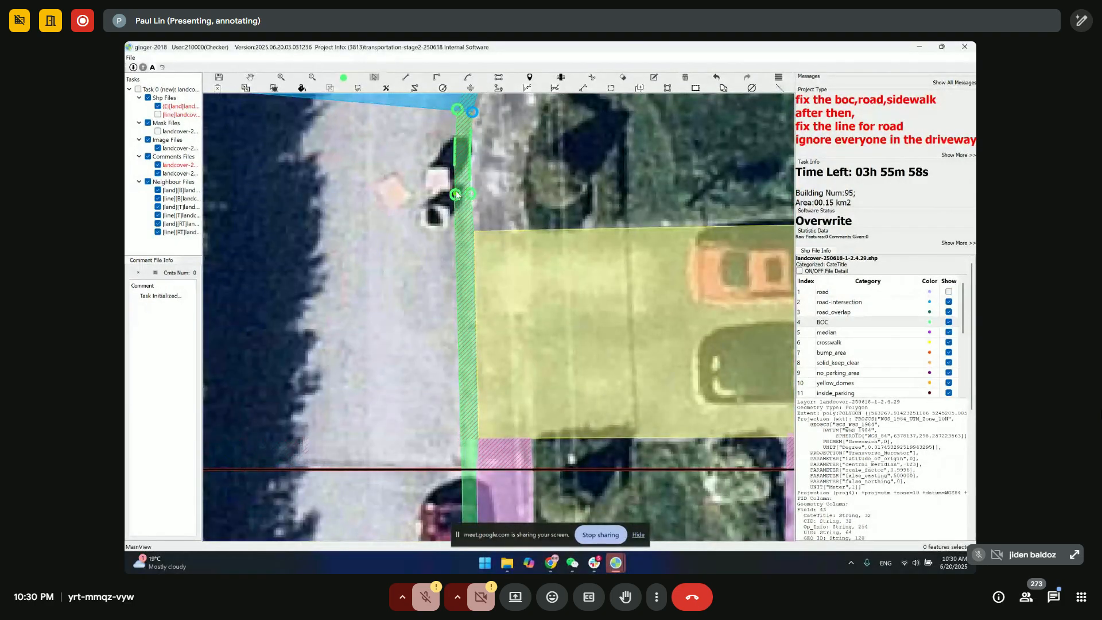
scroll(457, 196, up, 2)
click(462, 210)
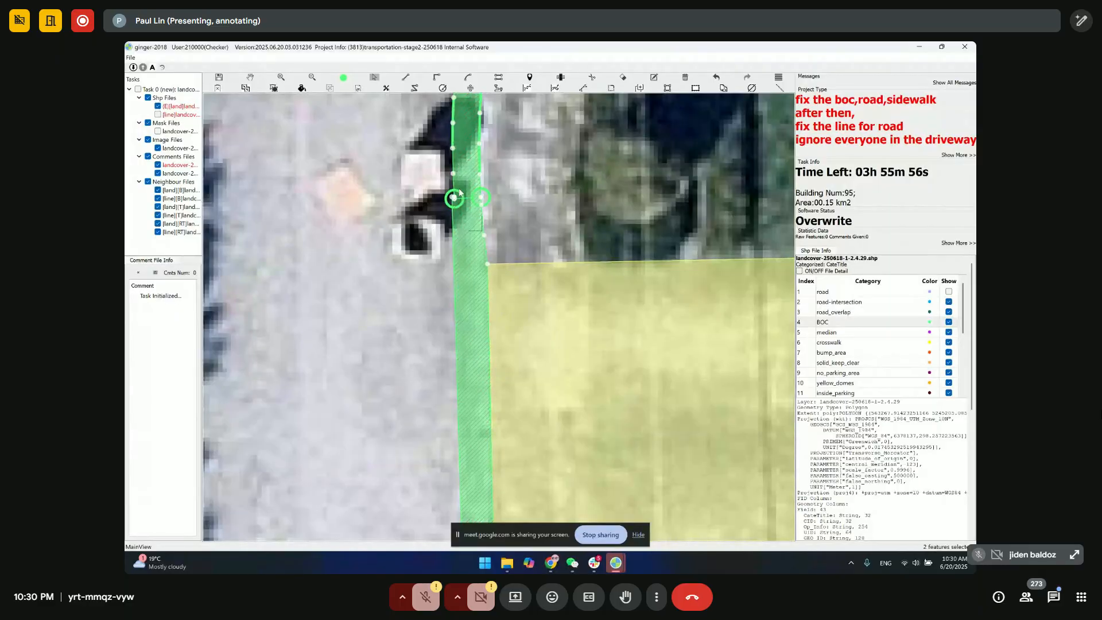
click(454, 198)
key(h)
- Merge the southern road-edge BOC strip with the cul-de-sac BOC strip where they meet on the bulb's west side
drag(600, 209, 546, 233)
scroll(655, 209, down, 1)
drag(697, 187, 492, 290)
scroll(719, 244, down, 1)
drag(719, 245, 287, 344)
drag(732, 199, 503, 247)
scroll(689, 259, down, 2)
drag(717, 287, 502, 278)
scroll(458, 185, up, 3)
key(s)
drag(505, 202, 489, 229)
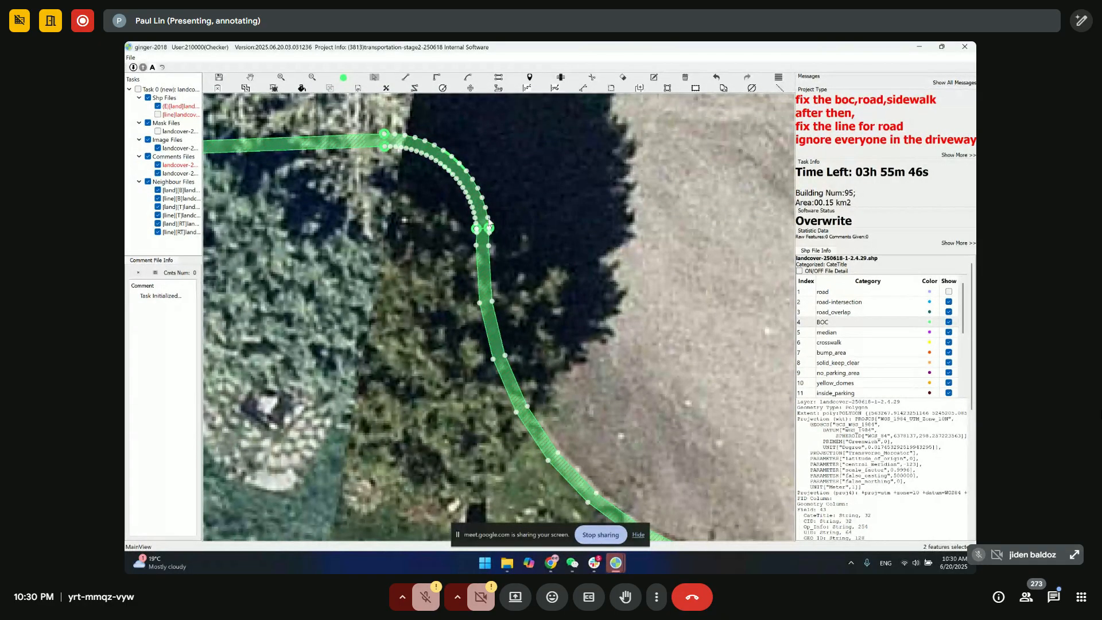
scroll(490, 224, up, 2)
key(m)
drag(500, 115, 532, 307)
scroll(533, 308, down, 3)
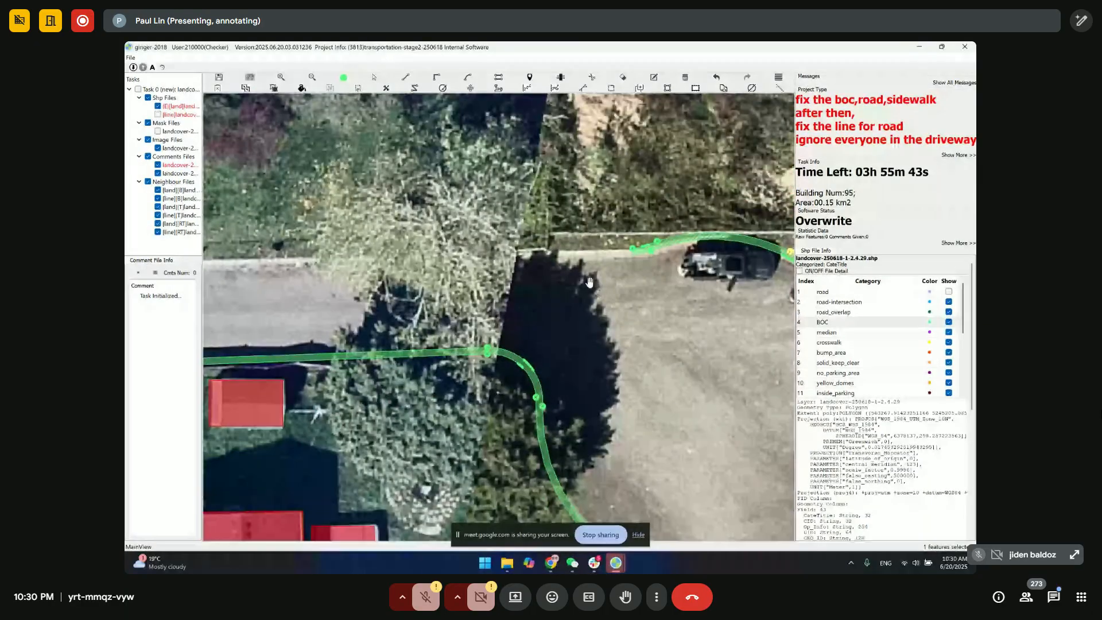
- Show the road category and trace a BOC strip along the connecting road's northern edge from the intersection corner to the cul-de-sac
drag(466, 282, 643, 283)
drag(238, 232, 356, 266)
scroll(437, 262, down, 1)
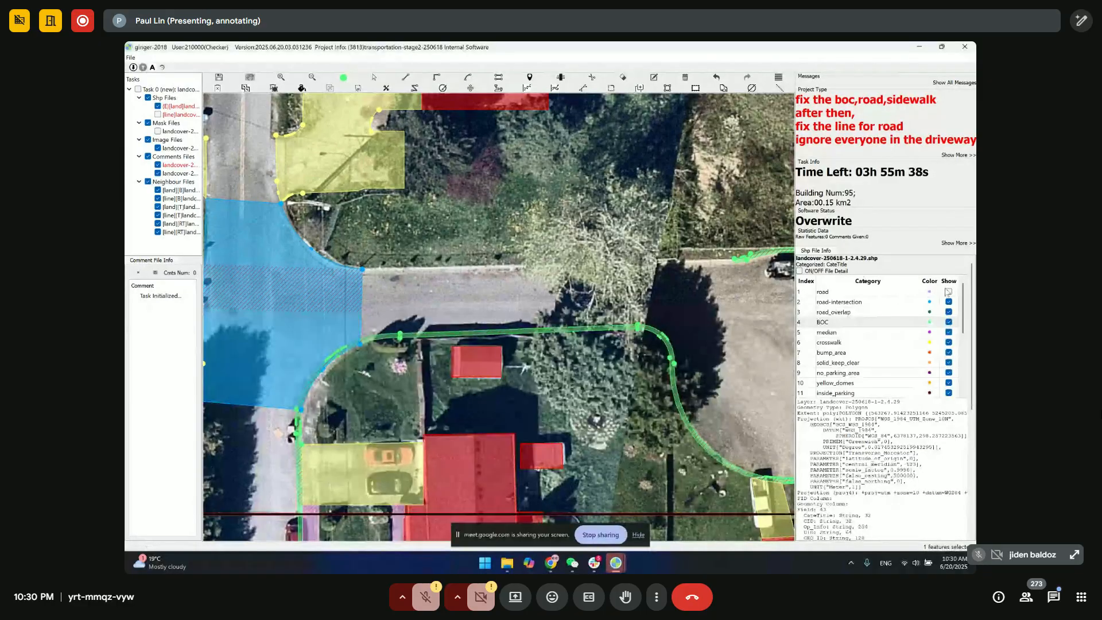
drag(679, 303, 637, 303)
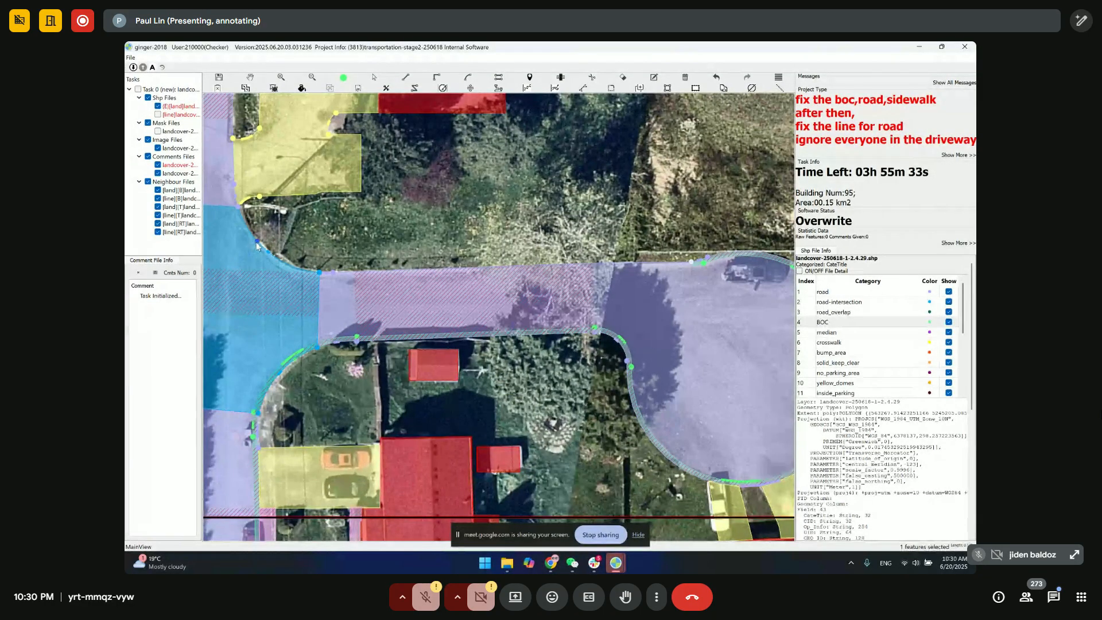
click(364, 272)
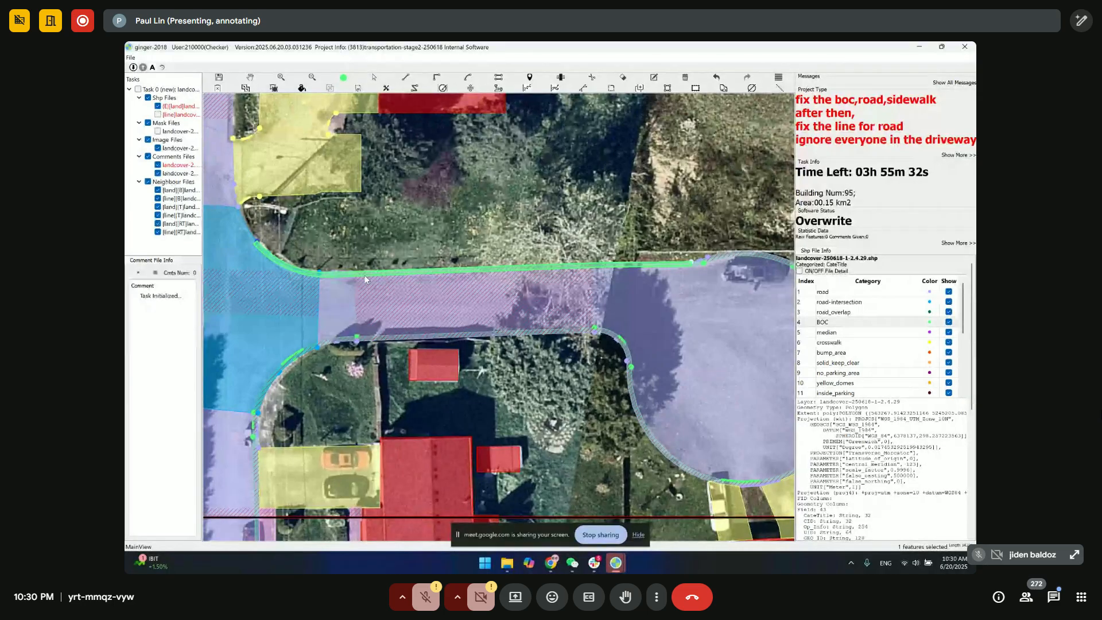
- Hide the road category and merge the northern road-edge BOC strip with the cul-de-sac BOC strip at the bulb's northwest side
scroll(689, 270, up, 4)
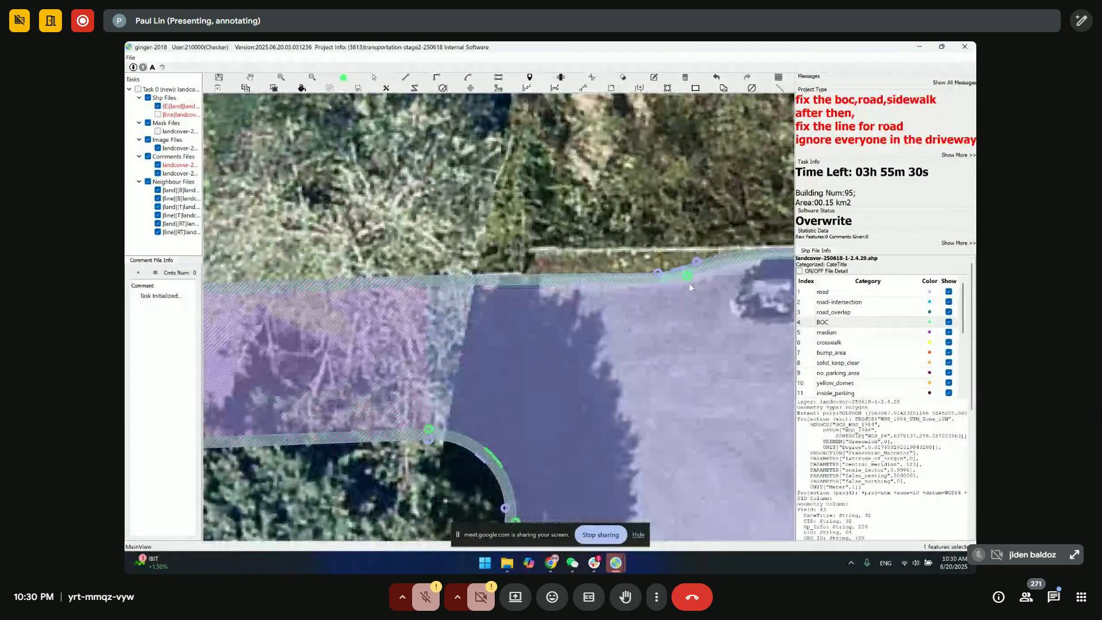
scroll(640, 287, up, 1)
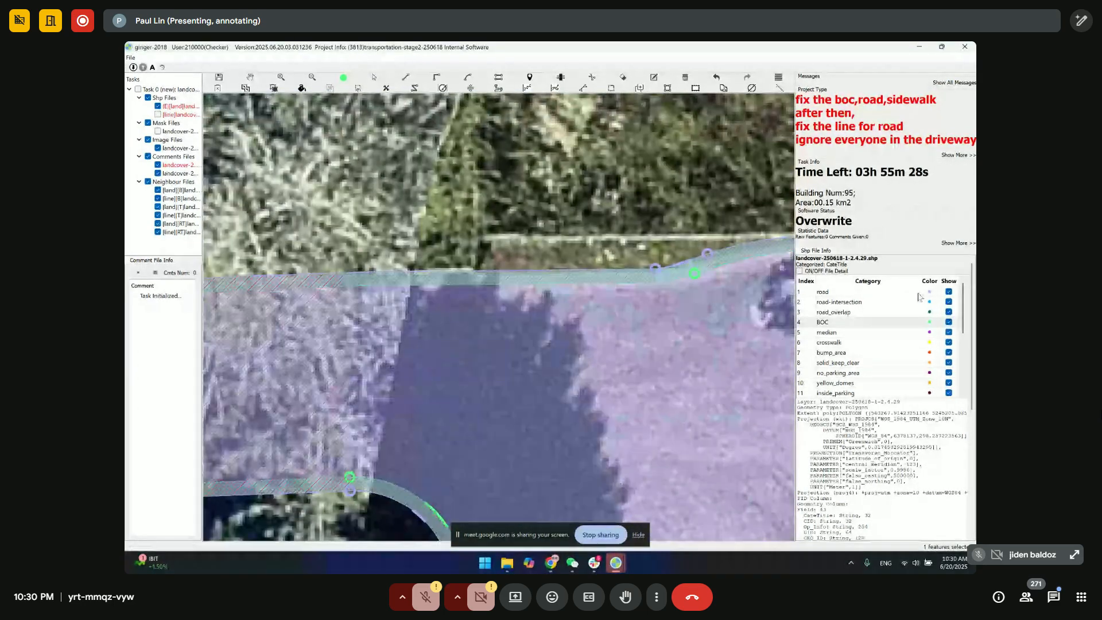
click(949, 292)
scroll(652, 287, up, 1)
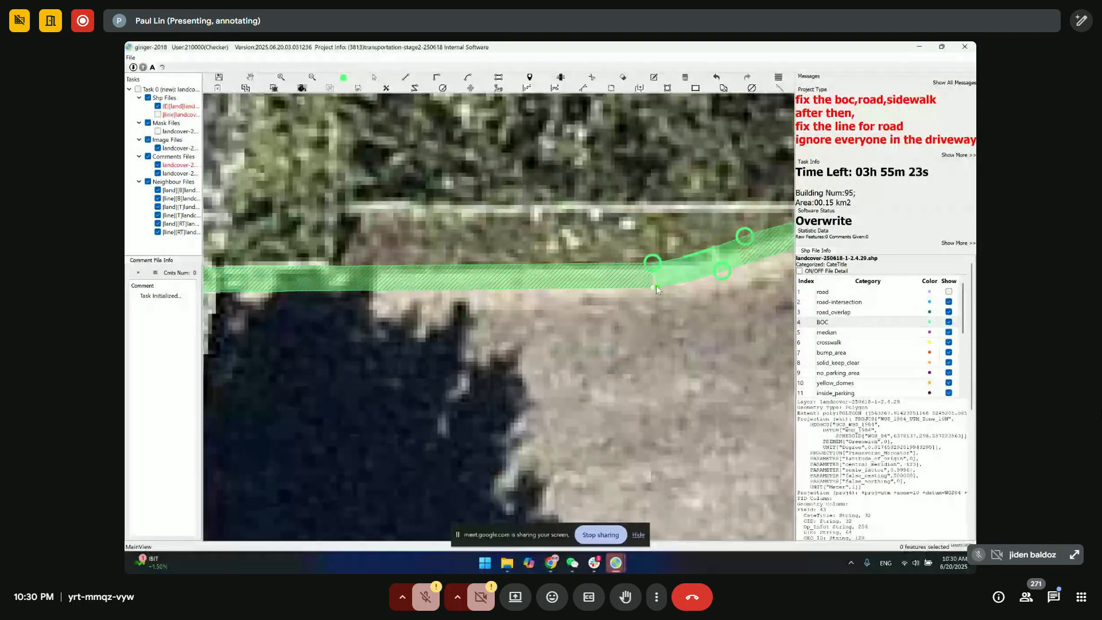
scroll(658, 288, up, 2)
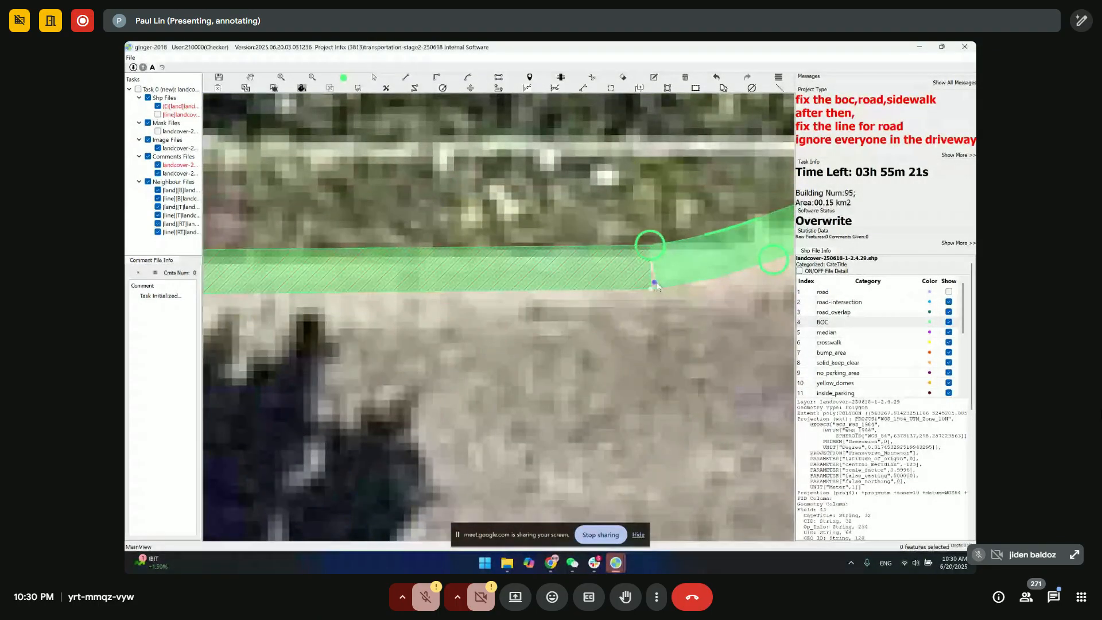
drag(665, 280, 666, 281)
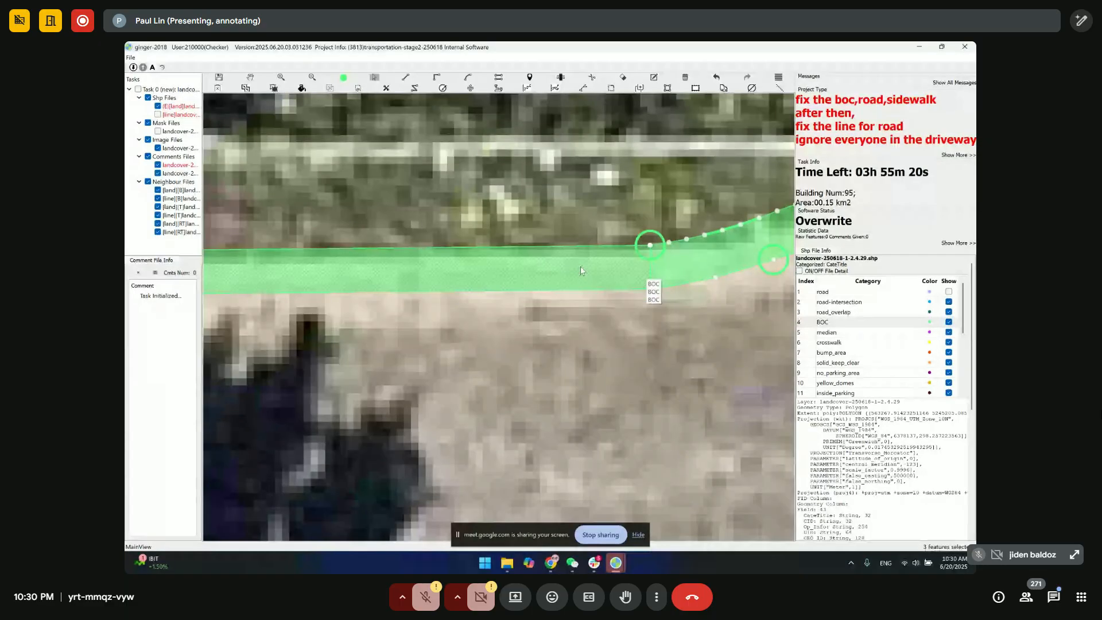
- Check the northern BOC strip against the imagery up to the intersection corner with road-intersection hidden, and restore both road categories
scroll(534, 296, down, 1)
drag(535, 295, 928, 296)
scroll(438, 266, down, 1)
drag(438, 266, 804, 290)
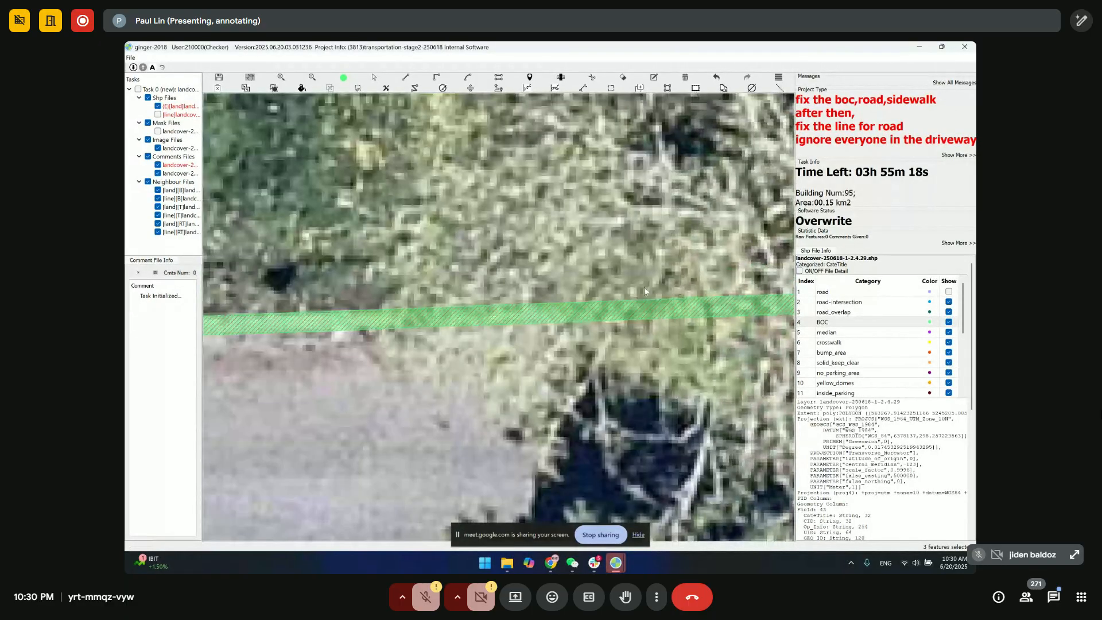
drag(402, 290, 792, 281)
drag(368, 287, 748, 287)
drag(598, 283, 462, 277)
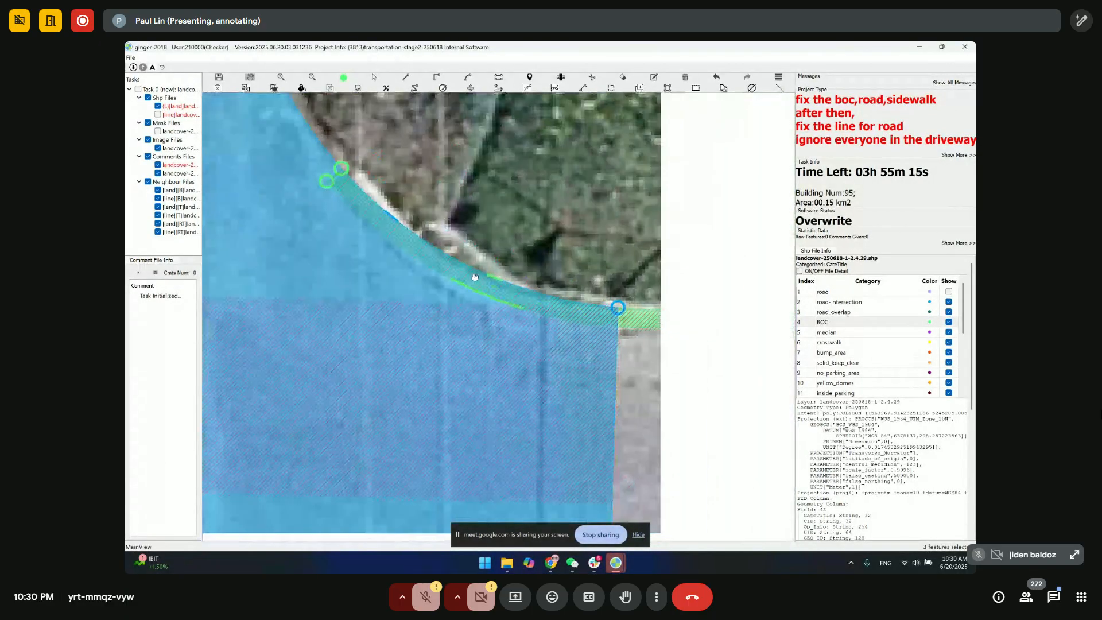
click(948, 302)
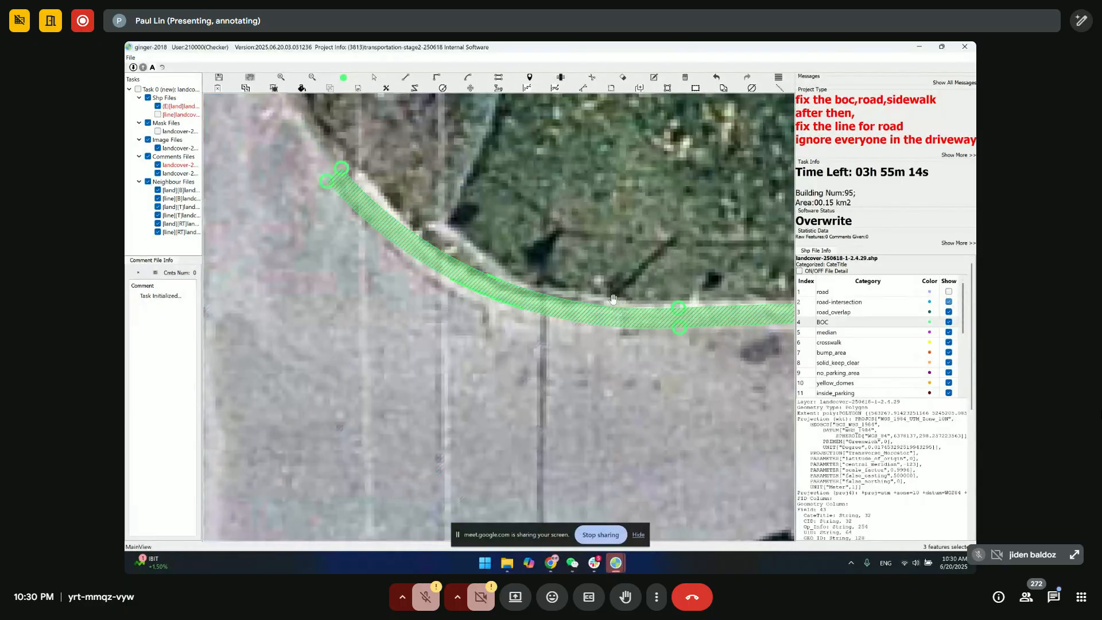
scroll(600, 253, down, 3)
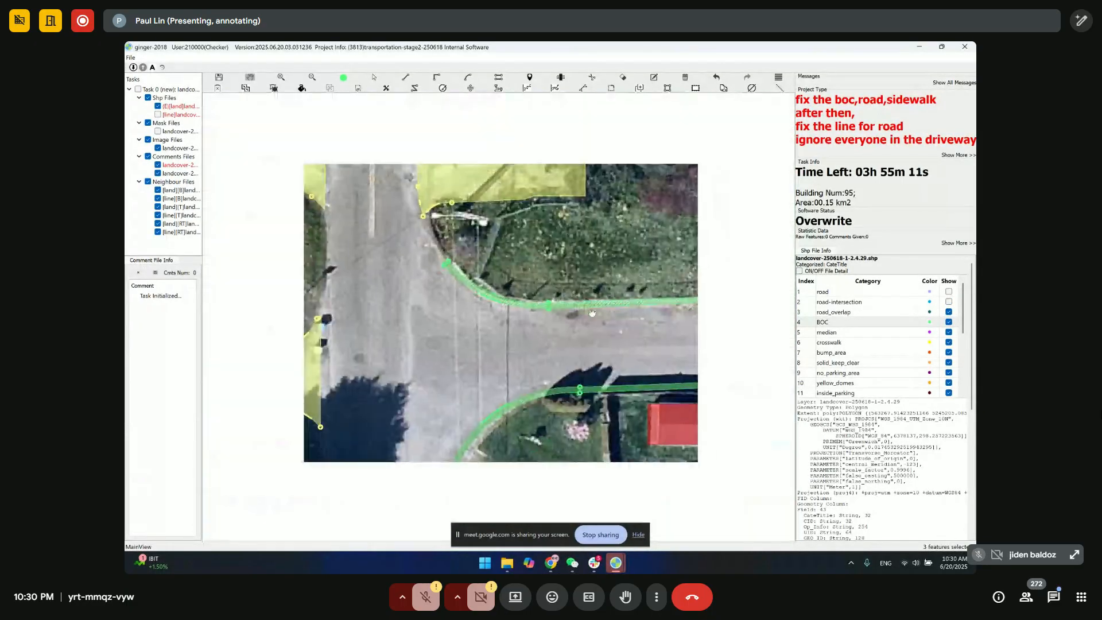
click(949, 301)
click(948, 292)
drag(408, 244, 627, 287)
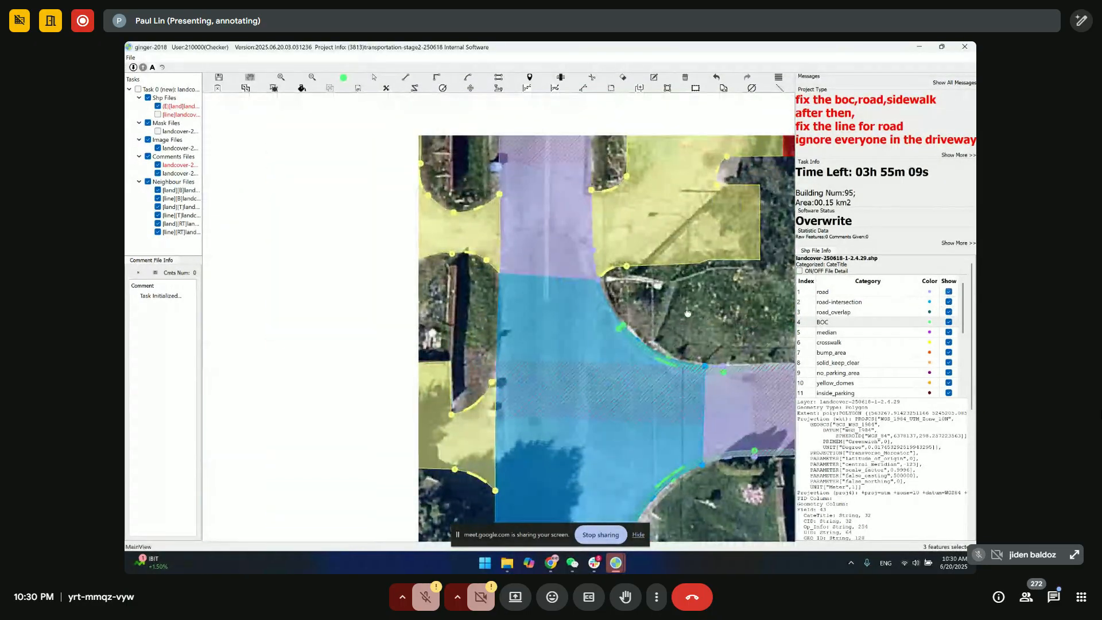
- Review the road, BOC, sidewalk and lane-line features along the multi-lane main road and its side-street intersections
scroll(627, 282, down, 1)
drag(684, 96, 615, 310)
drag(669, 266, 621, 364)
drag(714, 281, 412, 301)
scroll(633, 289, down, 2)
drag(636, 290, 351, 301)
scroll(668, 236, up, 3)
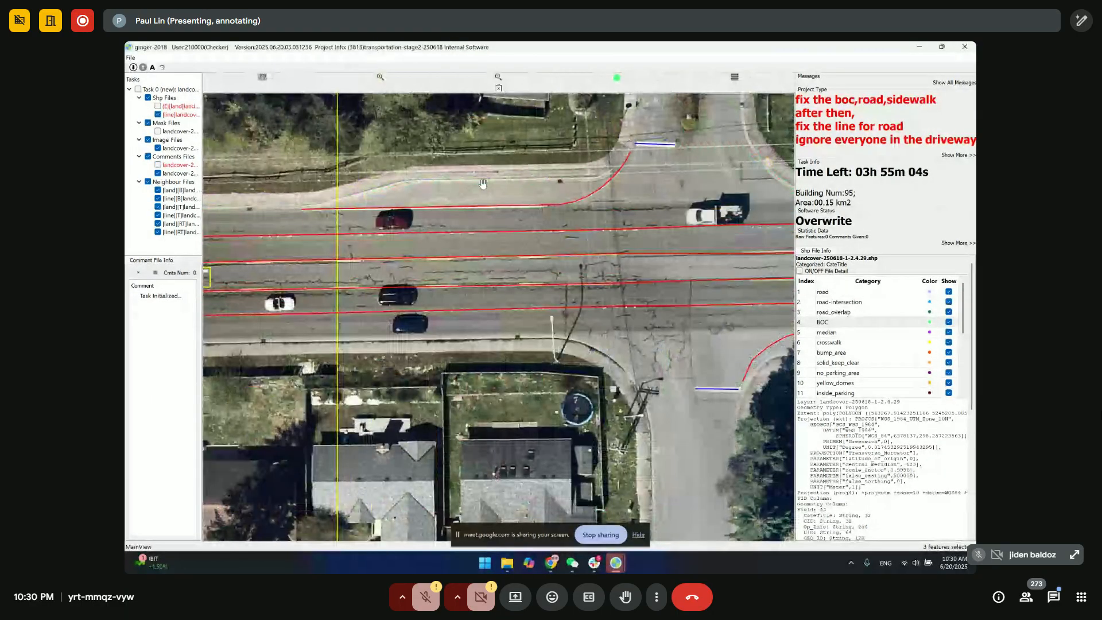
drag(667, 237, 395, 239)
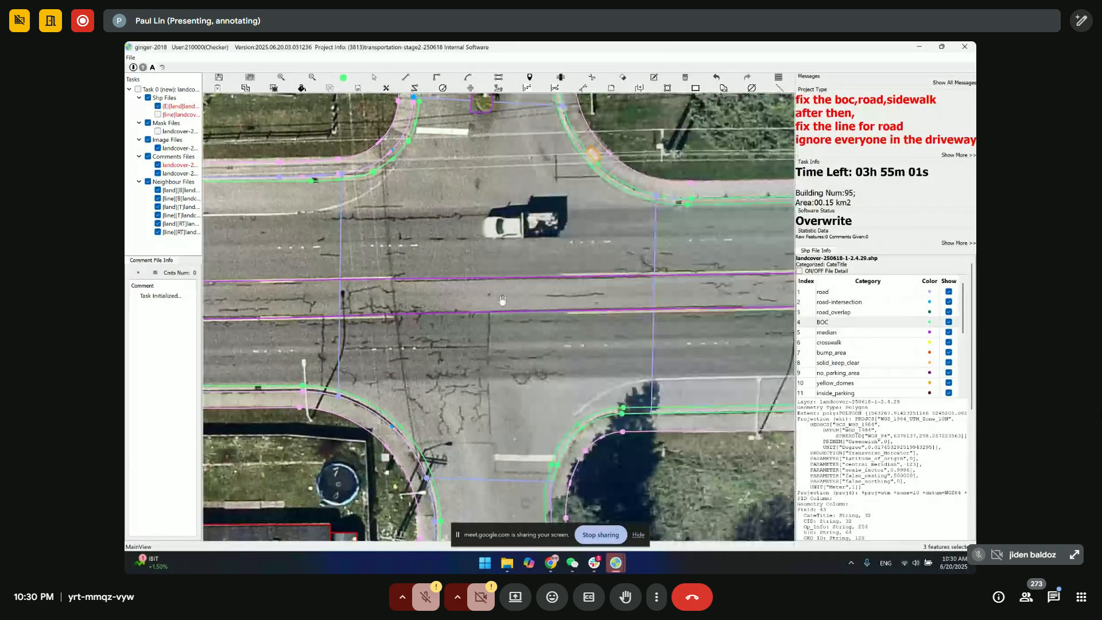
scroll(501, 300, down, 3)
drag(607, 309, 421, 301)
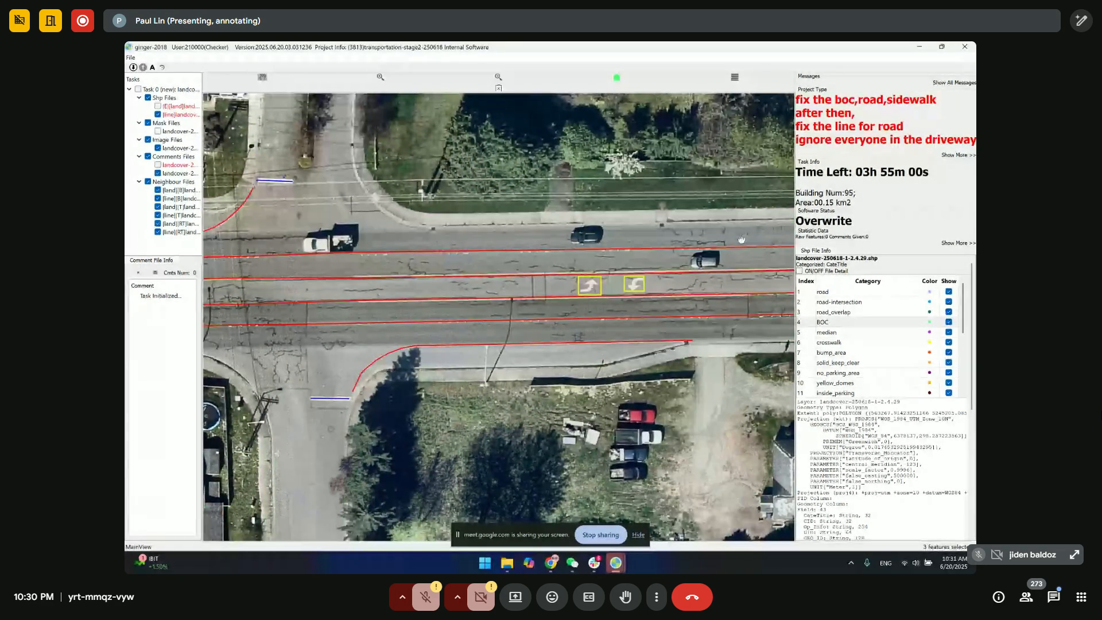
drag(748, 239, 563, 243)
drag(661, 274, 520, 271)
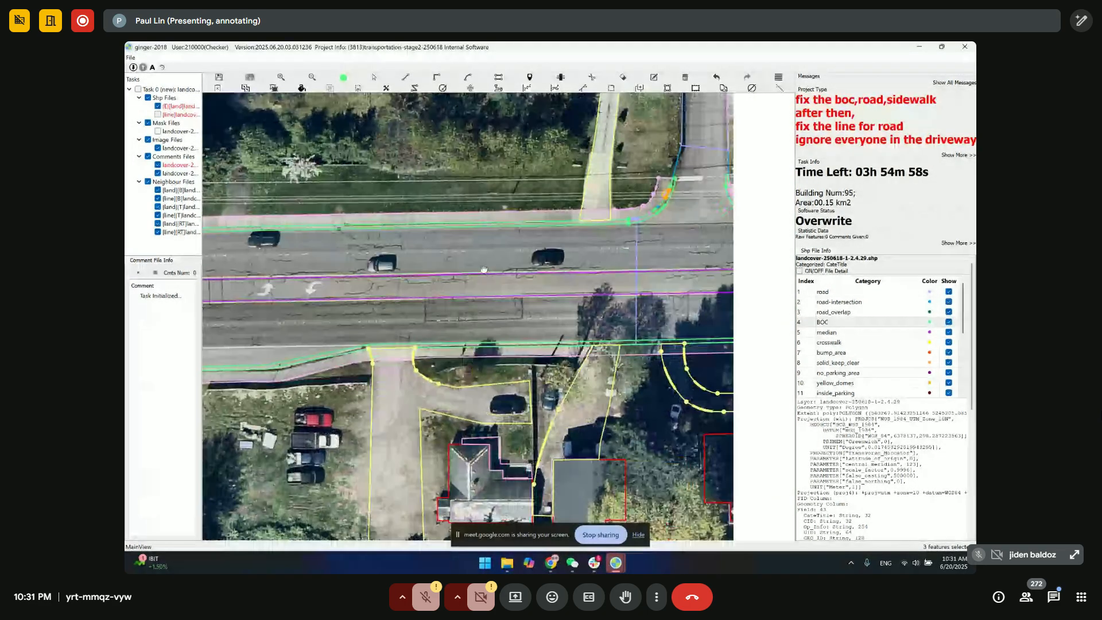
drag(768, 266, 612, 264)
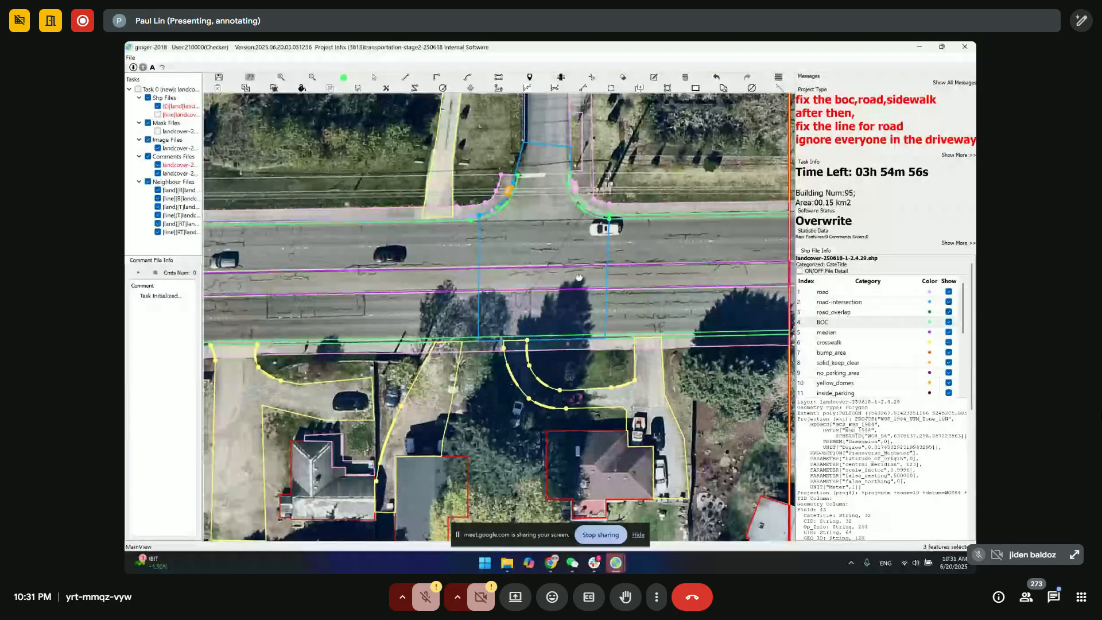
drag(368, 304, 675, 225)
drag(427, 259, 594, 222)
drag(493, 219, 632, 181)
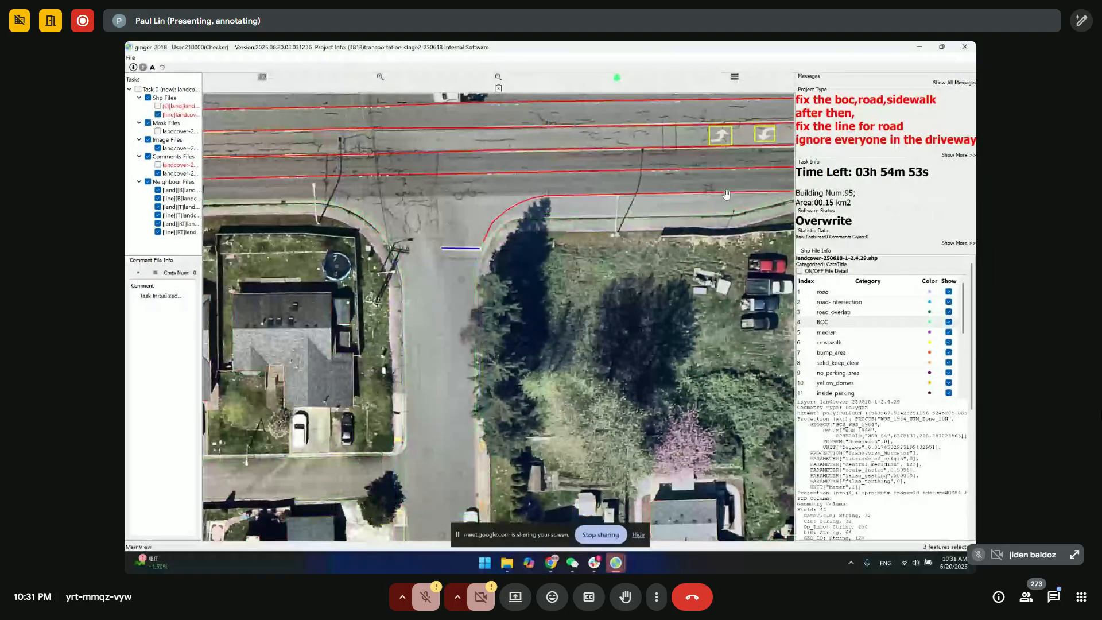
drag(757, 207, 499, 242)
- Reshape the sidewalk's northern edge to follow the curb line through the road taper beside the parked vehicles up to the driveway
scroll(498, 241, up, 5)
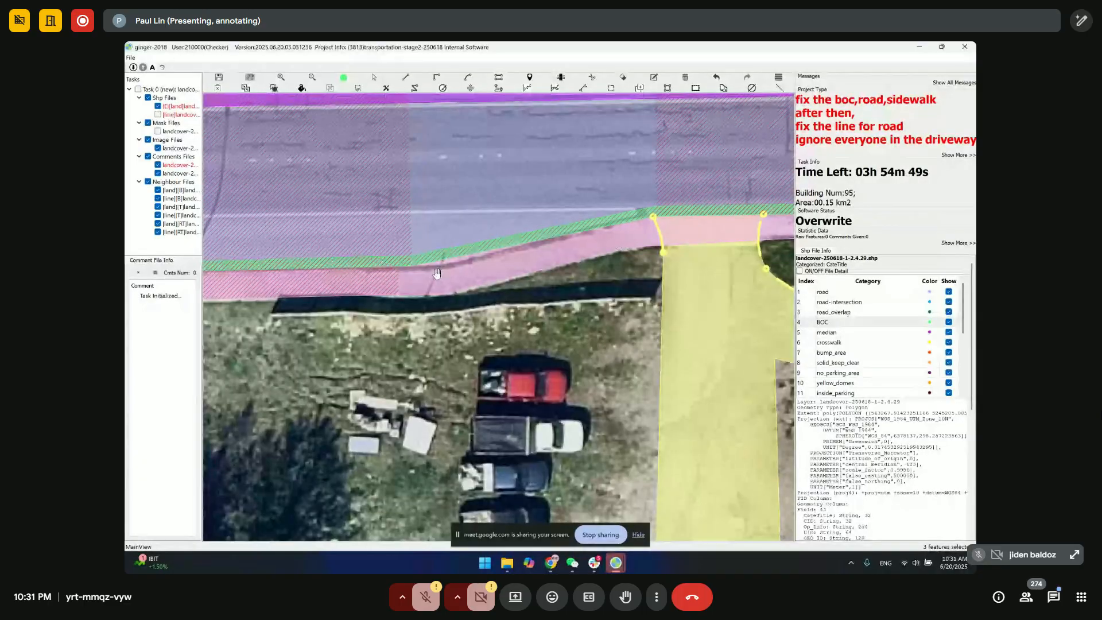
scroll(436, 274, up, 1)
drag(413, 274, 464, 330)
key(space)
key(space)
drag(398, 339, 524, 338)
click(439, 342)
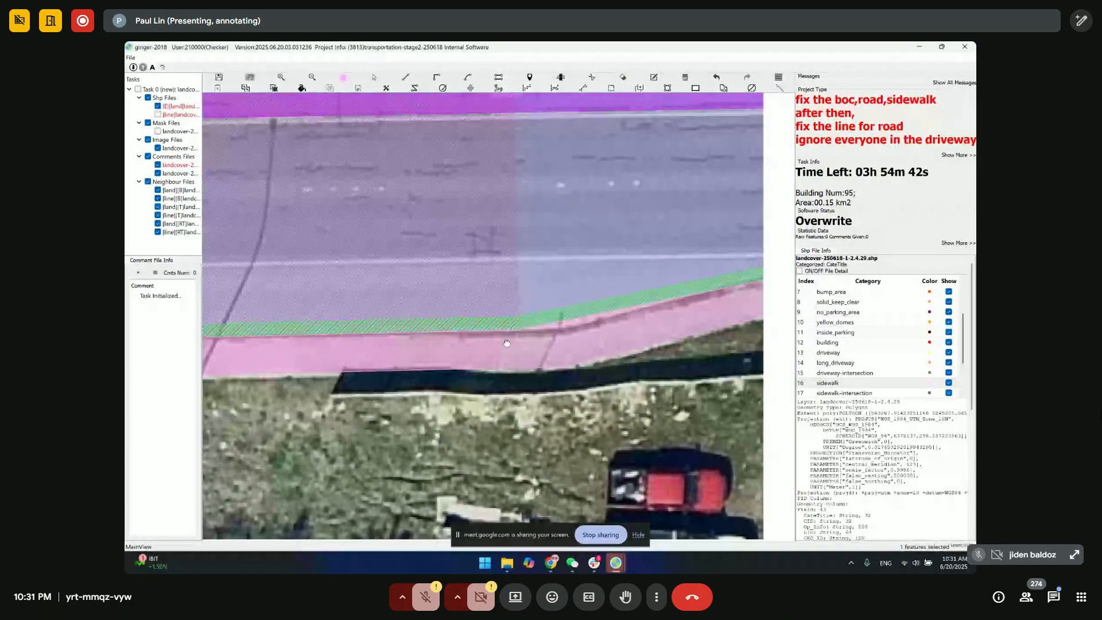
click(394, 333)
scroll(549, 332, up, 1)
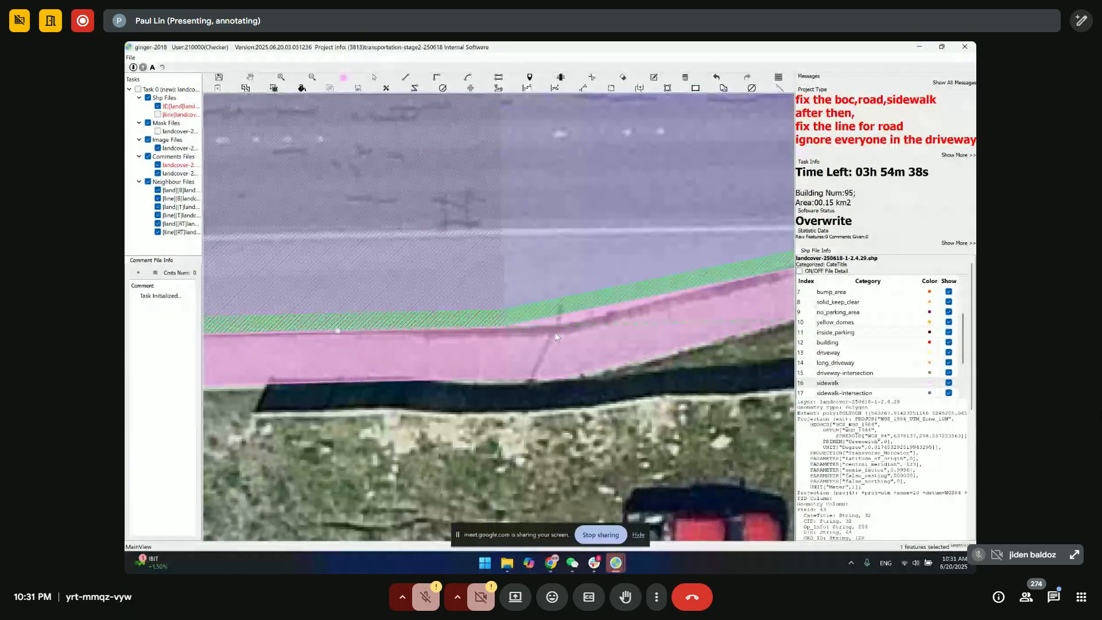
click(554, 336)
drag(790, 282, 503, 318)
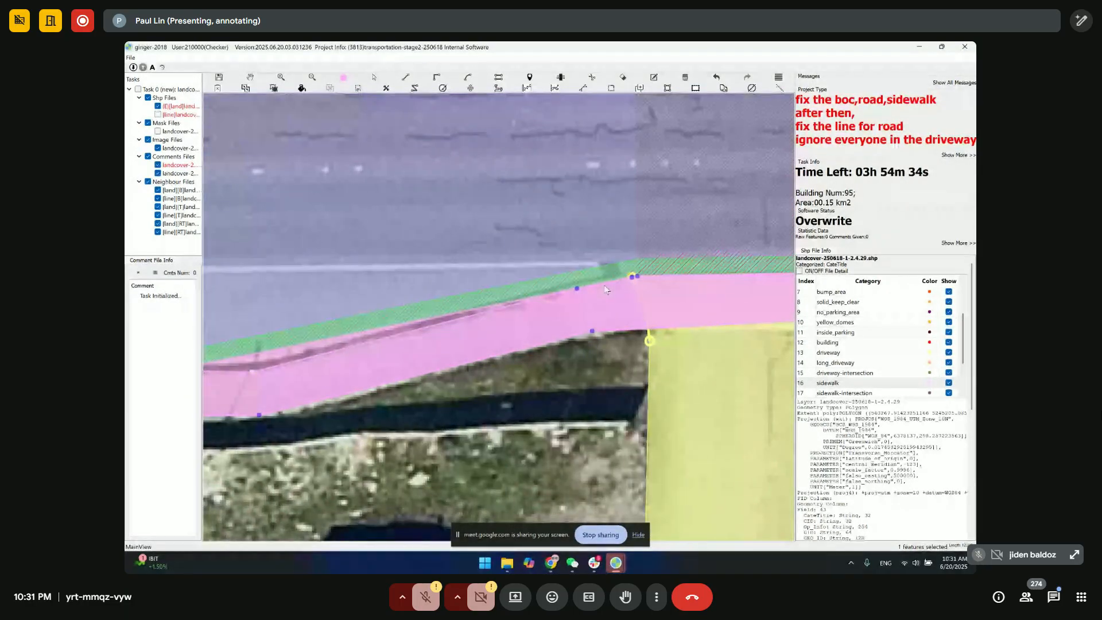
drag(378, 355, 471, 353)
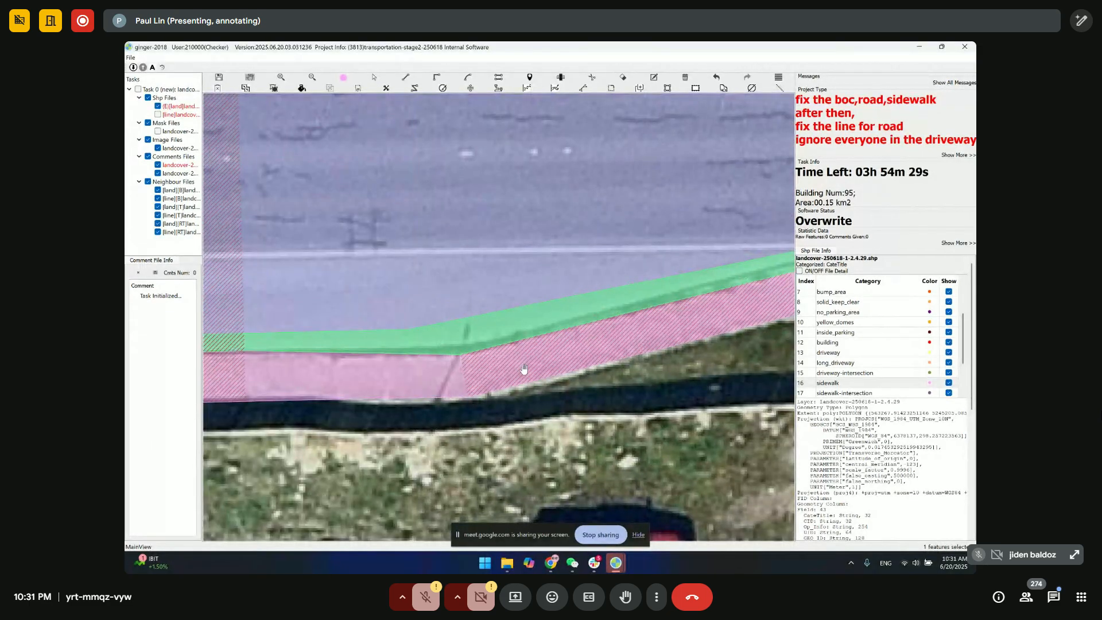
- Compare the BOC strip and sidewalk edge at the road taper with the bare imagery and the line features
scroll(457, 344, down, 1)
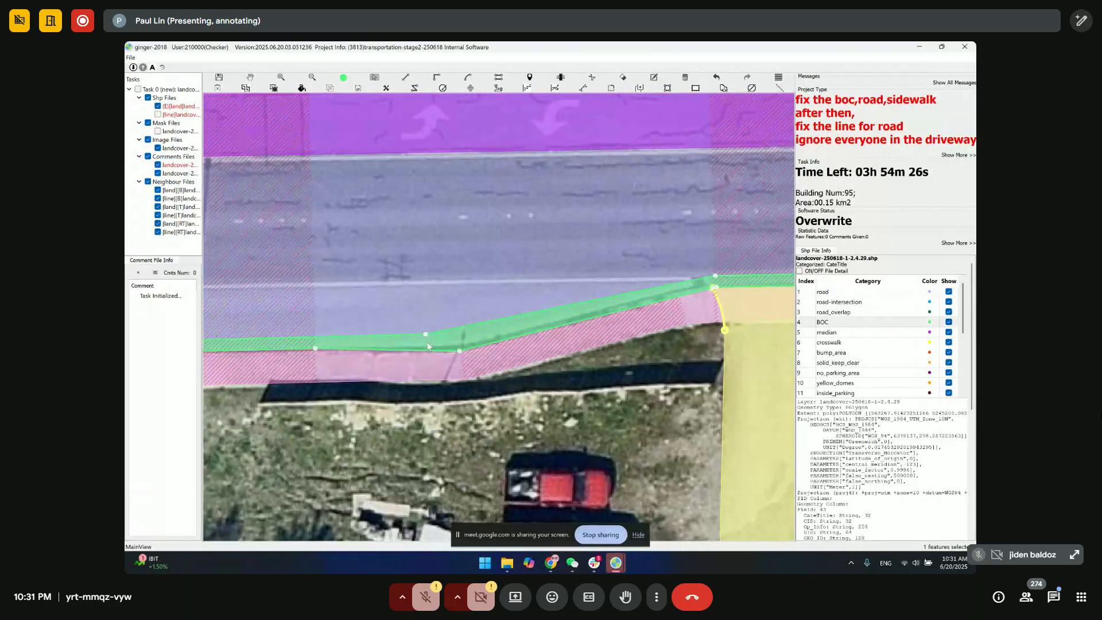
scroll(525, 338, up, 1)
key(space)
key(space)
drag(371, 377, 561, 374)
key(space)
scroll(532, 372, down, 1)
drag(361, 370, 606, 352)
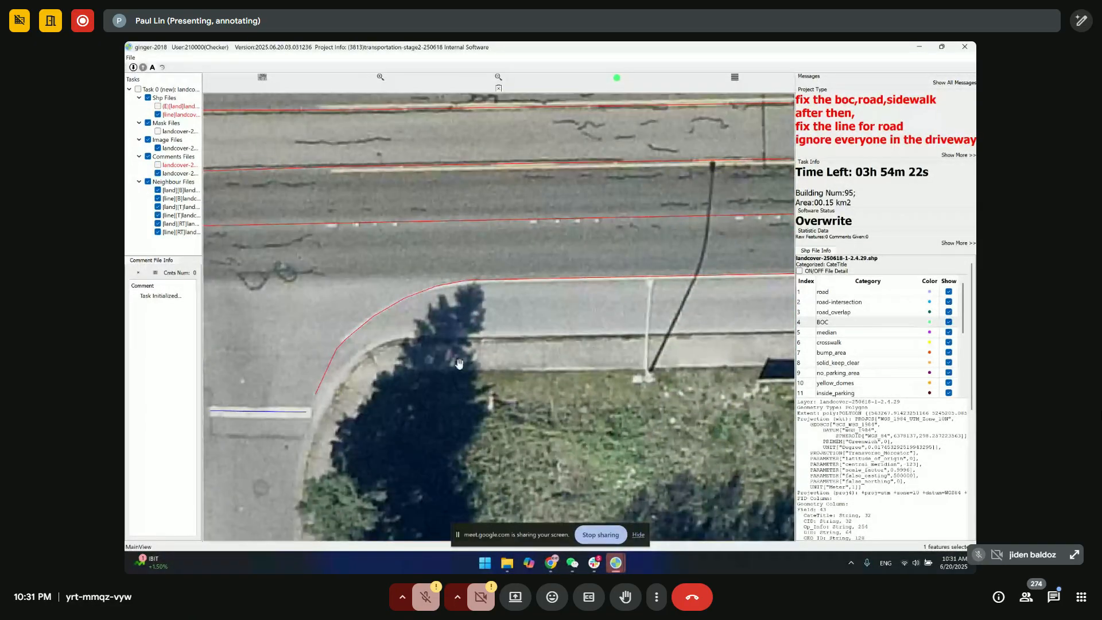
- Examine the BOC and sidewalk curves under the tree shadow at the side-street corner in the filled, outline and line views
key(space)
drag(503, 338, 524, 297)
key(space)
scroll(524, 296, up, 1)
drag(439, 327, 407, 333)
key(space)
key(space)
key(space)
key(space)
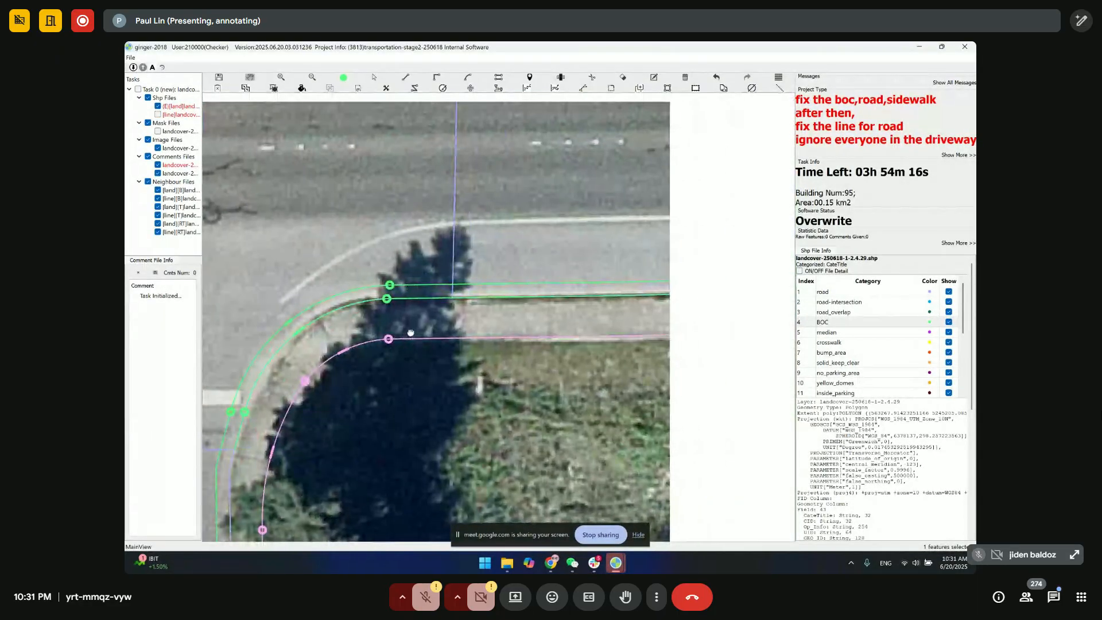
key(space)
- Cut the main road's southern BOC strip just west of the taper bend and at the driveway's western edge
drag(647, 312, 186, 326)
scroll(549, 305, down, 1)
drag(566, 309, 421, 321)
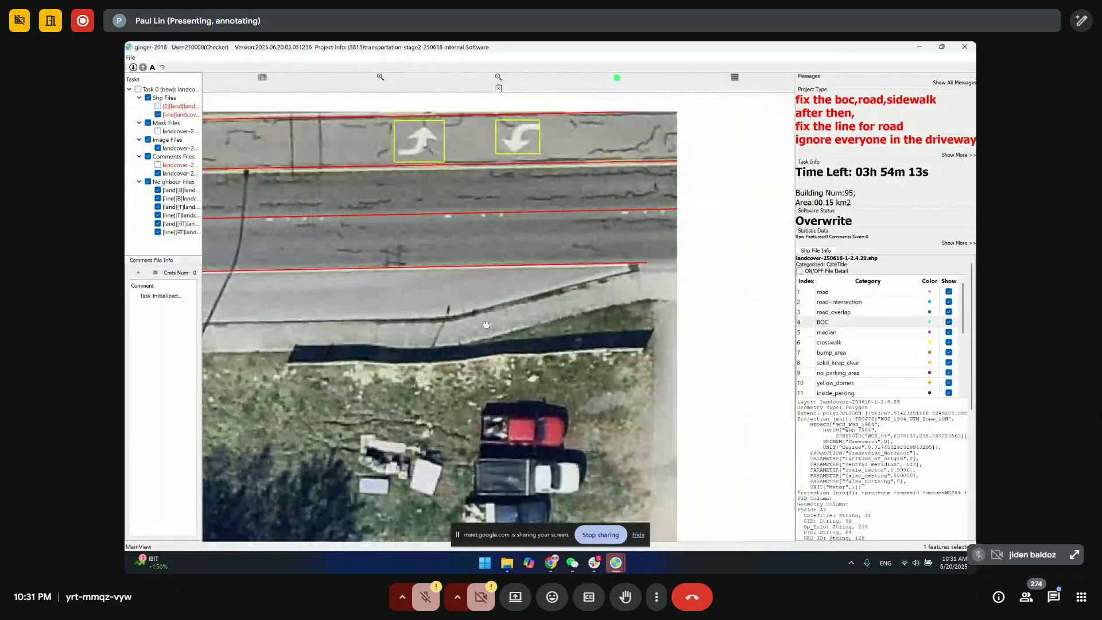
scroll(417, 317, up, 1)
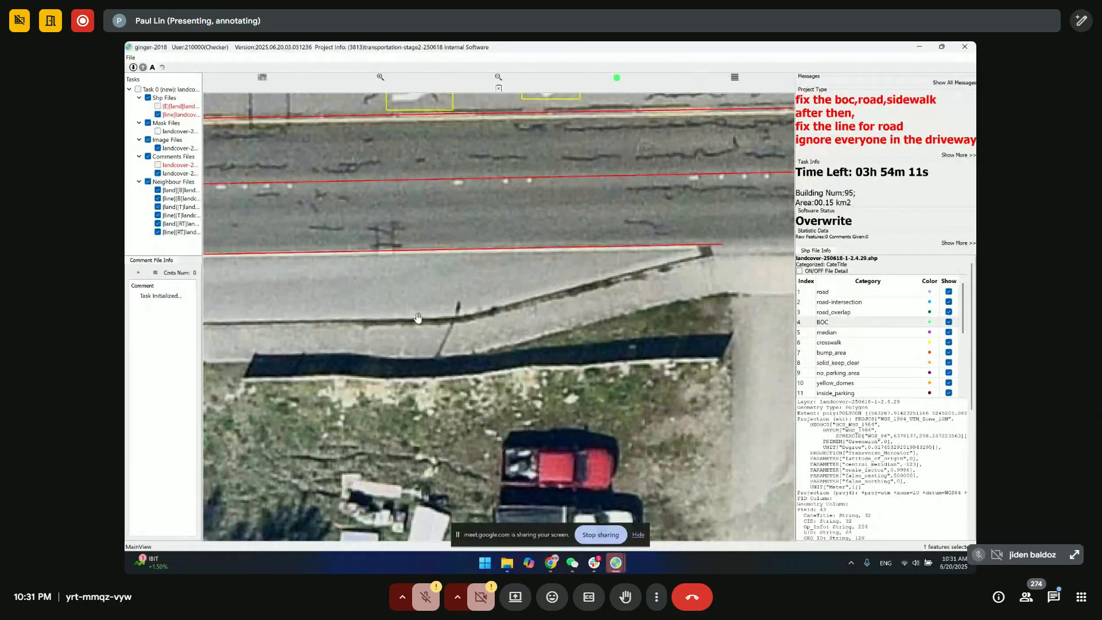
key(space)
key(space)
drag(442, 339, 484, 356)
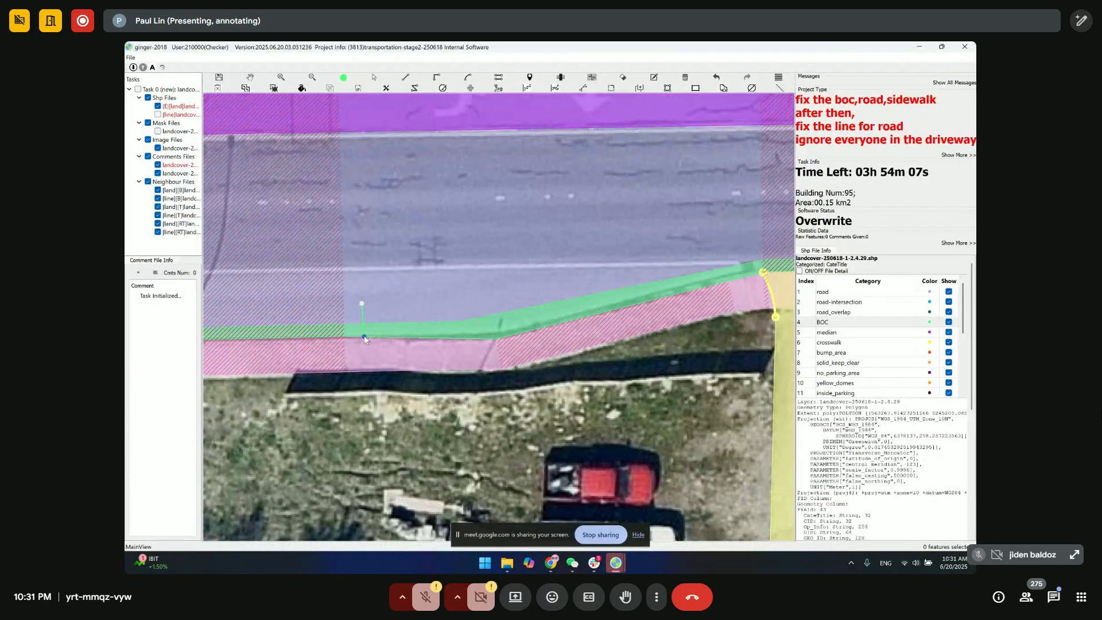
drag(690, 278, 523, 295)
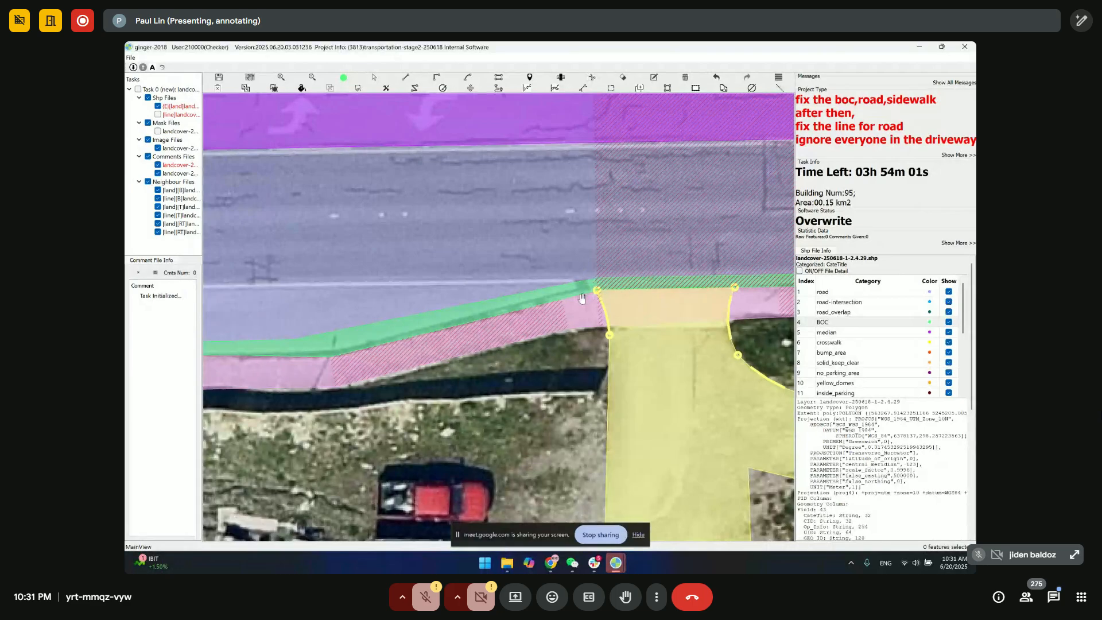
key(space)
key(space)
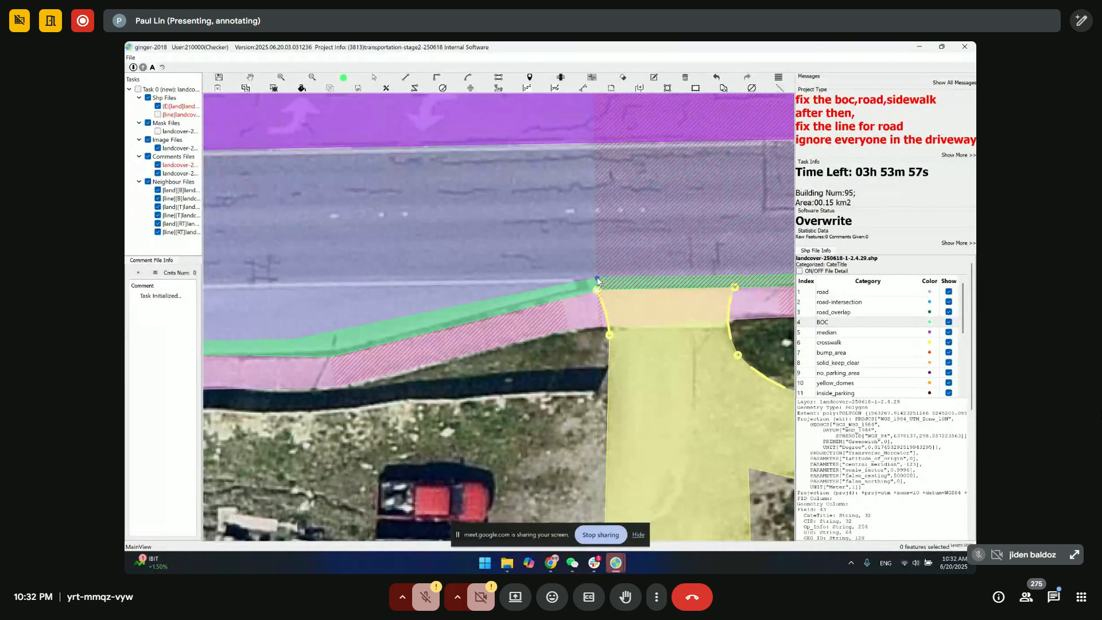
key(Escape)
- Delete the BOC piece between the taper bend and the driveway, and dismiss the chat notification
click(463, 319)
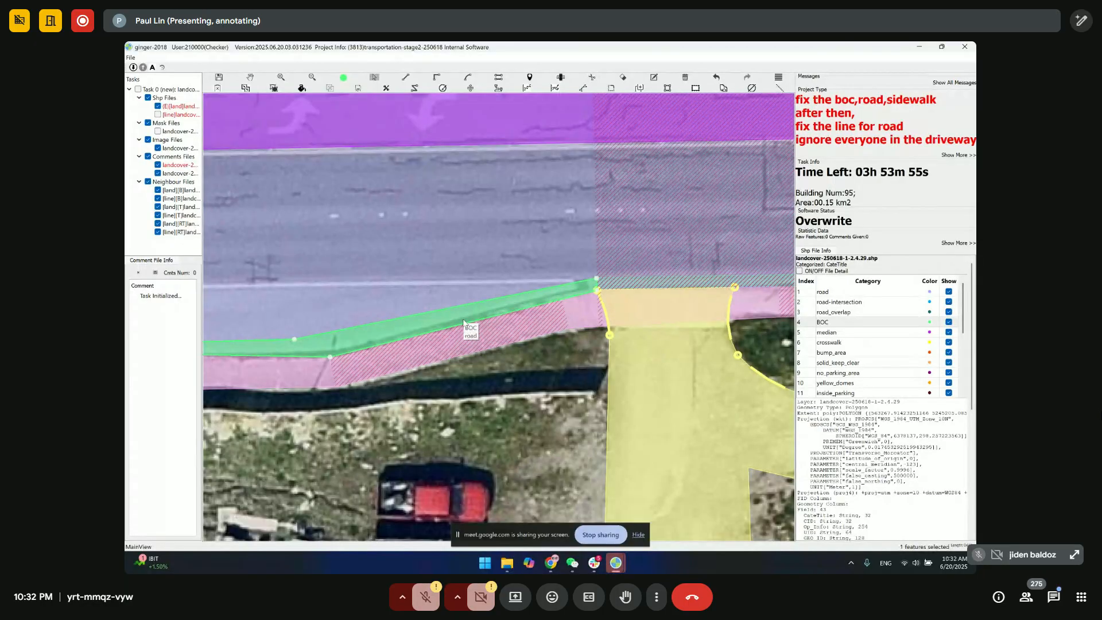
key(Delete)
drag(360, 326, 509, 291)
scroll(475, 291, down, 2)
scroll(632, 256, up, 1)
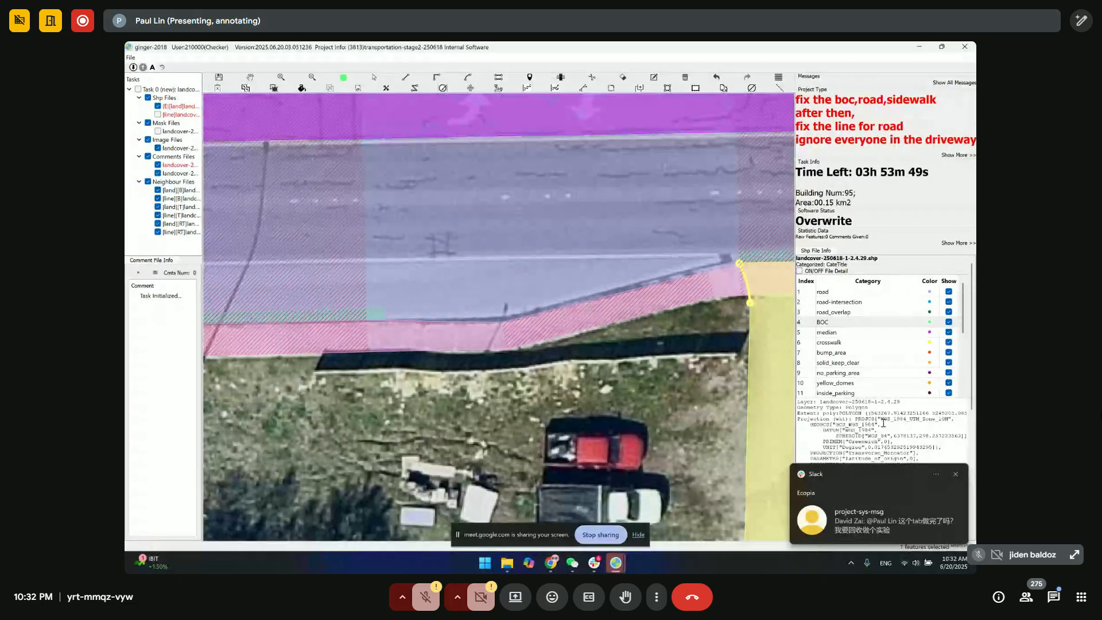
click(955, 475)
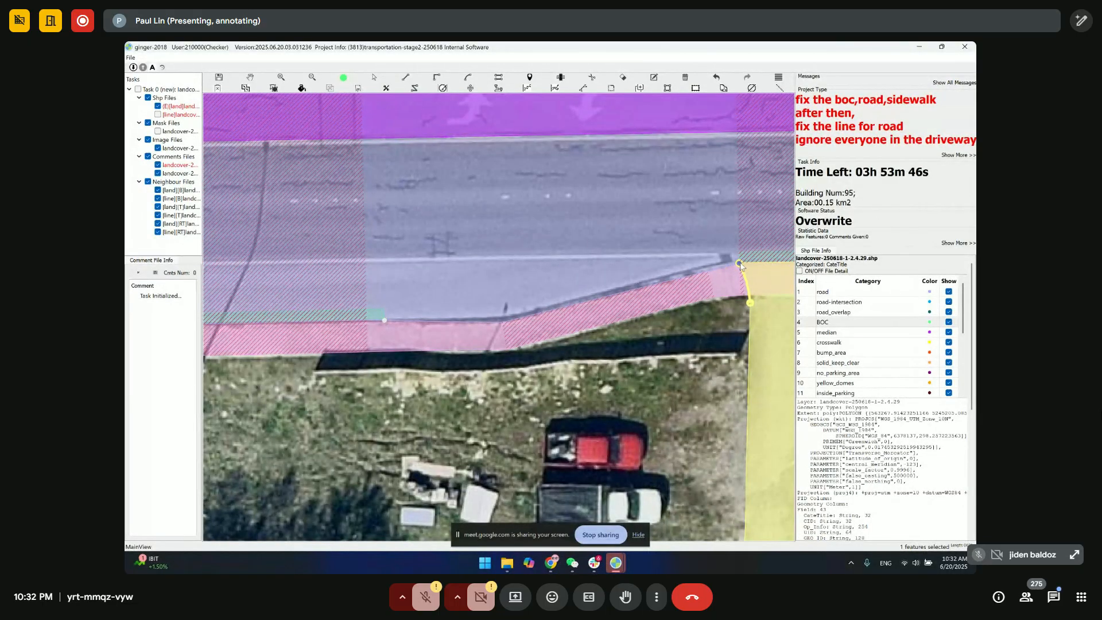
- Draw a BOC strip along the road taper between the existing western strip and the driveway edge, and hide the road category
click(385, 313)
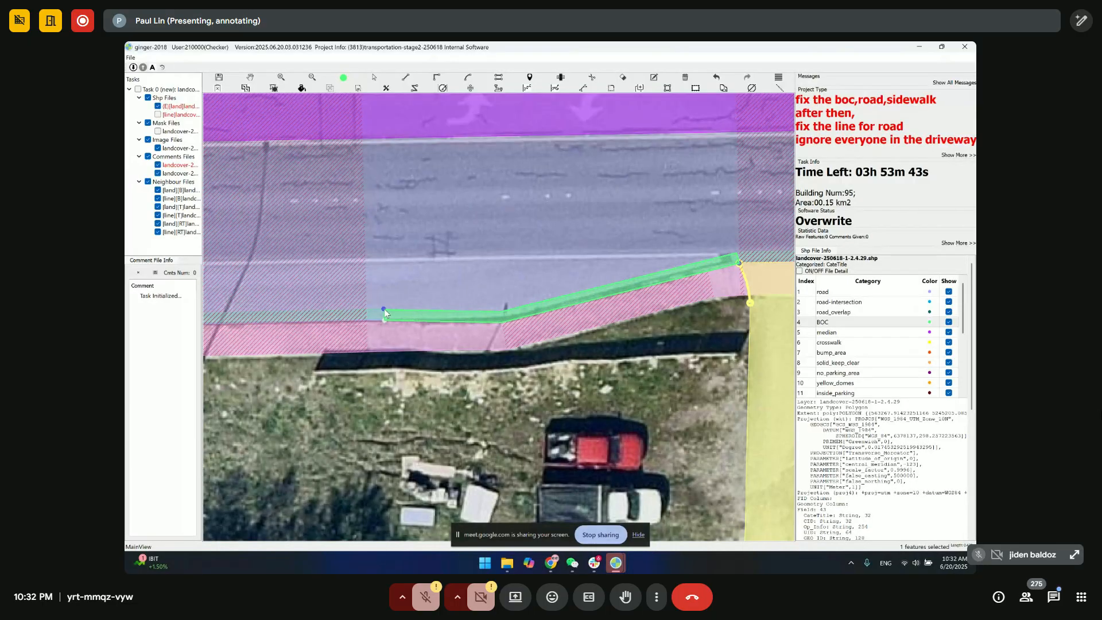
scroll(610, 292, up, 2)
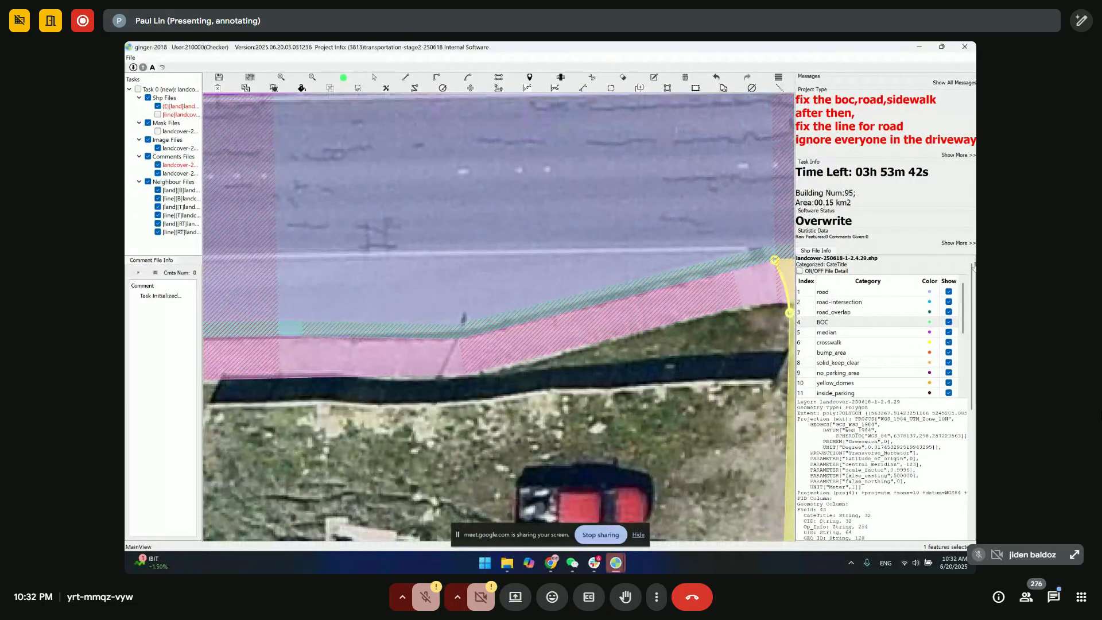
click(949, 292)
scroll(297, 334, up, 1)
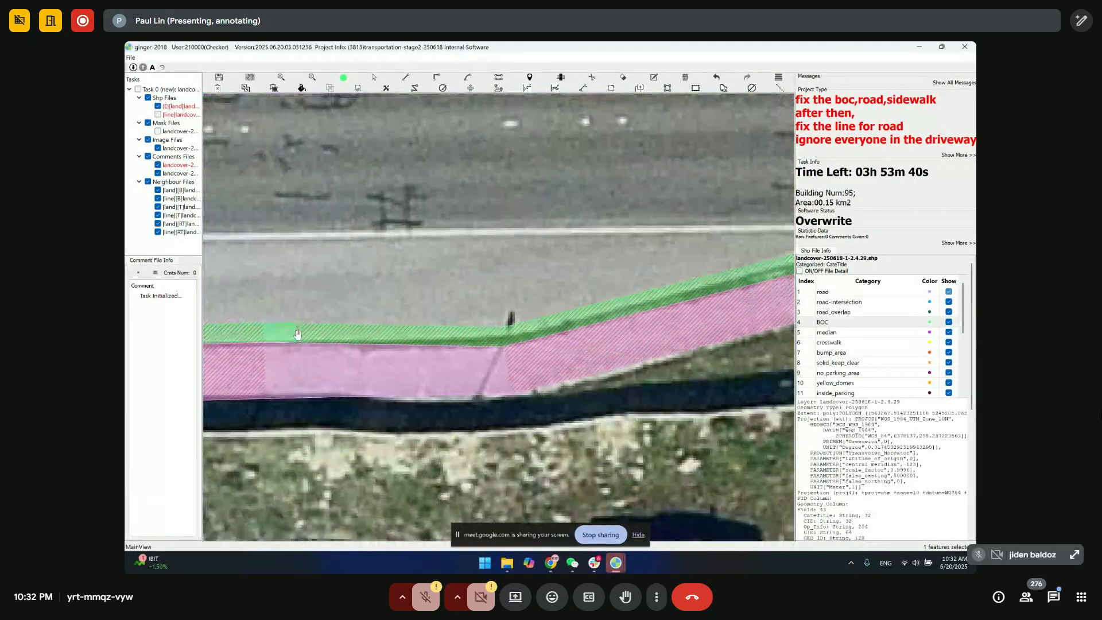
- Fill the small gap at the new BOC strip's western end and merge it with the adjoining BOC strip
scroll(402, 324, up, 4)
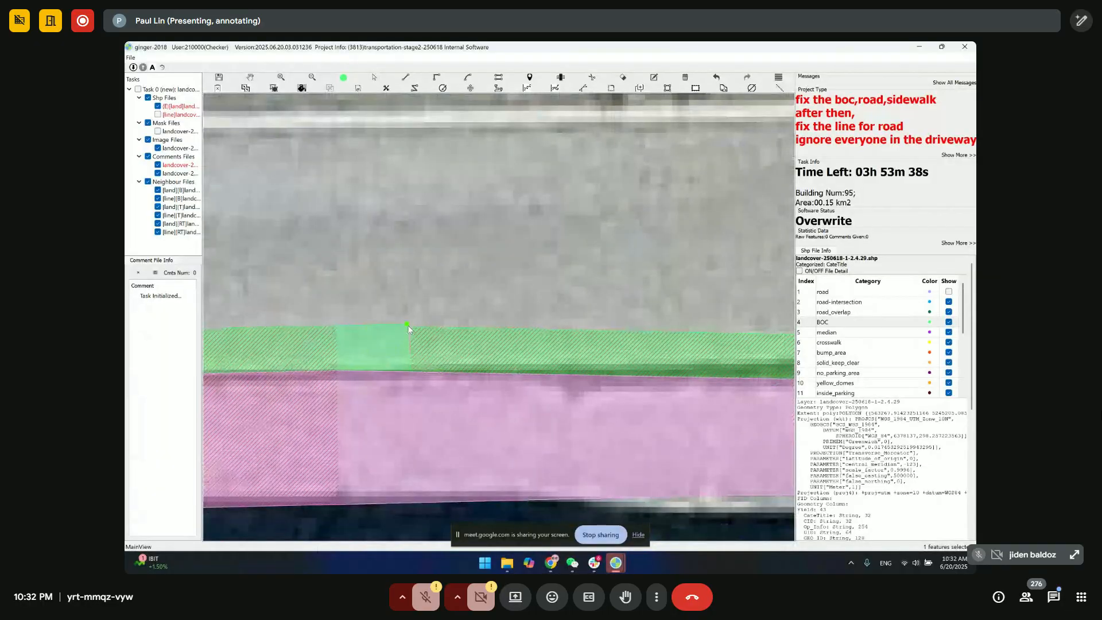
click(407, 325)
click(411, 328)
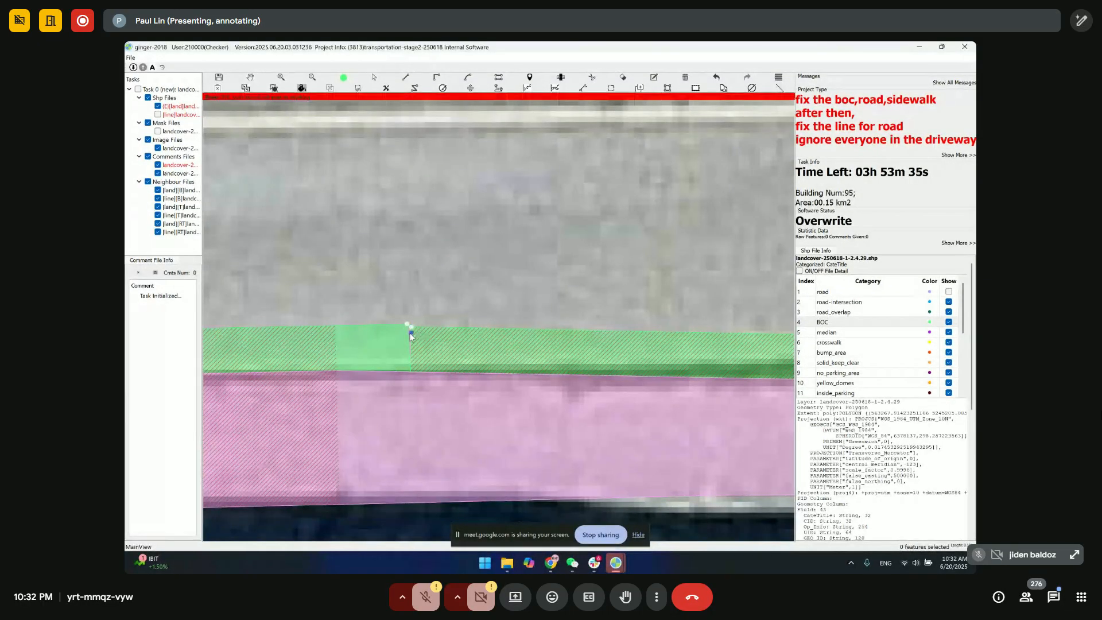
scroll(409, 332, up, 2)
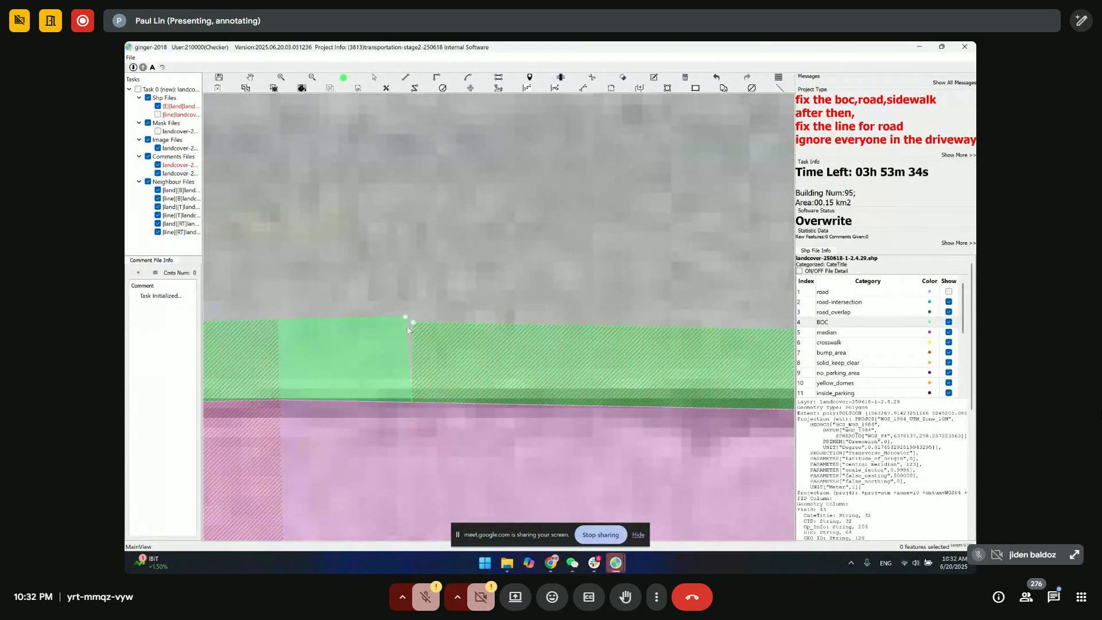
drag(413, 329, 430, 332)
key(m)
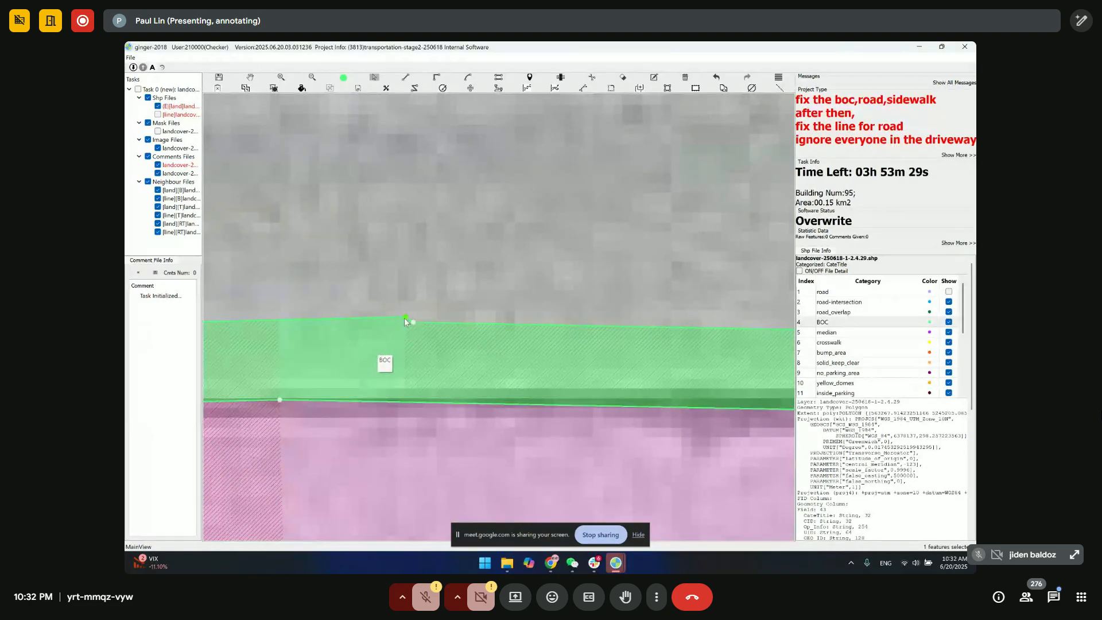
key(space)
- Fill and merge the BOC gap at the driveway's western corner, and show the road category again
scroll(543, 332, down, 1)
drag(544, 331, 253, 310)
scroll(605, 278, down, 1)
drag(603, 278, 167, 330)
drag(614, 211, 424, 286)
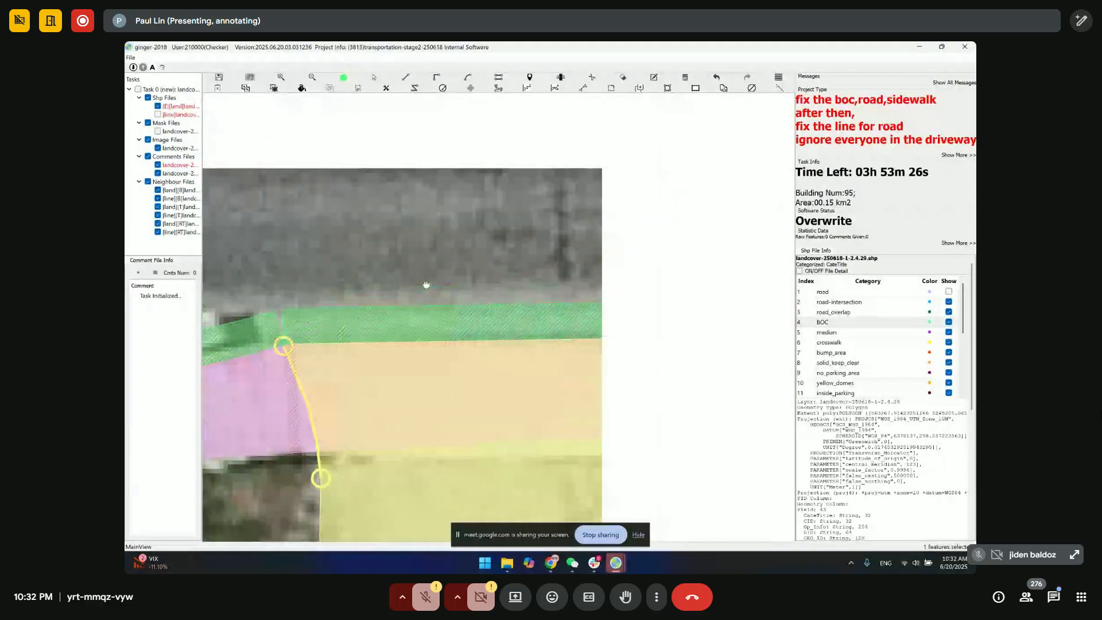
drag(453, 243, 379, 303)
scroll(379, 304, up, 2)
click(405, 290)
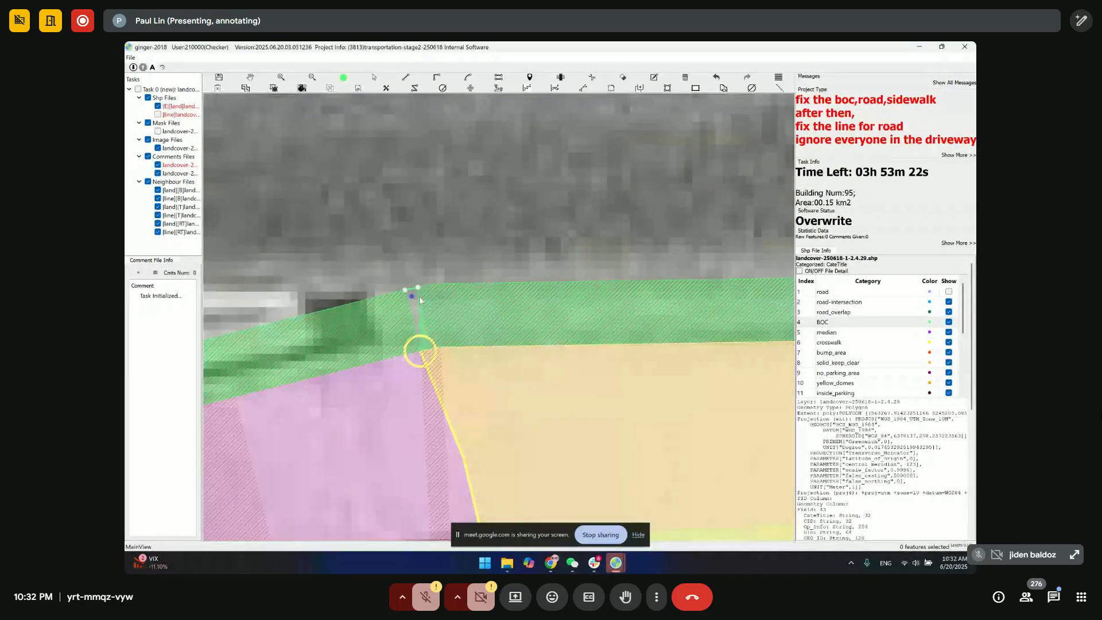
mouse_move(378, 270)
mouse_down()
mouse_move(433, 308)
mouse_move(443, 300)
mouse_up()
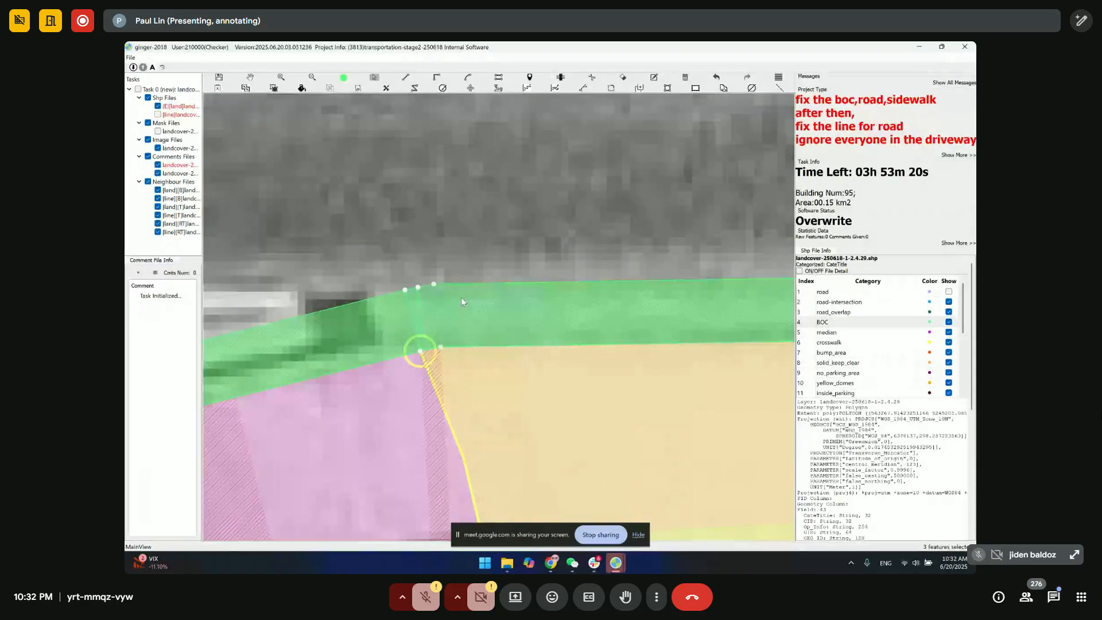
key(1)
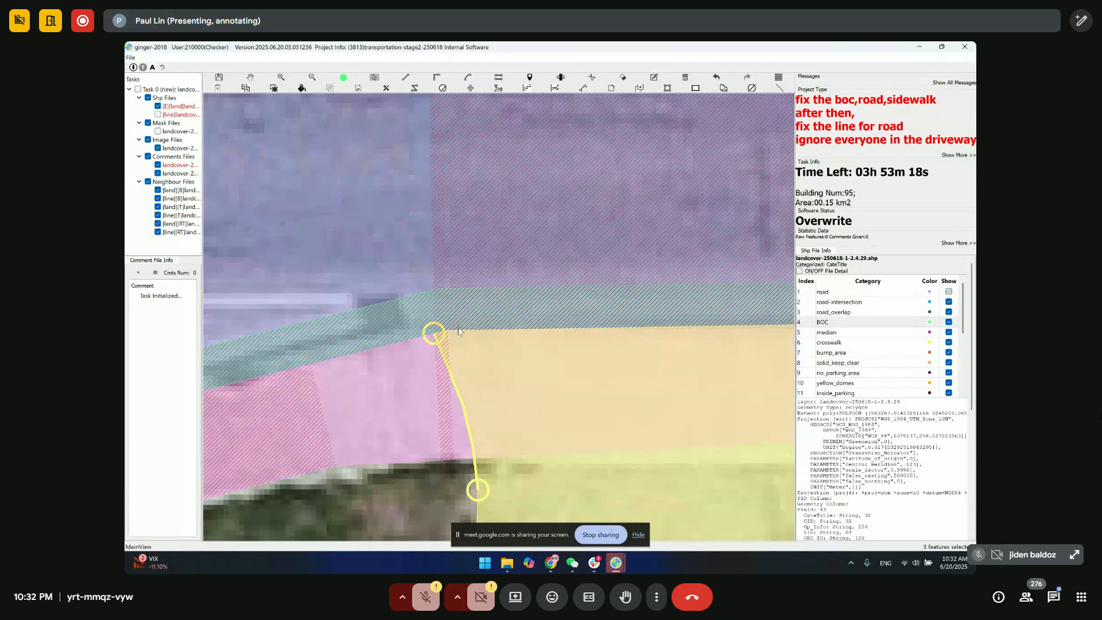
- Examine the BOC, sidewalk and road edges east of the taper up to the tile boundary in filled and outline views
scroll(453, 329, down, 1)
key(space)
scroll(466, 333, down, 1)
drag(467, 333, 463, 301)
scroll(462, 302, down, 1)
drag(600, 332, 236, 378)
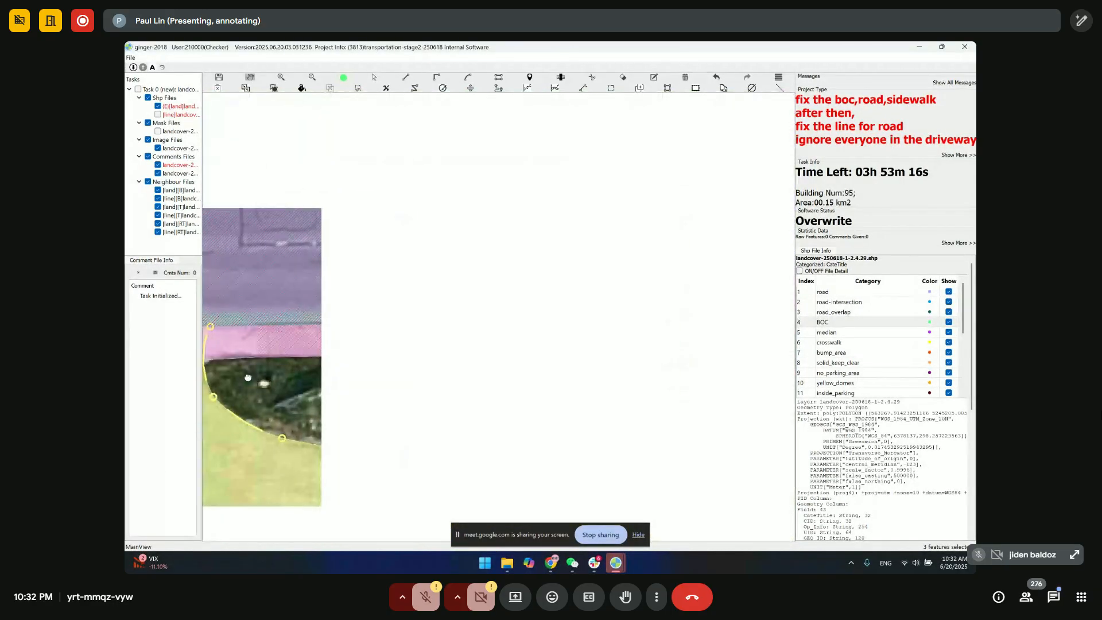
drag(497, 317, 415, 348)
key(f)
scroll(558, 326, down, 1)
drag(558, 326, 442, 385)
drag(627, 305, 458, 332)
key(2)
key(1)
drag(639, 337, 467, 346)
scroll(479, 338, down, 1)
drag(614, 326, 530, 372)
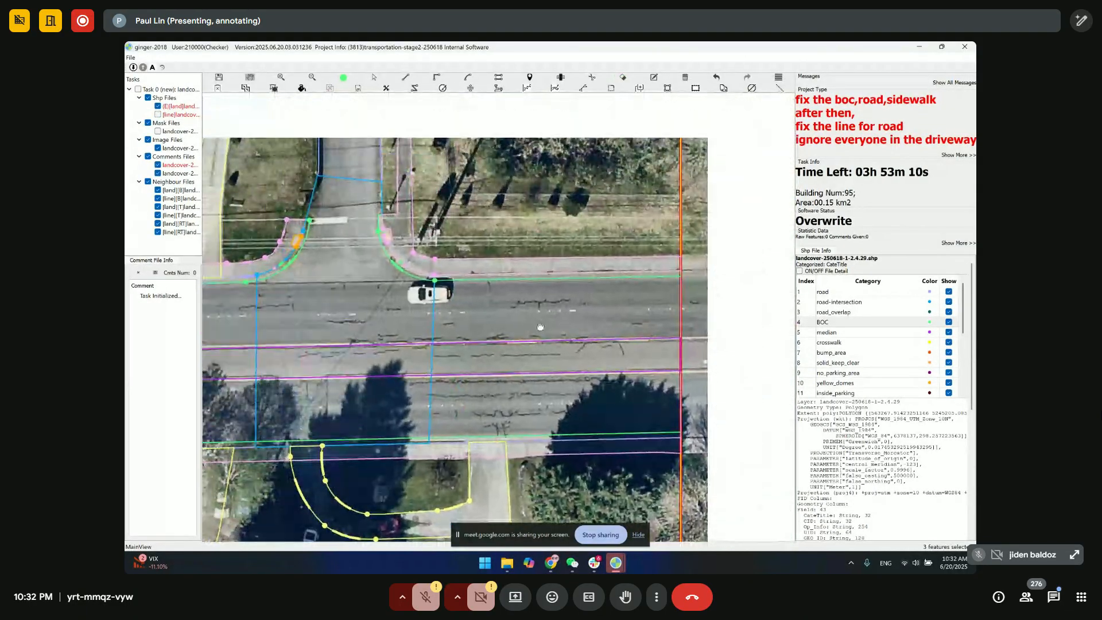
- Review the feature outlines along the northern streets, the curved residential road and back to the main intersection
drag(374, 123, 542, 285)
drag(544, 224, 553, 172)
drag(542, 310, 580, 154)
drag(541, 285, 554, 193)
scroll(501, 344, down, 1)
drag(488, 387, 590, 169)
drag(563, 301, 628, 220)
drag(373, 307, 675, 368)
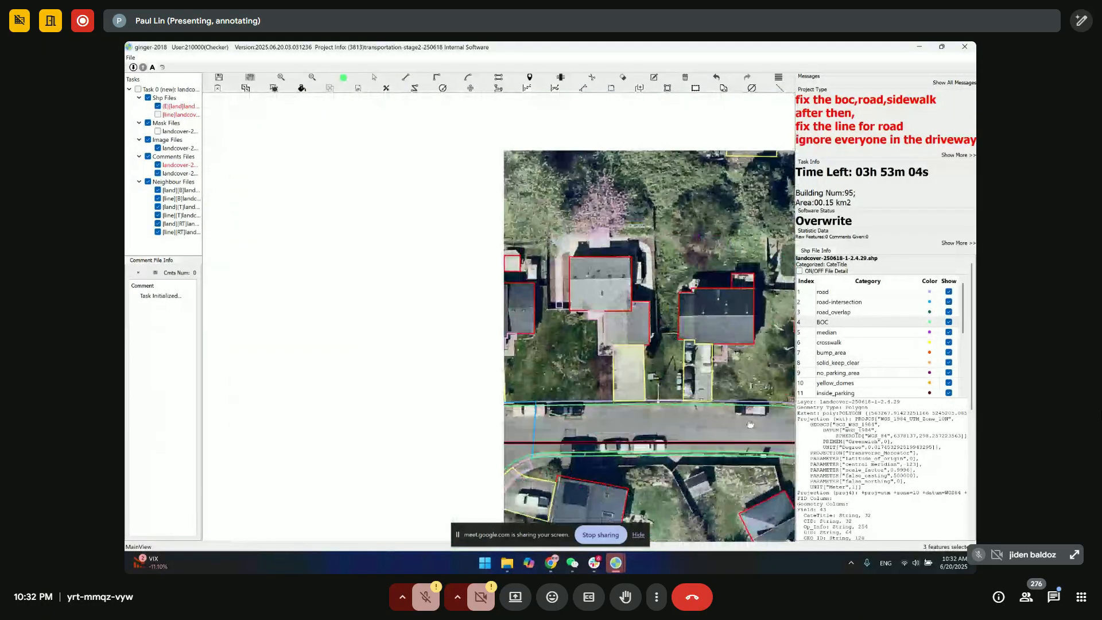
drag(519, 432, 303, 322)
drag(640, 295, 286, 266)
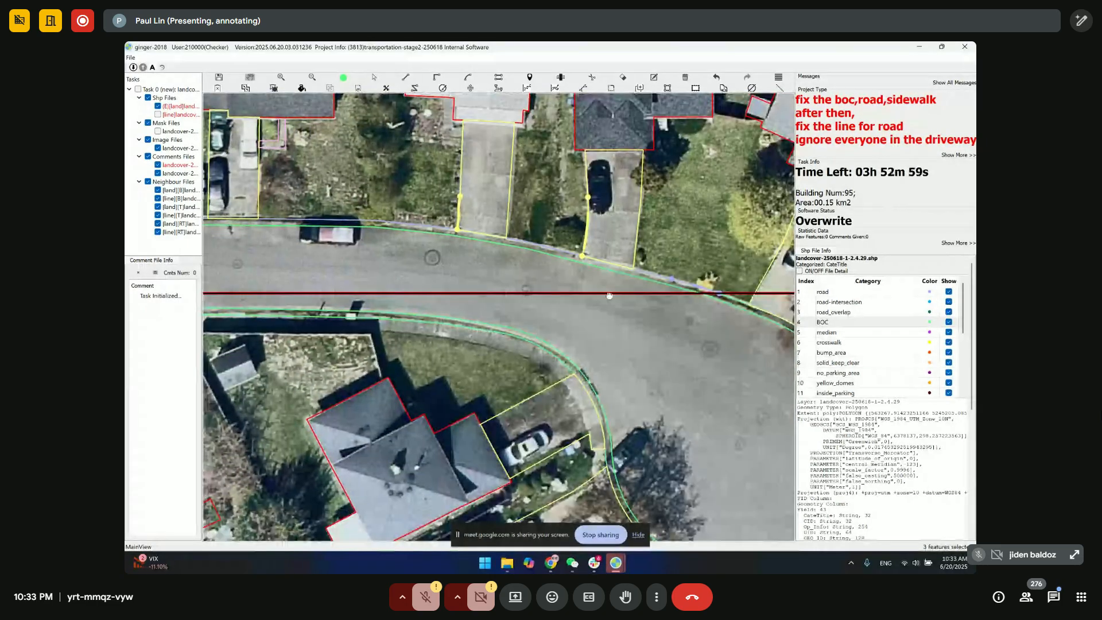
drag(676, 307, 468, 264)
scroll(525, 214, down, 2)
drag(522, 215, 635, 485)
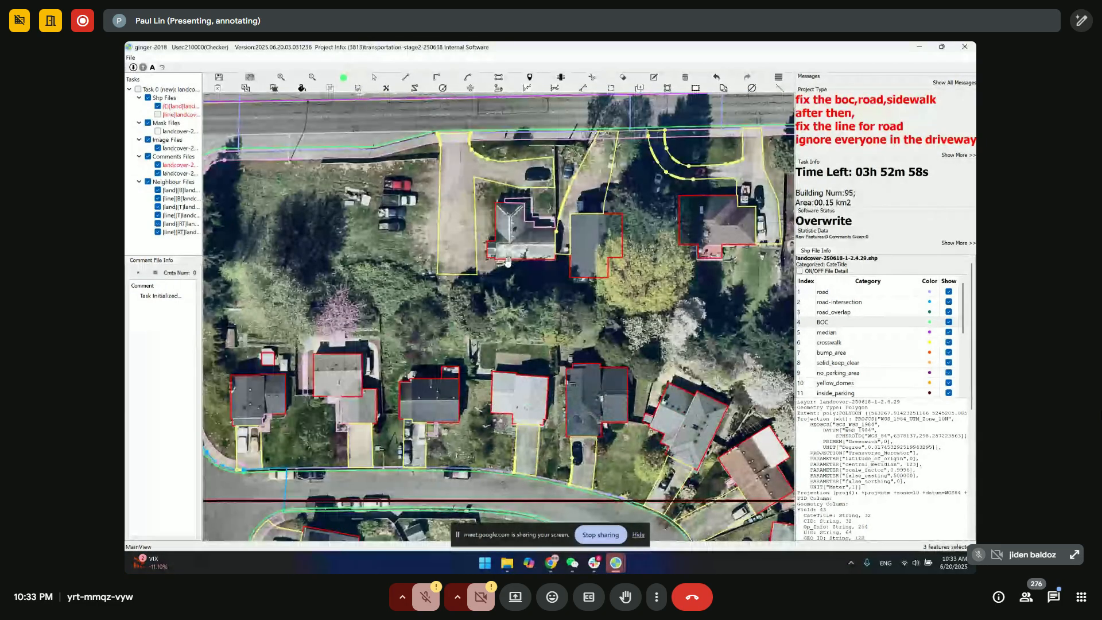
scroll(611, 339, down, 1)
drag(611, 339, 769, 439)
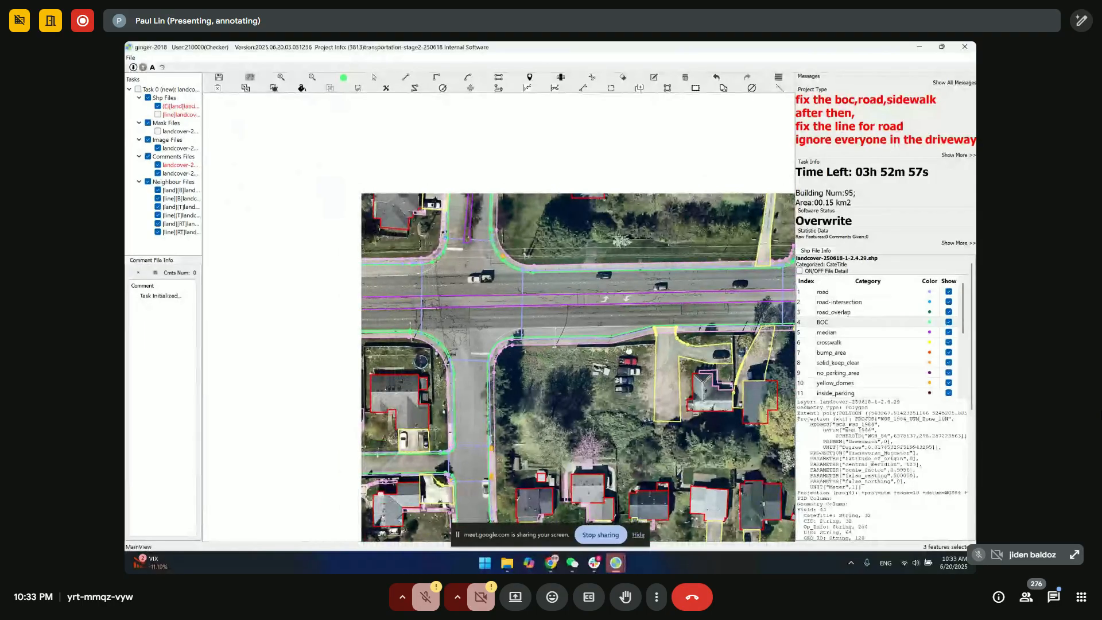
drag(419, 297, 531, 300)
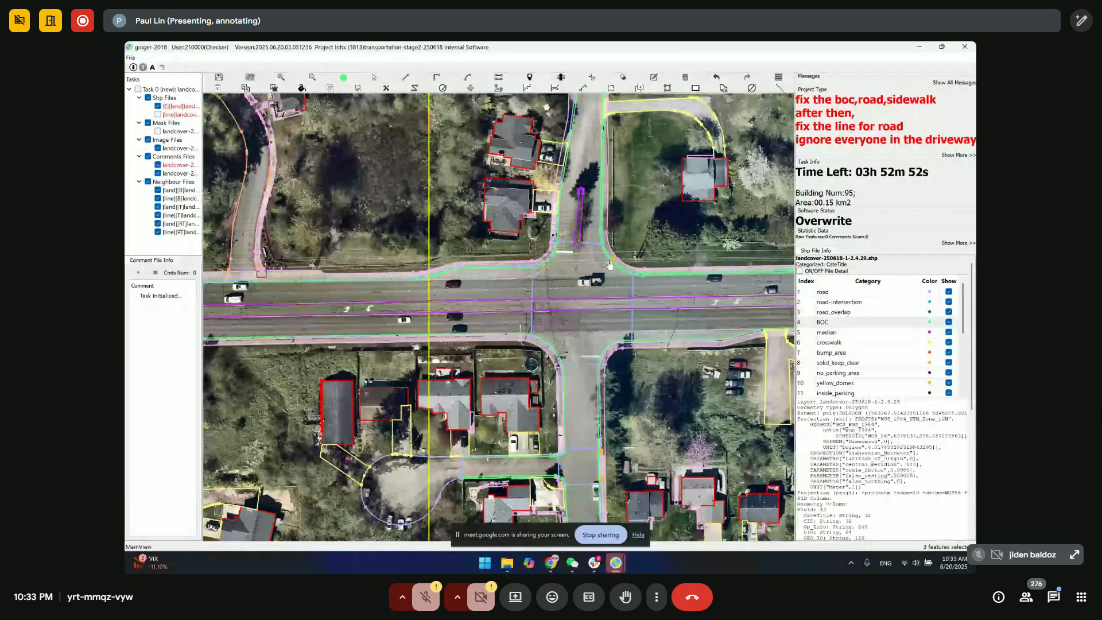
- Compare the main road's intersections in the filled, outline and line-feature views
key(space)
scroll(626, 305, up, 1)
key(Tab)
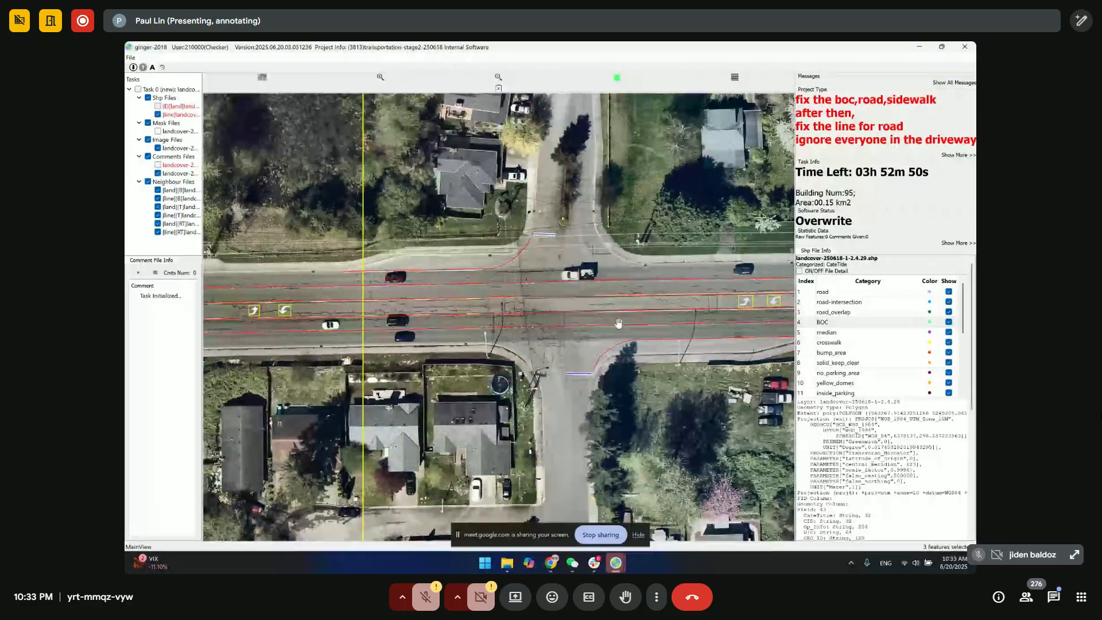
key(Tab)
scroll(591, 326, up, 1)
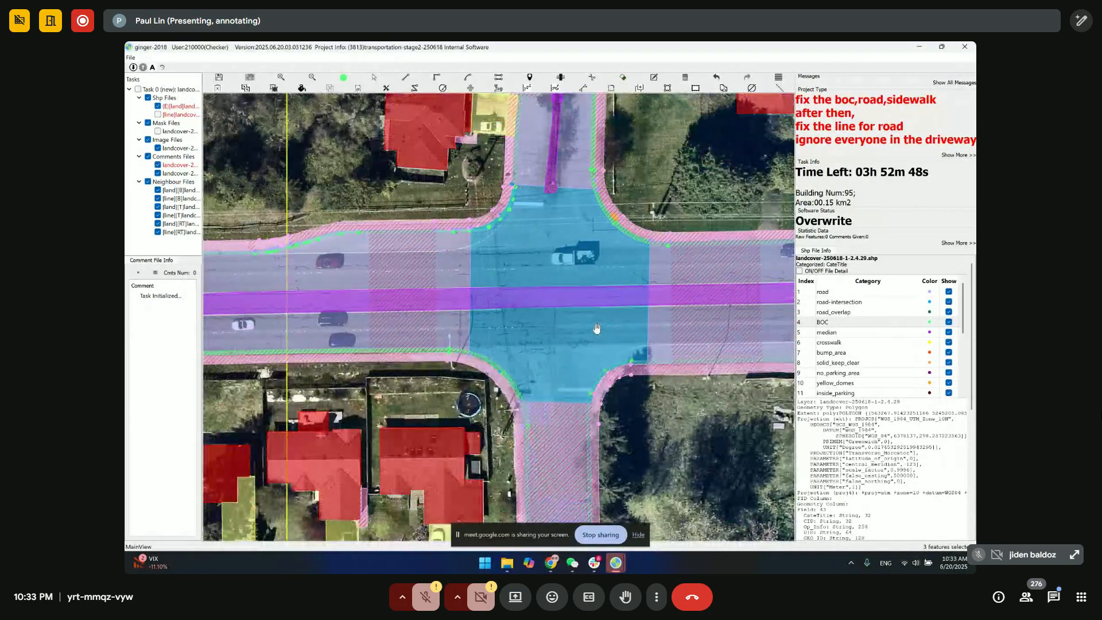
key(space)
drag(594, 327, 450, 292)
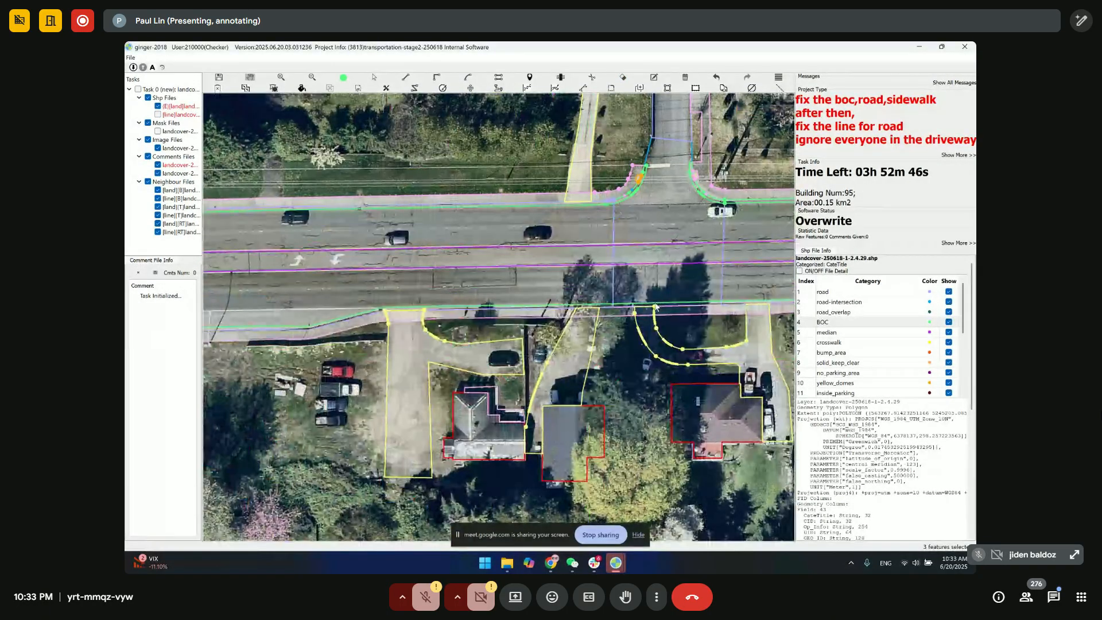
key(space)
scroll(459, 295, down, 2)
drag(370, 291, 412, 290)
key(Tab)
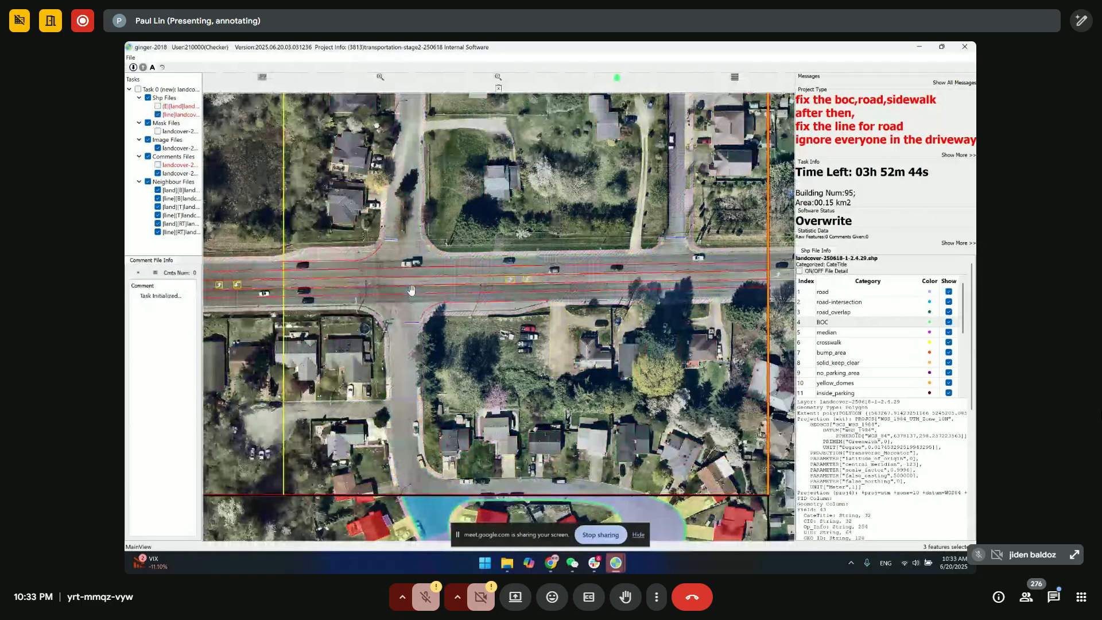
scroll(411, 290, up, 1)
key(Tab)
right_click(185, 117)
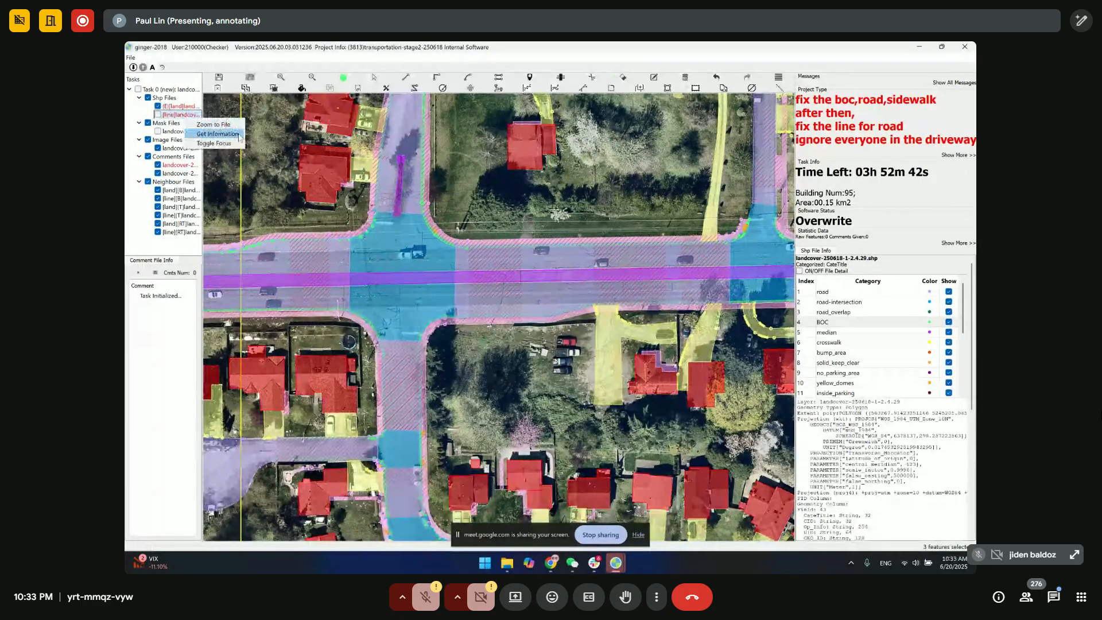
click(441, 323)
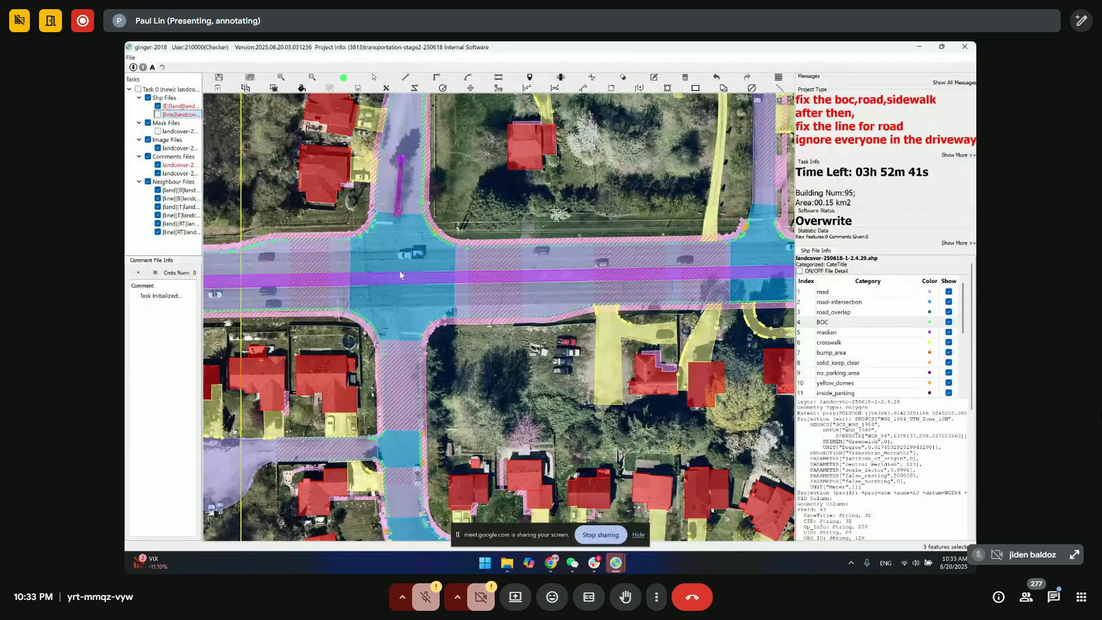
- Cut the main road's median at two places inside the large intersection and delete the piece between the cuts
scroll(362, 281, up, 2)
drag(368, 281, 411, 296)
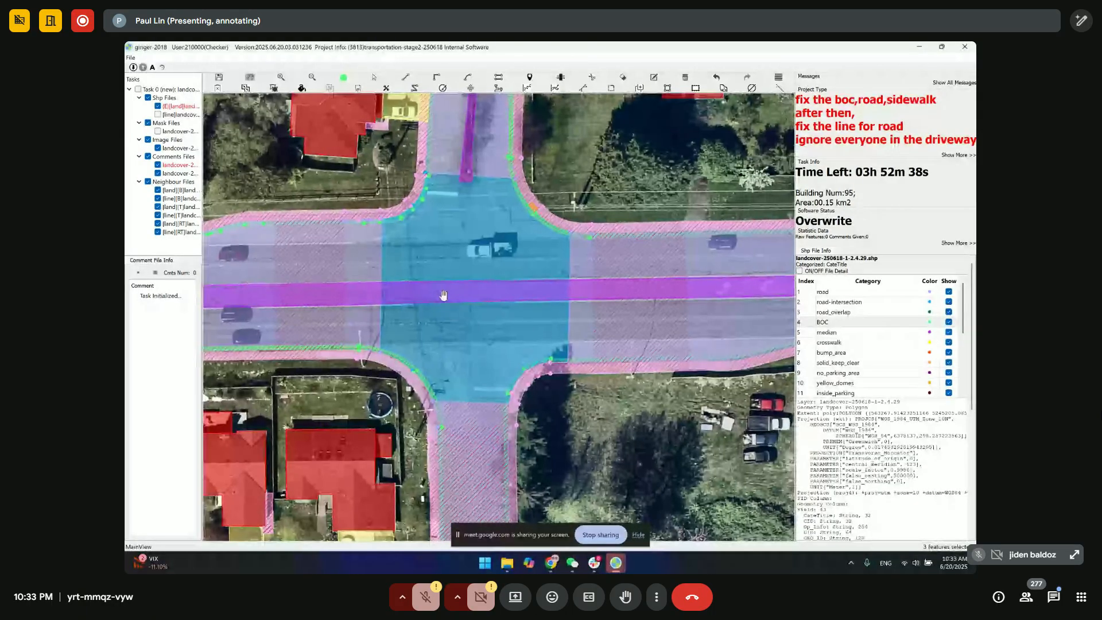
key(space)
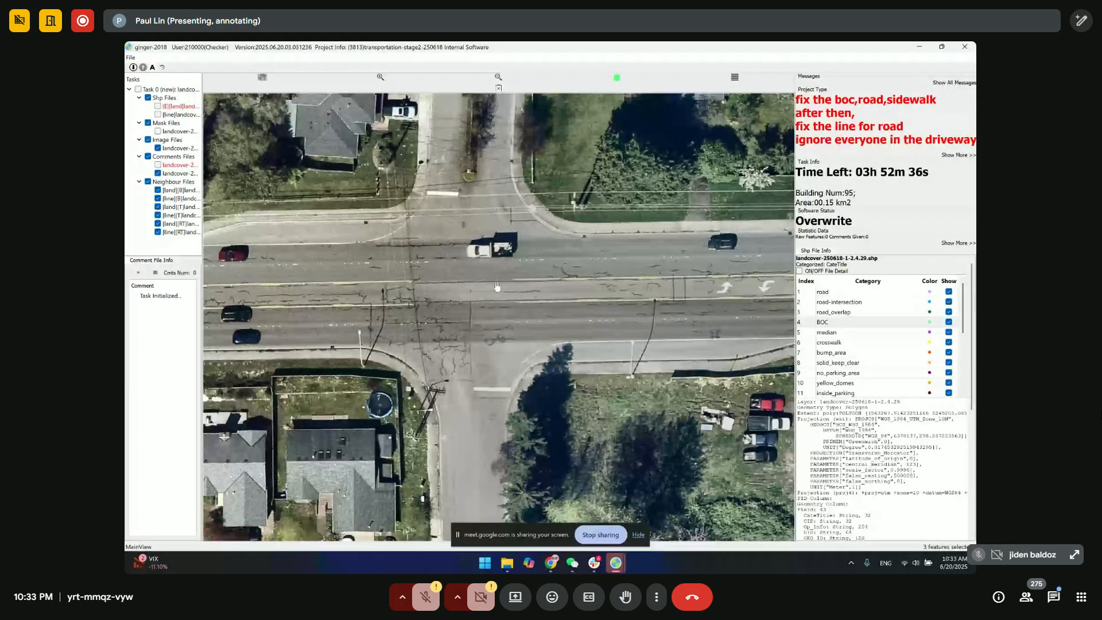
key(space)
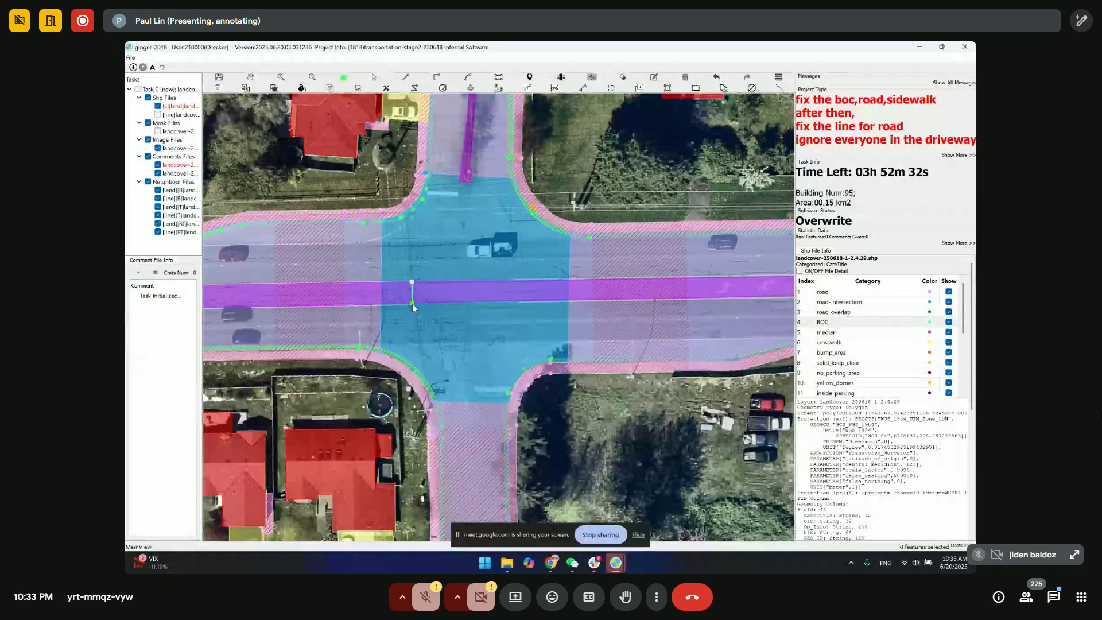
right_click(516, 282)
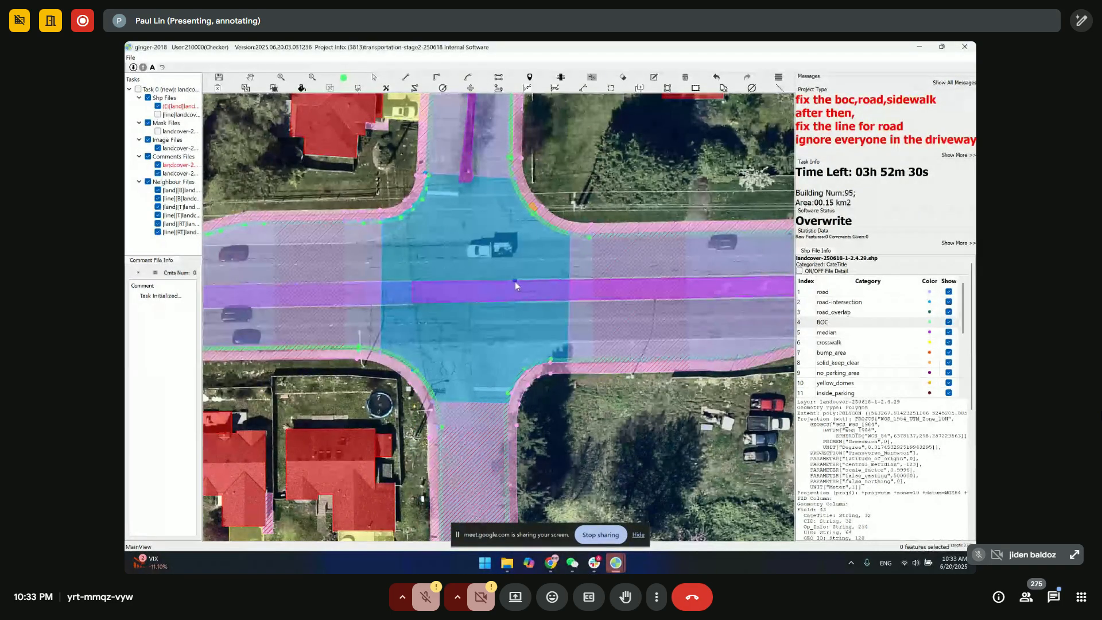
click(474, 294)
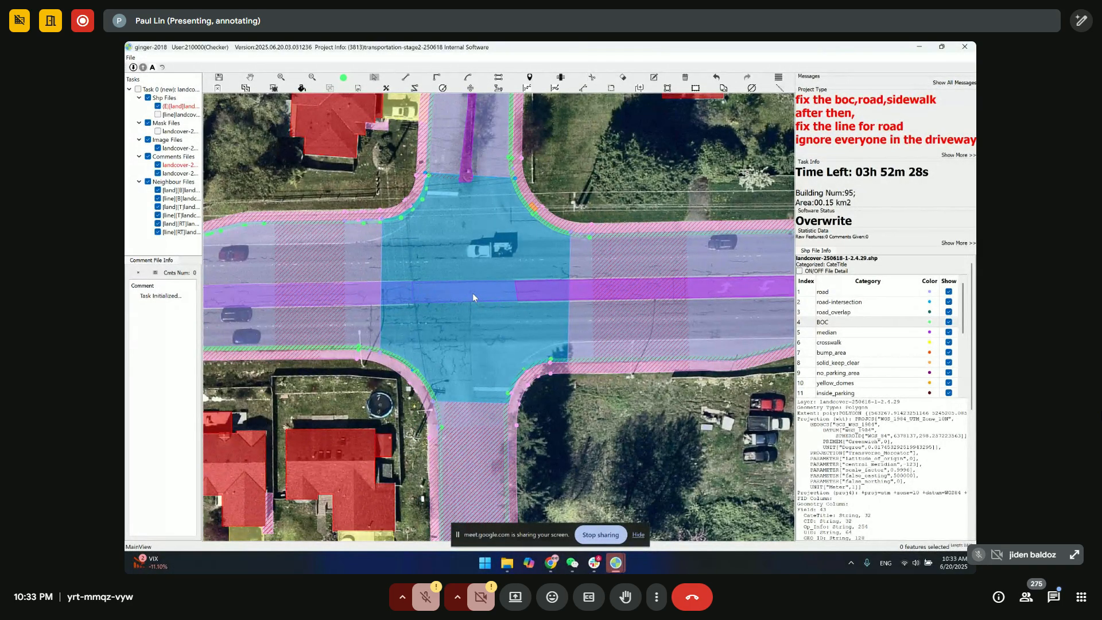
key(Delete)
- Compare the main road's median and the southern residential streets with the bare imagery
scroll(545, 307, down, 3)
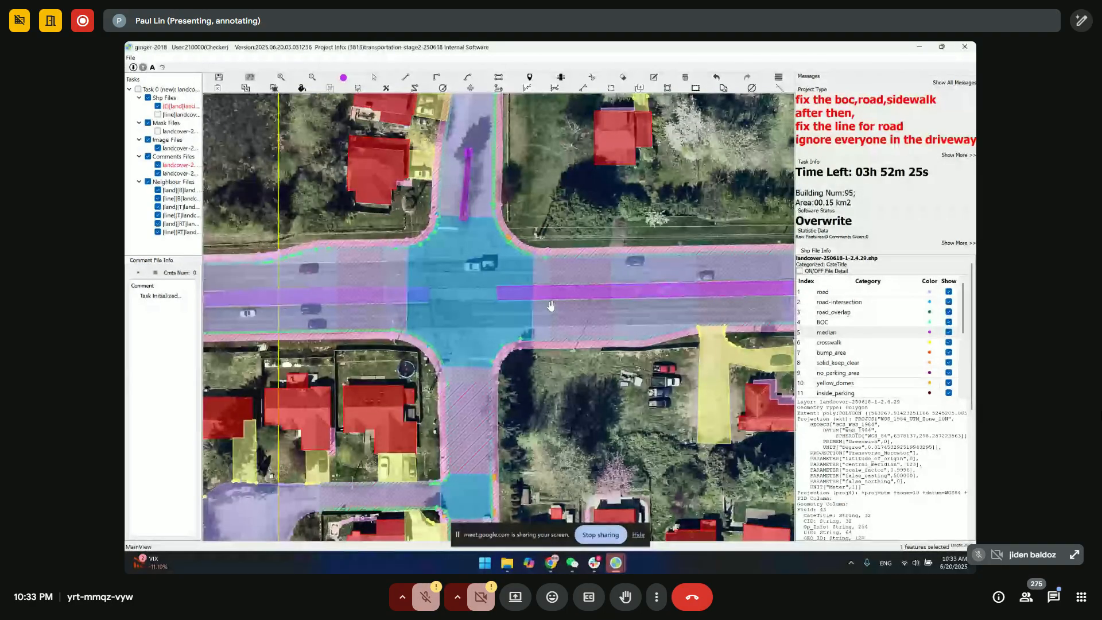
drag(483, 303, 475, 305)
key(space)
key(space)
key(space)
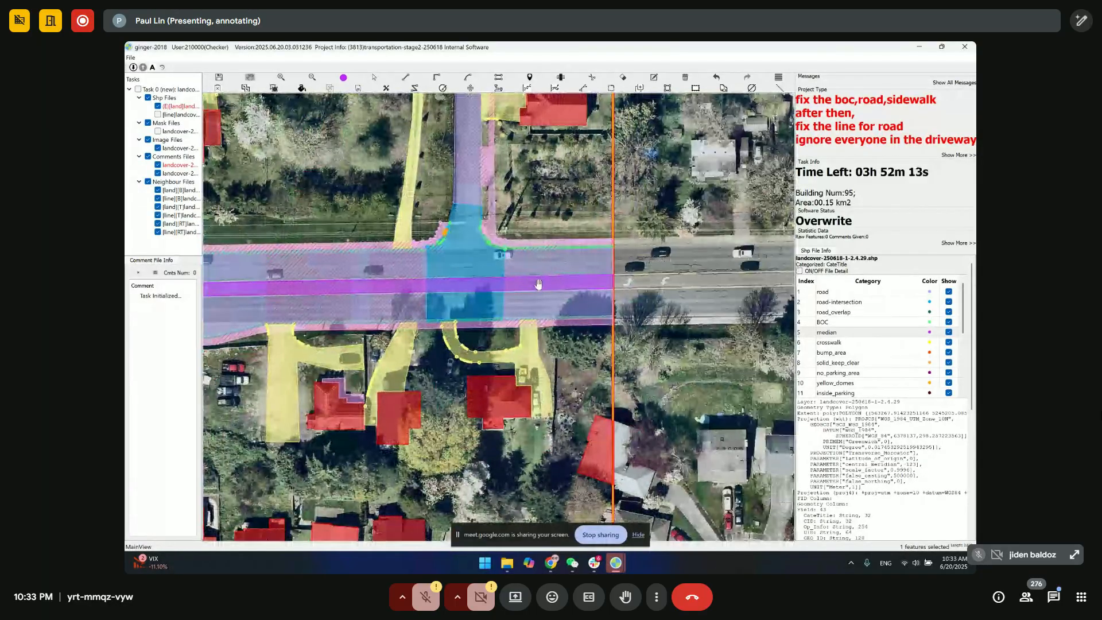
drag(538, 284, 645, 331)
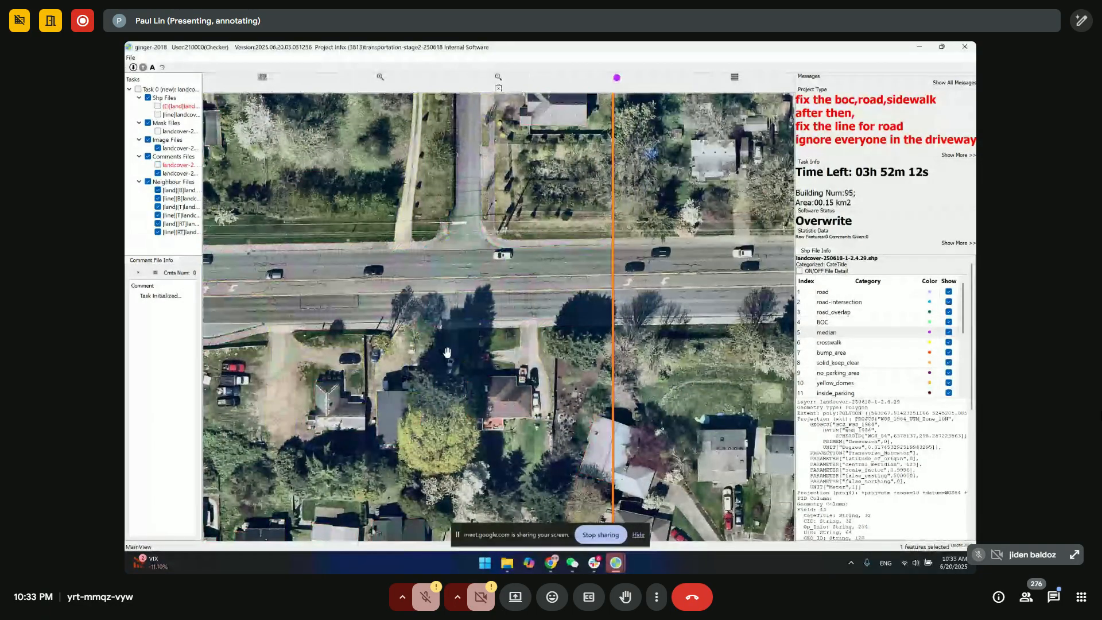
drag(655, 206, 656, 203)
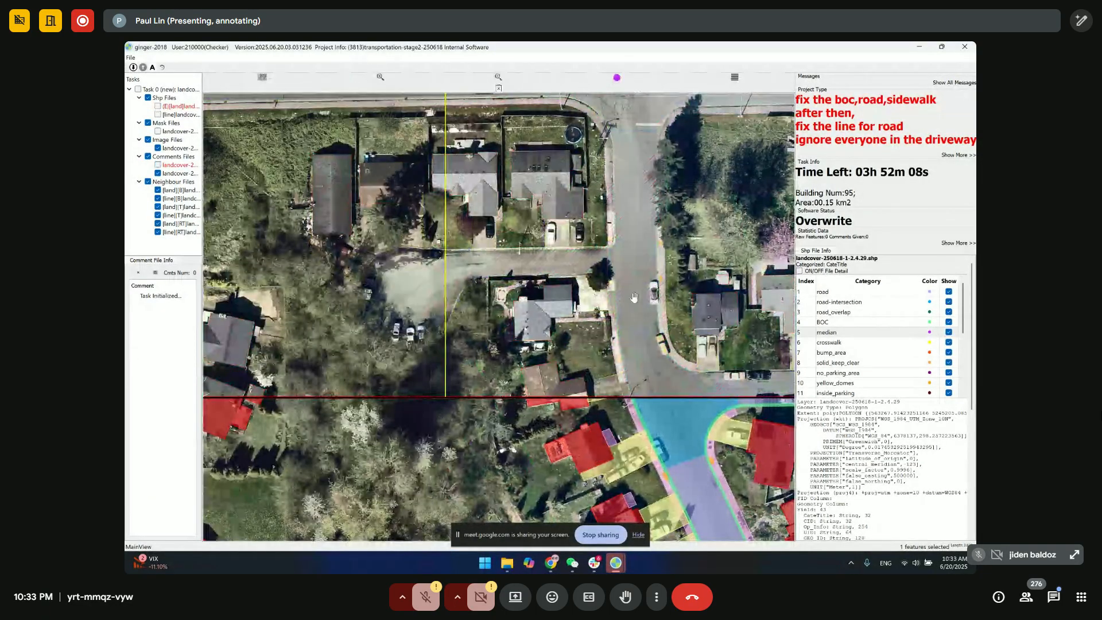
drag(634, 297, 455, 300)
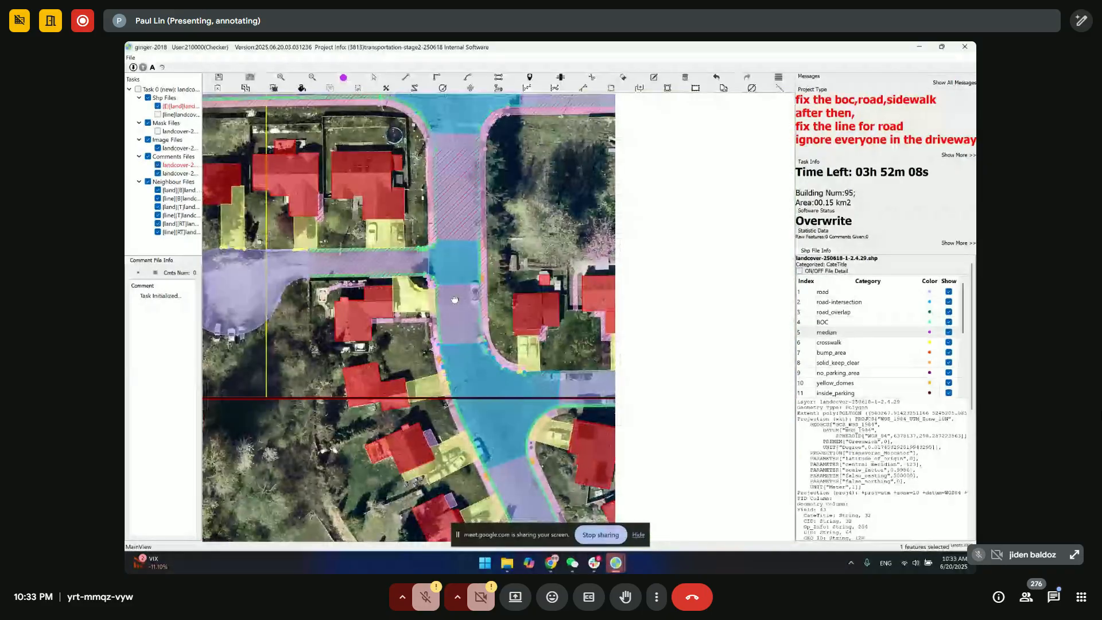
drag(592, 361, 456, 374)
drag(511, 166, 531, 431)
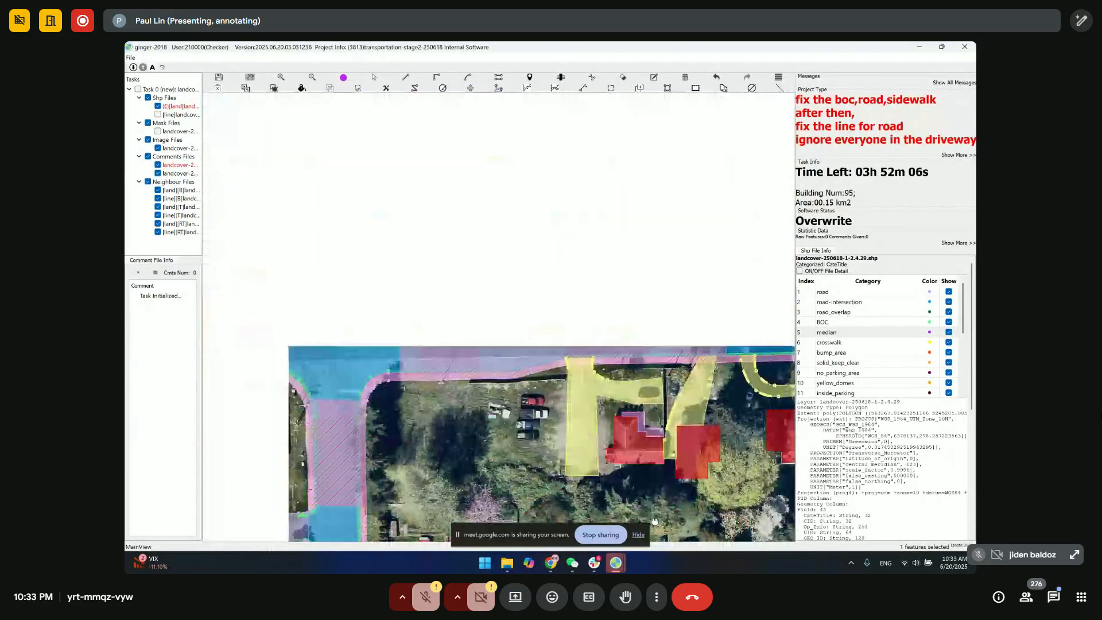
- Review the filled features along the northern side streets and the main road's intersections
drag(574, 283, 637, 445)
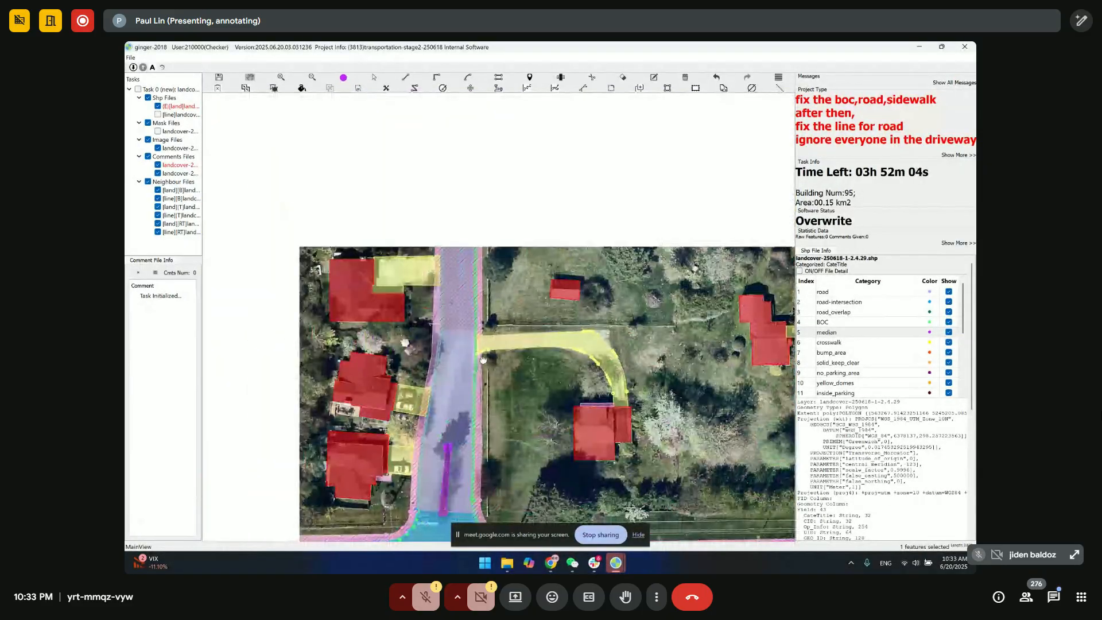
drag(488, 368, 504, 258)
drag(752, 272, 388, 231)
drag(589, 262, 639, 363)
scroll(592, 262, down, 1)
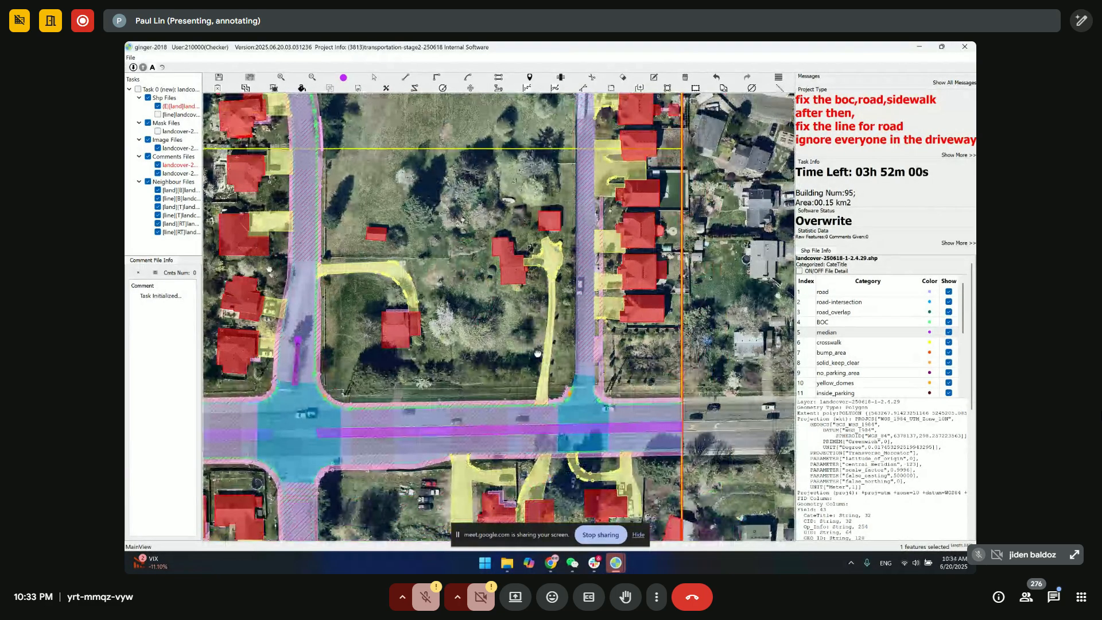
drag(374, 478, 543, 330)
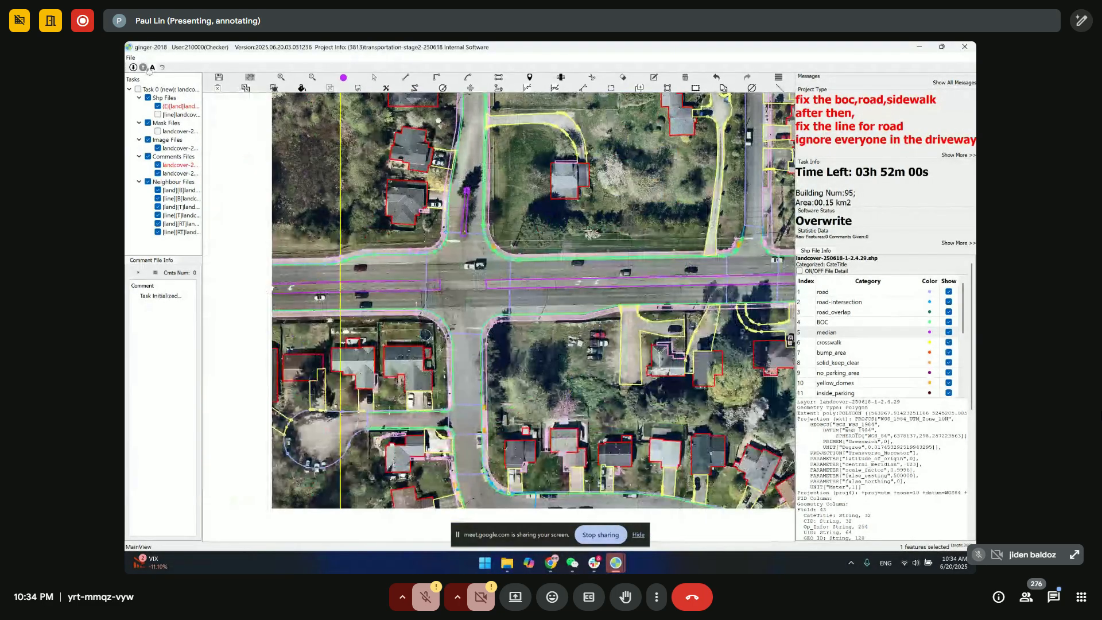
- Show the landcover line file, save the polygon file being edited and switch editing to the line file
right_click(171, 117)
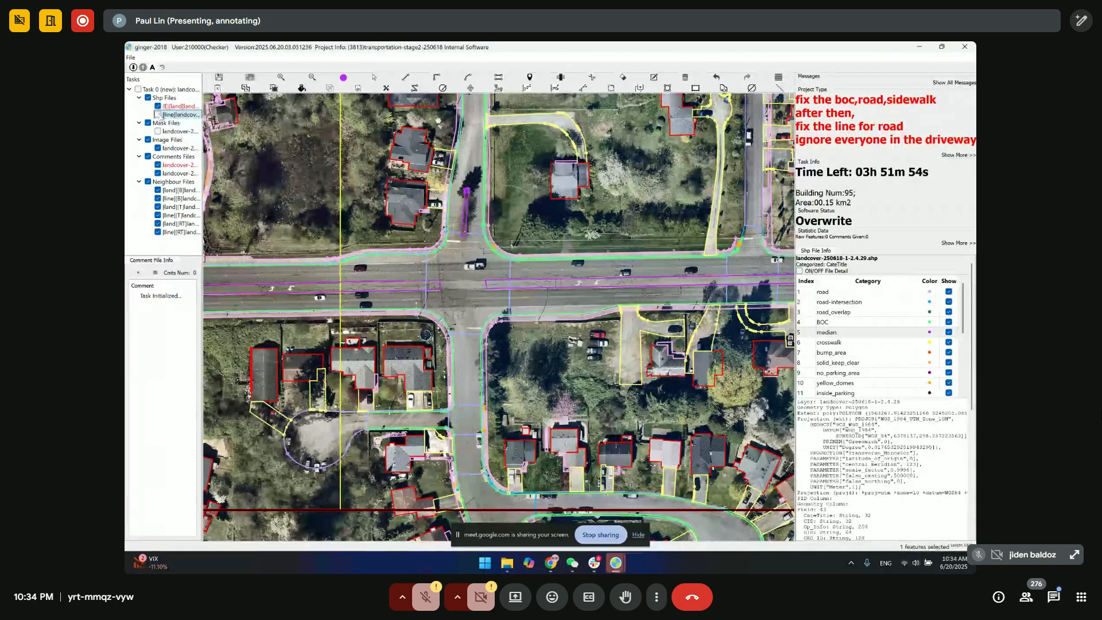
click(158, 115)
right_click(168, 115)
click(185, 153)
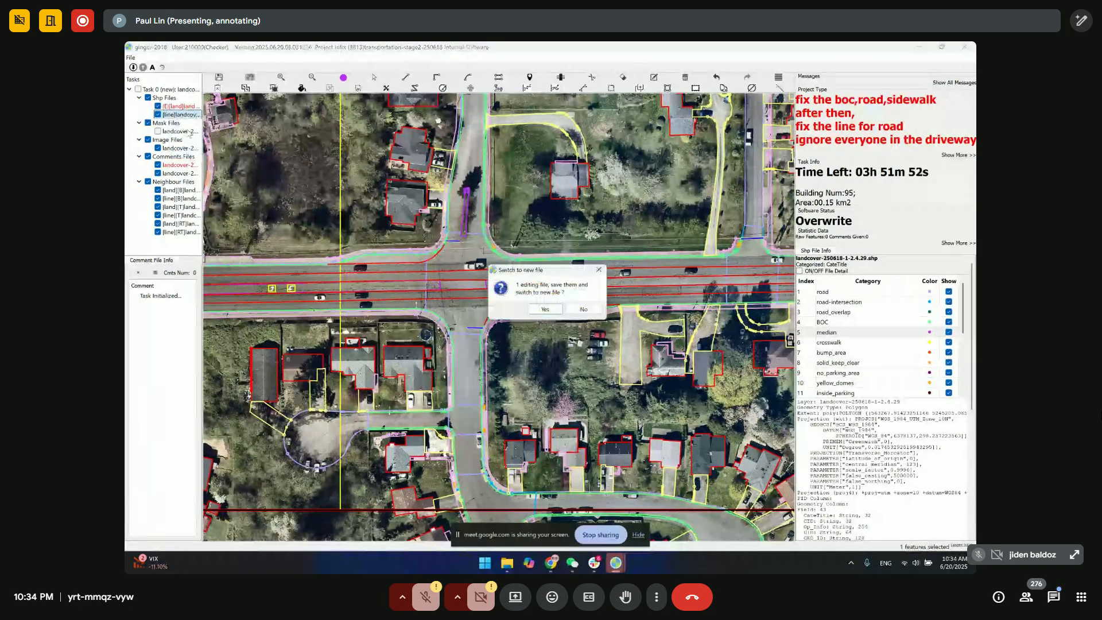
click(545, 312)
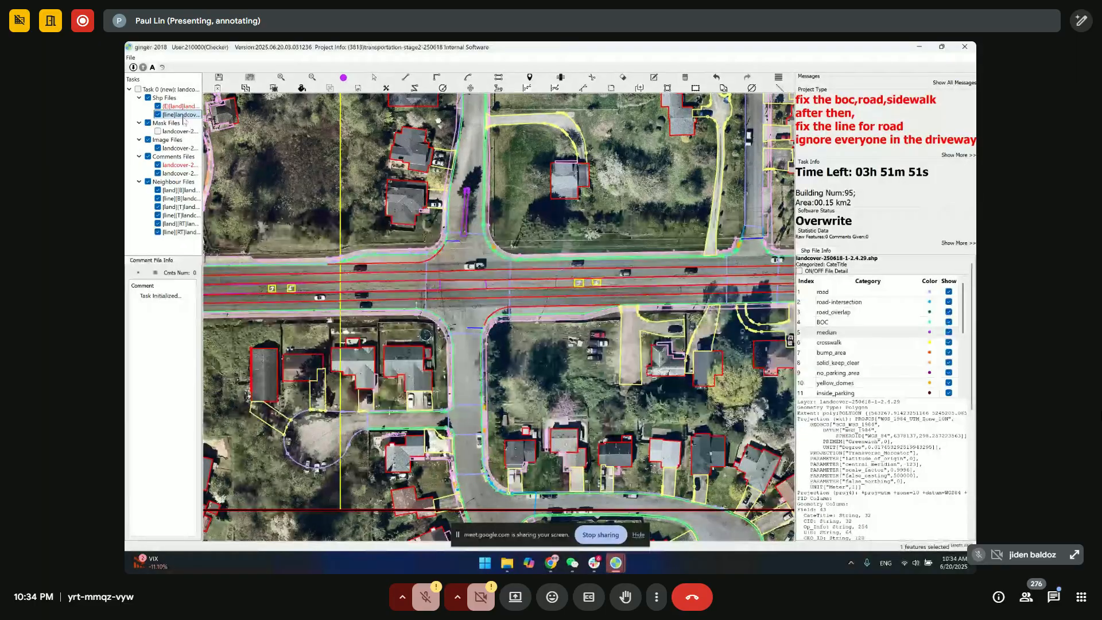
right_click(184, 117)
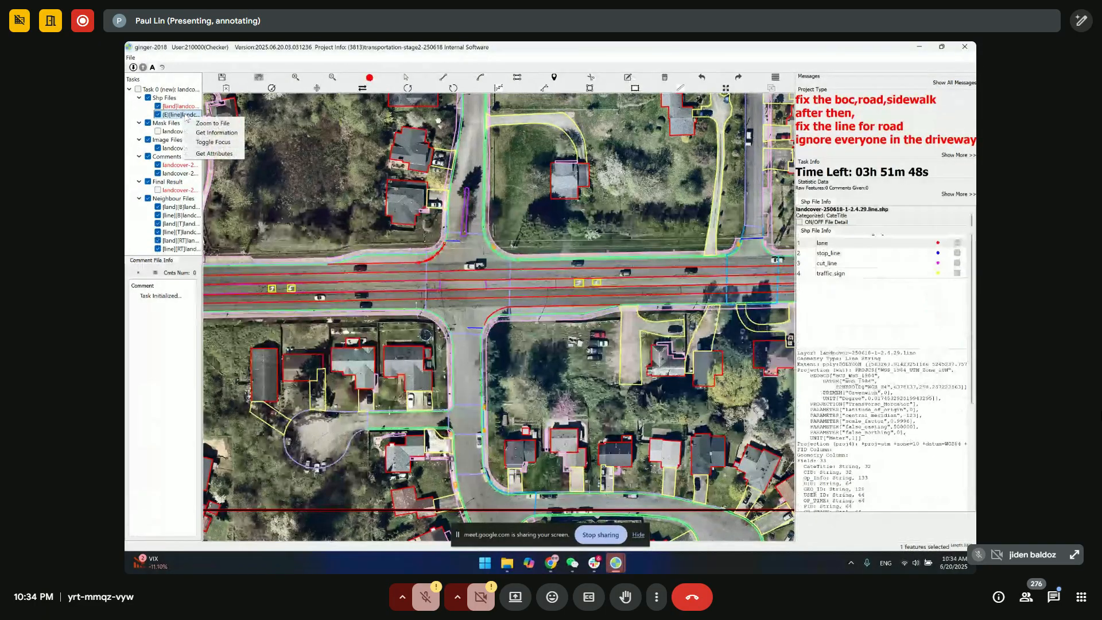
click(340, 174)
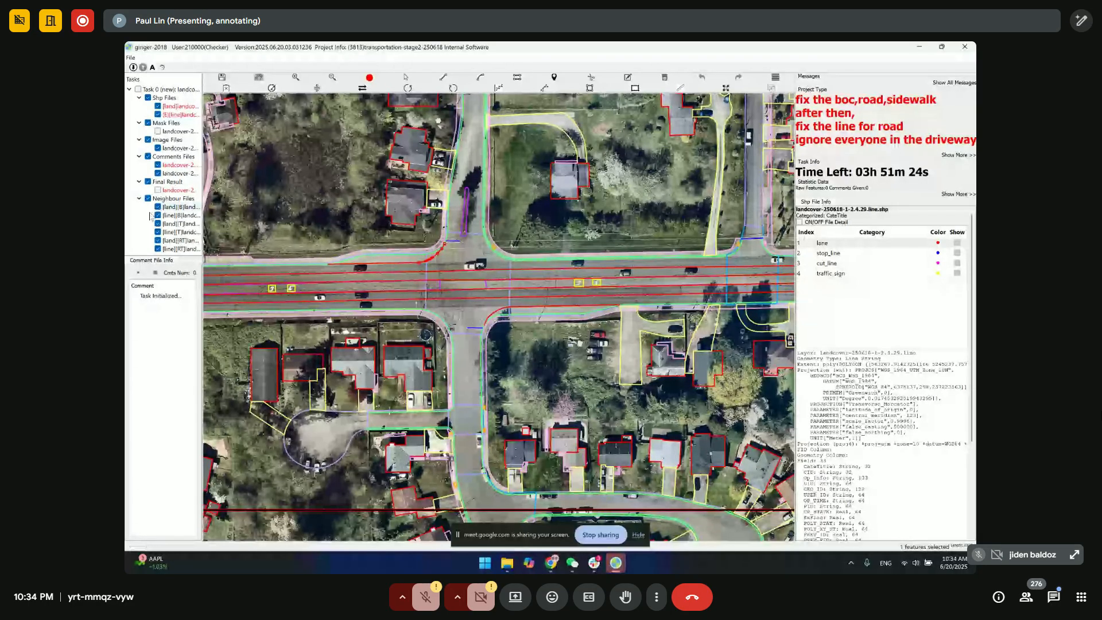
- Compare the main road's lane lines with the bare imagery from the western end to the large intersection
drag(424, 319, 657, 285)
scroll(503, 309, up, 2)
scroll(701, 291, up, 2)
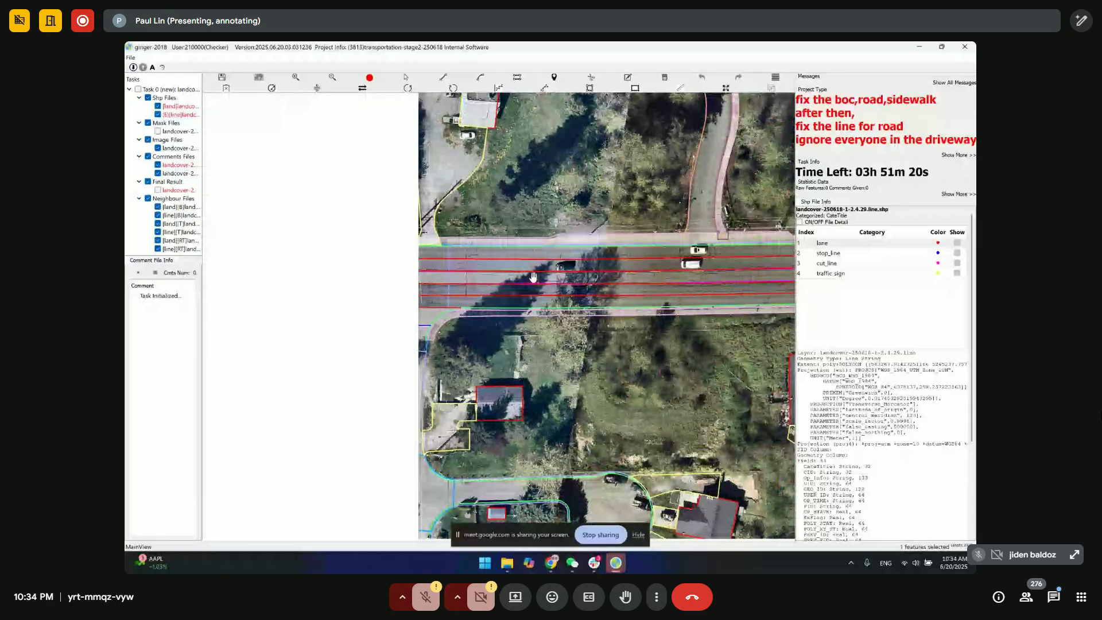
scroll(462, 261, up, 1)
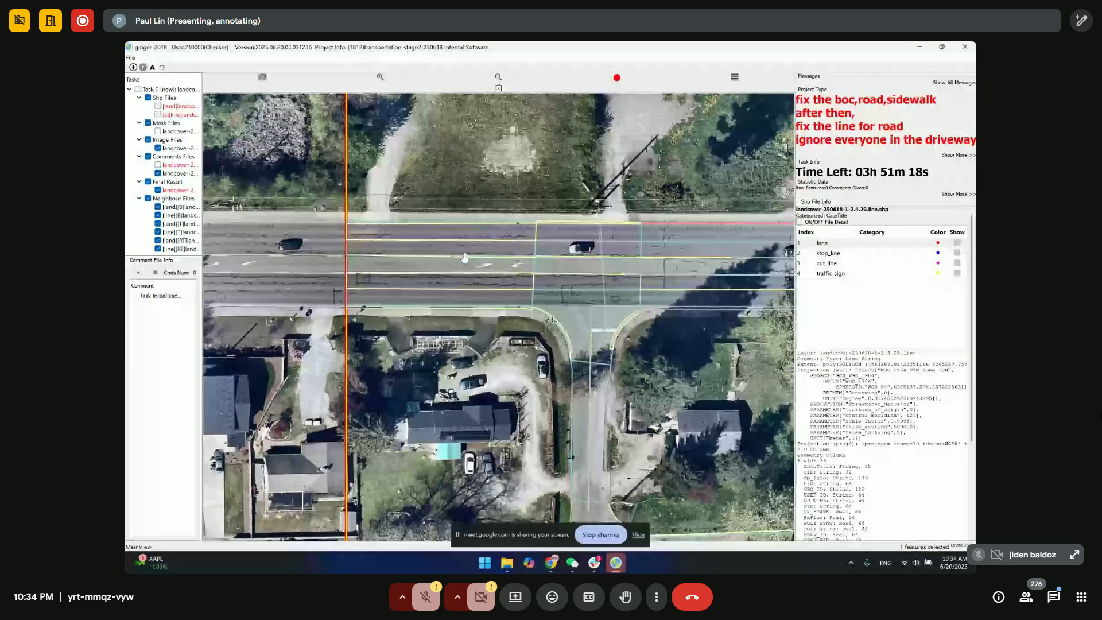
mouse_move(695, 274)
mouse_down()
mouse_move(430, 266)
mouse_move(702, 269)
mouse_up()
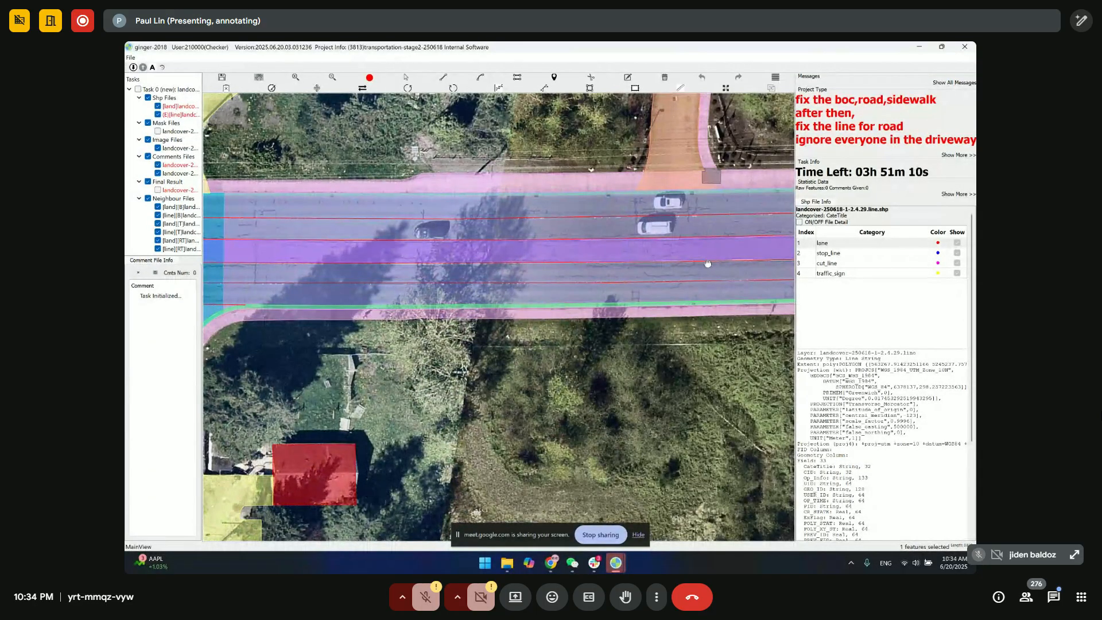
drag(707, 264, 553, 264)
key(space)
drag(353, 256, 264, 257)
key(space)
drag(702, 259, 566, 257)
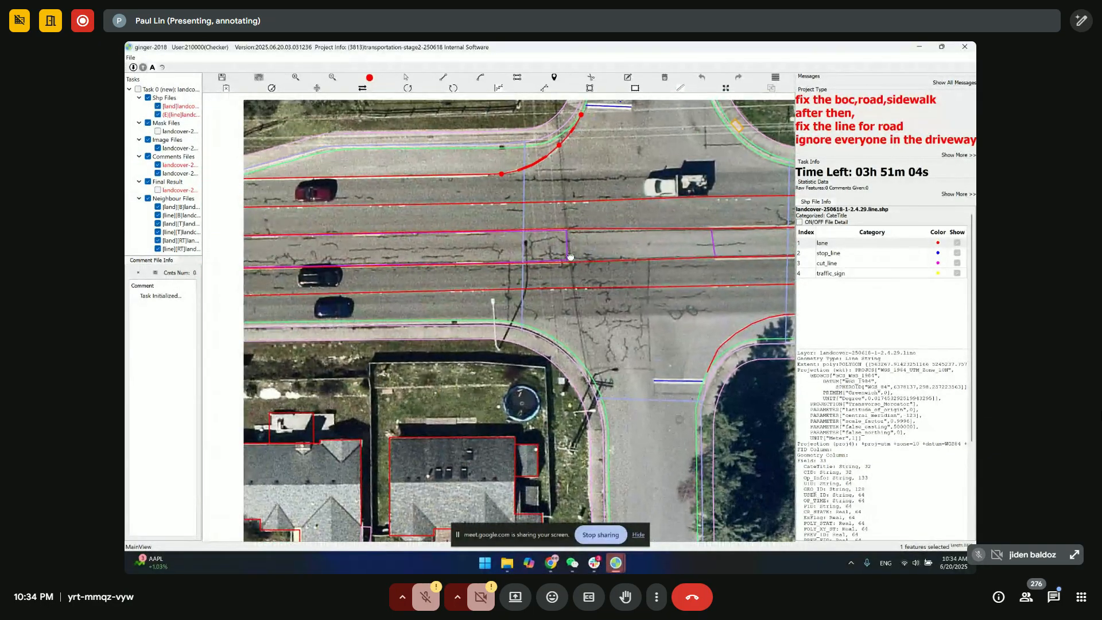
drag(565, 262, 557, 271)
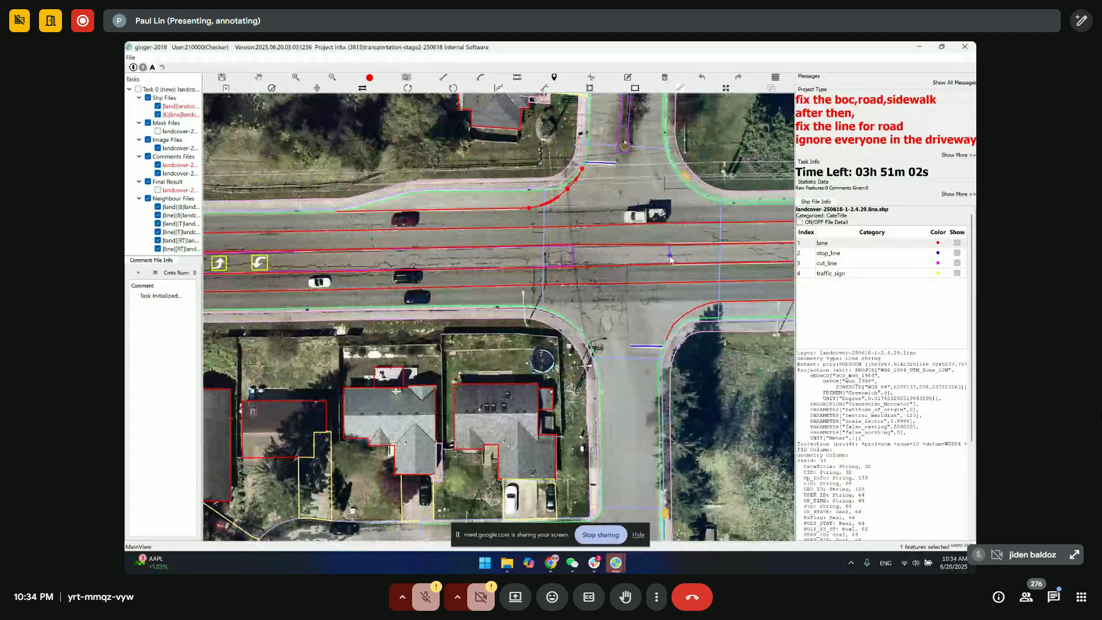
key(space)
drag(712, 275, 558, 270)
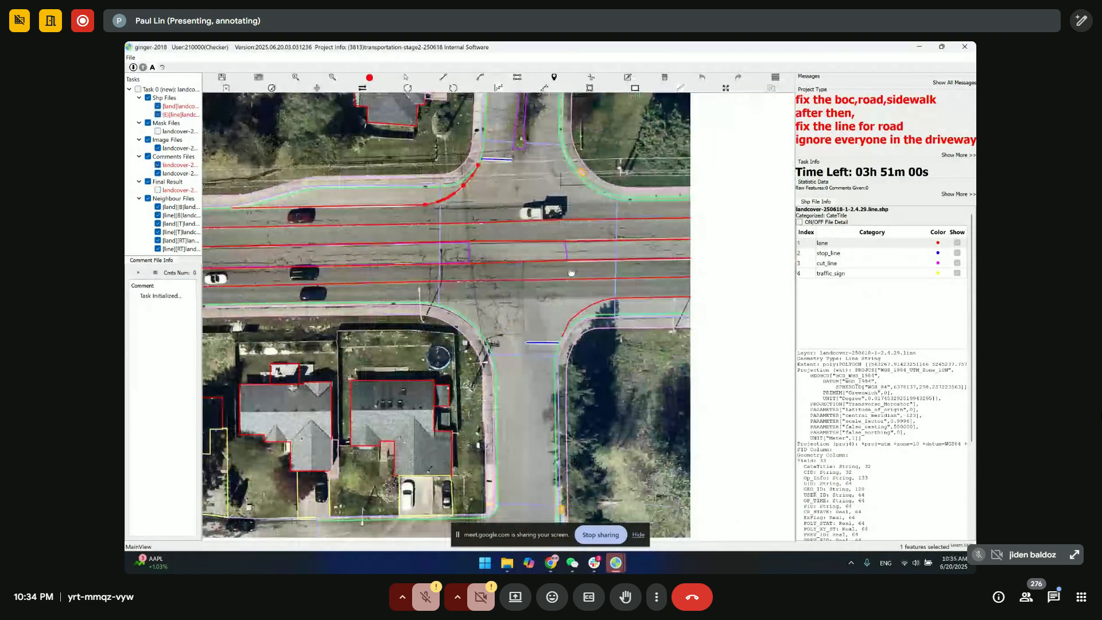
- Inspect the lane lines and traffic signs from the large intersection to the main road's eastern intersection
scroll(666, 275, down, 1)
drag(667, 275, 645, 312)
drag(758, 301, 552, 290)
drag(659, 281, 631, 276)
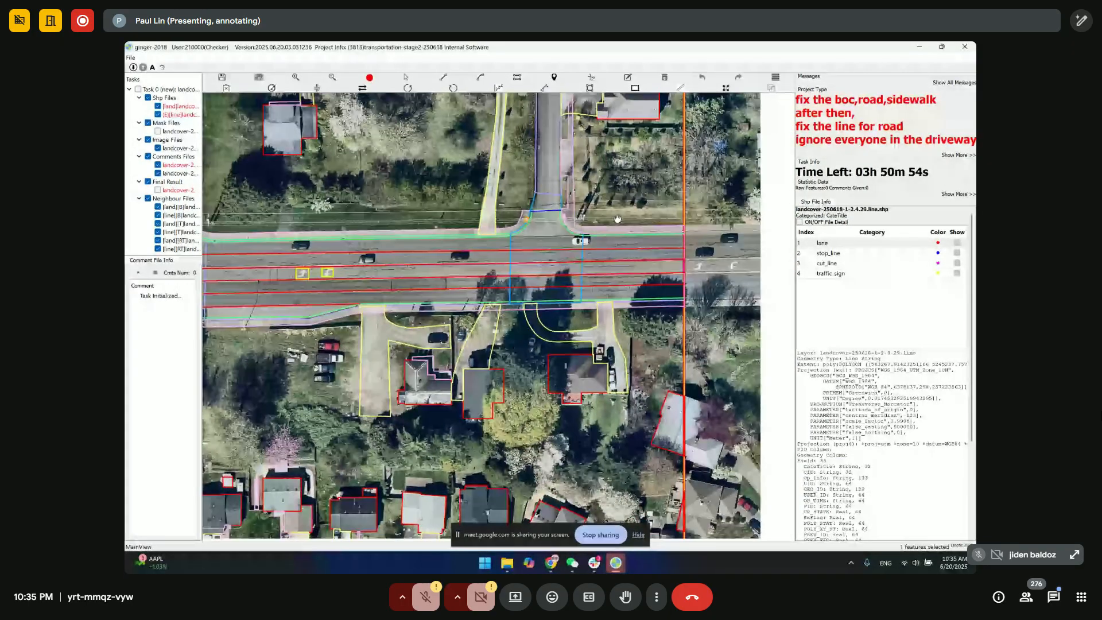
drag(592, 218, 613, 318)
drag(583, 354, 603, 251)
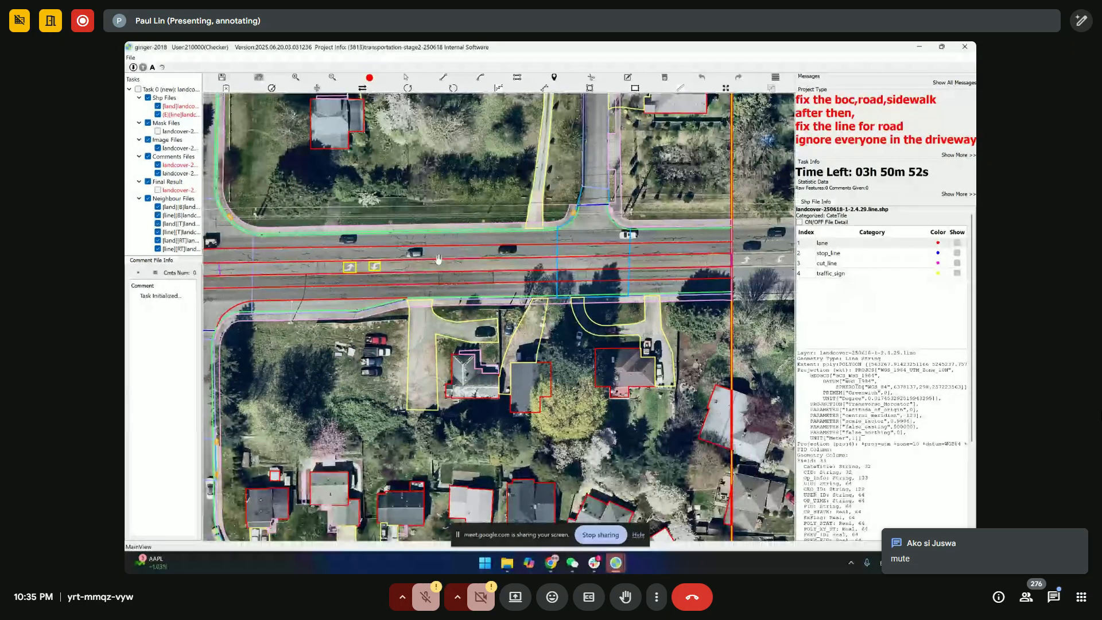
drag(438, 259, 458, 258)
scroll(574, 241, up, 1)
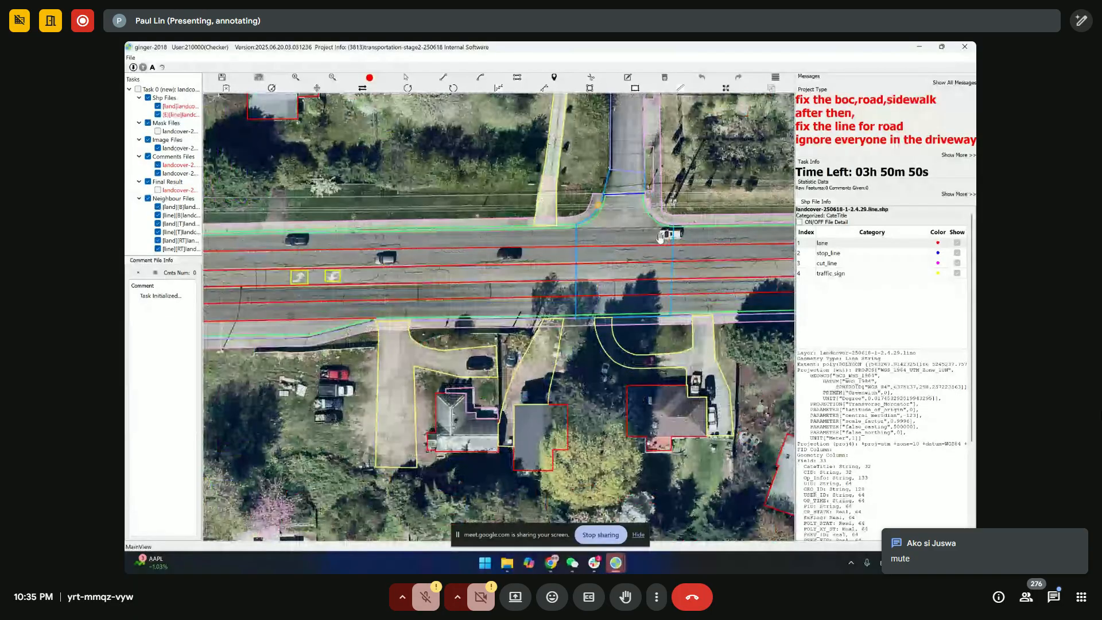
drag(608, 261, 543, 259)
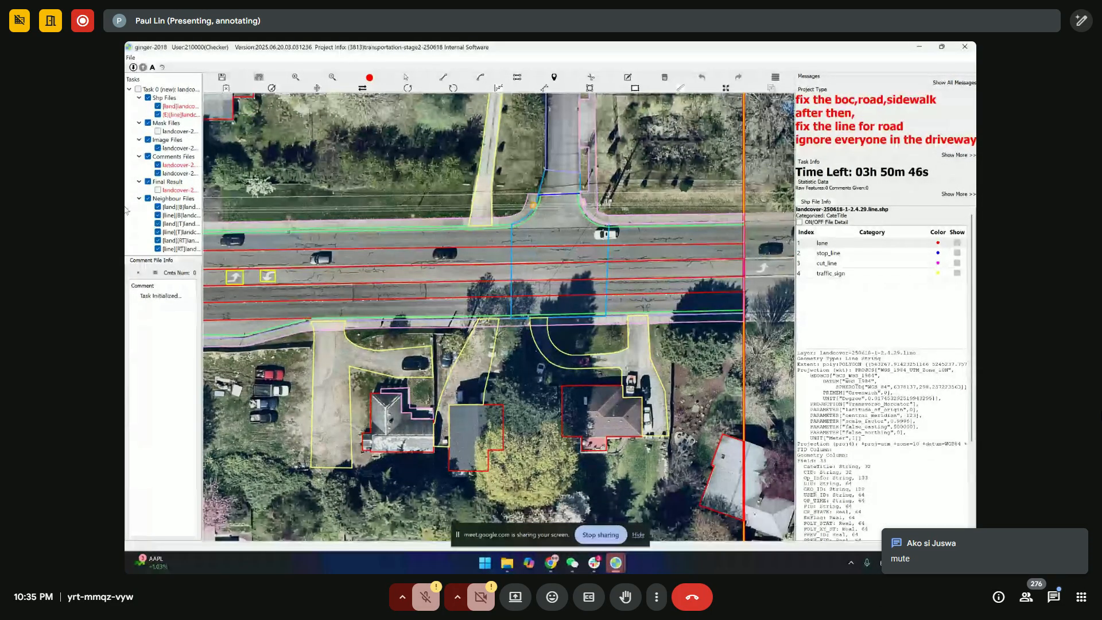
right_click(176, 193)
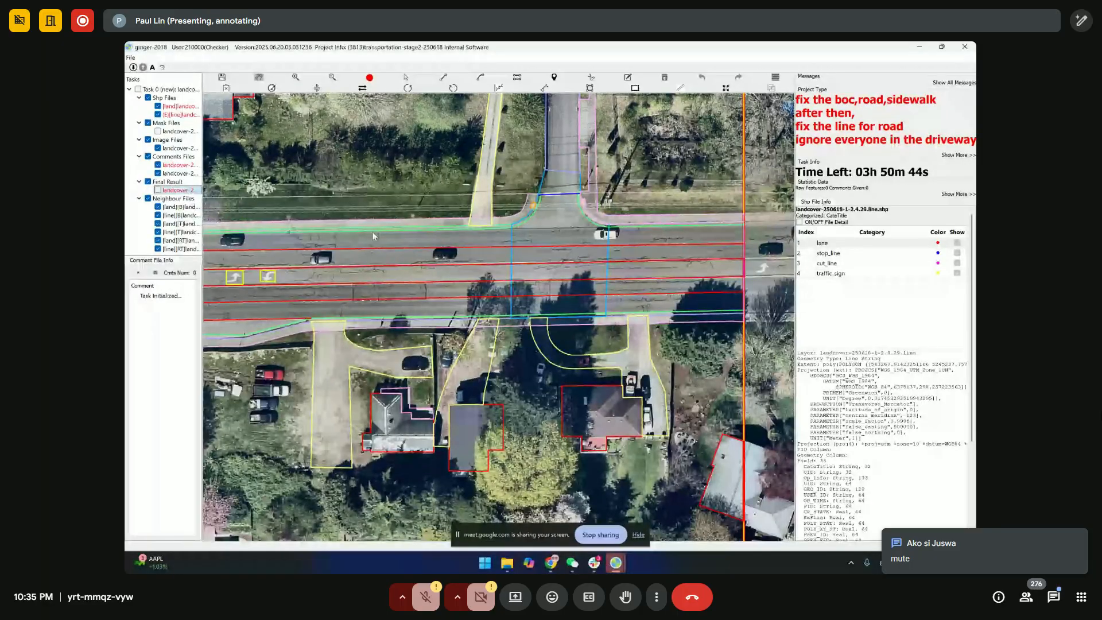
drag(625, 231, 599, 252)
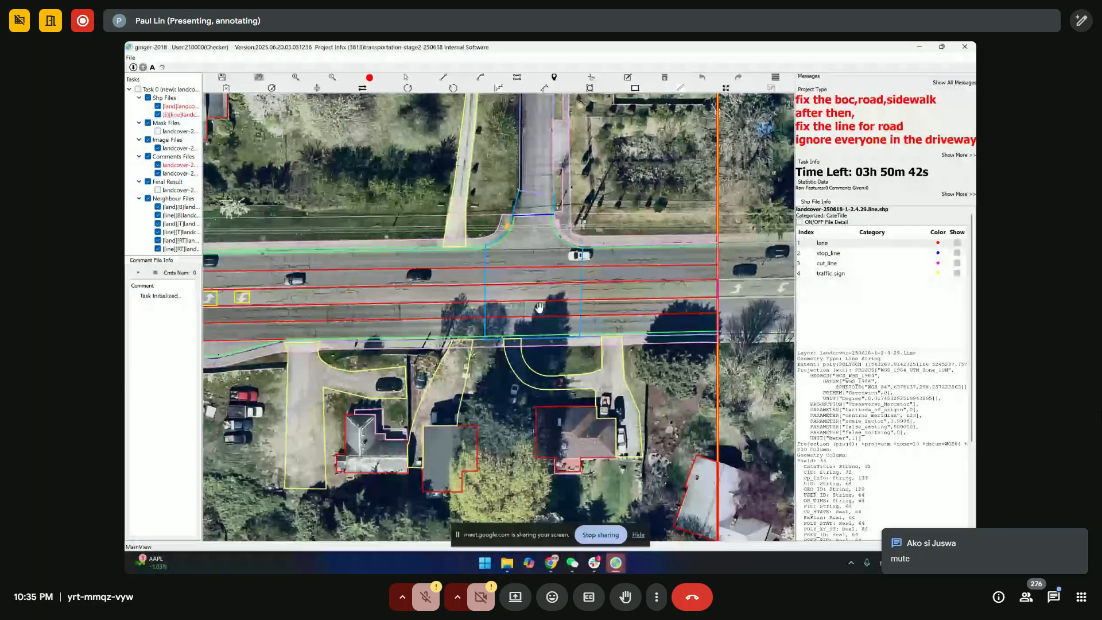
- Compare the lane lines at the eastern and large intersections with the road markings in the bare imagery
key(space)
scroll(552, 294, up, 1)
key(space)
drag(666, 280, 764, 270)
drag(457, 299, 759, 290)
key(space)
drag(471, 270, 736, 267)
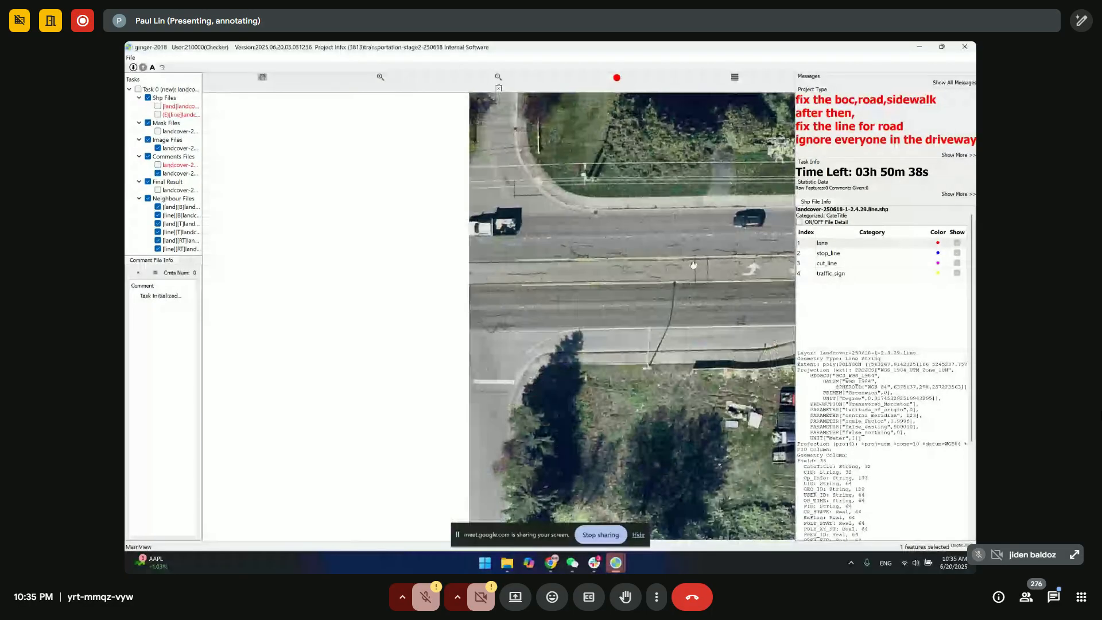
drag(435, 257, 554, 263)
key(space)
key(space)
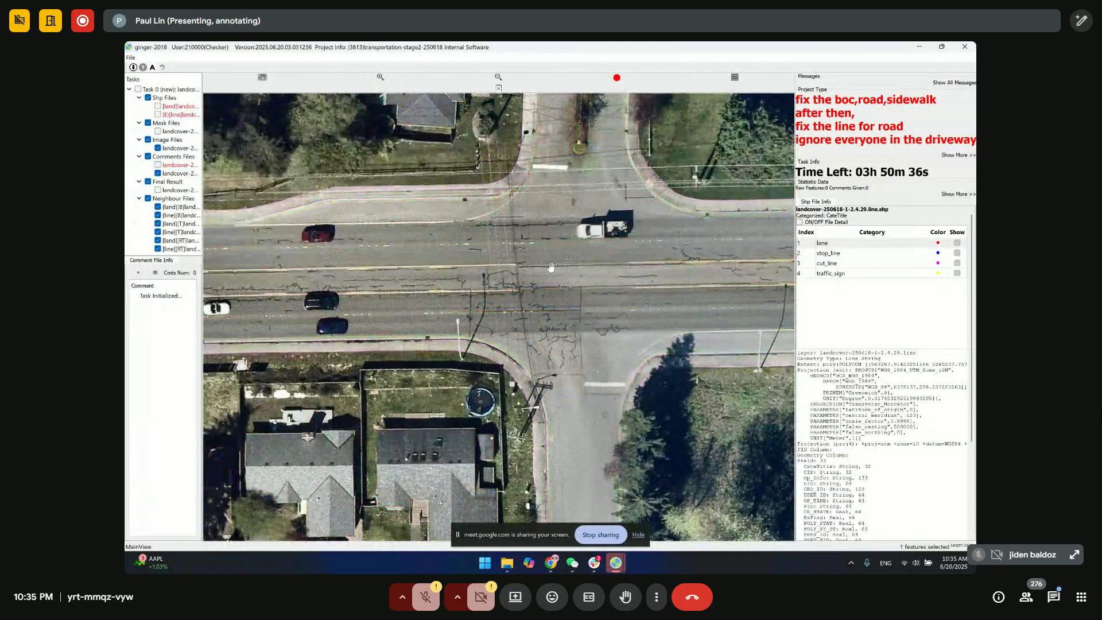
key(space)
key(space)
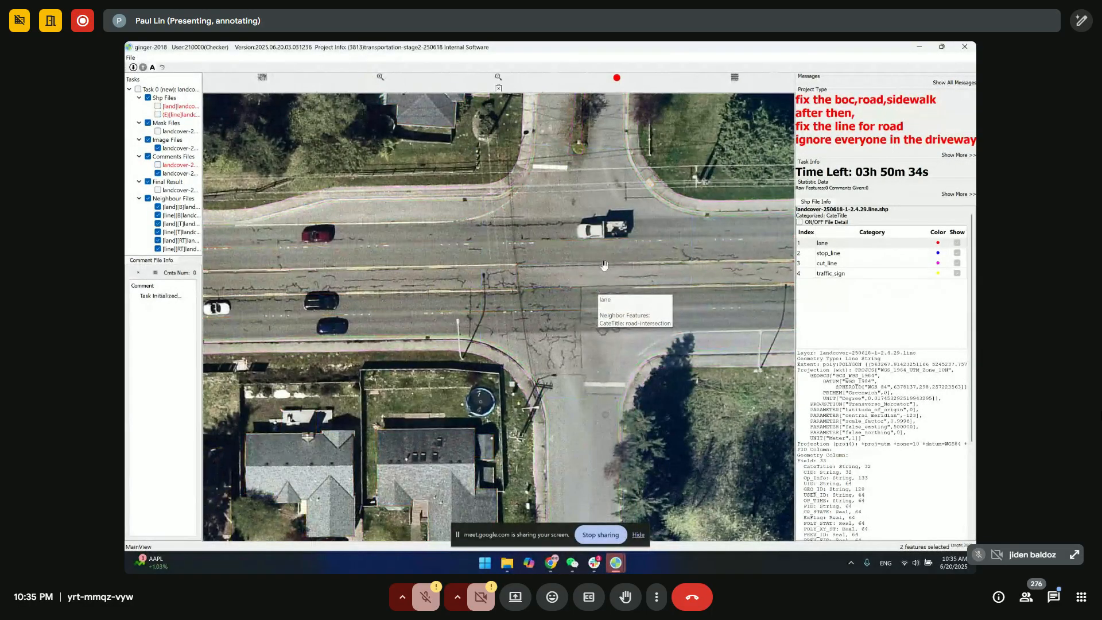
- Delete the two lane line pieces that bridge the median opening inside the large intersection
key(space)
drag(575, 270, 504, 308)
key(space)
key(space)
scroll(541, 288, up, 2)
scroll(503, 308, down, 1)
key(space)
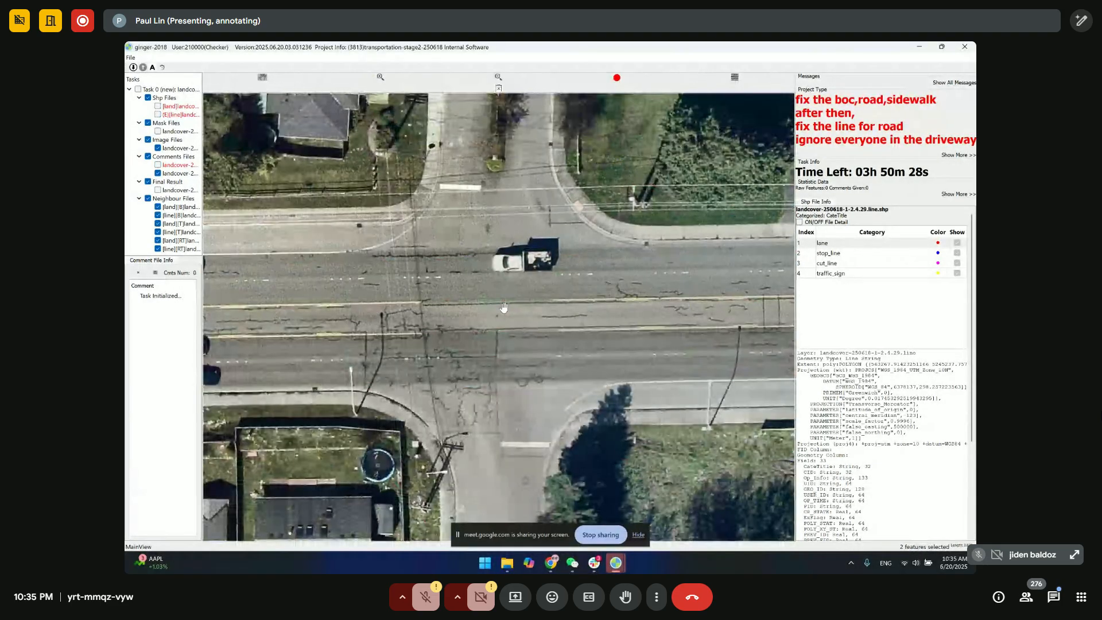
key(space)
drag(508, 339, 520, 306)
key(Delete)
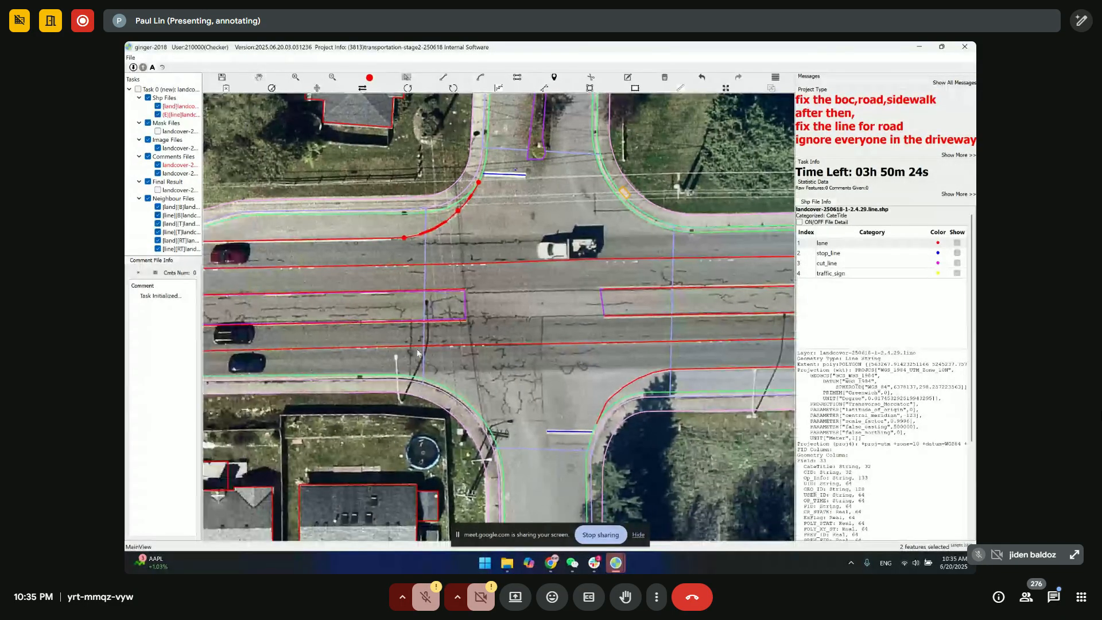
drag(643, 331, 630, 275)
drag(451, 308, 490, 308)
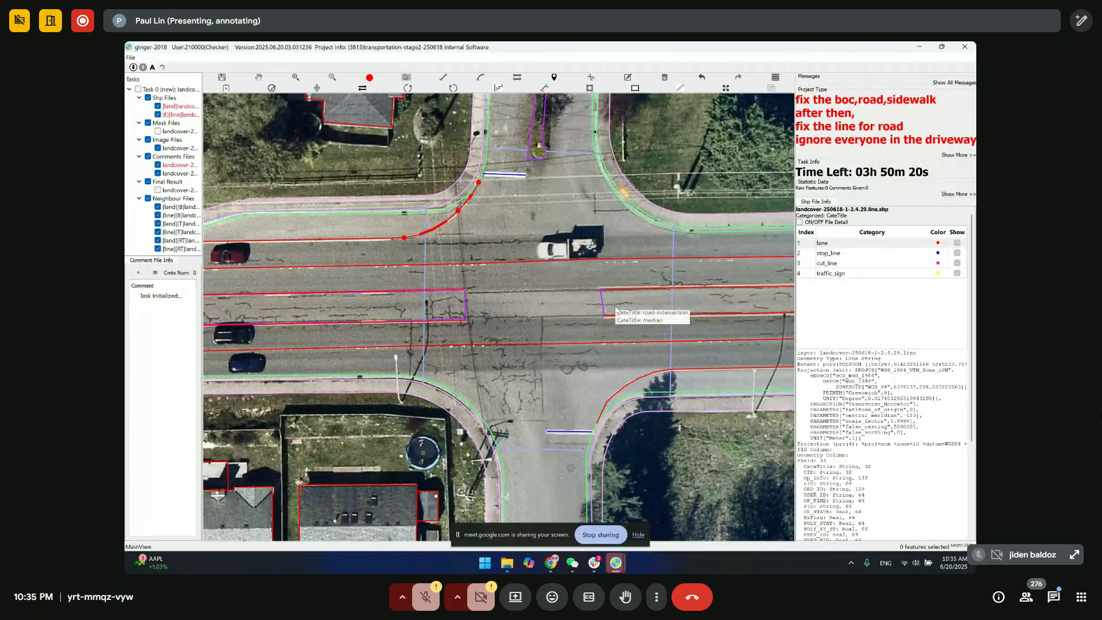
- Draw a cut_line across each median end on both sides of the opening in the large intersection
key(space)
key(h)
key(h)
mouse_move(511, 289)
mouse_down()
mouse_move(531, 277)
mouse_move(500, 282)
mouse_up()
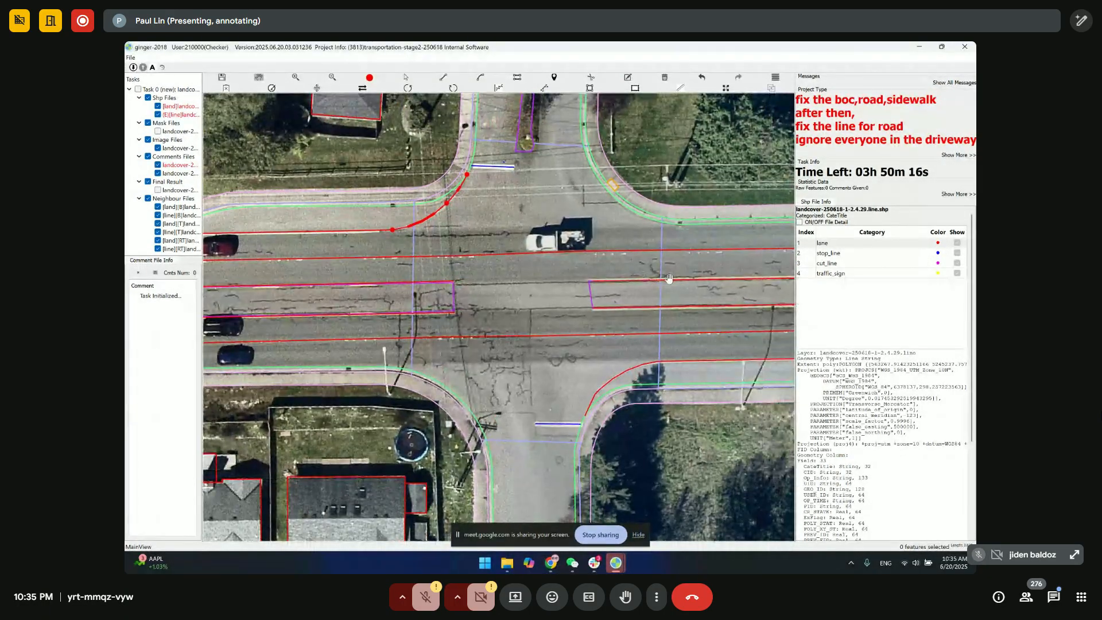
key(h)
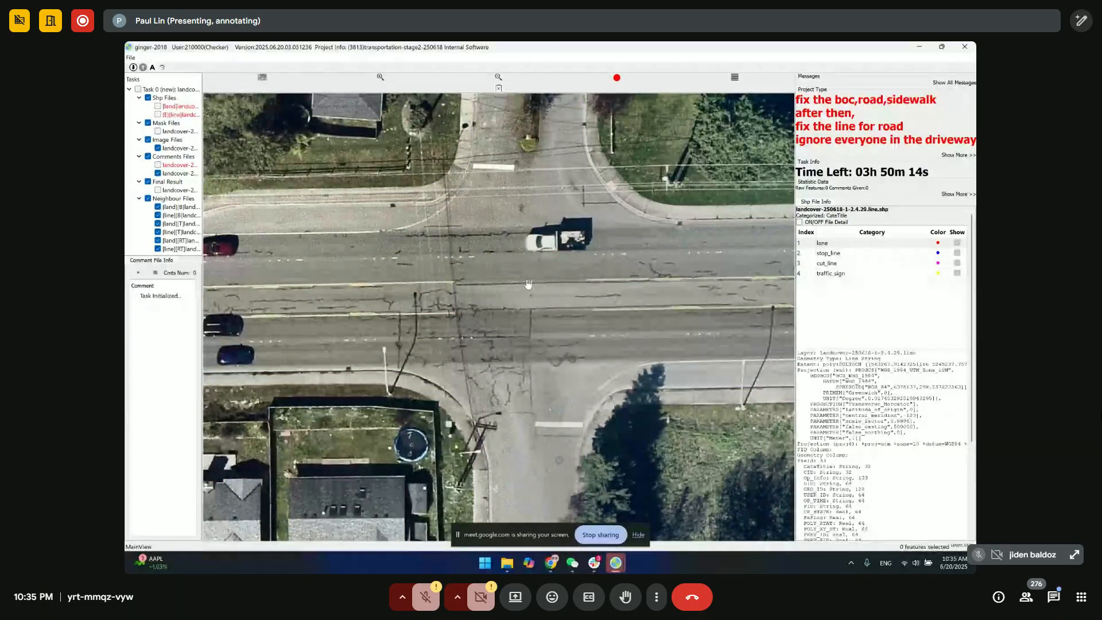
key(h)
click(847, 261)
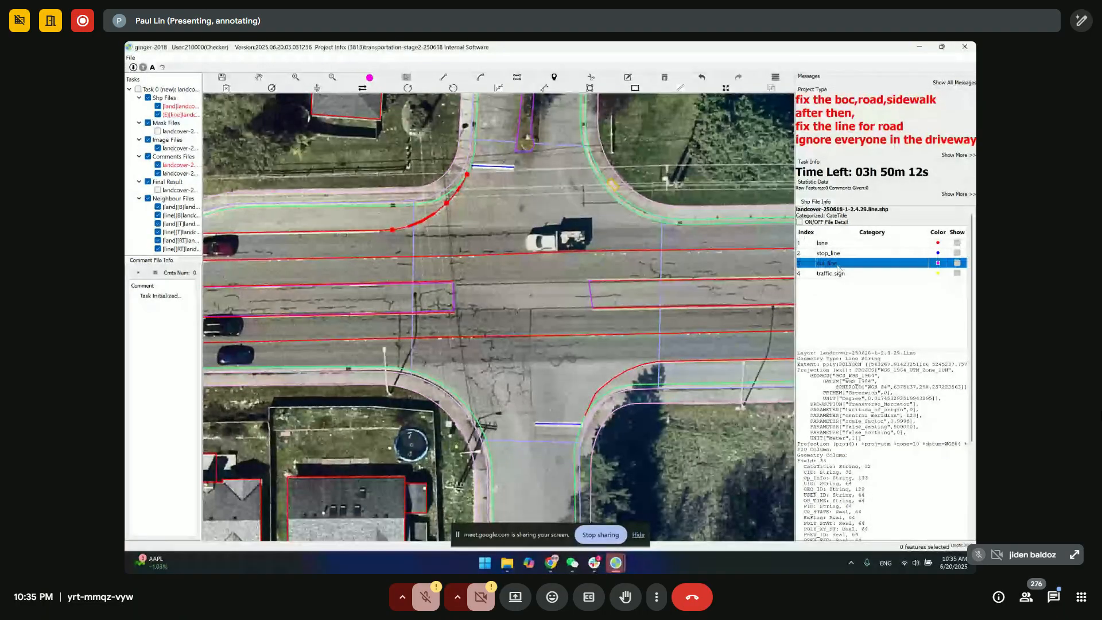
click(454, 283)
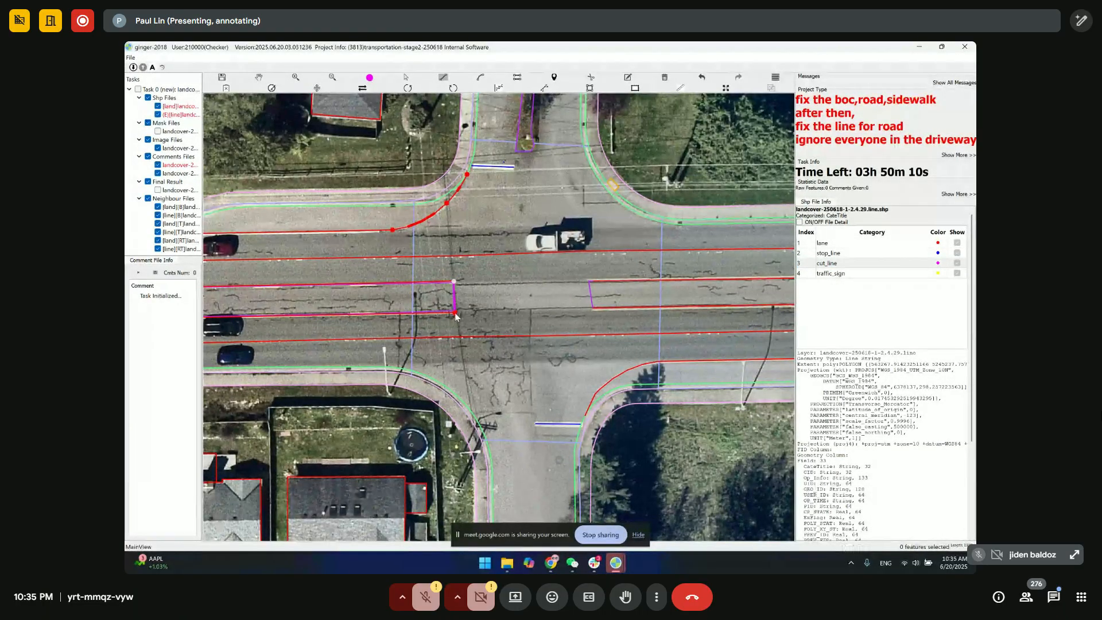
click(593, 309)
click(593, 282)
double_click(594, 309)
- Examine the main road from the large intersection to the T-intersection, comparing its lane lines with the markings in the bare imagery
key(space)
mouse_move(506, 294)
mouse_down()
mouse_move(551, 296)
mouse_move(629, 259)
mouse_move(578, 401)
mouse_up()
scroll(551, 296, down, 1)
key(space)
key(space)
scroll(629, 258, down, 1)
drag(373, 454, 787, 219)
drag(332, 201, 544, 184)
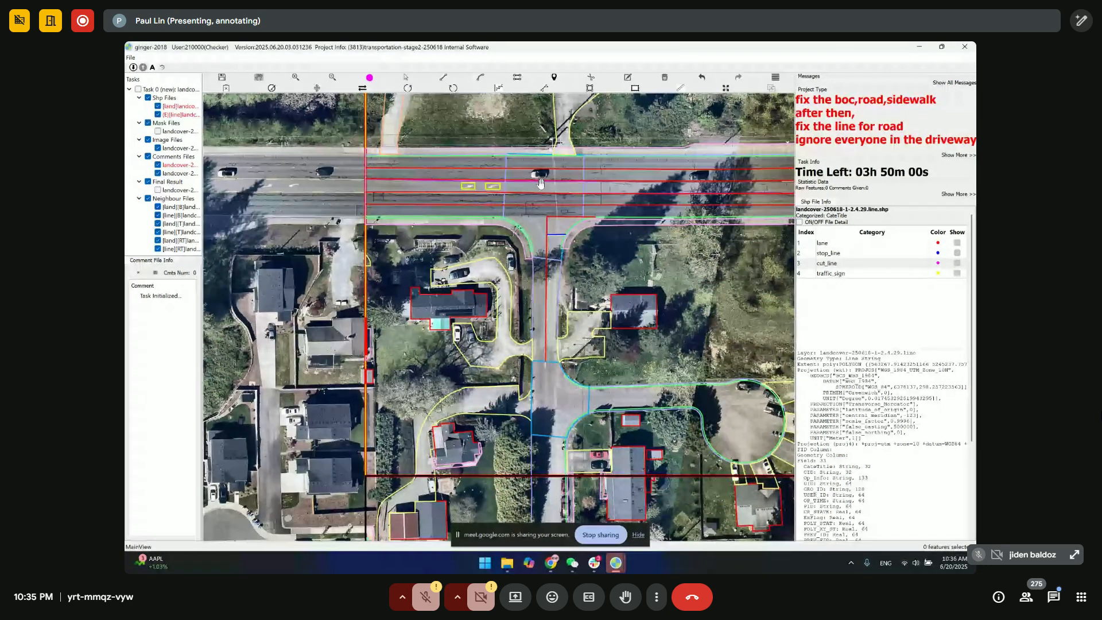
scroll(540, 183, up, 2)
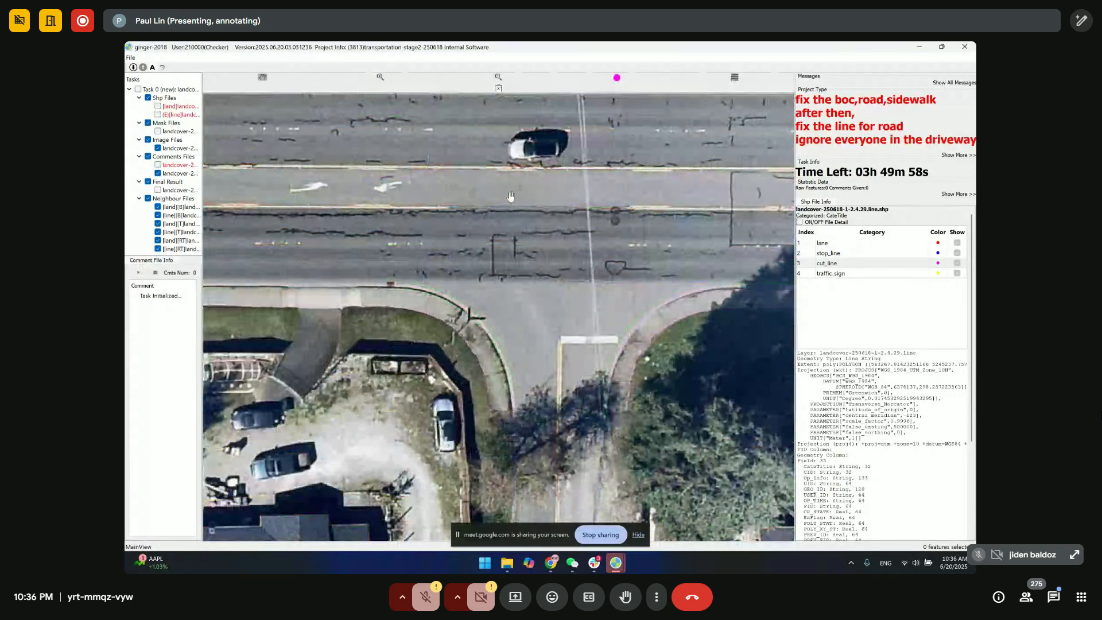
- Split the lane line along the median's southern edge at the T-intersection opening's western side and delete the piece running east of the split
drag(563, 220, 510, 219)
key(c)
drag(449, 205, 449, 224)
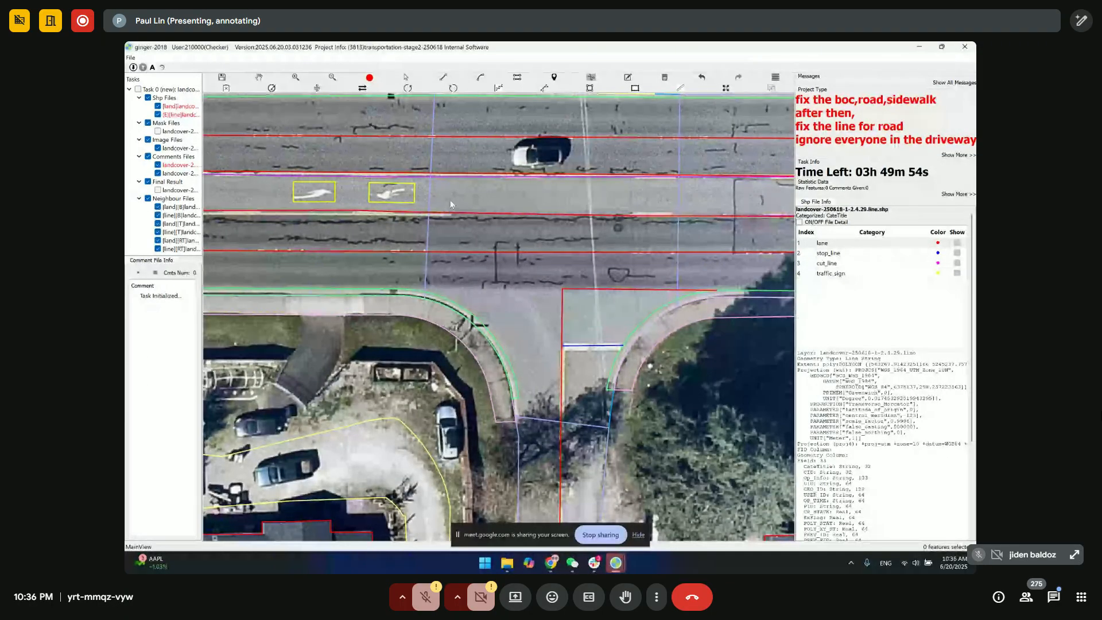
key(space)
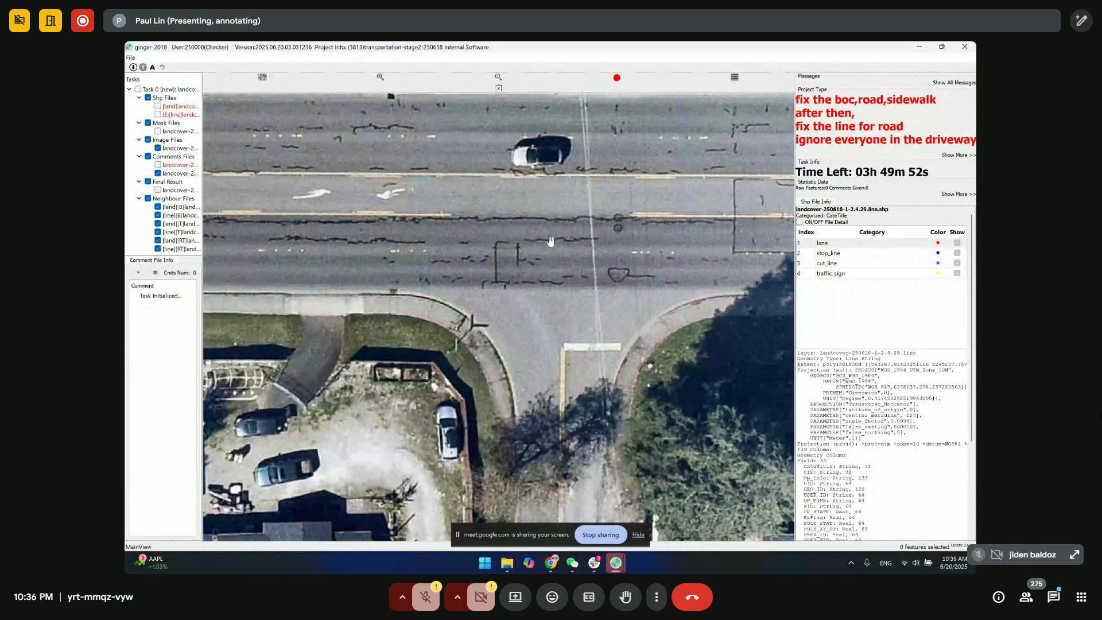
key(space)
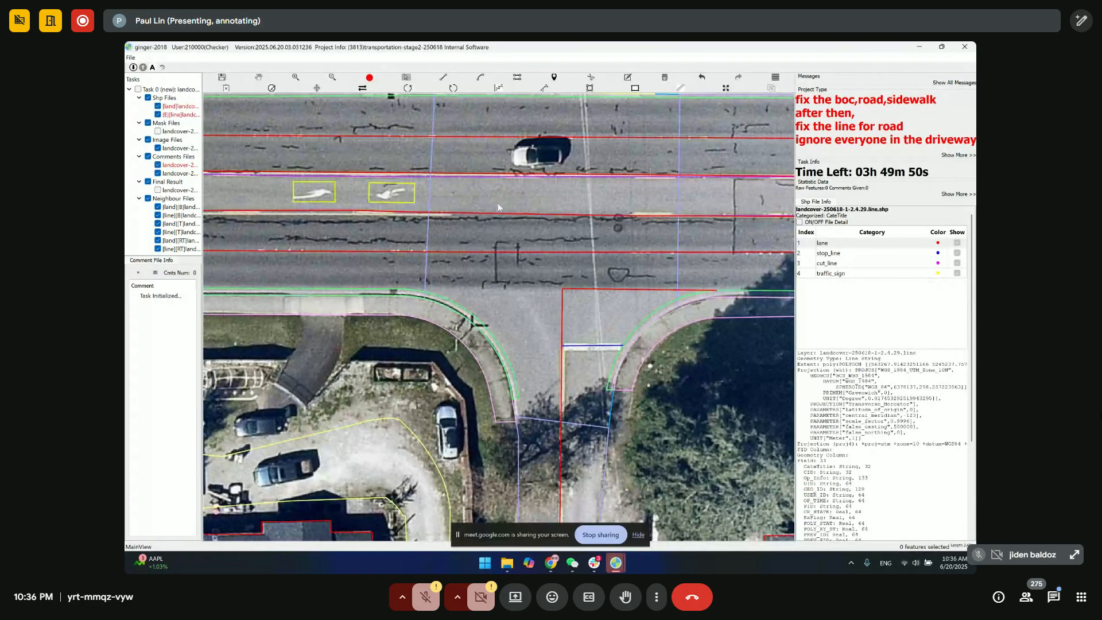
click(536, 223)
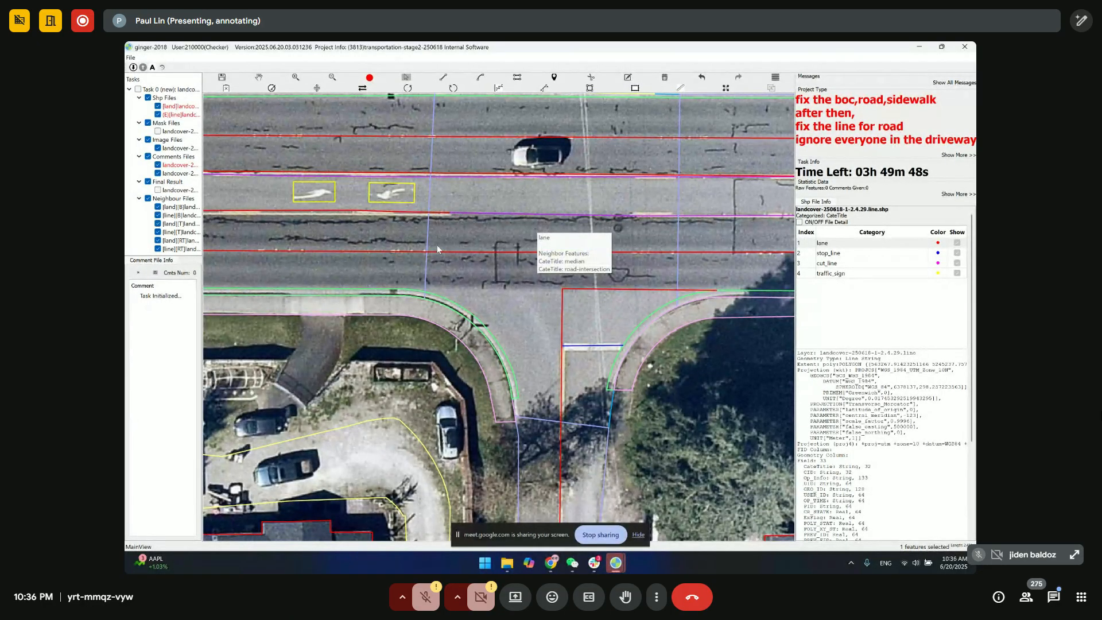
- Try to split the lane line below the median on both sides of the T-intersection opening and delete the piece in between
key(c)
drag(443, 236, 441, 274)
drag(627, 239, 627, 273)
key(s)
drag(539, 238, 569, 270)
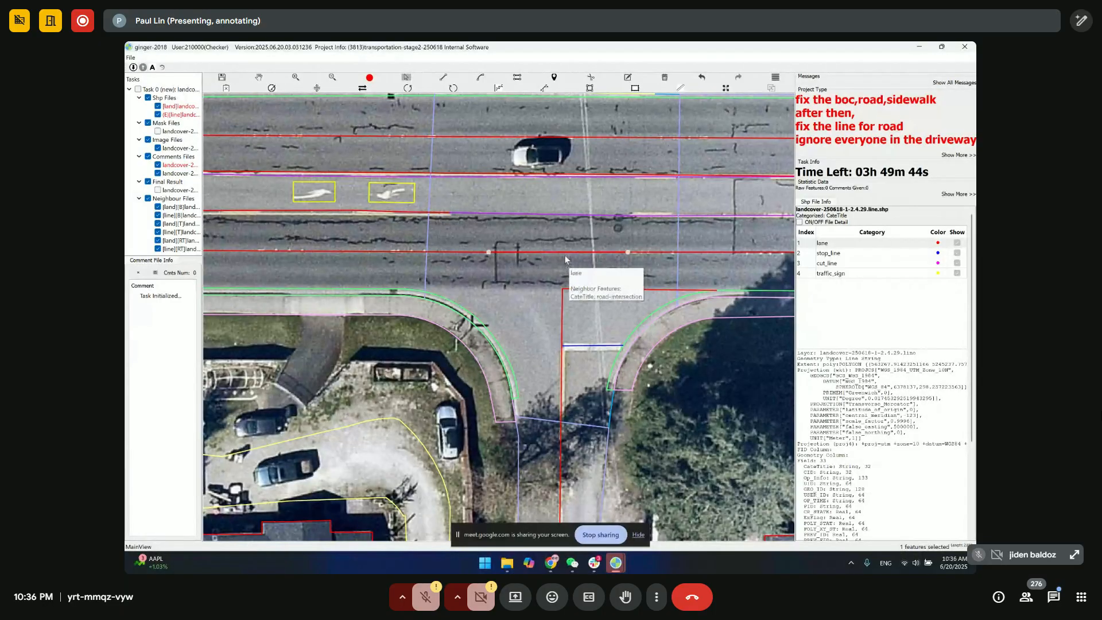
key(Delete)
- Split the lower lane line again at the opening's western end and delete the short leftover piece
key(c)
drag(445, 254, 450, 291)
key(s)
click(480, 267)
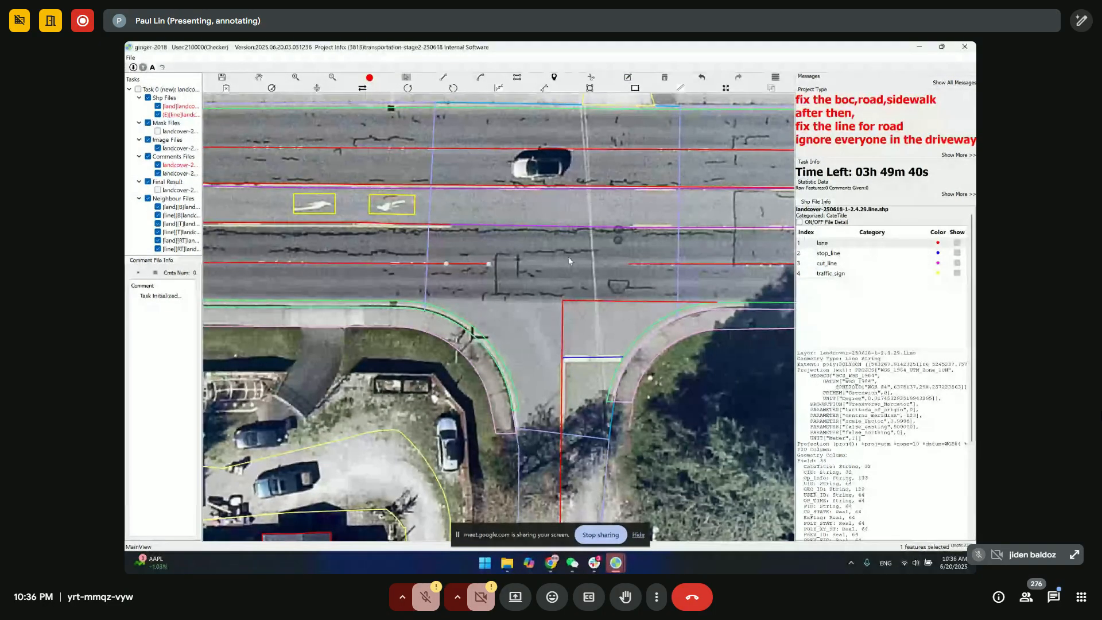
- Try to draw a cut_line joining the ends of the two southern lane lines beside the T-intersection opening
drag(569, 259, 573, 284)
key(space)
drag(493, 275, 508, 283)
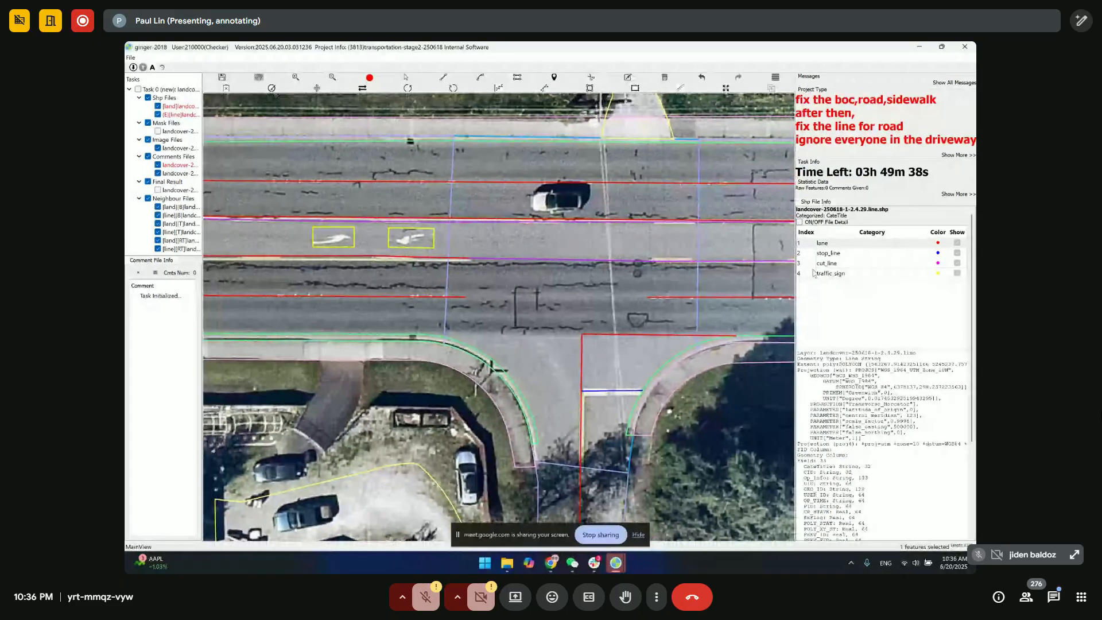
click(842, 264)
key(d)
click(472, 259)
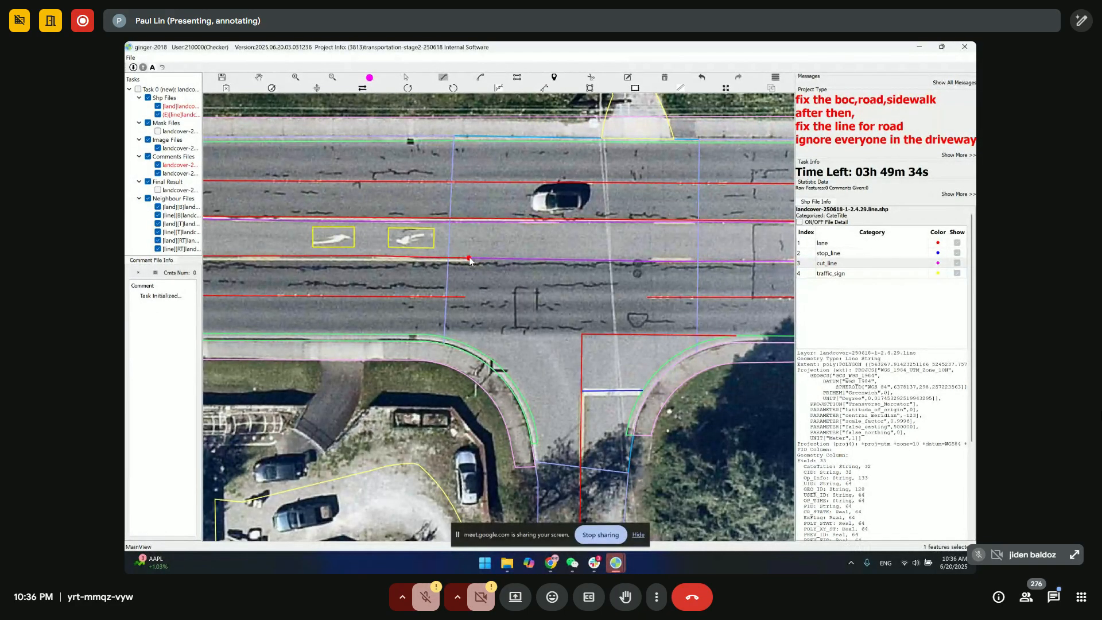
click(465, 298)
click(650, 262)
- Check the lane lines east of the T-intersection for missing pieces and undo the latest lane deletions and cut_line drawing
key(space)
drag(701, 268, 276, 229)
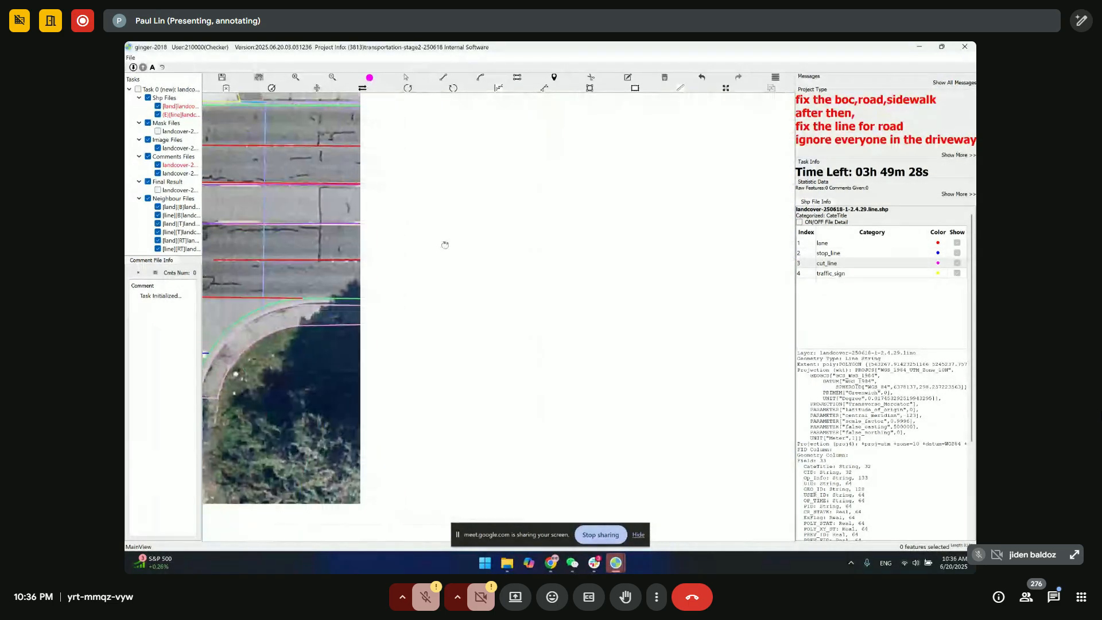
scroll(470, 242, down, 1)
drag(470, 243, 759, 258)
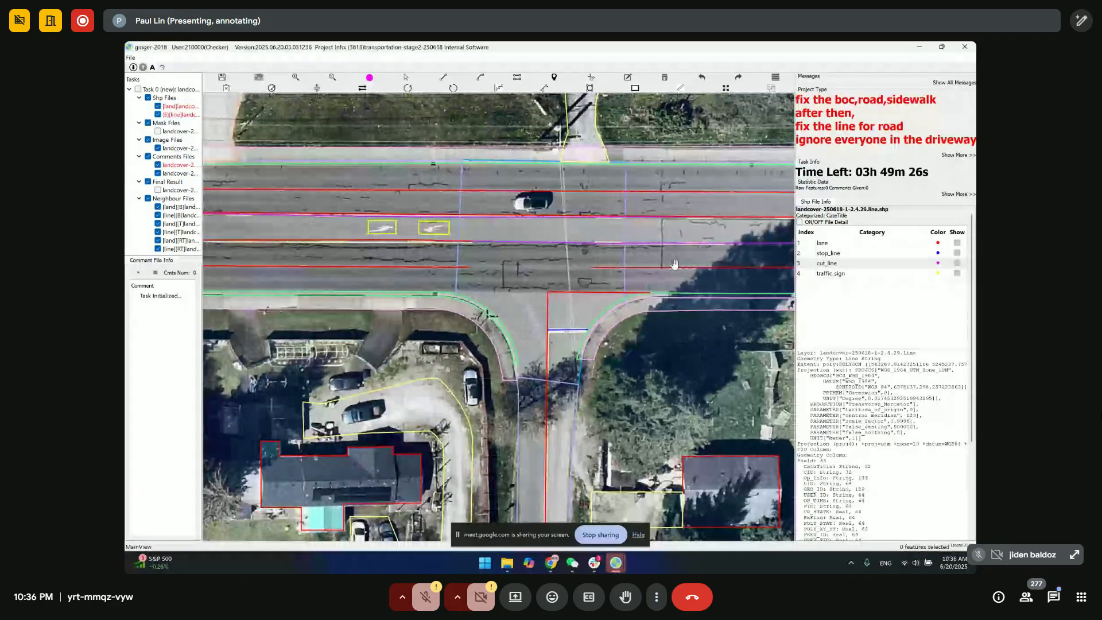
drag(668, 266, 590, 257)
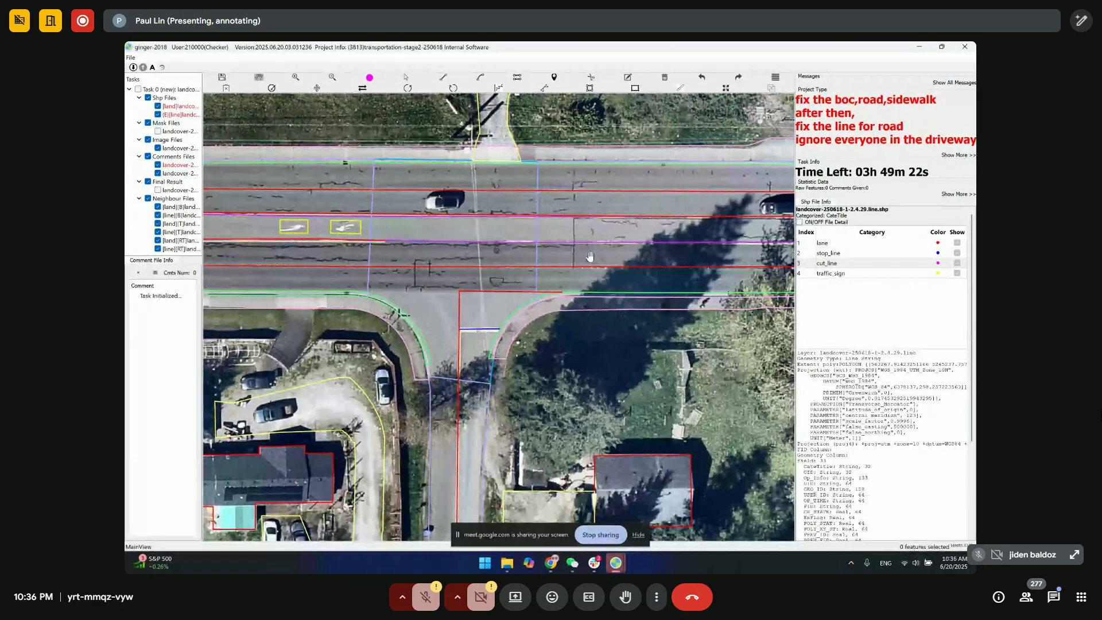
drag(788, 244, 519, 244)
drag(788, 246, 864, 251)
drag(509, 247, 678, 248)
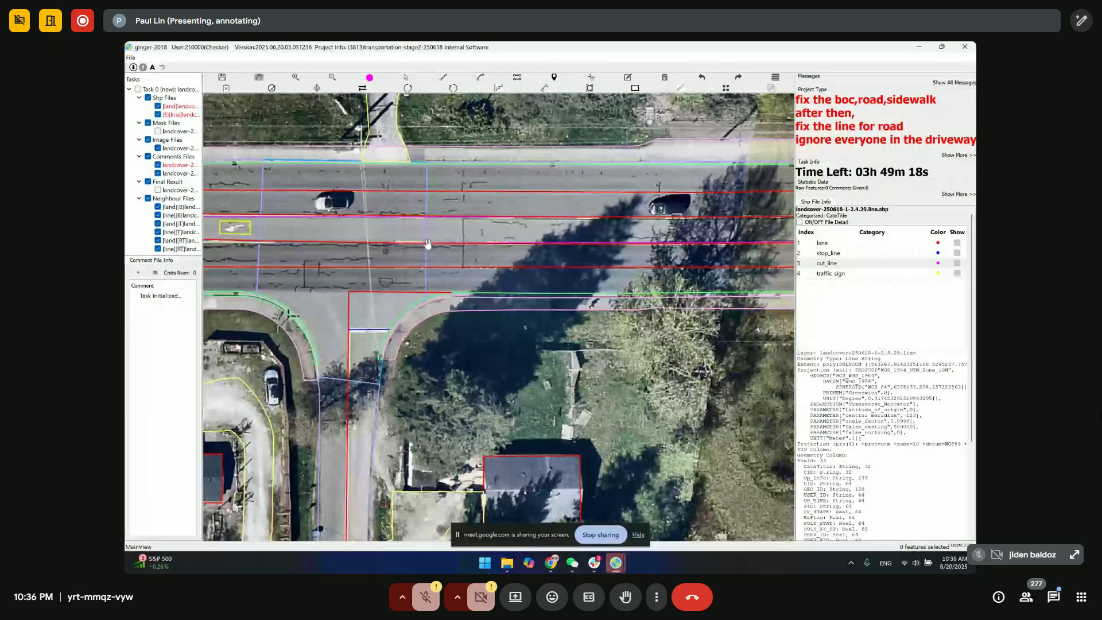
- Split the lane line on the median's southern edge at the opening's eastern side and delete only the piece across the T-intersection
scroll(425, 248, up, 3)
drag(407, 252, 558, 261)
key(c)
click(496, 236)
click(498, 270)
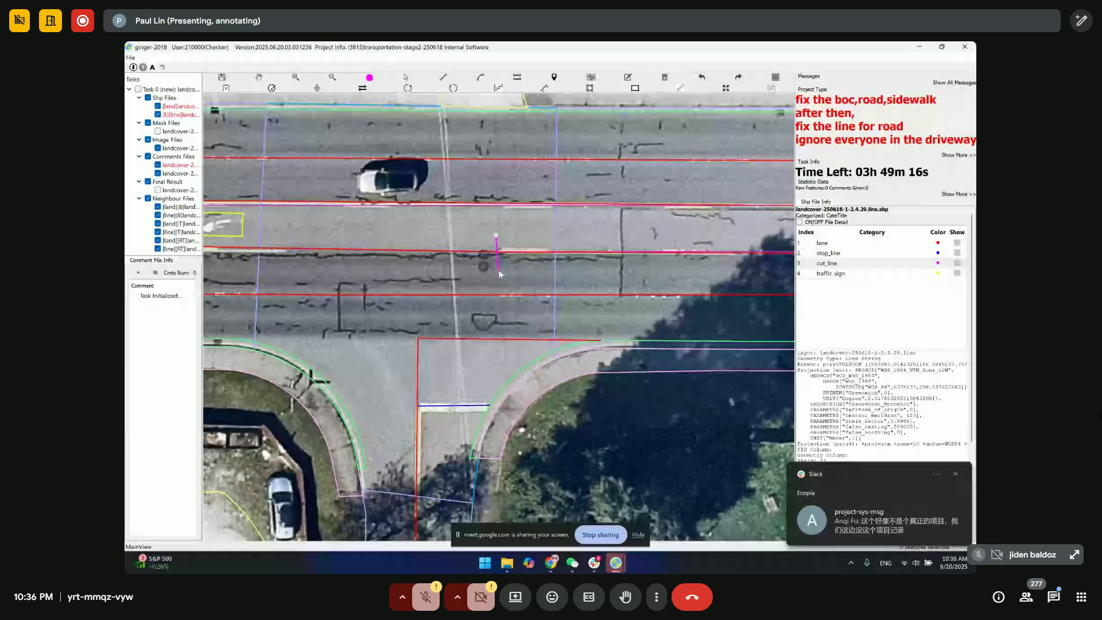
drag(446, 268, 529, 263)
key(s)
drag(494, 227, 523, 267)
key(Delete)
- Delete the piece of the lane line below the median that bridges the T-intersection opening
key(s)
drag(456, 248, 498, 302)
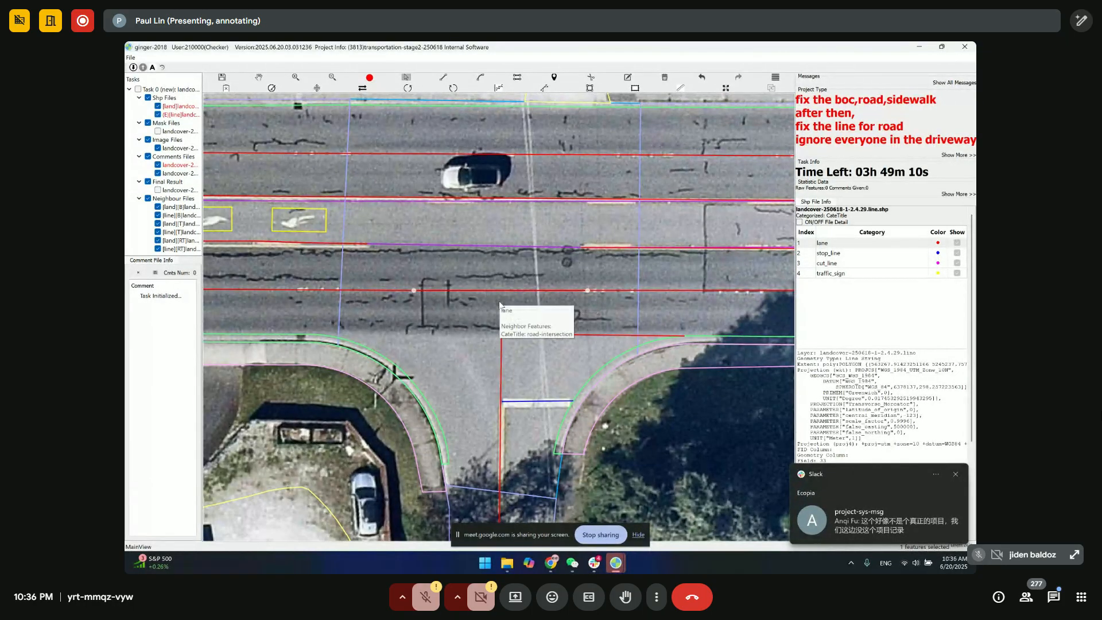
key(space)
key(space)
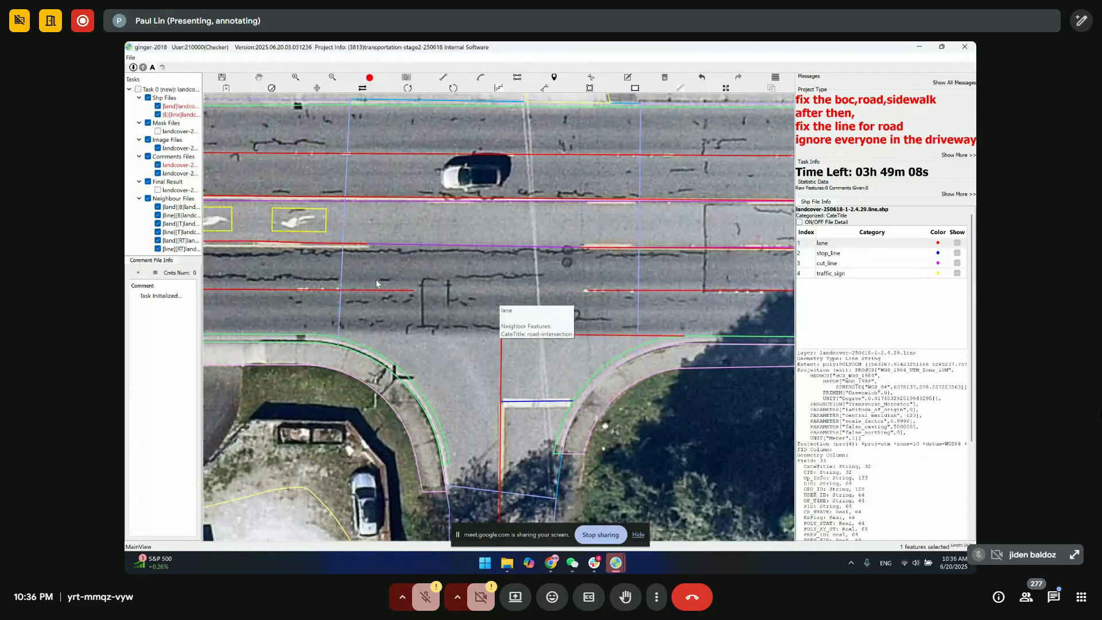
- Trim the western part of the lane line below the median to align with the end of the median's southern lane line
click(367, 247)
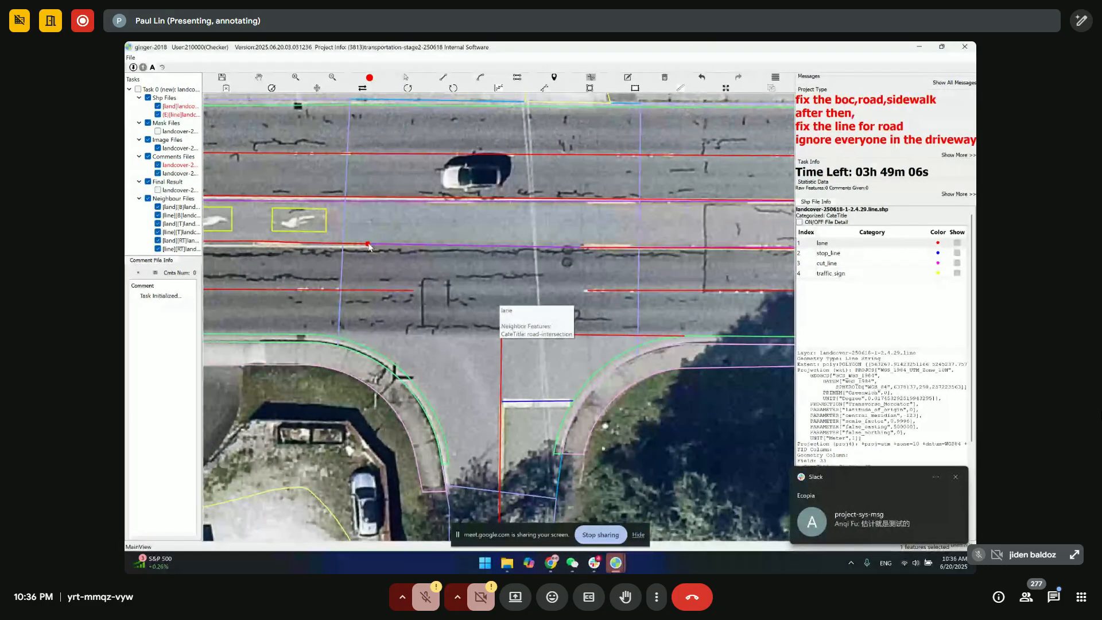
right_click(404, 326)
drag(394, 276, 450, 307)
key(Delete)
- Draw a cut_line between the ends of the two southern lane lines on each side of the T-intersection opening
click(838, 265)
key(l)
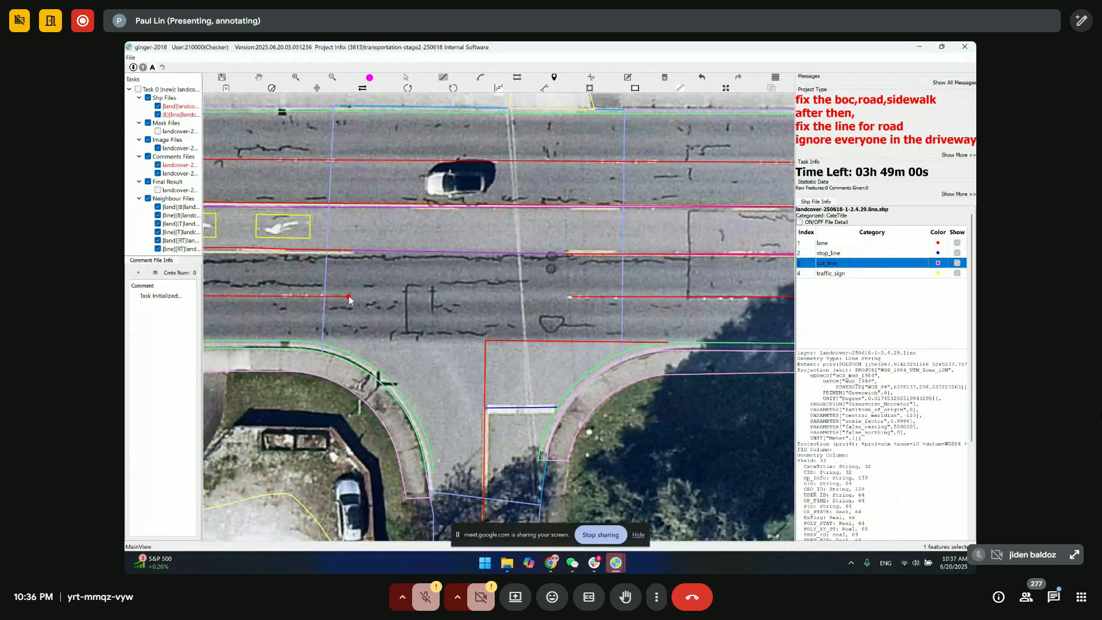
click(348, 297)
right_click(592, 304)
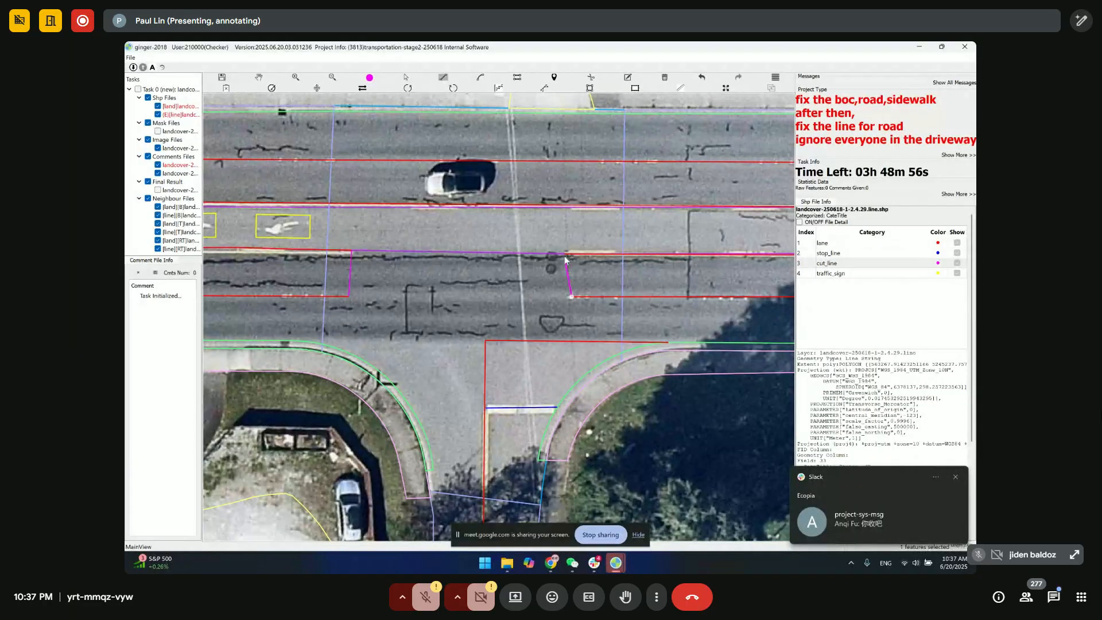
- Draw a cut_line across the median on both the western and eastern sides of the T-intersection opening
scroll(593, 281, down, 3)
key(space)
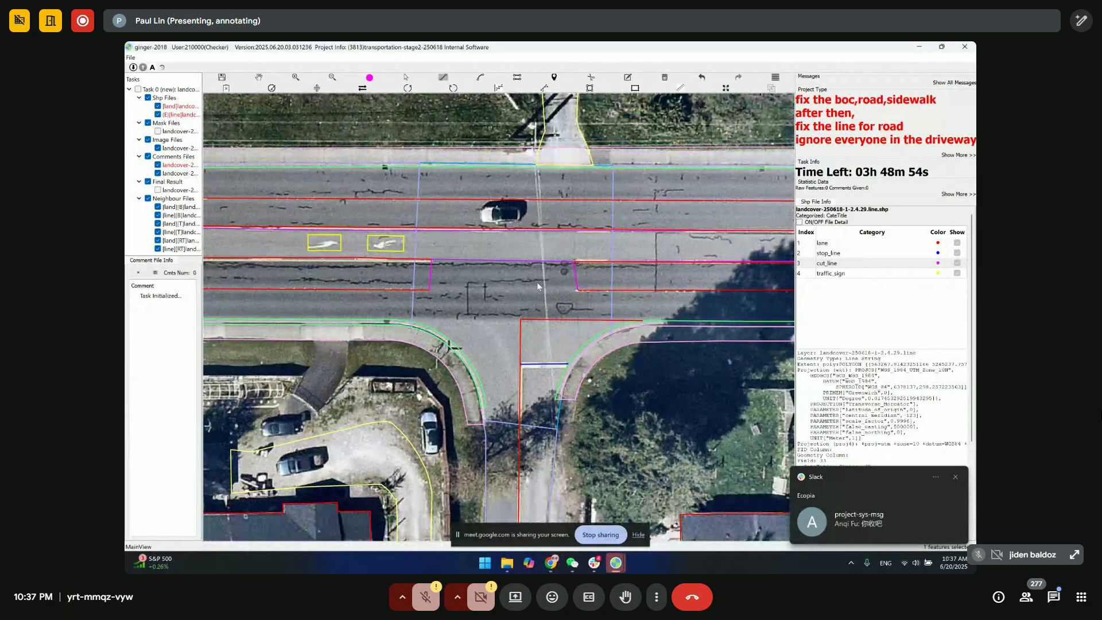
scroll(539, 287, up, 2)
drag(510, 291, 478, 247)
scroll(491, 257, down, 2)
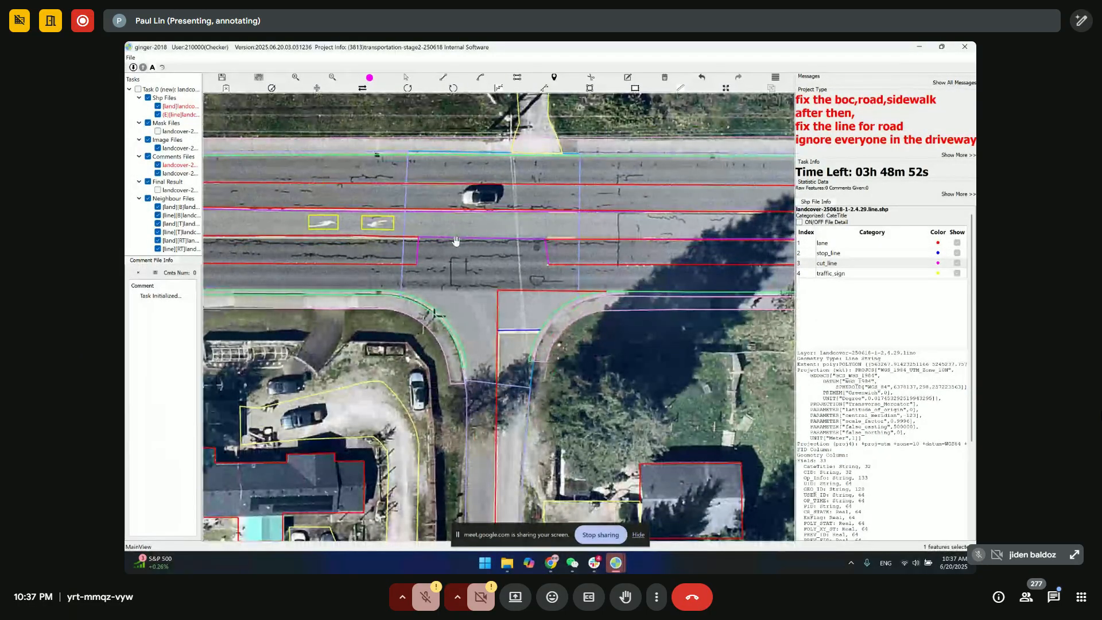
click(419, 236)
double_click(419, 210)
click(545, 240)
- Review the lane lines and cut lines around the T-intersection against the markings in the bare imagery
scroll(579, 286, down, 3)
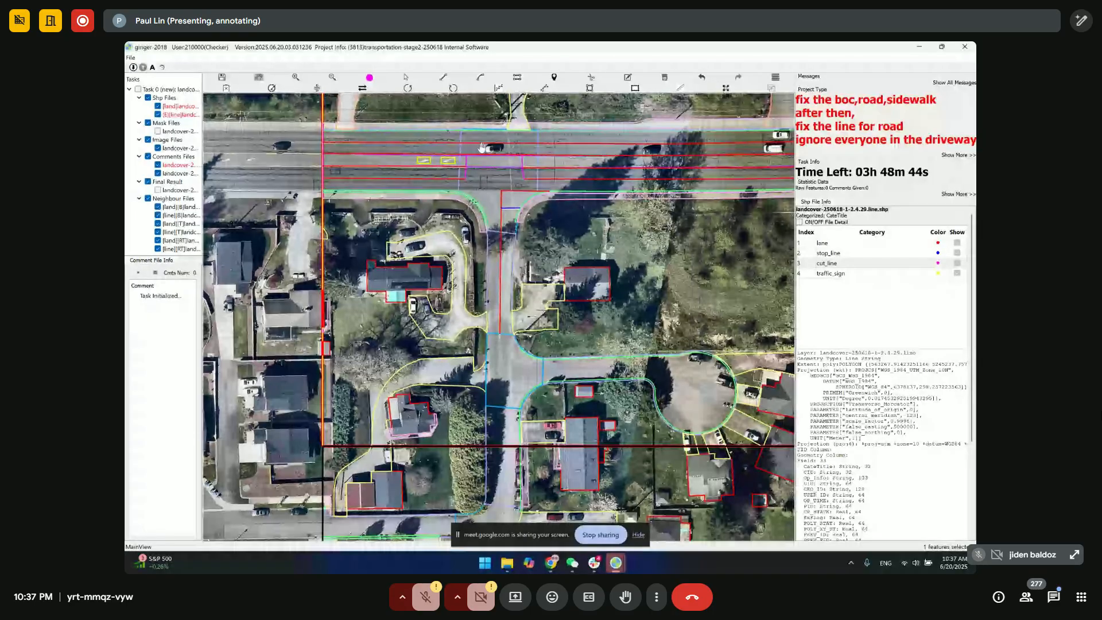
drag(485, 156, 500, 214)
scroll(503, 217, up, 2)
scroll(501, 217, up, 1)
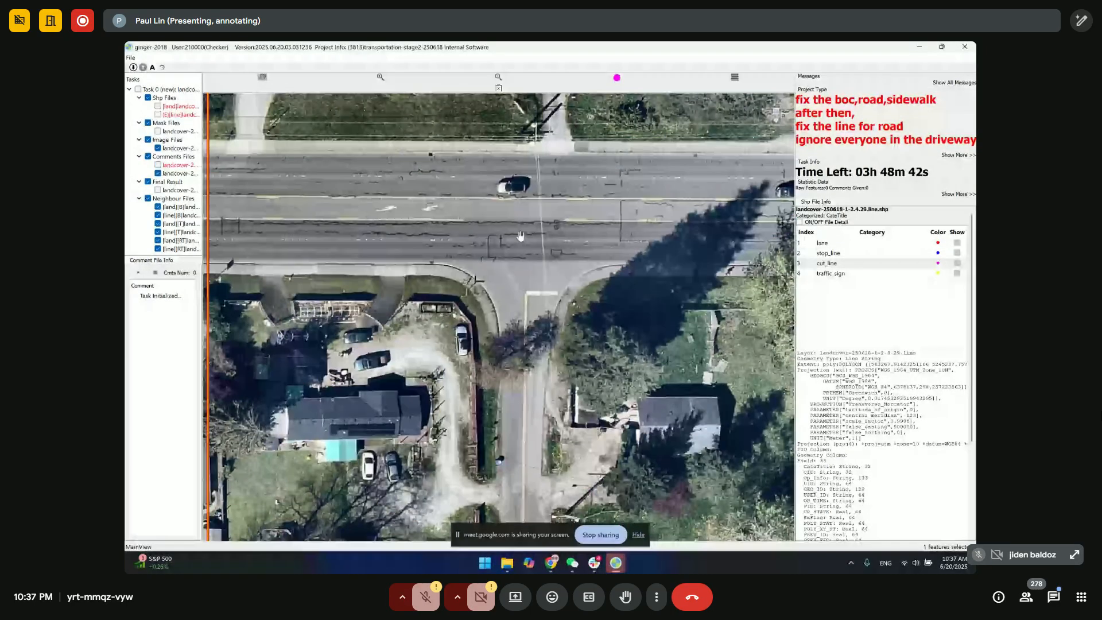
drag(527, 244, 529, 247)
key(space)
drag(503, 232, 541, 226)
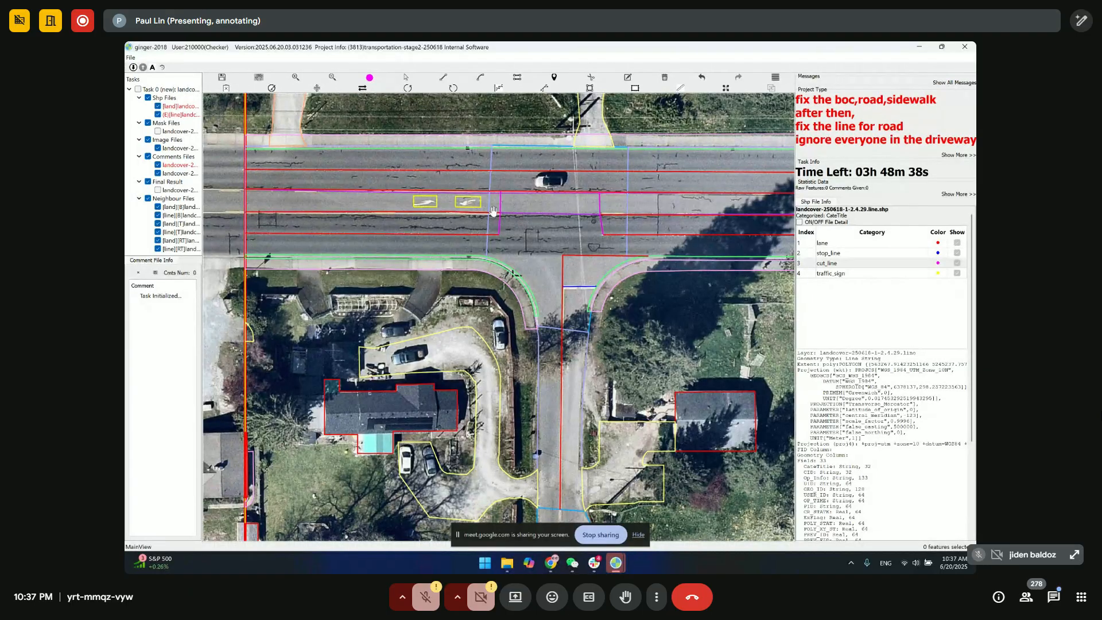
drag(589, 225, 561, 233)
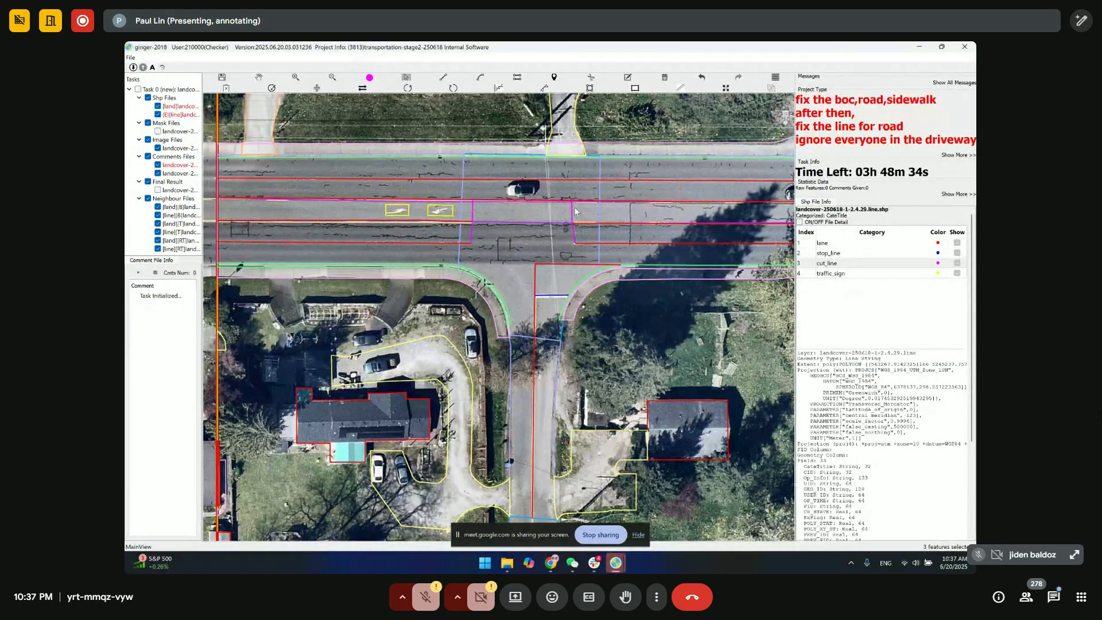
- Trim the side street's lane line back to the stop line, removing the part that extends up to and along the main road
key(space)
drag(571, 209, 553, 144)
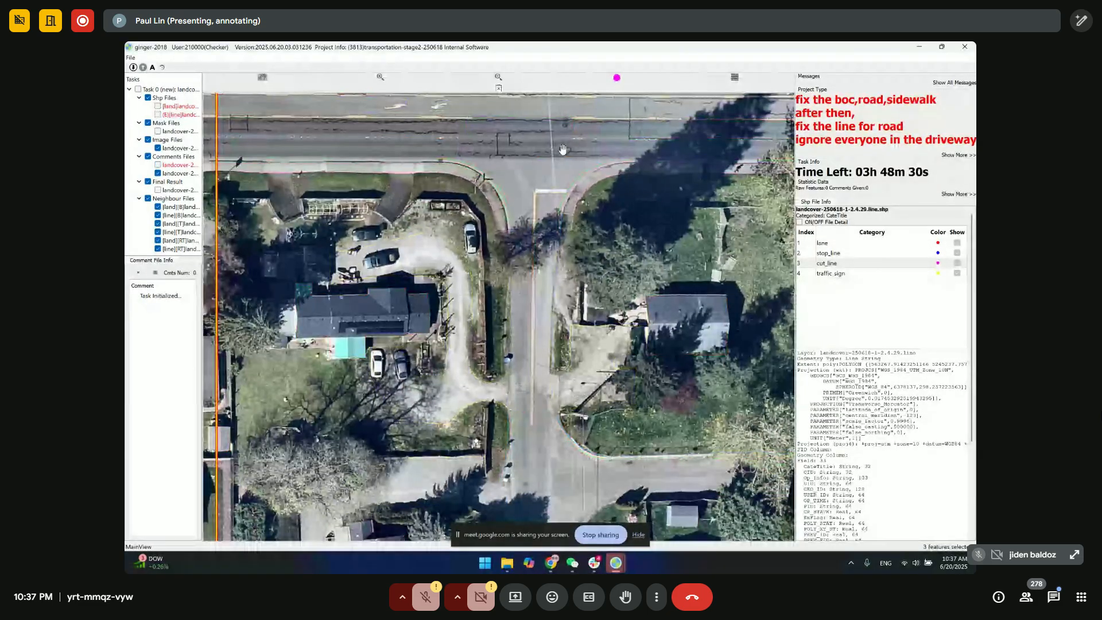
drag(571, 166, 550, 208)
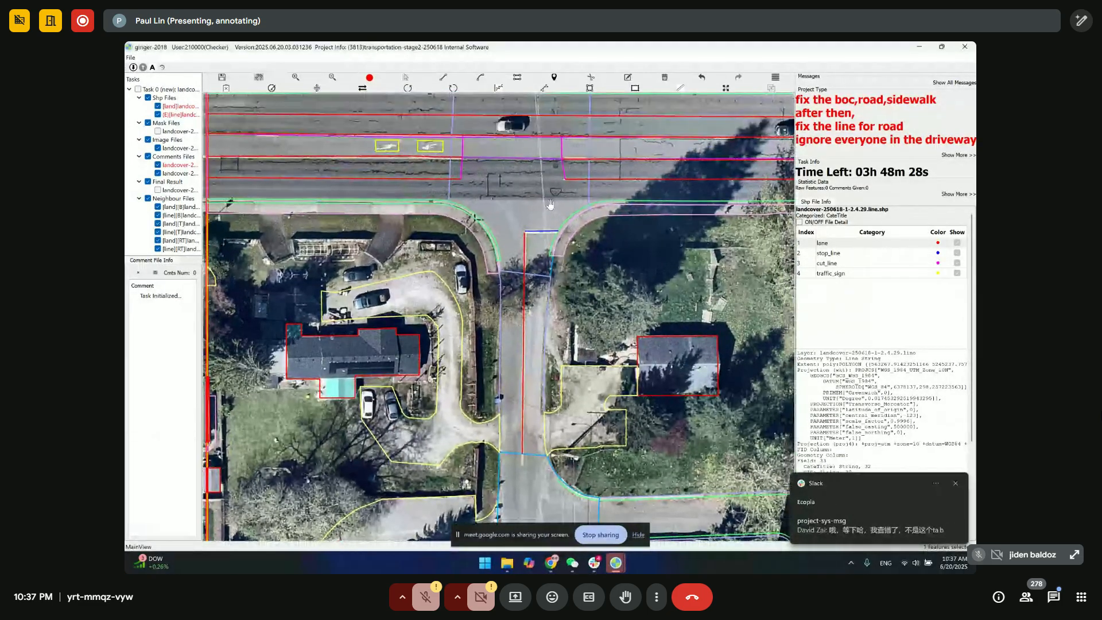
scroll(537, 233, up, 4)
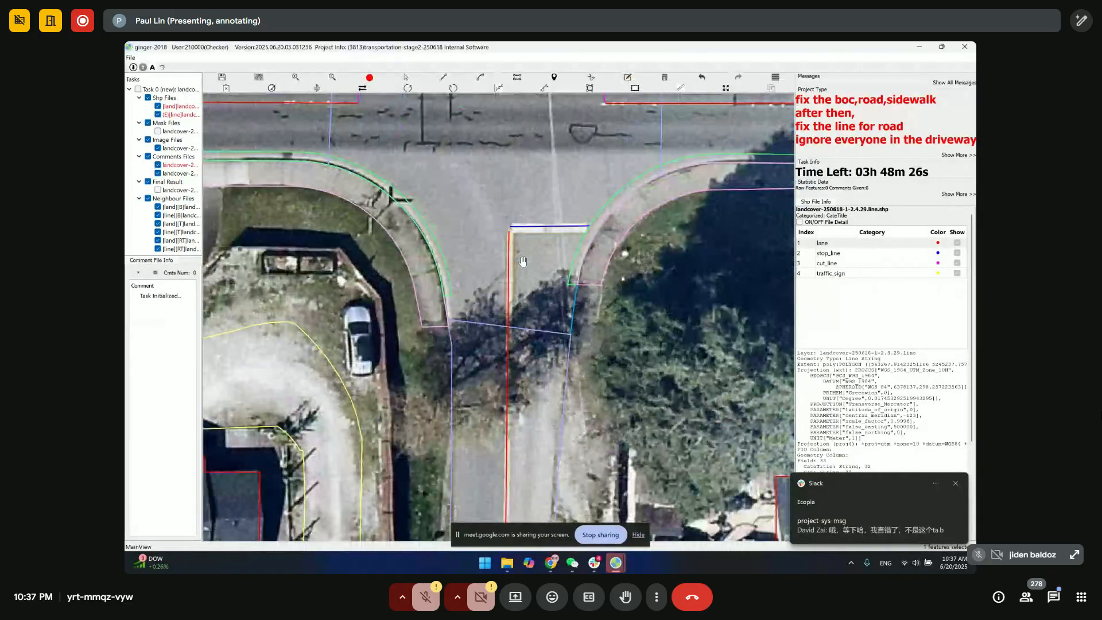
scroll(523, 261, up, 3)
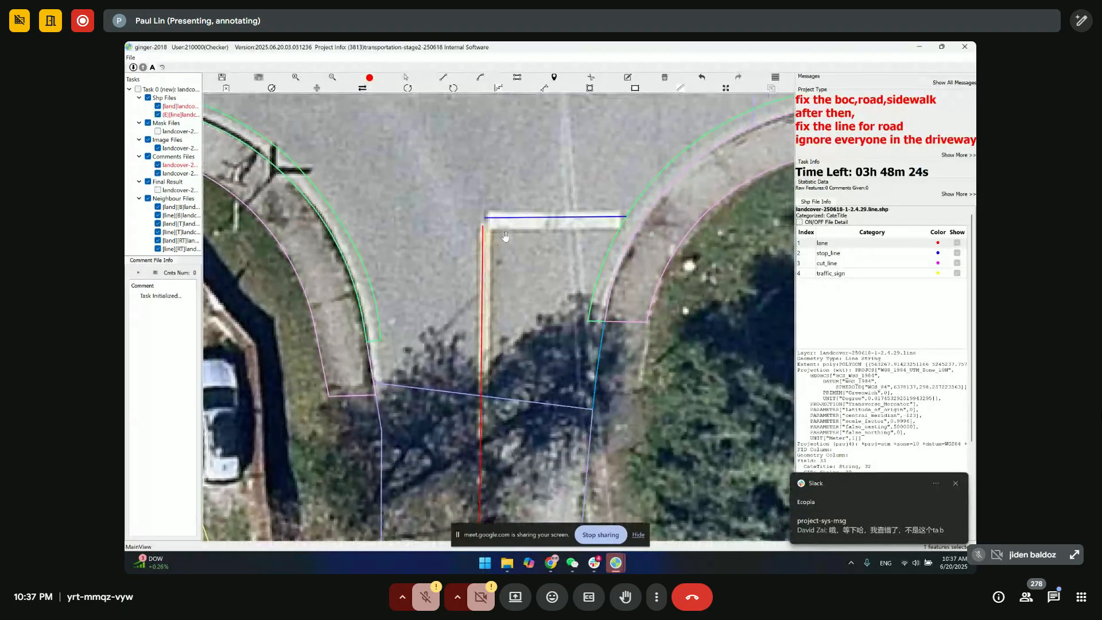
scroll(505, 236, down, 3)
drag(502, 246, 527, 258)
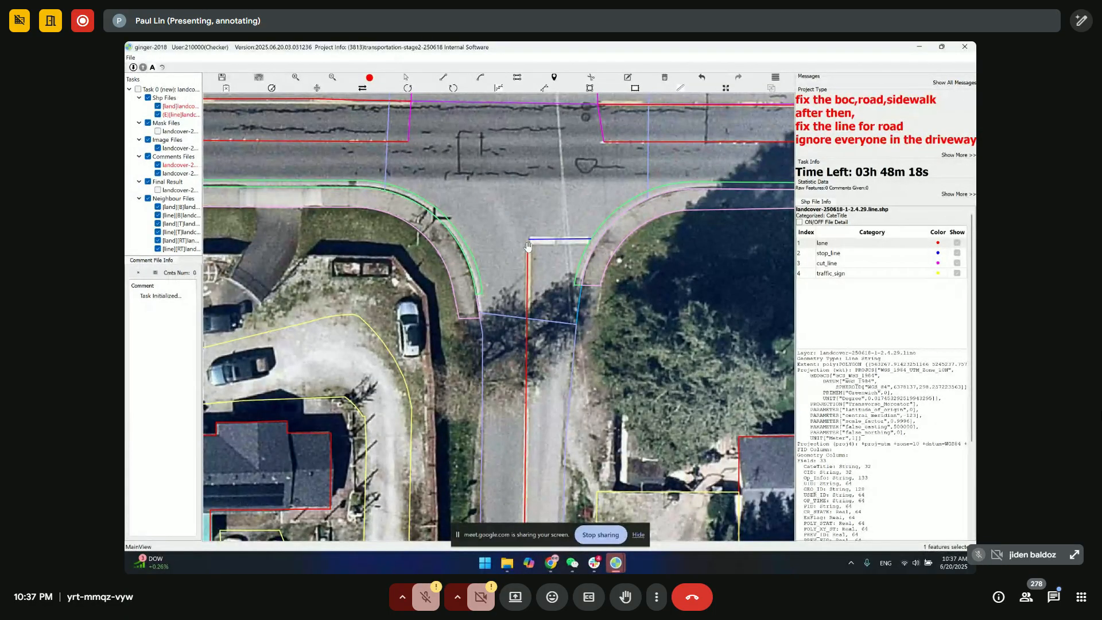
drag(582, 226, 583, 259)
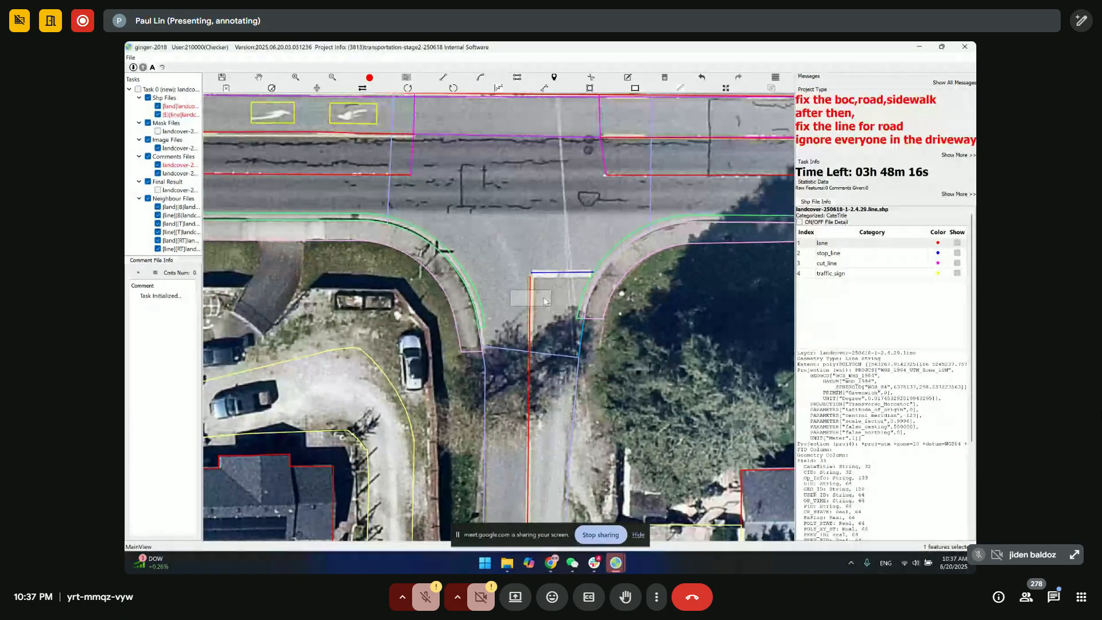
click(570, 253)
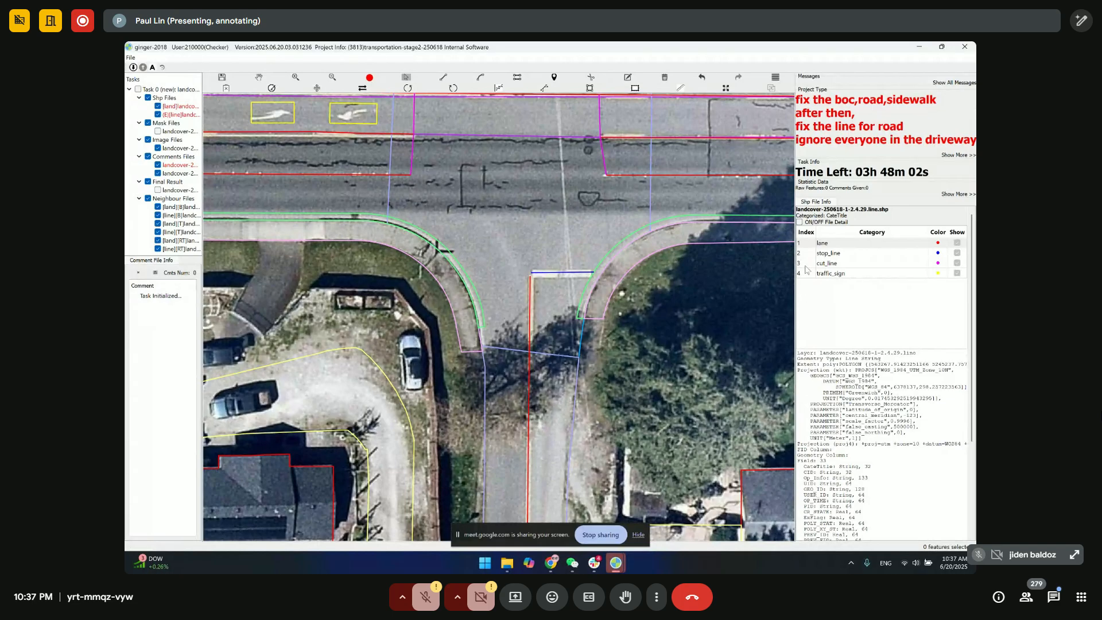
- Draw a cut_line from the upper end of the side street's lane line west to the curb, opposite the stop line
click(833, 257)
click(837, 265)
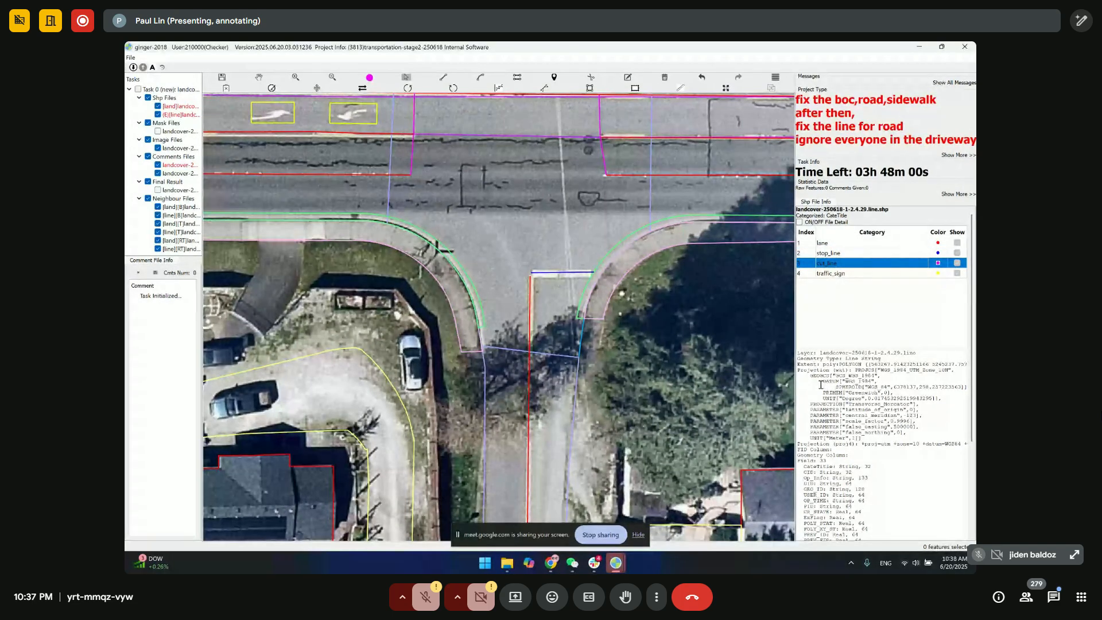
key(l)
click(531, 278)
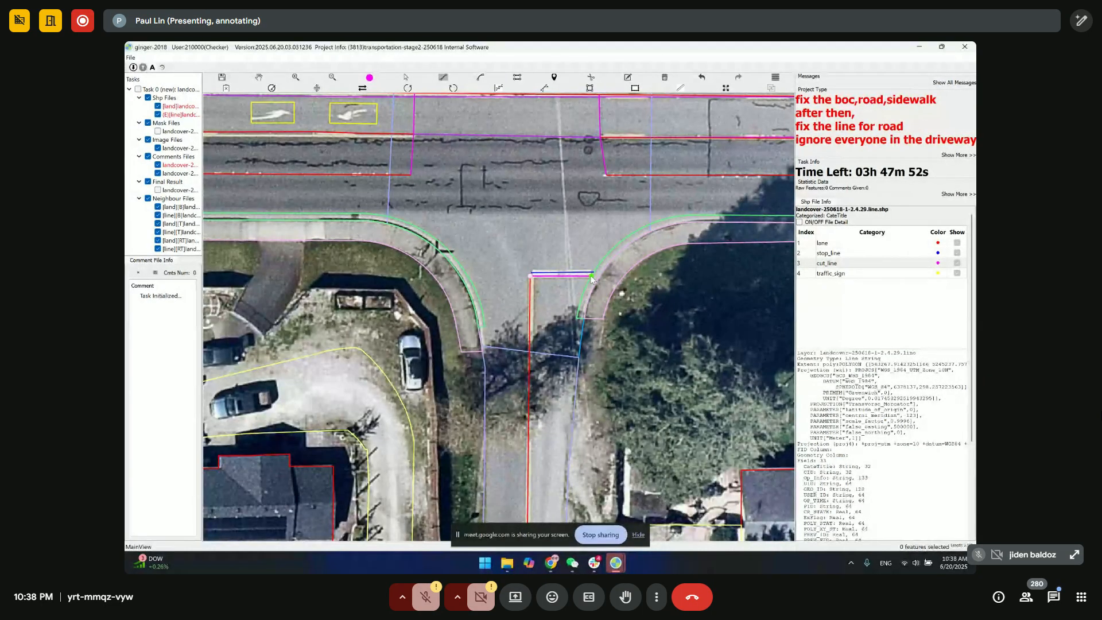
click(470, 277)
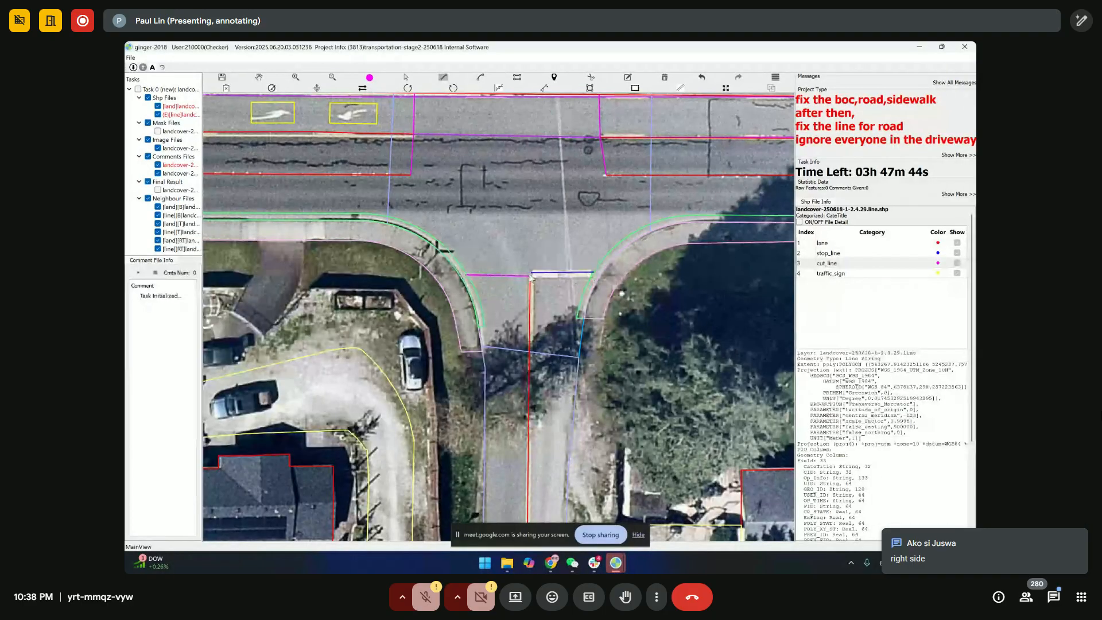
key(Escape)
click(496, 275)
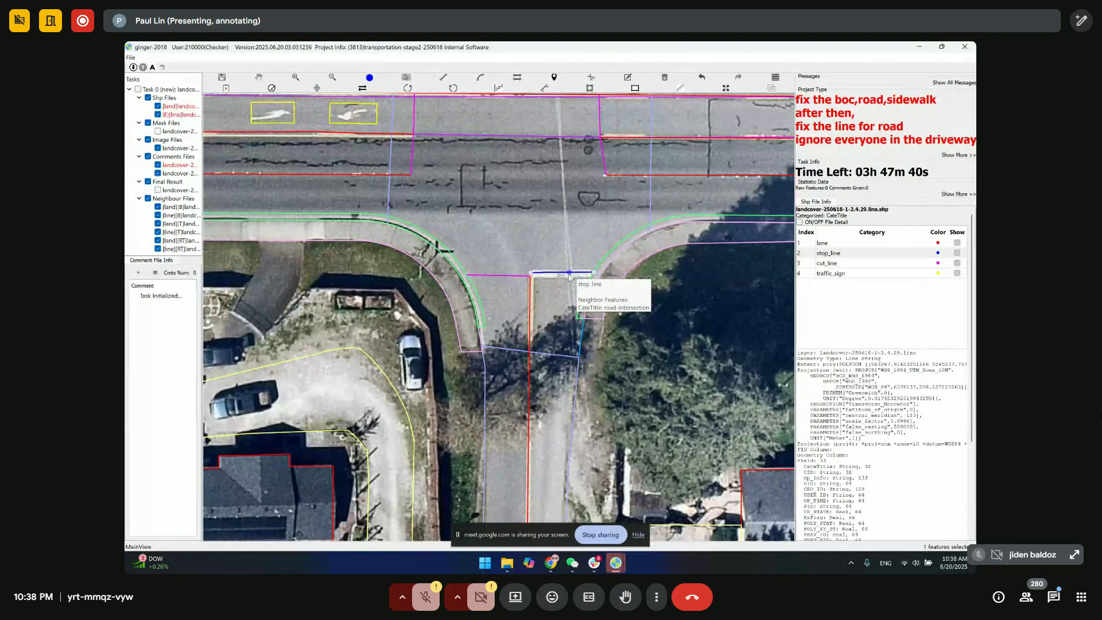
key(Escape)
- Extend the side street's lane line a short way south past the northern edge of the lower road-intersection
scroll(460, 291, down, 5)
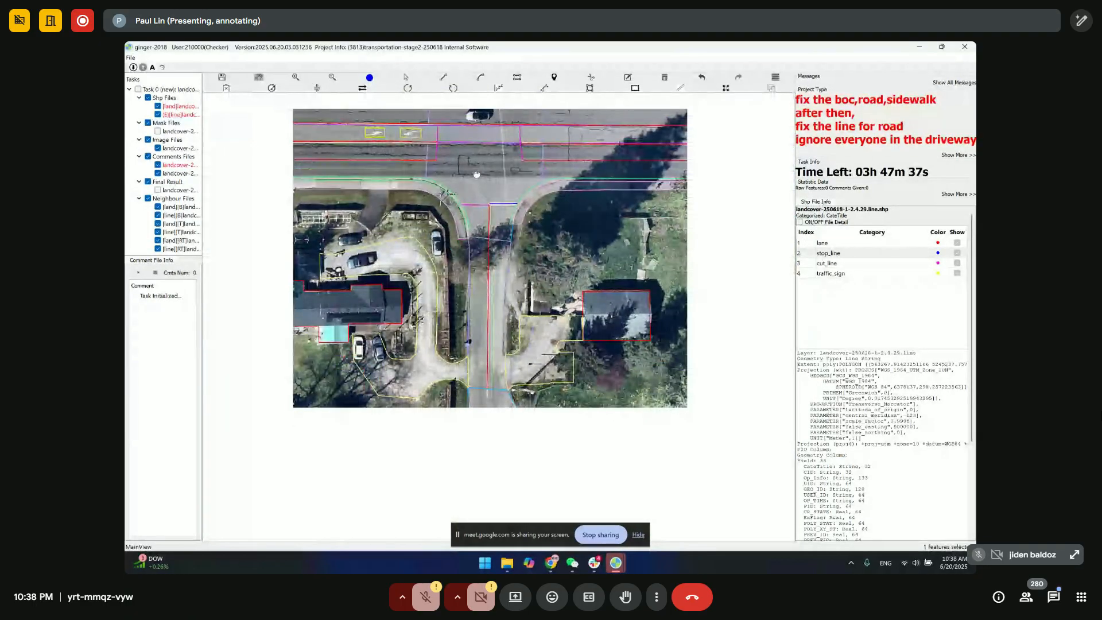
drag(480, 378, 431, 253)
scroll(432, 253, up, 4)
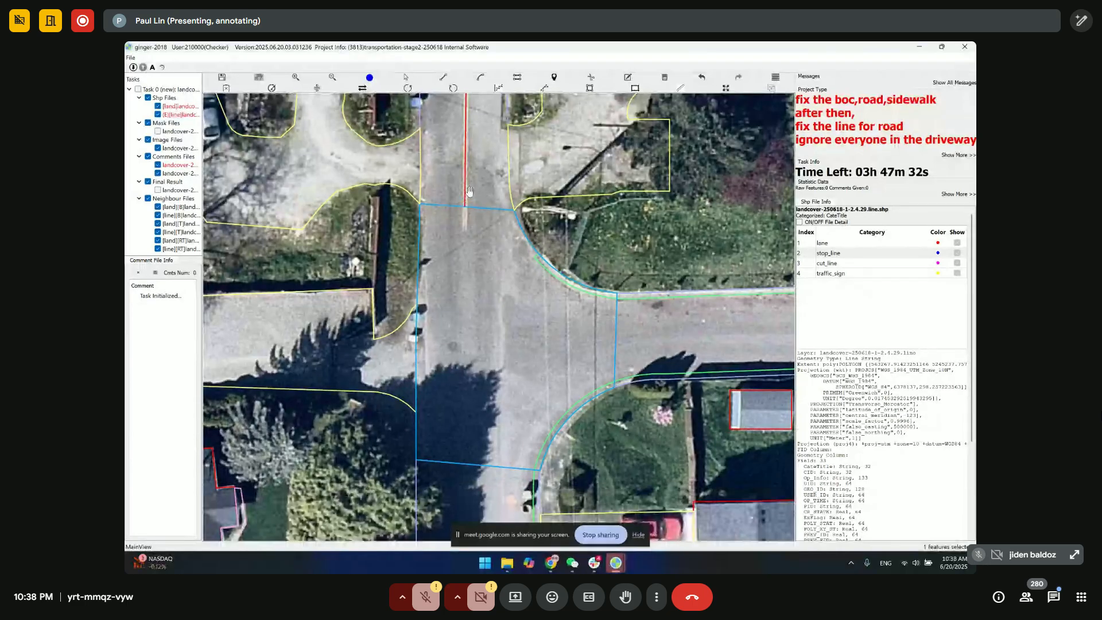
click(852, 244)
key(l)
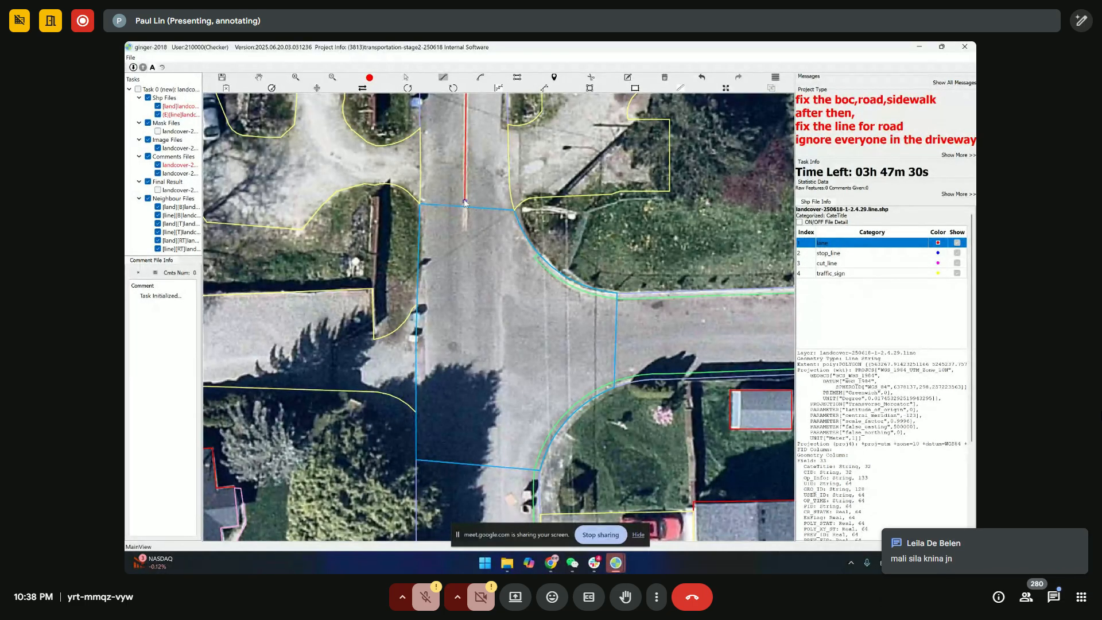
click(464, 207)
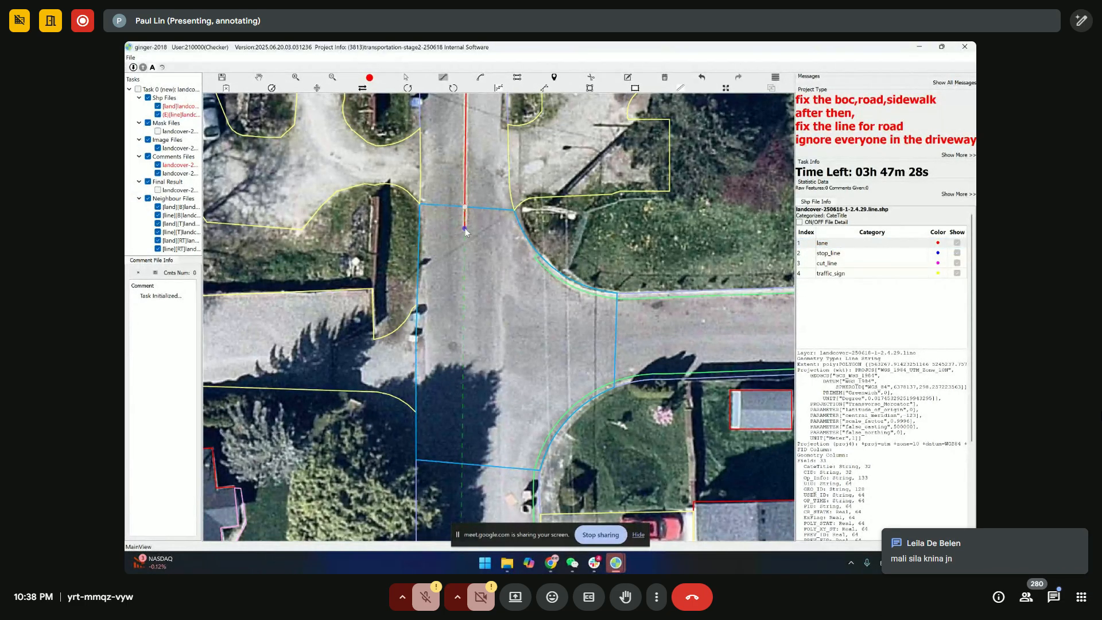
key(h)
drag(487, 233, 469, 235)
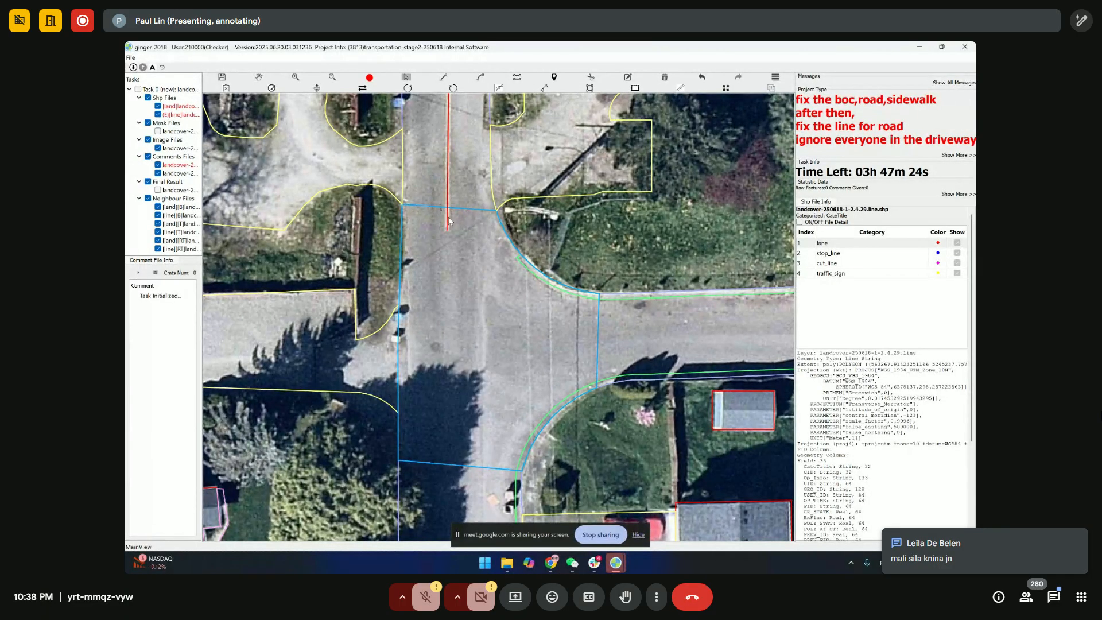
key(h)
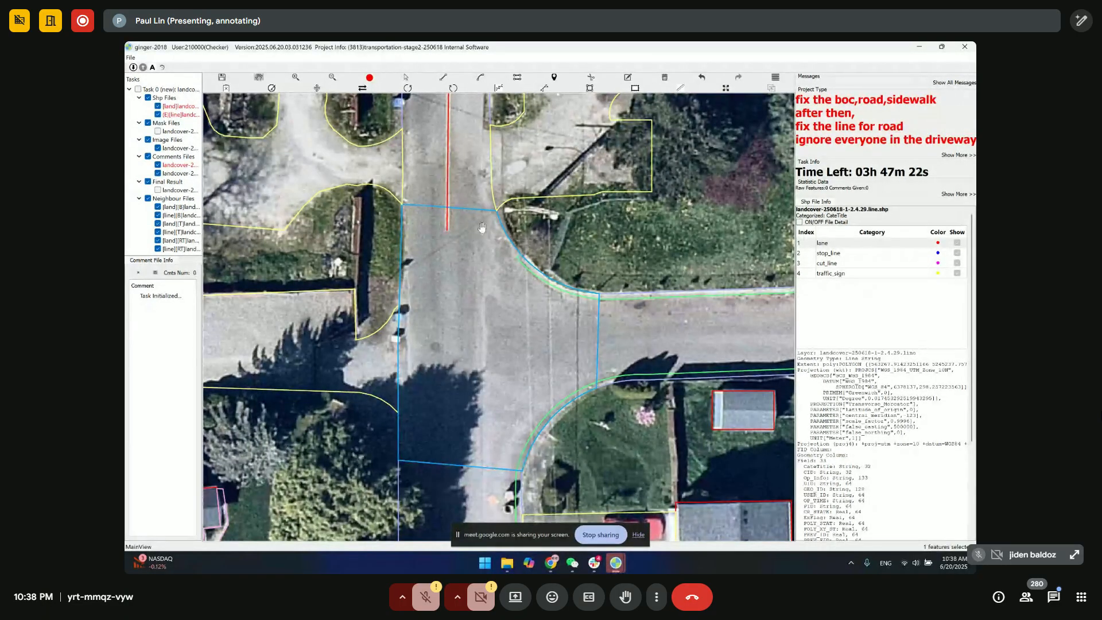
- Draw a cut_line from the southern end of the side street's lane line west to the road edge
click(883, 264)
key(l)
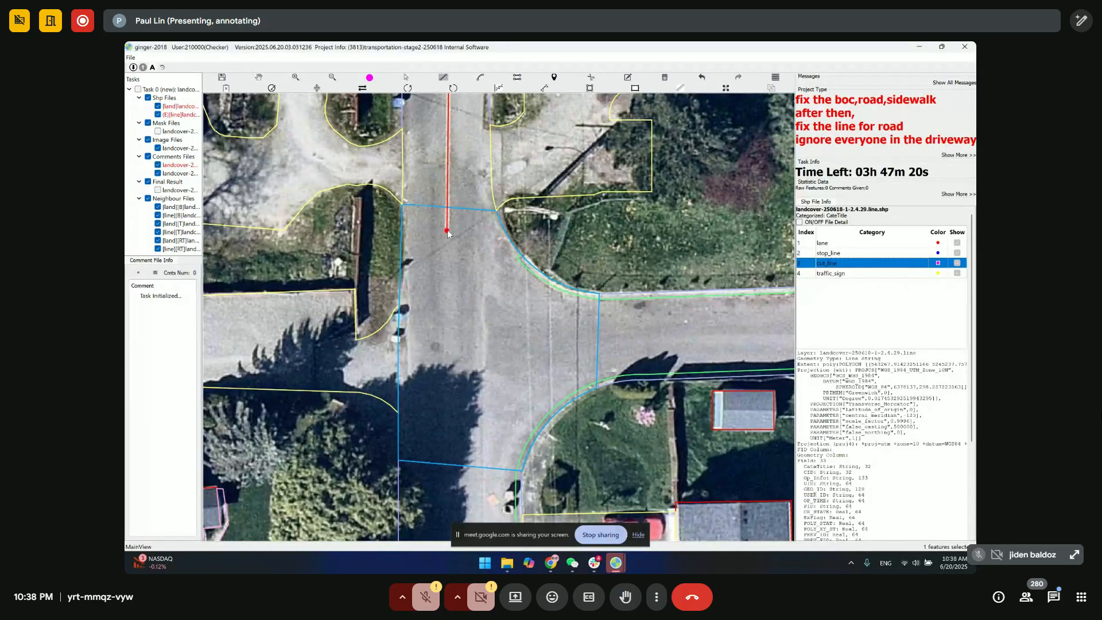
click(447, 231)
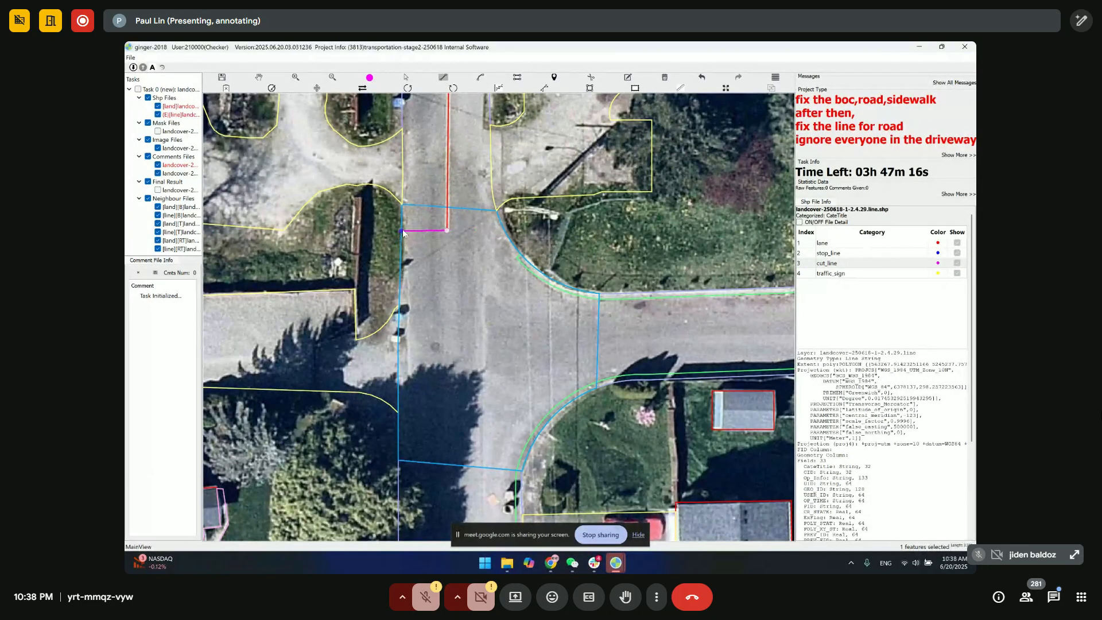
- Review the side-street junction and the main road's lane and cut lines against the bare imagery
key(h)
drag(525, 293, 521, 242)
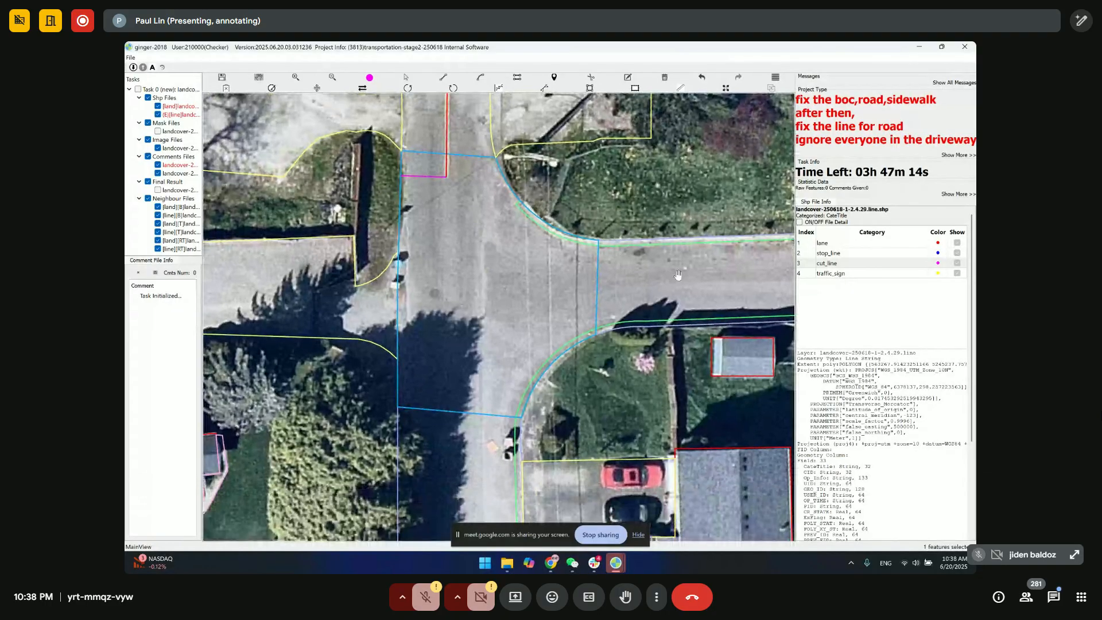
scroll(521, 241, down, 2)
drag(632, 282, 441, 209)
drag(790, 123, 559, 273)
scroll(664, 253, down, 2)
drag(663, 253, 326, 391)
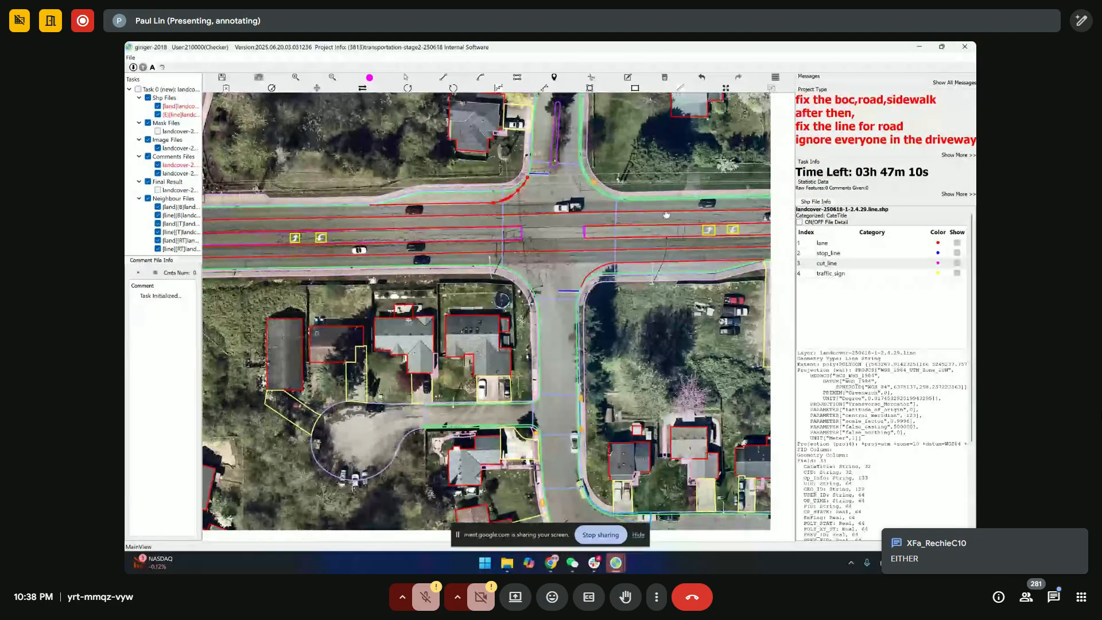
drag(628, 212, 546, 217)
key(space)
key(space)
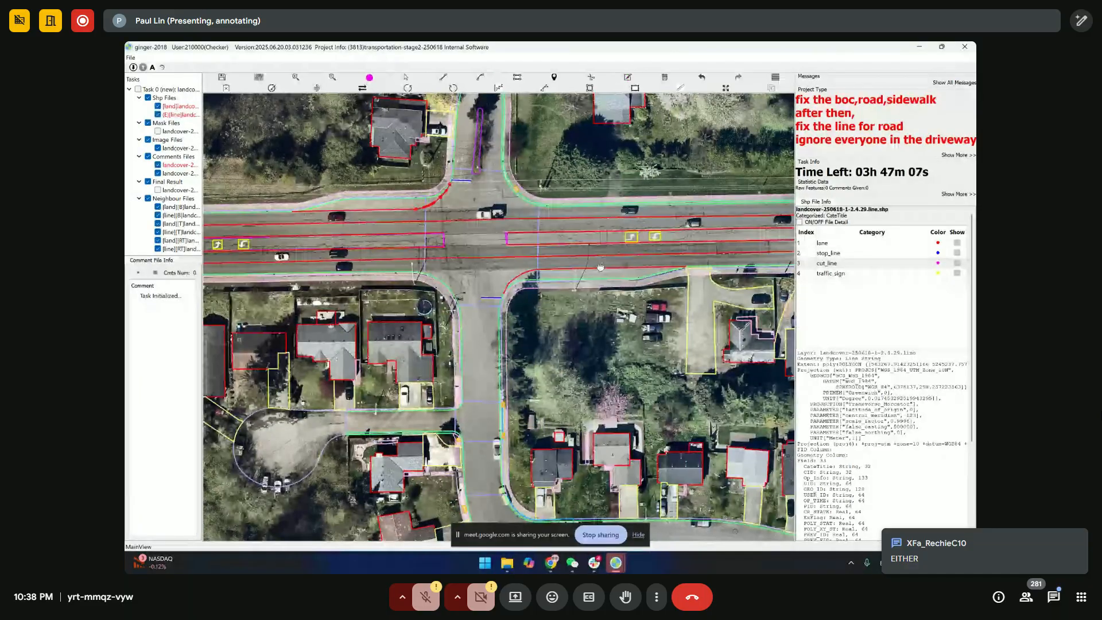
drag(579, 268, 566, 271)
key(space)
key(space)
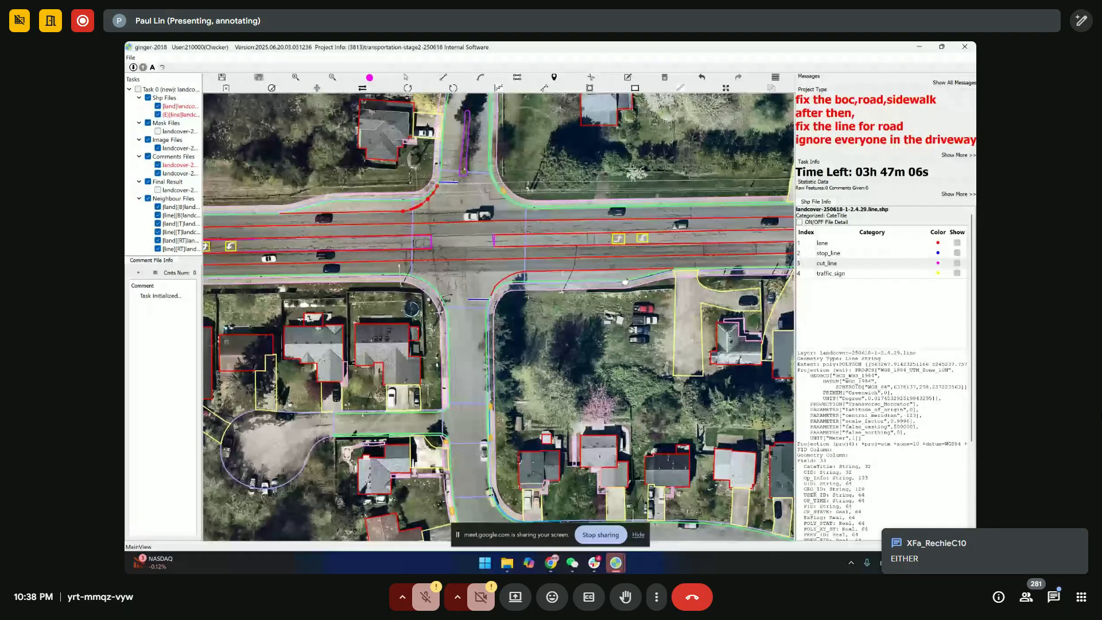
drag(713, 254, 700, 254)
key(space)
key(space)
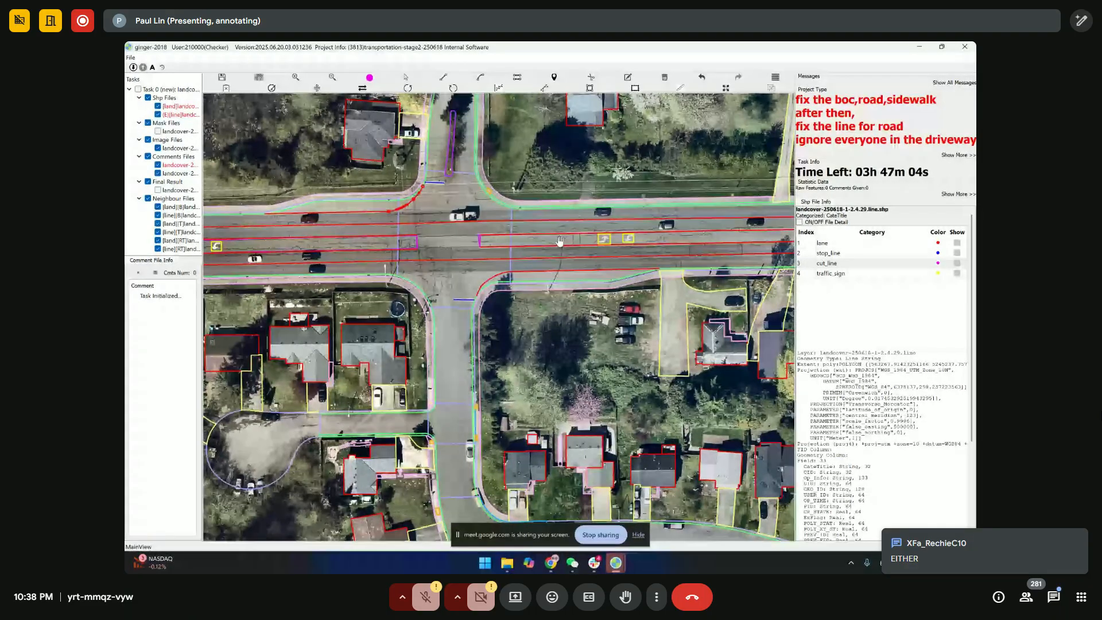
- Examine the lane lines and stop line at the eastern T-intersection near the tile boundary, comparing them with the bare imagery
scroll(468, 244, up, 1)
drag(563, 167, 516, 298)
scroll(626, 263, down, 1)
drag(627, 265, 534, 399)
drag(706, 435, 496, 354)
drag(548, 380, 502, 277)
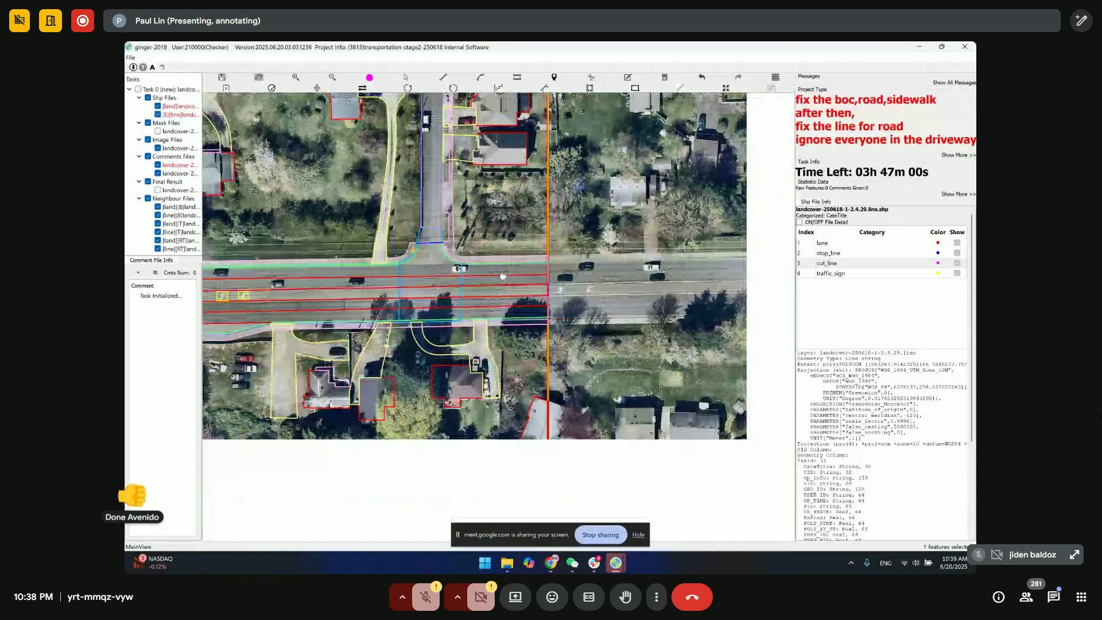
scroll(437, 254, up, 1)
scroll(434, 253, up, 1)
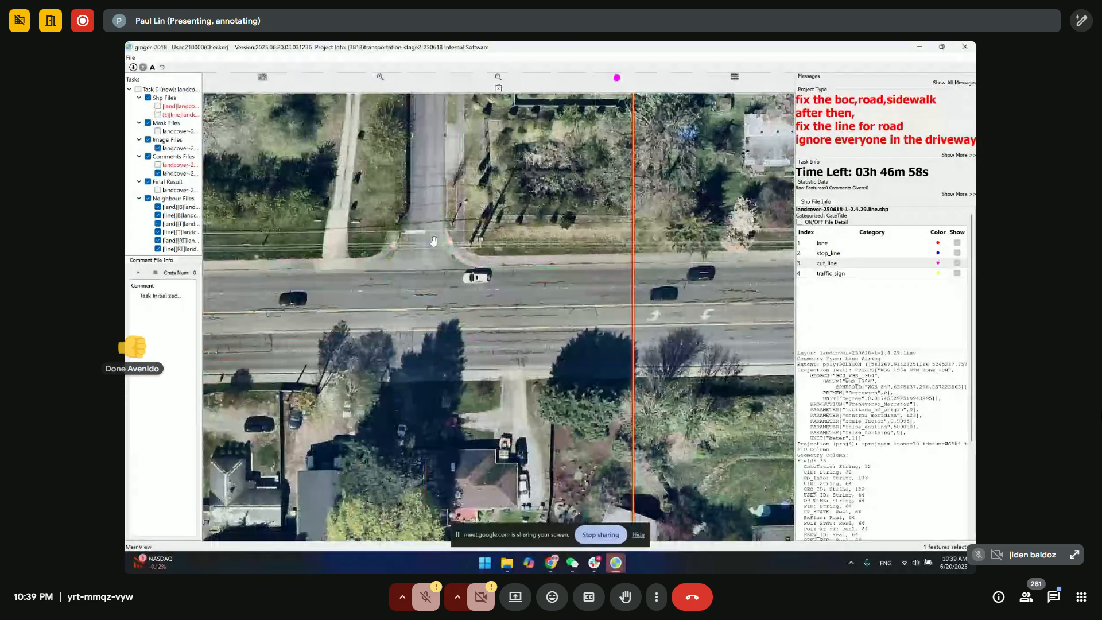
scroll(431, 244, up, 2)
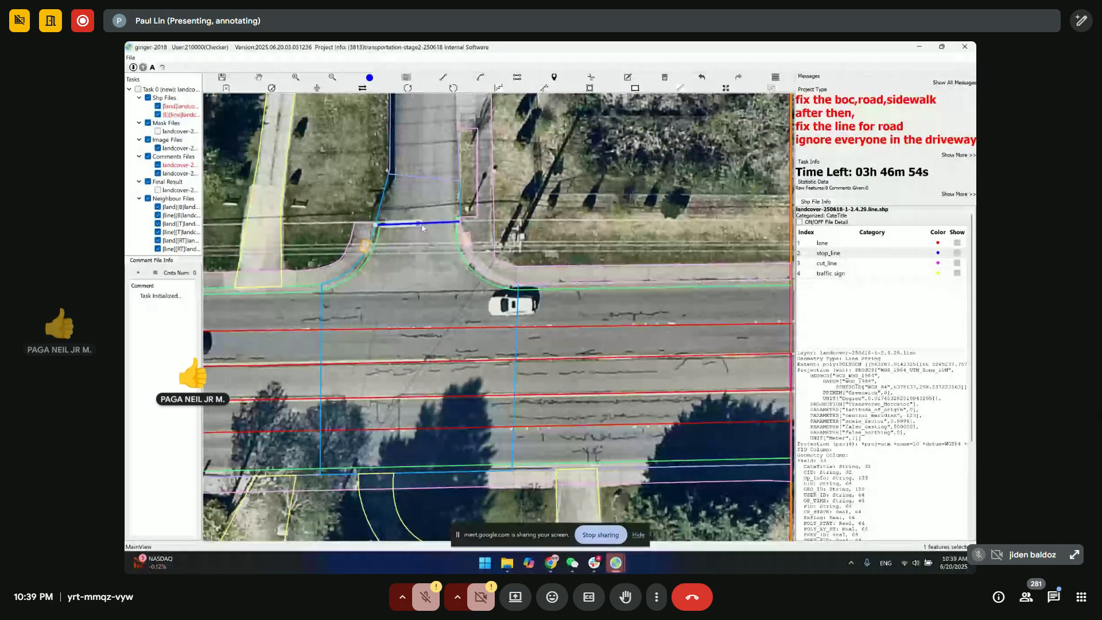
- Look over the remaining streets in the northern and western parts of the tile for missing or wrong lines
drag(446, 279, 712, 215)
scroll(456, 269, down, 2)
drag(414, 247, 565, 227)
drag(484, 219, 597, 54)
drag(720, 309, 493, 458)
scroll(466, 215, down, 1)
drag(493, 163, 532, 409)
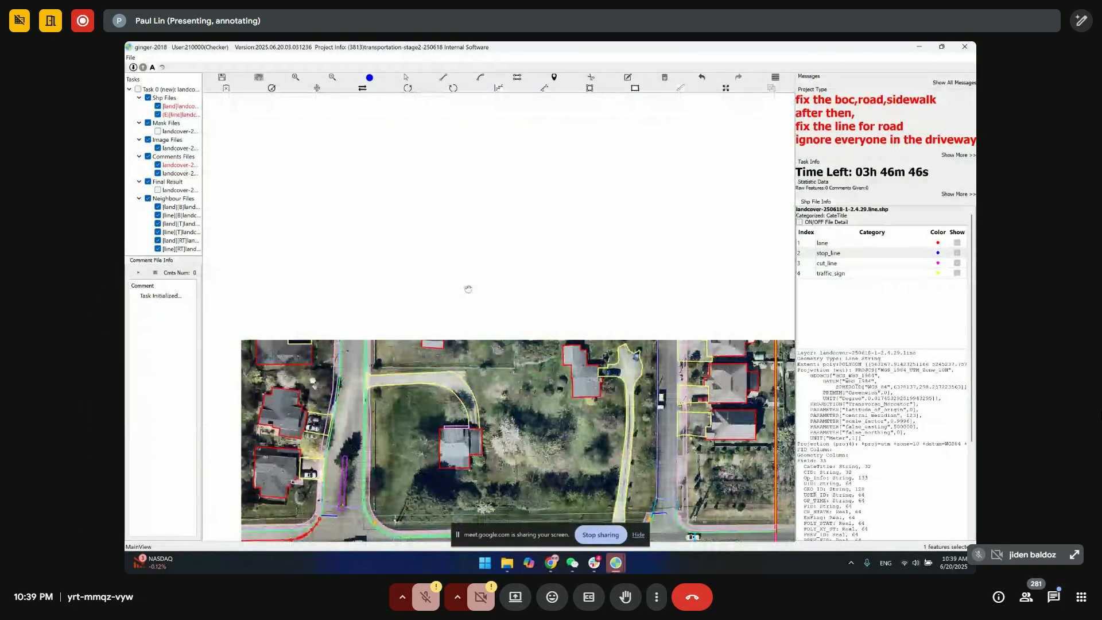
scroll(504, 259, down, 1)
drag(512, 131, 551, 311)
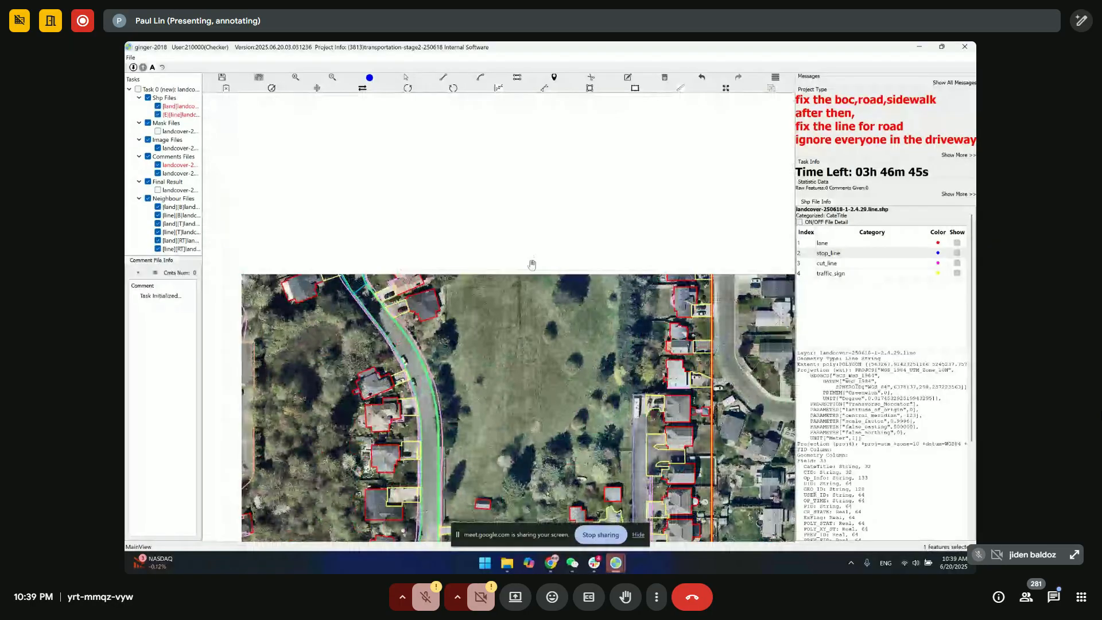
scroll(532, 264, down, 1)
drag(448, 472, 492, 239)
scroll(442, 320, down, 1)
scroll(493, 239, up, 1)
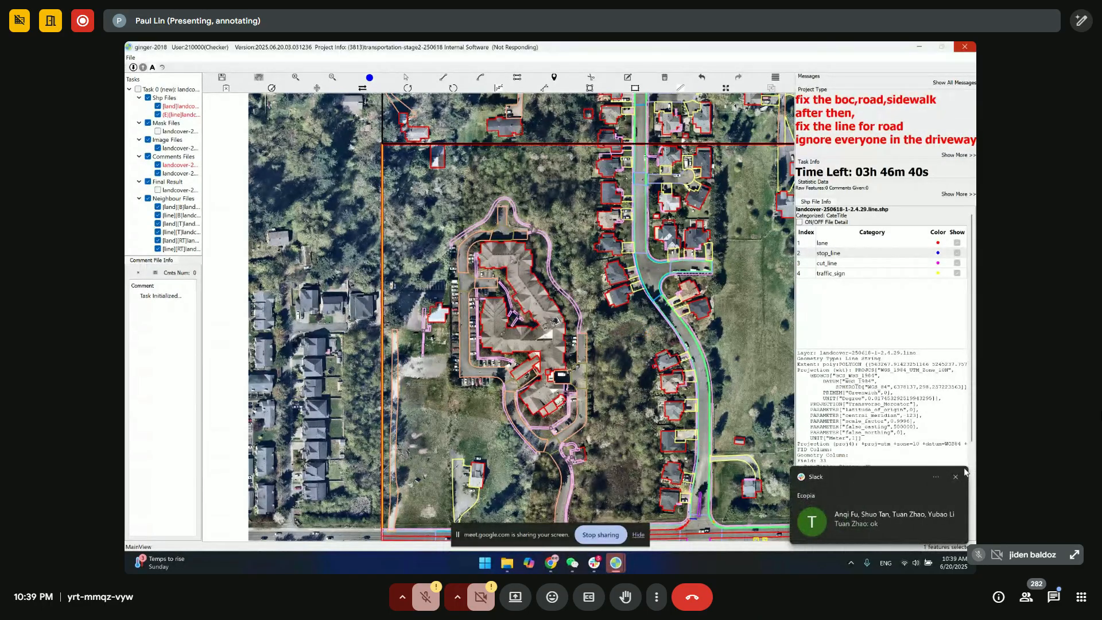
- Switch between the open project windows and return to the landcover-250618-1-2.4.29 project
click(956, 477)
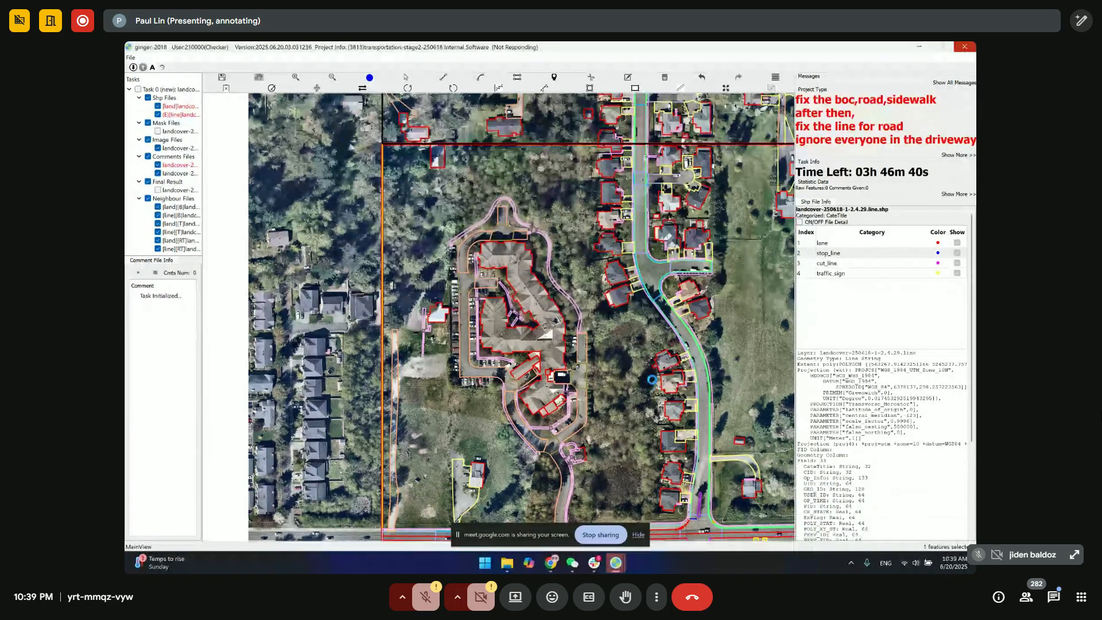
mouse_move(615, 563)
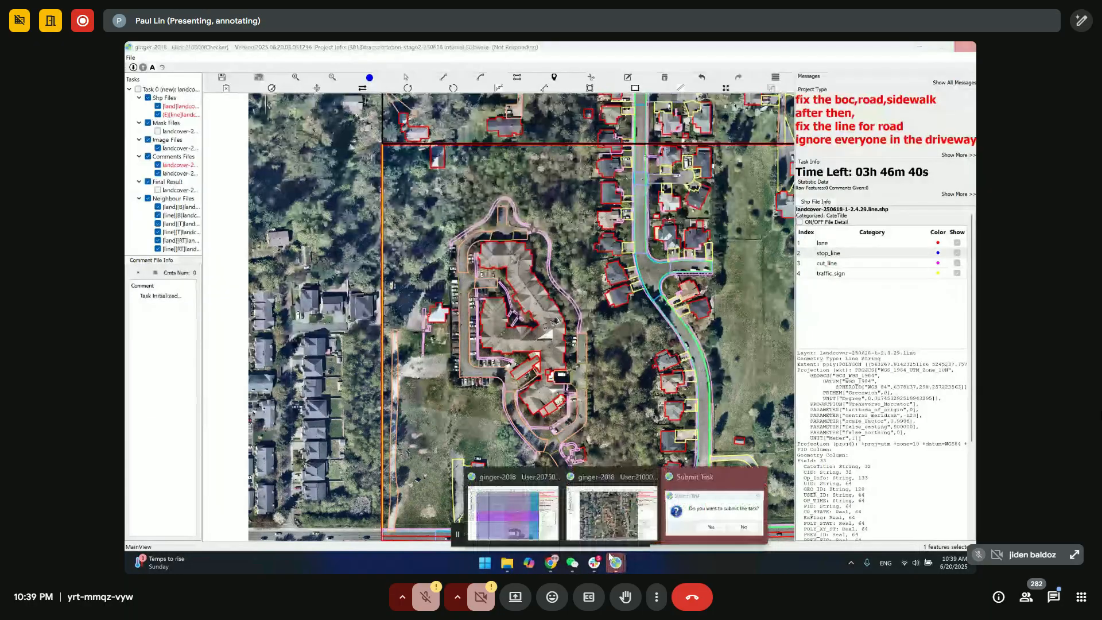
click(519, 508)
click(544, 308)
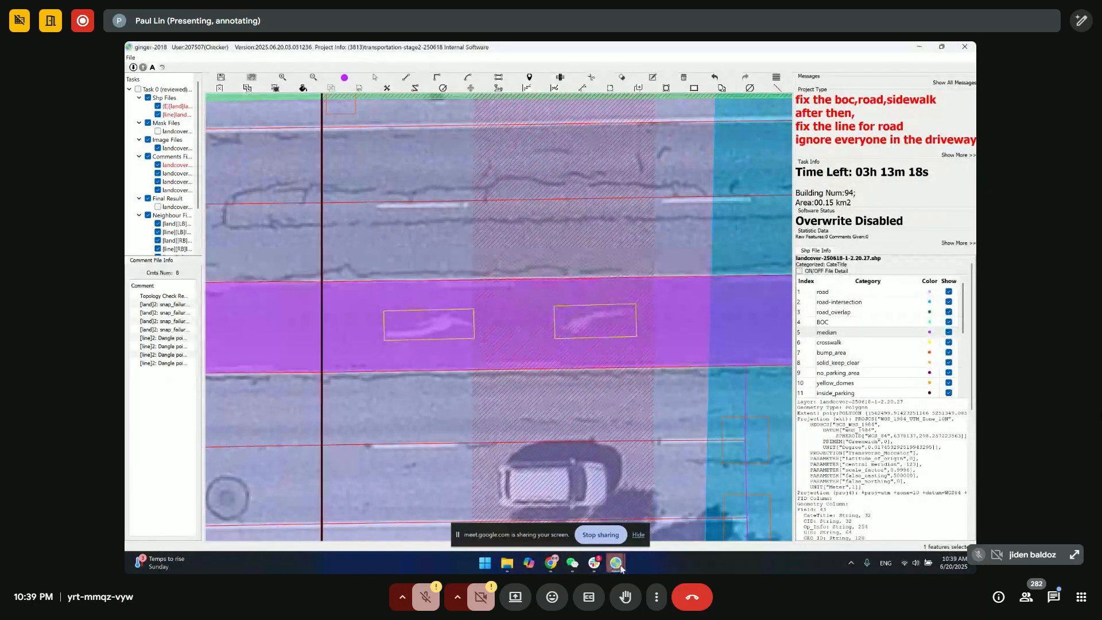
click(630, 531)
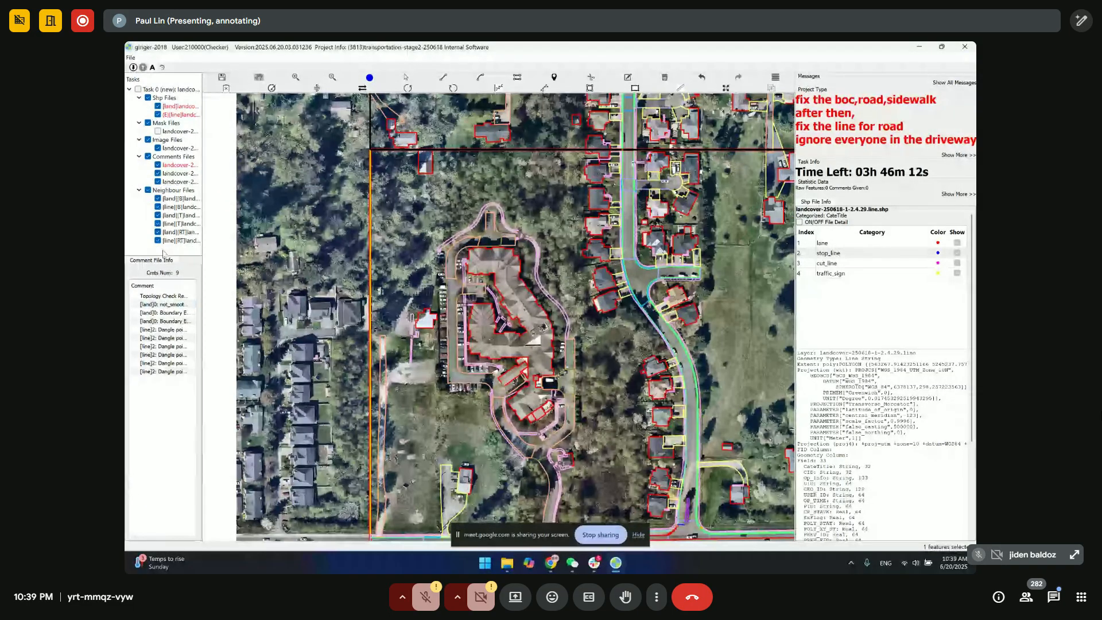
- Switch editing from the line file to the land polygon file under the task's Shp Files
right_click(187, 107)
click(189, 111)
click(551, 313)
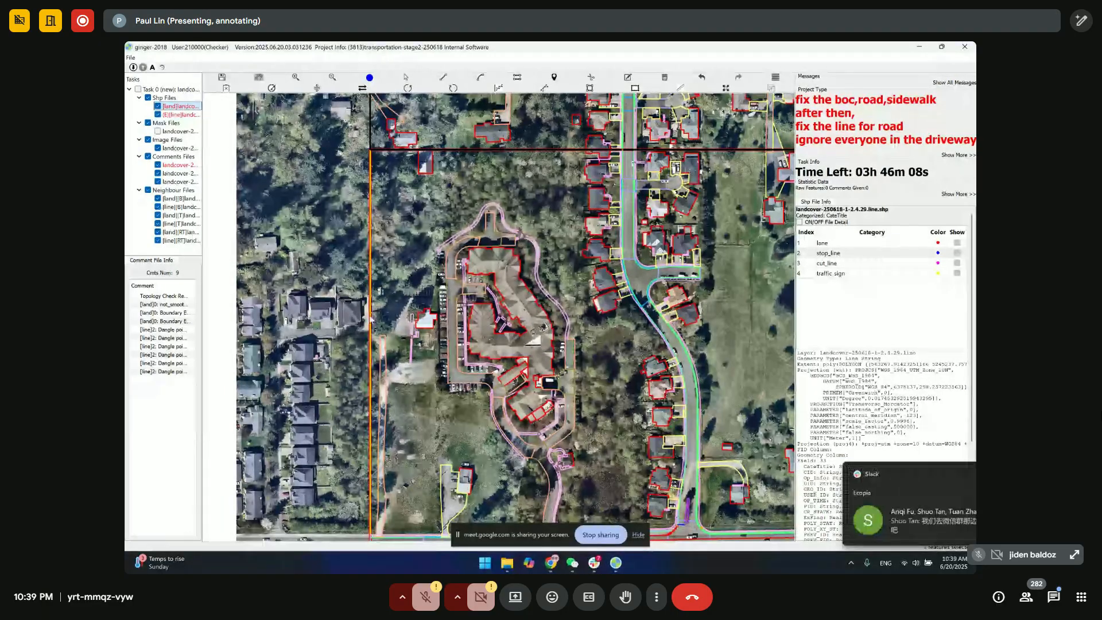
click(956, 474)
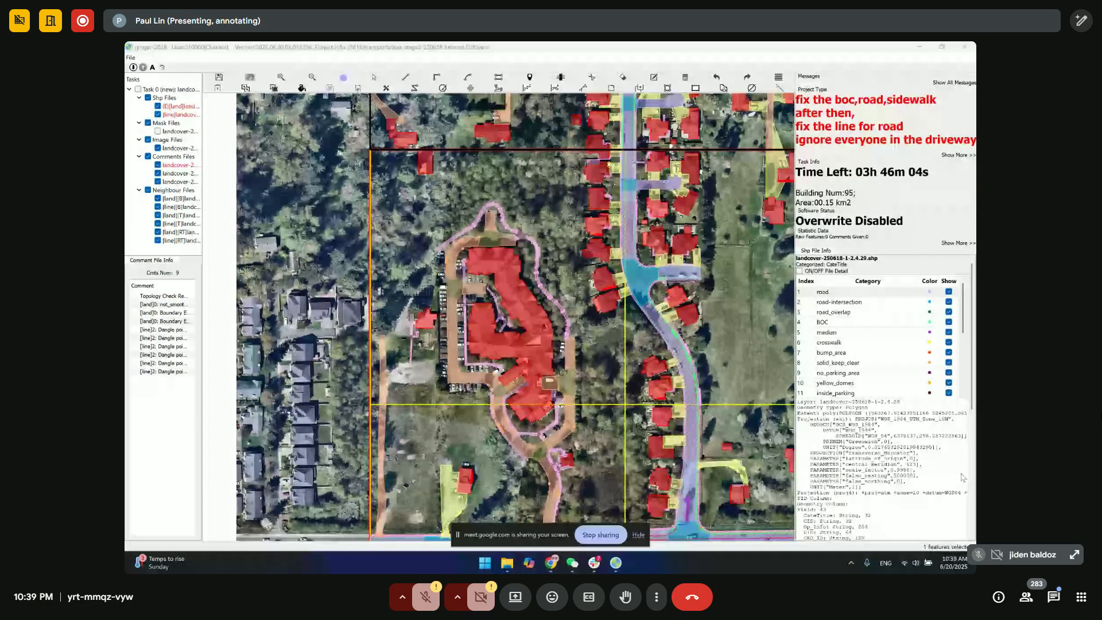
- Go to the land layer's not_smooth topology comment and examine where BOC and road meet at the tile boundary
click(172, 305)
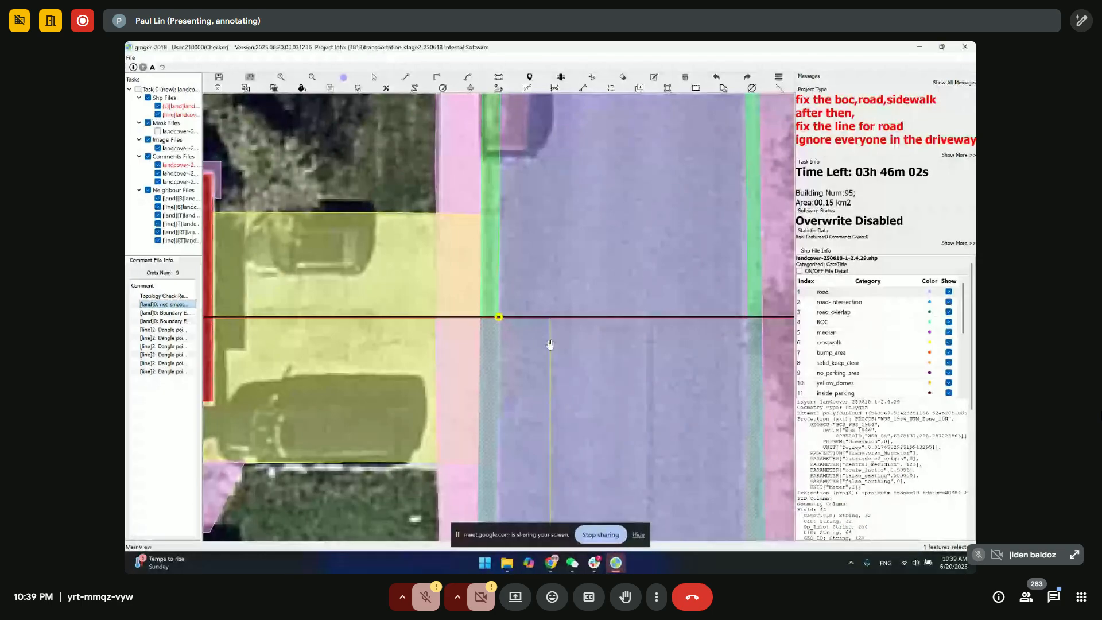
scroll(499, 319, up, 3)
scroll(495, 324, up, 5)
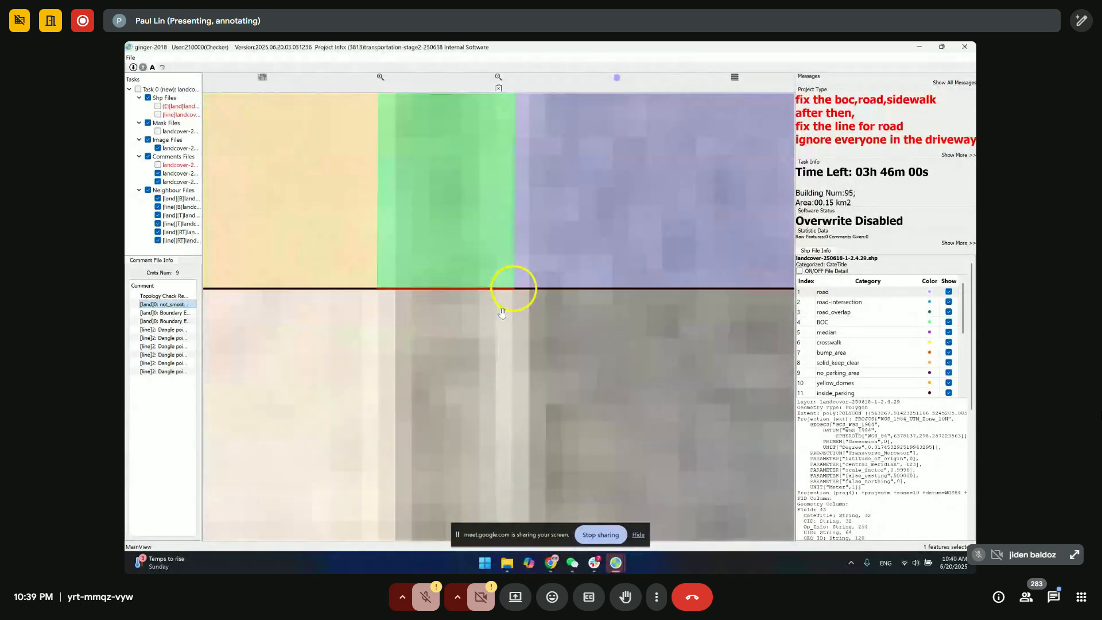
key(space)
scroll(517, 299, up, 1)
scroll(517, 299, up, 3)
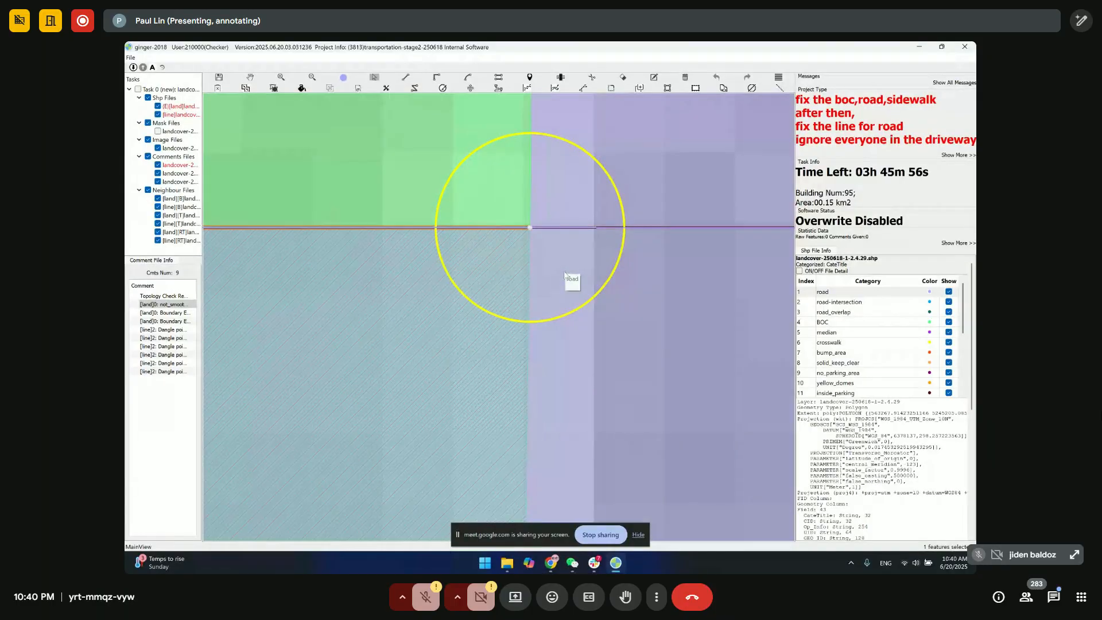
- Hide the road polygons and inspect the BOC corner at the not_smooth comment on the tile boundary
scroll(563, 276, down, 1)
click(949, 291)
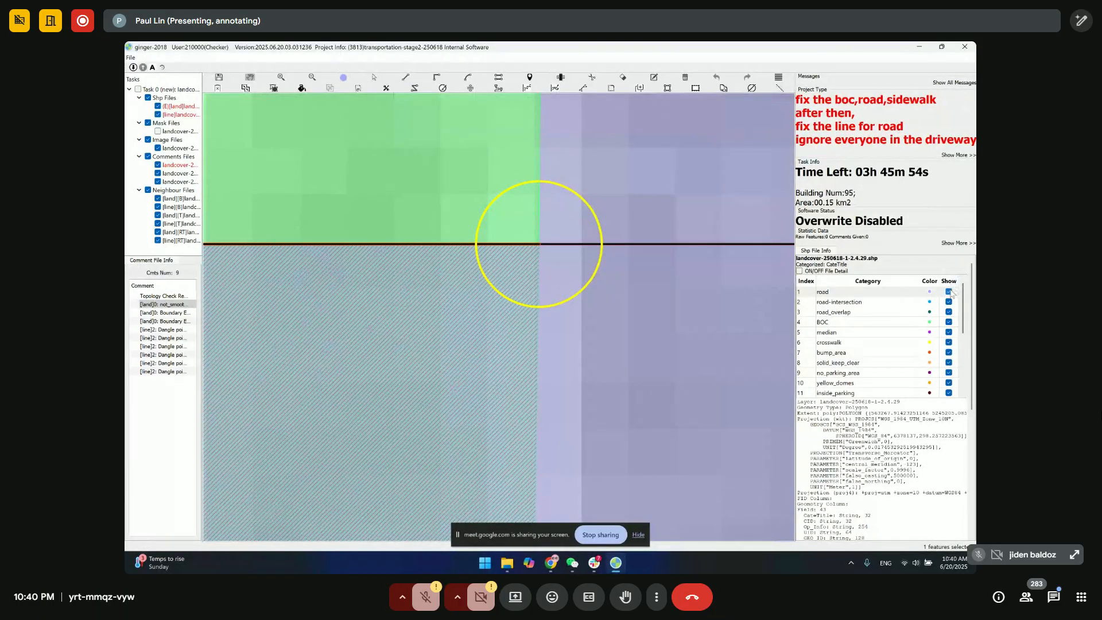
scroll(540, 246, up, 3)
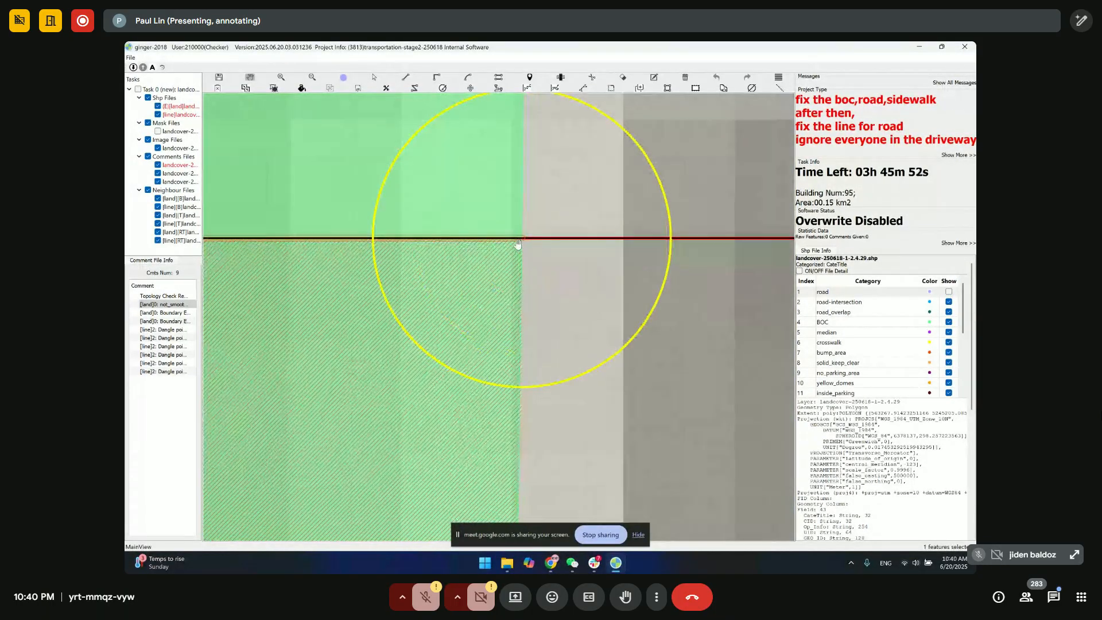
scroll(514, 246, up, 2)
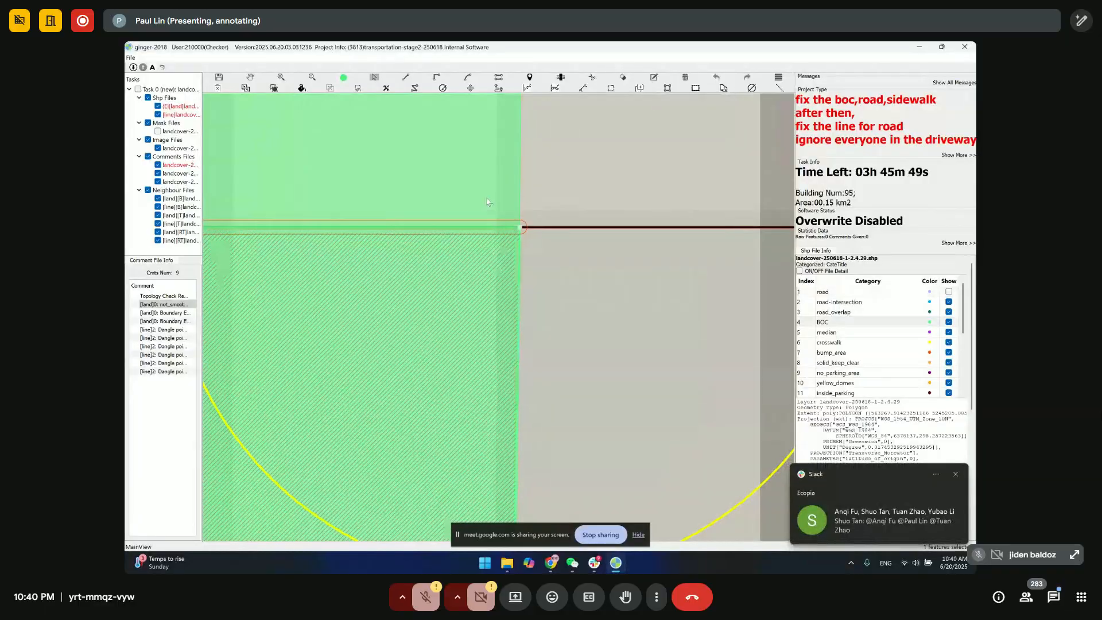
key(Escape)
drag(528, 274, 544, 269)
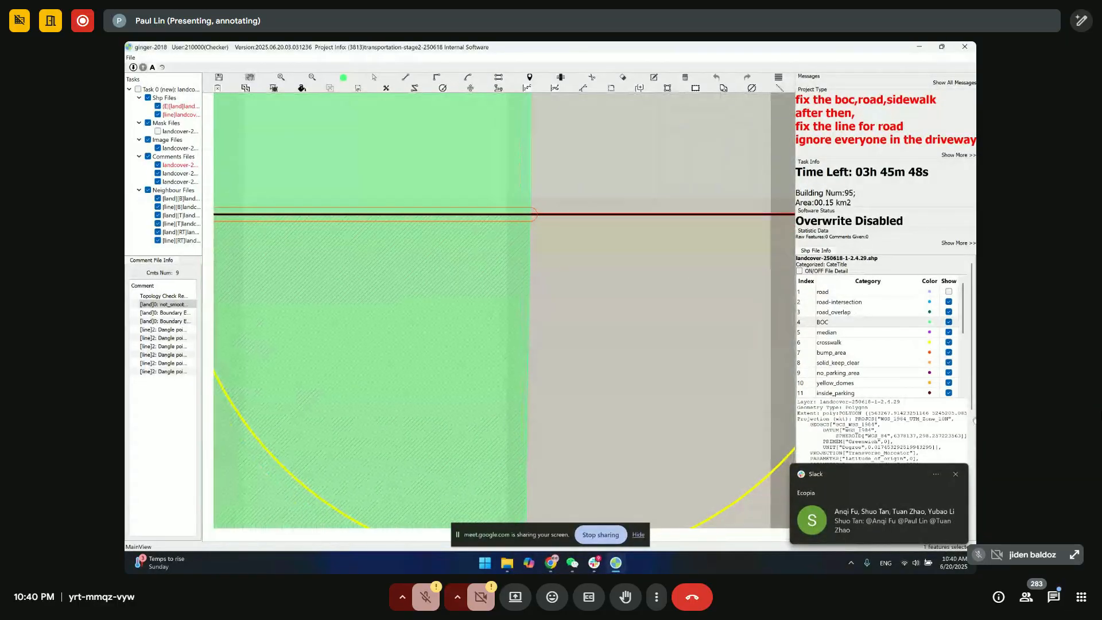
click(960, 474)
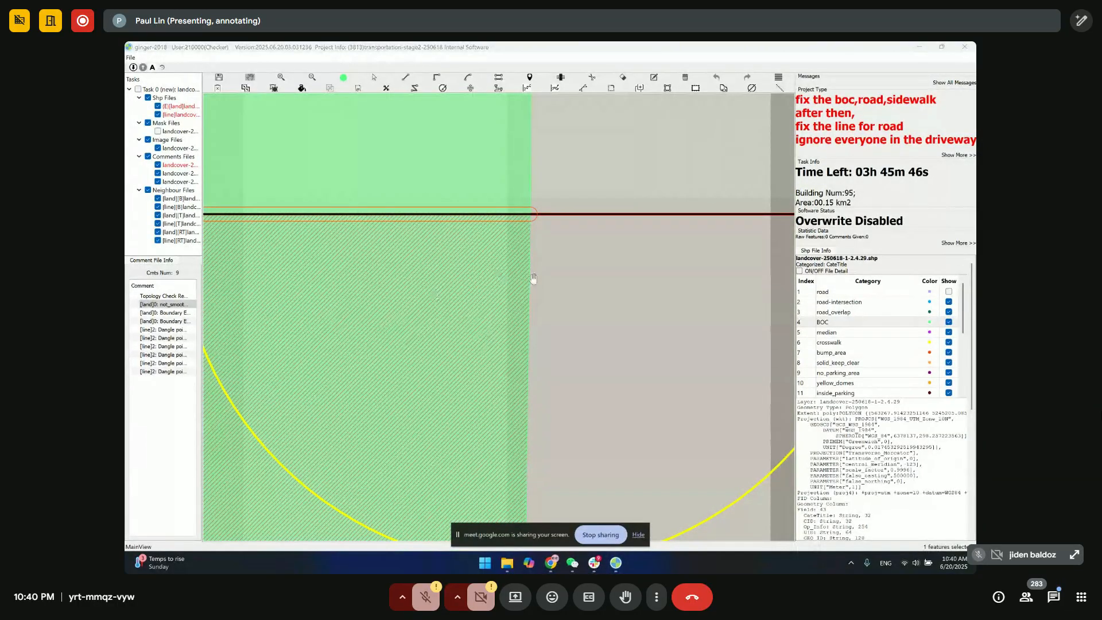
- Go to the first land boundary error and pull the BOC polygon's western corner slightly south past the tile boundary
click(177, 313)
scroll(494, 312, up, 3)
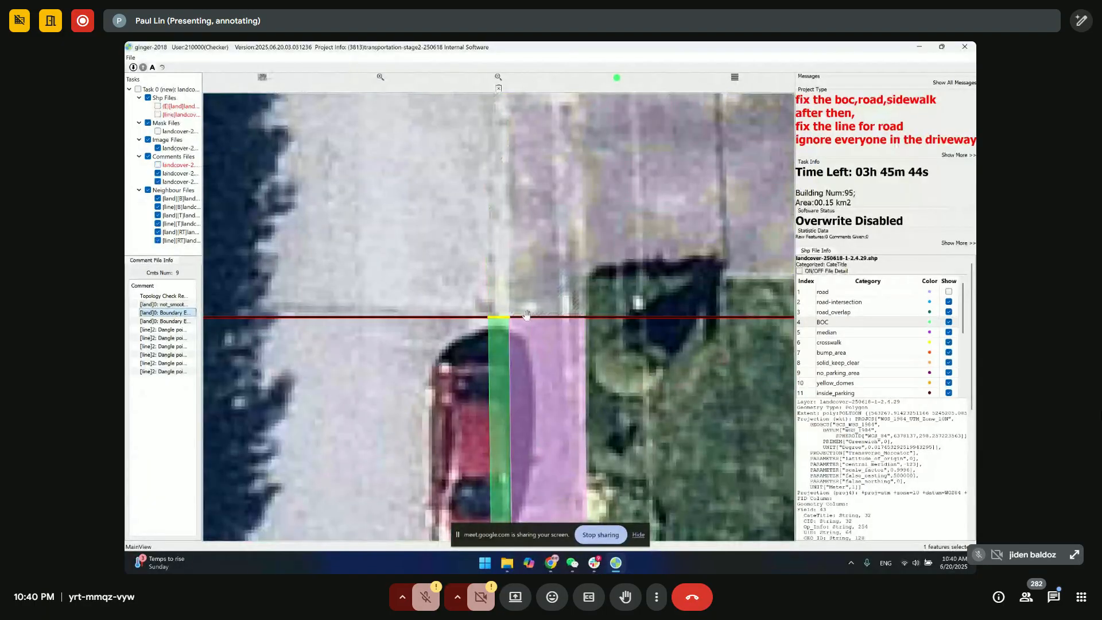
scroll(495, 311, up, 1)
key(s)
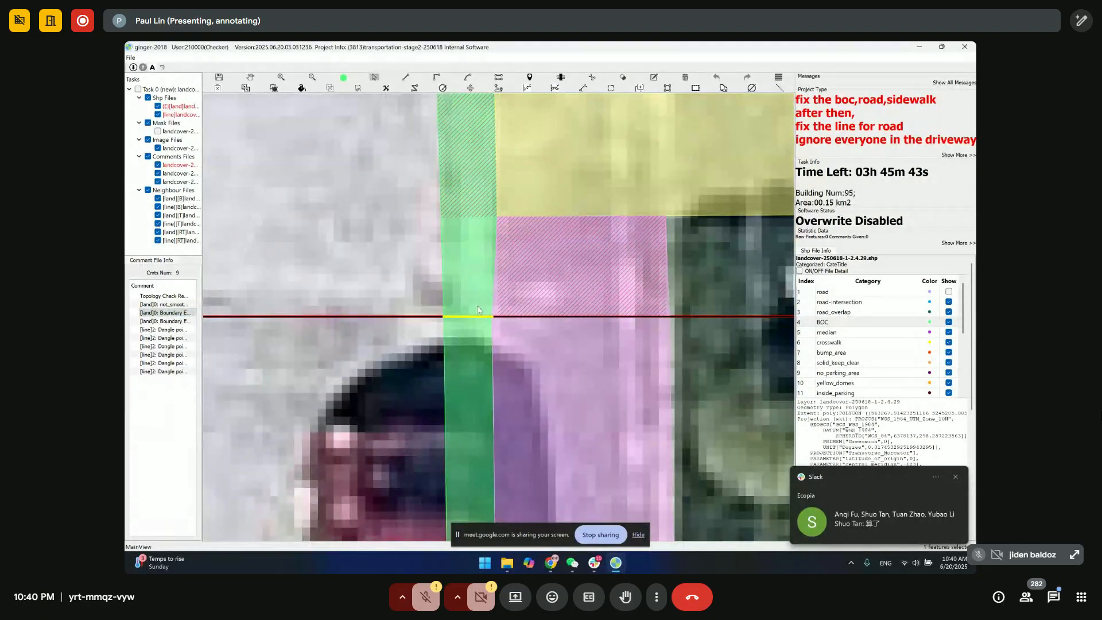
scroll(478, 307, up, 3)
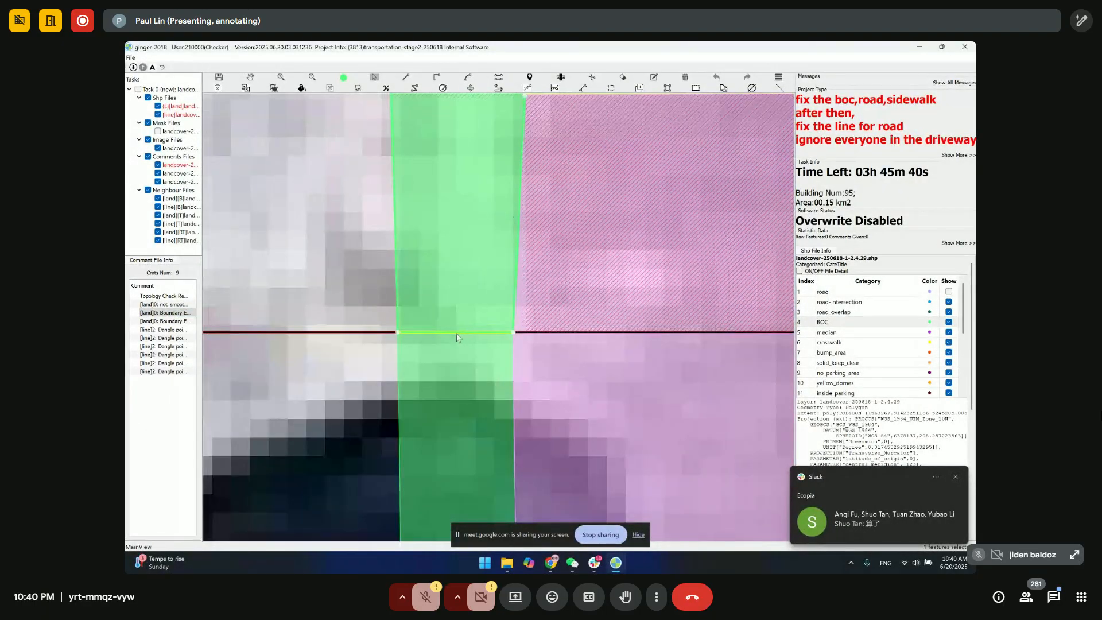
scroll(457, 333, up, 3)
click(443, 373)
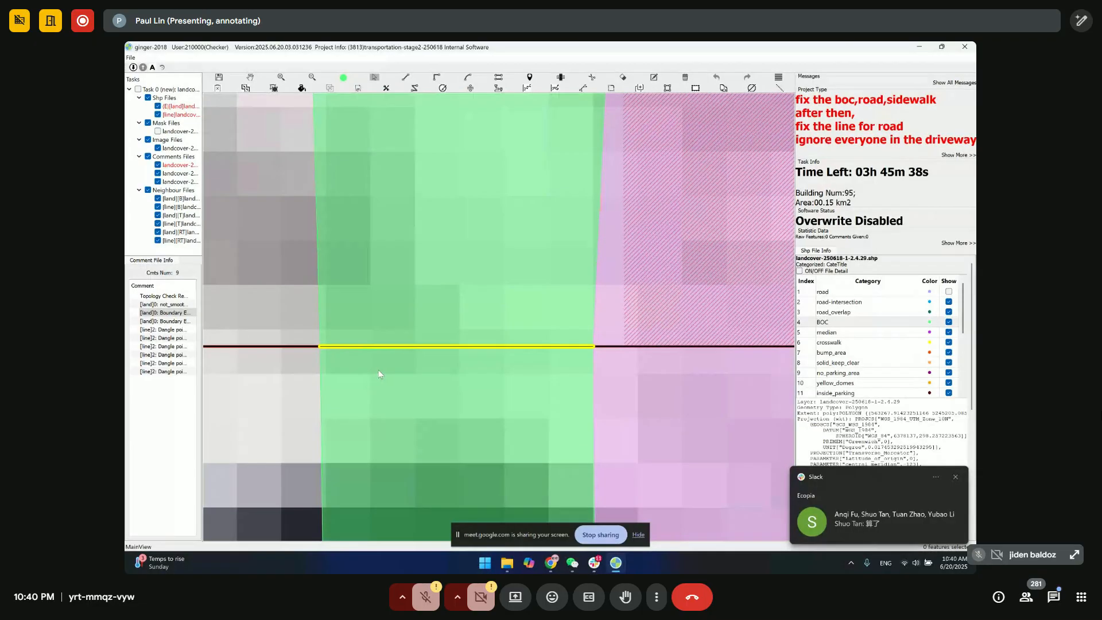
scroll(377, 370, up, 2)
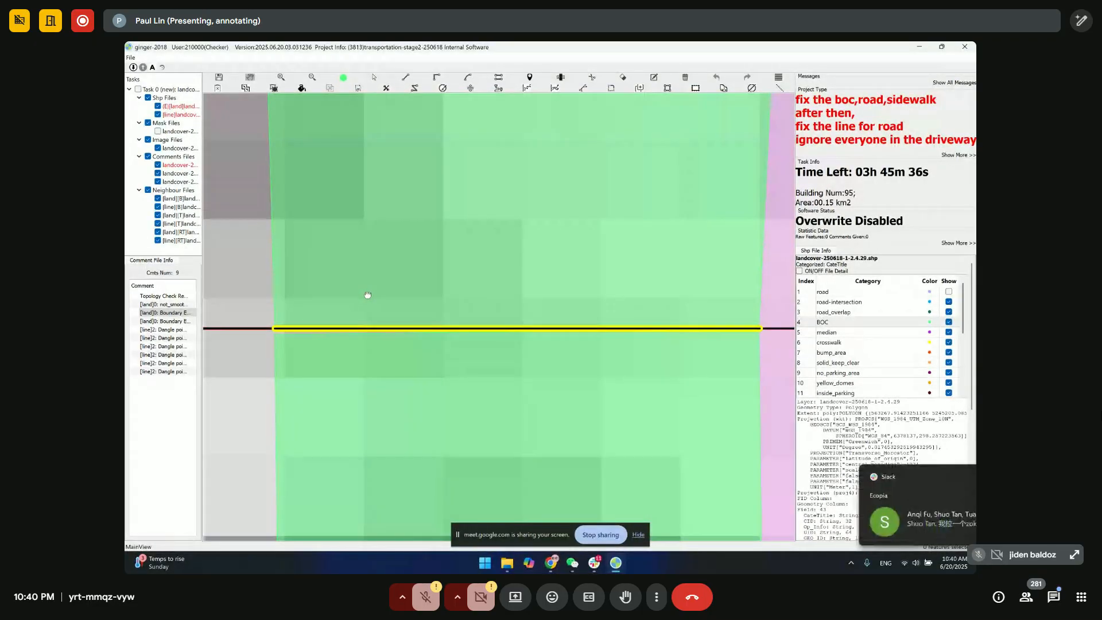
click(366, 299)
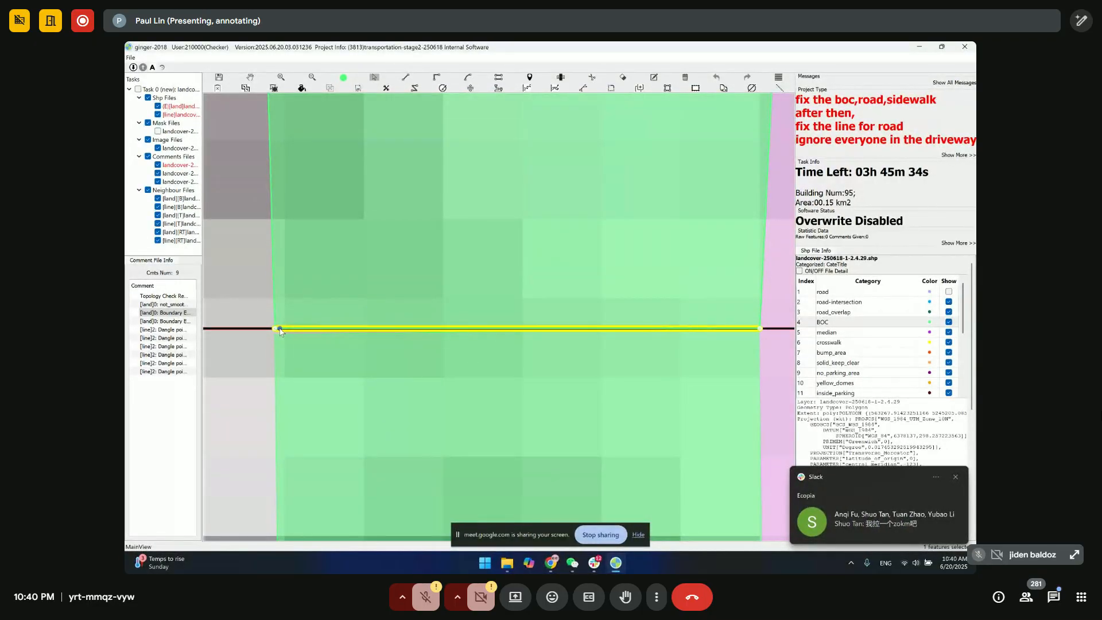
scroll(280, 329, up, 2)
drag(270, 329, 270, 341)
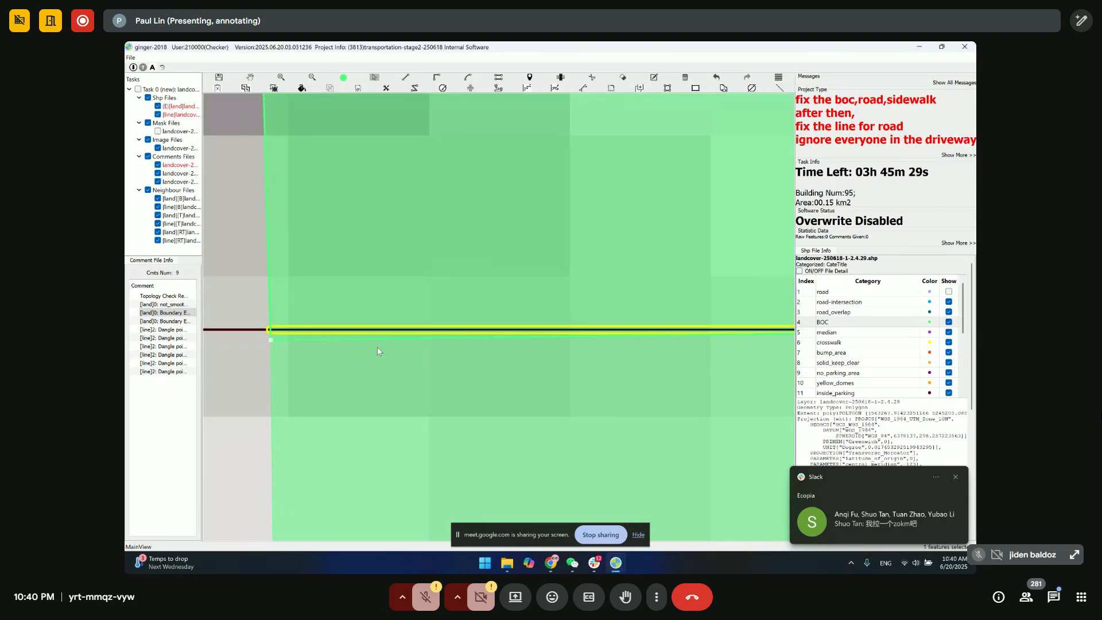
scroll(482, 356, down, 3)
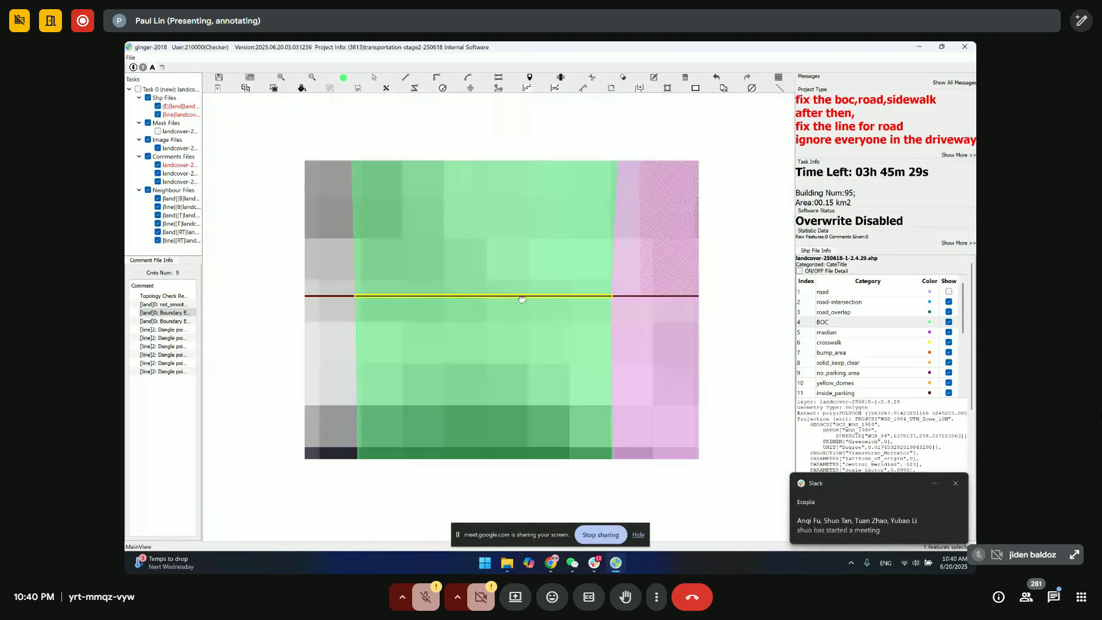
drag(522, 299, 507, 302)
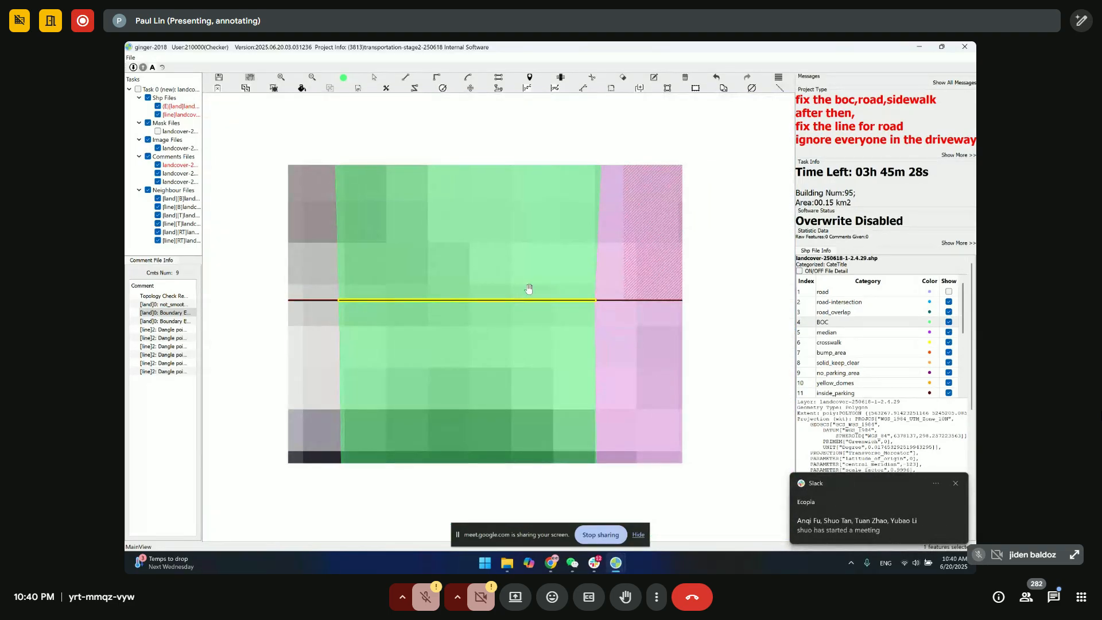
- Go to the second land boundary error and inspect the BOC polygon's eastern corner on the tile boundary
click(171, 322)
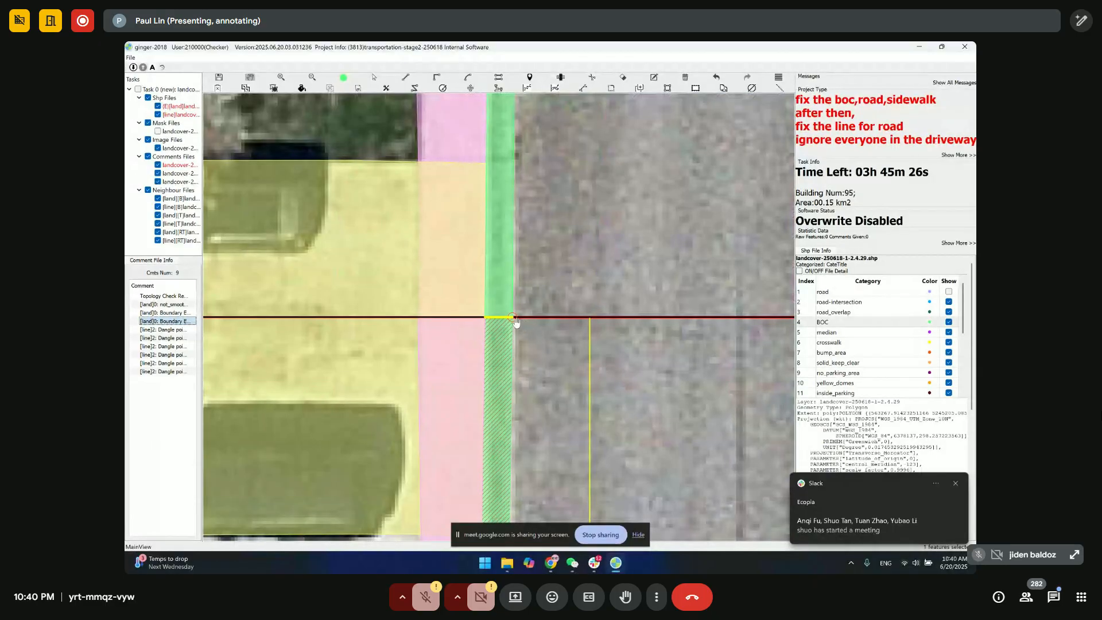
scroll(506, 315, up, 3)
scroll(505, 313, up, 4)
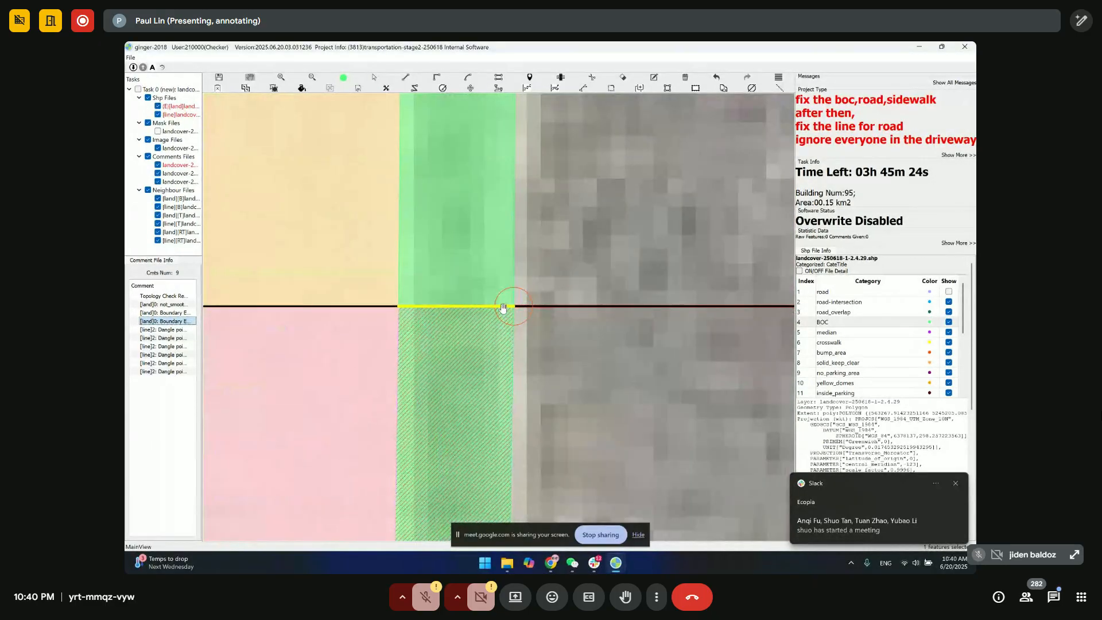
scroll(526, 305, up, 4)
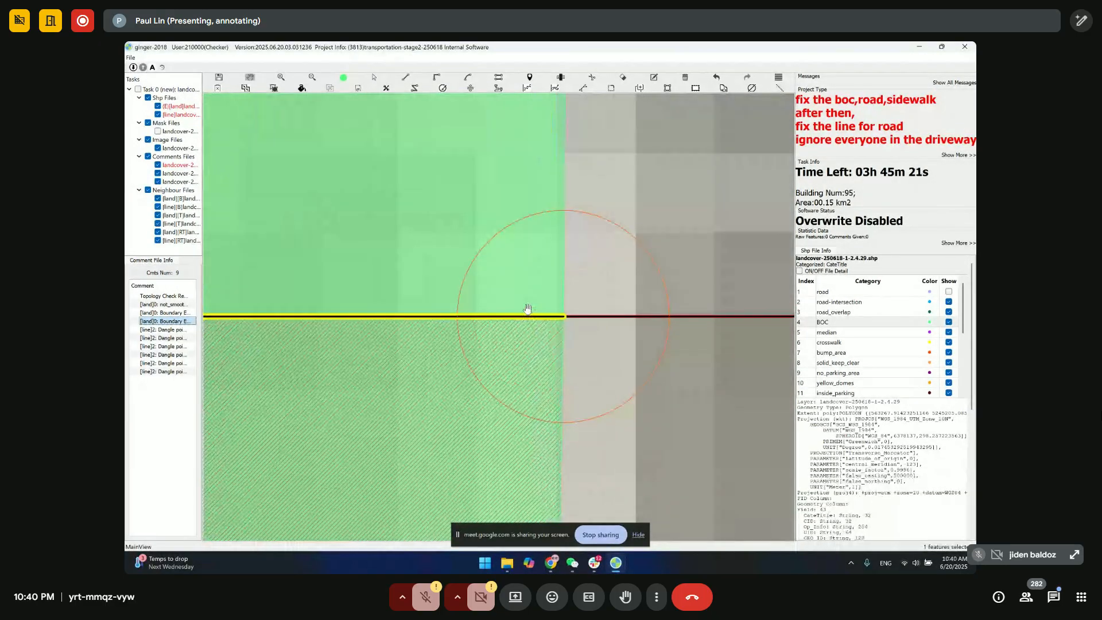
scroll(566, 311, up, 1)
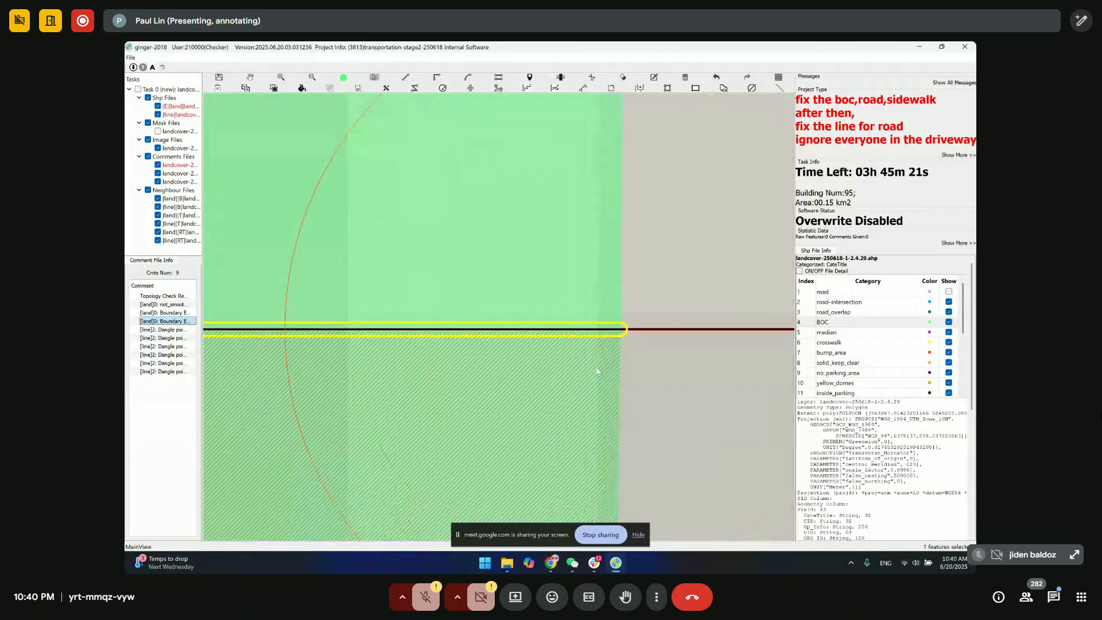
click(543, 278)
drag(536, 272, 649, 296)
click(571, 379)
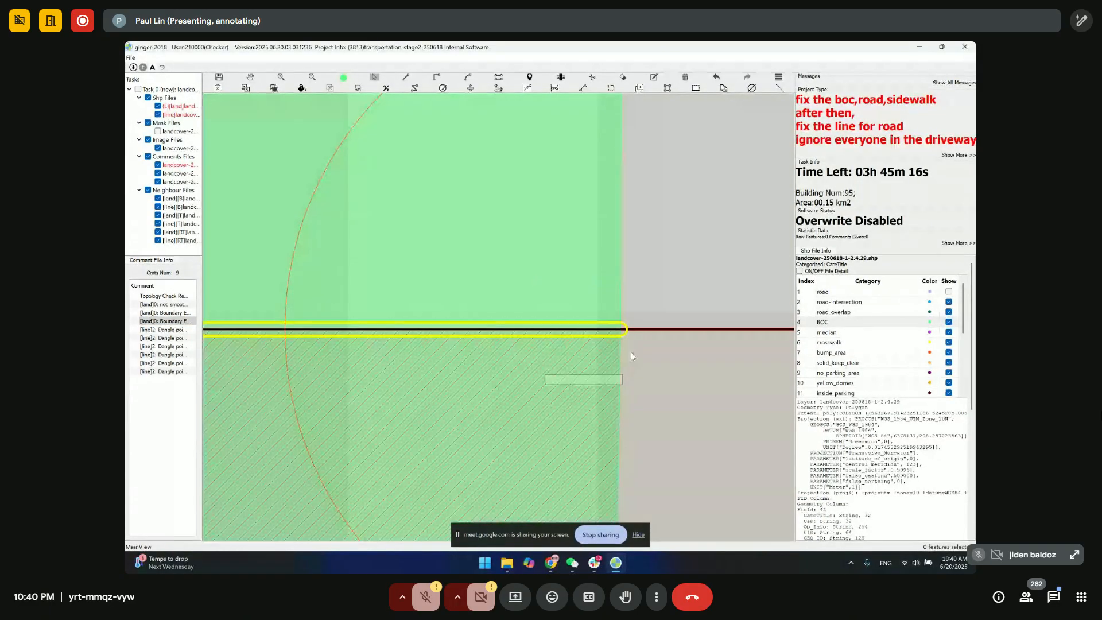
scroll(625, 340, up, 1)
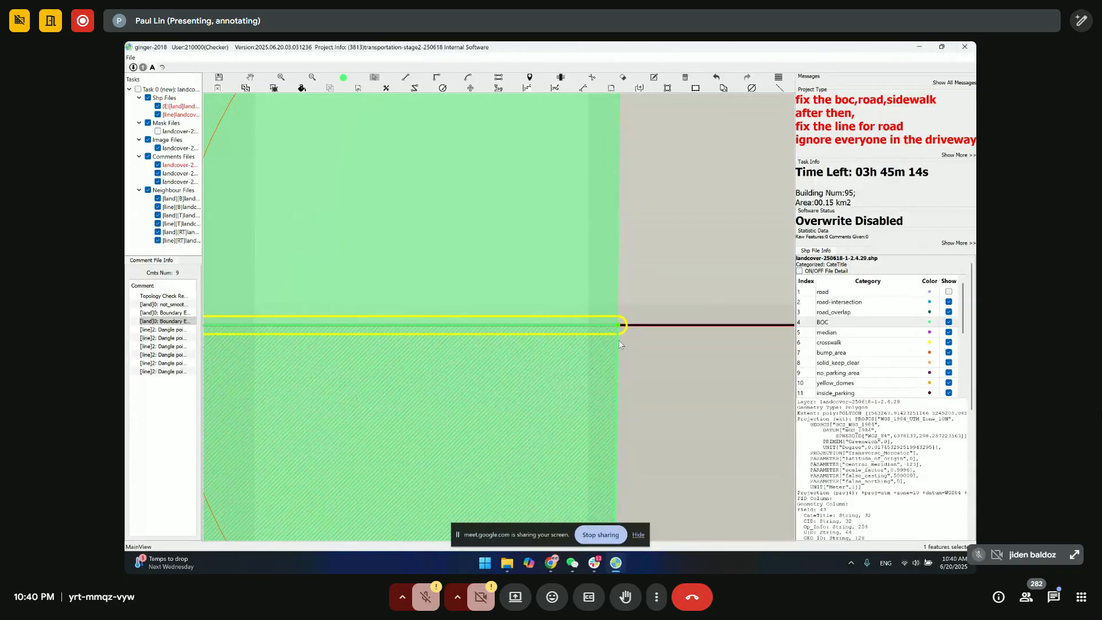
scroll(620, 344, up, 1)
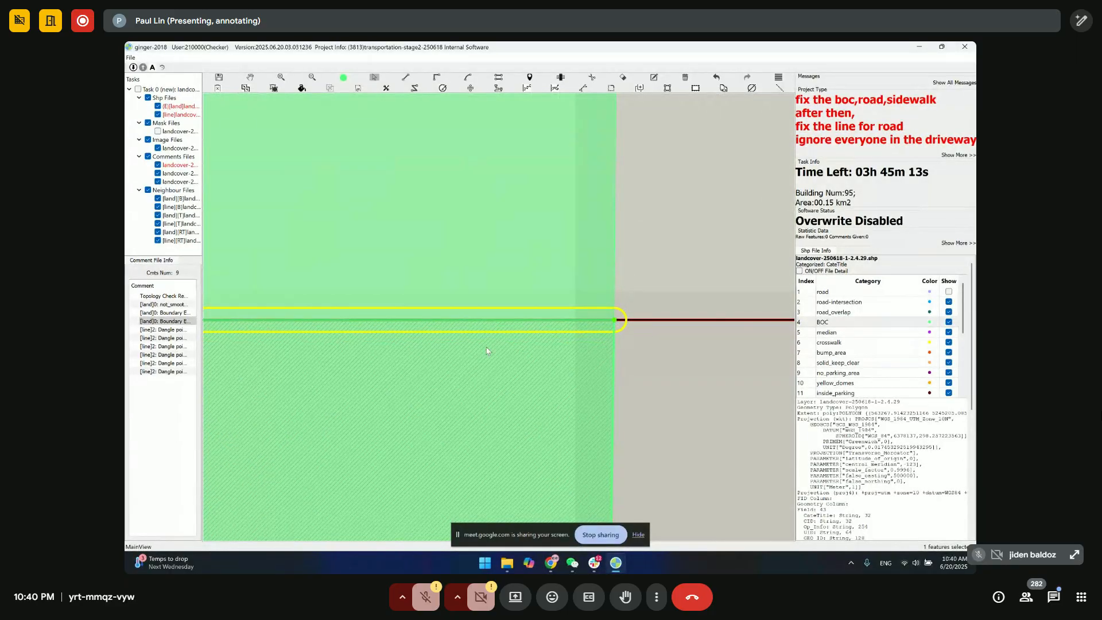
- Follow the same BOC edge west along the tile boundary and examine the corner where it meets the sidewalk
key(space)
drag(433, 349, 902, 315)
drag(560, 342, 971, 309)
drag(427, 319, 522, 323)
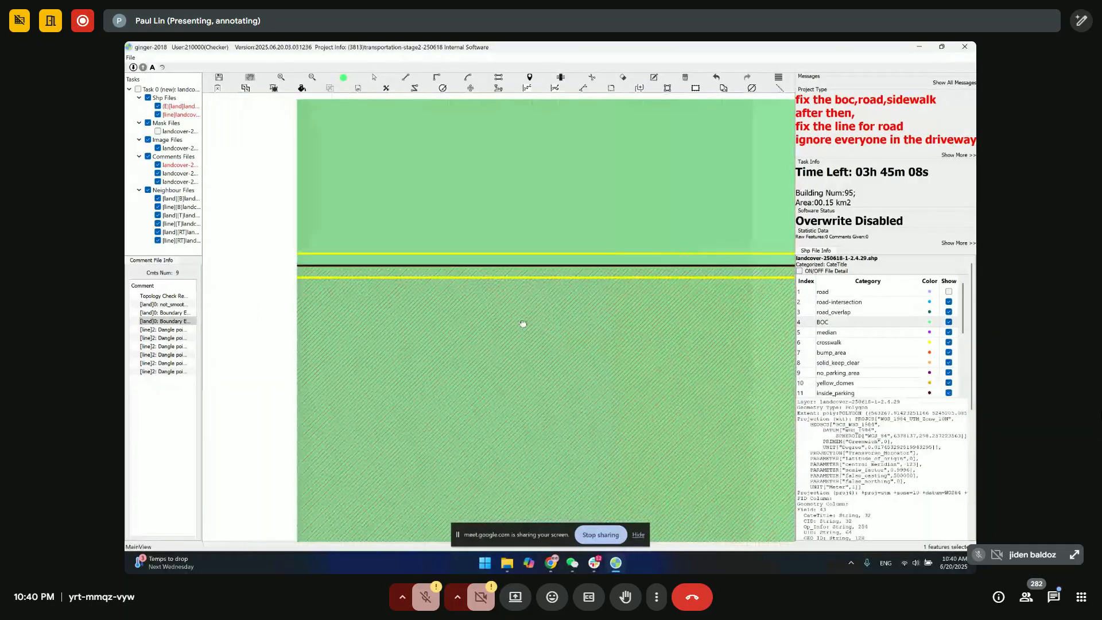
scroll(523, 322, down, 1)
scroll(524, 327, down, 2)
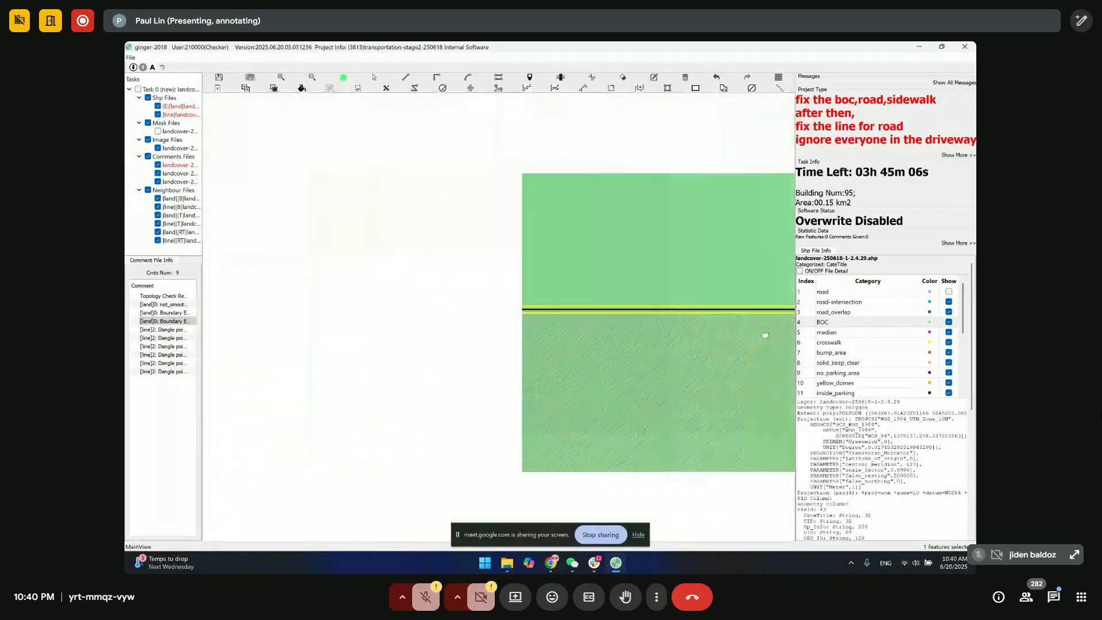
drag(431, 343, 660, 333)
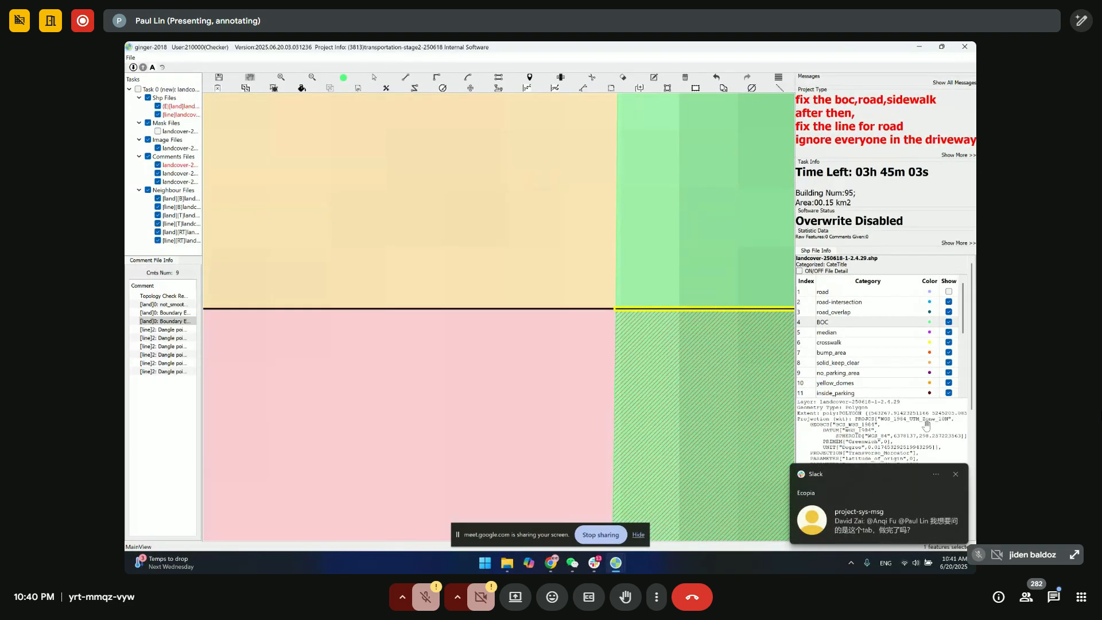
click(955, 474)
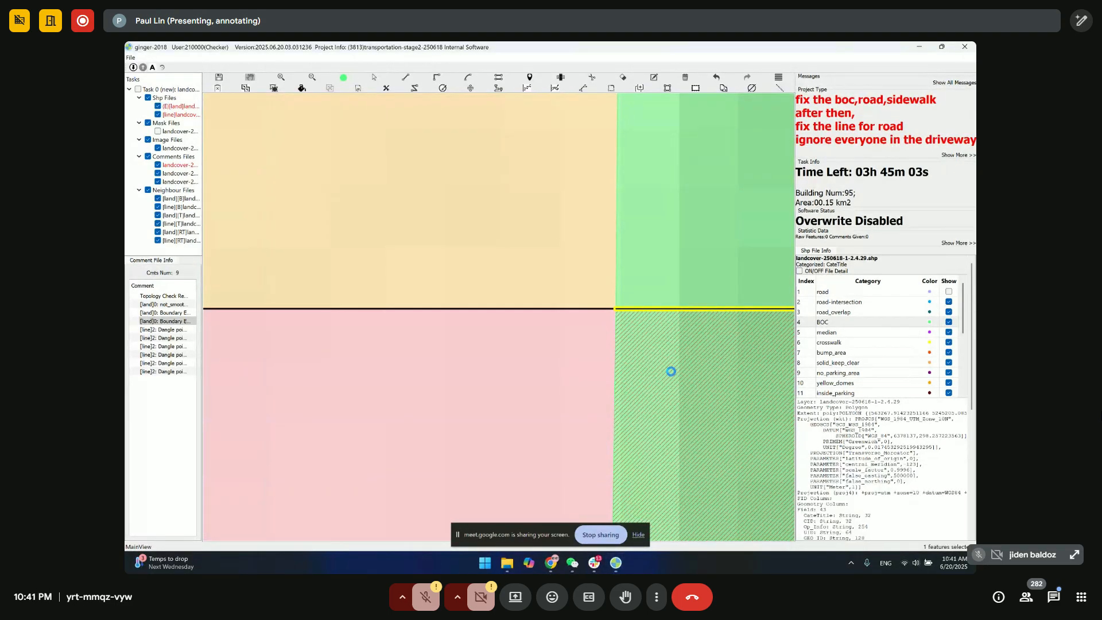
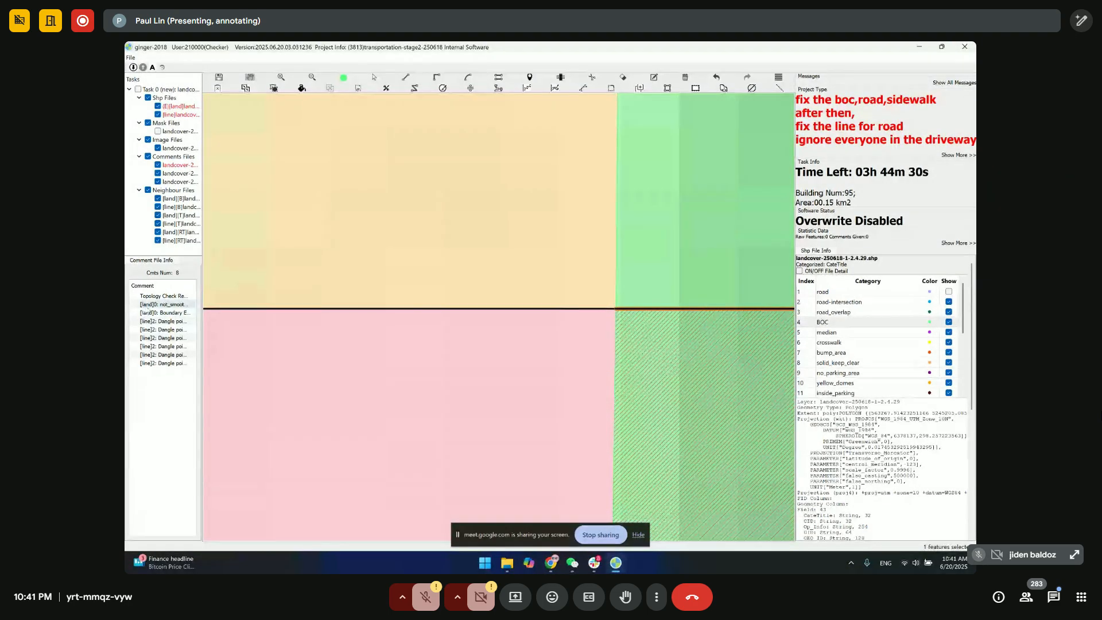
- Return to the land layer's not_smooth comment and examine the BOC polygons on both sides of the tile boundary
click(146, 306)
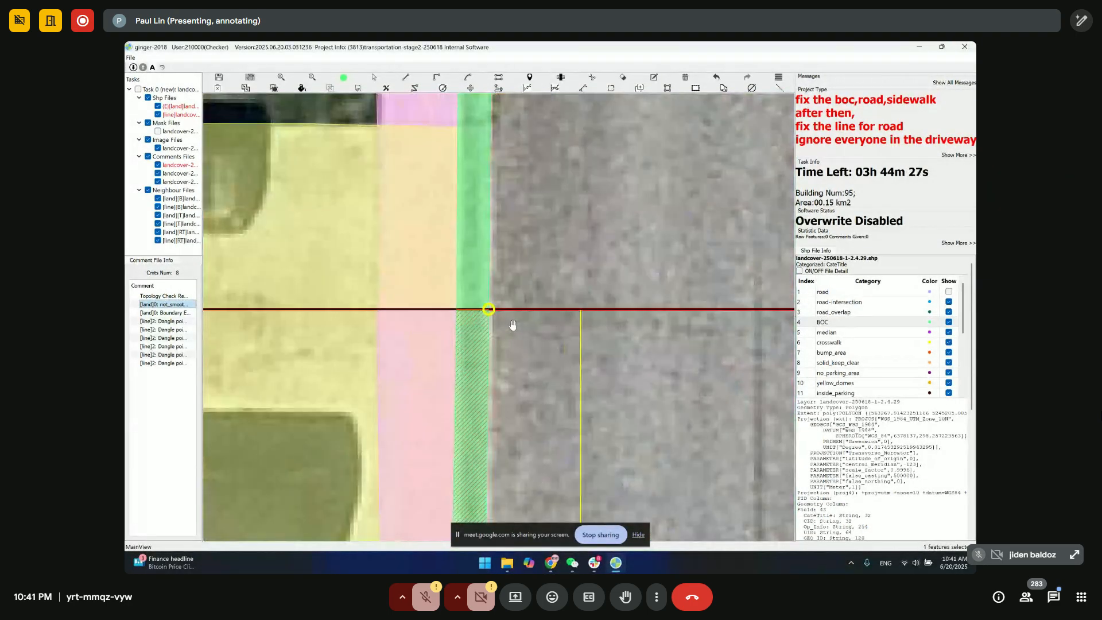
scroll(512, 325, up, 5)
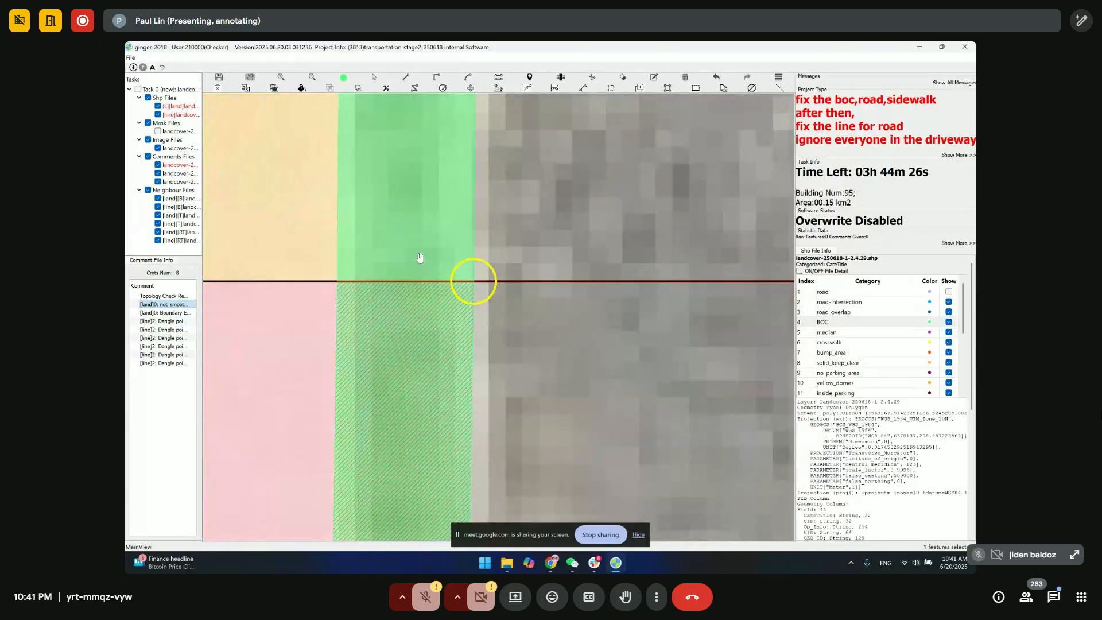
key(s)
click(433, 346)
key(Escape)
drag(439, 347, 437, 362)
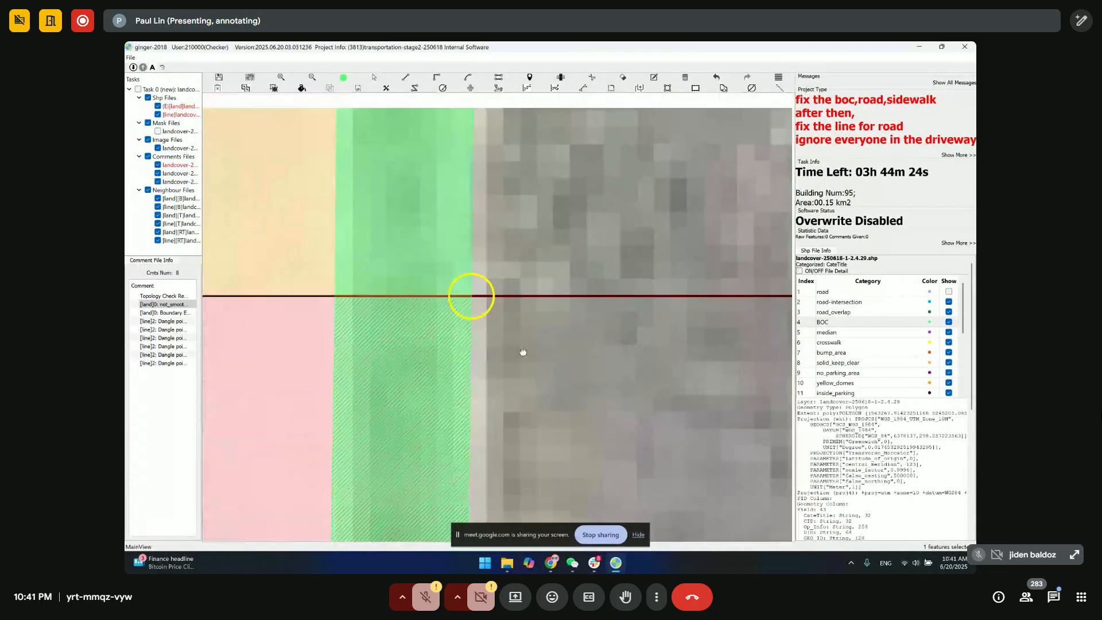
- Show the road category, hide the BOC category, and examine the road's western curb edge north of the tile boundary
click(949, 292)
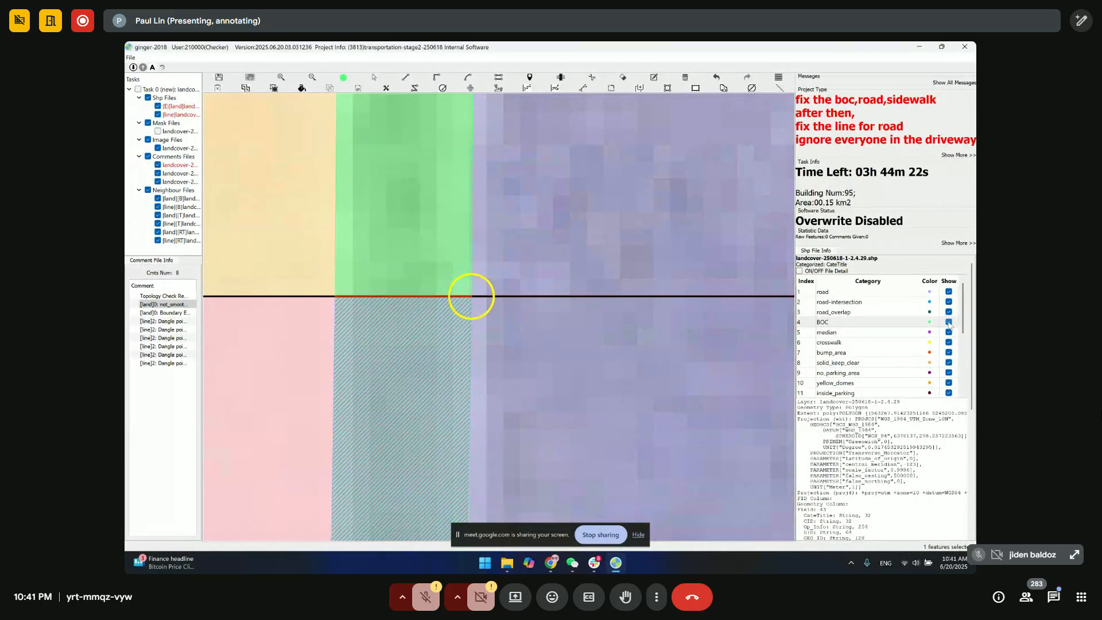
click(949, 323)
drag(423, 248, 421, 381)
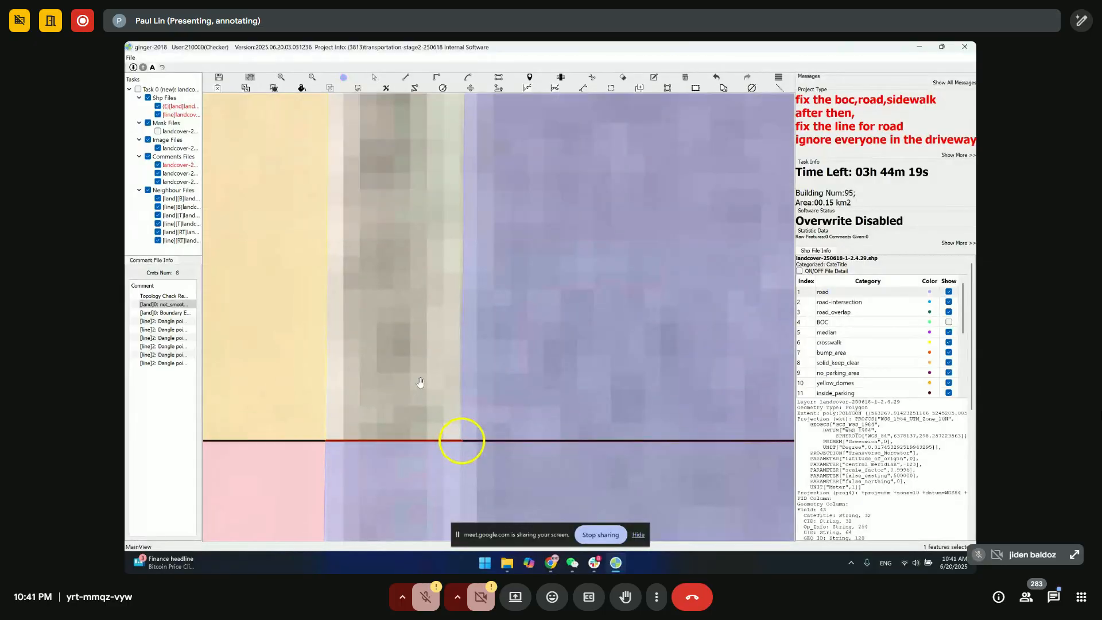
scroll(422, 379, down, 4)
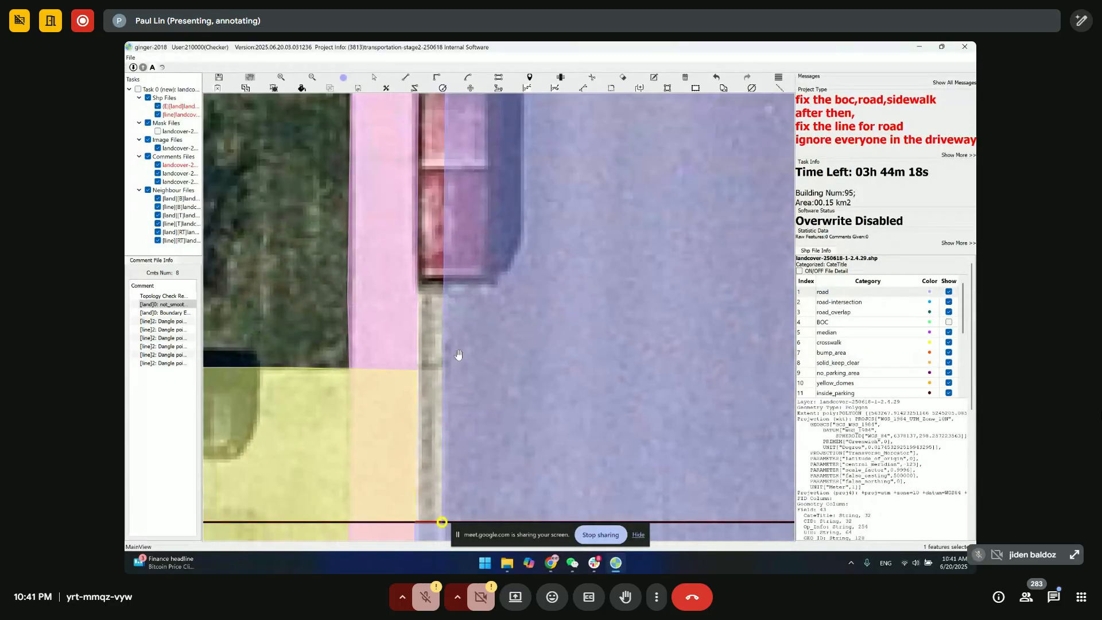
scroll(459, 355, down, 4)
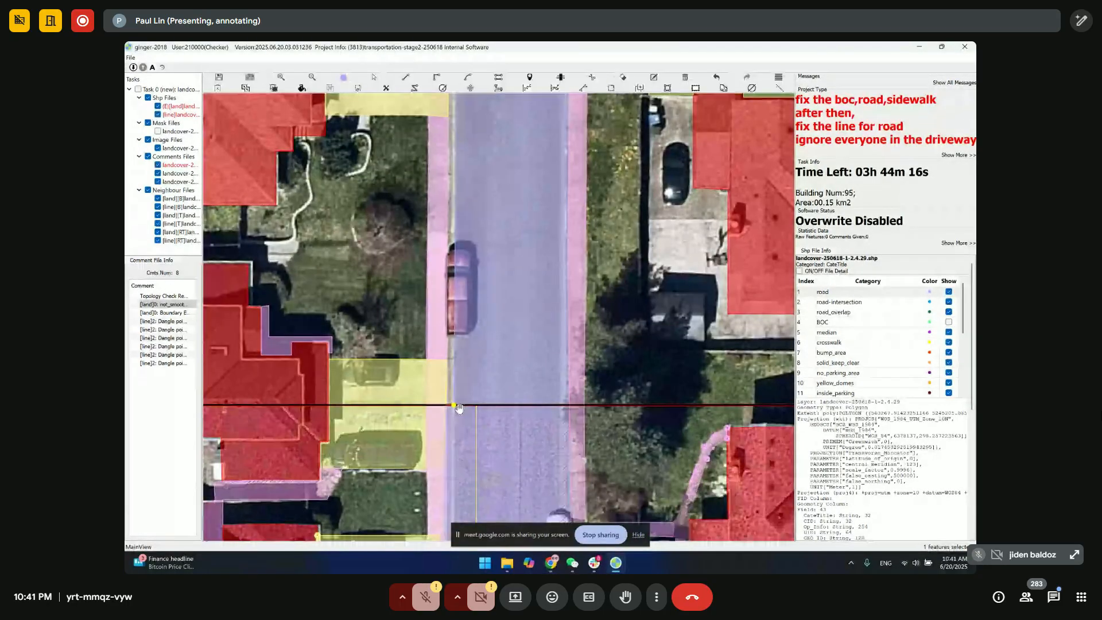
drag(511, 136, 475, 300)
scroll(475, 301, down, 3)
scroll(448, 413, up, 4)
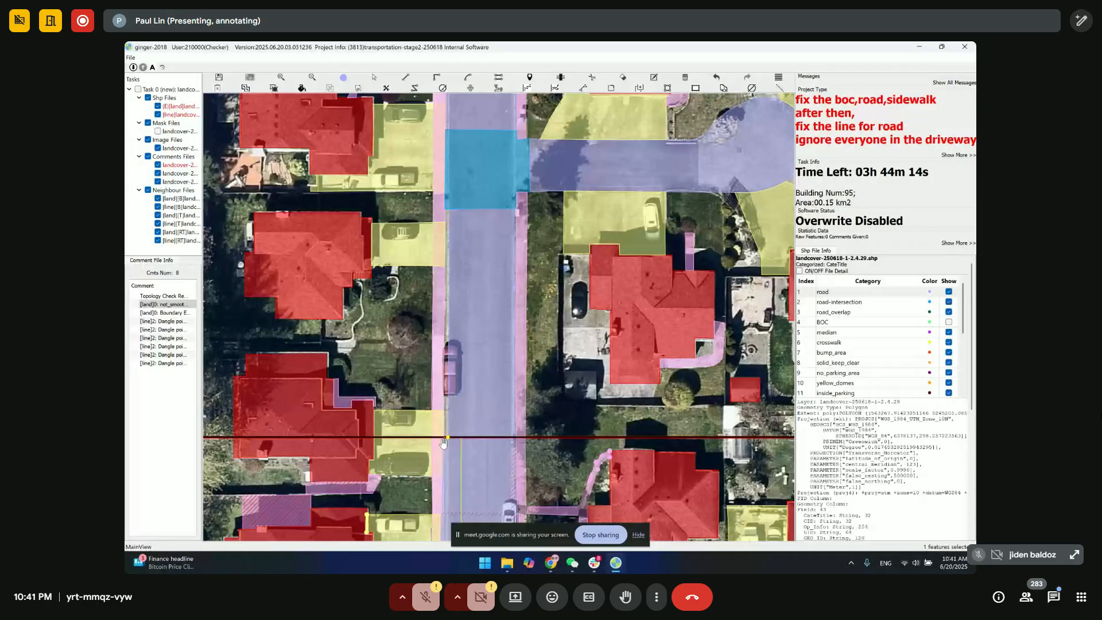
scroll(447, 413, up, 3)
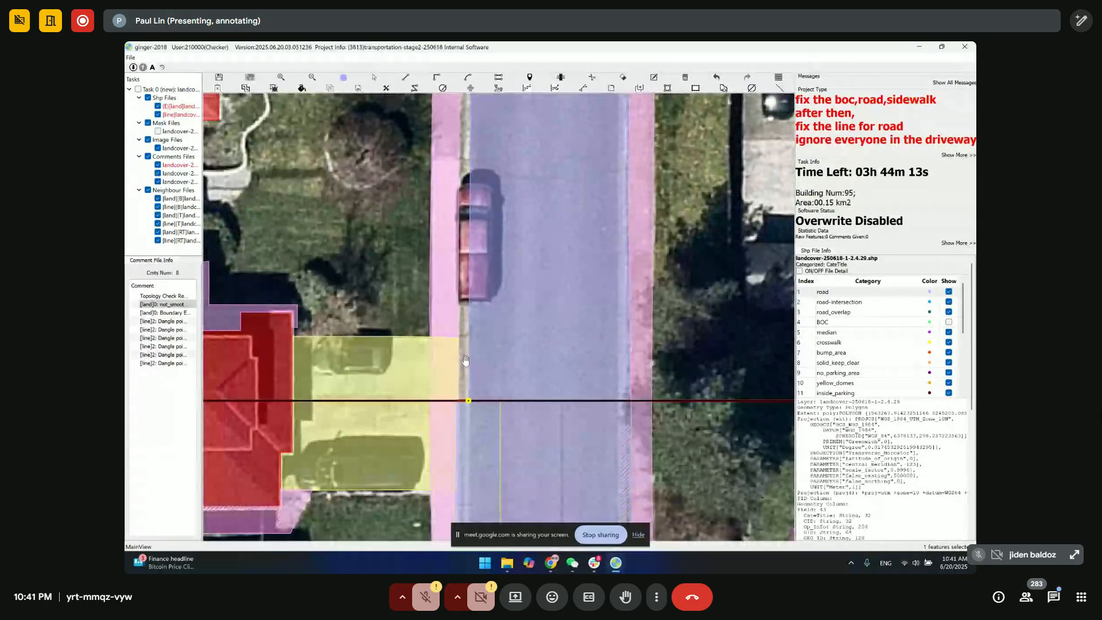
key(f)
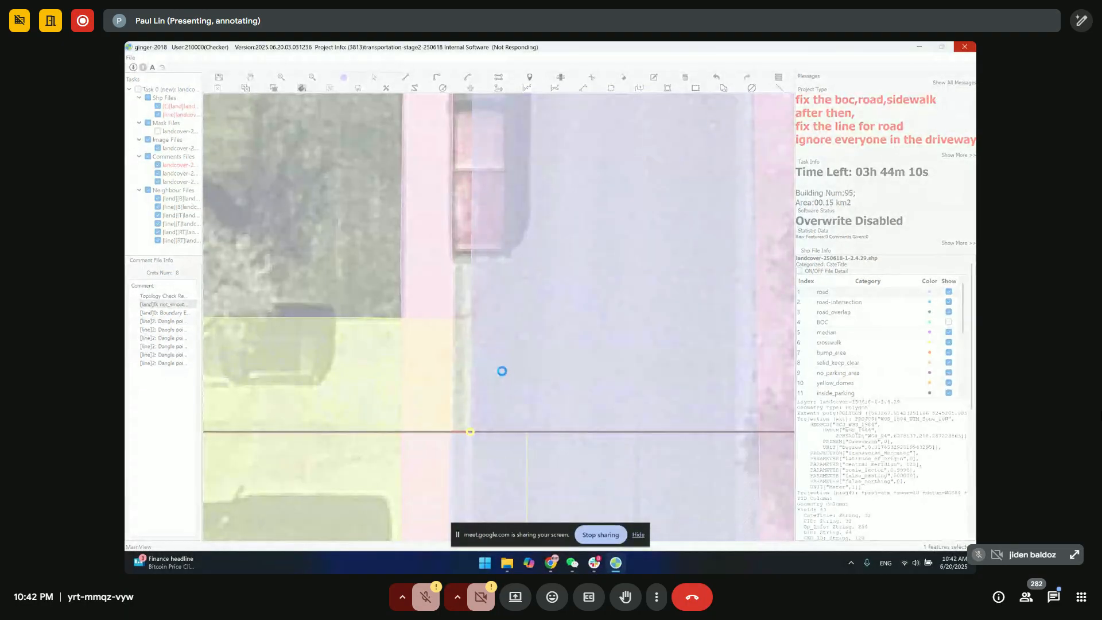
- Switch to the other landcover task window, acknowledge the unsynced context notice and let the neighbour task synchronize
mouse_move(624, 569)
click(562, 519)
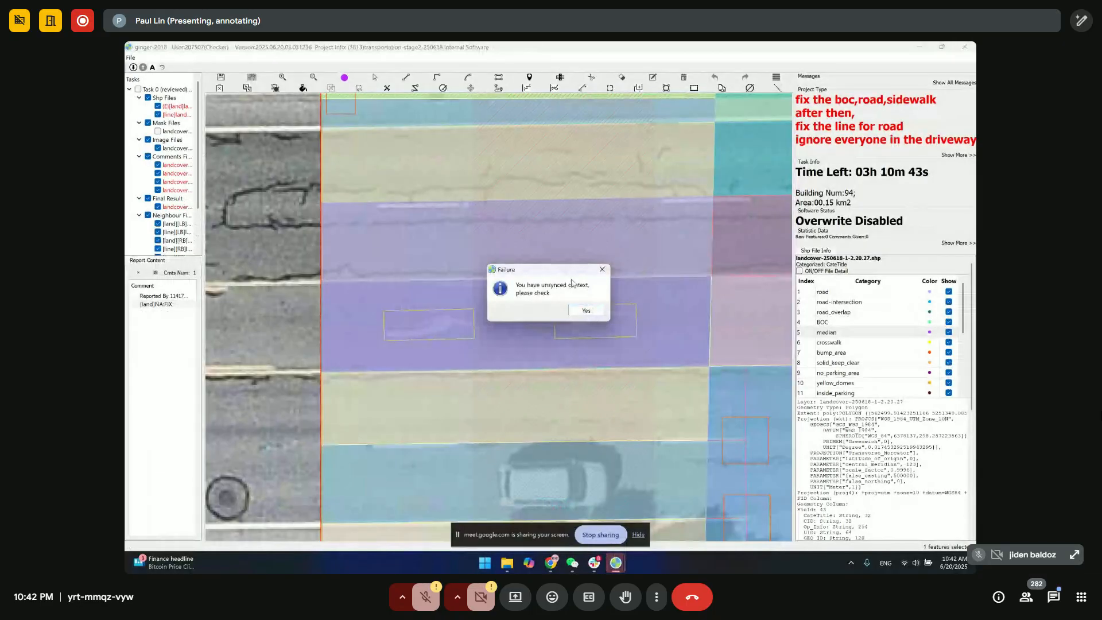
click(583, 310)
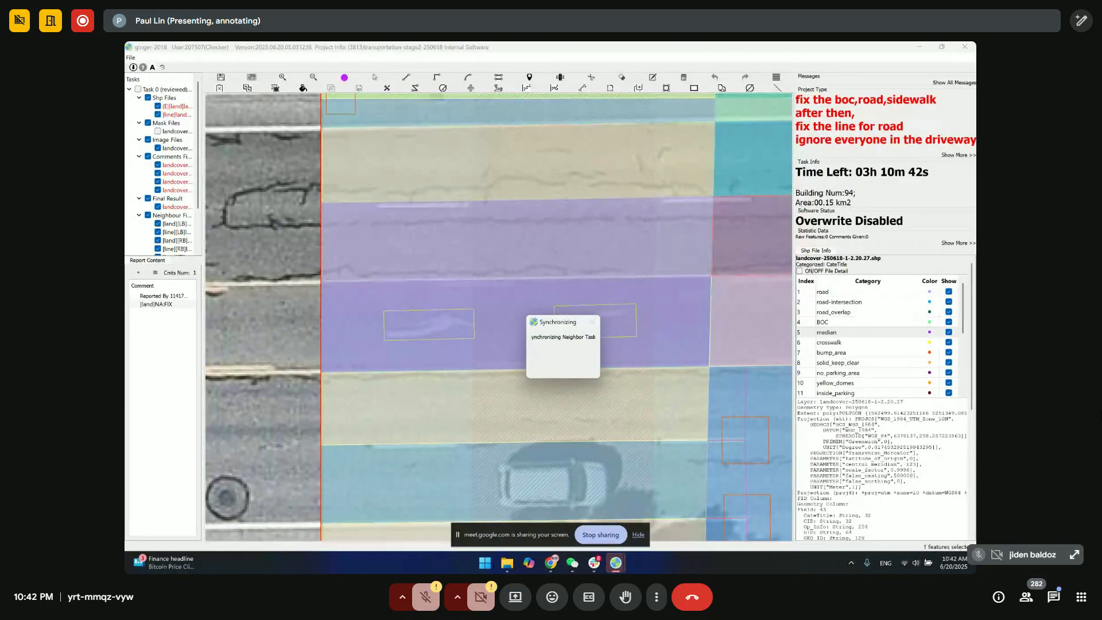
mouse_move(615, 564)
click(643, 514)
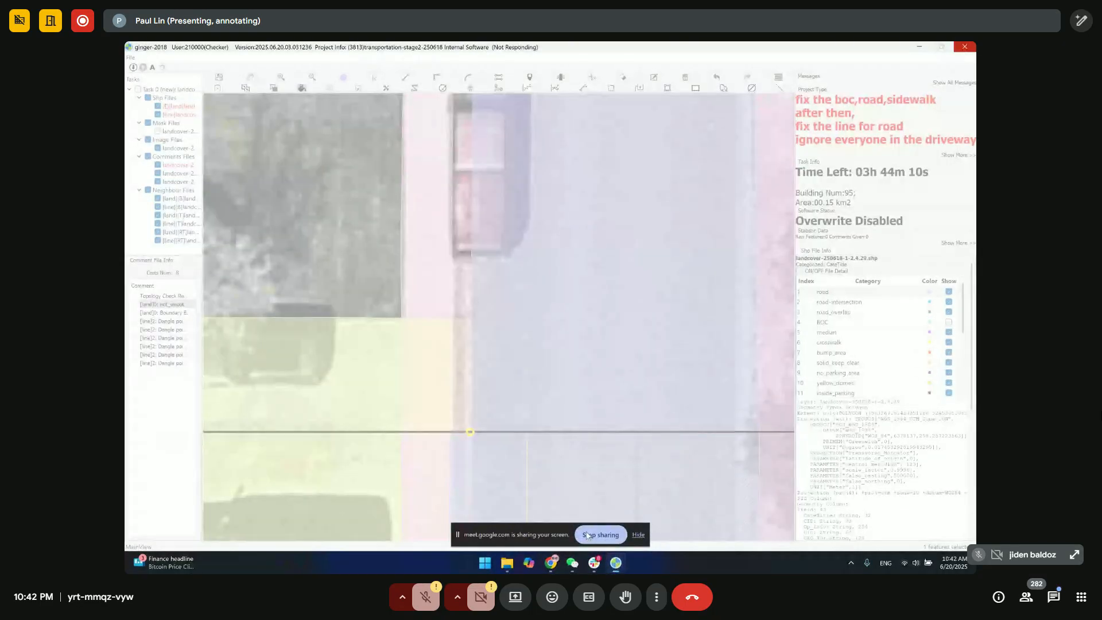
mouse_move(613, 563)
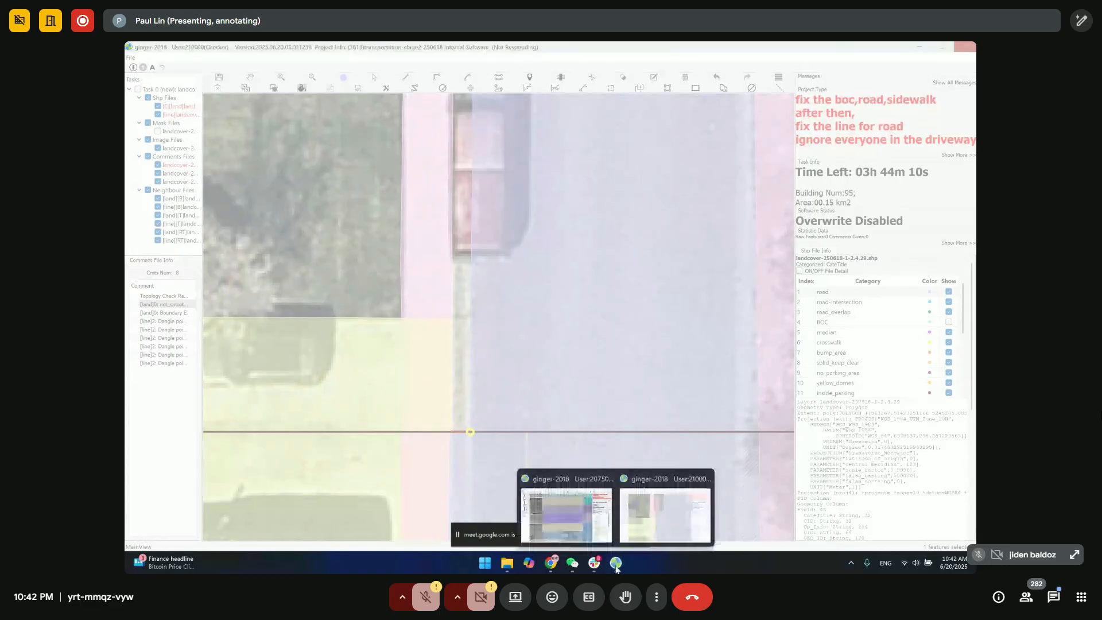
click(559, 506)
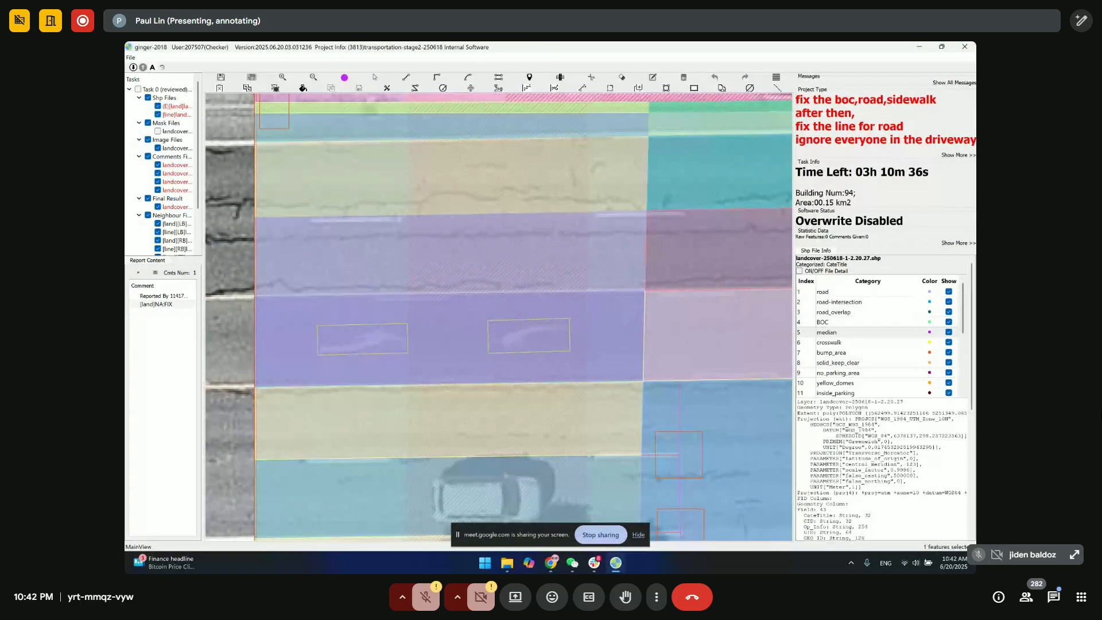
mouse_move(615, 564)
click(643, 514)
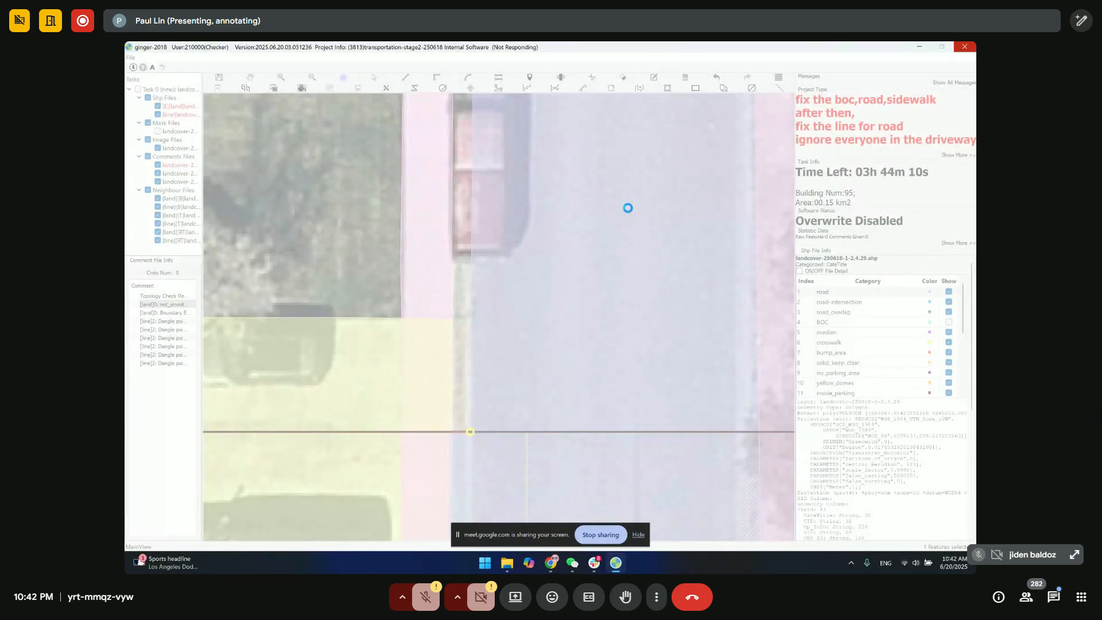
mouse_move(617, 566)
click(576, 520)
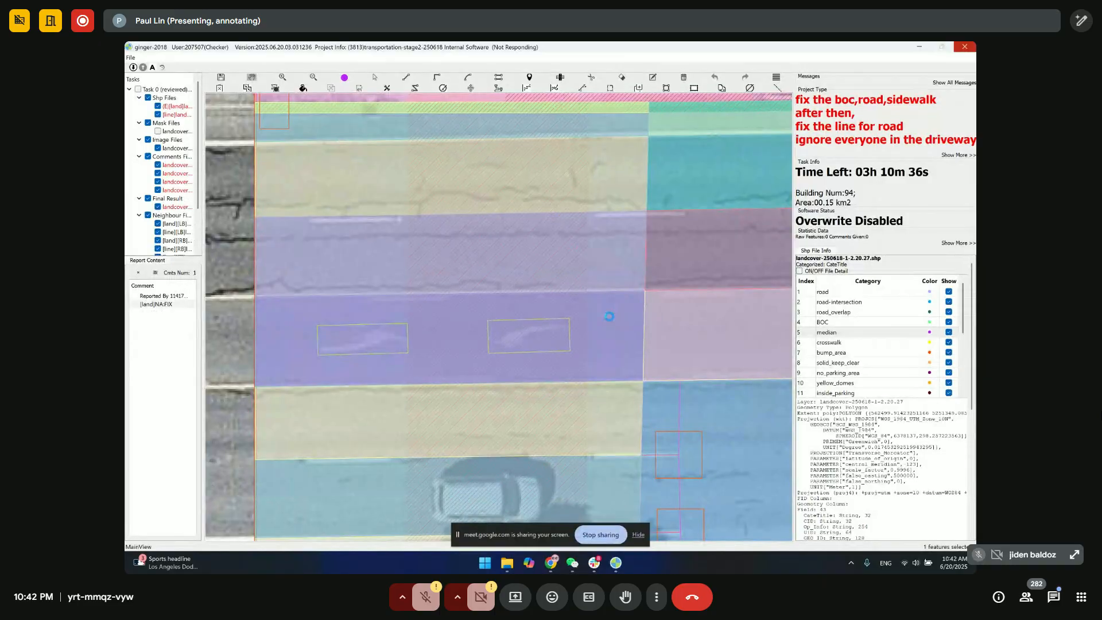
click(654, 496)
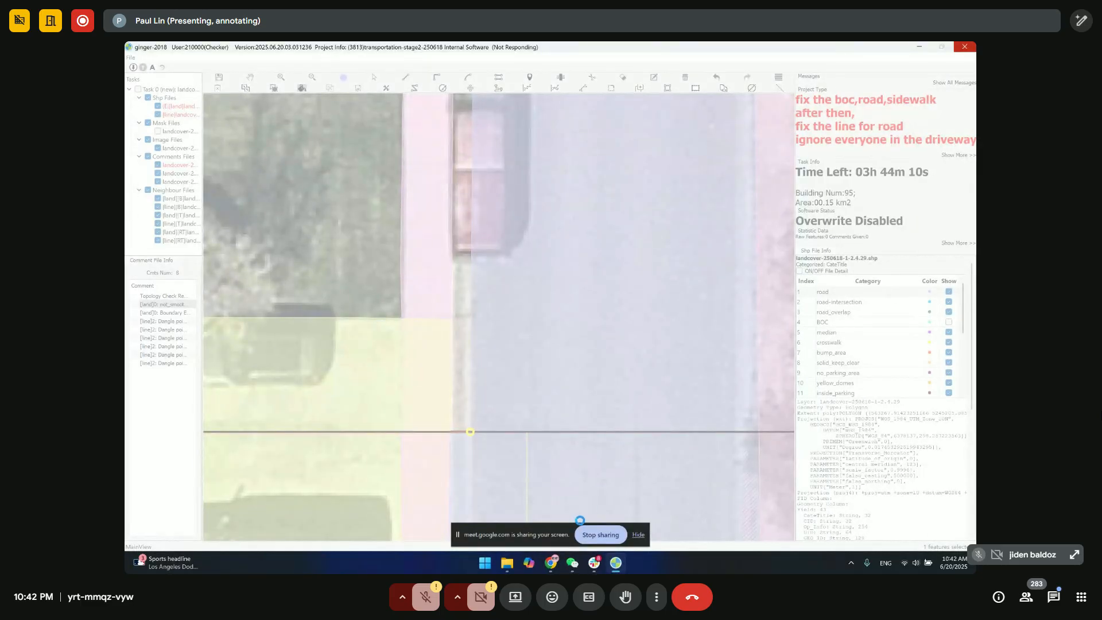
- Switch to the browser's Task Monitor, refresh the statistics and display project 3813 - transportation-stage2-250618
mouse_move(550, 561)
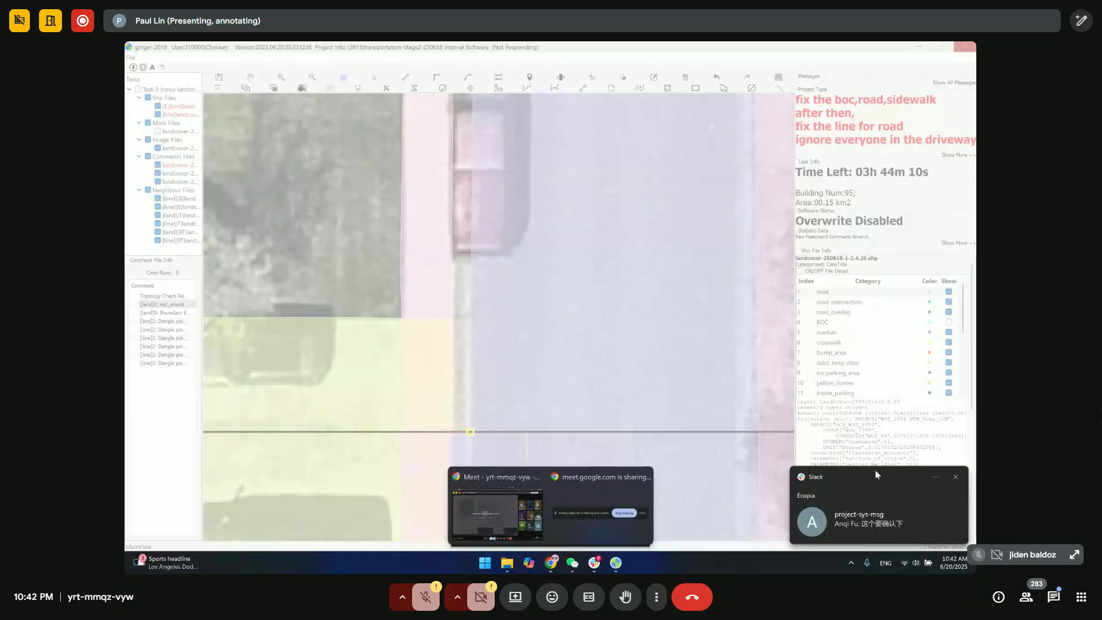
click(956, 476)
mouse_move(550, 562)
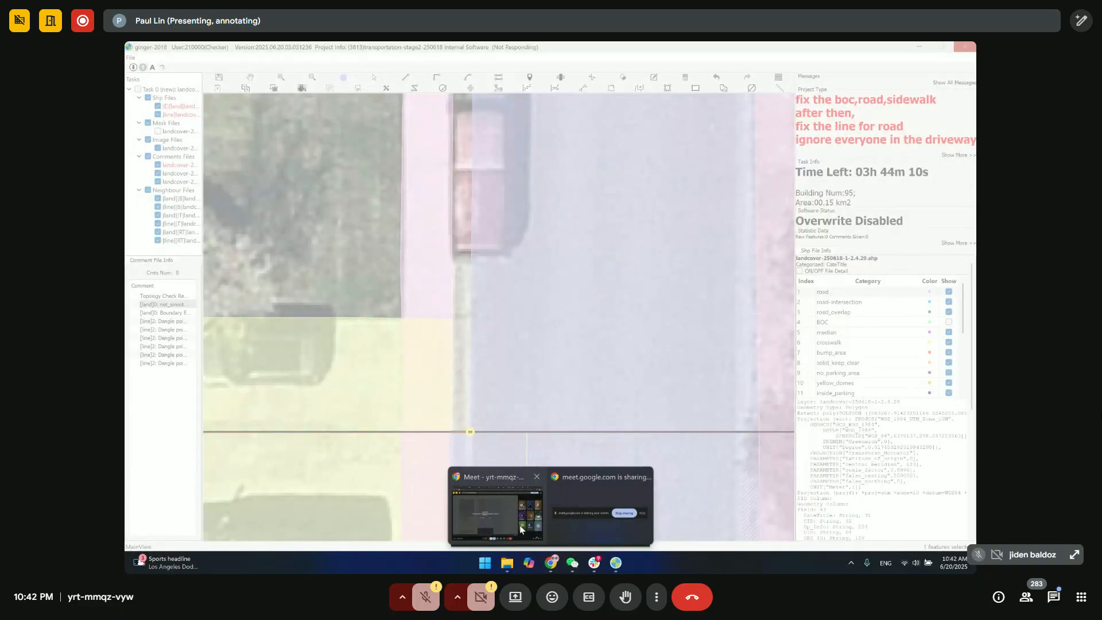
click(498, 514)
click(159, 49)
click(201, 220)
click(821, 192)
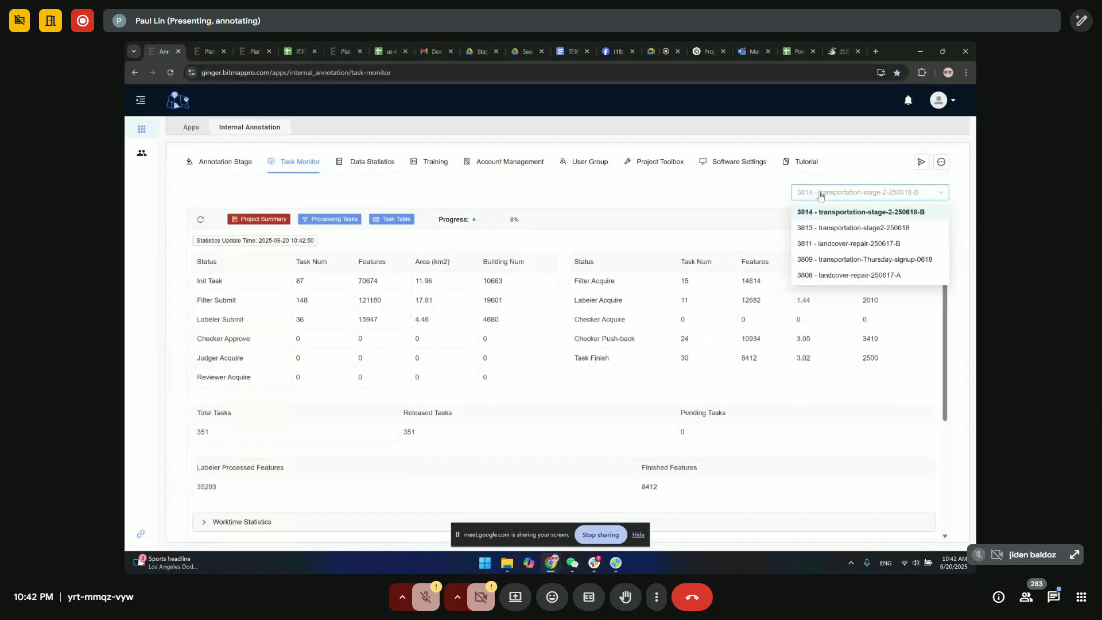
click(822, 228)
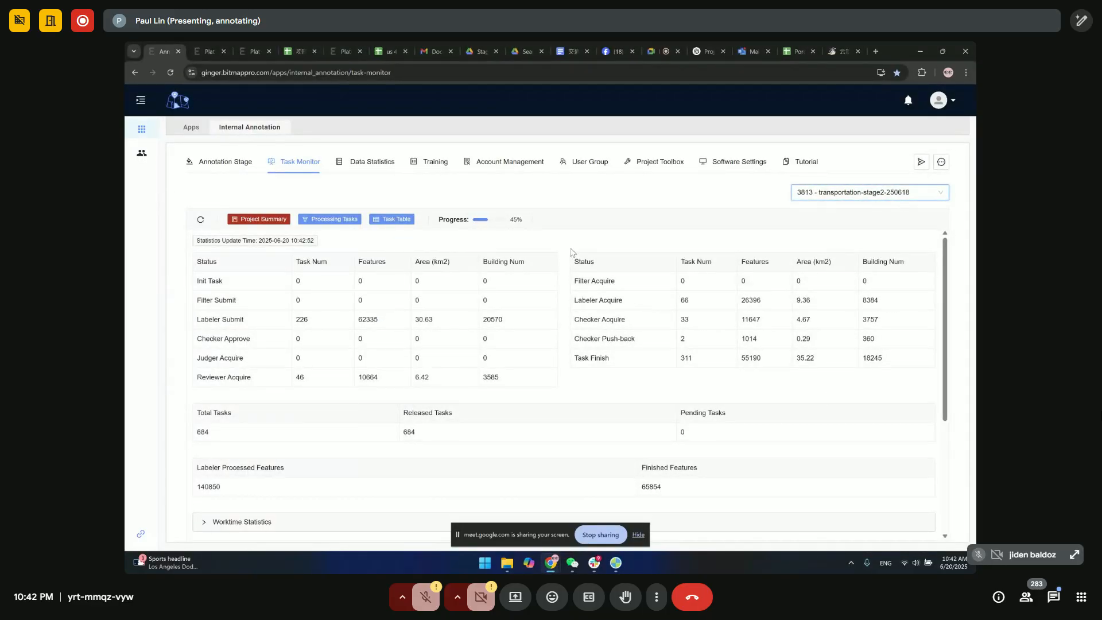
- Confirm submitting the task in the landcover-250618-1-2.20.27 window and return to the landcover-250618-1-2.4.29 window
mouse_move(616, 563)
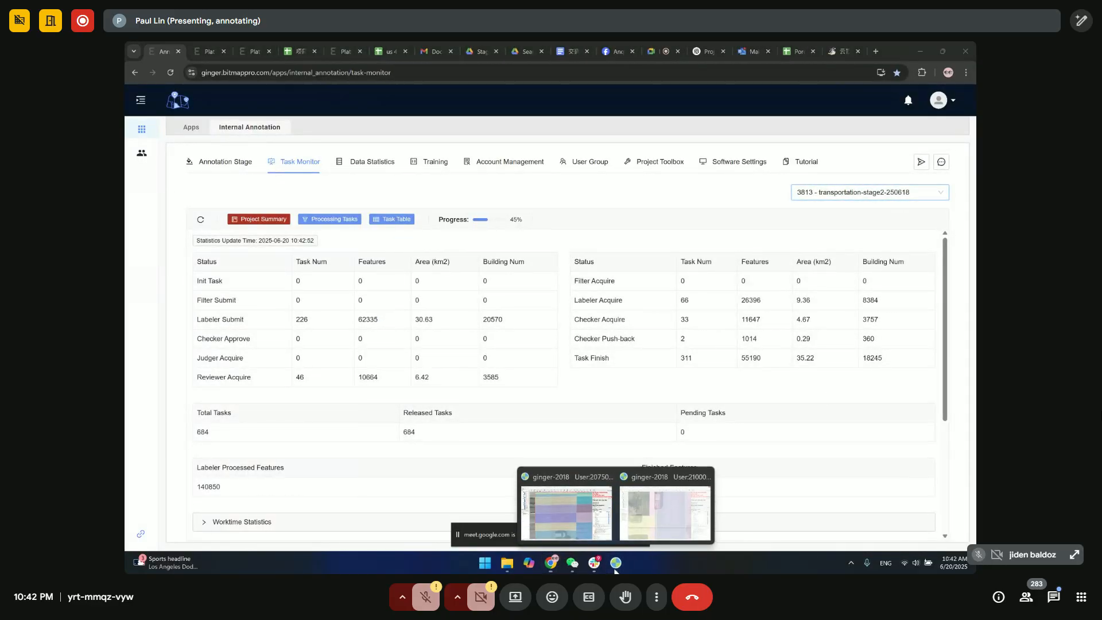
click(592, 532)
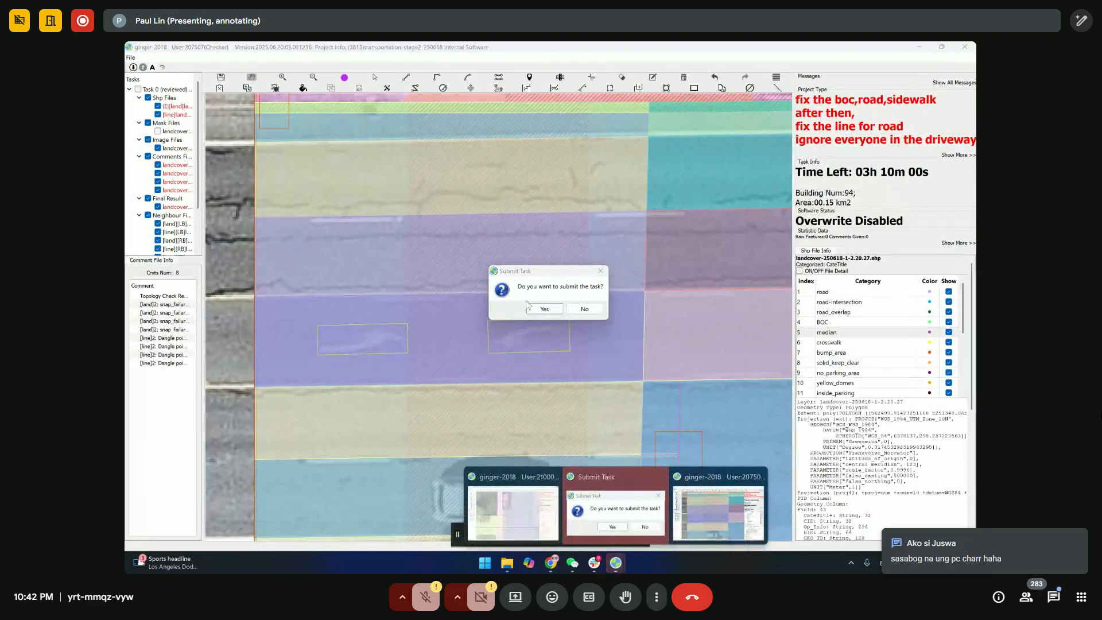
click(534, 309)
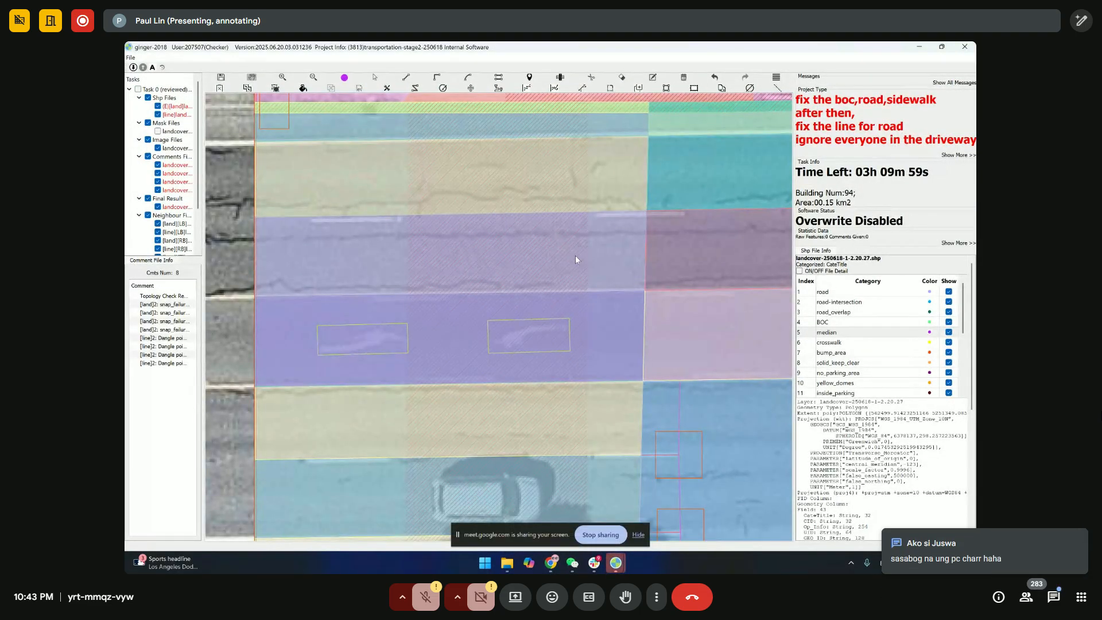
mouse_move(616, 562)
click(636, 515)
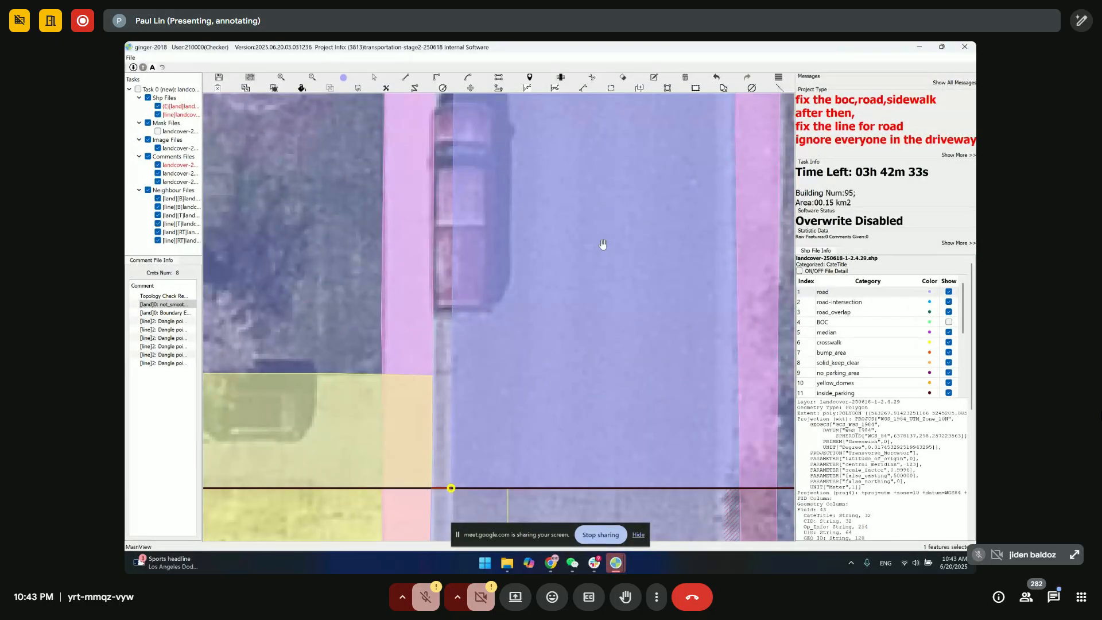
- Trace a curb strip along the road's western edge from the tile boundary north to the corner of the road intersection
key(Escape)
click(342, 311)
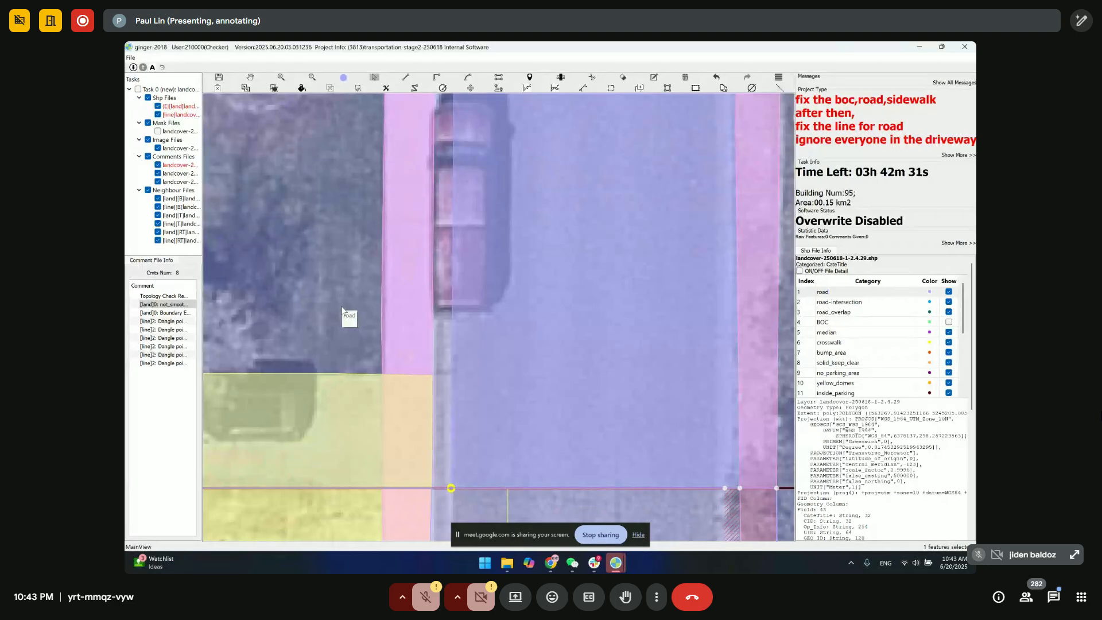
key(Escape)
drag(462, 434, 467, 371)
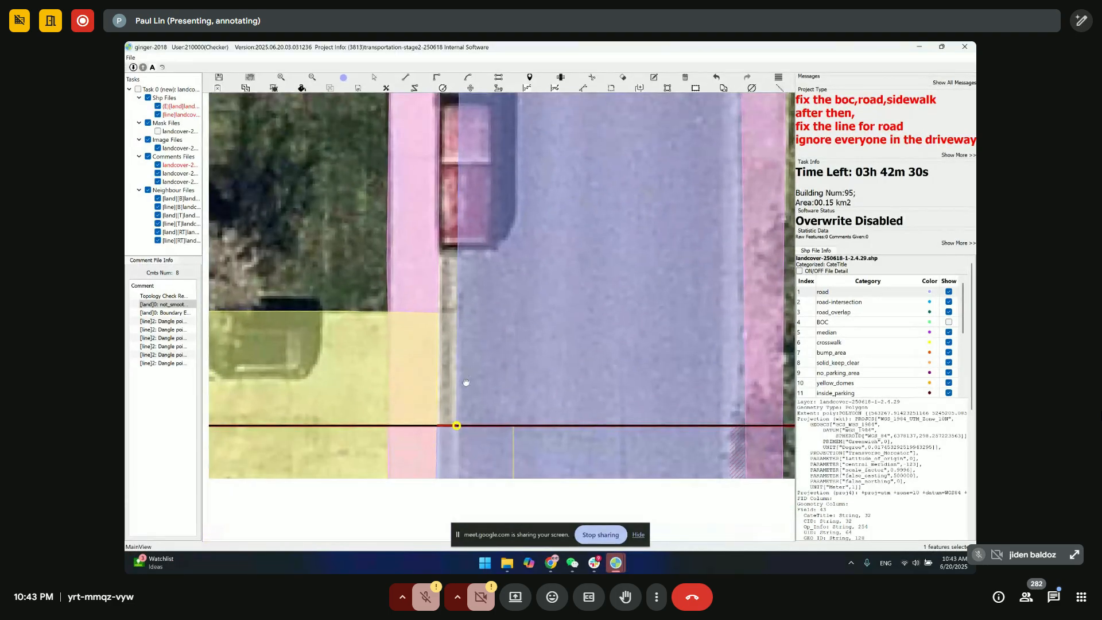
key(l)
click(438, 426)
click(457, 426)
click(458, 346)
drag(480, 311, 484, 420)
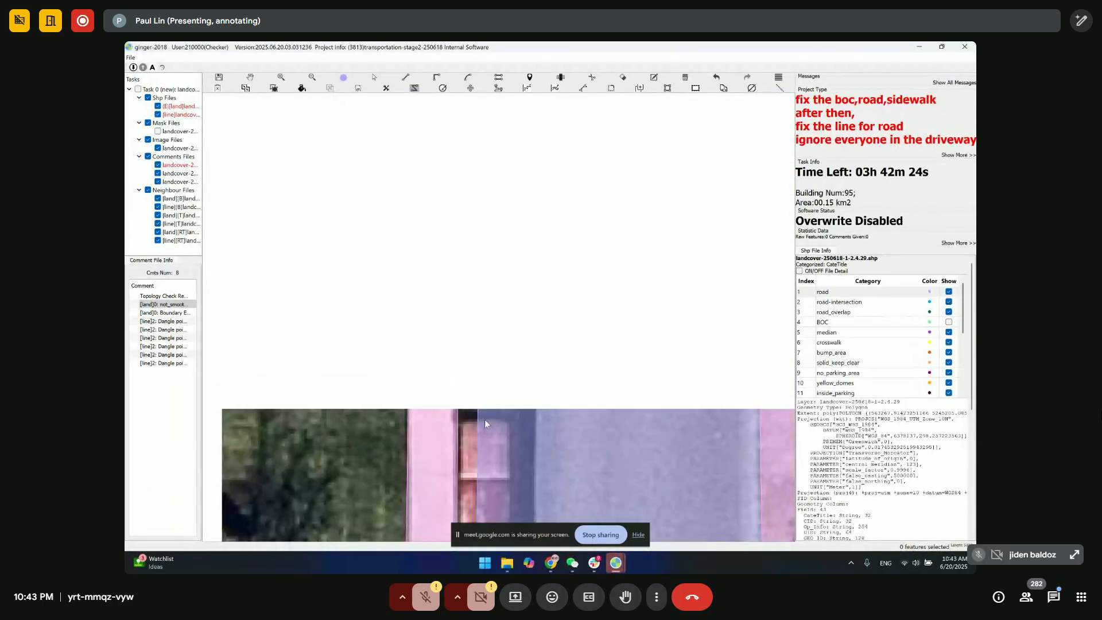
scroll(485, 420, down, 1)
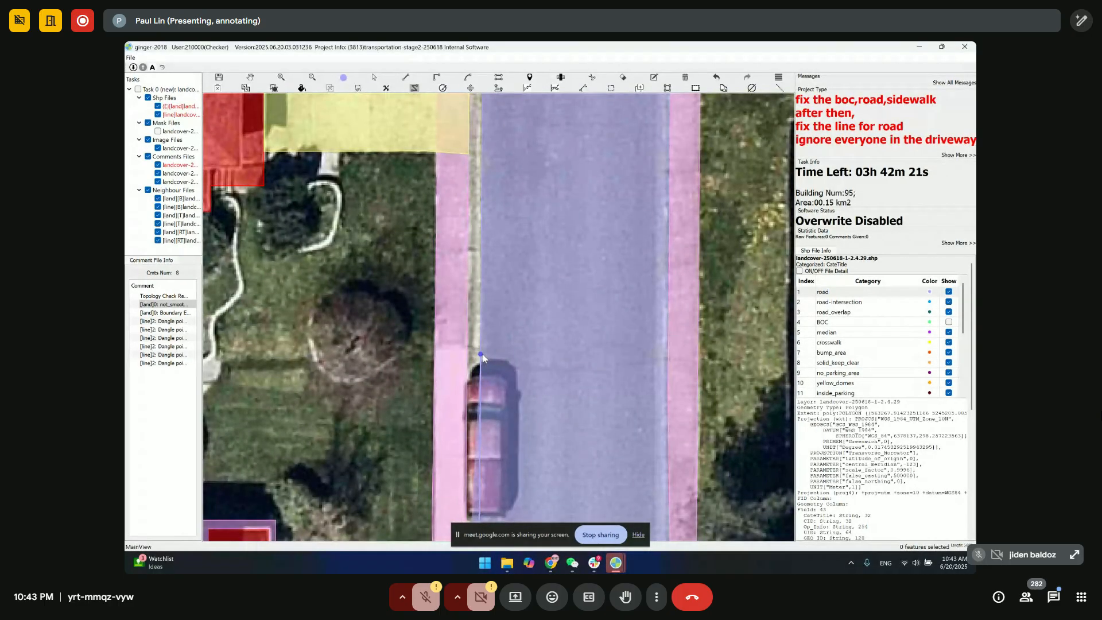
drag(463, 147, 535, 525)
drag(556, 279, 541, 257)
click(526, 350)
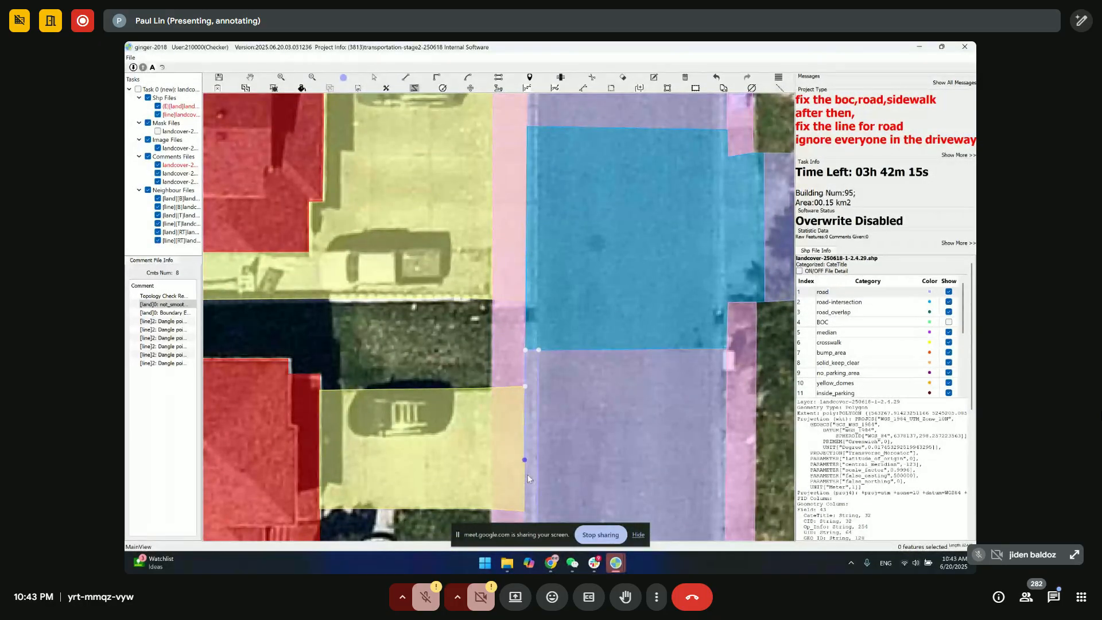
- Complete the traced curb strip back south to the tile boundary and show the BOC category again
drag(524, 501, 483, 123)
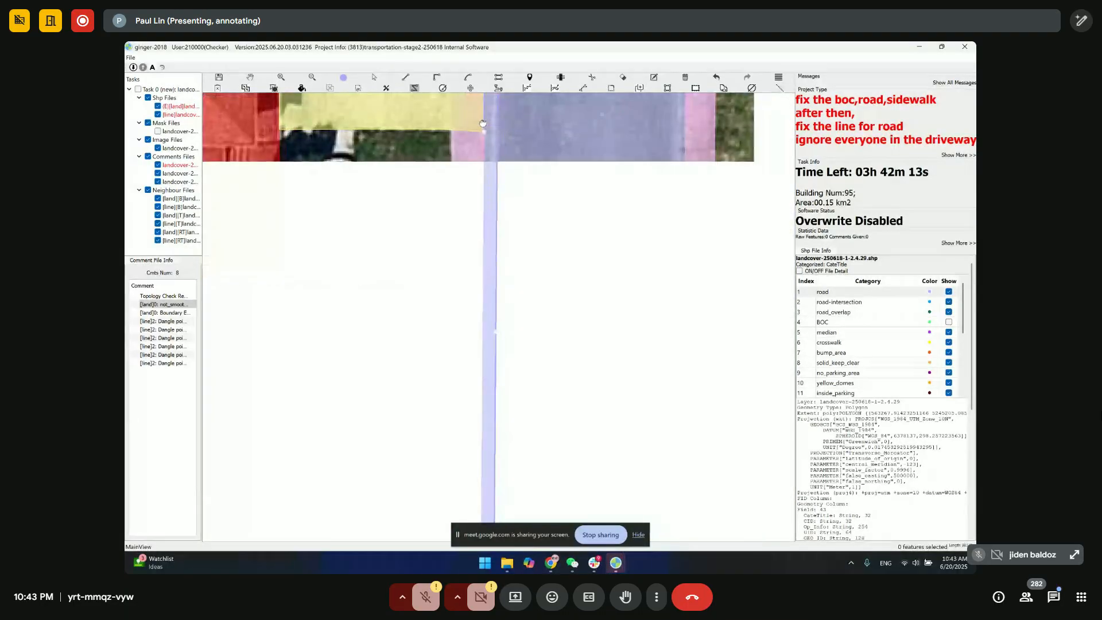
drag(476, 317, 479, 93)
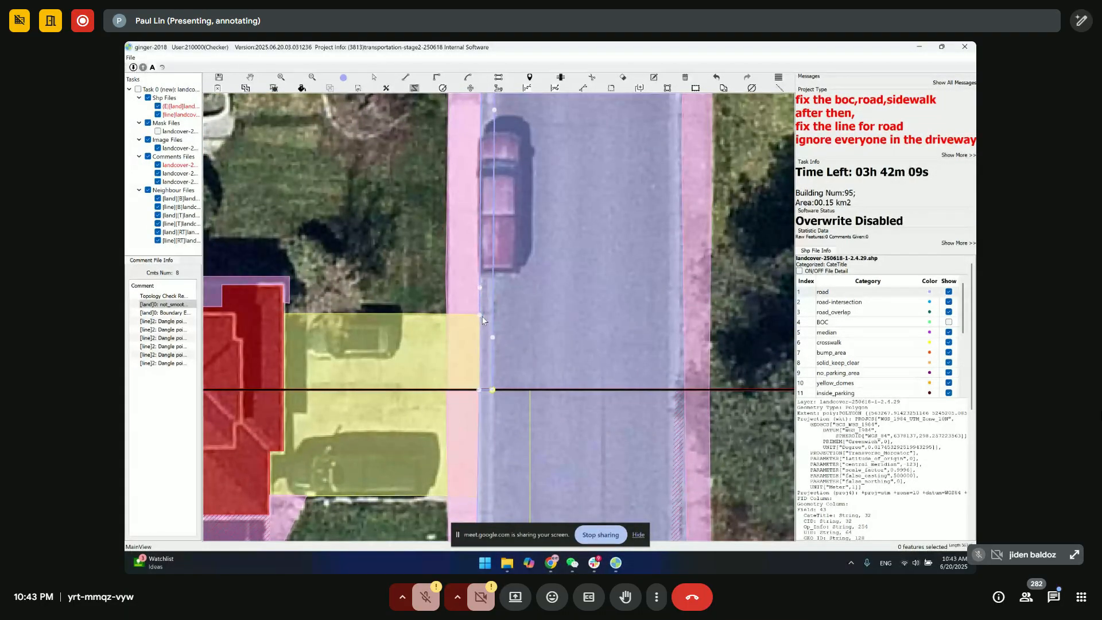
scroll(486, 333, up, 1)
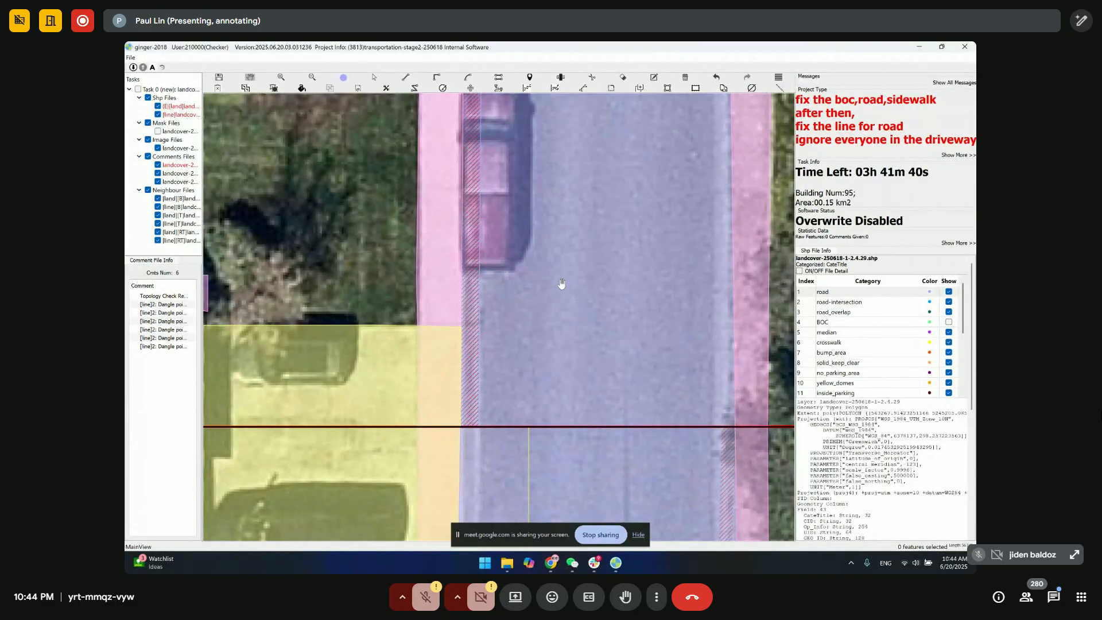
scroll(562, 284, down, 3)
click(948, 323)
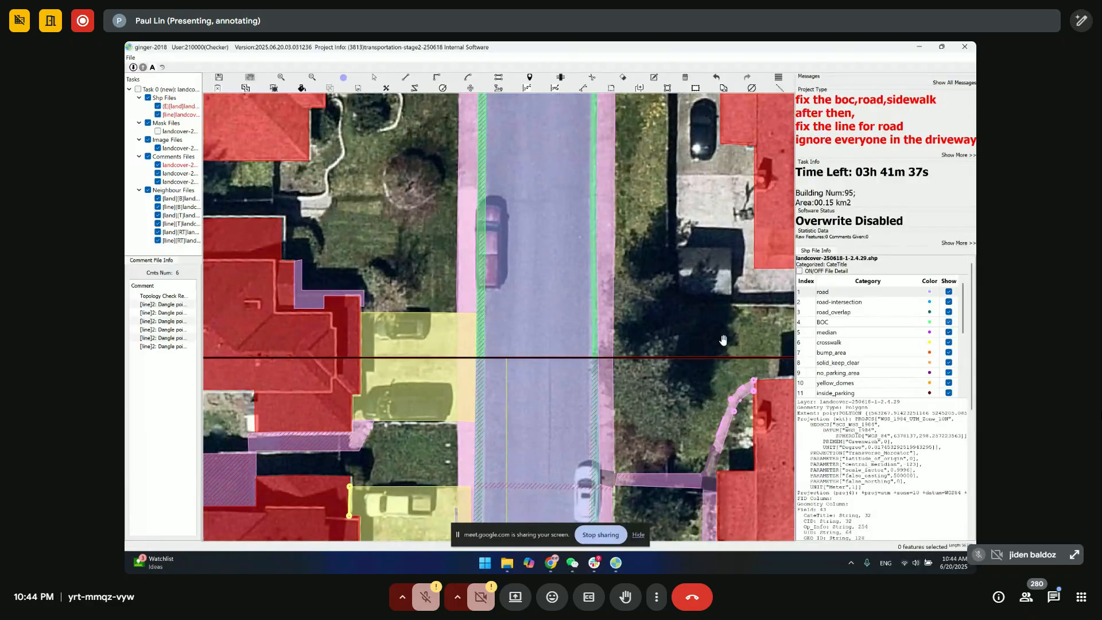
- Run the topology check again and go to the first line layer Dangle point comment
drag(585, 392, 545, 176)
scroll(545, 177, down, 2)
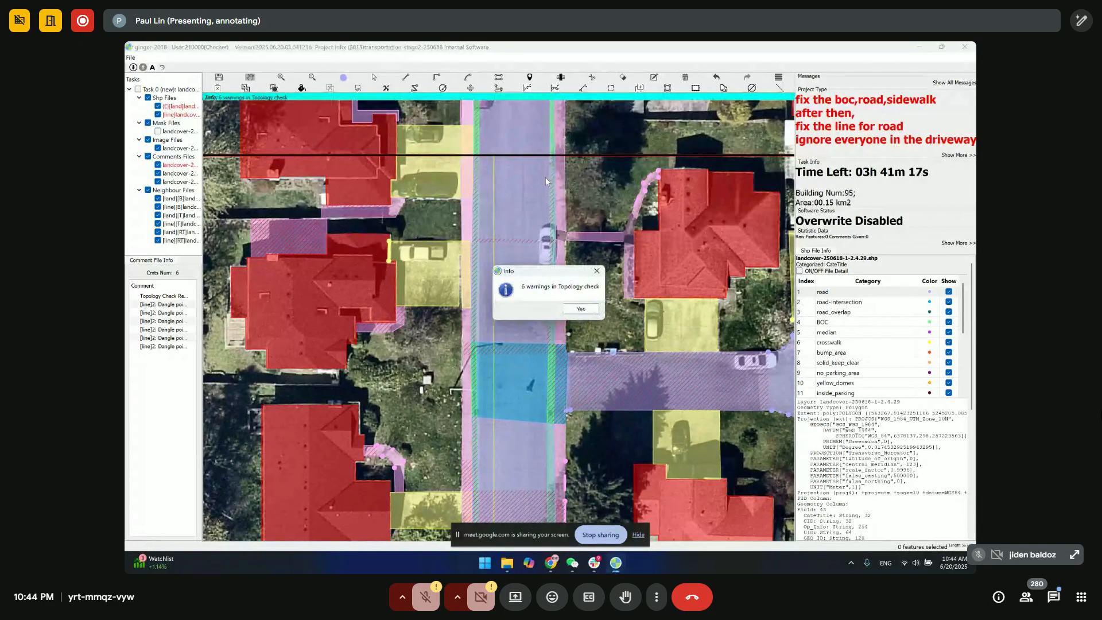
key(Return)
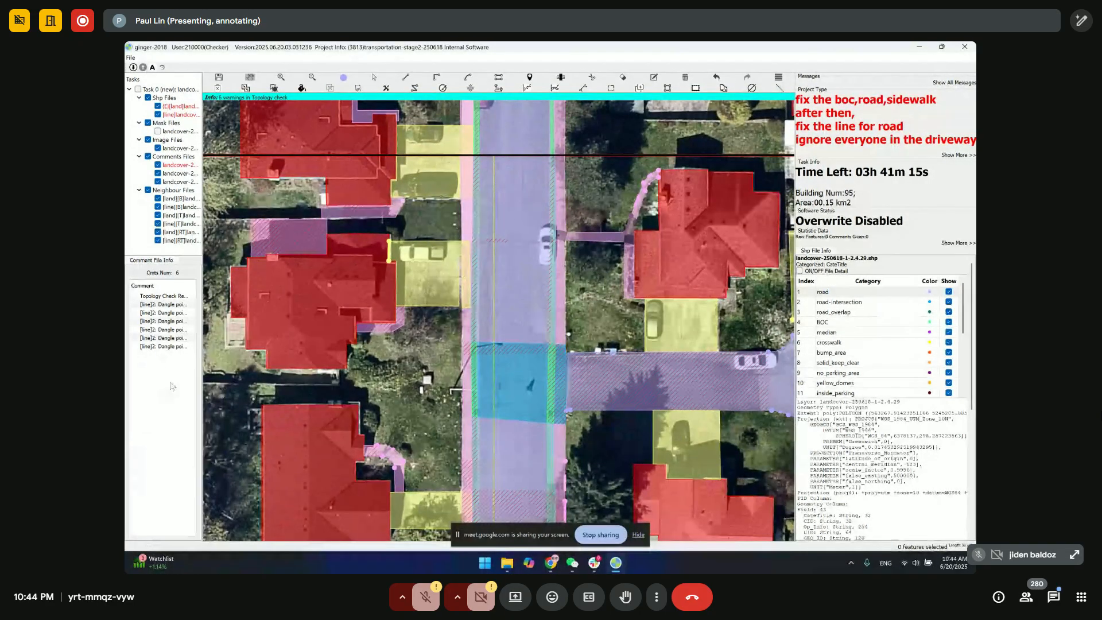
click(175, 305)
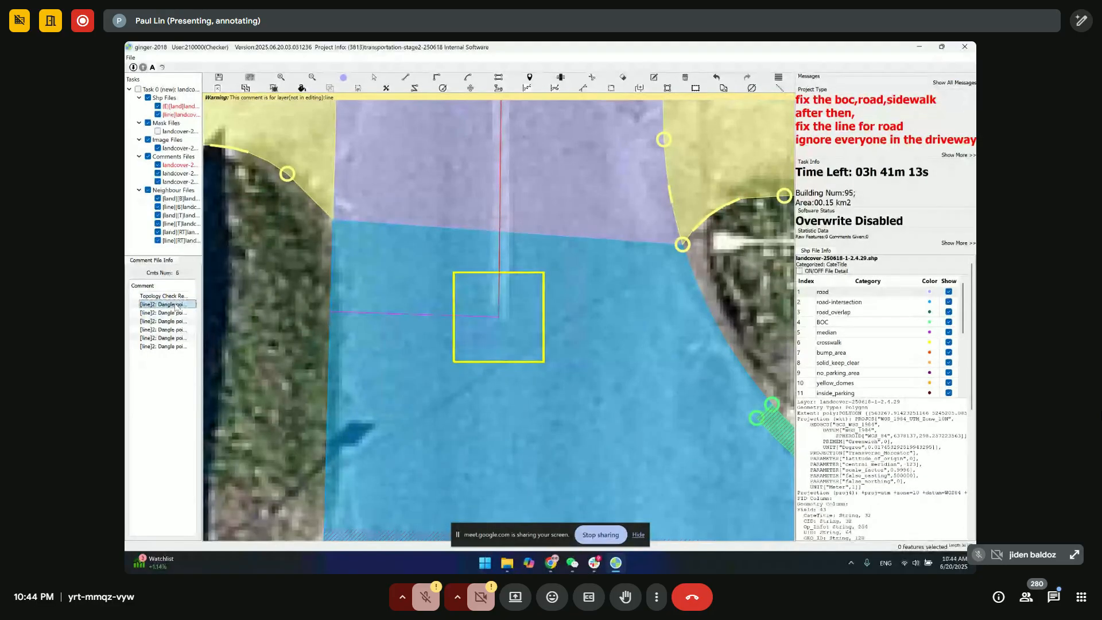
- Step through the line layer's Dangle point comments from the first to the fourth
key(Down)
key(Down)
key(Down)
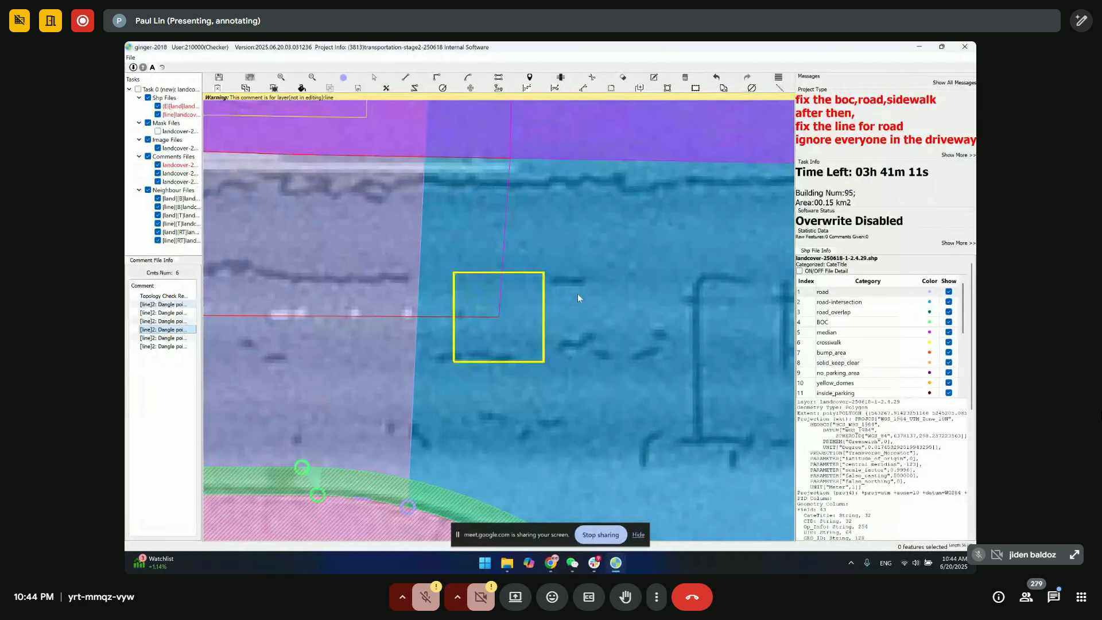
- Switch to the landcover-250618-1-2.17.22 window and review its yellow dome comments from the first through the last
click(616, 563)
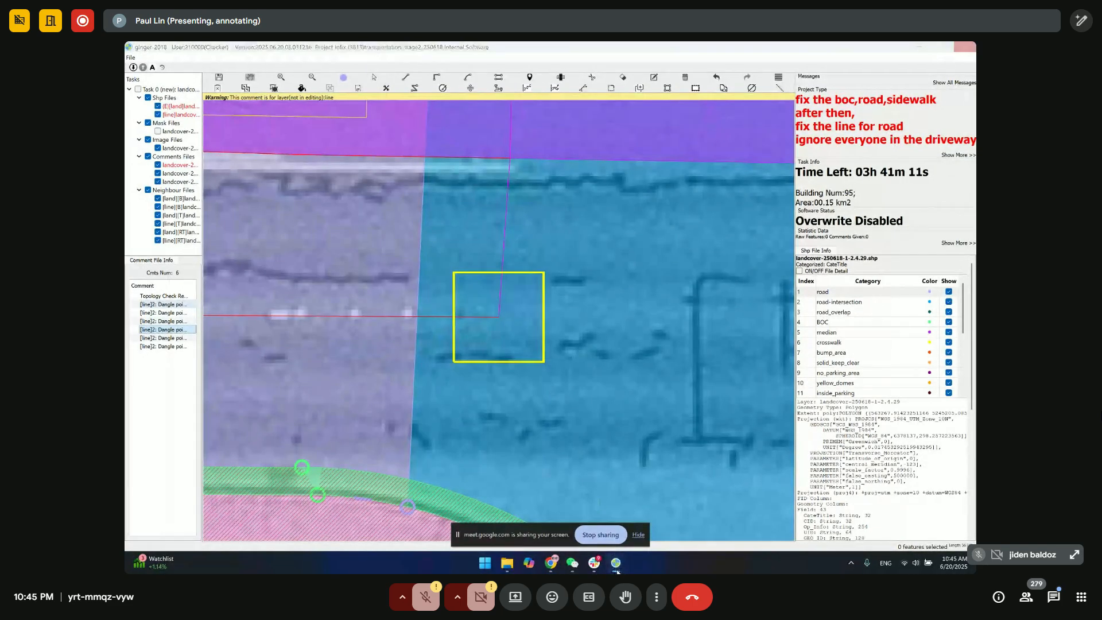
click(586, 537)
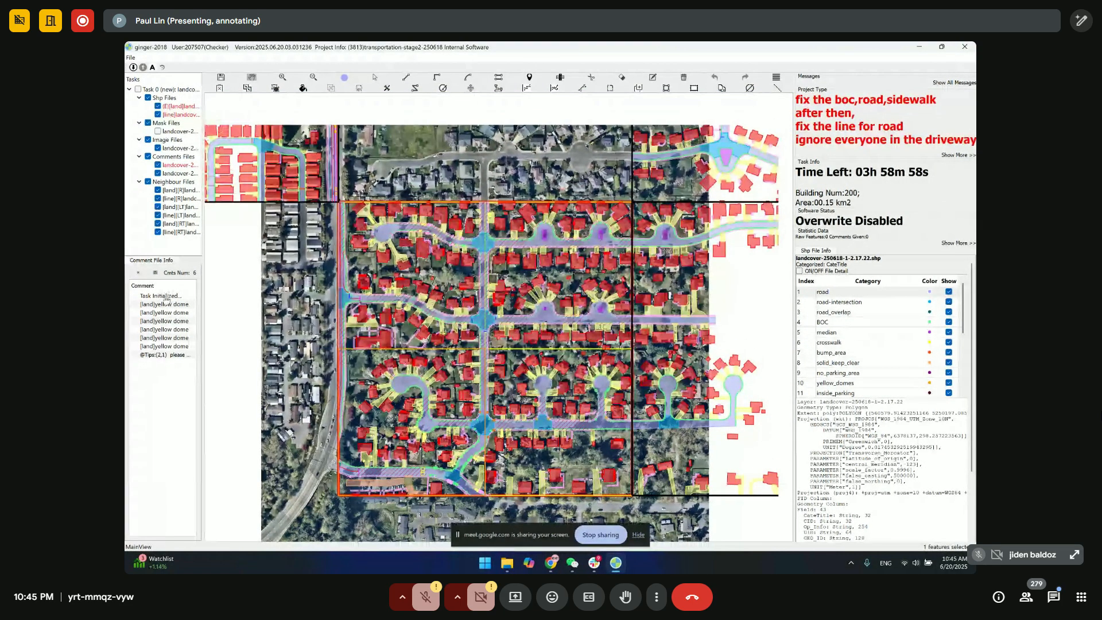
click(171, 305)
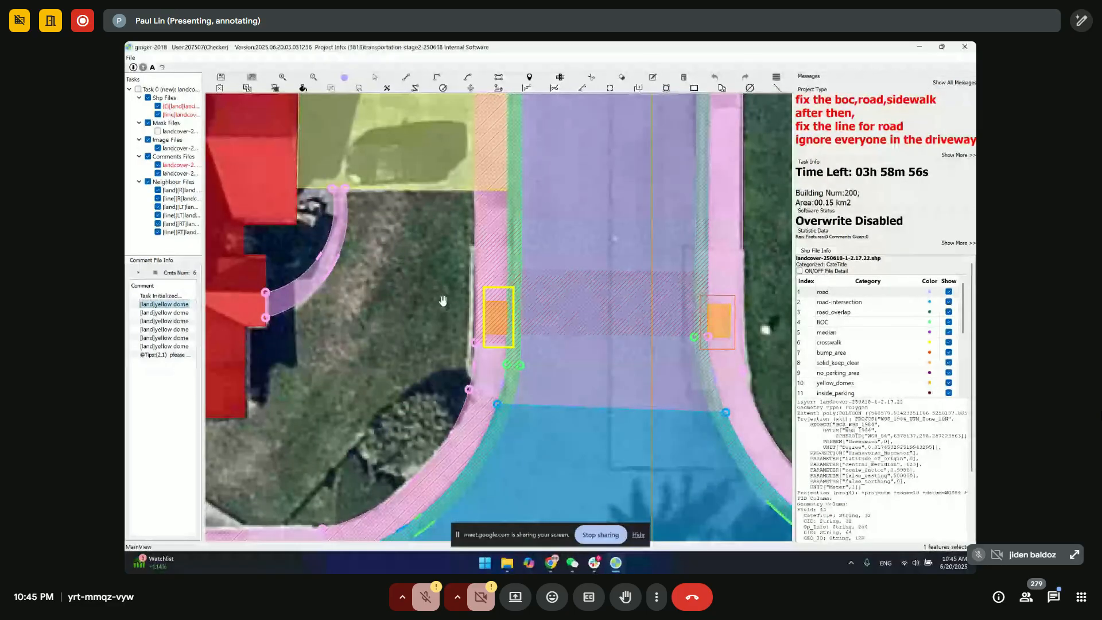
key(Down)
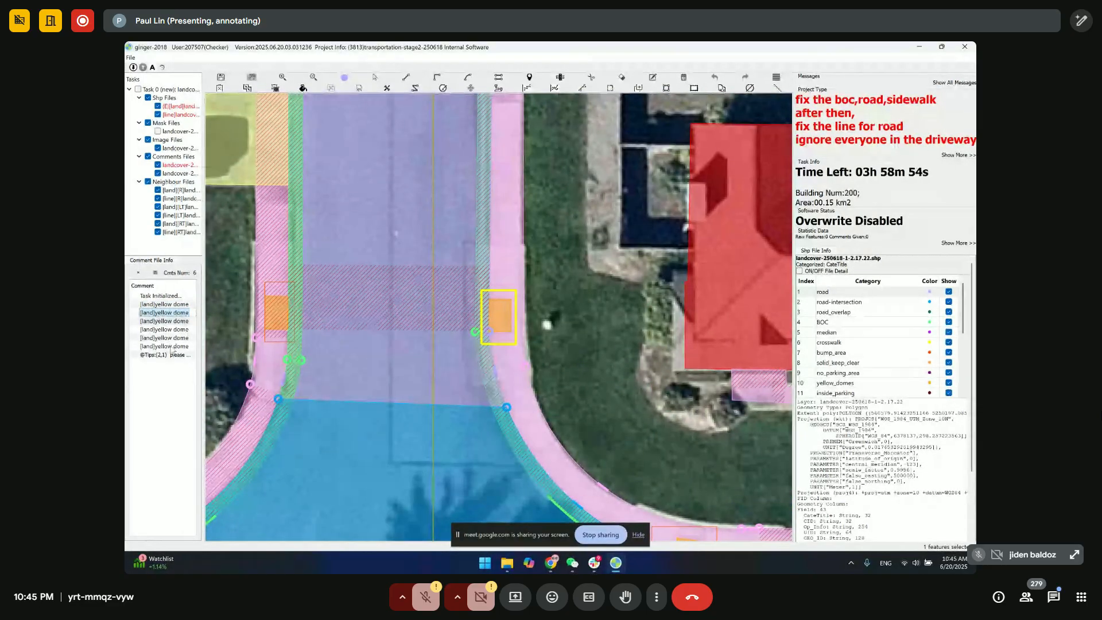
key(Down)
click(171, 346)
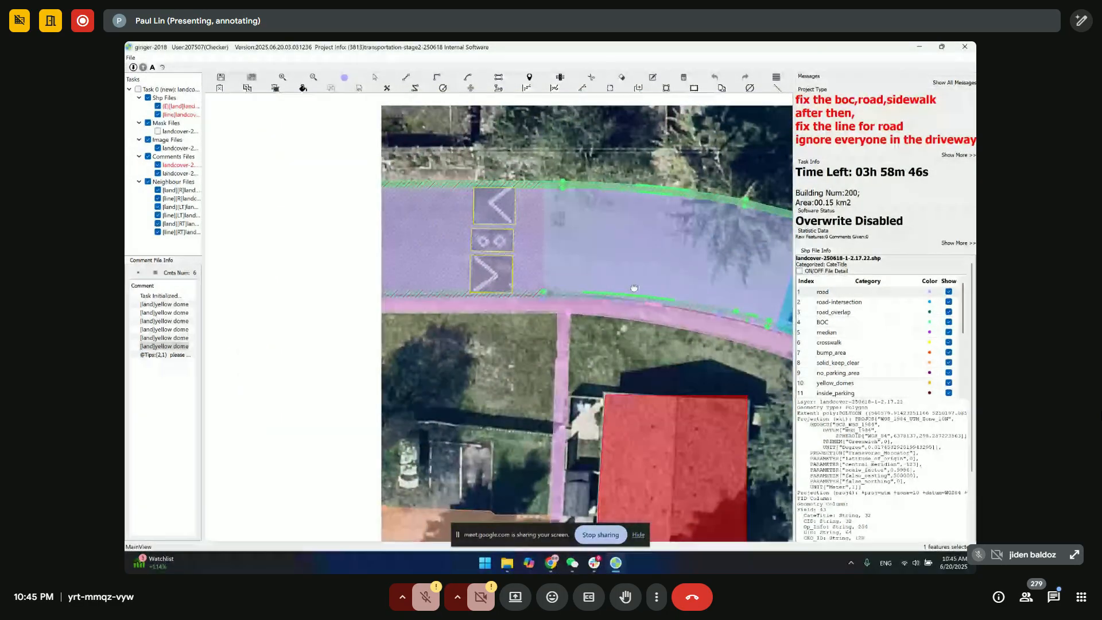
- Check the landcover-250618-1-2.4.29 window once more and go back to the landcover-250618-1-2.17.22 window
click(616, 563)
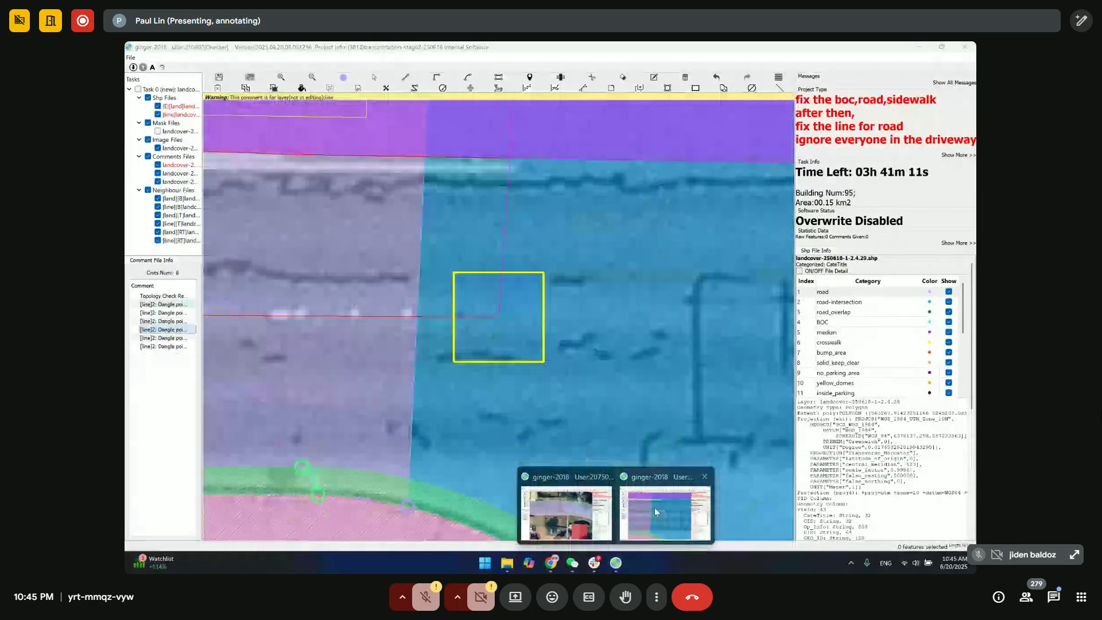
click(659, 512)
click(544, 309)
click(611, 563)
click(497, 520)
- Switch to the Chrome browser, go to the Google Meet call and show its in-call messages
mouse_move(553, 569)
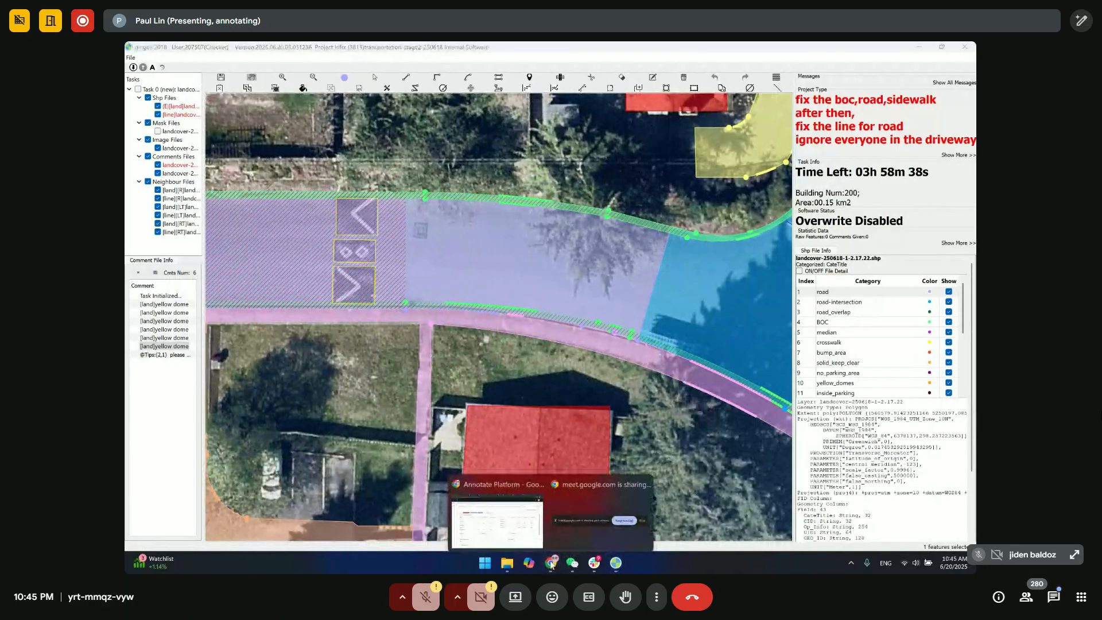
click(497, 520)
click(616, 51)
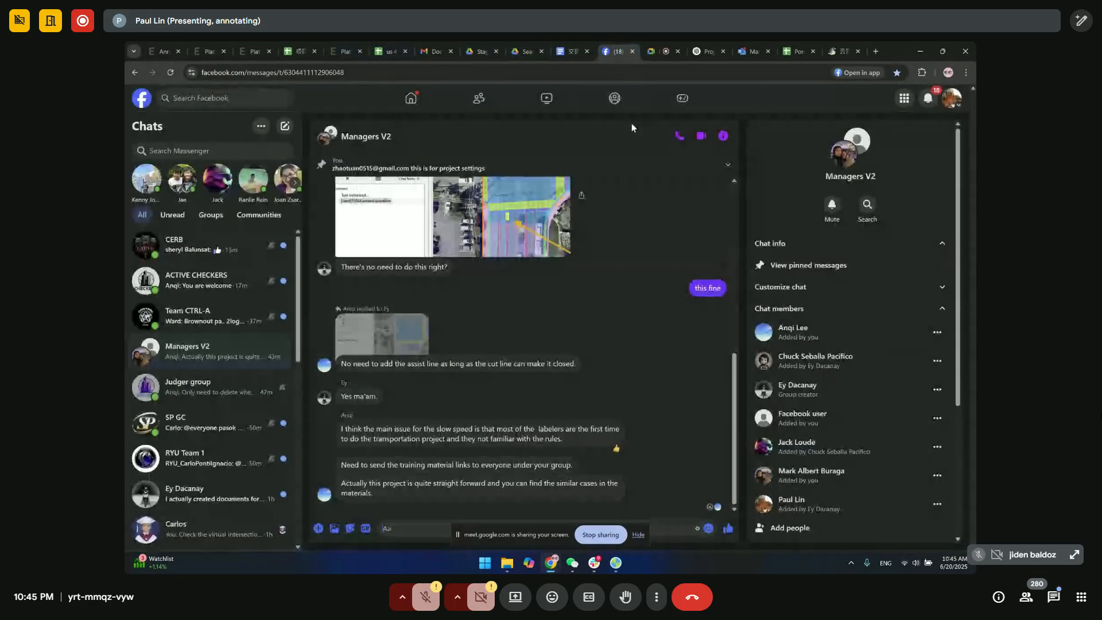
click(659, 41)
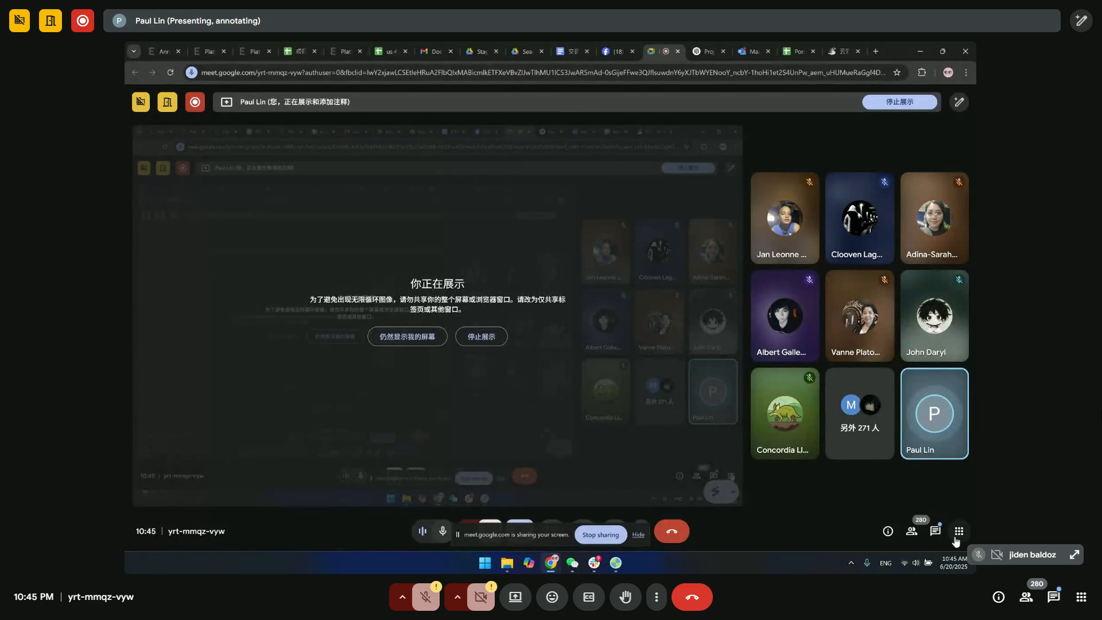
click(935, 531)
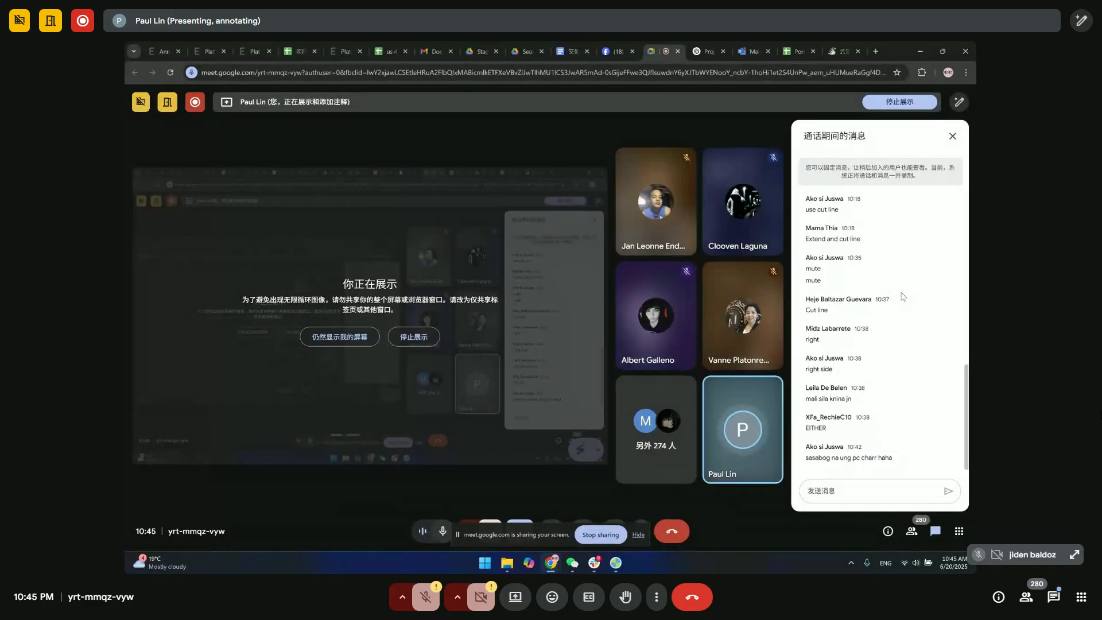
- Check the in-call messages for new participant posts and highlight "railway" in the question about closing a lane at a road overlap
click(951, 135)
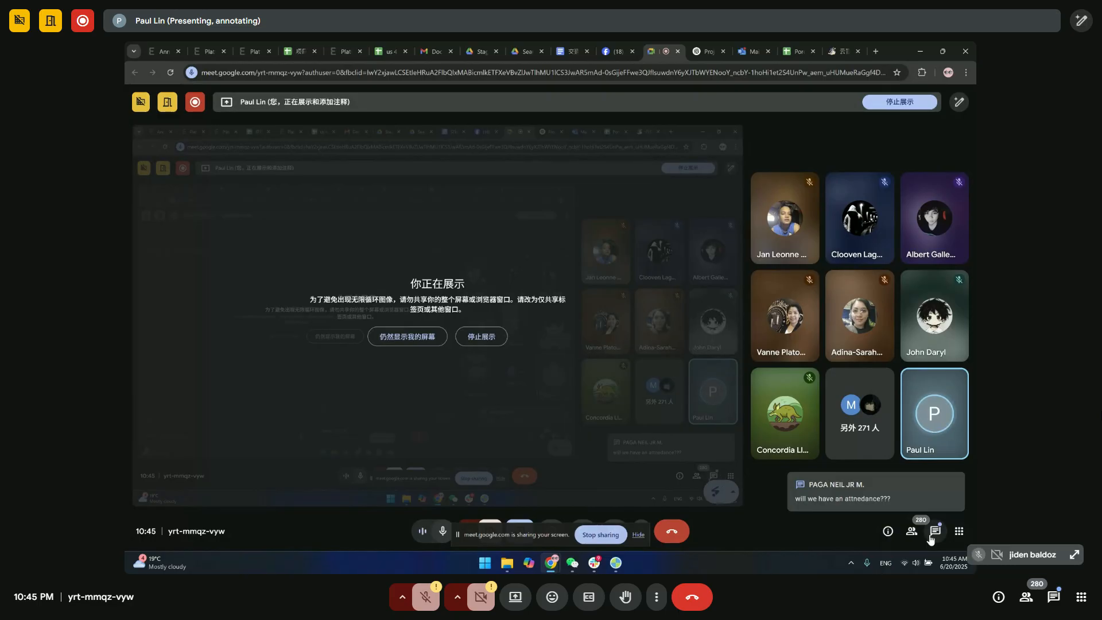
click(933, 533)
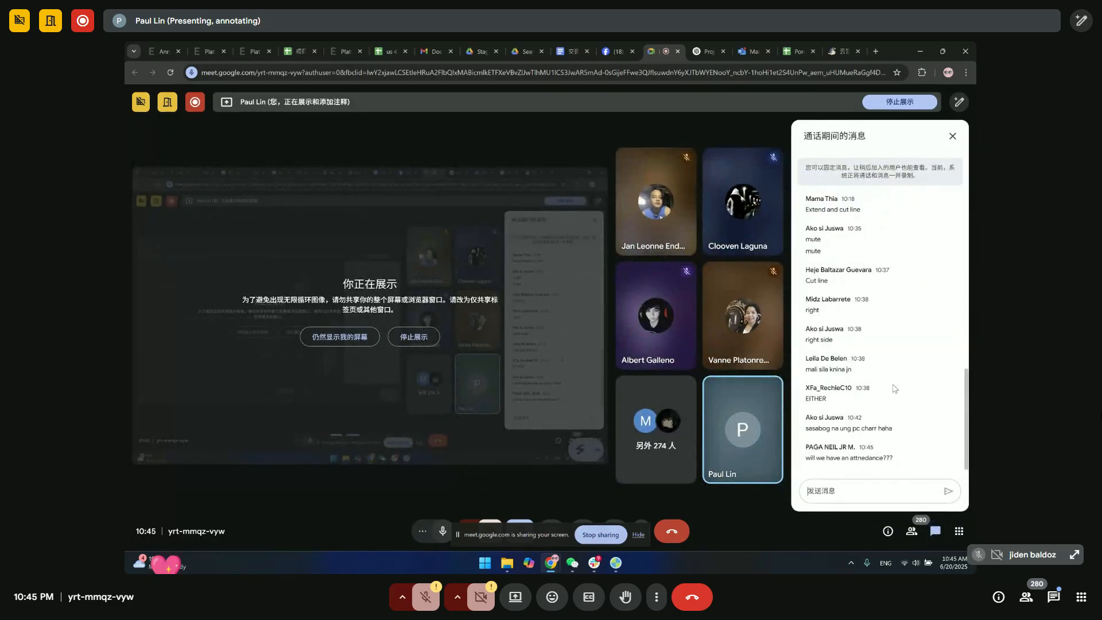
click(935, 534)
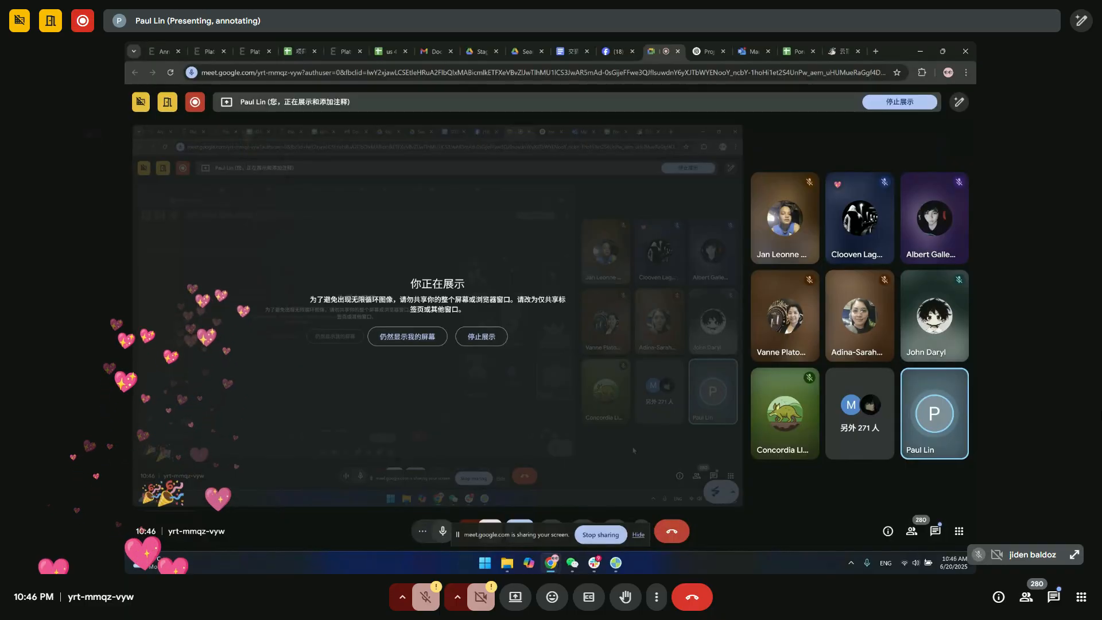
click(936, 532)
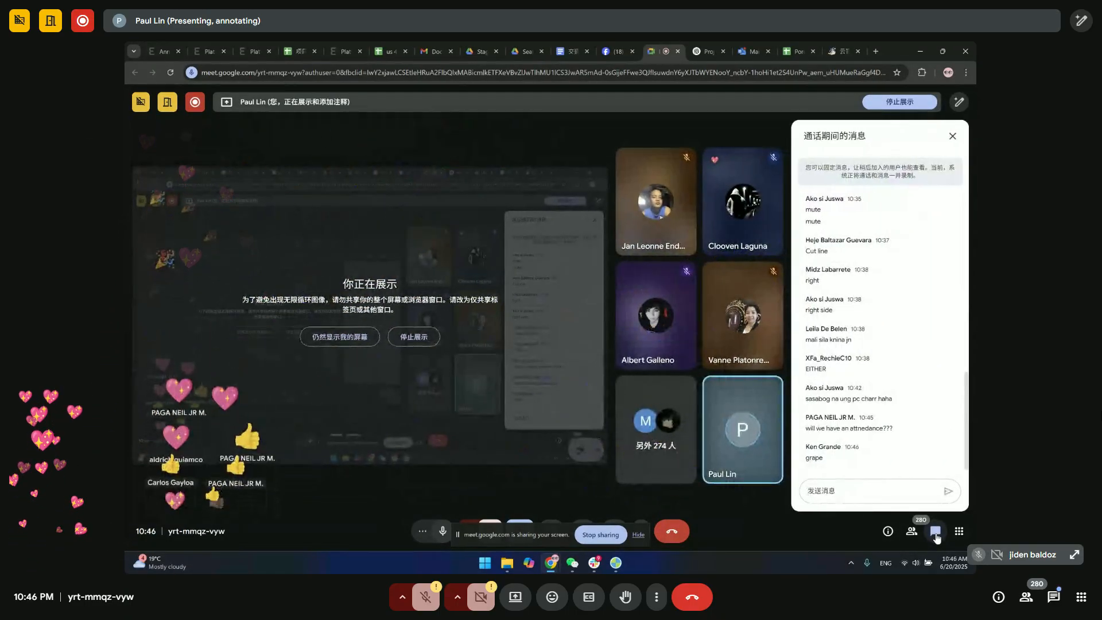
click(936, 534)
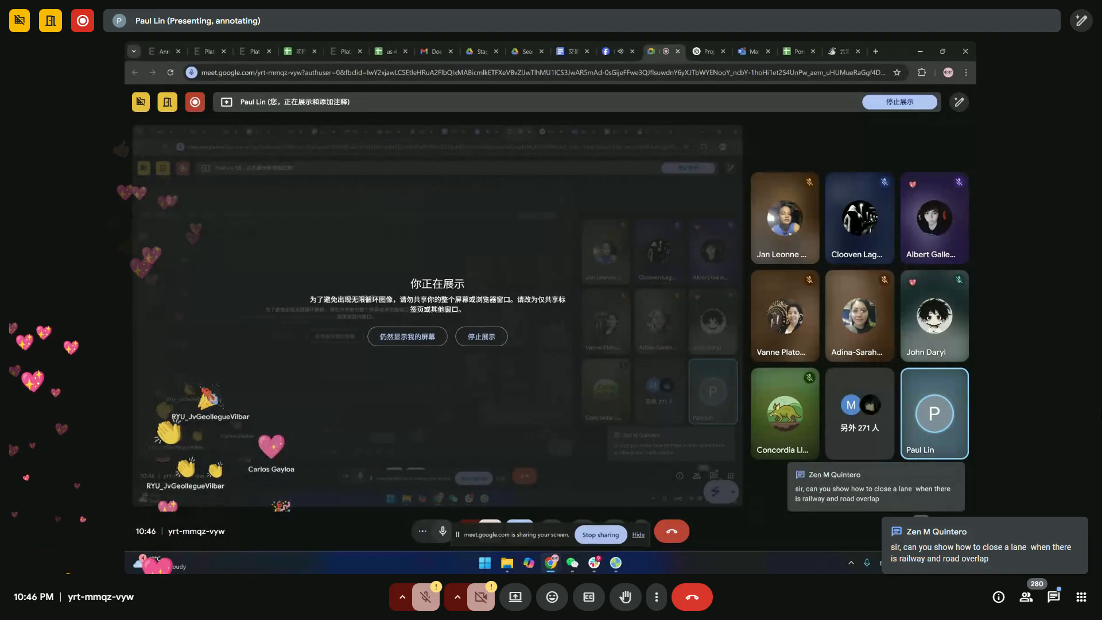
click(936, 530)
double_click(823, 458)
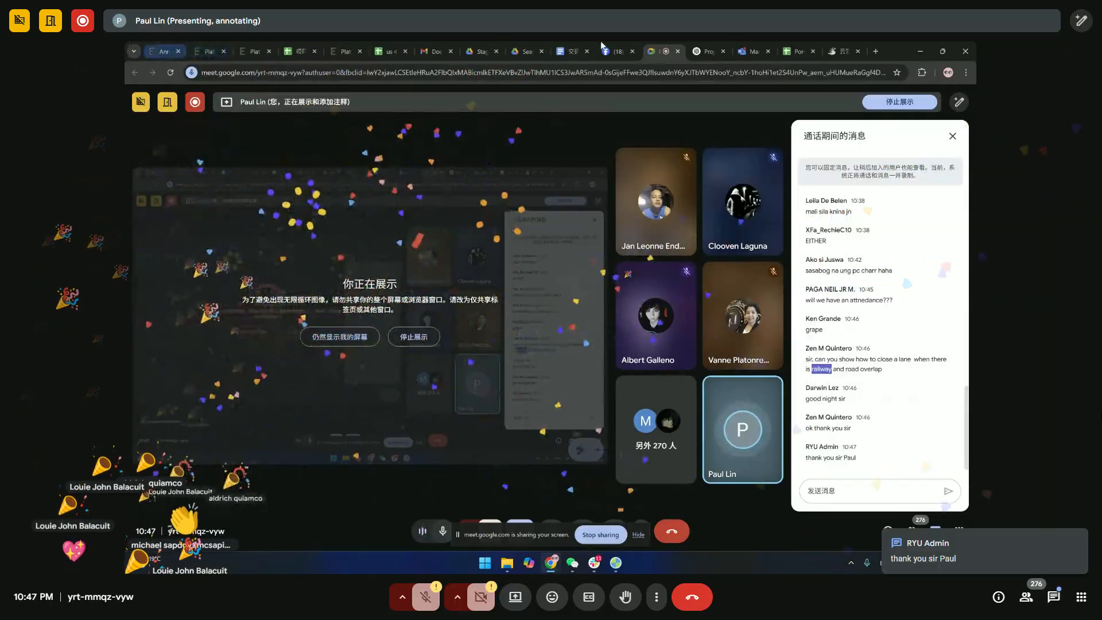
- Send the message "100 - 120 php" in the call's chat
key(Print)
drag(839, 355, 871, 349)
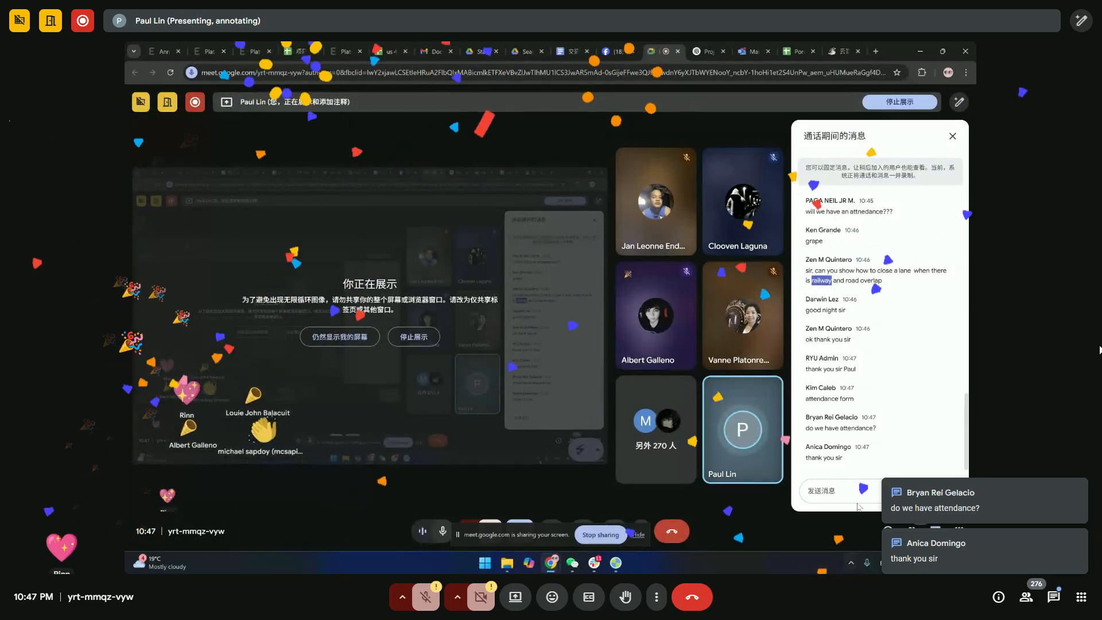
text(100 - 120)
text( phi)
key(Return)
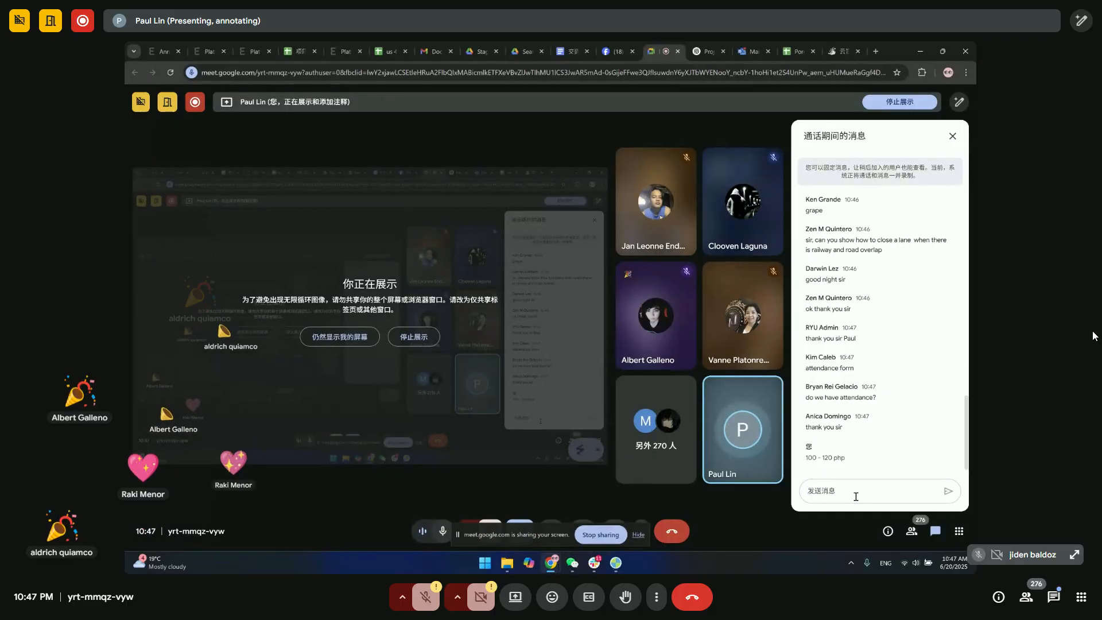